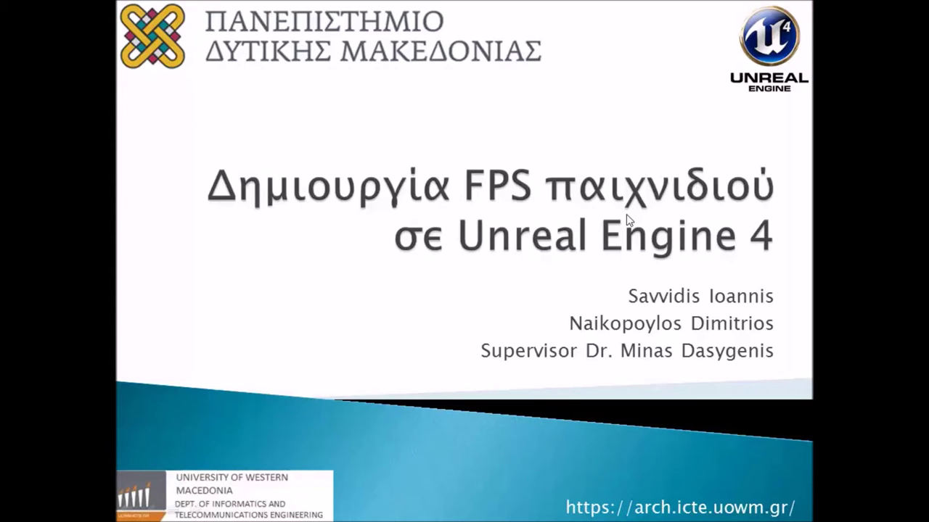
# Advance the presentation past its title slide to the next slide
pyautogui.press('Right')
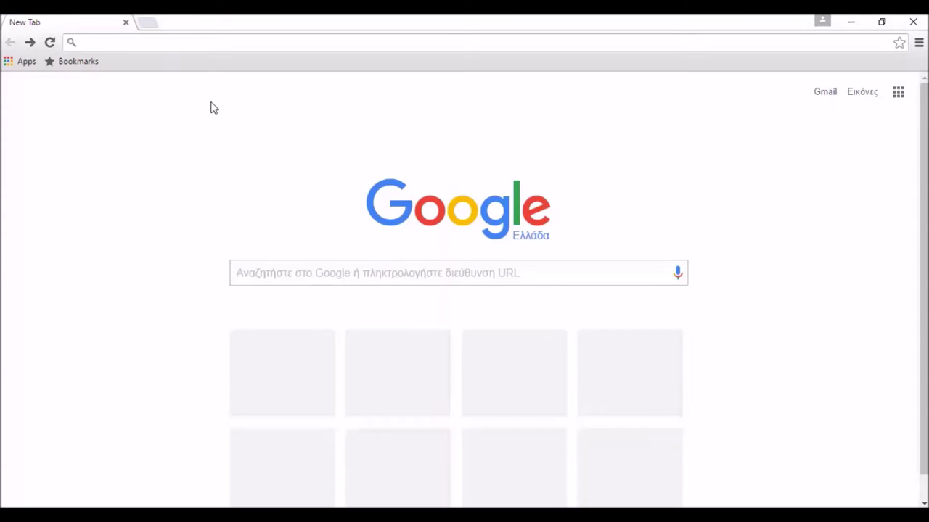
# Search Google for 'unreal engine' and open the official unrealengine.com site
pyautogui.write('unreal engine')
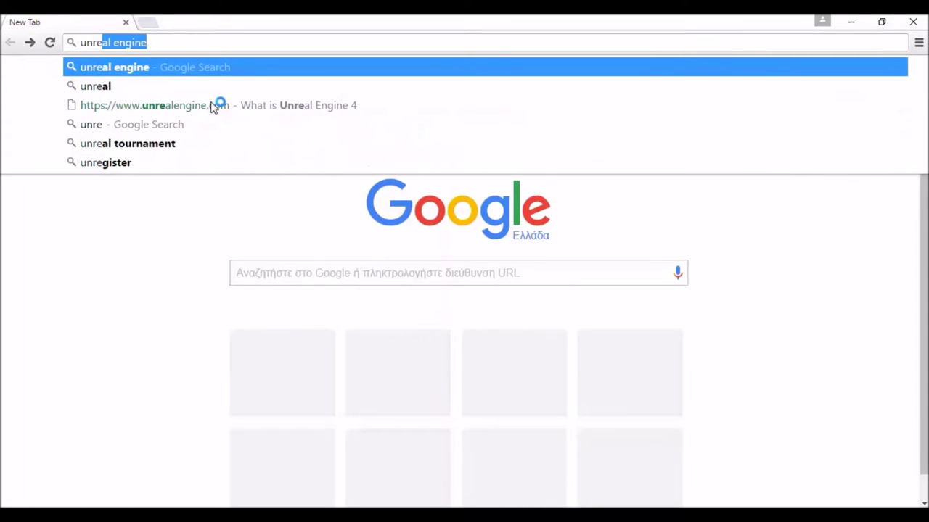
pyautogui.press('Return')
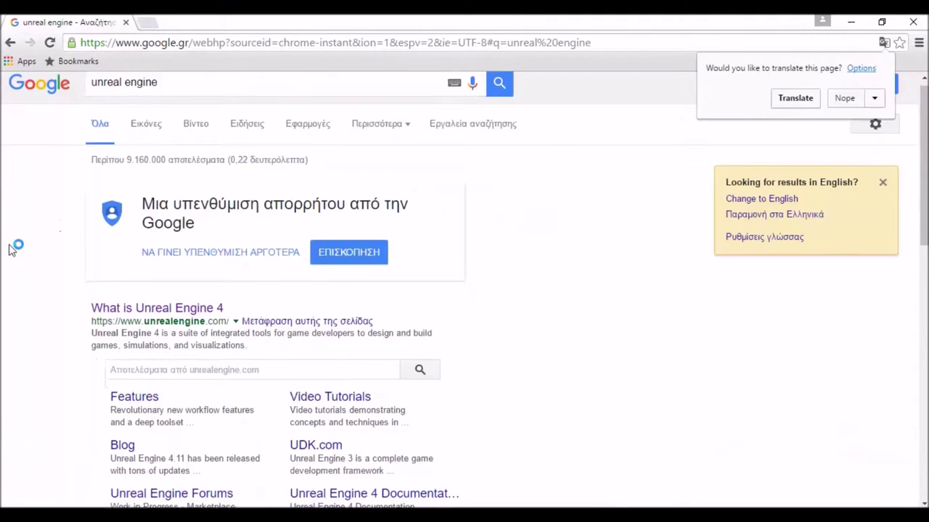
pyautogui.press('Return')
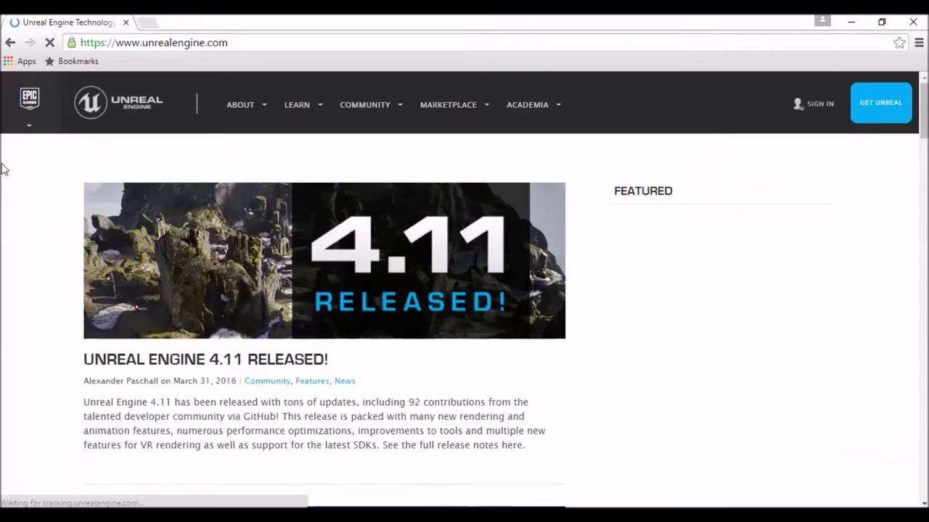
# Open the Epic Games 'Join the Community' sign-up form and scroll through its fields
pyautogui.click(889, 115)
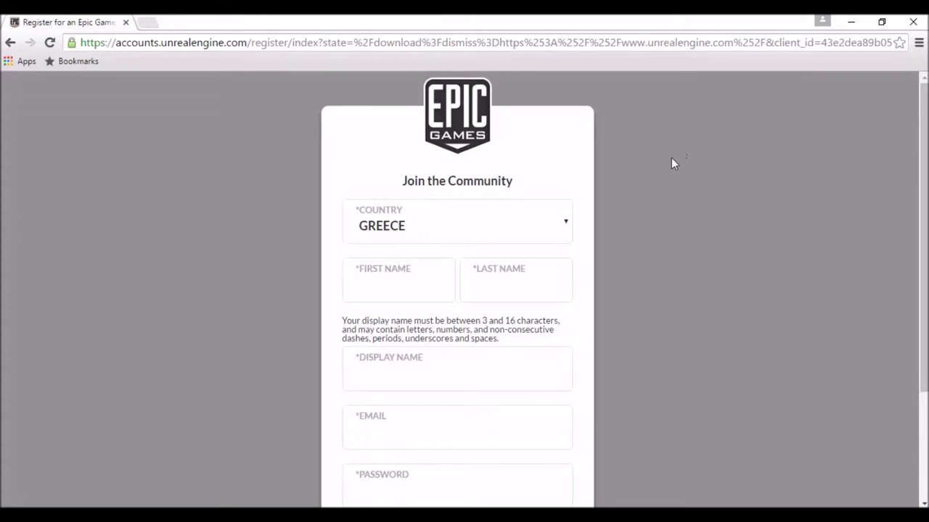
pyautogui.scroll(-2, 671, 157)
pyautogui.scroll(-1, 671, 158)
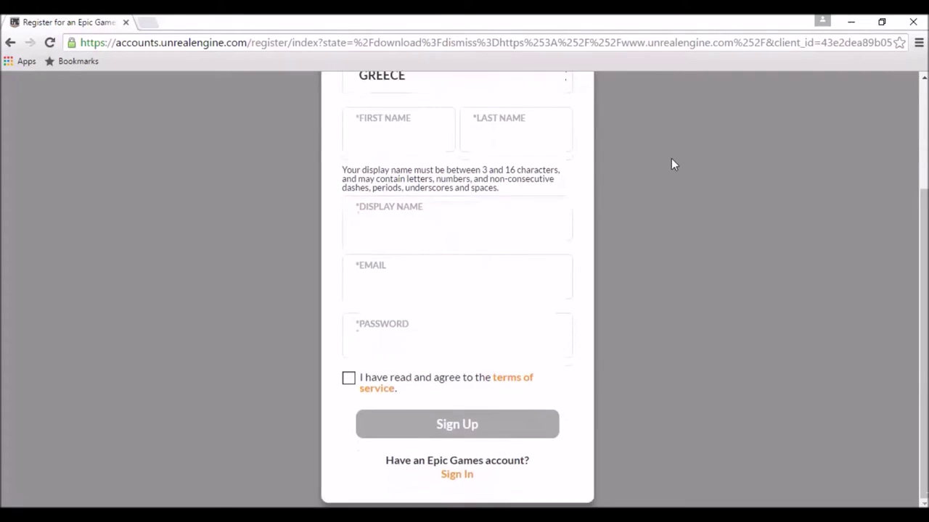
pyautogui.scroll(3, 649, 202)
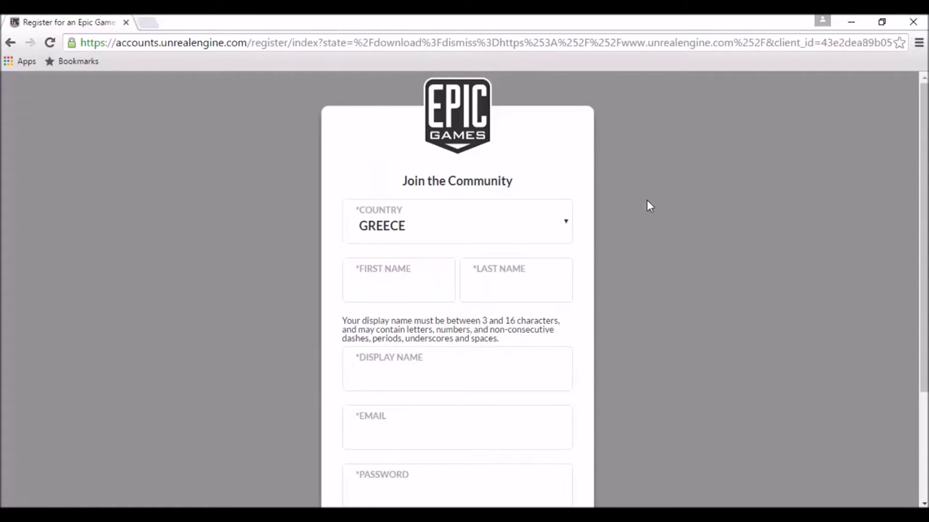
pyautogui.scroll(-1, 646, 201)
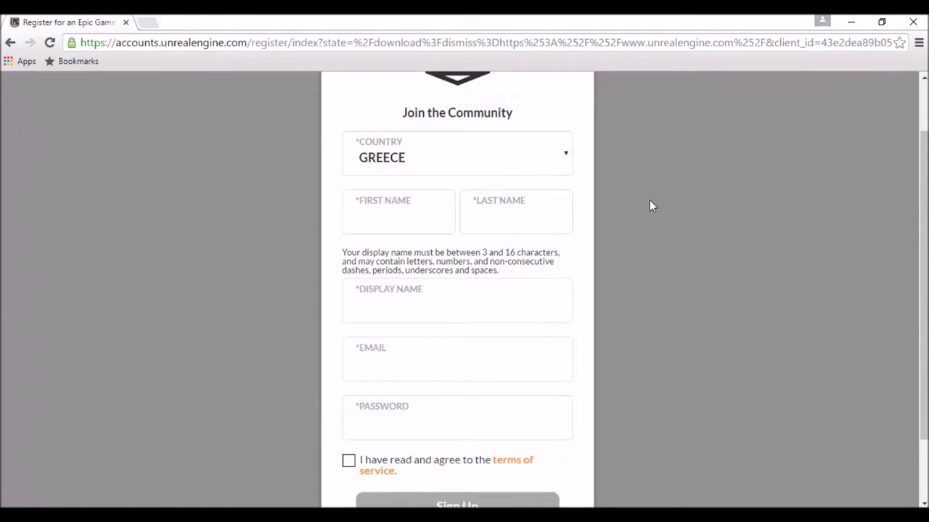
pyautogui.scroll(1, 630, 222)
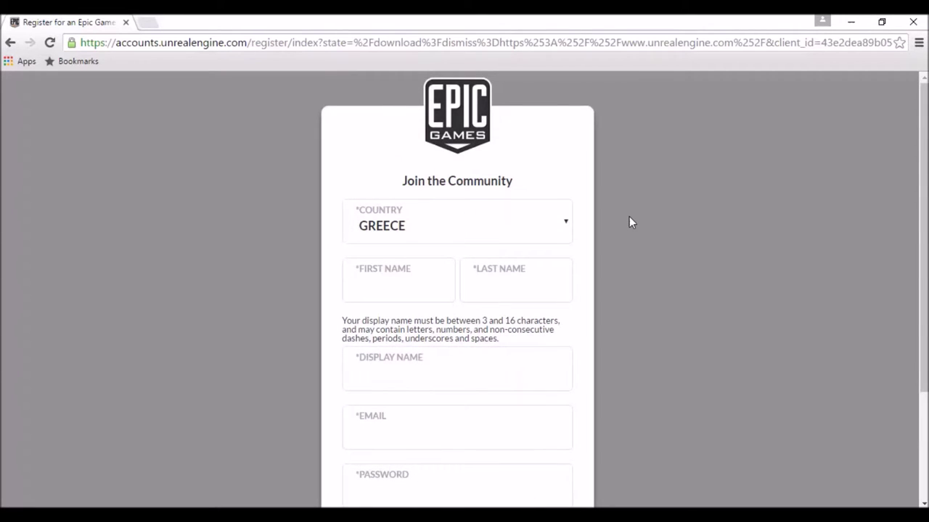
pyautogui.click(148, 24)
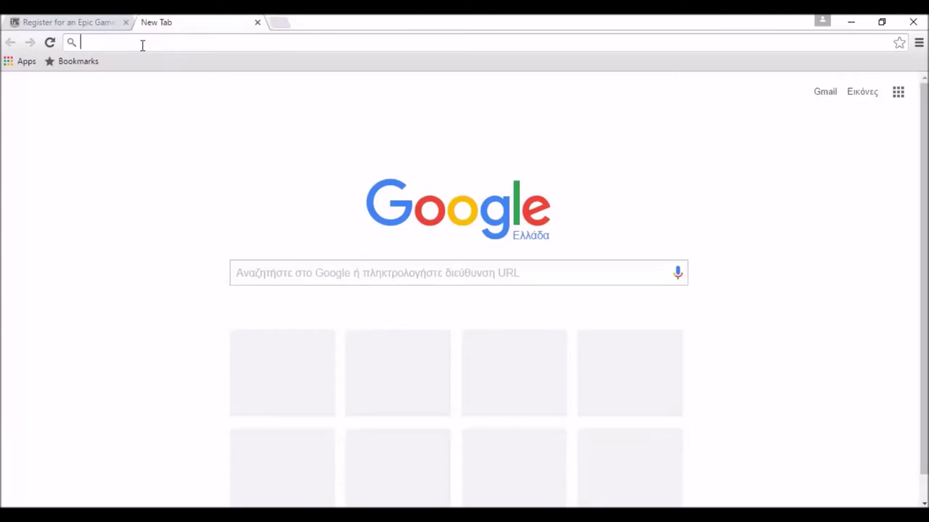
# Search the web for '3ds max' and open the 3ds Max Free Download result
pyautogui.write('3ds ma')
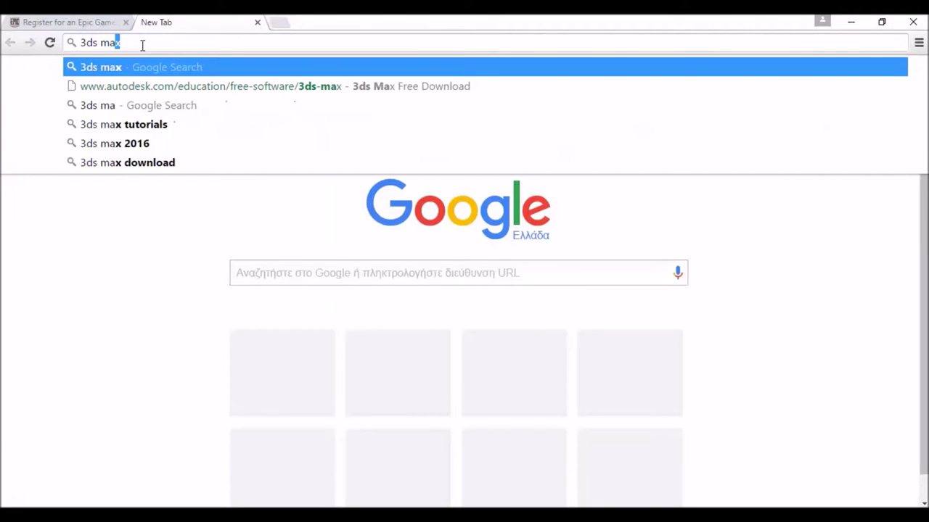
pyautogui.press('Return')
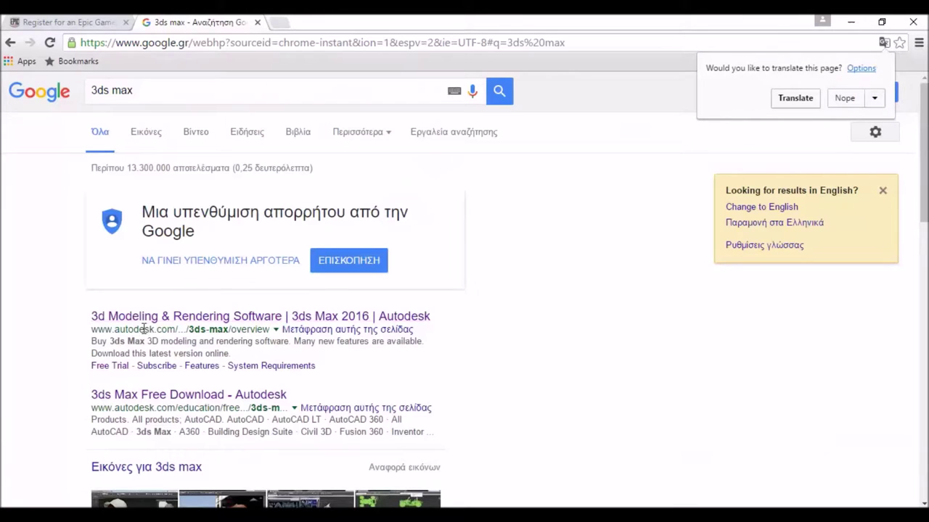
pyautogui.scroll(-1, 153, 373)
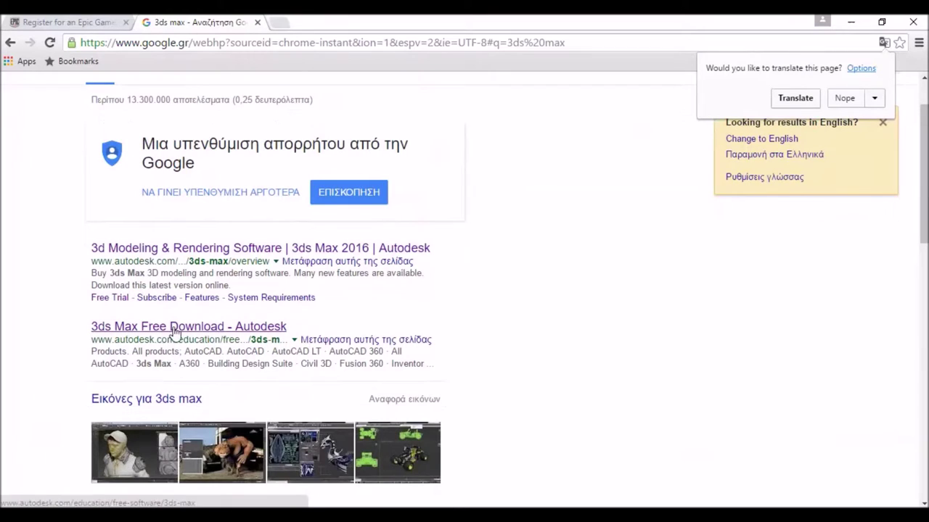
pyautogui.click(175, 328)
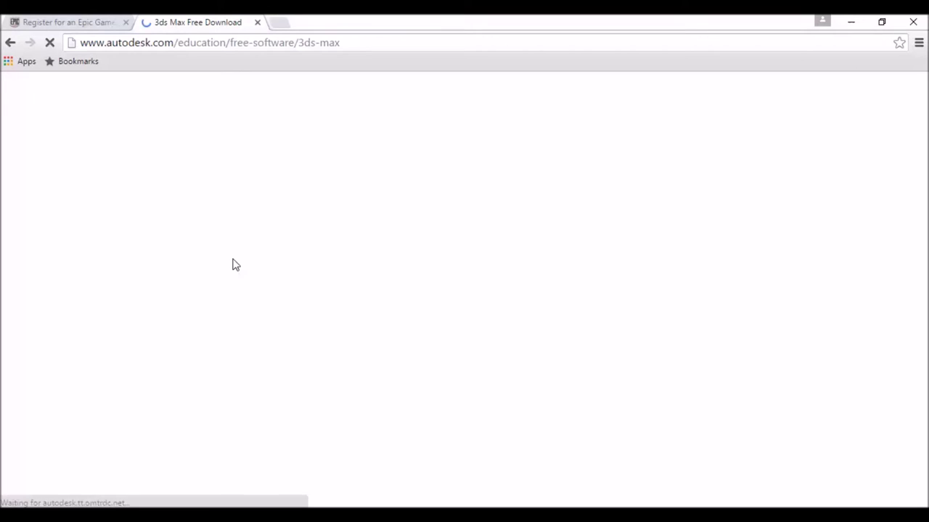
# Reach the Autodesk Education 'Get Education Benefits' account-creation page
pyautogui.click(429, 39)
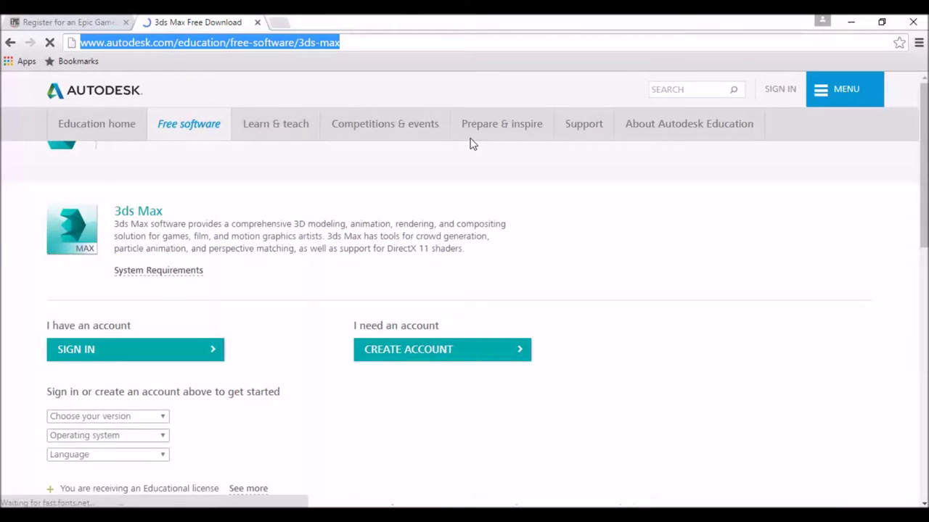
pyautogui.click(508, 205)
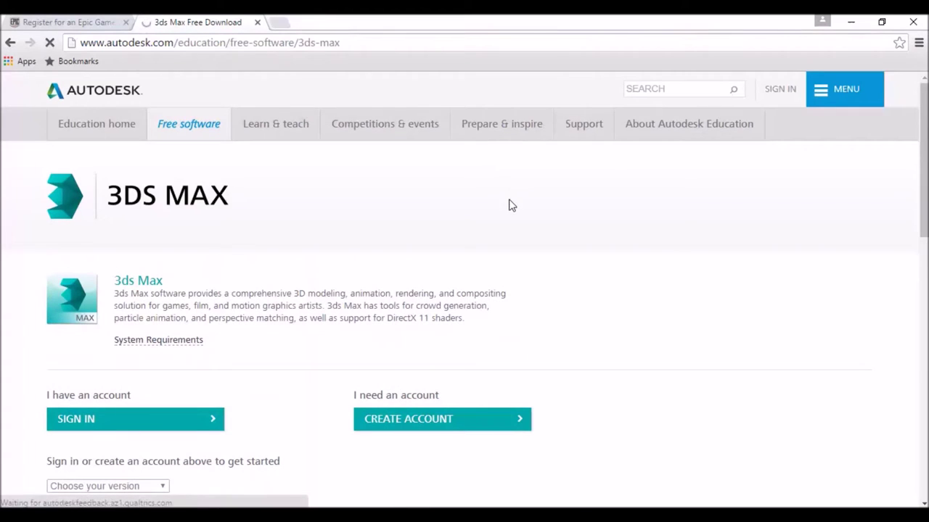
pyautogui.scroll(-2, 500, 296)
pyautogui.scroll(-1, 499, 296)
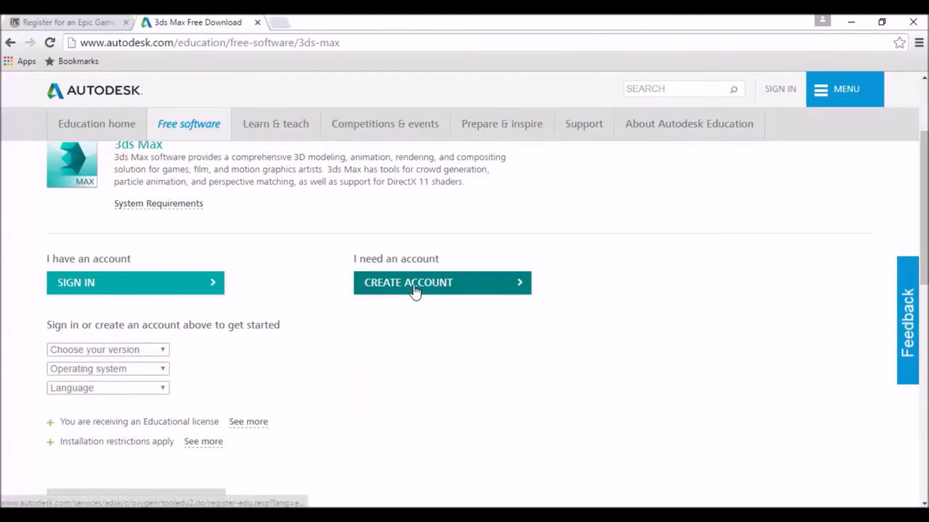
pyautogui.click(415, 290)
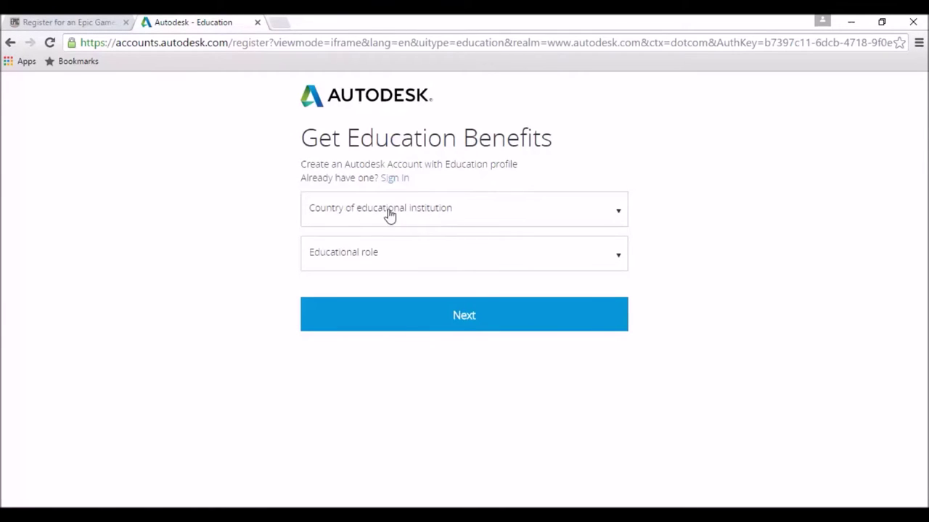
# Sign in and choose 3ds Max 2016, Windows 64-bit and English as the download options
pyautogui.click(10, 42)
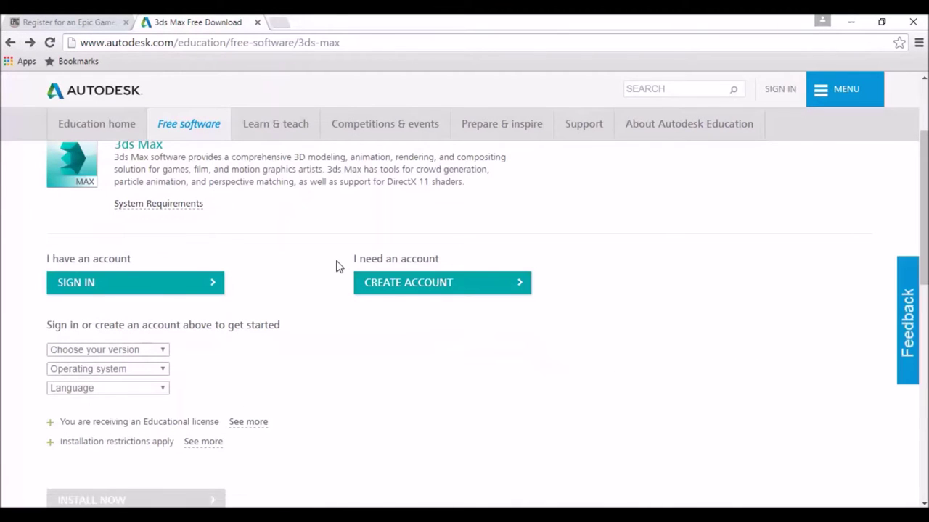
pyautogui.click(145, 293)
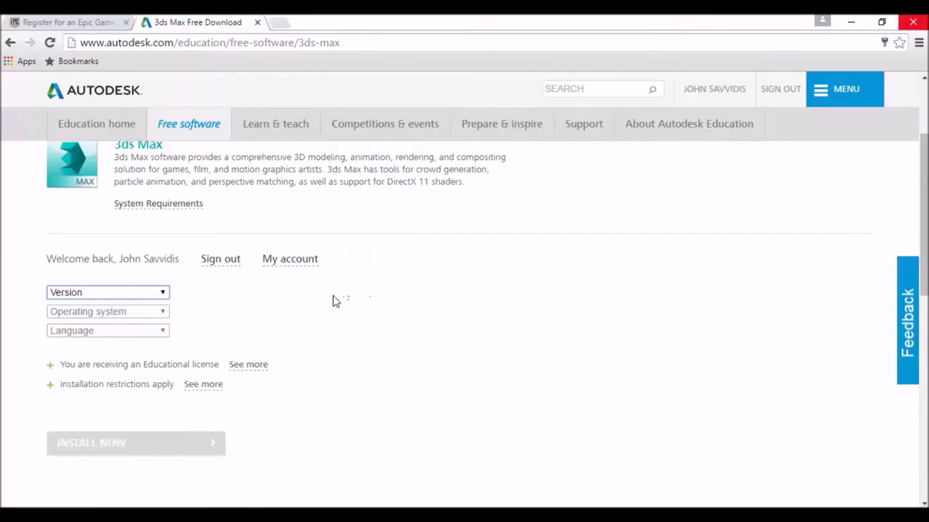
pyautogui.click(161, 294)
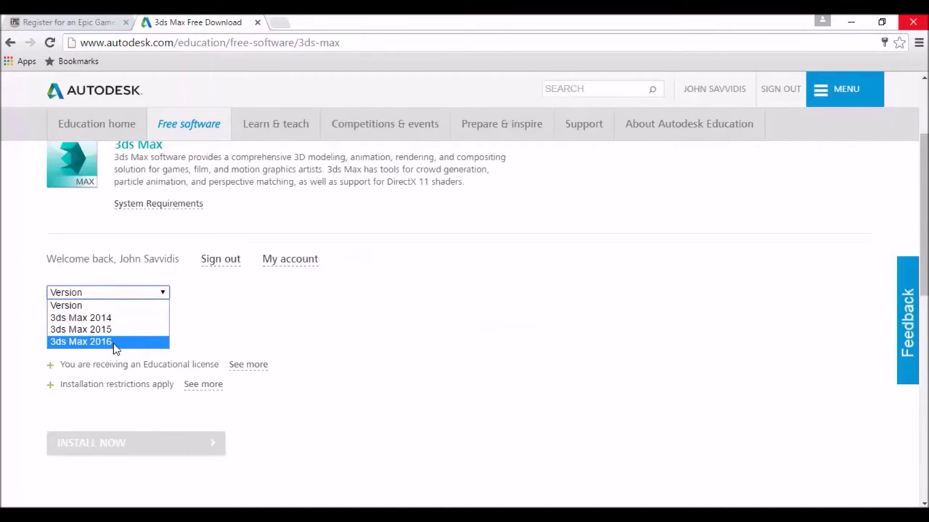
pyautogui.click(114, 342)
pyautogui.click(94, 313)
pyautogui.click(93, 338)
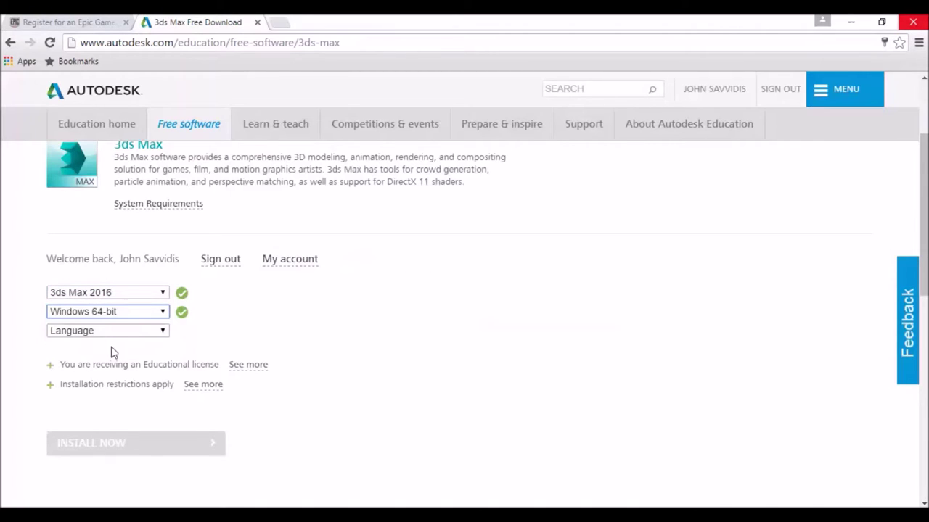
pyautogui.click(107, 334)
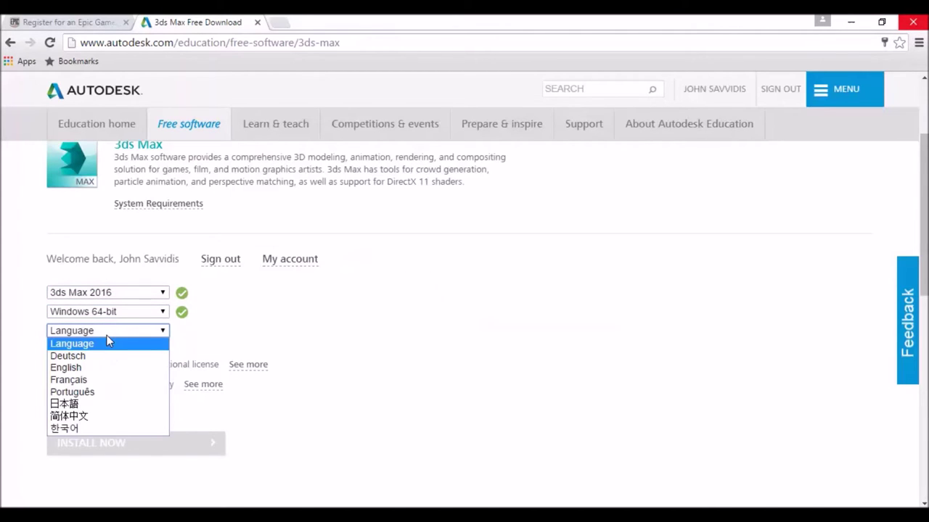
pyautogui.click(85, 370)
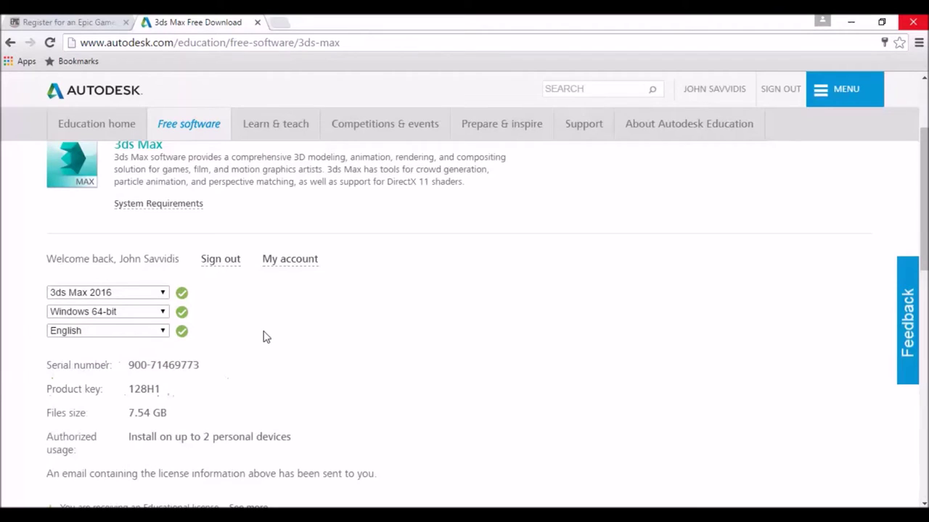
# Review the license details and file size, then start the 3ds Max 2016 installation
pyautogui.scroll(-3, 263, 337)
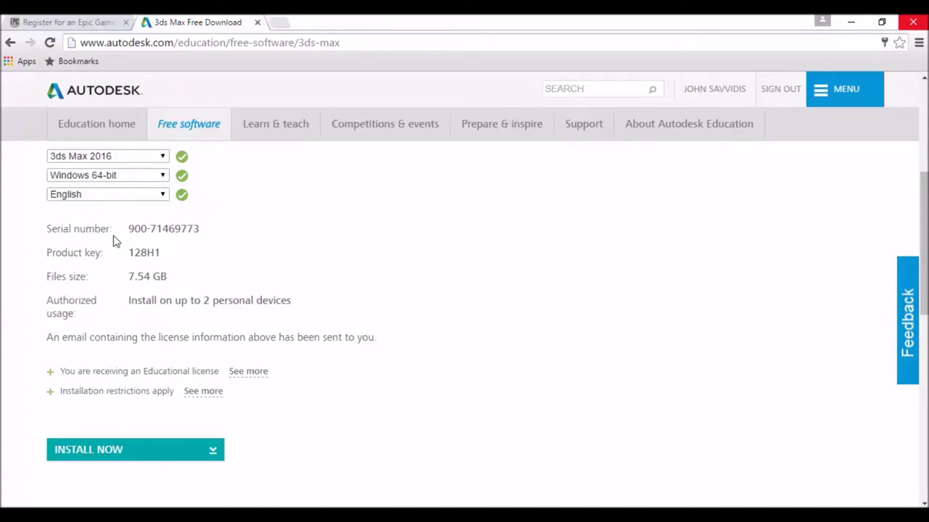
pyautogui.scroll(1, 205, 229)
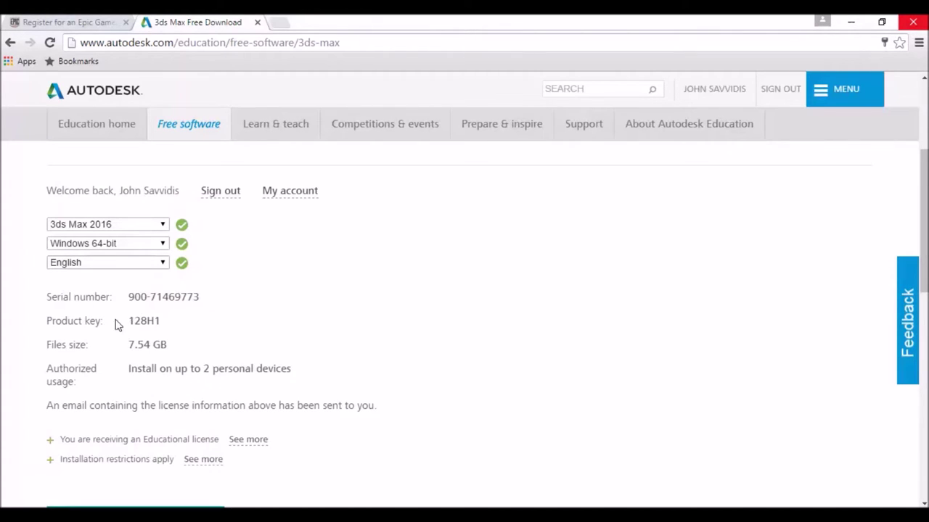
pyautogui.scroll(-2, 155, 325)
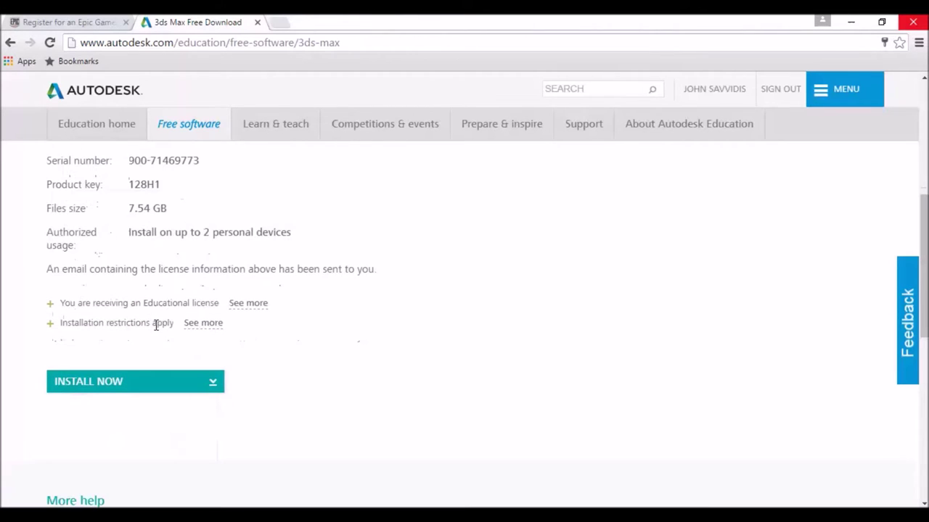
pyautogui.click(114, 395)
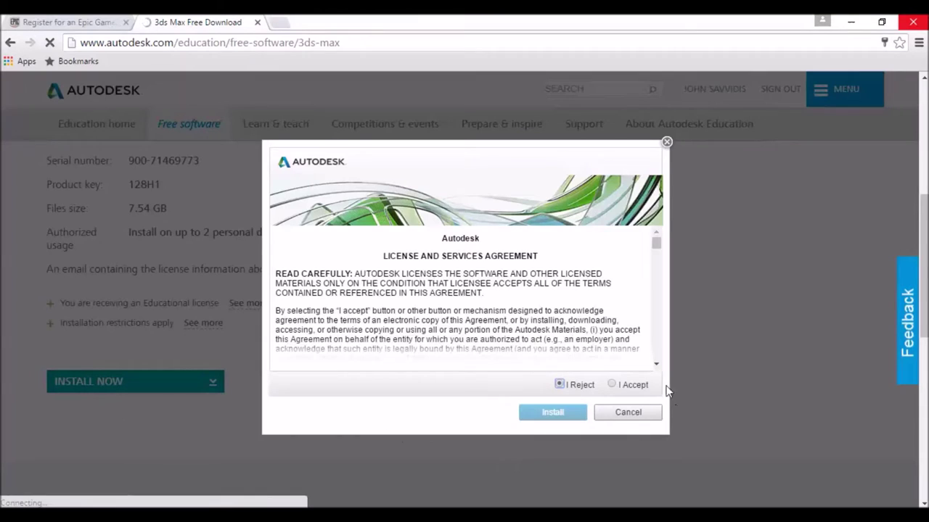
# Accept the license, download the 3ds Max 2016 installer, launch it and allow it through the firewall
pyautogui.click(614, 386)
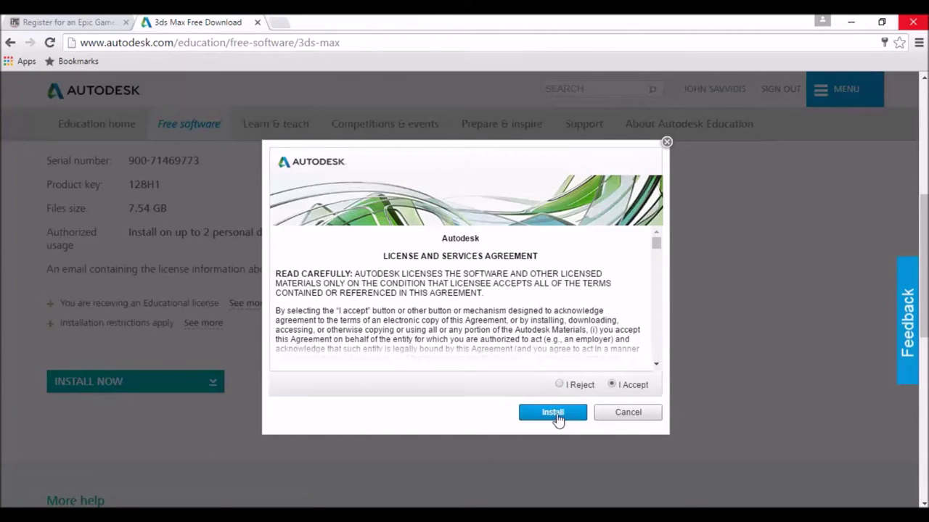
pyautogui.click(553, 415)
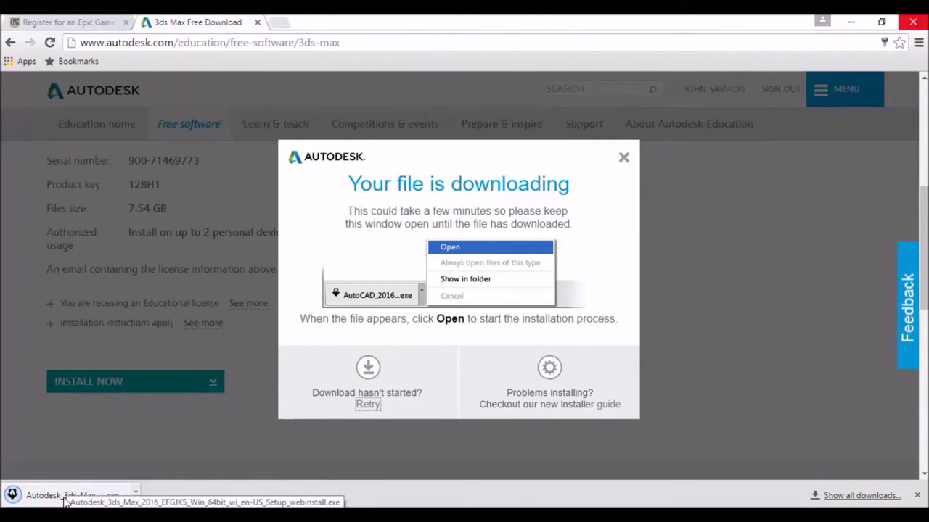
pyautogui.click(64, 501)
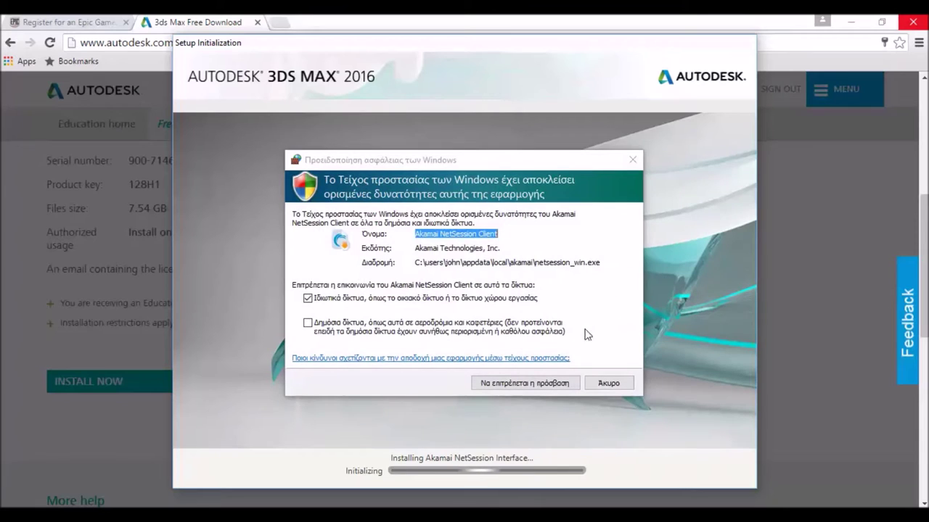
pyautogui.click(527, 384)
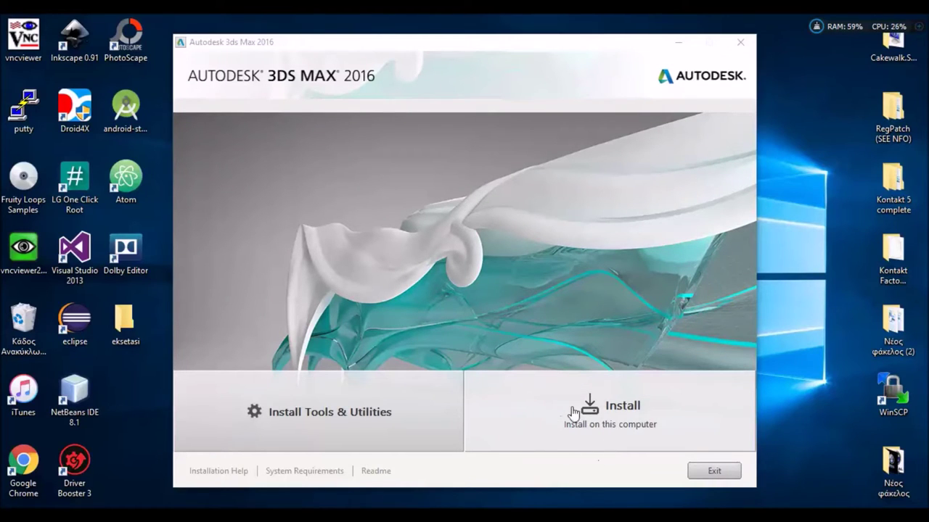
# Install 3ds Max 2016 on this computer and start with an empty Untitled scene
pyautogui.click(615, 430)
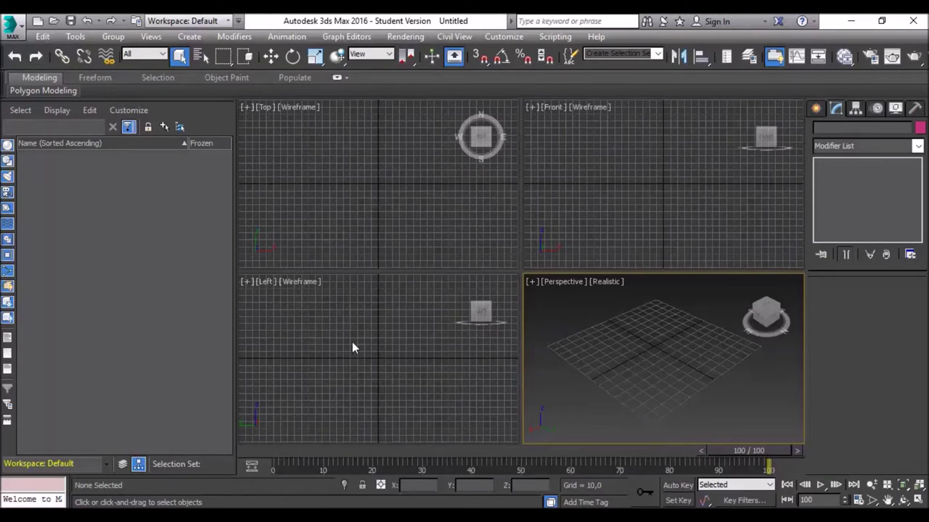
pyautogui.click(532, 286)
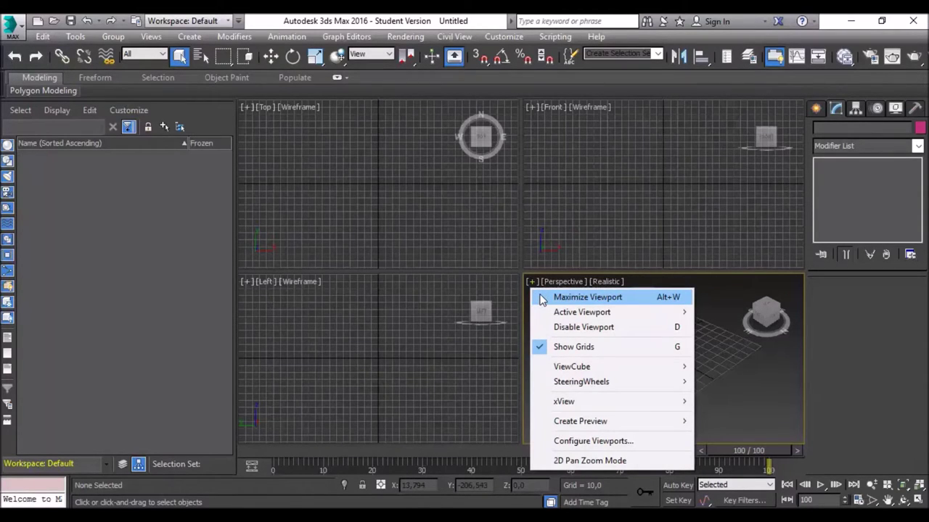
# Maximize the Perspective viewport and start a standard-primitive Box using Keyboard Entry
pyautogui.click(543, 299)
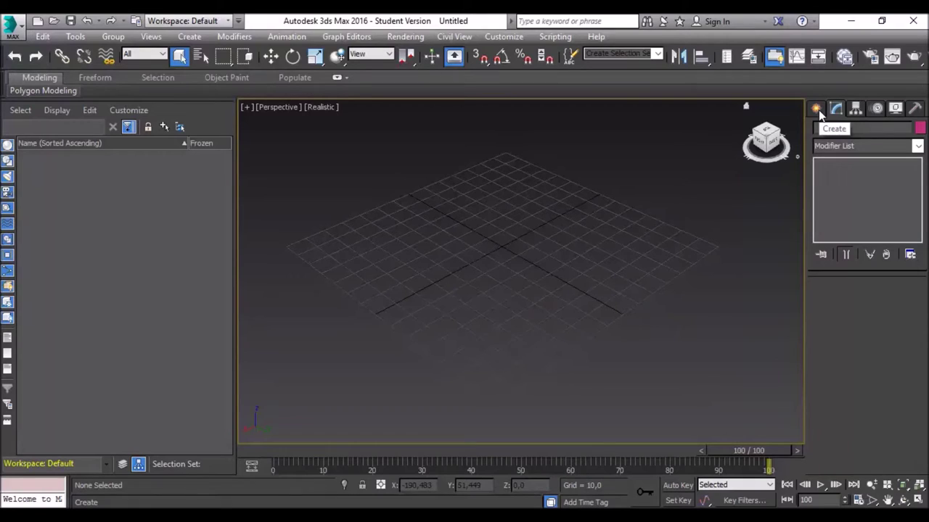
pyautogui.click(817, 111)
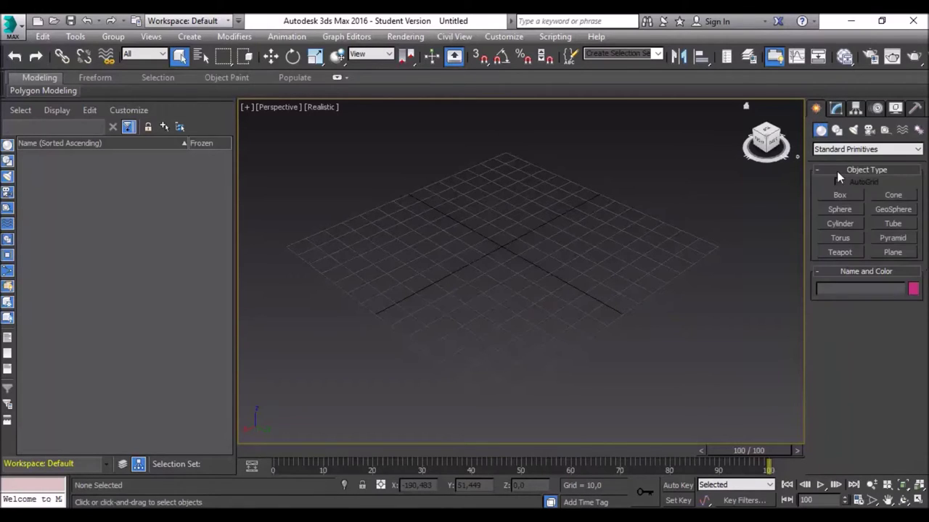
pyautogui.click(842, 195)
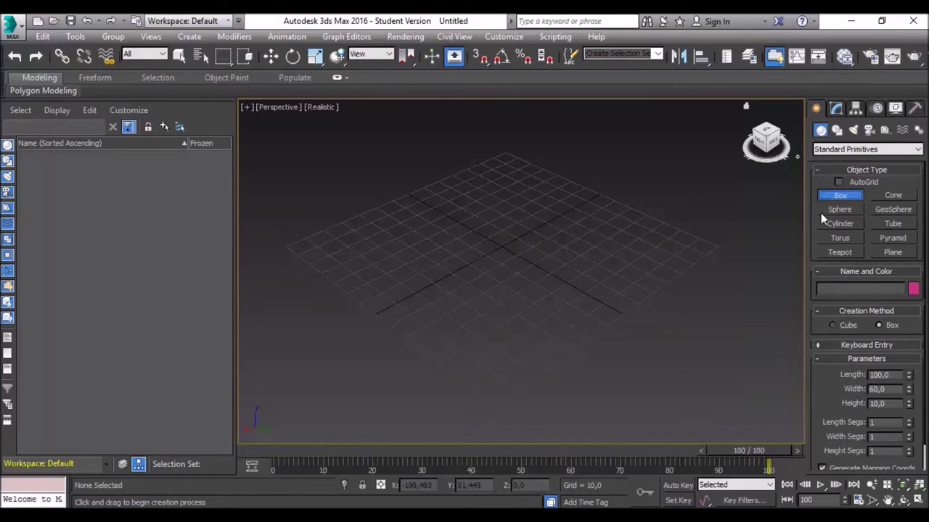
pyautogui.click(854, 347)
pyautogui.write('50')
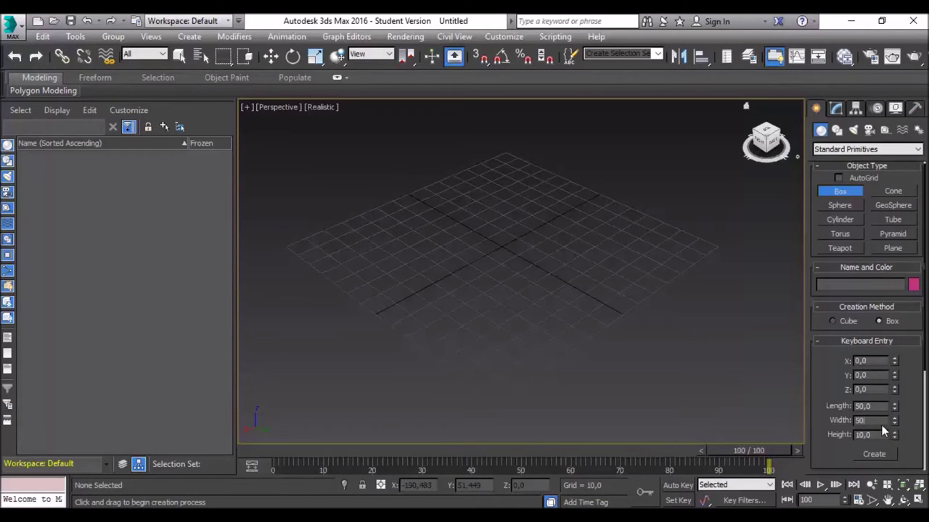
# Create Box001 at the origin with Length 50, Width 50 and Height 20
pyautogui.click(878, 434)
pyautogui.write('20')
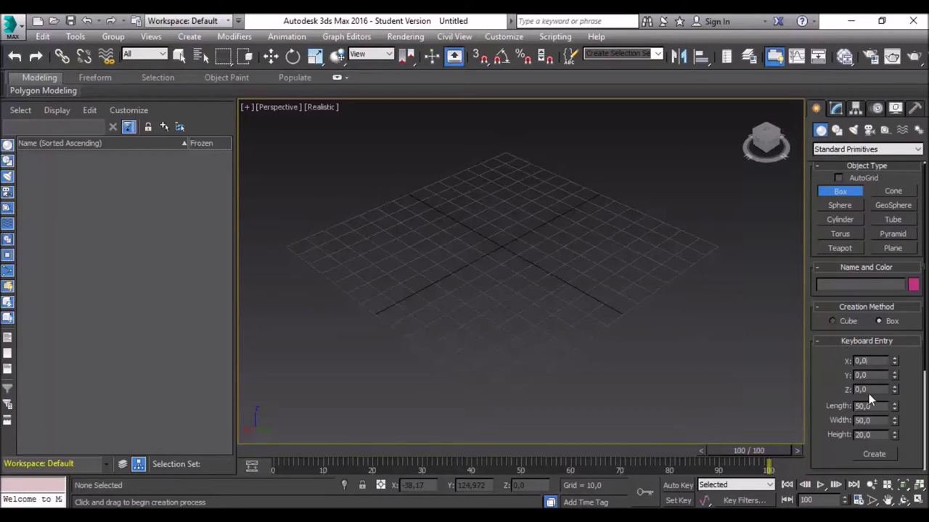
pyautogui.click(875, 454)
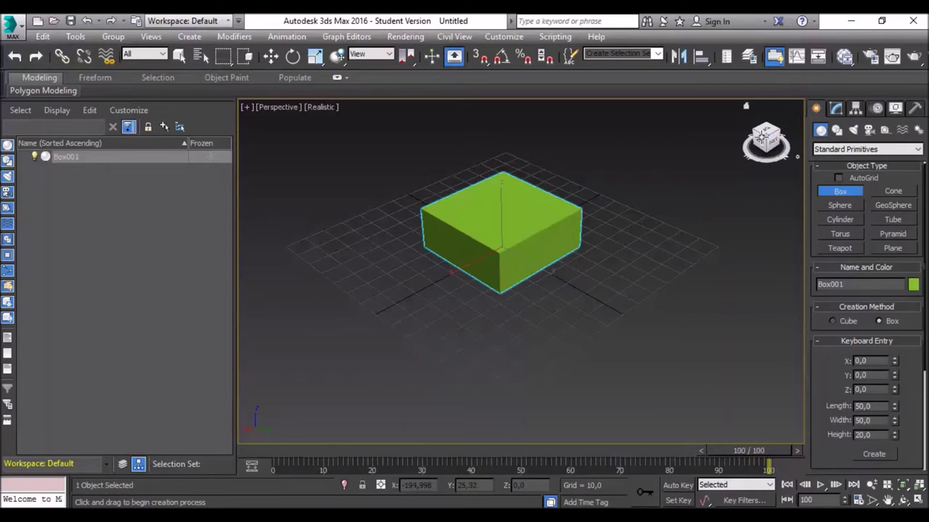
pyautogui.click(767, 138)
pyautogui.click(745, 107)
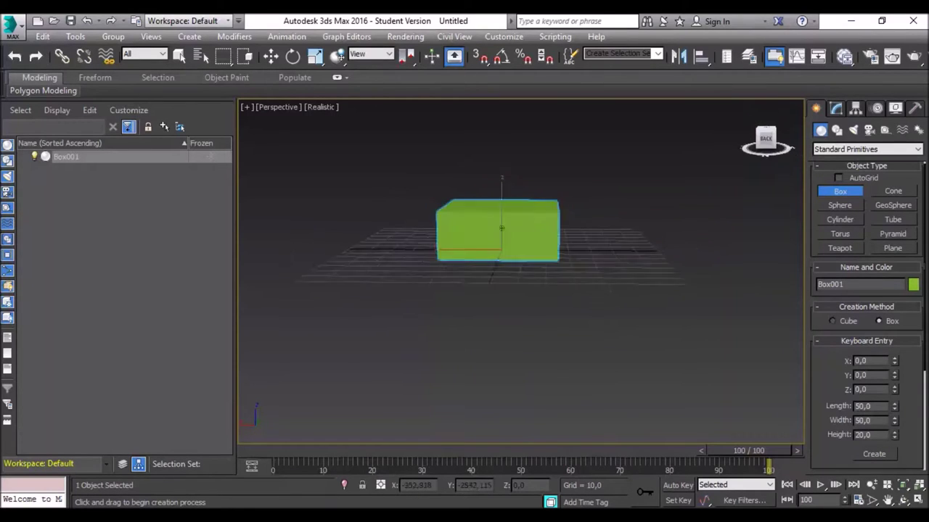
pyautogui.click(766, 138)
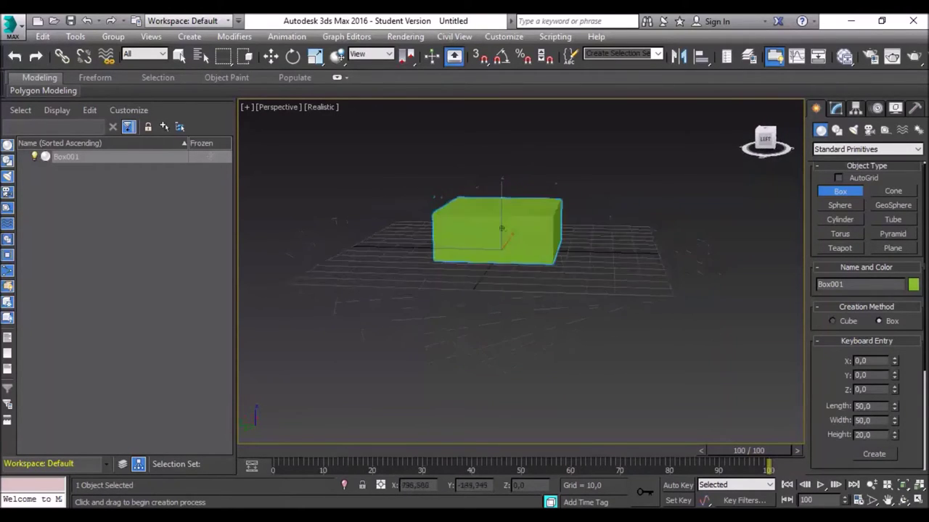
pyautogui.moveTo(766, 138); pyautogui.dragTo(766, 139)
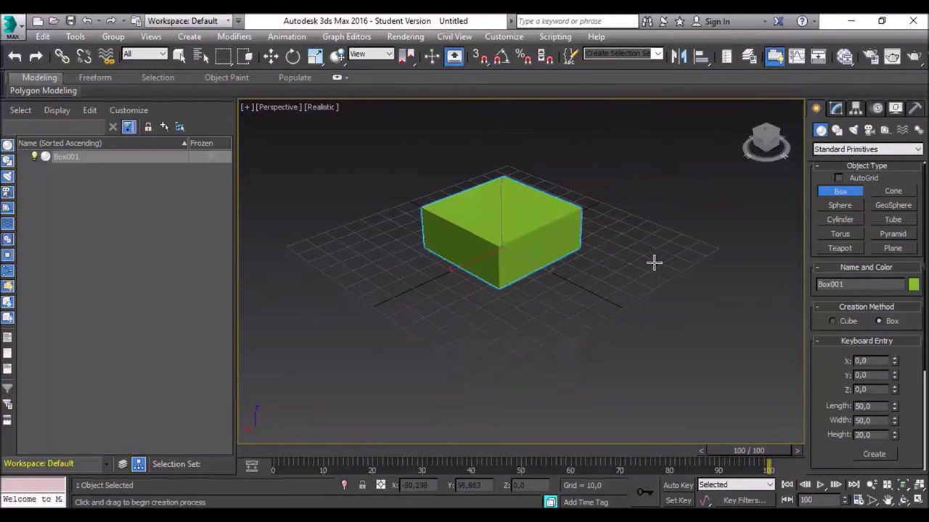
pyautogui.scroll(5, 635, 274)
pyautogui.scroll(-3, 635, 274)
pyautogui.scroll(-2, 635, 274)
pyautogui.scroll(2, 630, 273)
pyautogui.scroll(3, 630, 273)
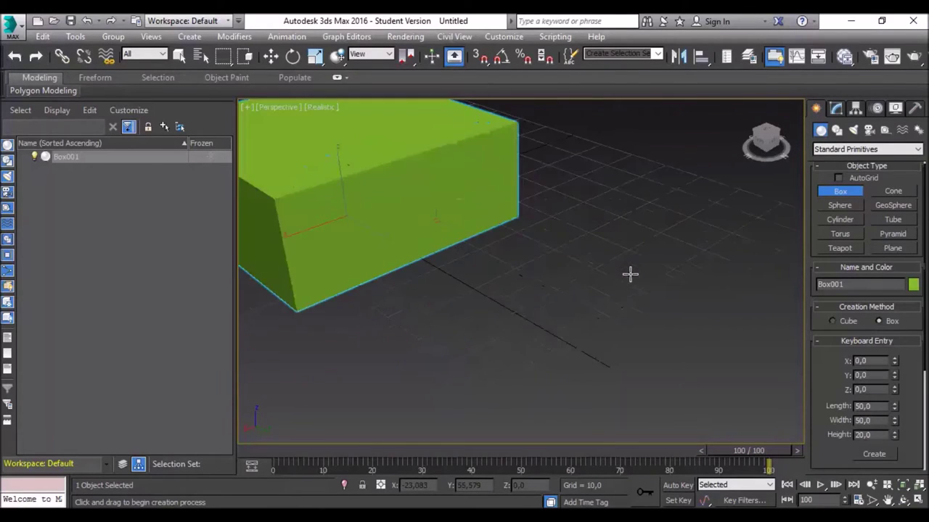
pyautogui.scroll(-5, 629, 274)
pyautogui.moveTo(766, 134); pyautogui.dragTo(767, 137)
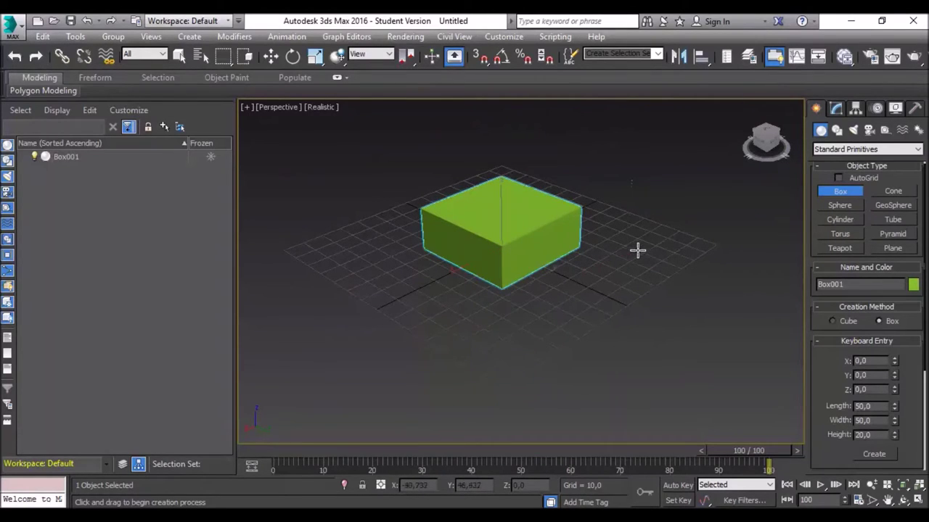
pyautogui.moveTo(639, 249)
pyautogui.keyDown('alt'); pyautogui.mouseDown(button='middle')
pyautogui.moveTo(559, 211)
pyautogui.moveTo(751, 222)
pyautogui.moveTo(511, 262)
pyautogui.mouseUp(button='middle'); pyautogui.keyUp('alt')
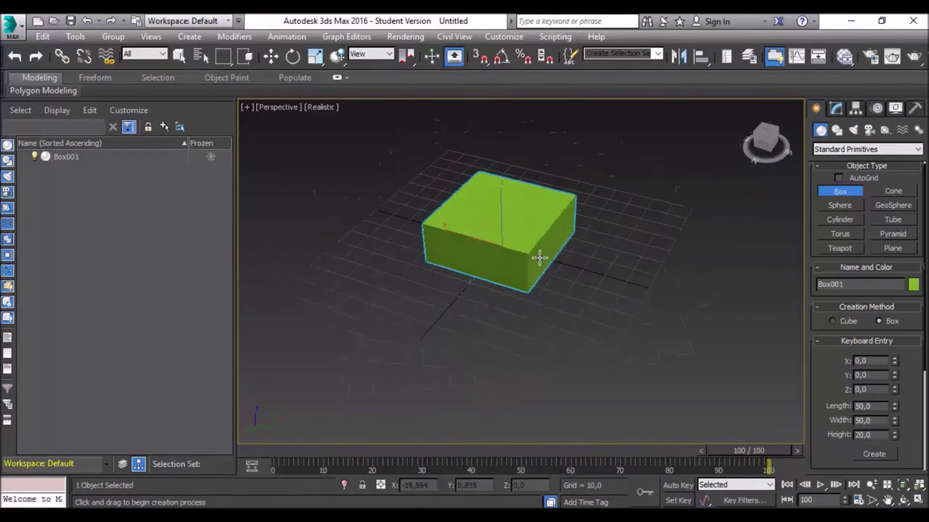
pyautogui.keyDown('alt'); pyautogui.moveTo(511, 261); pyautogui.dragTo(435, 237, button='middle'); pyautogui.keyUp('alt')
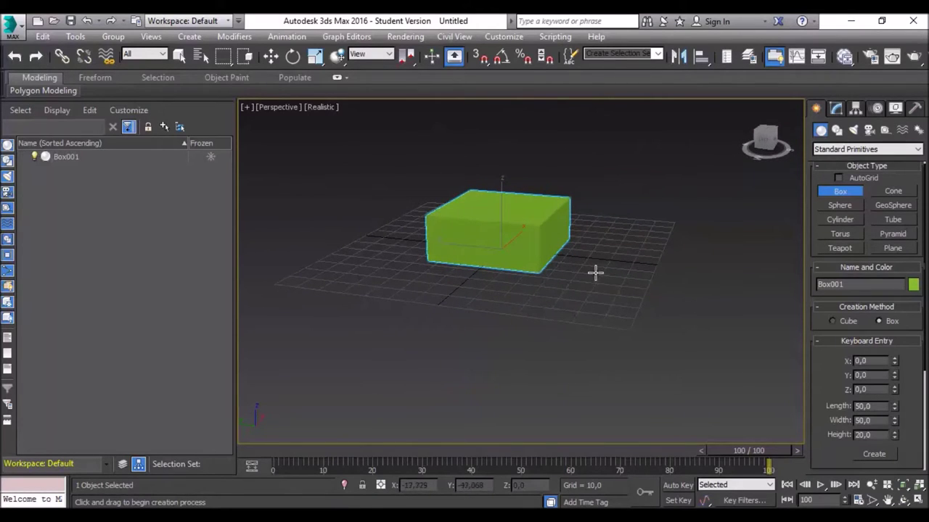
pyautogui.moveTo(601, 271)
pyautogui.mouseDown(button='middle')
pyautogui.moveTo(581, 273)
pyautogui.moveTo(740, 271)
pyautogui.moveTo(629, 289)
pyautogui.mouseUp(button='middle')
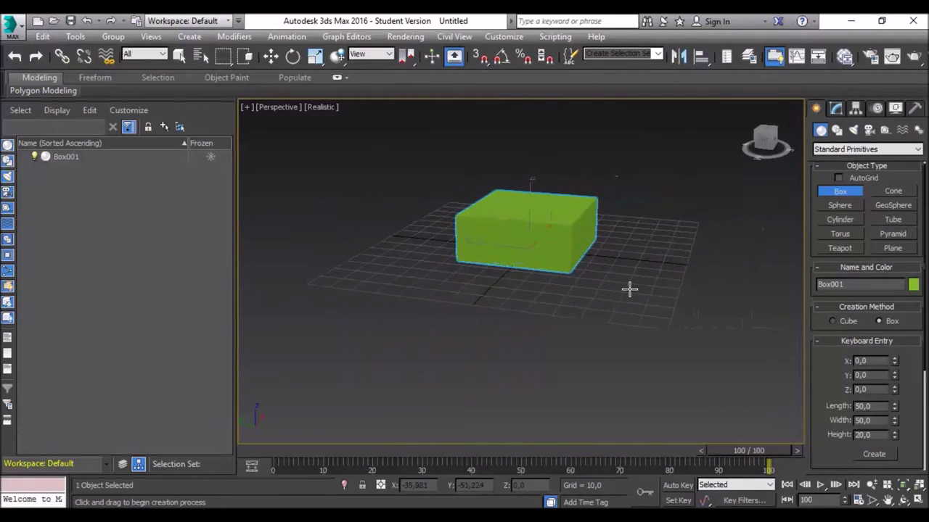
pyautogui.moveTo(654, 237)
pyautogui.mouseDown(button='middle')
pyautogui.moveTo(708, 227)
pyautogui.moveTo(632, 306)
pyautogui.moveTo(680, 276)
pyautogui.mouseUp(button='middle')
pyautogui.scroll(2, 626, 296)
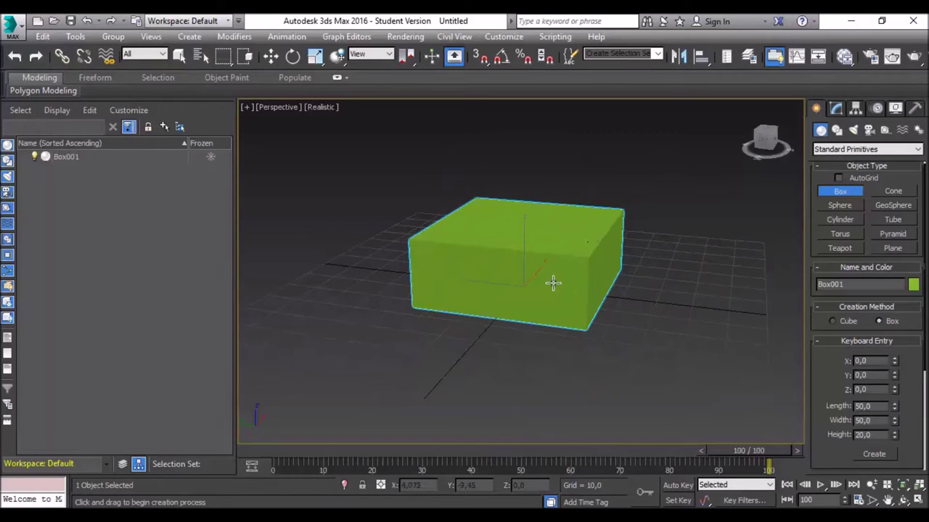
pyautogui.moveTo(768, 138); pyautogui.dragTo(762, 143)
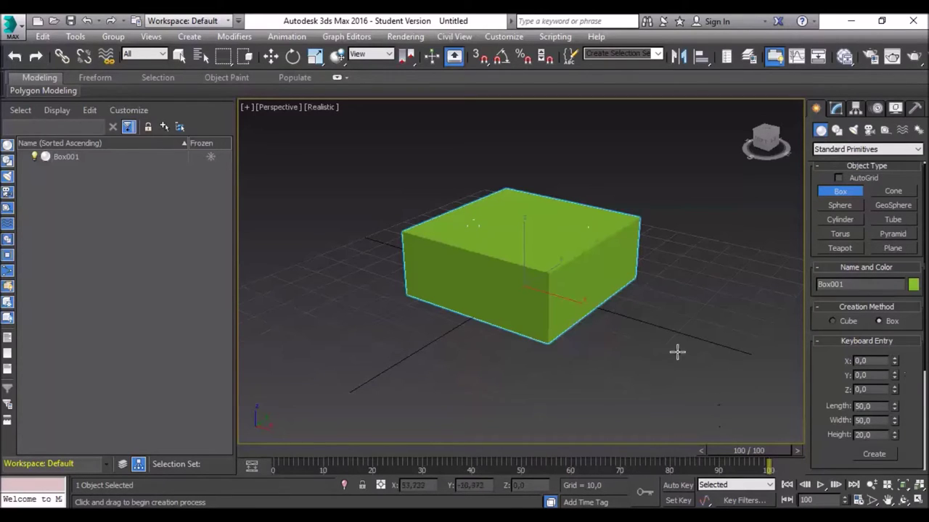
# Clone the box as an independent Copy named Box002
pyautogui.rightClick(749, 292)
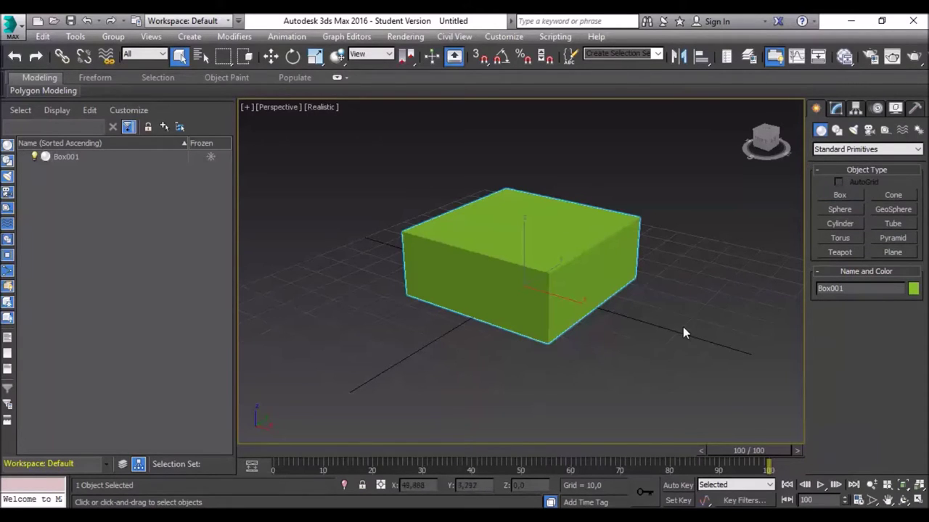
pyautogui.rightClick(481, 261)
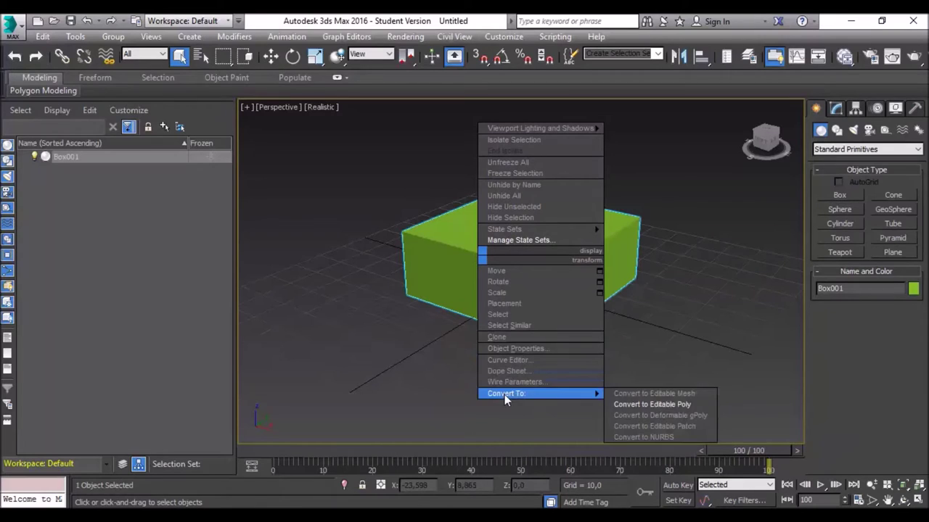
pyautogui.click(529, 338)
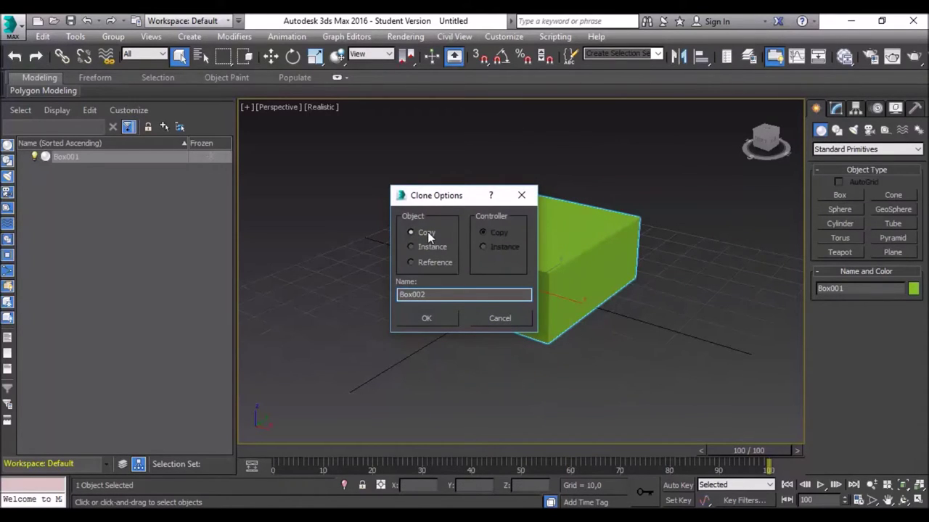
pyautogui.click(429, 295)
pyautogui.click(432, 318)
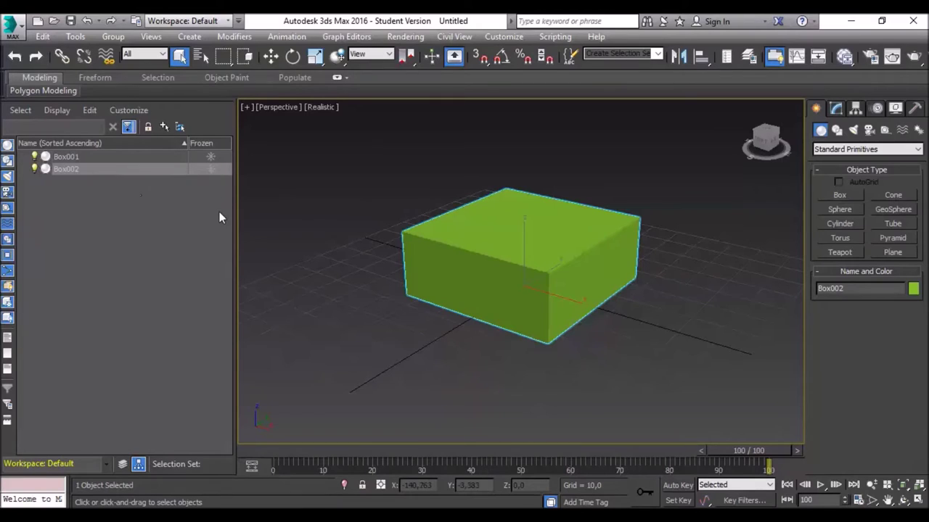
pyautogui.click(271, 58)
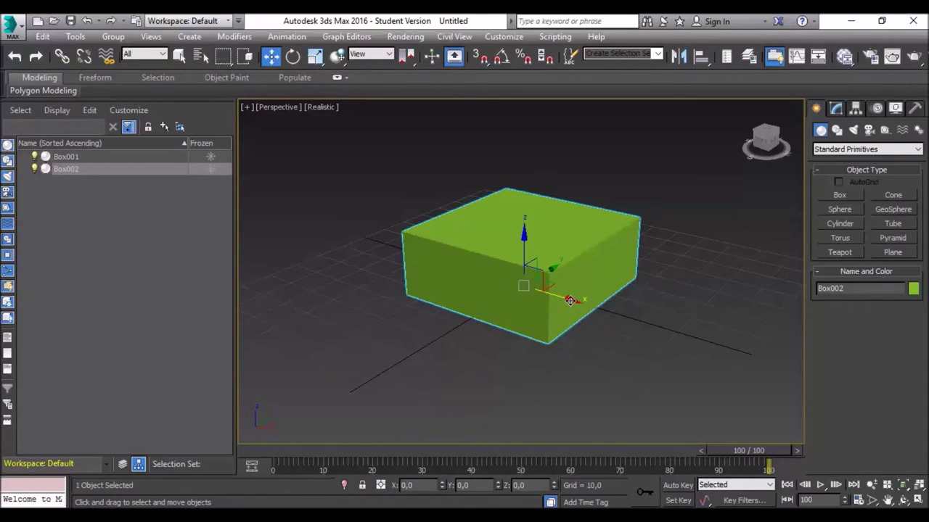
pyautogui.moveTo(570, 301); pyautogui.dragTo(786, 395)
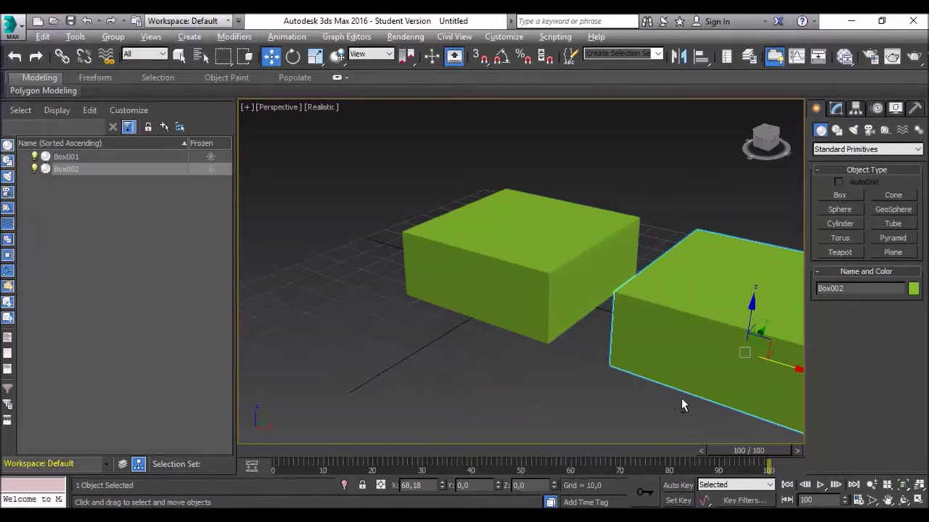
pyautogui.moveTo(686, 401)
pyautogui.keyDown('alt'); pyautogui.mouseDown(button='middle')
pyautogui.moveTo(613, 379)
pyautogui.moveTo(800, 405)
pyautogui.moveTo(724, 401)
pyautogui.mouseUp(button='middle'); pyautogui.keyUp('alt')
pyautogui.scroll(-5, 706, 384)
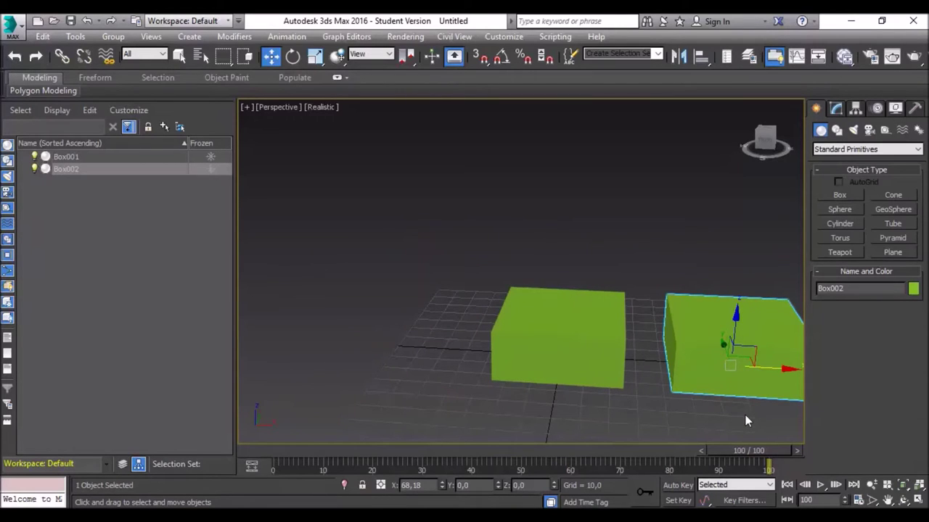
pyautogui.moveTo(751, 409); pyautogui.dragTo(662, 362, button='middle')
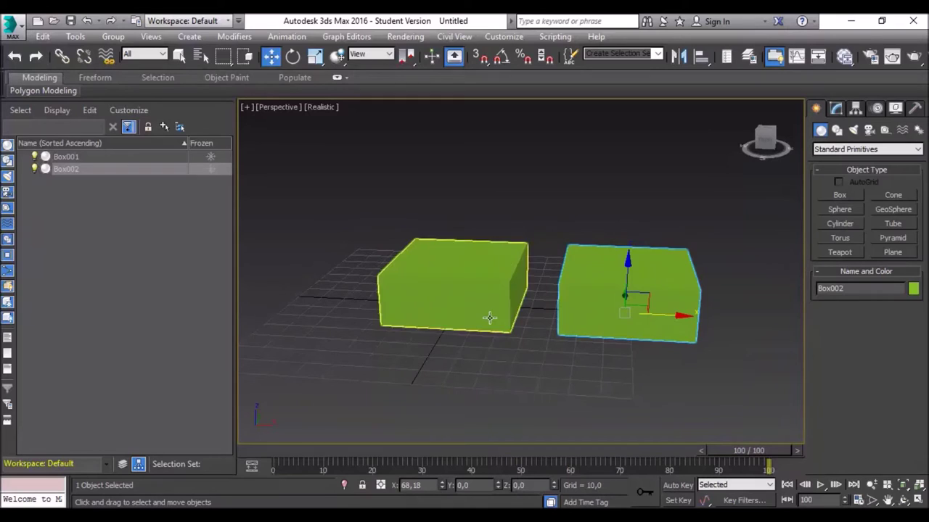
pyautogui.click(497, 296)
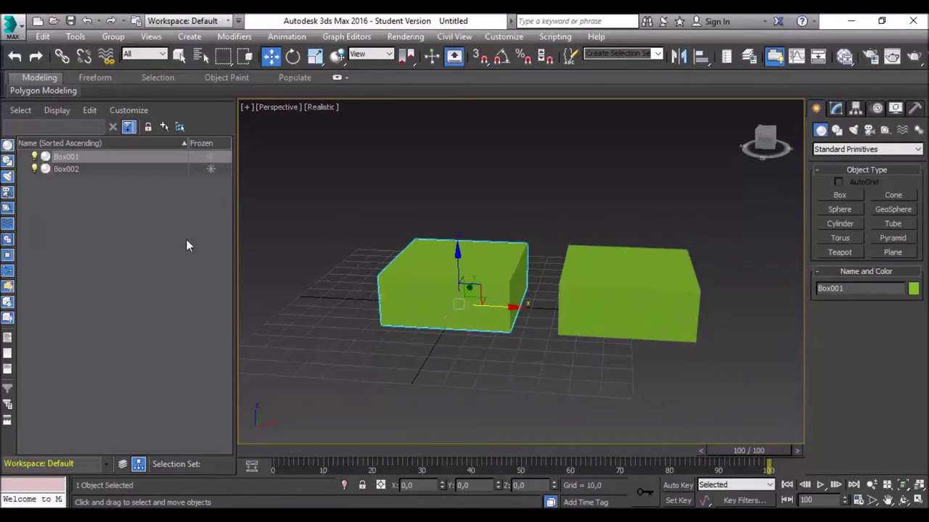
pyautogui.click(657, 291)
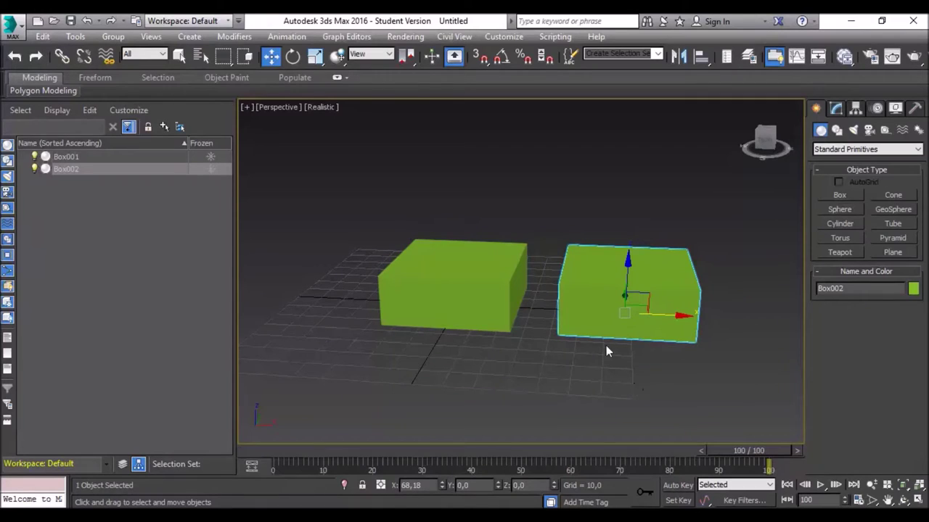
pyautogui.click(482, 311)
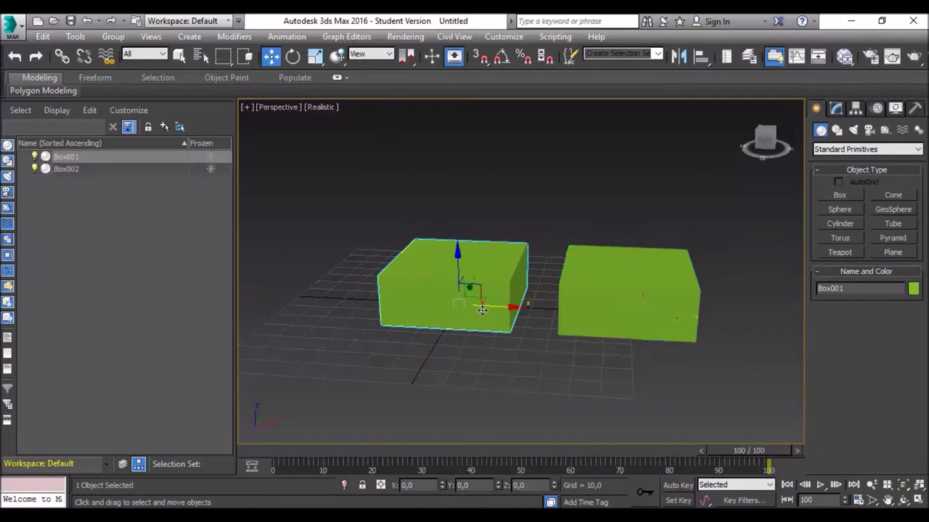
pyautogui.click(292, 58)
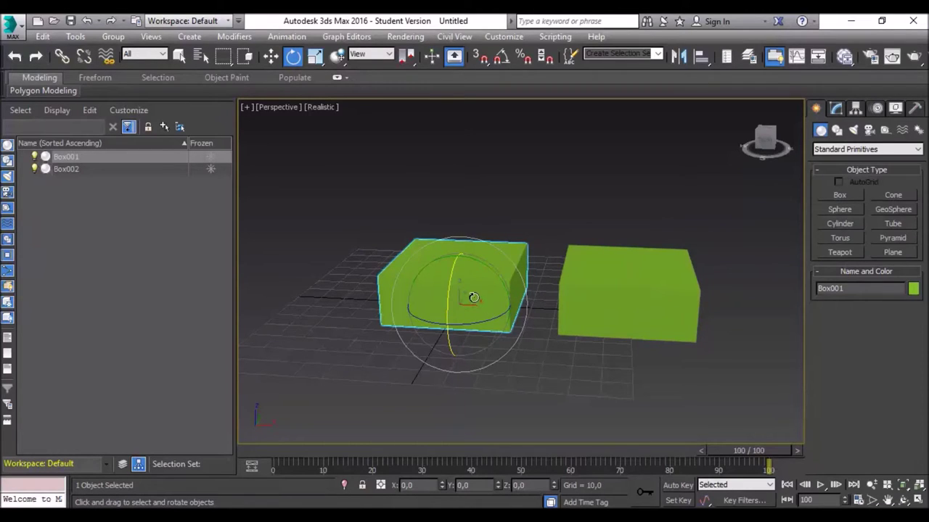
# Rotate Box001 by 30° about the Y axis
pyautogui.scroll(2, 475, 299)
pyautogui.scroll(2, 473, 298)
pyautogui.scroll(-2, 472, 294)
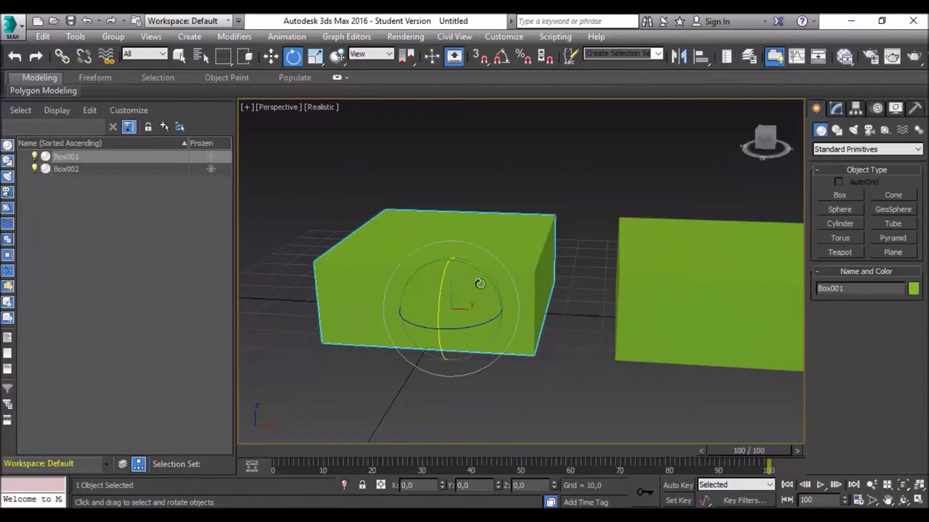
pyautogui.moveTo(490, 283)
pyautogui.mouseDown()
pyautogui.moveTo(414, 252)
pyautogui.moveTo(482, 270)
pyautogui.mouseUp()
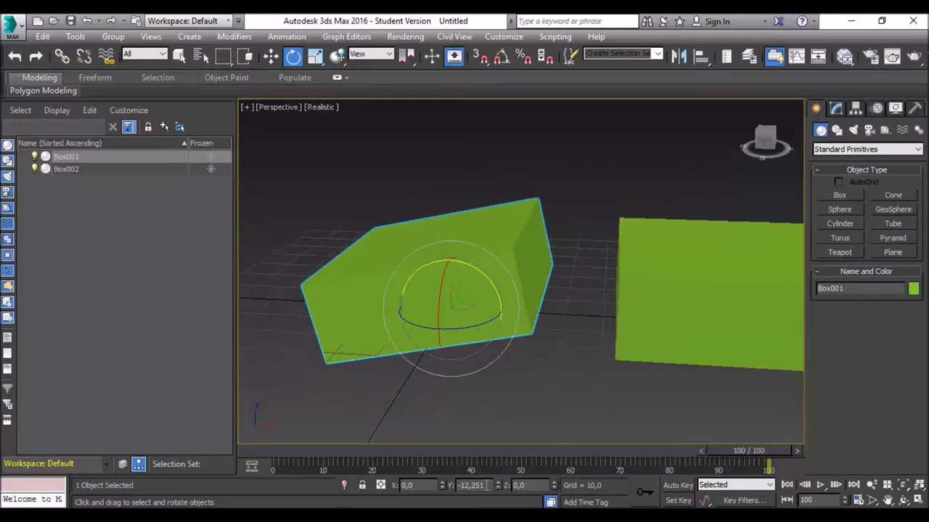
pyautogui.moveTo(482, 485); pyautogui.dragTo(454, 490)
pyautogui.press('BackSpace')
pyautogui.write('30')
pyautogui.press('Return')
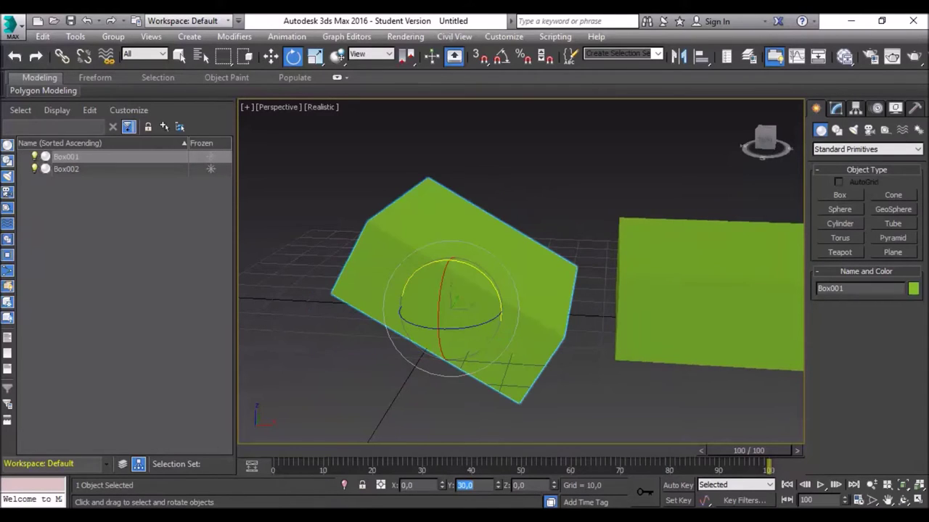
# Rotate Box002 by -30° about Y and orbit the view around the tilted boxes
pyautogui.click(647, 275)
pyautogui.write('-30')
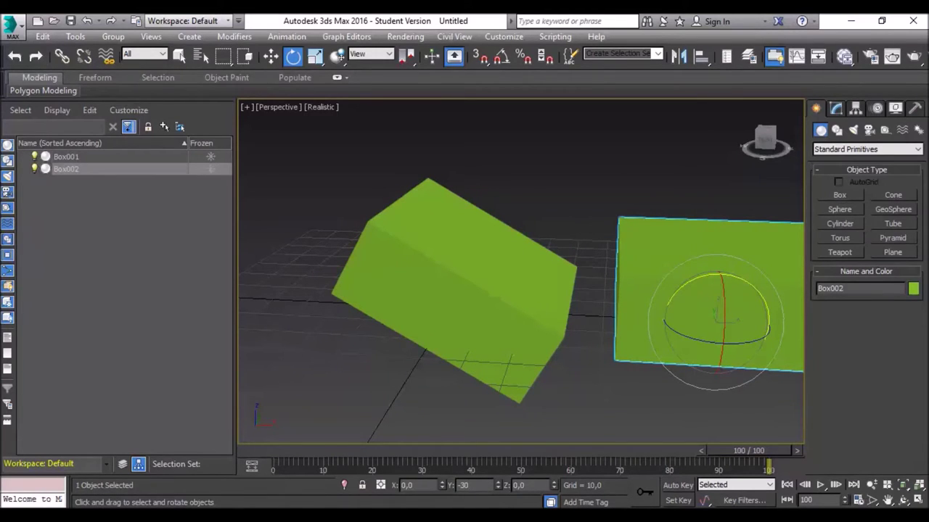
pyautogui.press('Return')
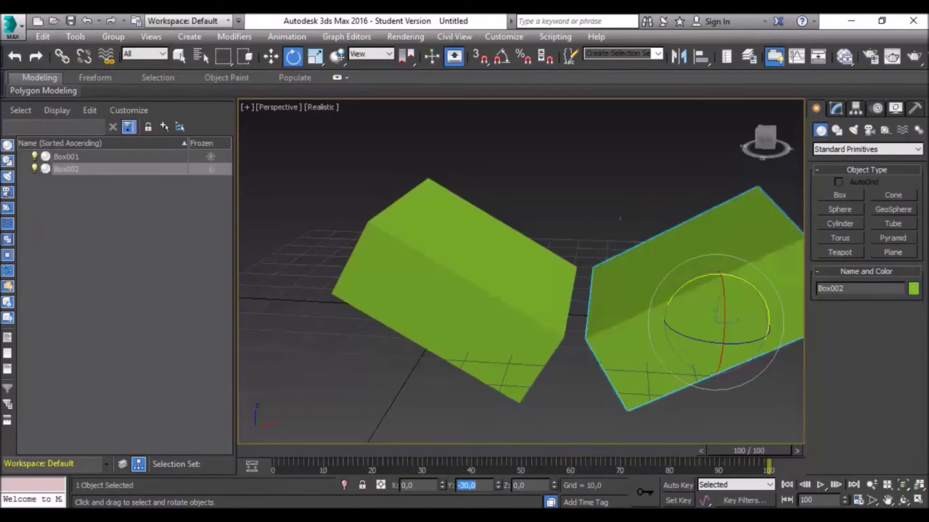
pyautogui.click(564, 207)
pyautogui.moveTo(779, 138); pyautogui.dragTo(719, 285)
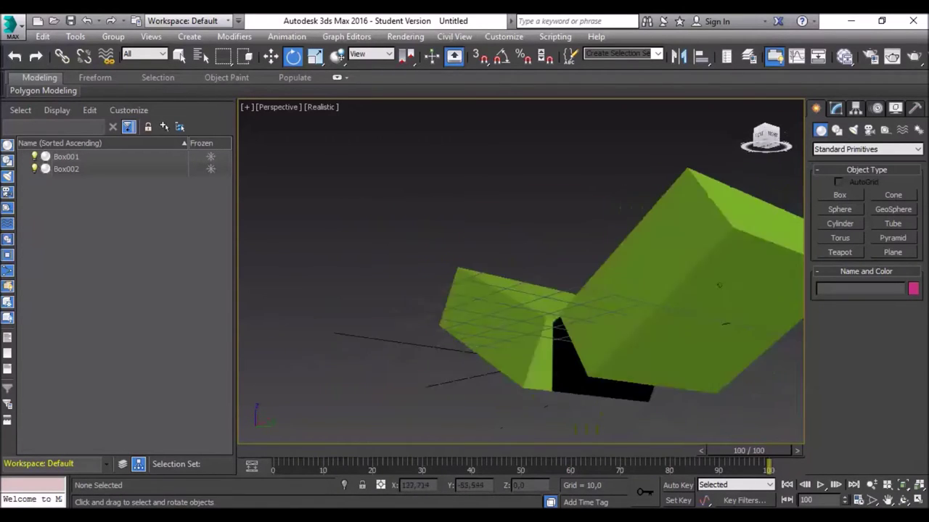
pyautogui.keyDown('alt'); pyautogui.moveTo(719, 285); pyautogui.dragTo(719, 285, button='middle'); pyautogui.keyUp('alt')
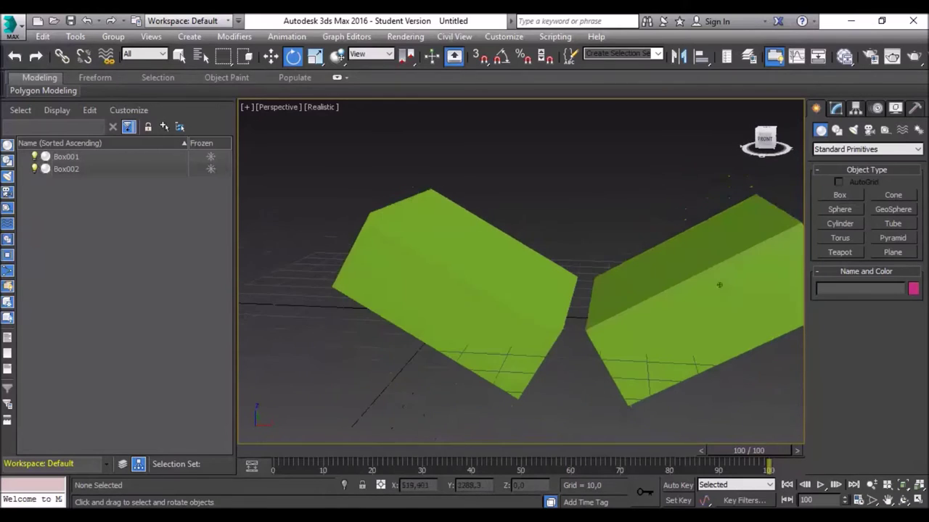
pyautogui.click(480, 299)
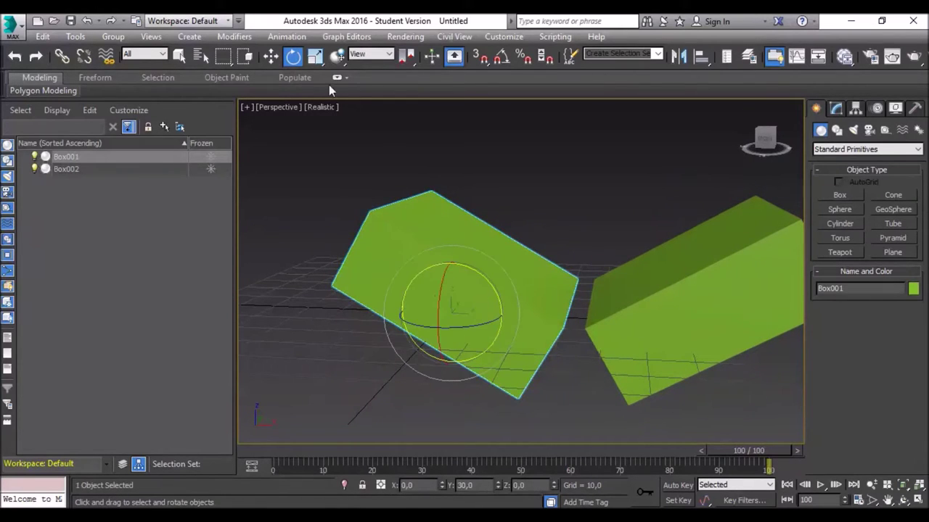
pyautogui.click(315, 63)
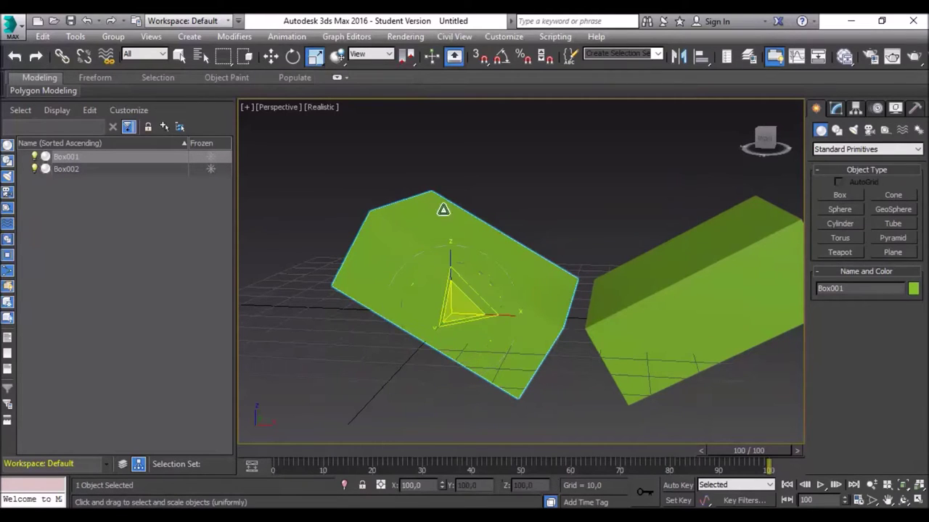
# Stretch, narrow, then uniformly enlarge Box001 using the Scale gizmo handles
pyautogui.moveTo(450, 247)
pyautogui.mouseDown()
pyautogui.moveTo(442, 183)
pyautogui.moveTo(472, 310)
pyautogui.mouseUp()
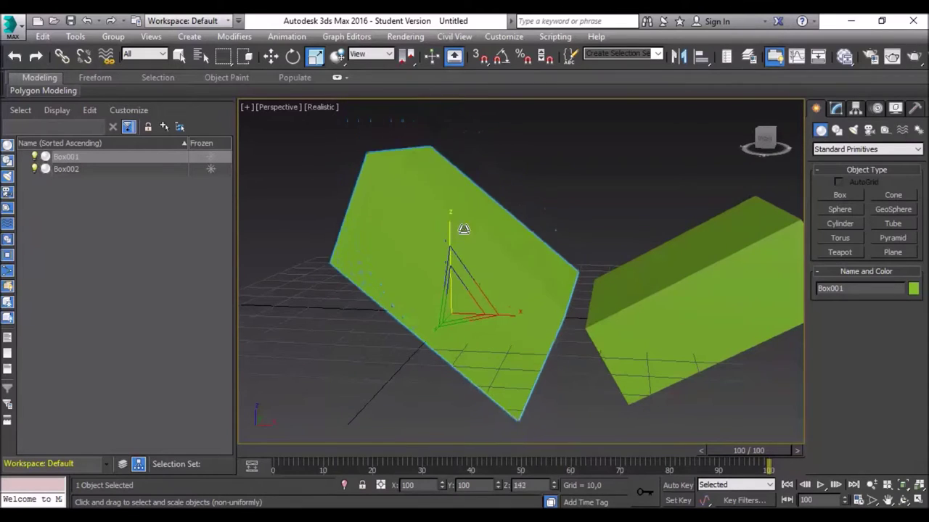
pyautogui.moveTo(472, 311)
pyautogui.mouseDown()
pyautogui.moveTo(530, 297)
pyautogui.moveTo(497, 316)
pyautogui.moveTo(522, 315)
pyautogui.mouseUp()
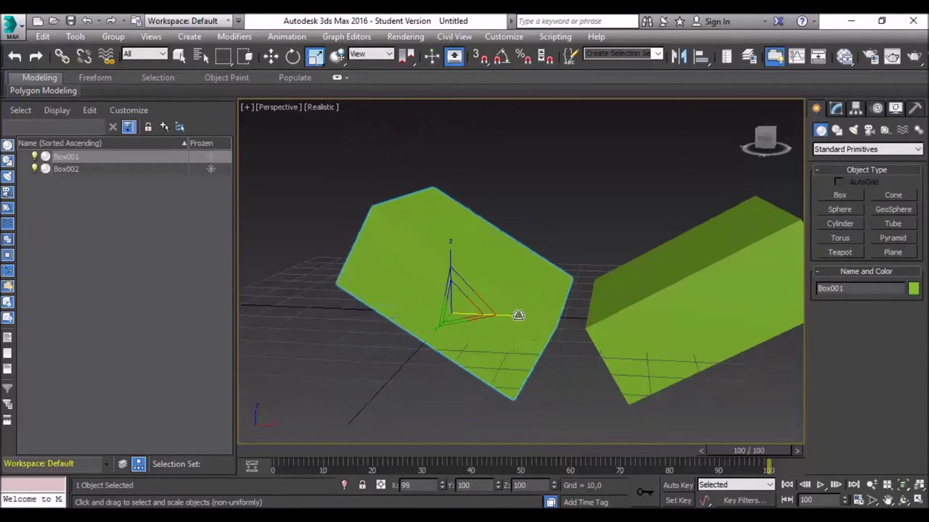
pyautogui.moveTo(522, 315); pyautogui.dragTo(508, 315)
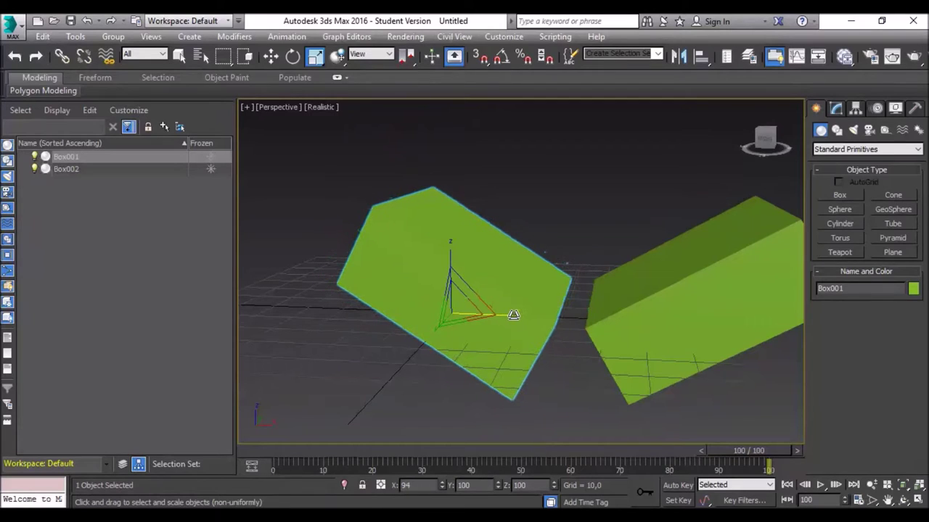
pyautogui.moveTo(449, 314)
pyautogui.mouseDown()
pyautogui.moveTo(410, 288)
pyautogui.moveTo(536, 311)
pyautogui.moveTo(456, 301)
pyautogui.mouseUp()
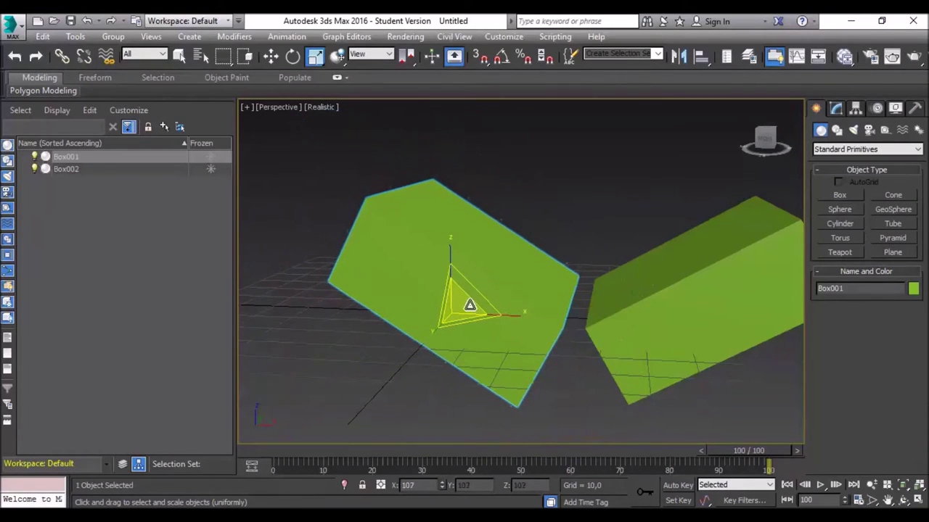
# Return to Select and Move on Box001, then start creating a sphere
pyautogui.click(291, 62)
pyautogui.click(271, 62)
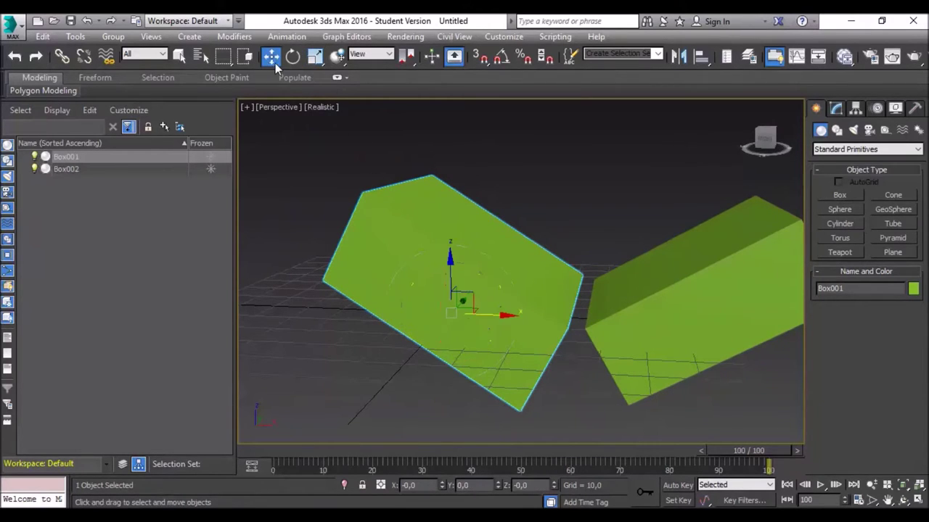
pyautogui.click(292, 56)
pyautogui.click(314, 56)
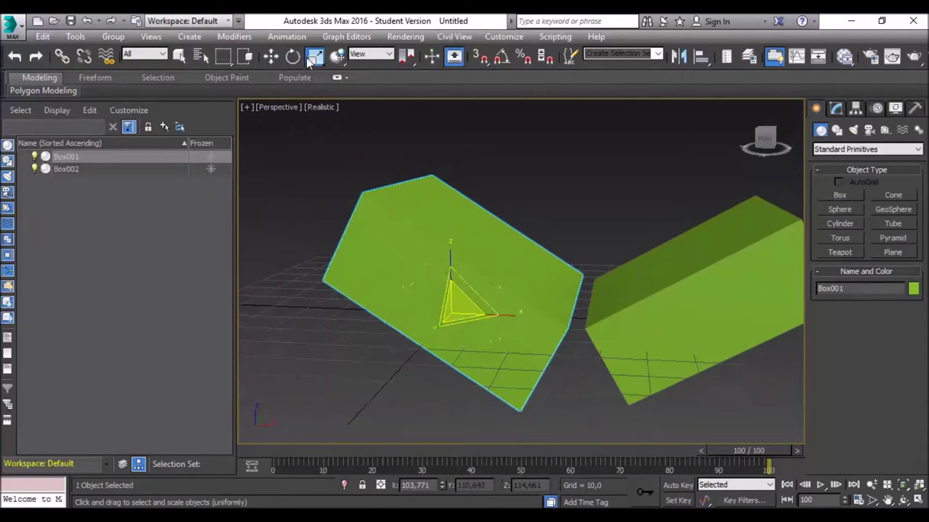
pyautogui.click(270, 56)
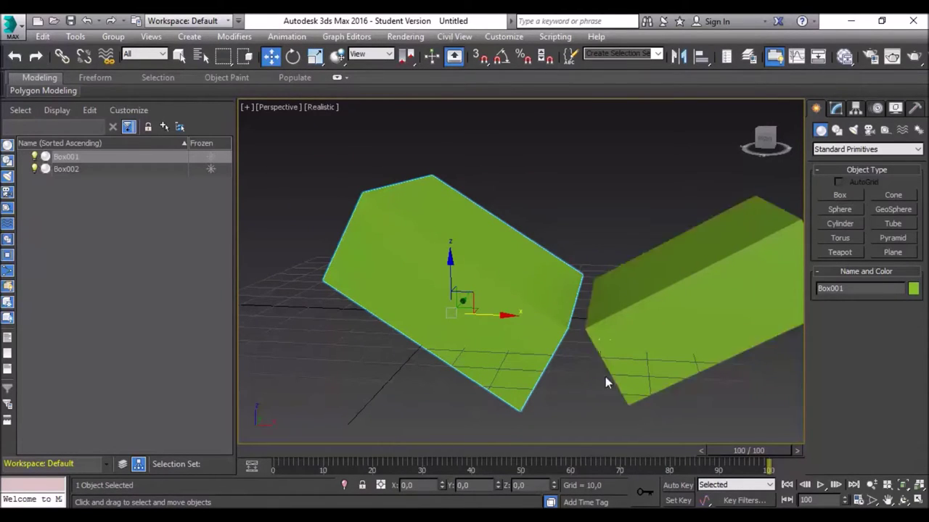
pyautogui.rightClick(579, 375)
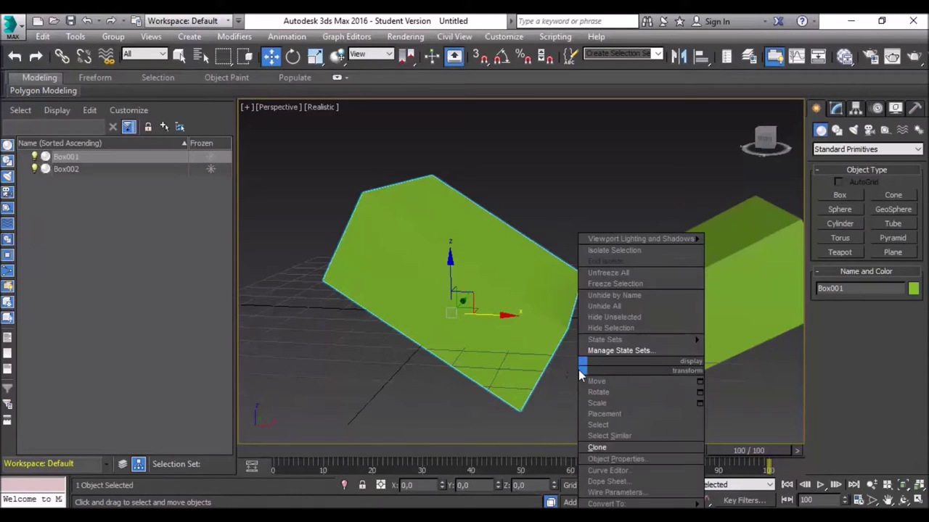
pyautogui.click(533, 216)
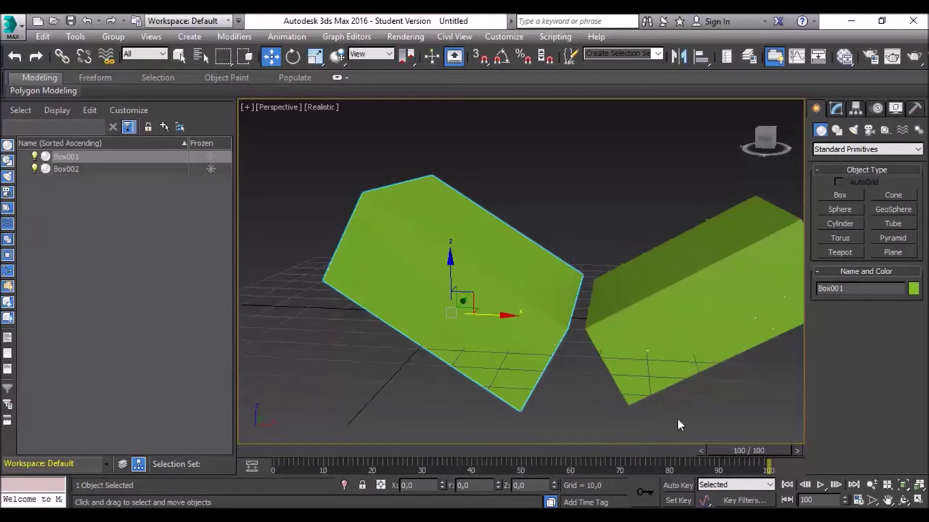
pyautogui.click(840, 210)
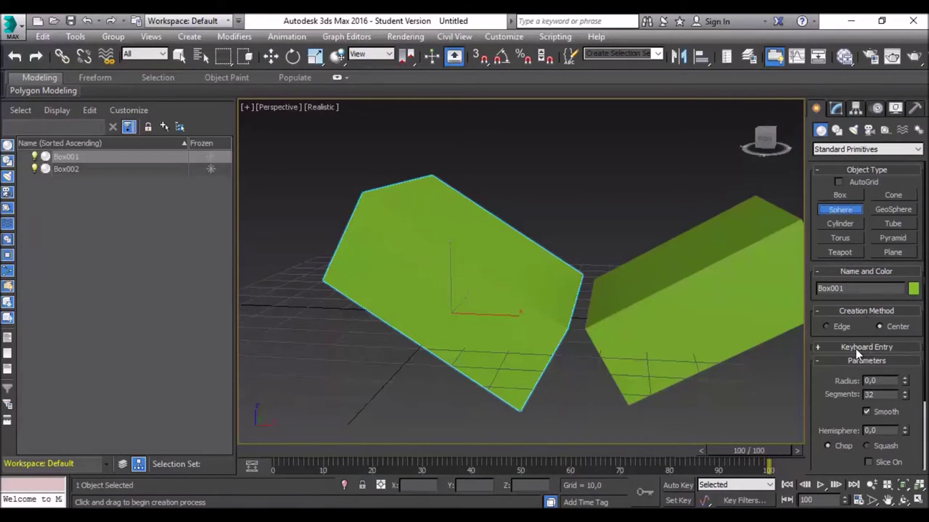
# Draw a large sphere on the grid to the left of the boxes
pyautogui.click(856, 348)
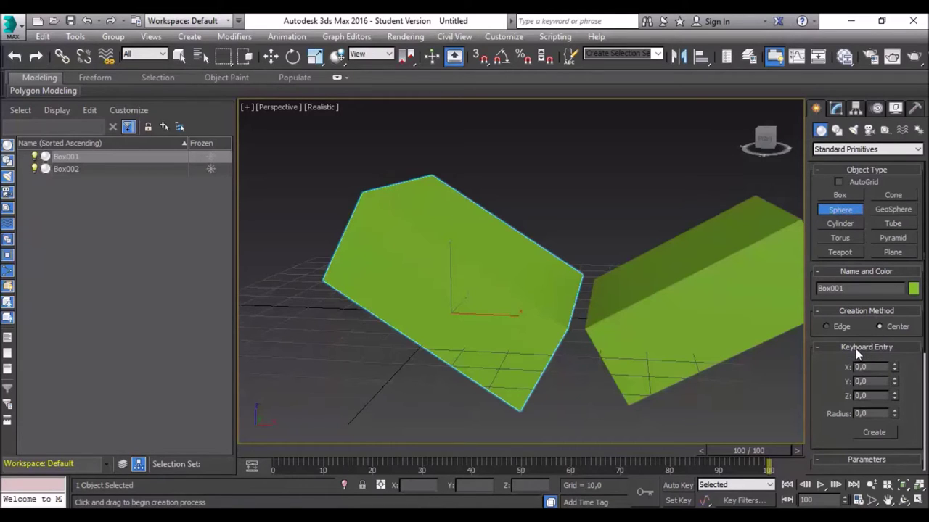
pyautogui.scroll(-2, 563, 365)
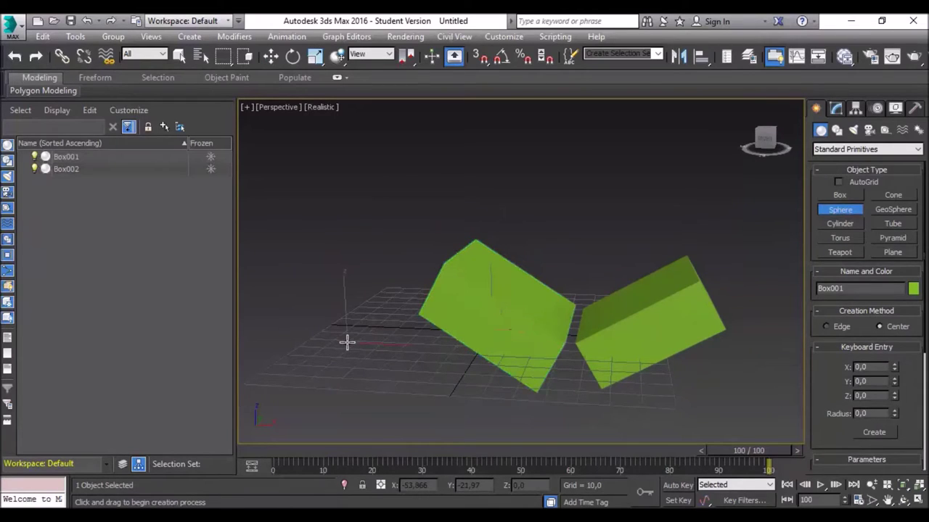
pyautogui.moveTo(346, 342); pyautogui.dragTo(397, 344)
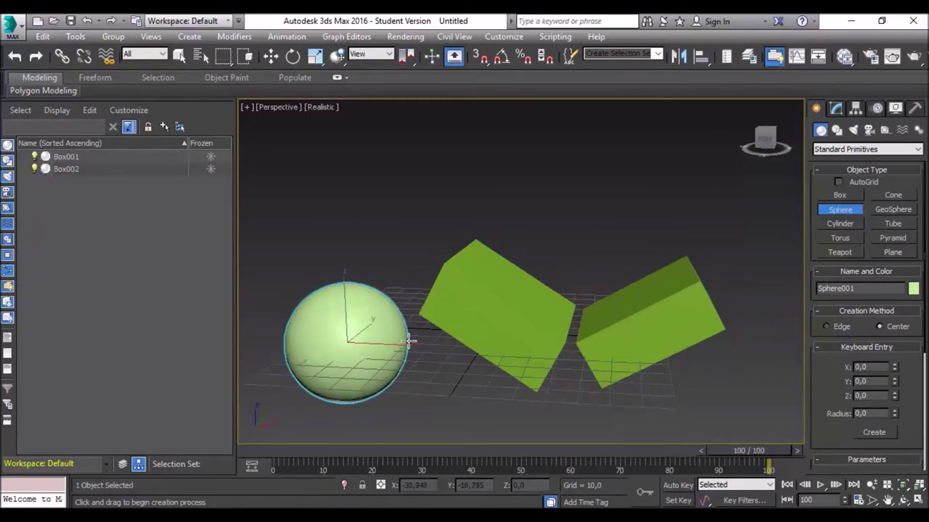
pyautogui.moveTo(397, 344)
pyautogui.mouseDown()
pyautogui.moveTo(455, 331)
pyautogui.moveTo(349, 343)
pyautogui.mouseUp()
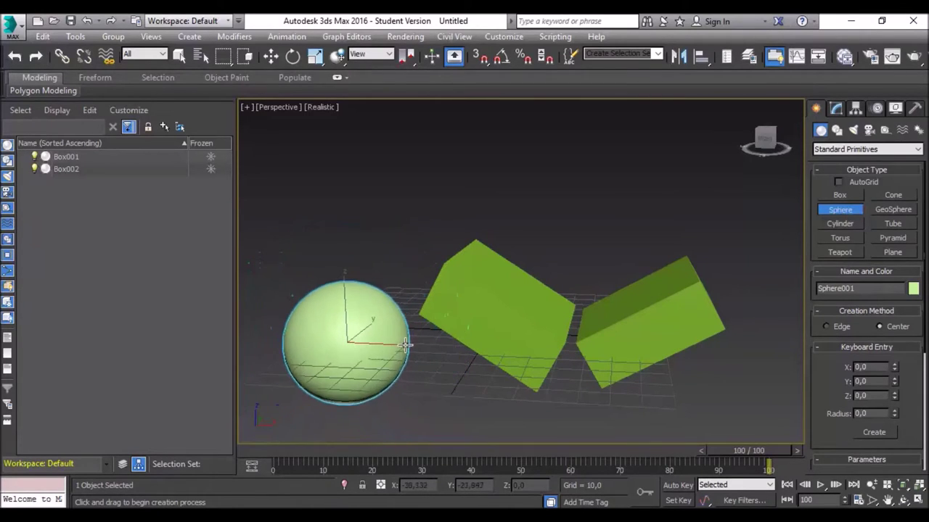
pyautogui.moveTo(346, 342)
pyautogui.mouseDown()
pyautogui.moveTo(458, 320)
pyautogui.moveTo(391, 331)
pyautogui.mouseUp()
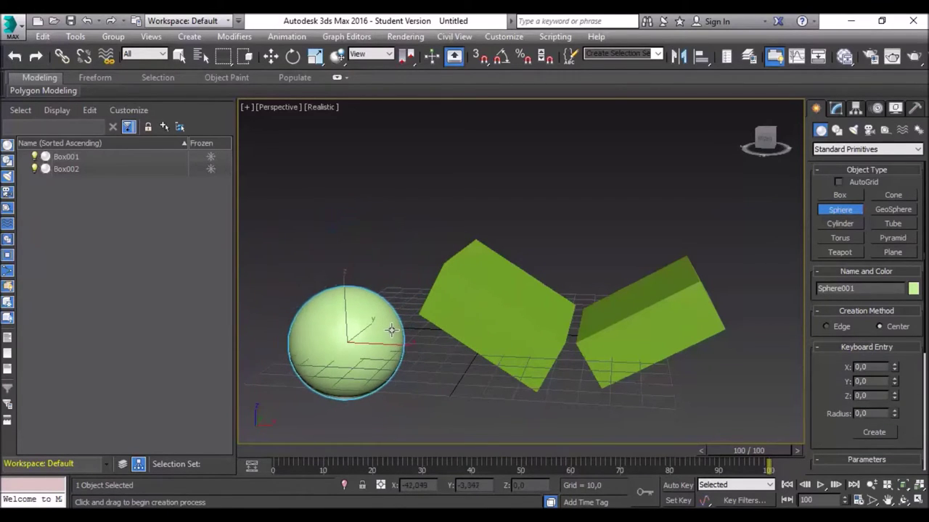
pyautogui.moveTo(391, 330); pyautogui.dragTo(393, 330)
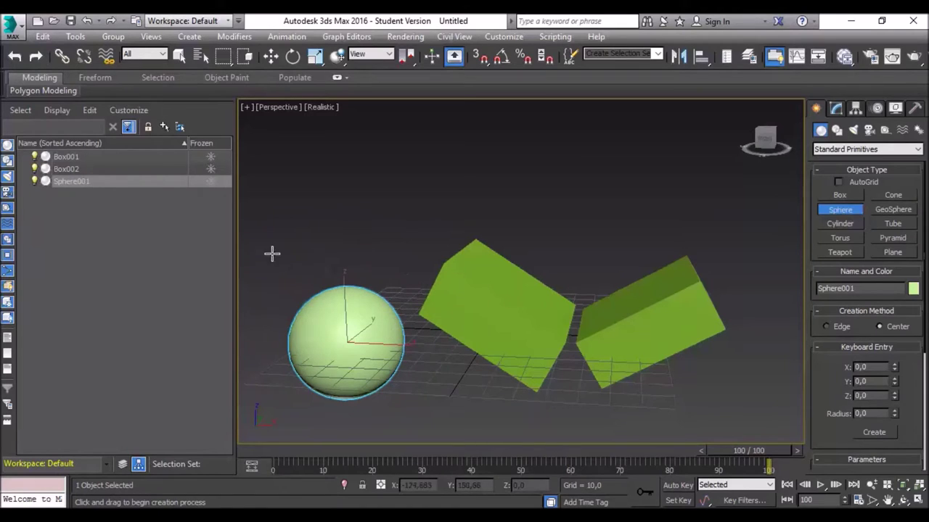
# Raise Sphere001 off the grid and slide it over the gap between the boxes
pyautogui.click(269, 58)
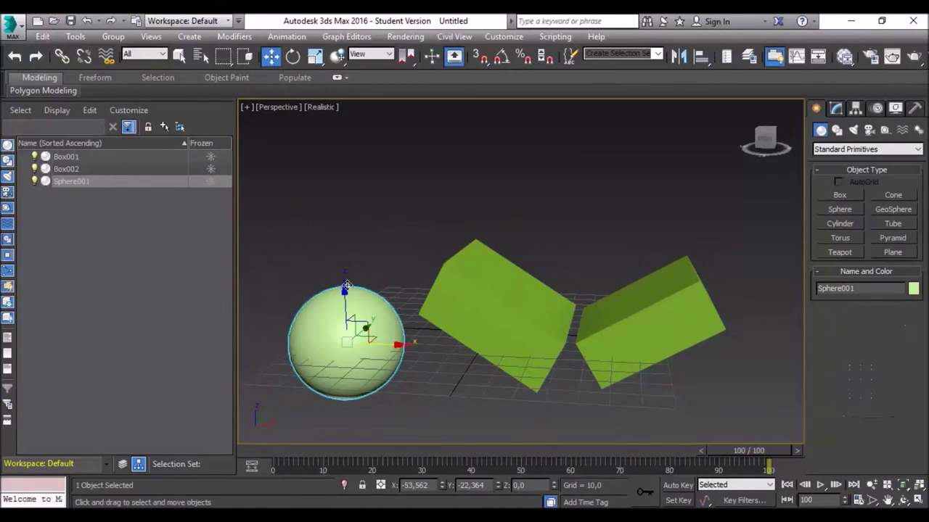
pyautogui.moveTo(345, 293); pyautogui.dragTo(338, 194)
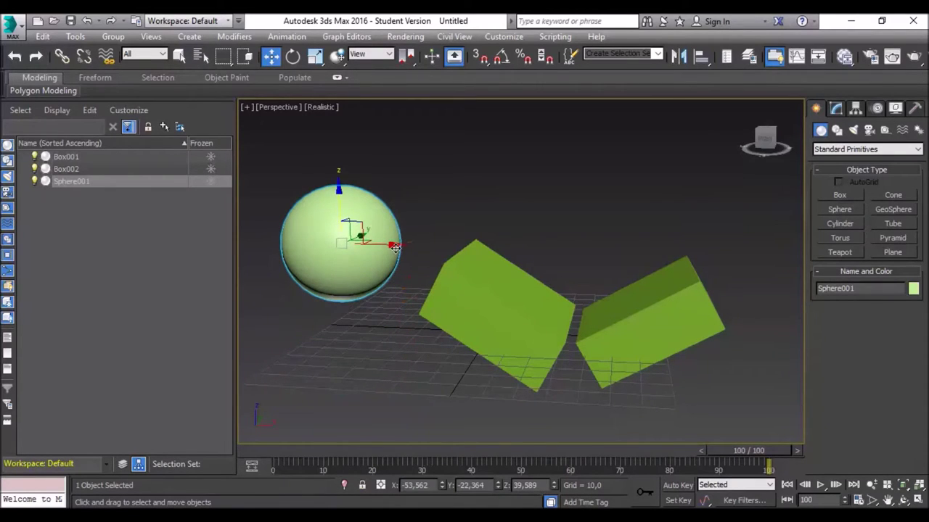
pyautogui.moveTo(395, 247)
pyautogui.mouseDown()
pyautogui.moveTo(636, 275)
pyautogui.moveTo(660, 264)
pyautogui.mouseUp()
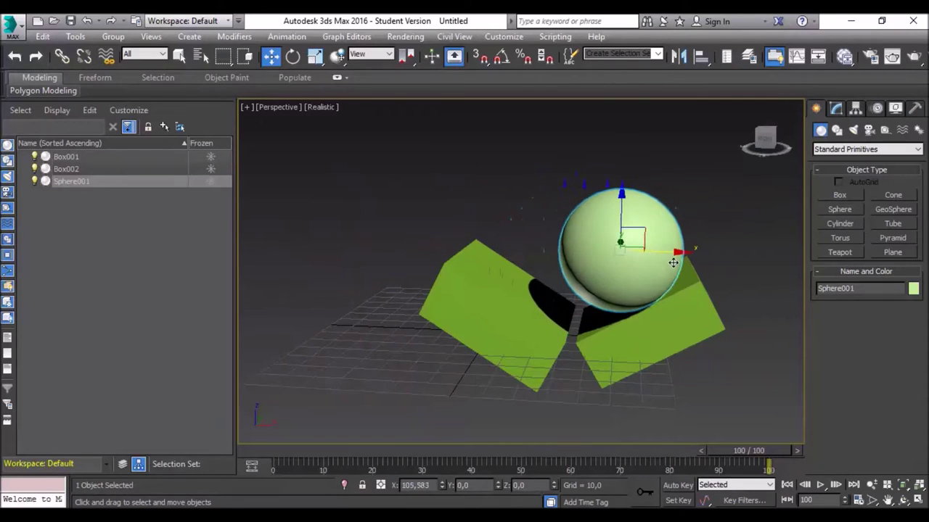
pyautogui.moveTo(660, 264); pyautogui.dragTo(645, 252)
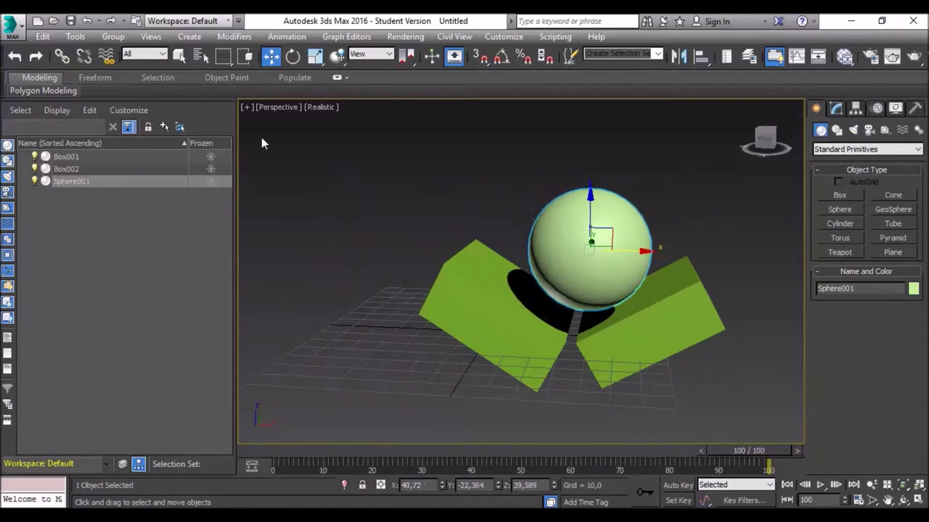
pyautogui.click(245, 107)
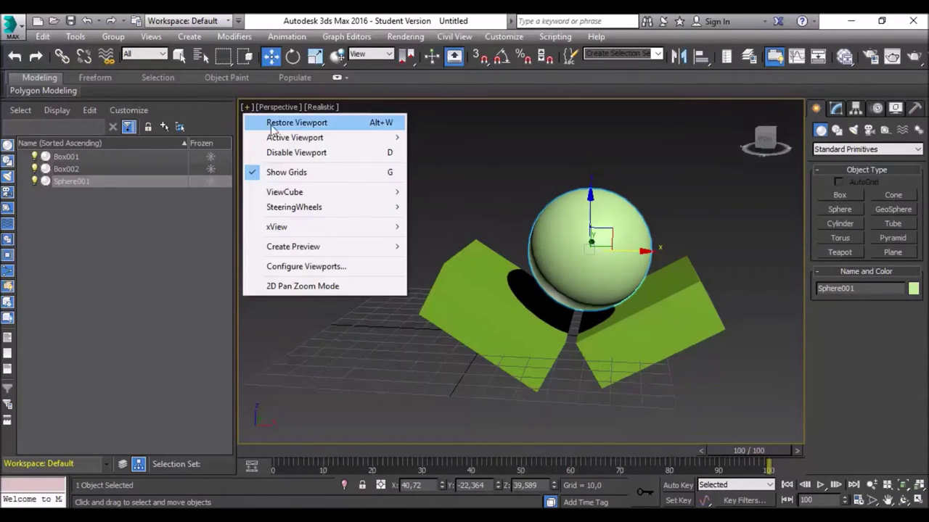
# Restore the four-viewport layout and centre the sphere over the boxes in Top view
pyautogui.click(269, 125)
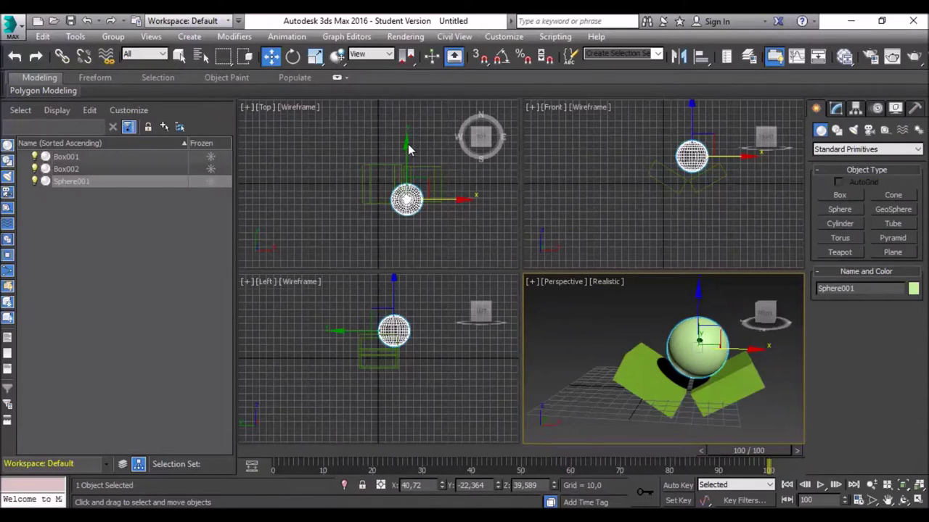
pyautogui.click(378, 135)
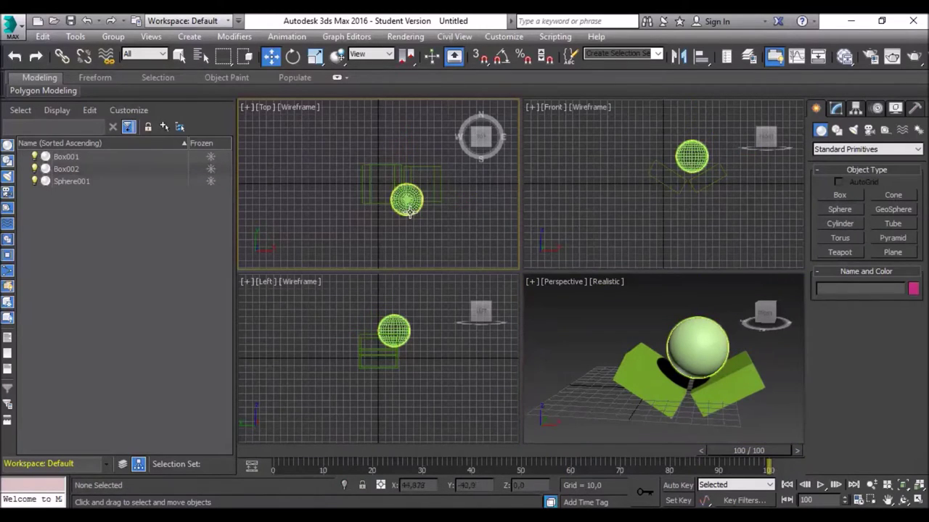
pyautogui.click(408, 210)
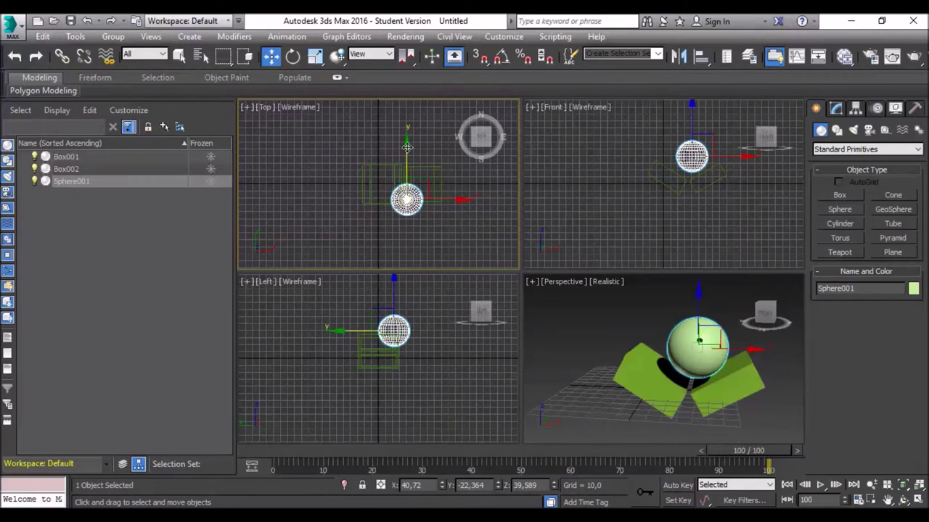
pyautogui.moveTo(407, 146); pyautogui.dragTo(407, 130)
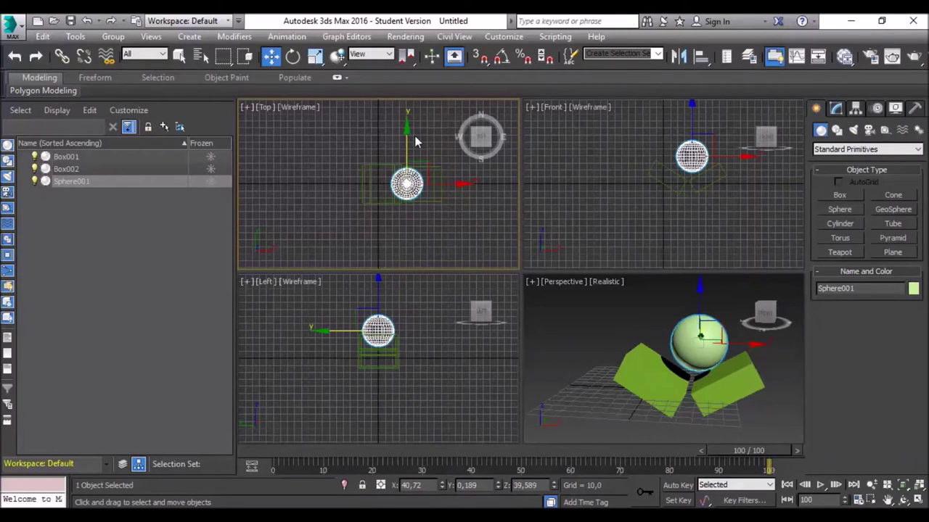
pyautogui.moveTo(461, 185); pyautogui.dragTo(457, 184)
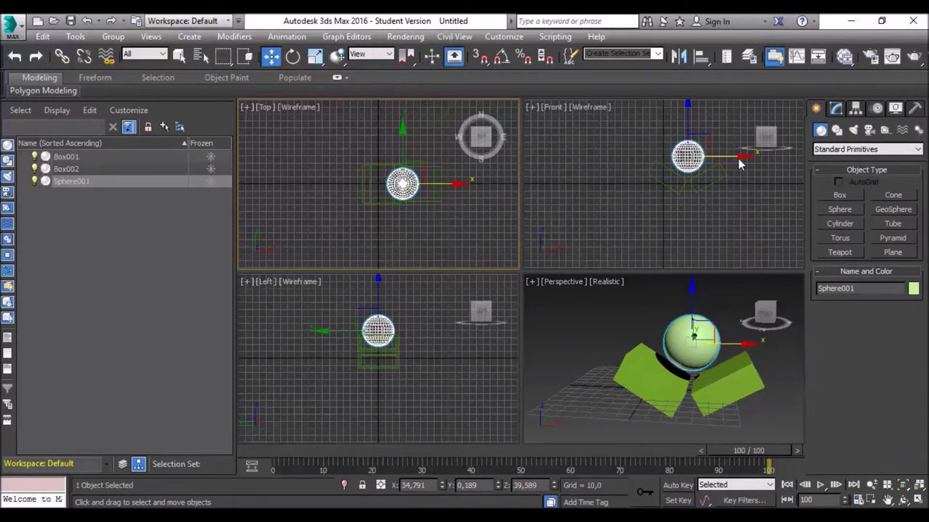
# Test-move Box002 and Box001 and return them, then delete the sphere
pyautogui.click(698, 187)
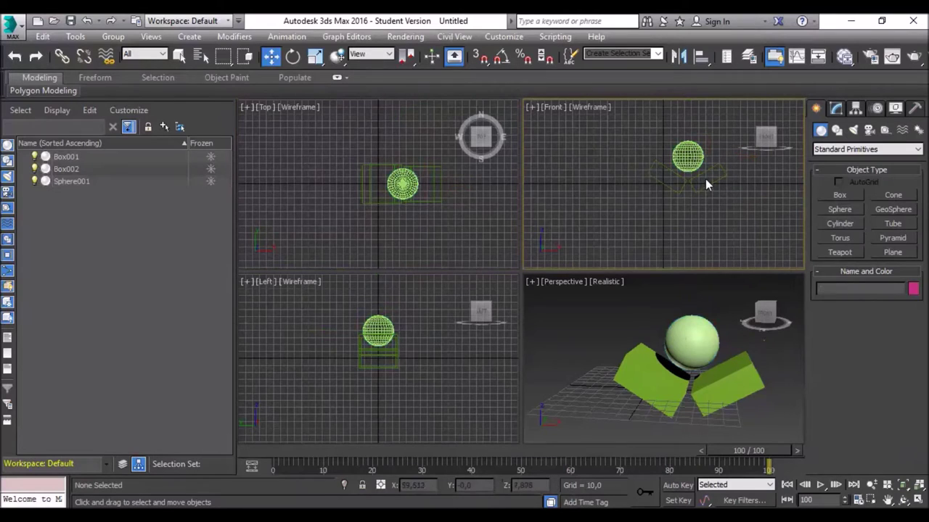
pyautogui.click(715, 167)
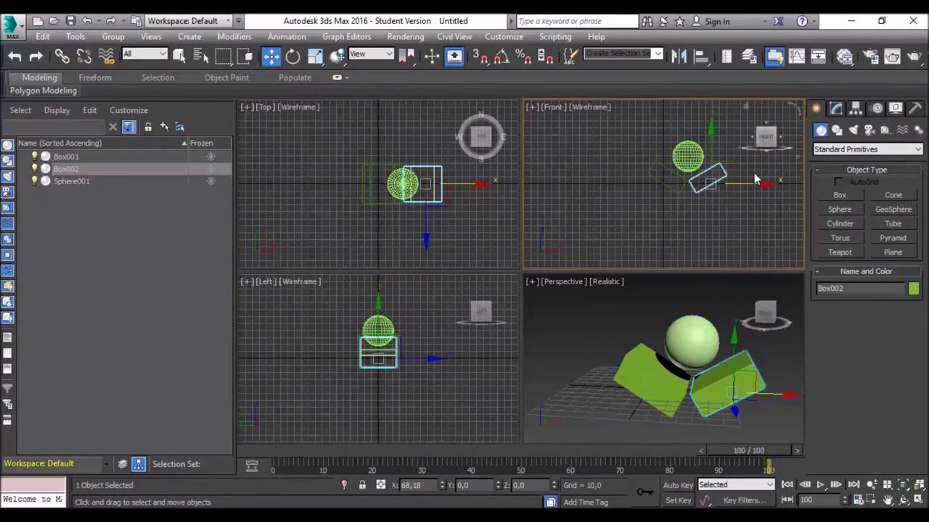
pyautogui.moveTo(766, 186)
pyautogui.mouseDown()
pyautogui.moveTo(741, 180)
pyautogui.moveTo(772, 180)
pyautogui.moveTo(765, 174)
pyautogui.mouseUp()
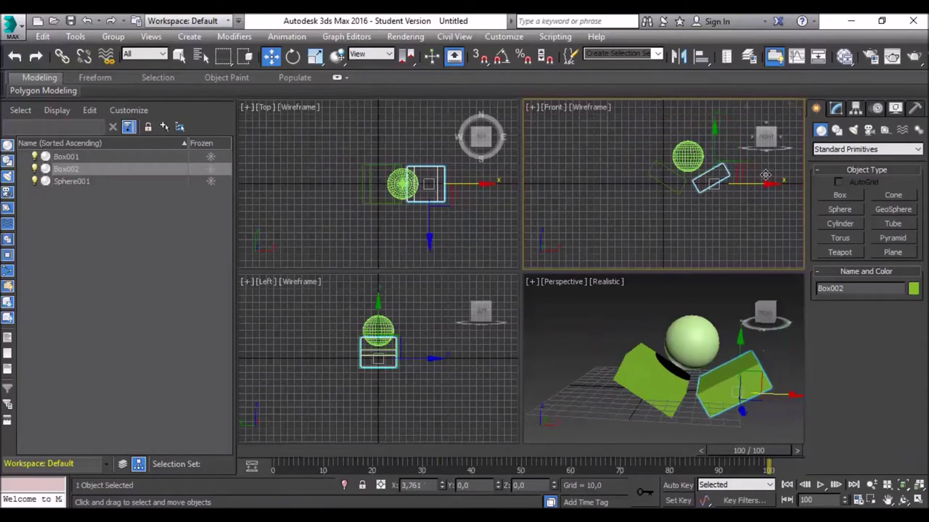
pyautogui.moveTo(765, 174); pyautogui.dragTo(769, 175)
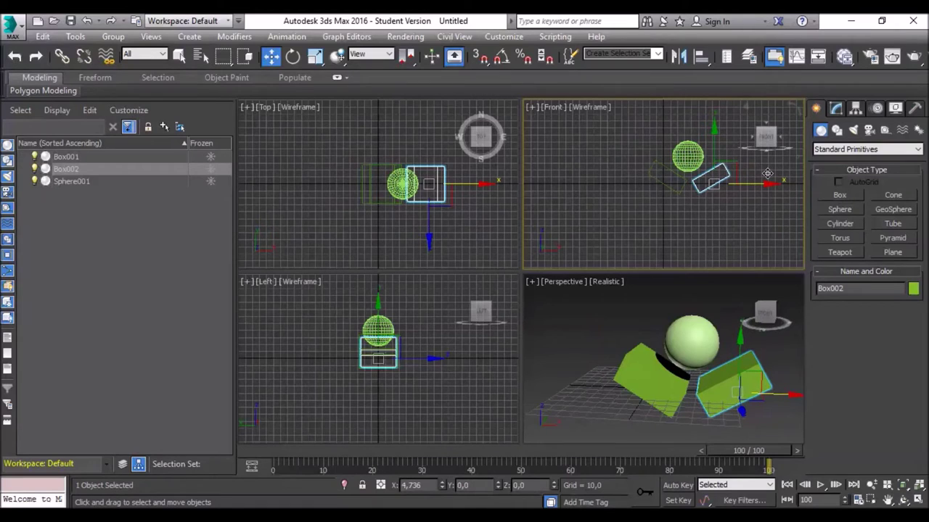
pyautogui.click(677, 177)
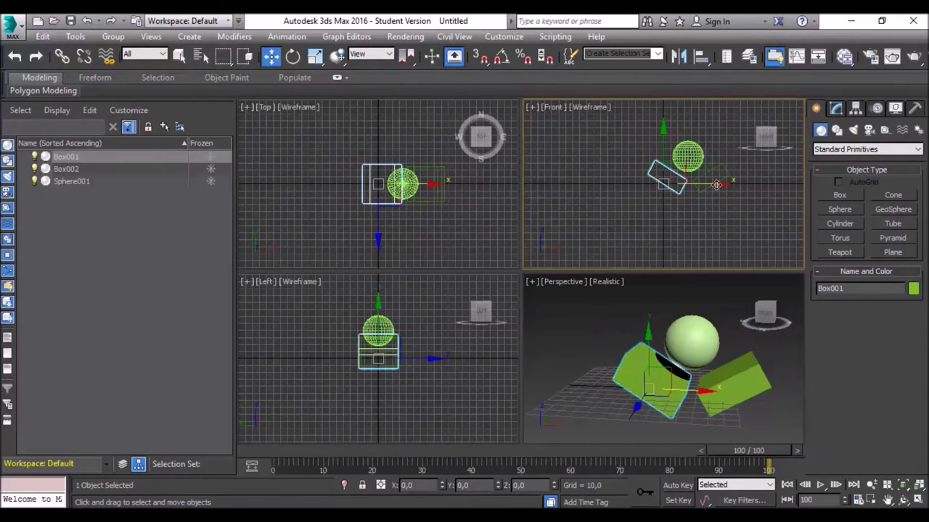
pyautogui.moveTo(715, 185); pyautogui.dragTo(720, 183)
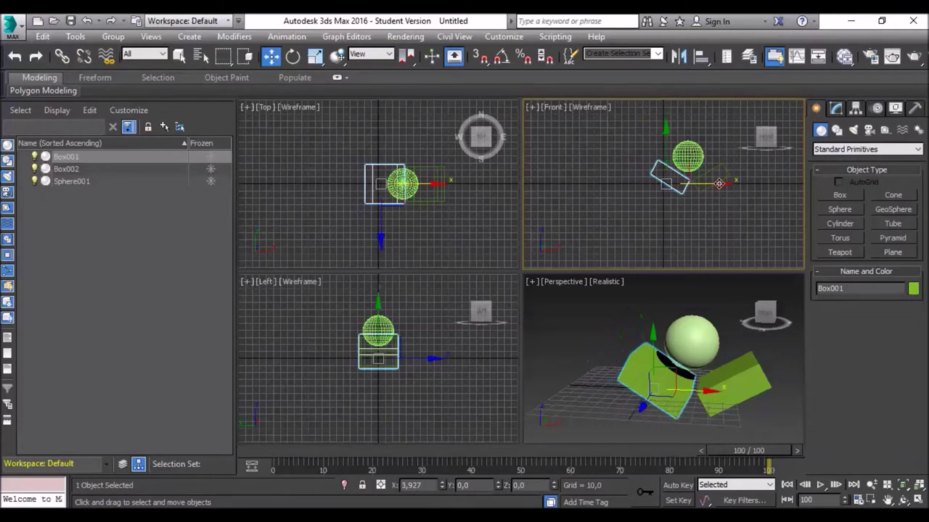
pyautogui.moveTo(720, 183); pyautogui.dragTo(715, 183)
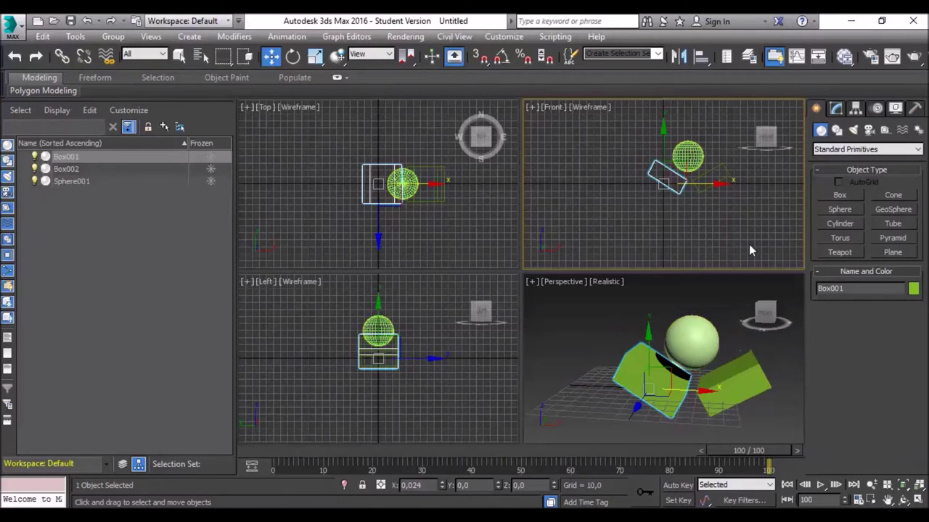
pyautogui.click(688, 156)
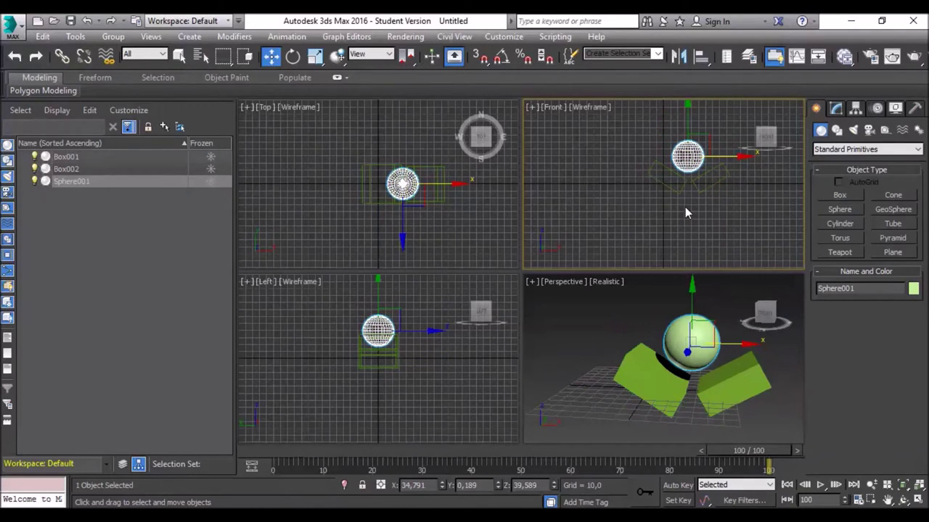
pyautogui.press('Delete')
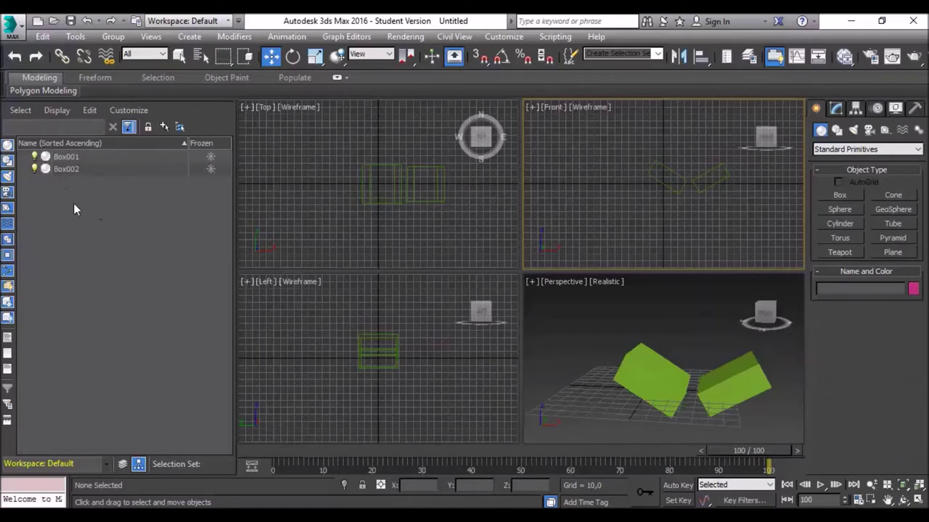
# Freeze Box002 in the Scene Explorer and confirm it can't be picked in Perspective
pyautogui.click(210, 169)
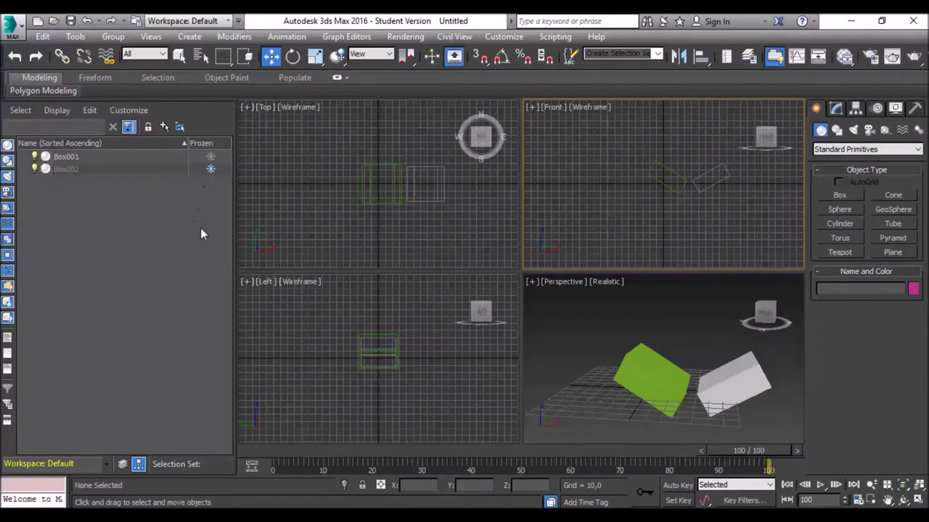
pyautogui.click(747, 381)
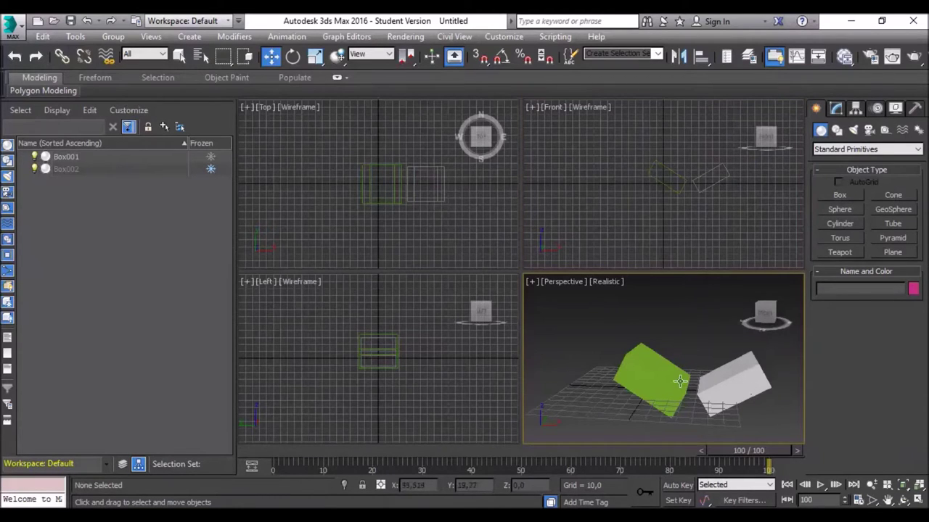
pyautogui.click(691, 389)
pyautogui.click(731, 384)
pyautogui.click(643, 386)
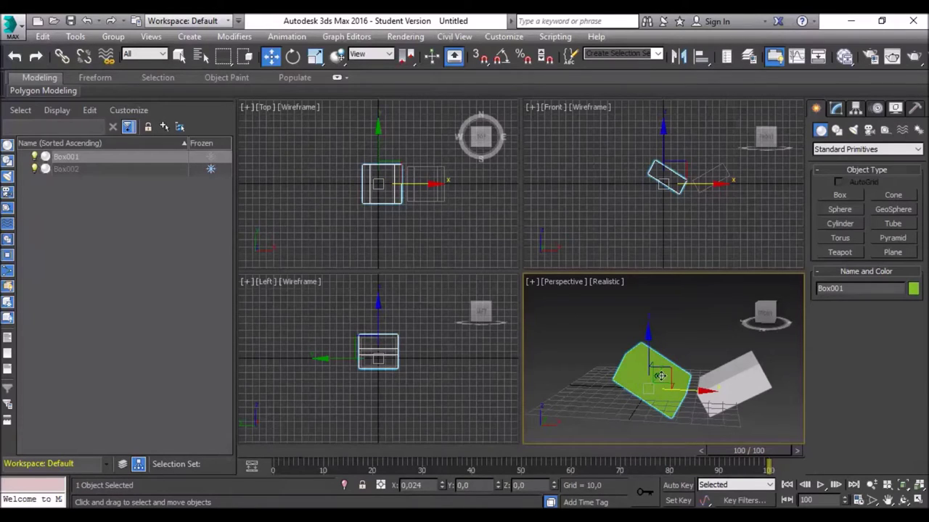
pyautogui.click(738, 375)
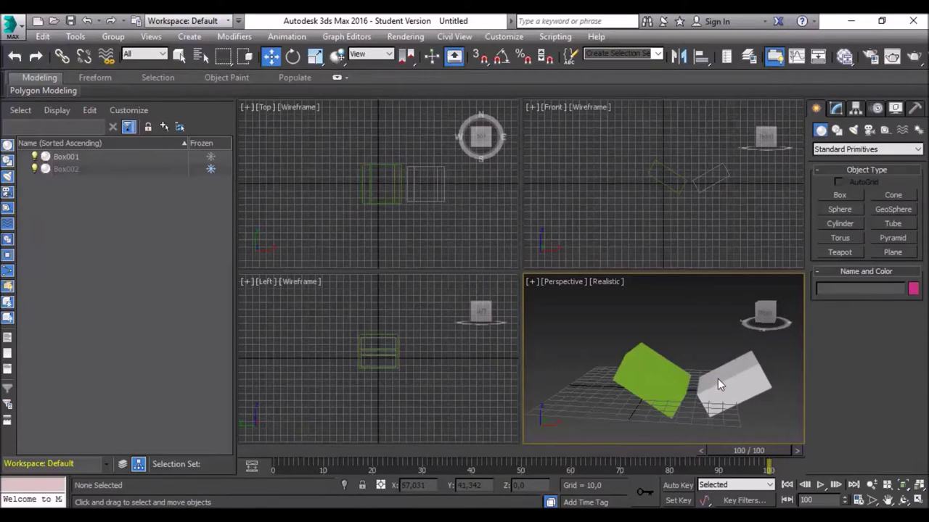
# Unfreeze Box002 and select it in the Perspective view
pyautogui.click(211, 170)
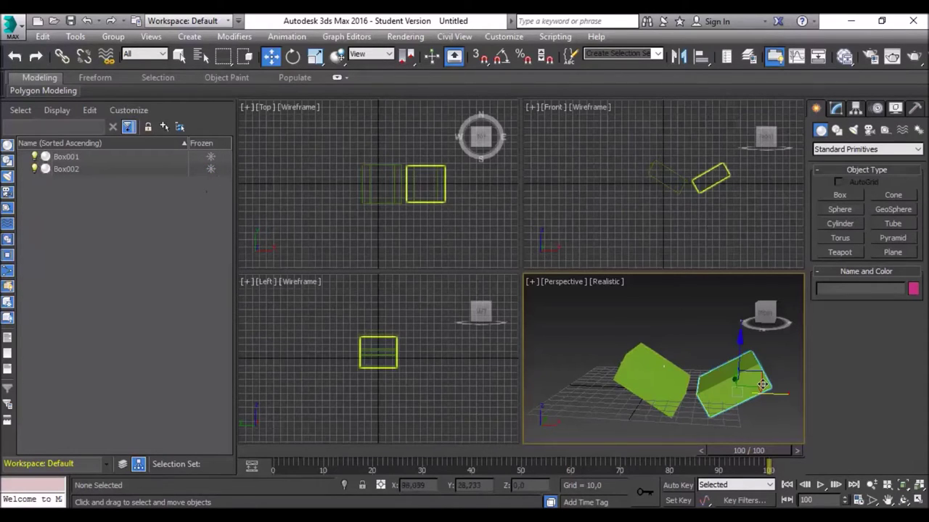
pyautogui.click(682, 385)
pyautogui.click(734, 388)
pyautogui.click(649, 379)
pyautogui.click(738, 388)
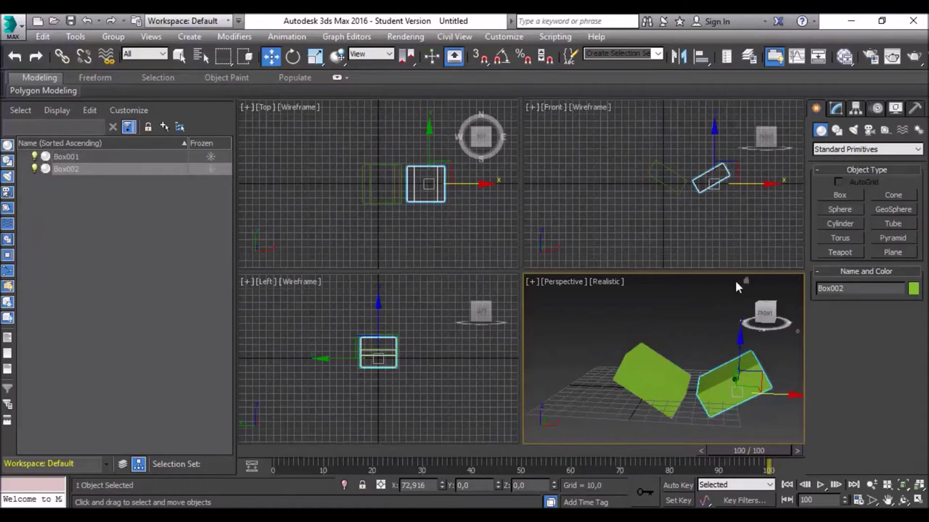
pyautogui.click(534, 283)
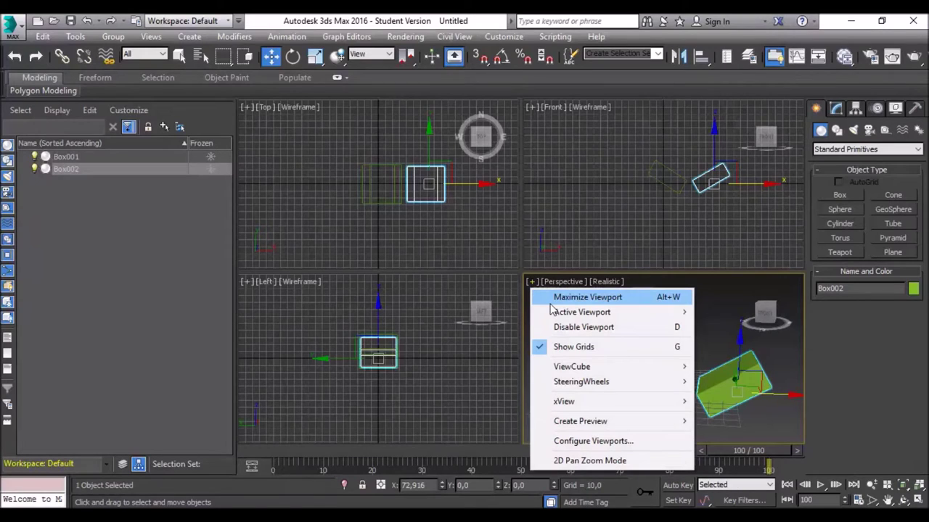
# Maximize and orbit the Perspective view, then convert Box002 to Editable Poly
pyautogui.click(551, 298)
pyautogui.moveTo(748, 244)
pyautogui.keyDown('alt'); pyautogui.mouseDown(button='middle')
pyautogui.moveTo(685, 278)
pyautogui.moveTo(737, 287)
pyautogui.moveTo(709, 245)
pyautogui.moveTo(764, 241)
pyautogui.moveTo(697, 232)
pyautogui.moveTo(714, 276)
pyautogui.moveTo(601, 244)
pyautogui.moveTo(442, 223)
pyautogui.moveTo(446, 277)
pyautogui.moveTo(424, 263)
pyautogui.moveTo(496, 237)
pyautogui.moveTo(691, 257)
pyautogui.moveTo(662, 246)
pyautogui.moveTo(682, 237)
pyautogui.moveTo(694, 271)
pyautogui.moveTo(689, 323)
pyautogui.moveTo(709, 322)
pyautogui.moveTo(688, 285)
pyautogui.moveTo(695, 255)
pyautogui.moveTo(697, 314)
pyautogui.moveTo(684, 341)
pyautogui.moveTo(658, 305)
pyautogui.moveTo(680, 303)
pyautogui.moveTo(665, 355)
pyautogui.moveTo(622, 348)
pyautogui.mouseUp(button='middle'); pyautogui.keyUp('alt')
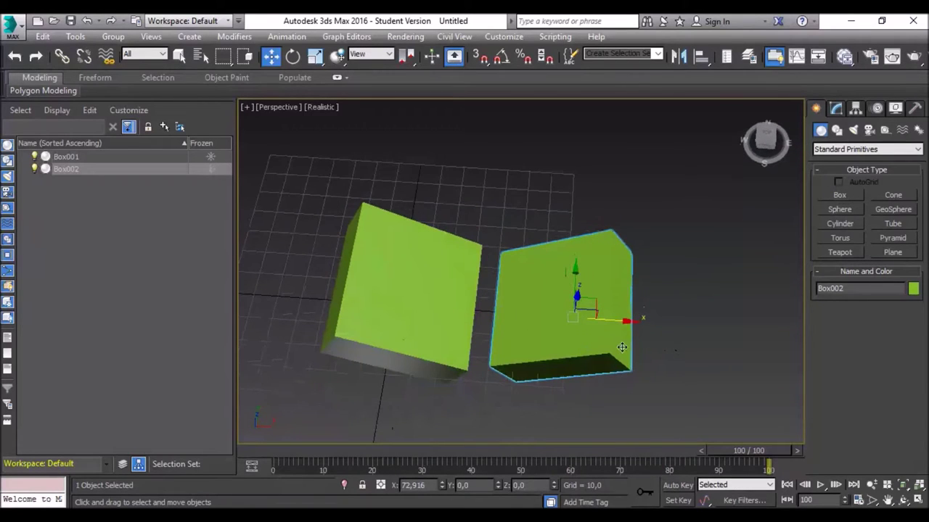
pyautogui.rightClick(549, 295)
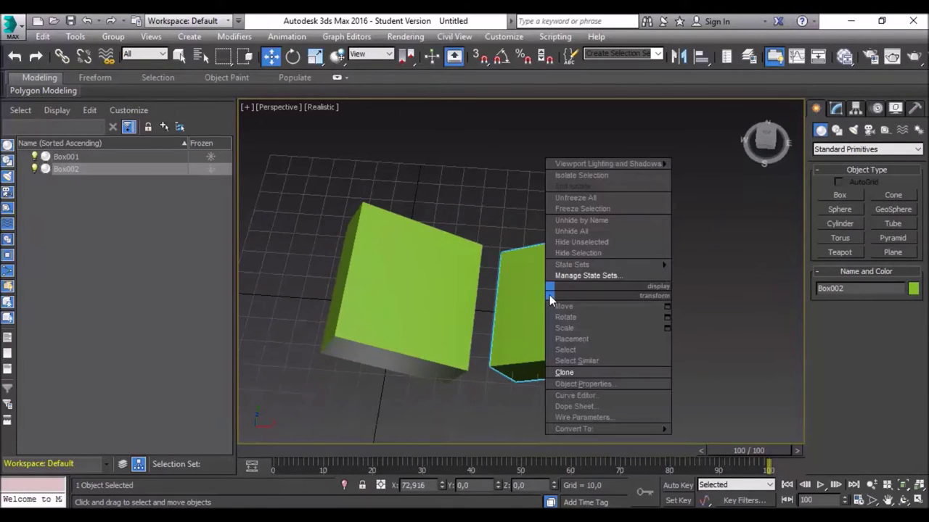
pyautogui.moveTo(627, 428)
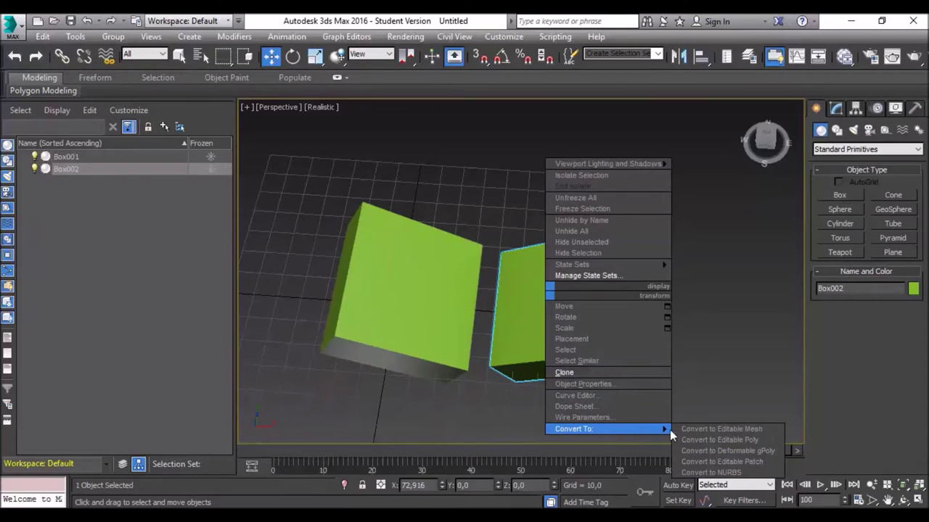
pyautogui.click(705, 440)
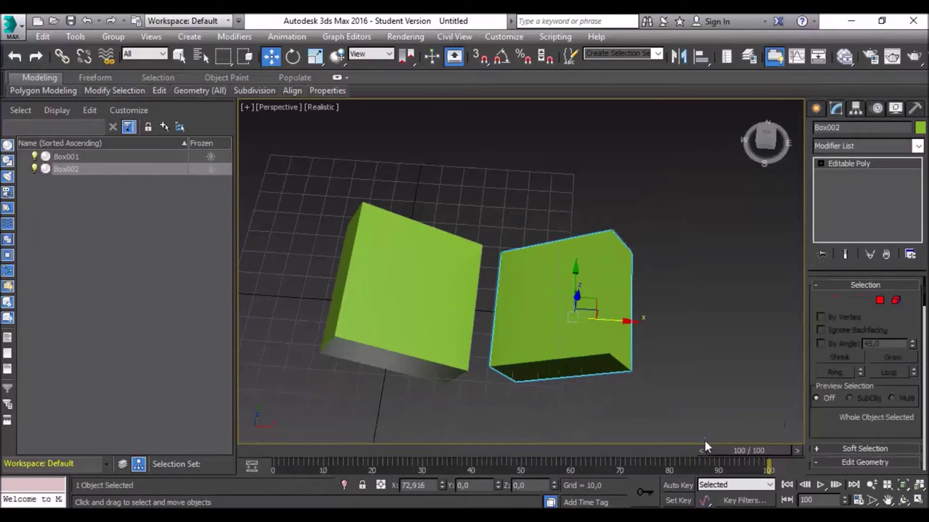
pyautogui.click(896, 302)
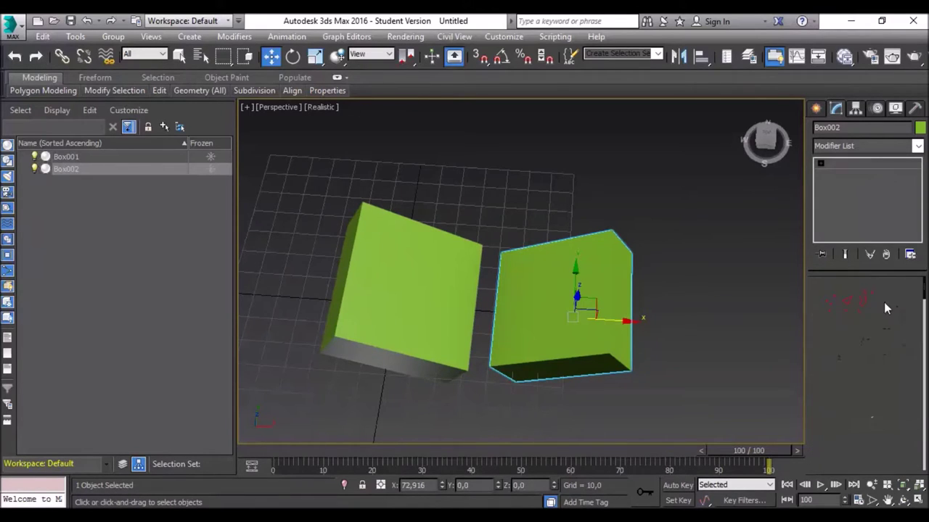
# Select Box002's whole element and tessellate it twice at tension 0.0
pyautogui.click(552, 307)
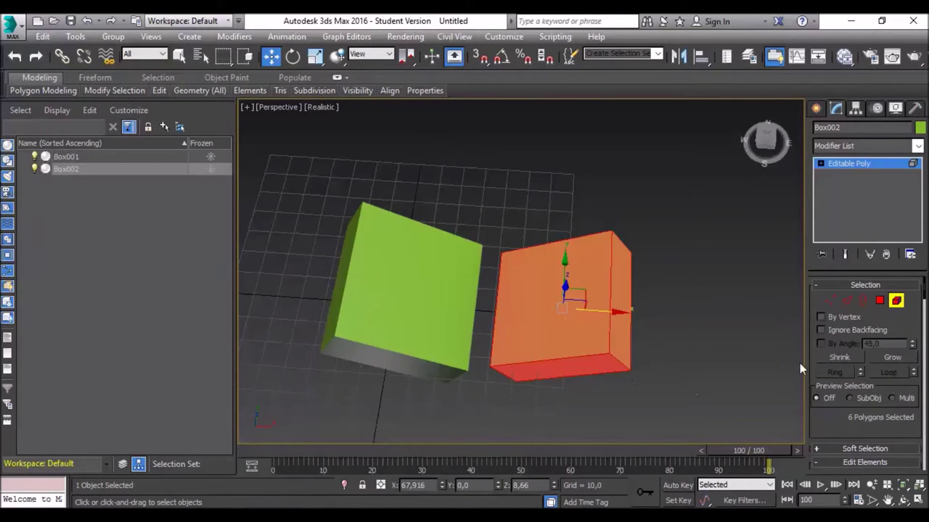
pyautogui.moveTo(920, 300); pyautogui.dragTo(895, 61)
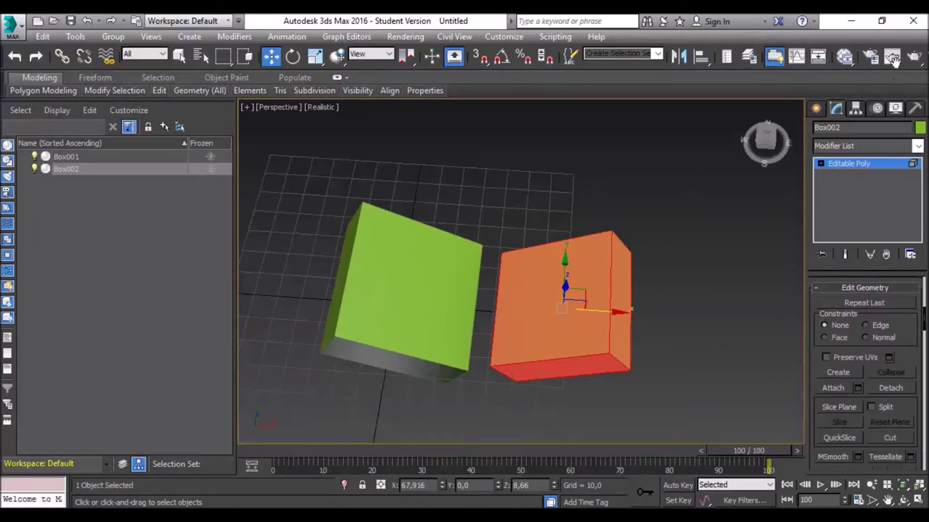
pyautogui.moveTo(895, 61); pyautogui.dragTo(899, 20)
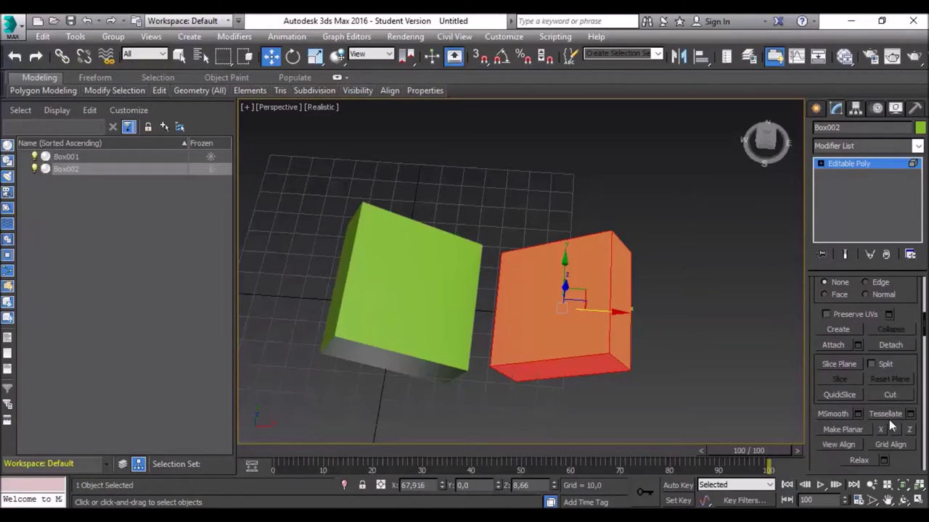
pyautogui.click(911, 414)
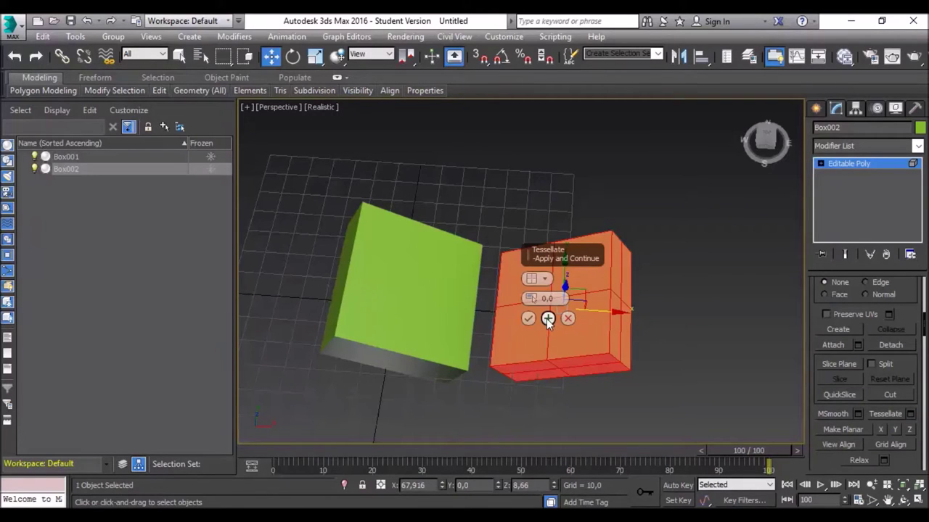
pyautogui.scroll(3, 653, 388)
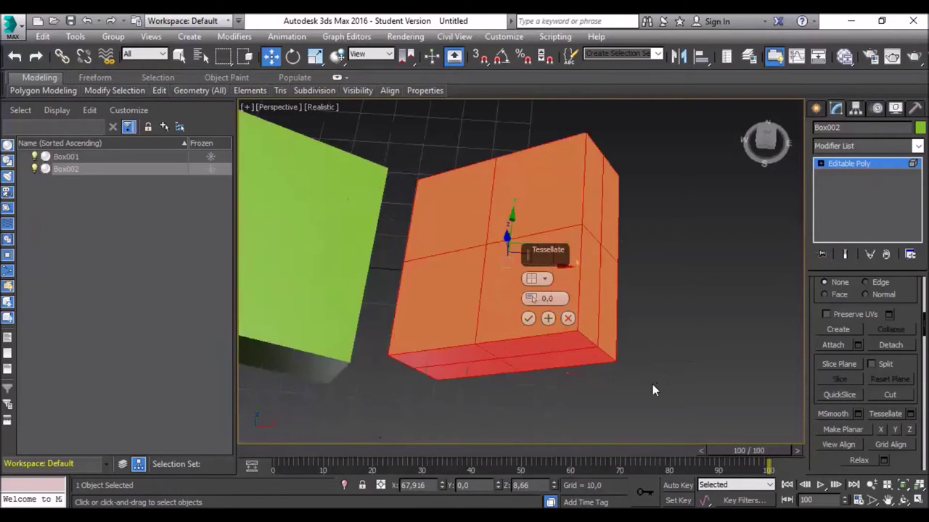
pyautogui.scroll(3, 652, 390)
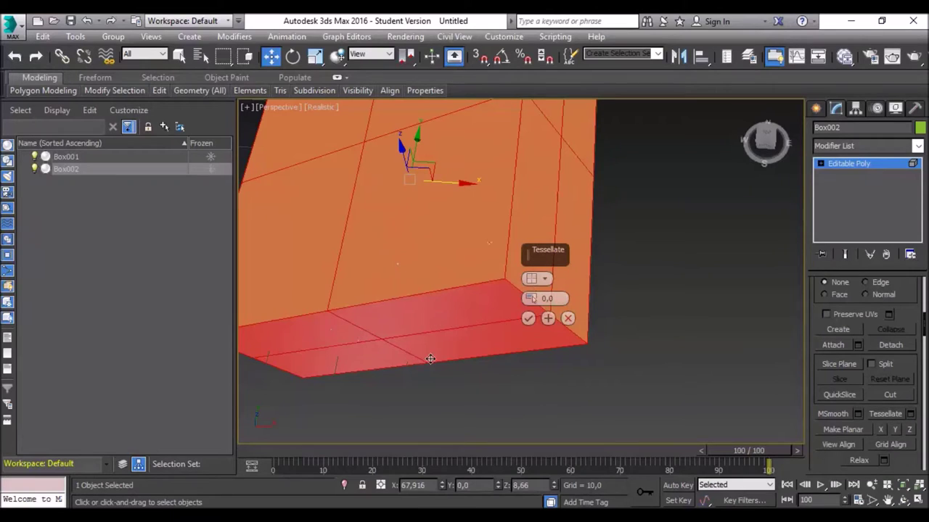
pyautogui.scroll(-3, 463, 252)
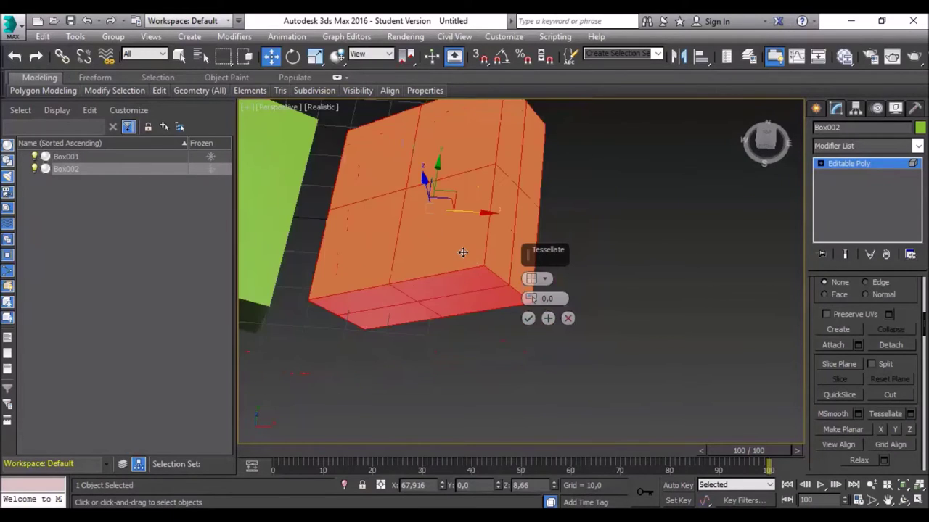
pyautogui.click(548, 319)
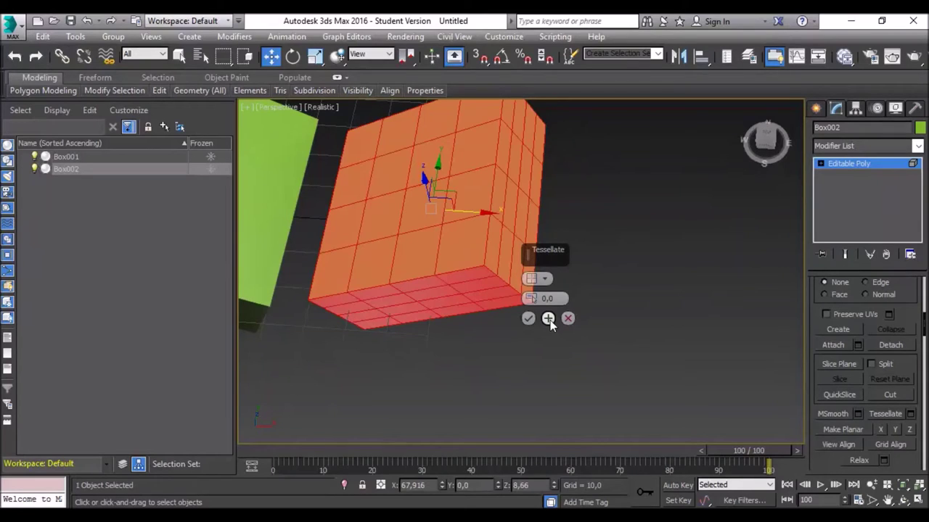
pyautogui.click(549, 319)
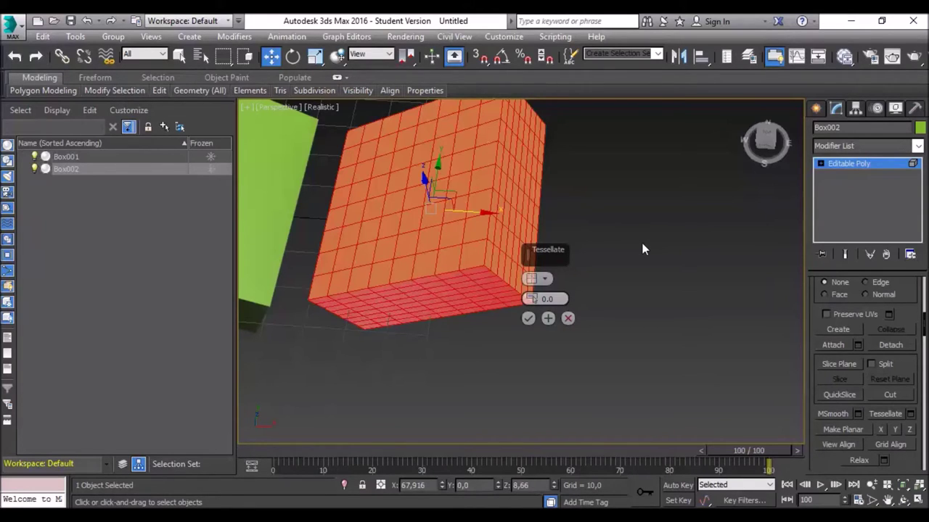
# Try Face tessellation, switch back to Edge, and commit the tessellation with OK
pyautogui.click(546, 280)
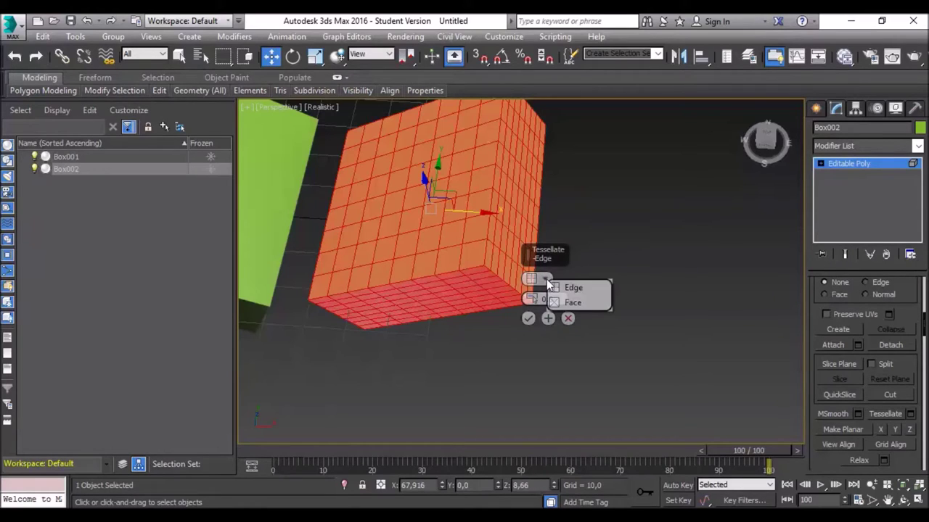
pyautogui.click(581, 302)
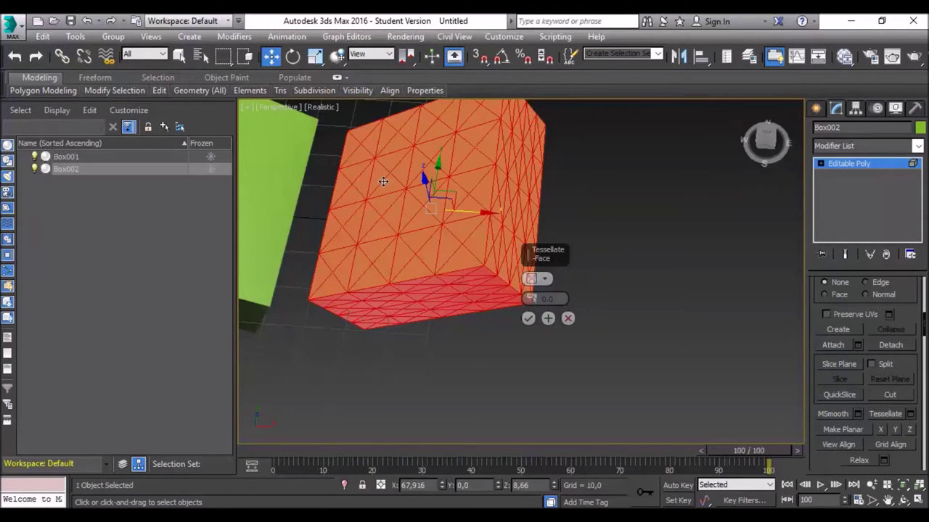
pyautogui.click(538, 279)
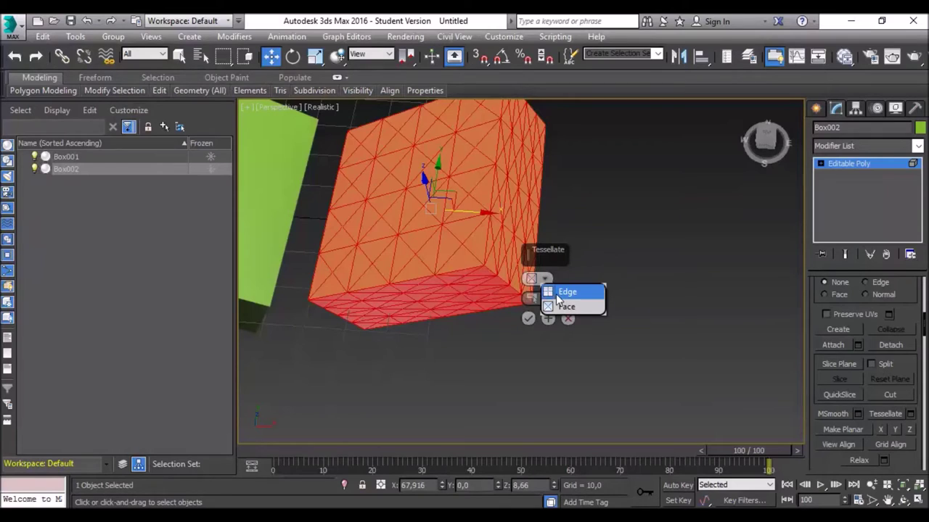
pyautogui.click(557, 296)
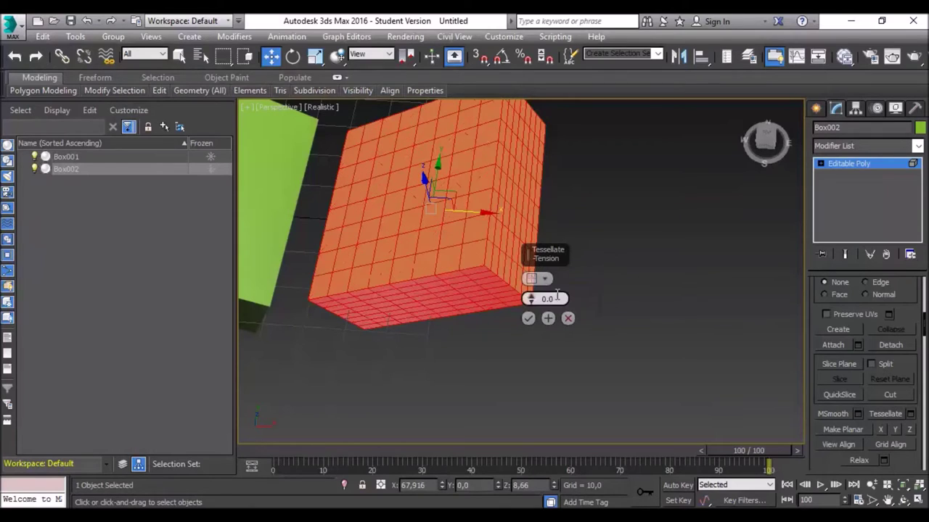
pyautogui.click(527, 320)
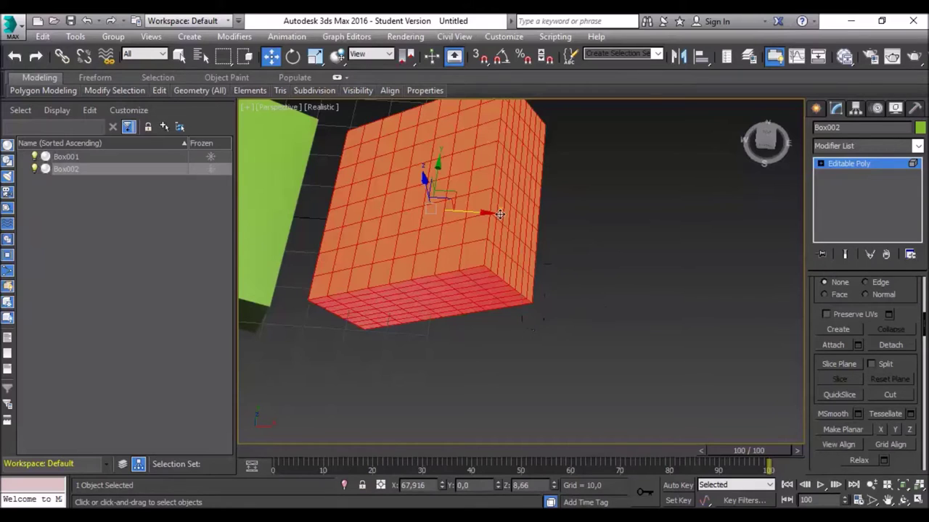
# Orbit out to view both boxes from above and scroll the command panel up
pyautogui.scroll(-5, 569, 291)
pyautogui.moveTo(567, 296)
pyautogui.keyDown('alt'); pyautogui.mouseDown(button='middle')
pyautogui.moveTo(566, 264)
pyautogui.moveTo(634, 269)
pyautogui.mouseUp(button='middle'); pyautogui.keyUp('alt')
pyautogui.scroll(3, 634, 270)
pyautogui.scroll(2, 525, 258)
pyautogui.scroll(-4, 526, 254)
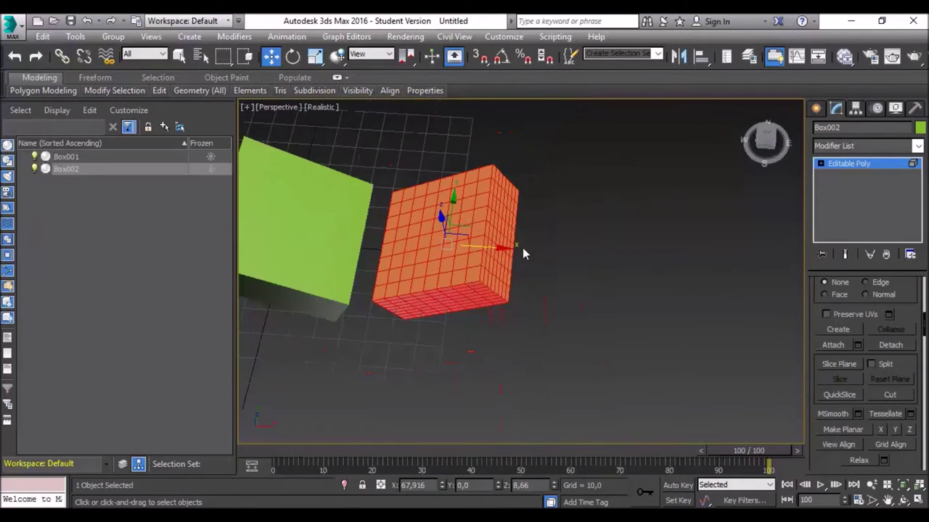
pyautogui.scroll(2, 537, 255)
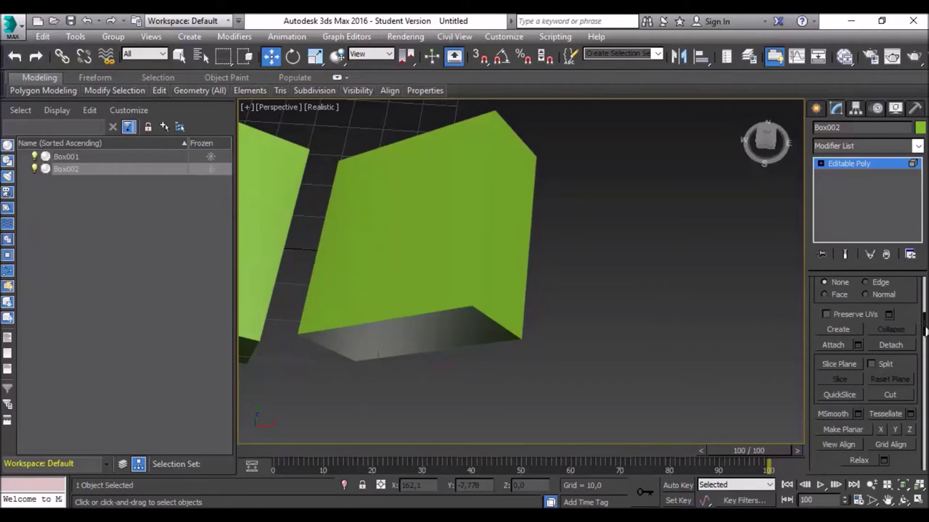
pyautogui.moveTo(924, 330); pyautogui.dragTo(924, 282)
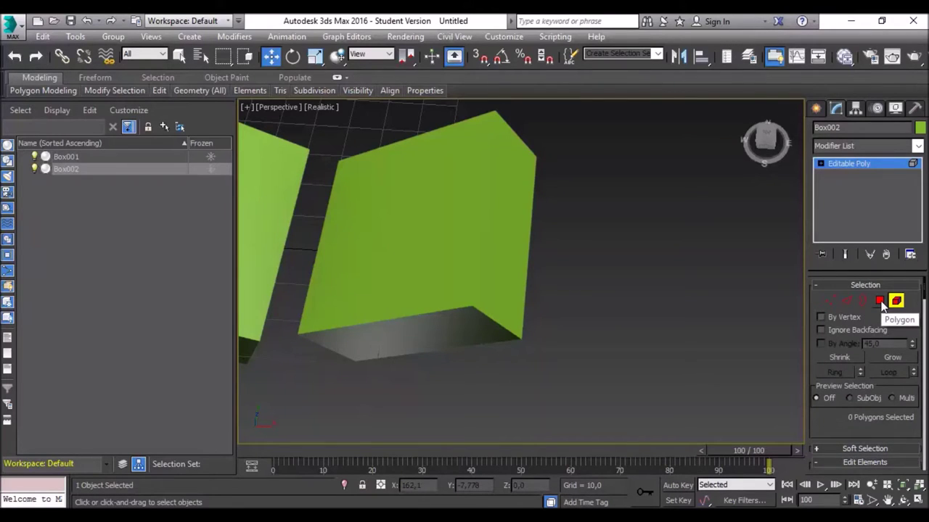
pyautogui.click(880, 301)
pyautogui.click(446, 245)
pyautogui.click(462, 285)
pyautogui.click(419, 263)
pyautogui.click(448, 193)
pyautogui.click(467, 265)
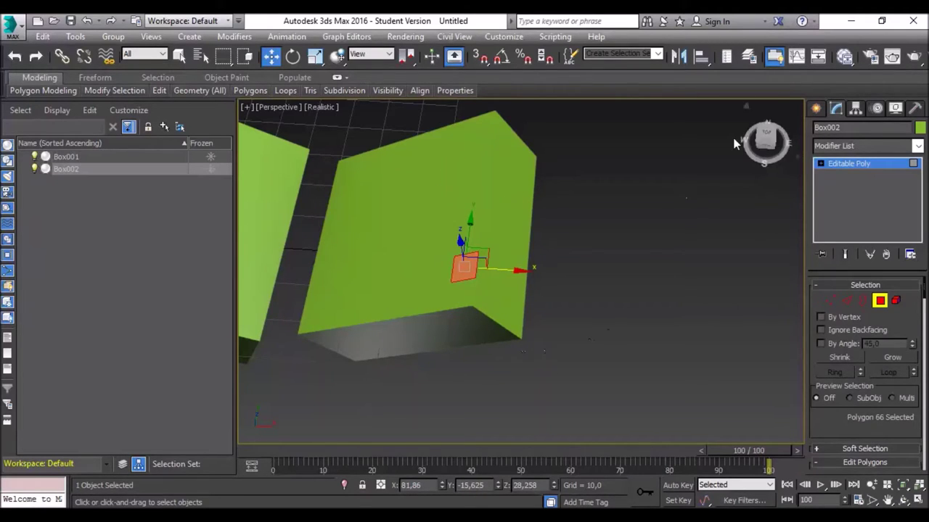
pyautogui.moveTo(765, 144); pyautogui.dragTo(754, 167)
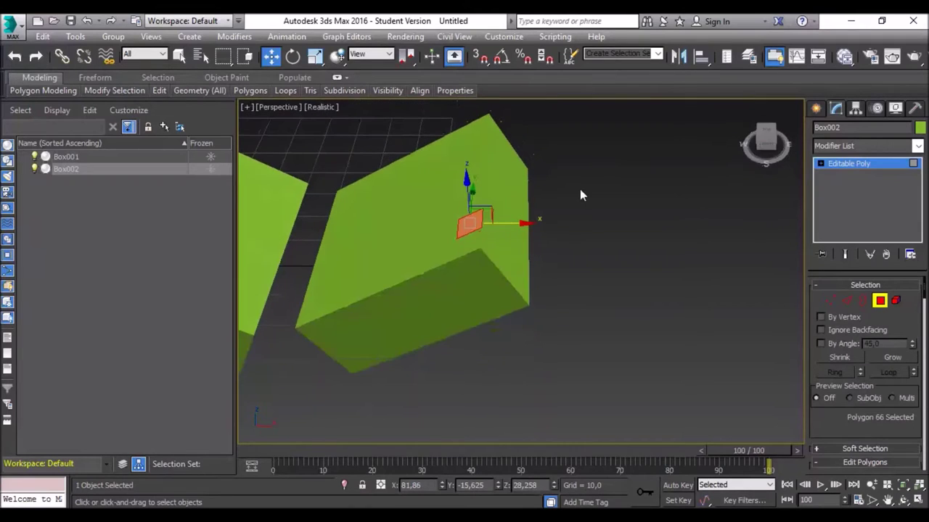
pyautogui.moveTo(765, 143); pyautogui.dragTo(517, 188)
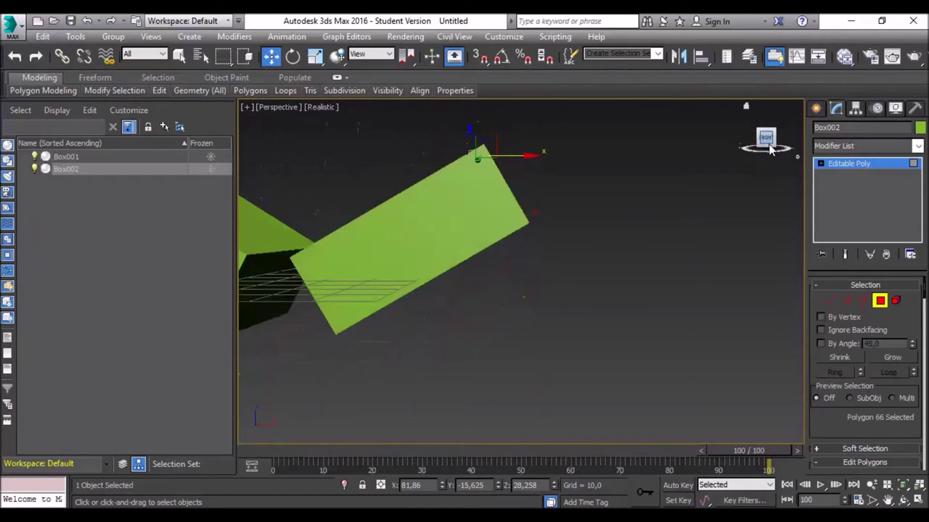
pyautogui.moveTo(618, 174); pyautogui.dragTo(643, 263, button='middle')
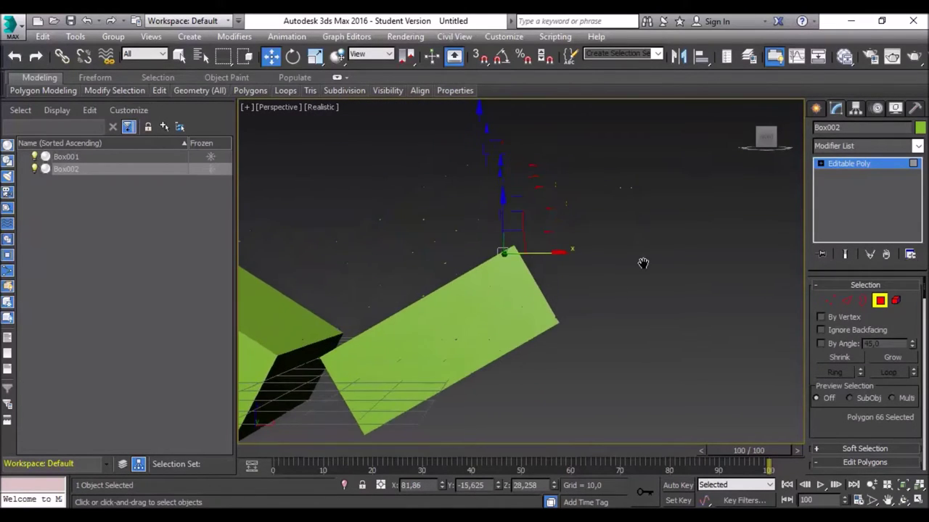
pyautogui.click(510, 253)
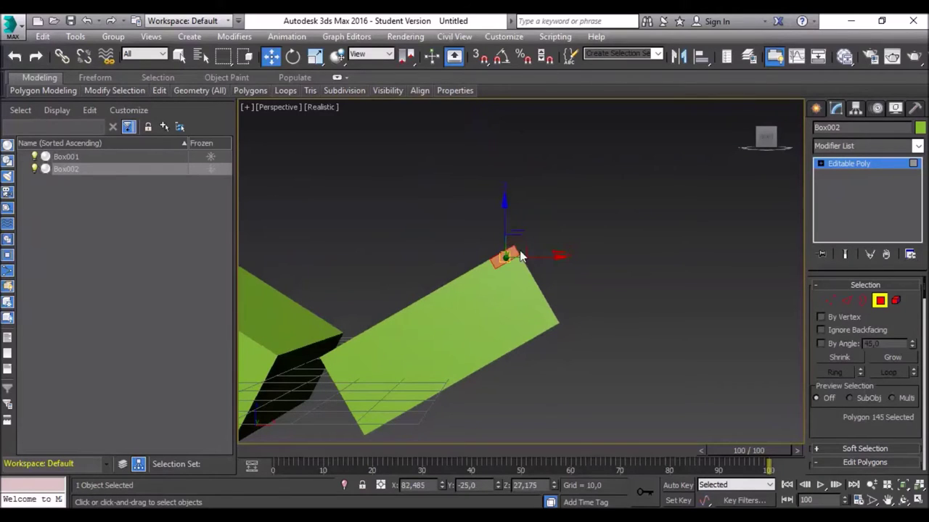
pyautogui.moveTo(506, 211); pyautogui.dragTo(510, 141)
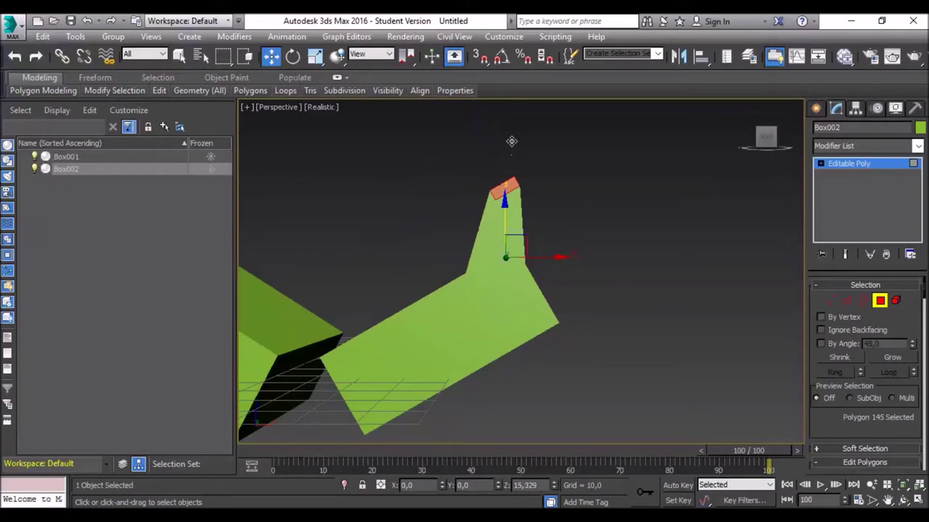
pyautogui.moveTo(559, 188); pyautogui.dragTo(609, 189)
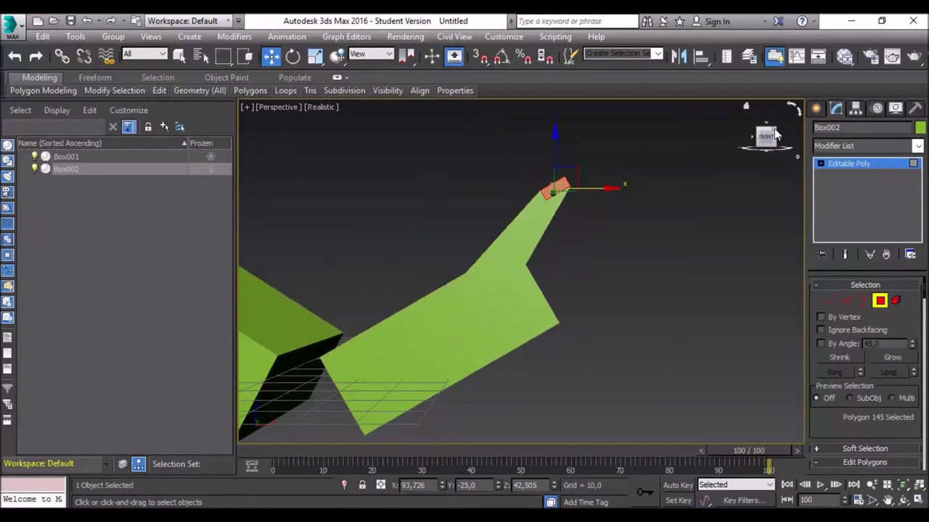
pyautogui.moveTo(772, 131); pyautogui.dragTo(766, 164)
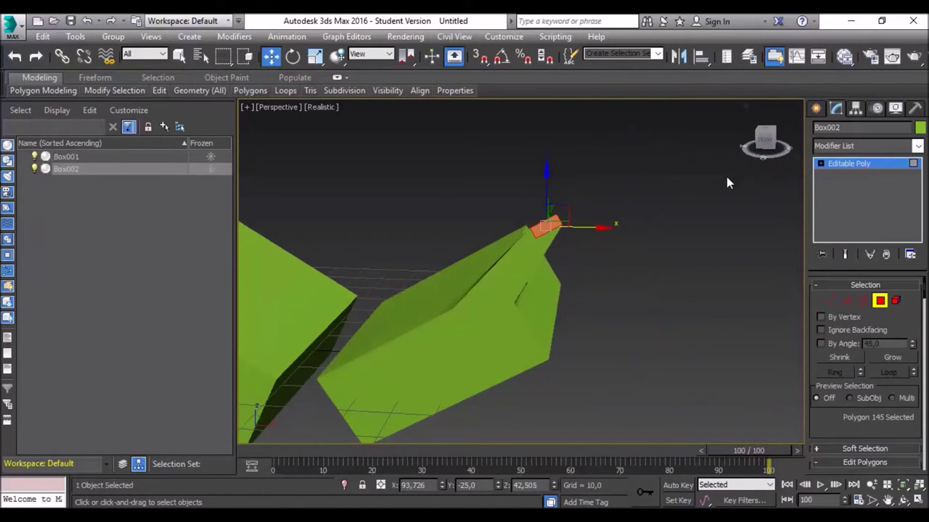
pyautogui.hotkey('ctrl', 'z')
pyautogui.hotkey('ctrl', 'z')
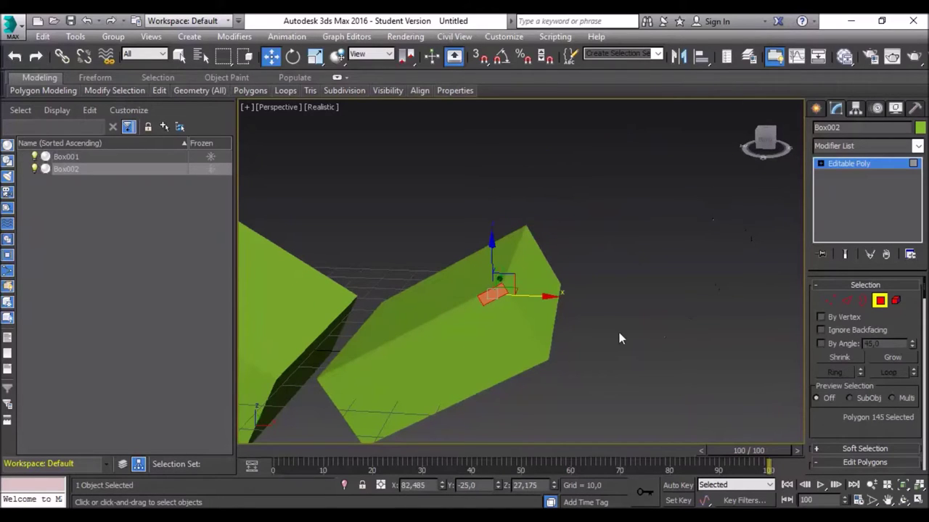
pyautogui.keyDown('alt'); pyautogui.moveTo(595, 339); pyautogui.dragTo(705, 281, button='middle'); pyautogui.keyUp('alt')
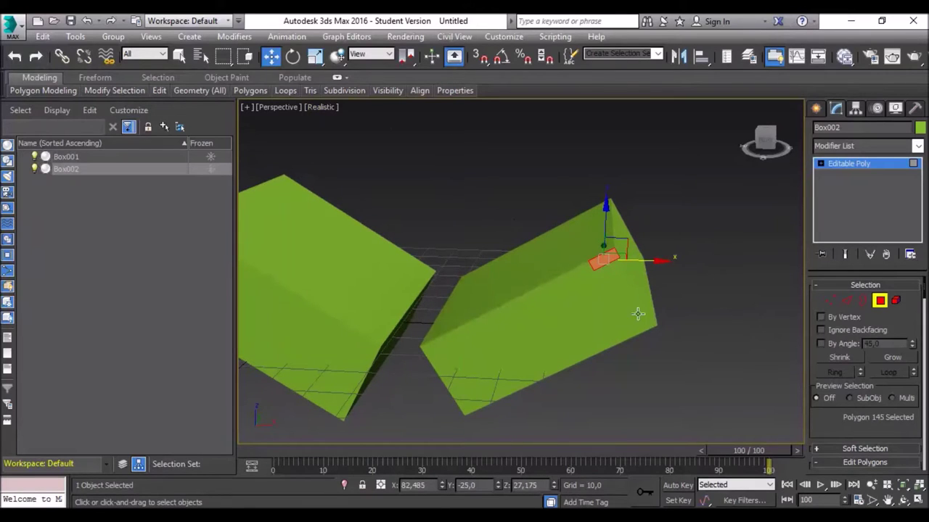
# Rotate the whole Box002 element about 29° on Y, then return to Polygon mode in Front view
pyautogui.click(895, 300)
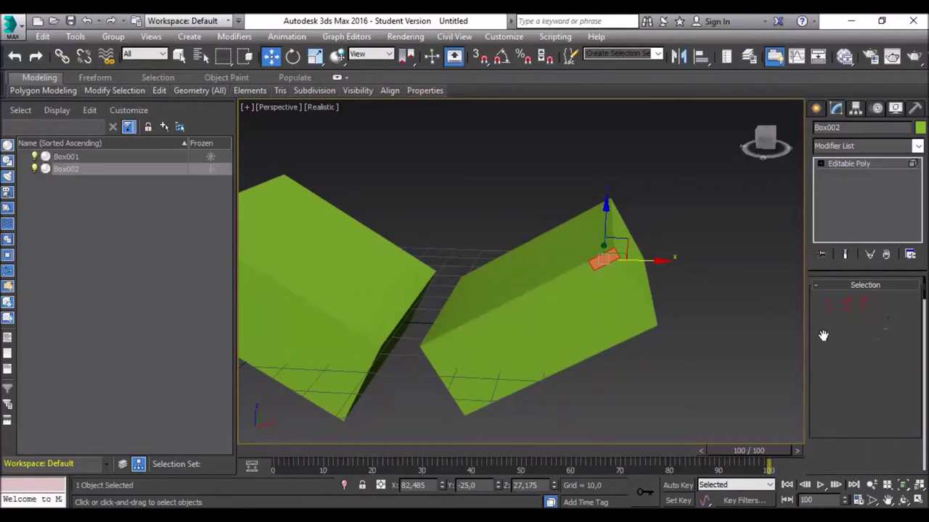
pyautogui.click(542, 351)
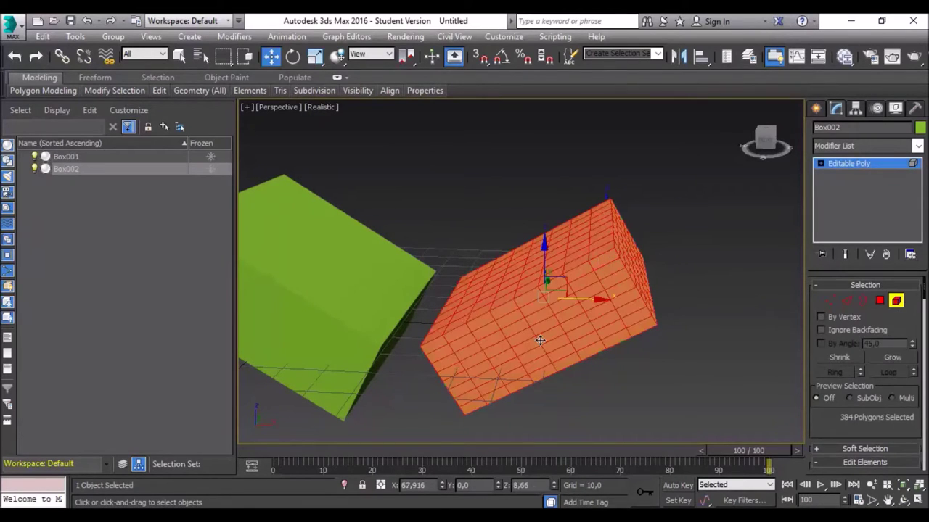
pyautogui.click(296, 58)
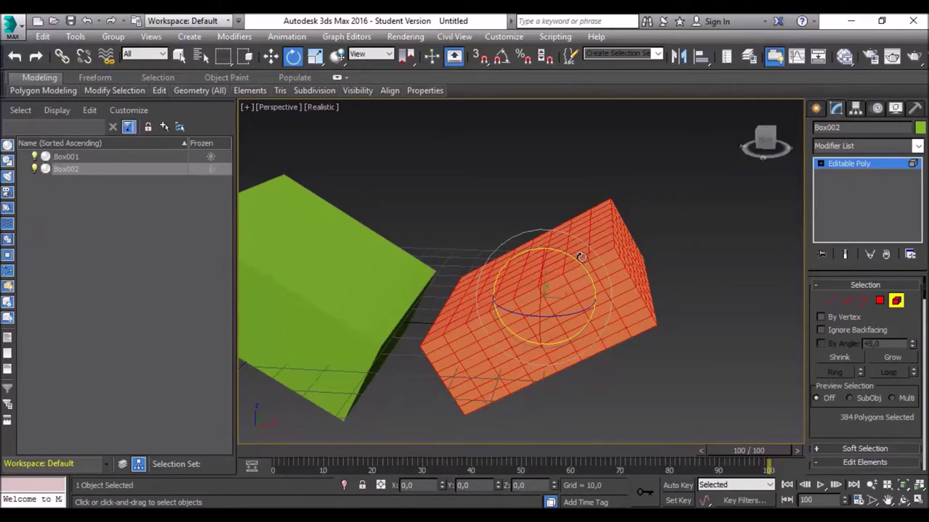
pyautogui.moveTo(579, 261); pyautogui.dragTo(608, 284)
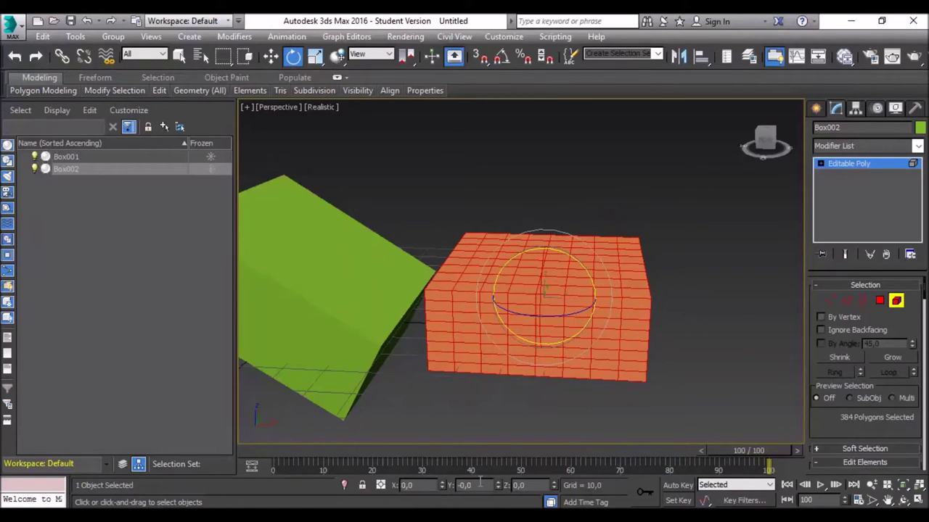
pyautogui.click(880, 301)
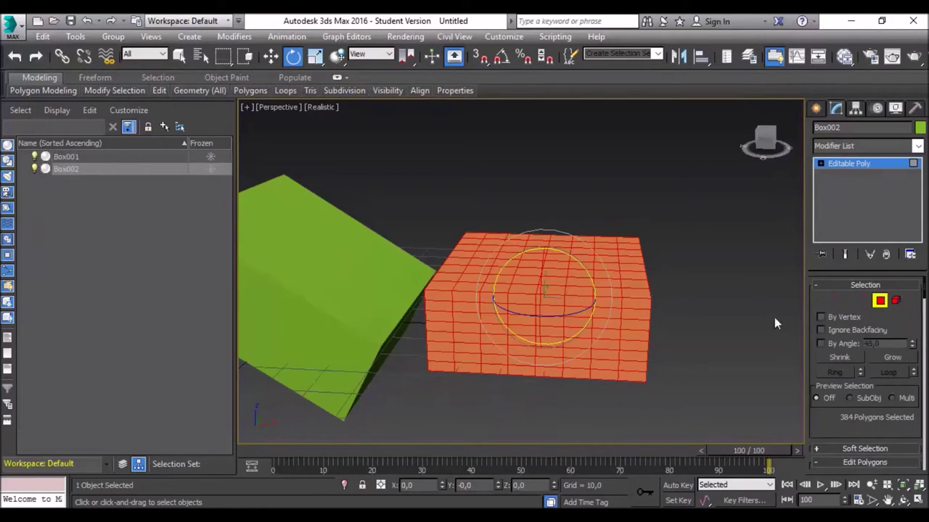
pyautogui.click(766, 138)
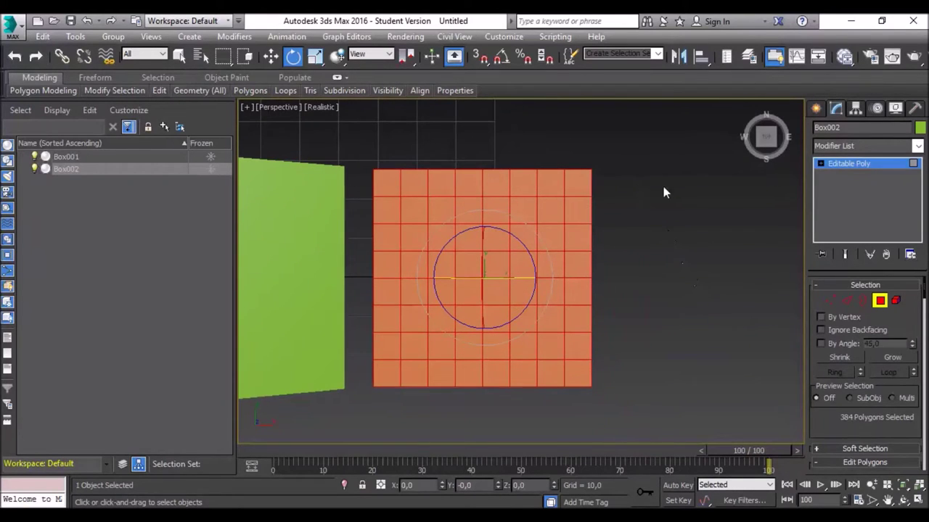
pyautogui.click(619, 141)
# Marquee-select the right-end column of Box002's polygons
pyautogui.moveTo(570, 127); pyautogui.dragTo(702, 409)
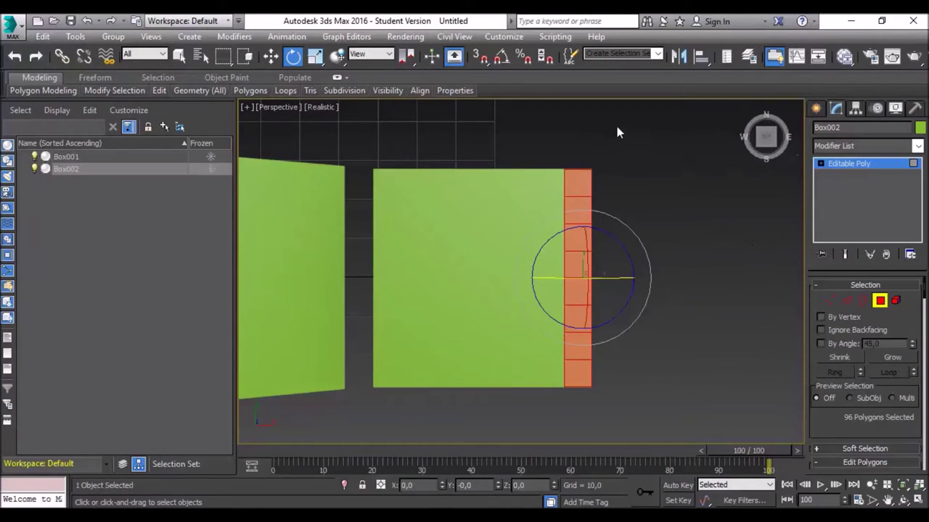
pyautogui.click(563, 132)
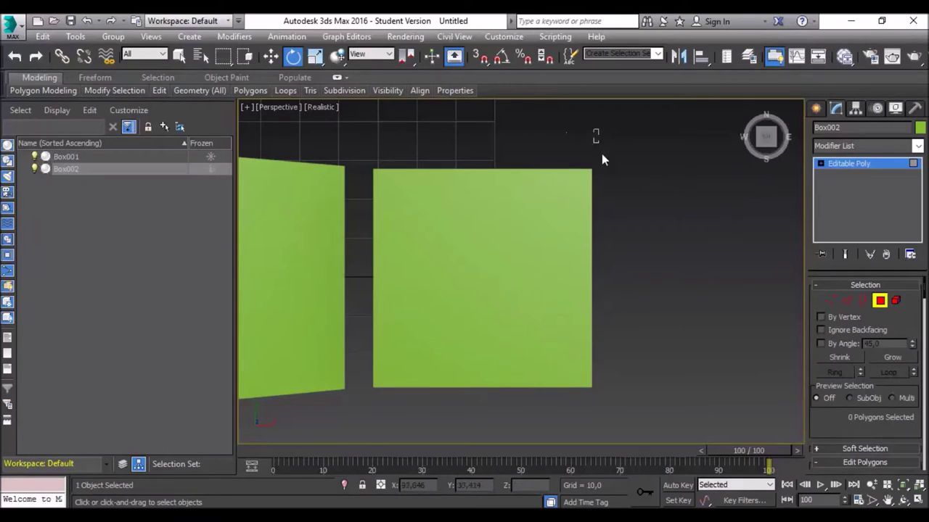
pyautogui.moveTo(602, 159); pyautogui.dragTo(756, 369)
pyautogui.moveTo(577, 132); pyautogui.dragTo(668, 395)
pyautogui.moveTo(676, 414); pyautogui.dragTo(676, 414)
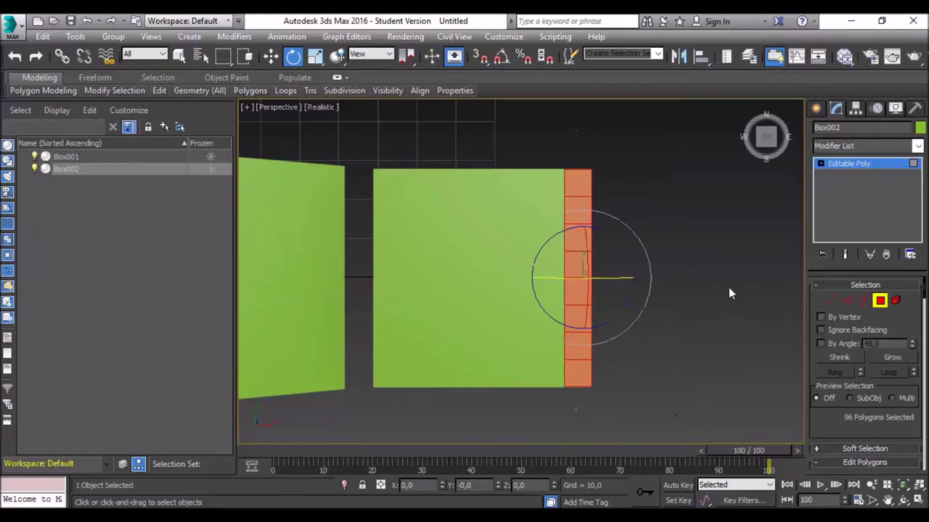
pyautogui.keyDown('alt'); pyautogui.moveTo(696, 398); pyautogui.dragTo(630, 241, button='middle'); pyautogui.keyUp('alt')
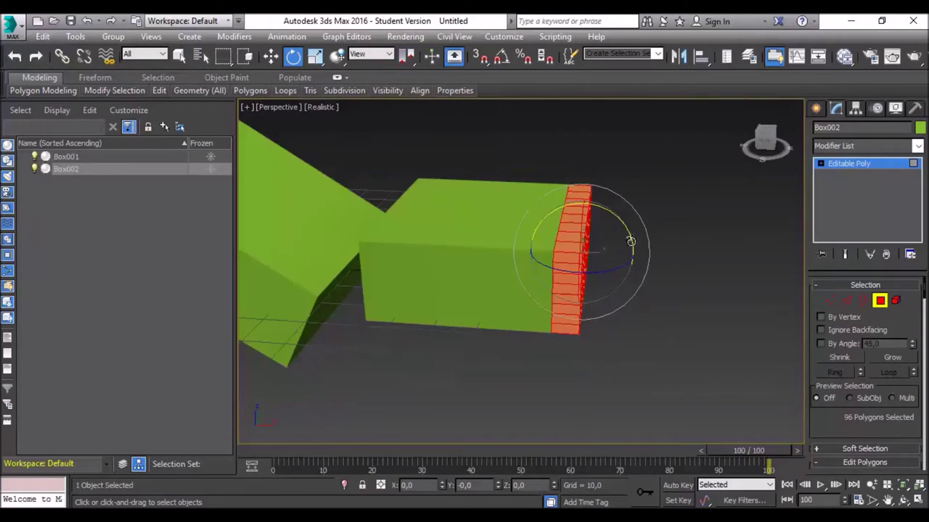
# Pull the selected end polygons outward along X and upward along Z
pyautogui.click(271, 58)
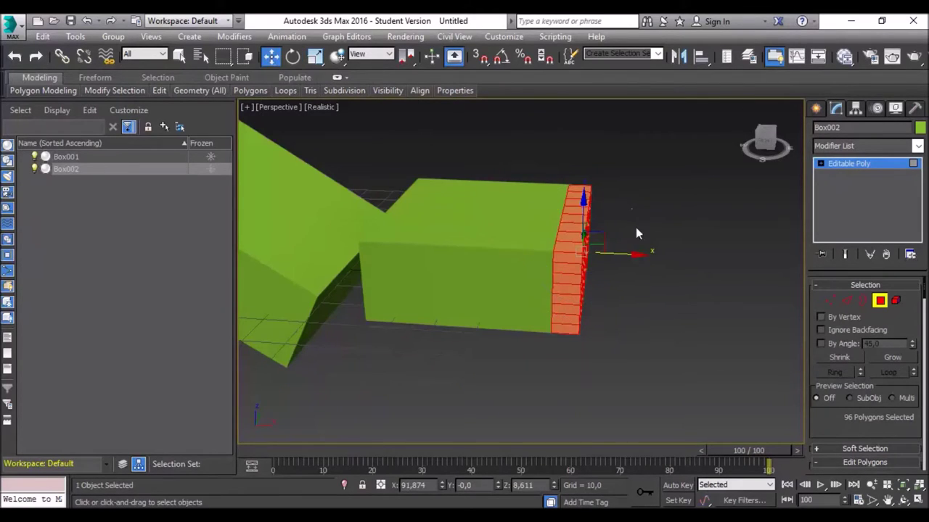
pyautogui.moveTo(645, 259); pyautogui.dragTo(684, 257)
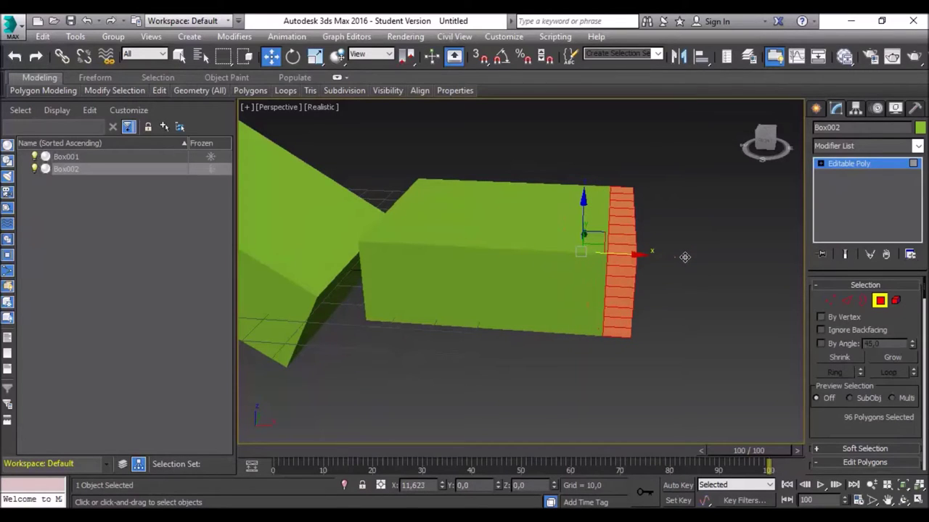
pyautogui.hotkey('ctrl', 'z')
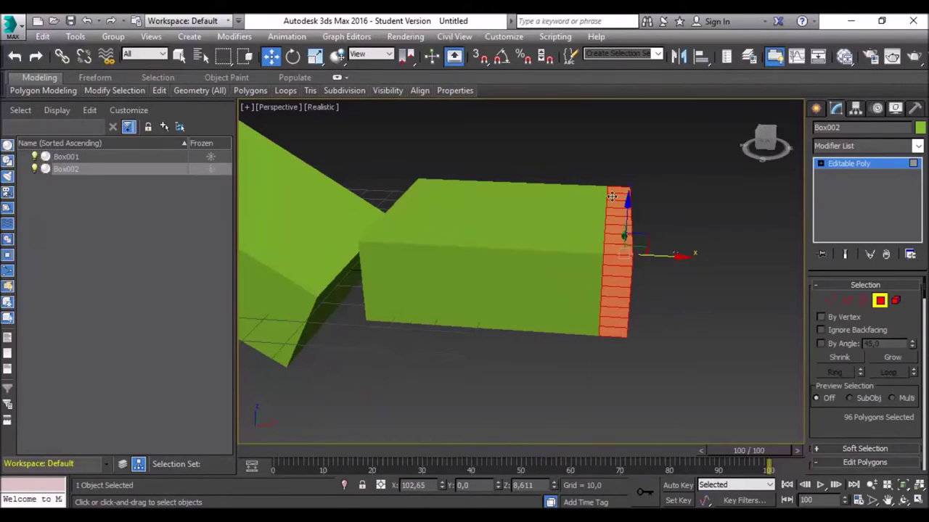
pyautogui.moveTo(628, 205); pyautogui.dragTo(633, 160)
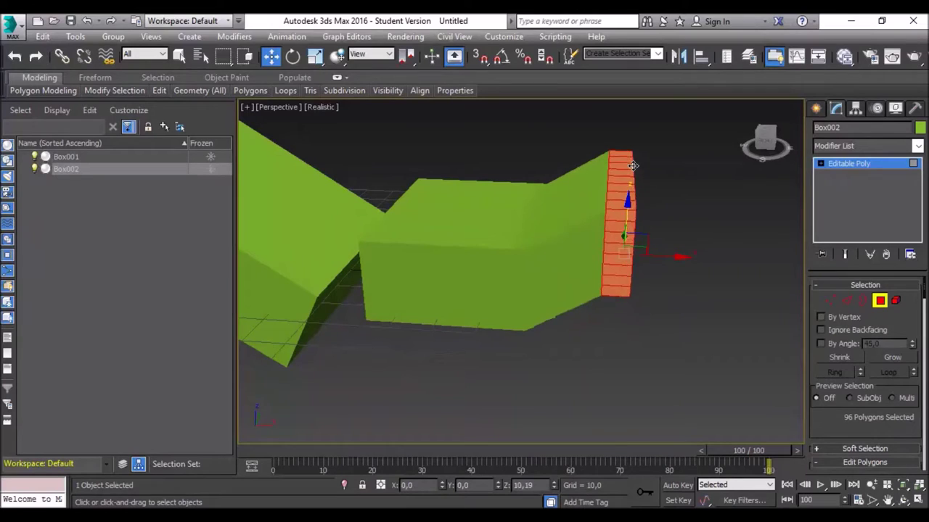
pyautogui.moveTo(633, 159)
pyautogui.mouseDown()
pyautogui.moveTo(656, 158)
pyautogui.moveTo(654, 145)
pyautogui.mouseUp()
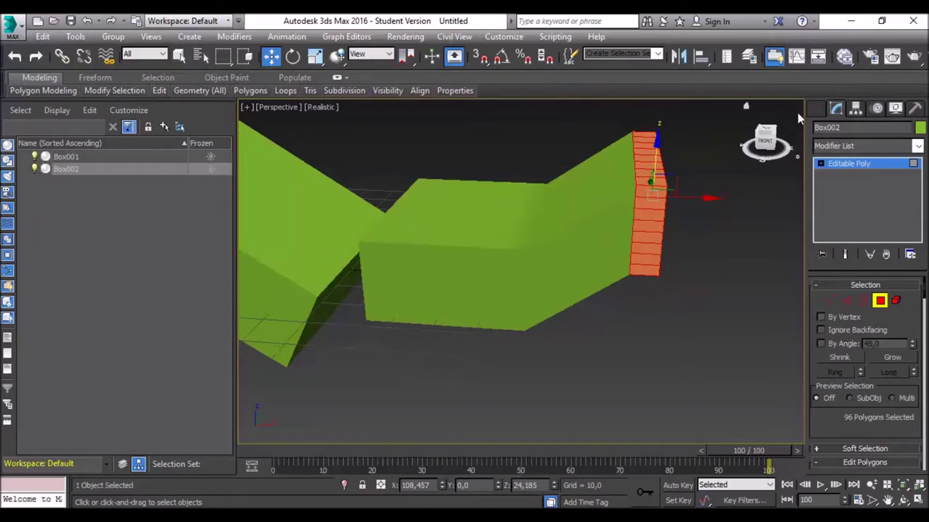
pyautogui.click(766, 132)
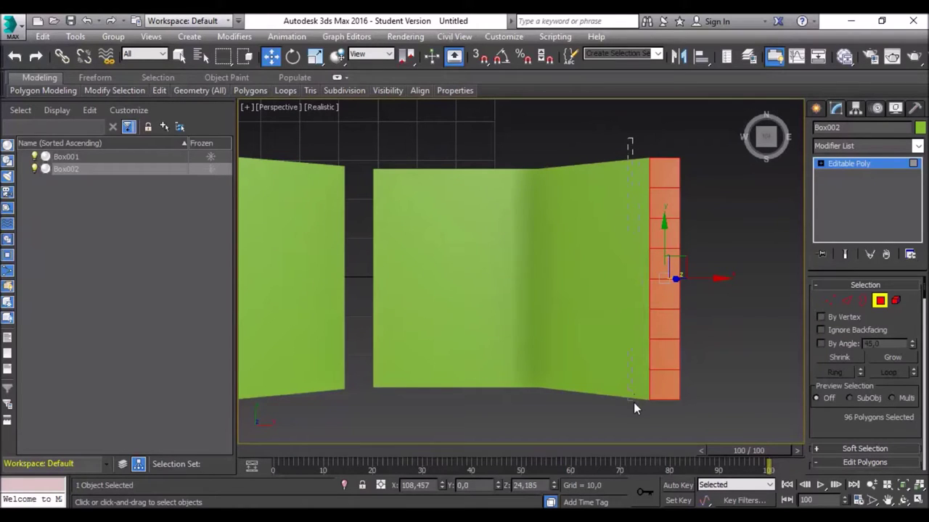
# Select a 32-polygon band on the sloped section in Front view and lower it slightly on Z
pyautogui.hotkey('ctrl', 'z')
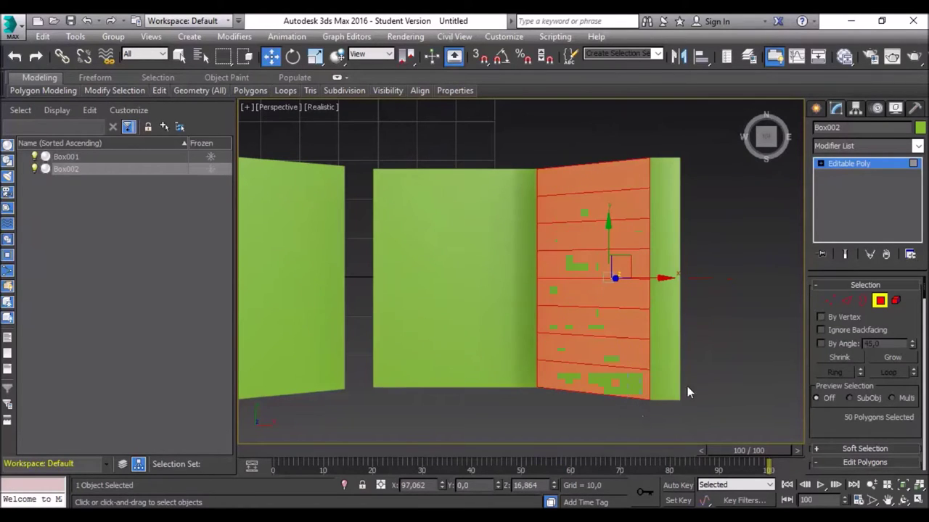
pyautogui.moveTo(765, 136); pyautogui.dragTo(750, 152)
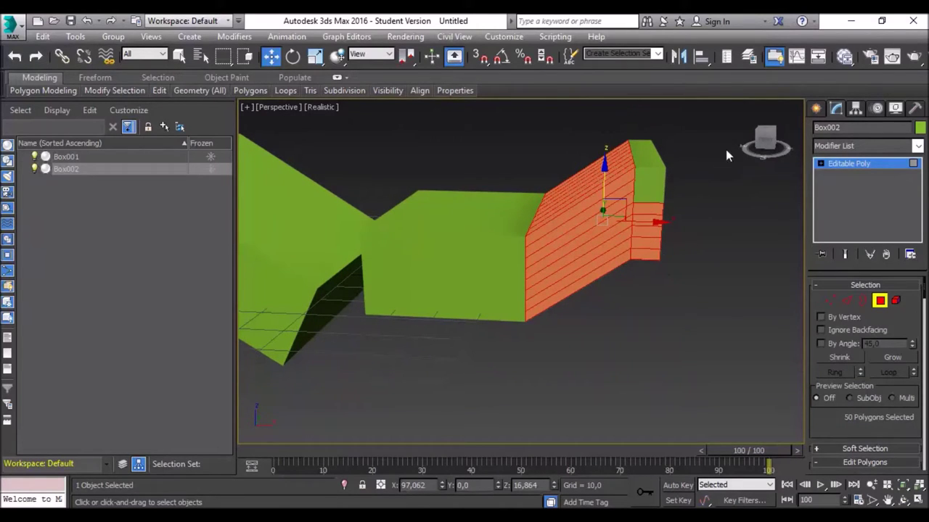
pyautogui.click(764, 145)
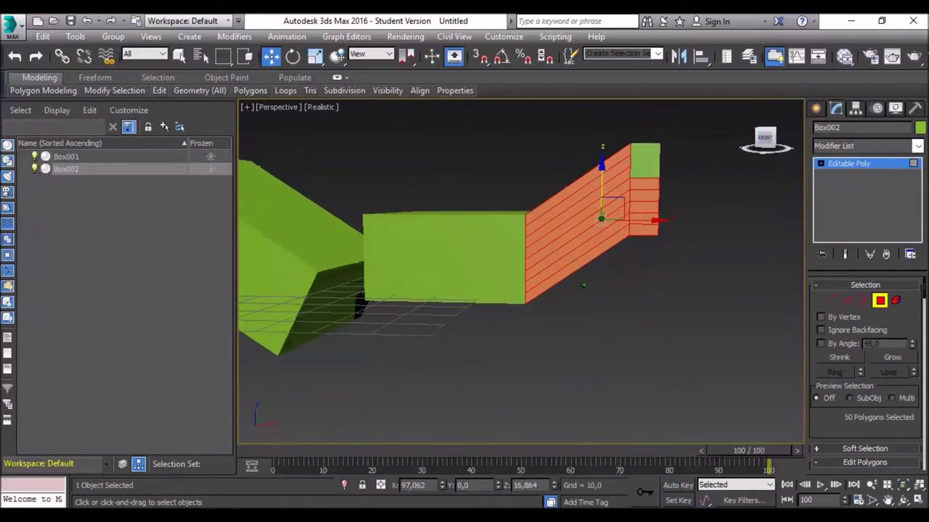
pyautogui.click(575, 142)
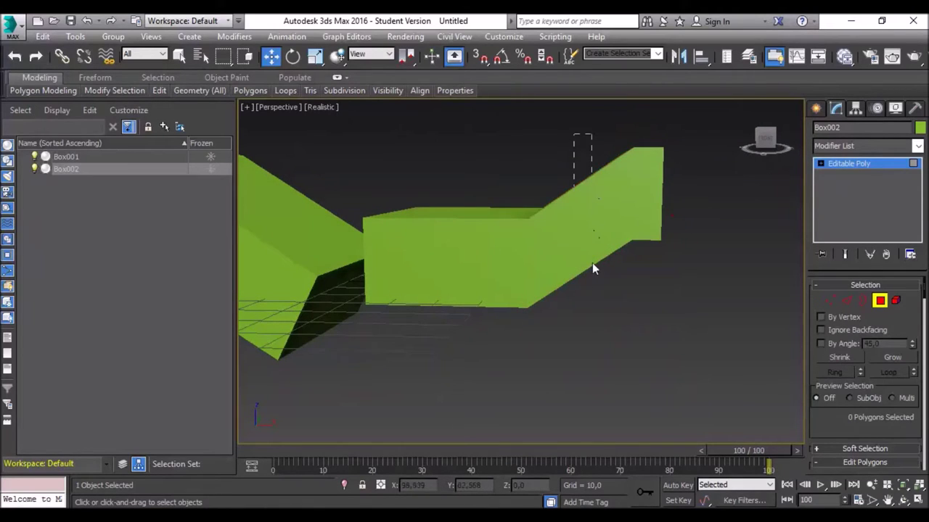
pyautogui.moveTo(598, 336); pyautogui.dragTo(597, 336)
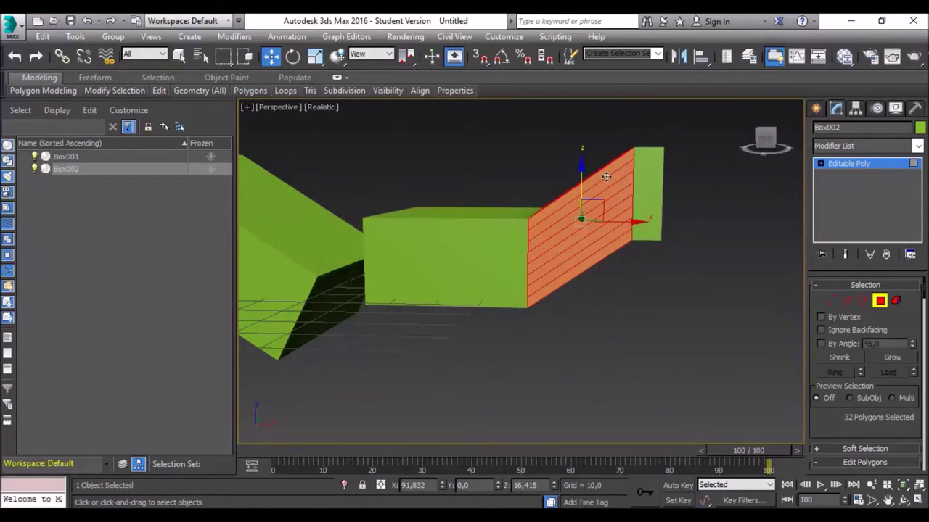
pyautogui.moveTo(581, 161)
pyautogui.mouseDown()
pyautogui.moveTo(589, 179)
pyautogui.moveTo(579, 160)
pyautogui.mouseUp()
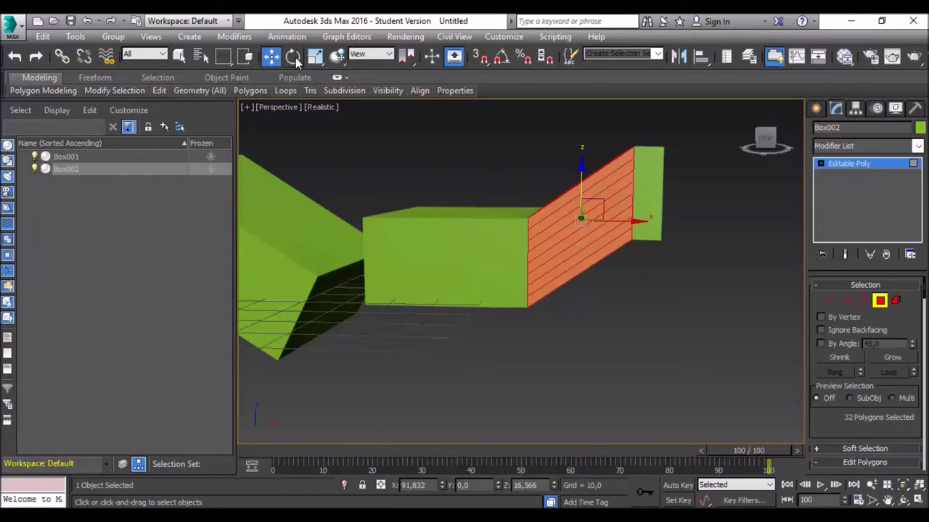
pyautogui.click(293, 58)
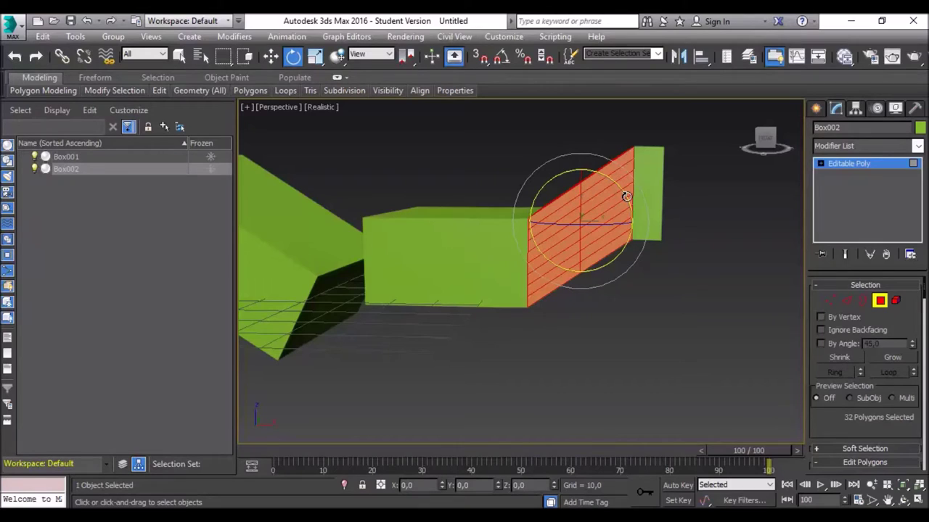
# Rotate Box002's 32-polygon band about -55° on Y so it stands nearly upright
pyautogui.moveTo(626, 196)
pyautogui.mouseDown()
pyautogui.moveTo(562, 137)
pyautogui.moveTo(532, 139)
pyautogui.mouseUp()
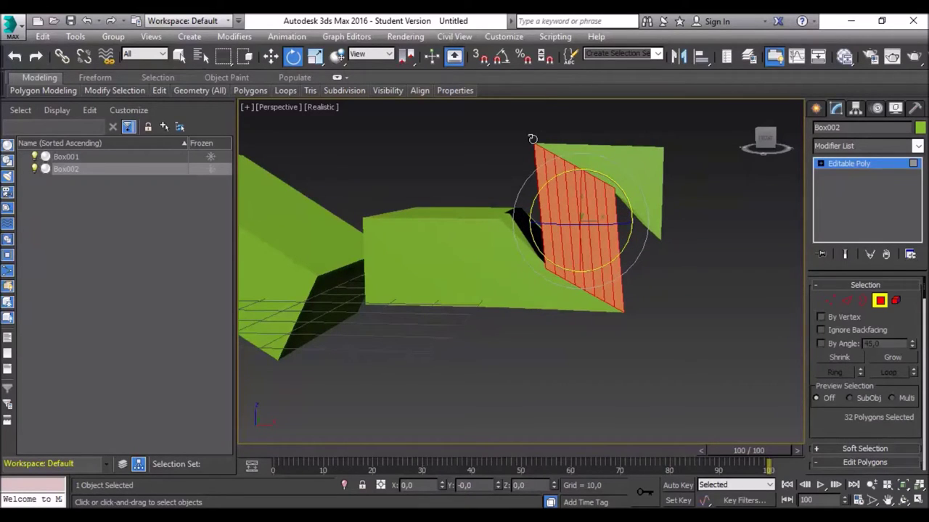
pyautogui.moveTo(562, 166)
pyautogui.mouseDown()
pyautogui.moveTo(663, 301)
pyautogui.moveTo(861, 305)
pyautogui.moveTo(130, 398)
pyautogui.moveTo(896, 261)
pyautogui.moveTo(573, 178)
pyautogui.mouseUp()
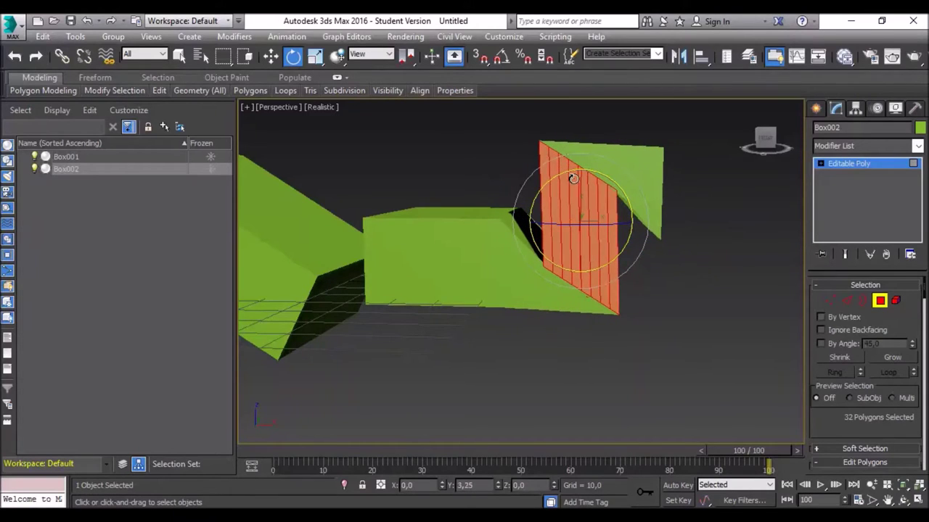
# Scale the upright polygon panel so it becomes taller and wider
pyautogui.click(313, 59)
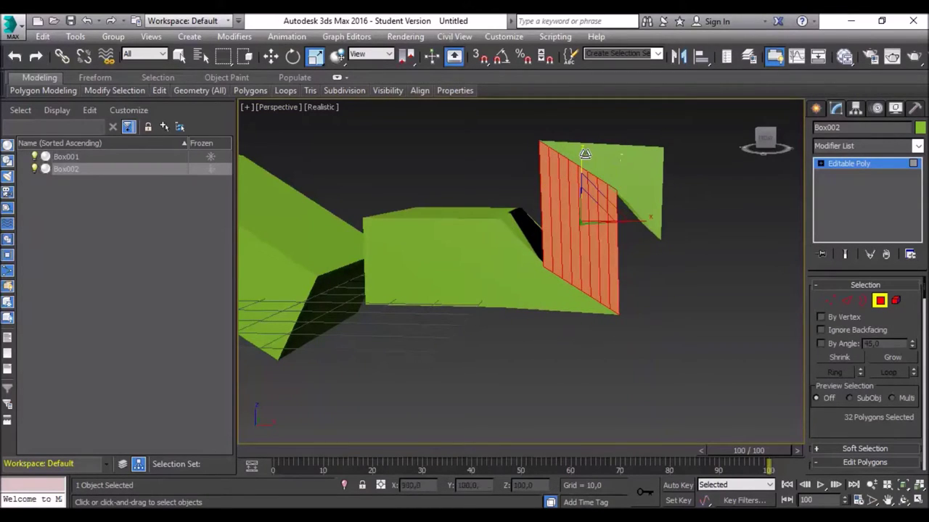
pyautogui.moveTo(583, 155); pyautogui.dragTo(583, 180)
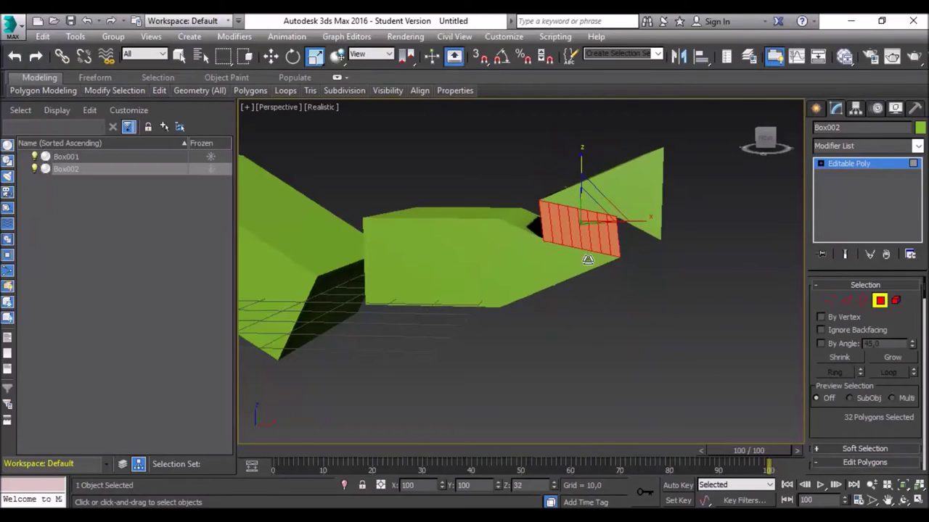
pyautogui.moveTo(564, 215); pyautogui.dragTo(561, 148)
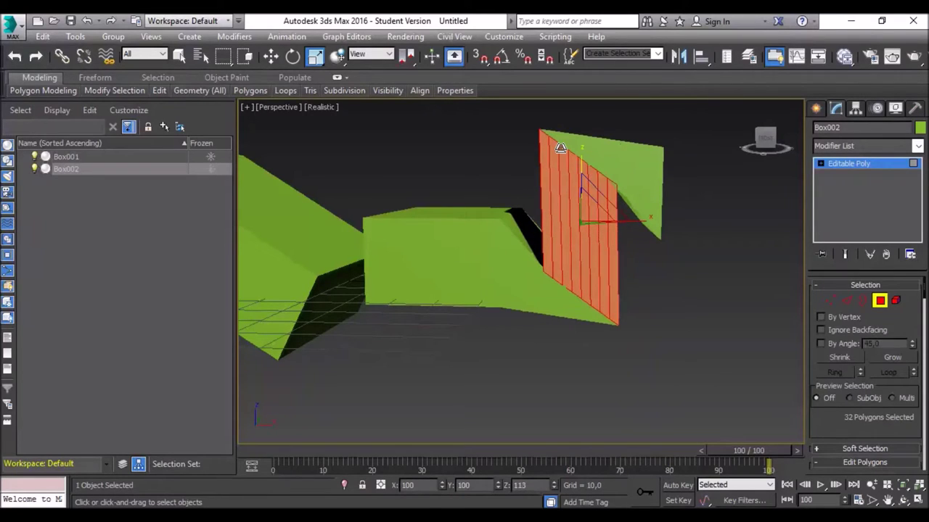
pyautogui.moveTo(593, 216)
pyautogui.mouseDown()
pyautogui.moveTo(486, 200)
pyautogui.moveTo(703, 241)
pyautogui.mouseUp()
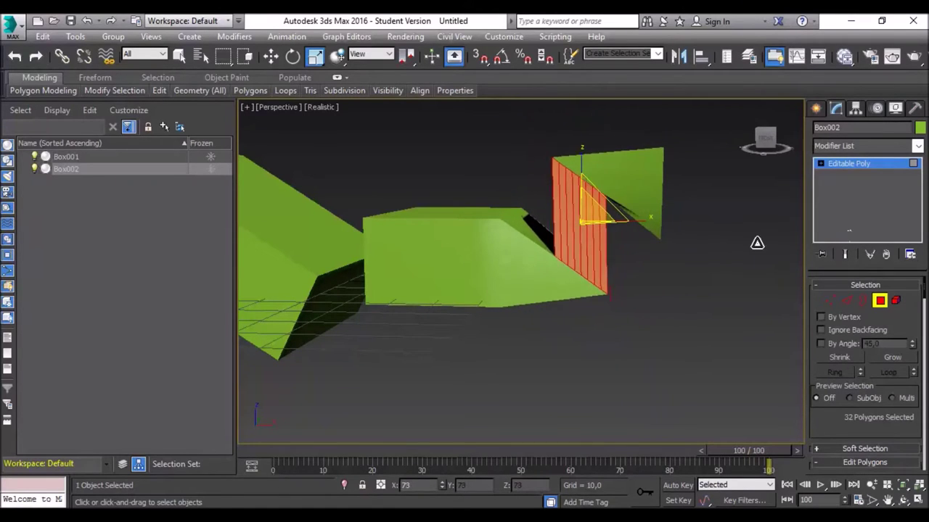
pyautogui.moveTo(593, 226)
pyautogui.mouseDown()
pyautogui.moveTo(591, 166)
pyautogui.moveTo(606, 272)
pyautogui.mouseUp()
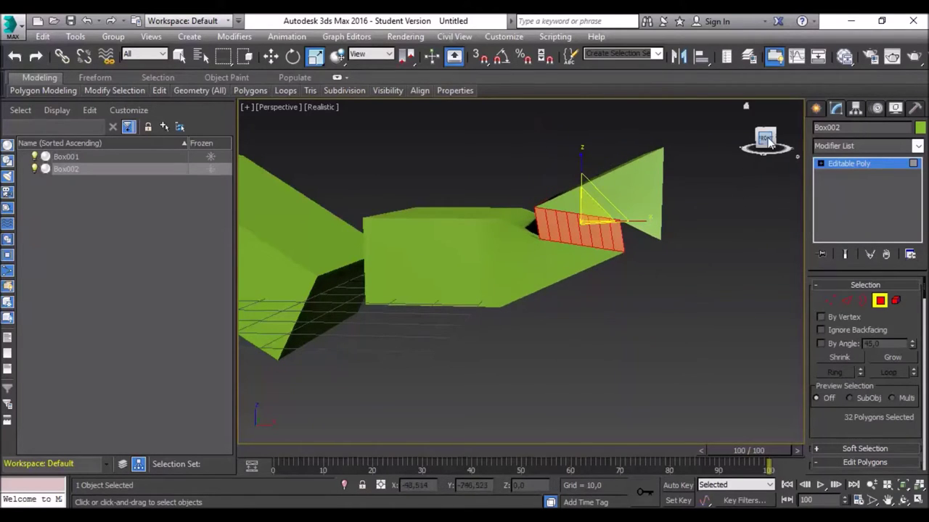
# Delete the 32-polygon strip from Box002 and inspect the resulting gap from several angles
pyautogui.moveTo(776, 138); pyautogui.dragTo(718, 145)
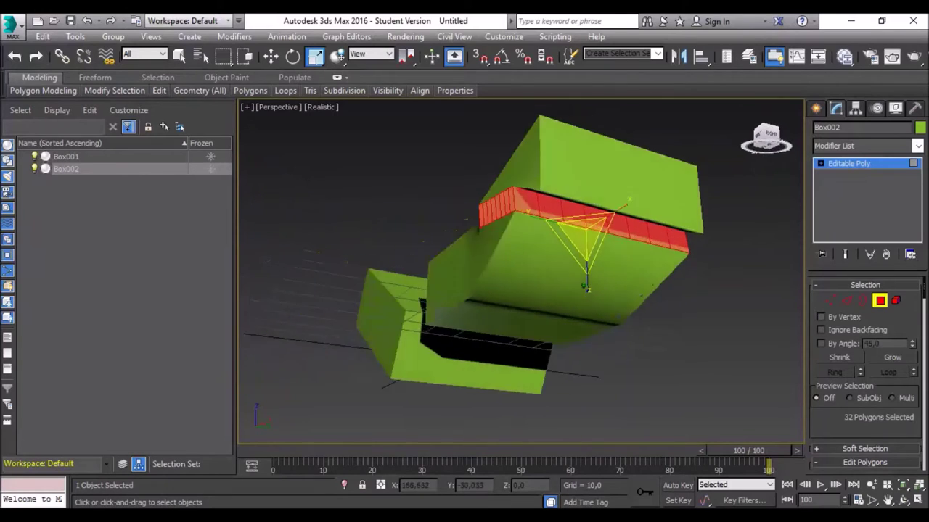
pyautogui.keyDown('alt'); pyautogui.moveTo(508, 254); pyautogui.dragTo(552, 254, button='middle'); pyautogui.keyUp('alt')
pyautogui.press('Delete')
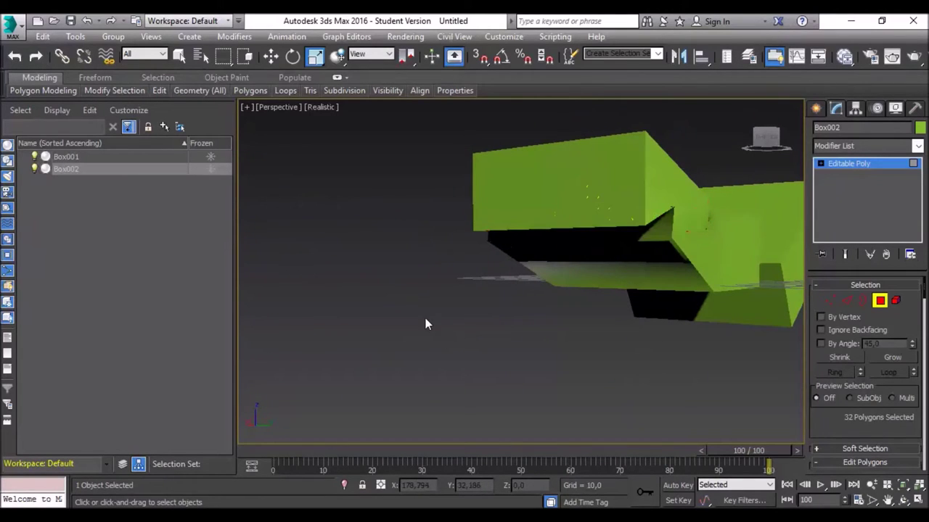
pyautogui.moveTo(775, 140)
pyautogui.mouseDown()
pyautogui.moveTo(697, 141)
pyautogui.moveTo(767, 142)
pyautogui.mouseUp()
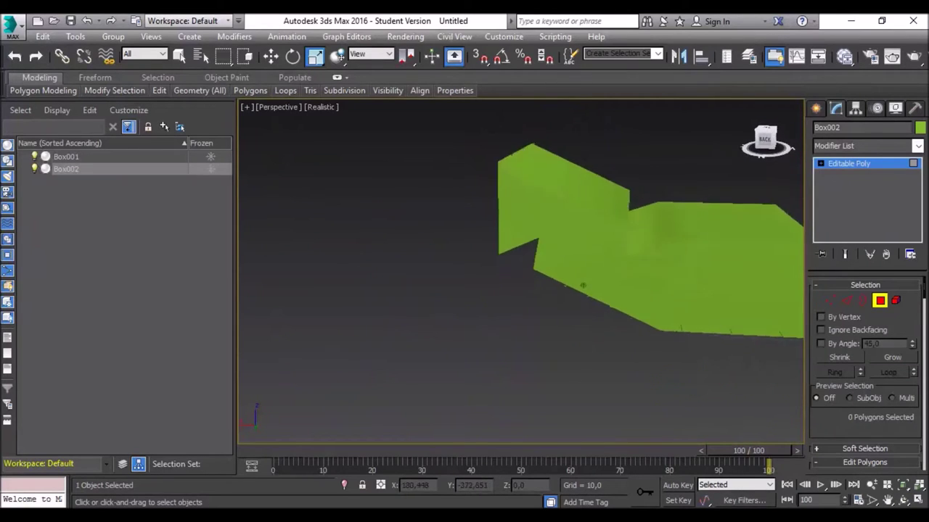
pyautogui.moveTo(767, 142); pyautogui.dragTo(766, 142)
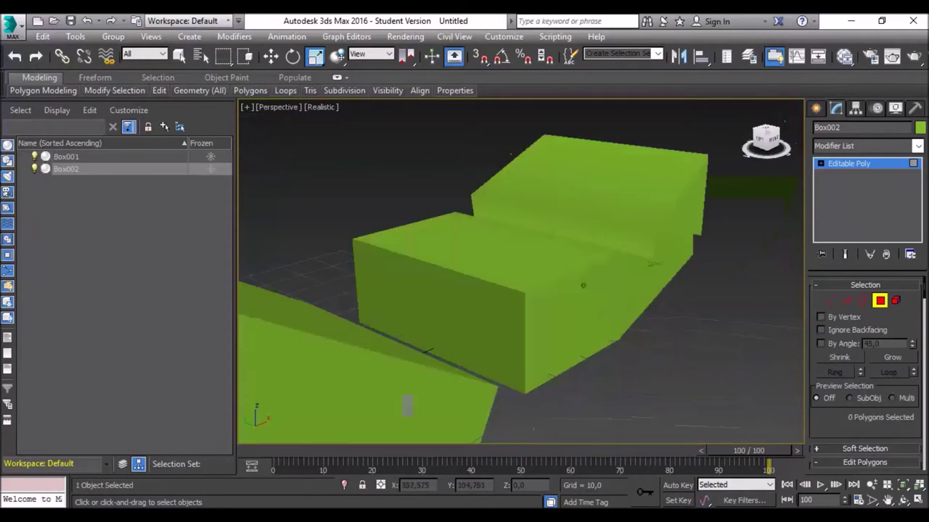
pyautogui.moveTo(775, 144); pyautogui.dragTo(765, 142)
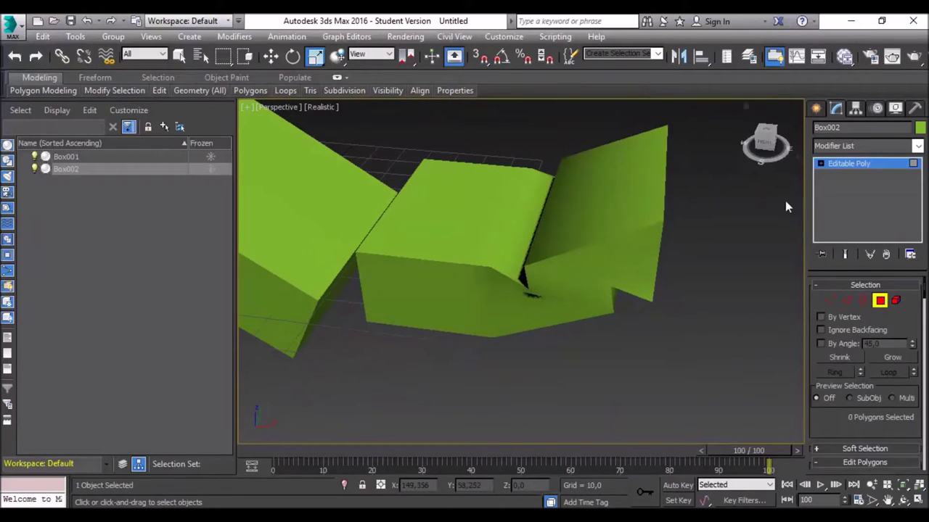
# Switch Box002 to Vertex sub-object mode and select one corner vertex
pyautogui.click(830, 303)
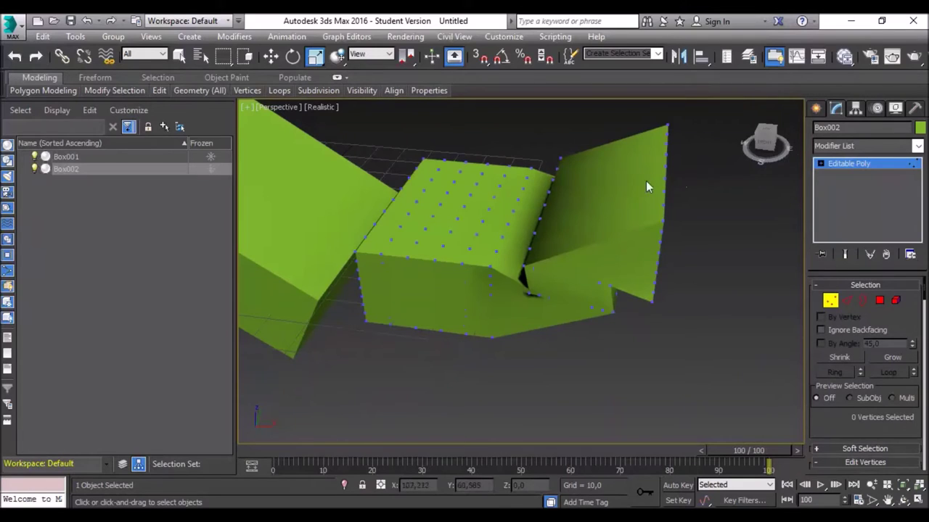
pyautogui.moveTo(770, 148); pyautogui.dragTo(768, 145)
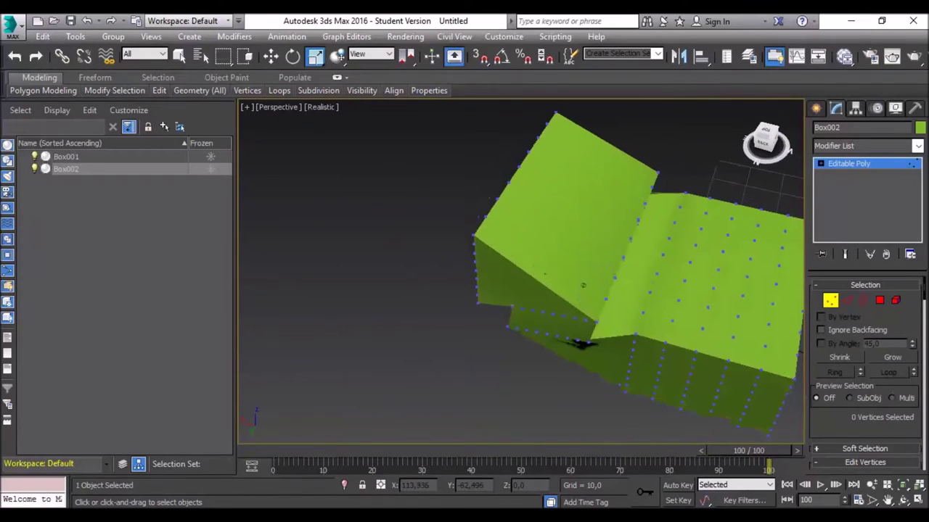
pyautogui.moveTo(479, 247); pyautogui.dragTo(479, 248)
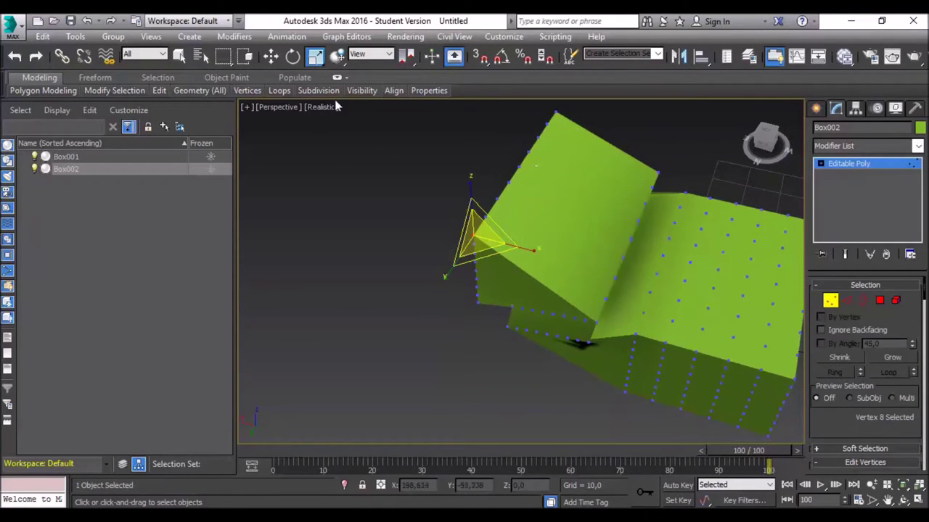
# Move the corner vertex outward and back to flatten the crease, then face the boxes via the ViewCube
pyautogui.click(270, 57)
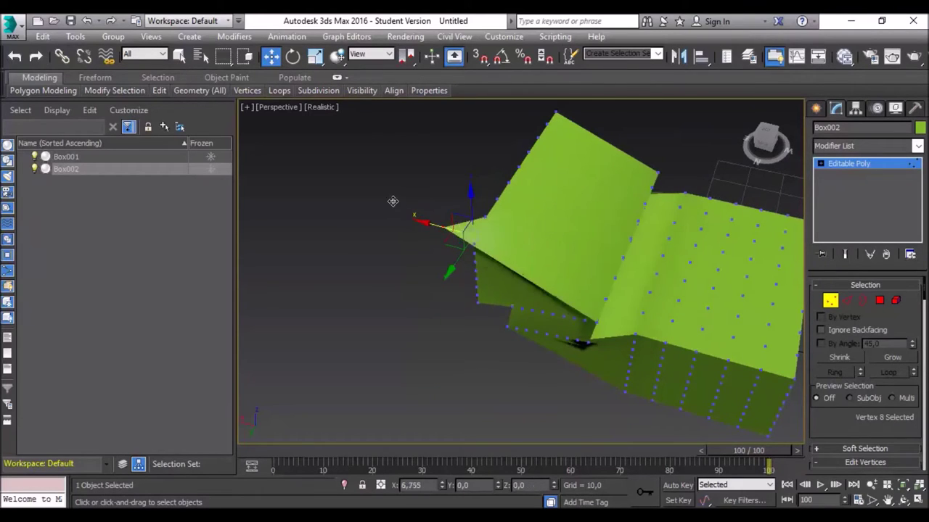
pyautogui.moveTo(427, 227)
pyautogui.mouseDown()
pyautogui.moveTo(398, 214)
pyautogui.moveTo(540, 256)
pyautogui.mouseUp()
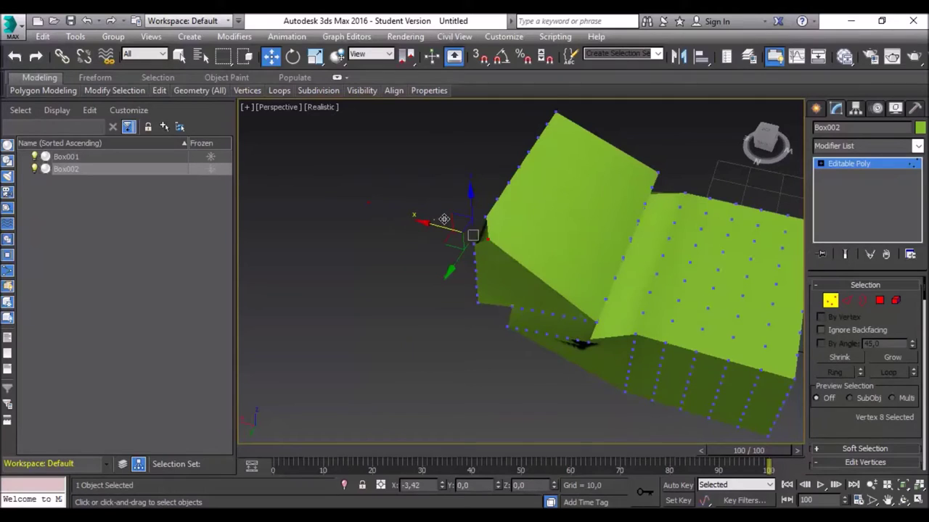
pyautogui.moveTo(539, 256)
pyautogui.mouseDown()
pyautogui.moveTo(430, 224)
pyautogui.moveTo(440, 243)
pyautogui.mouseUp()
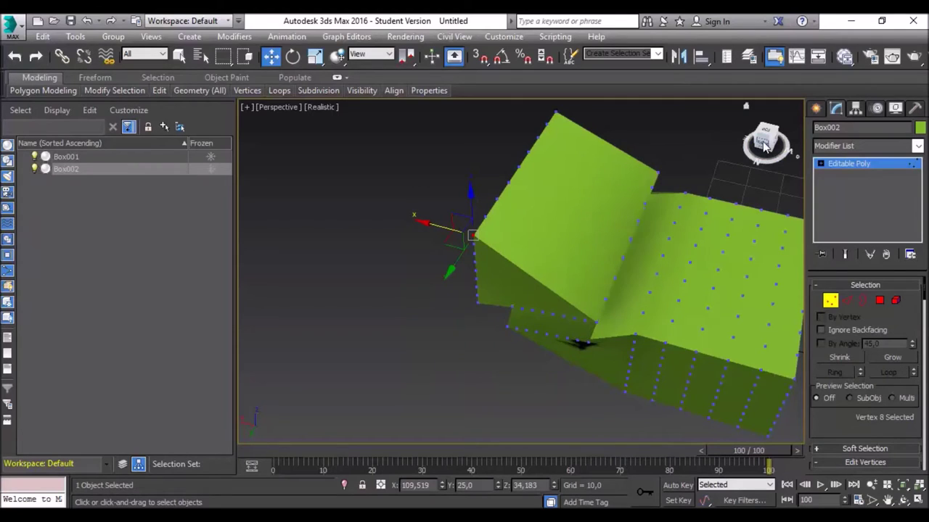
pyautogui.keyDown('alt'); pyautogui.moveTo(702, 421); pyautogui.dragTo(554, 379, button='middle'); pyautogui.keyUp('alt')
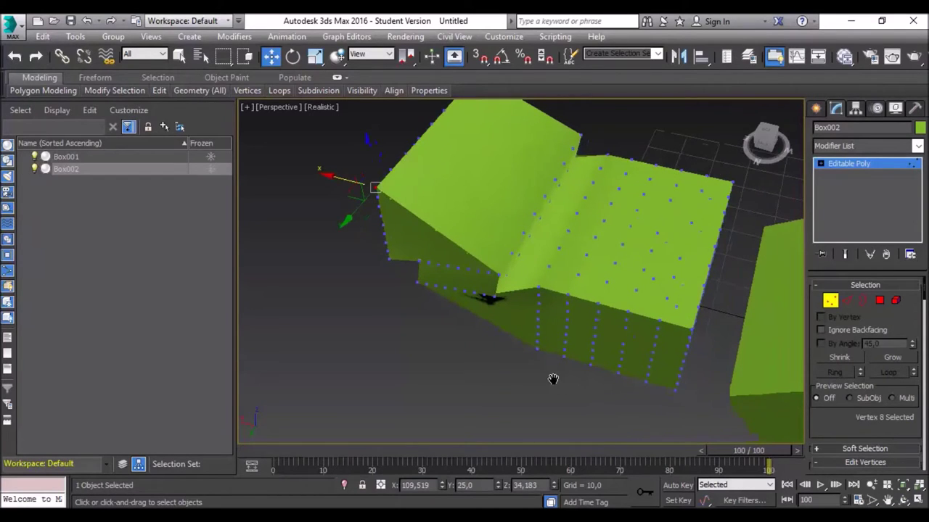
pyautogui.click(769, 136)
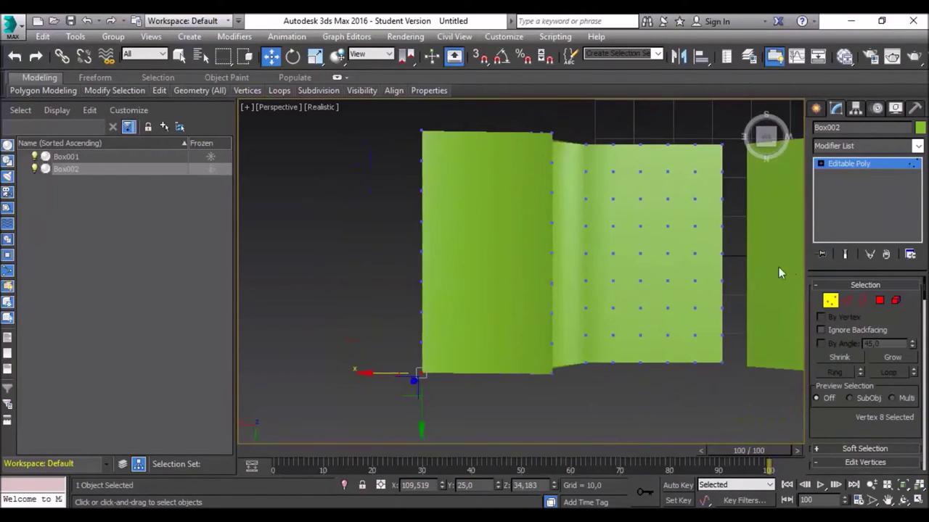
# Select the middle section's right-edge vertices and slide them outward along X and up along Z
pyautogui.moveTo(759, 272); pyautogui.dragTo(599, 264, button='middle')
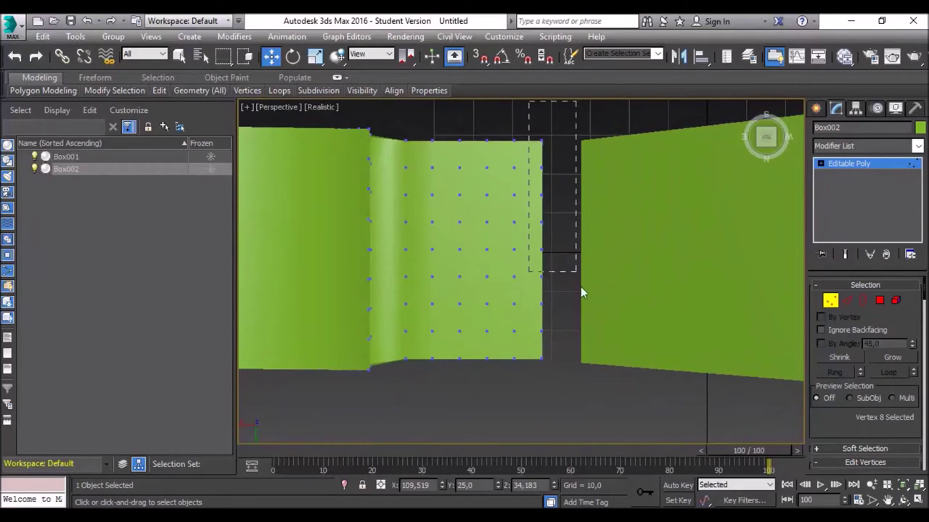
pyautogui.moveTo(571, 413); pyautogui.dragTo(572, 412)
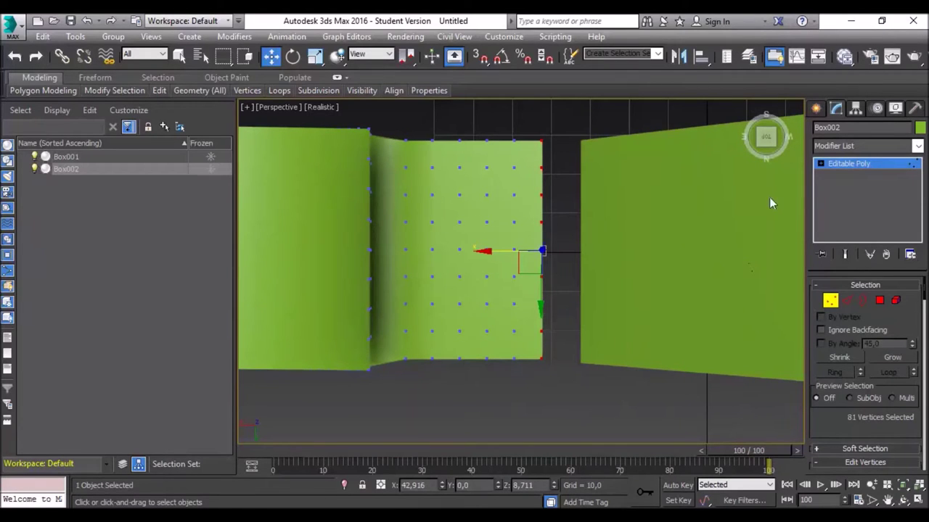
pyautogui.moveTo(770, 140)
pyautogui.mouseDown()
pyautogui.moveTo(780, 239)
pyautogui.moveTo(767, 145)
pyautogui.mouseUp()
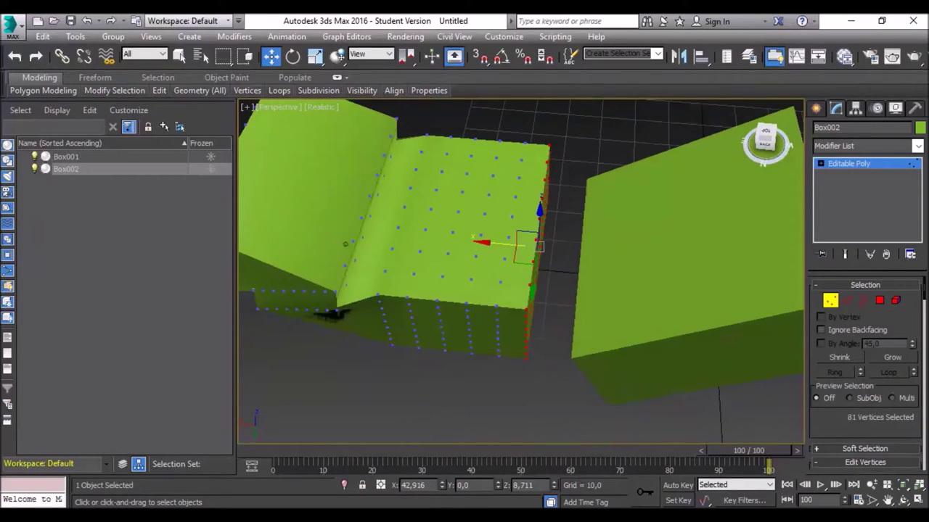
pyautogui.moveTo(490, 230); pyautogui.dragTo(512, 230)
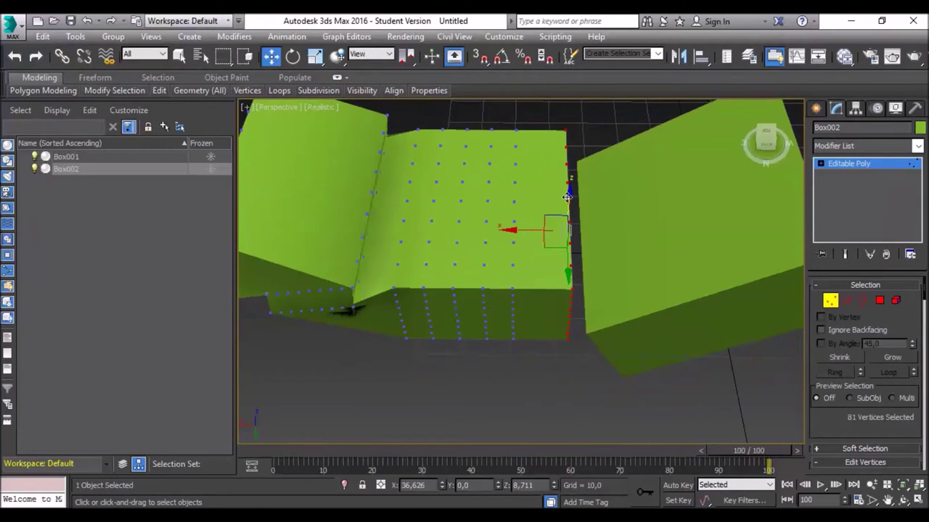
pyautogui.moveTo(567, 196); pyautogui.dragTo(569, 169)
pyautogui.click(290, 57)
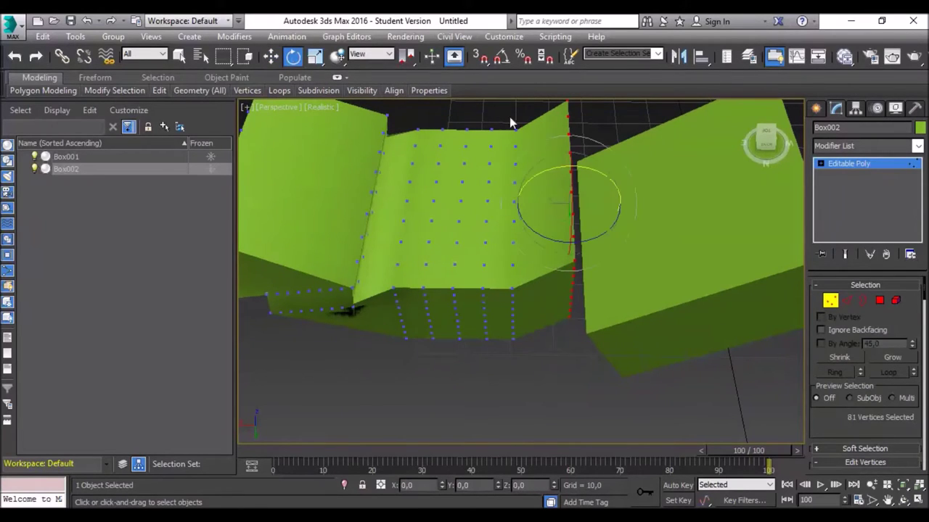
# Rotate the 81 right-edge vertices to tilt the wall, then select the 14 fold vertices
pyautogui.moveTo(557, 171); pyautogui.dragTo(519, 186)
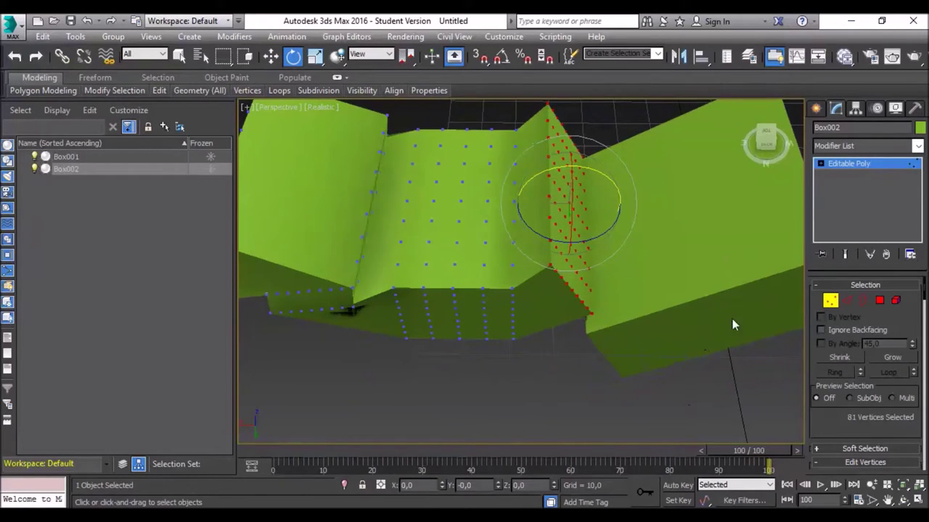
pyautogui.moveTo(771, 143)
pyautogui.mouseDown()
pyautogui.moveTo(733, 163)
pyautogui.moveTo(764, 140)
pyautogui.mouseUp()
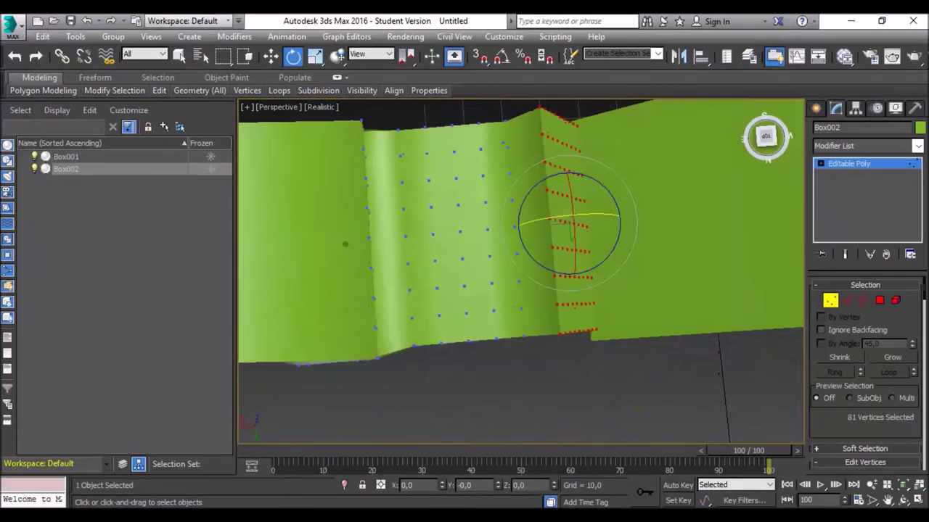
pyautogui.click(577, 387)
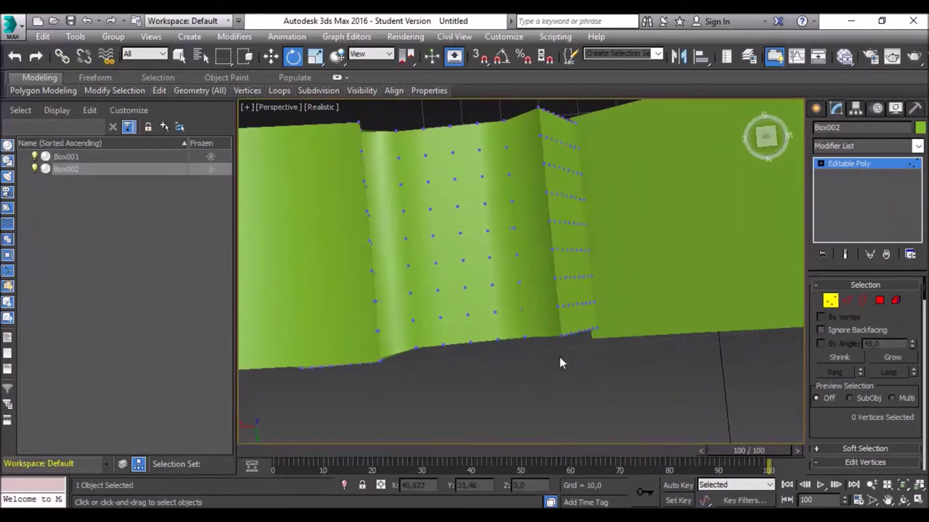
pyautogui.moveTo(580, 301); pyautogui.dragTo(589, 298)
pyautogui.moveTo(768, 143); pyautogui.dragTo(762, 141)
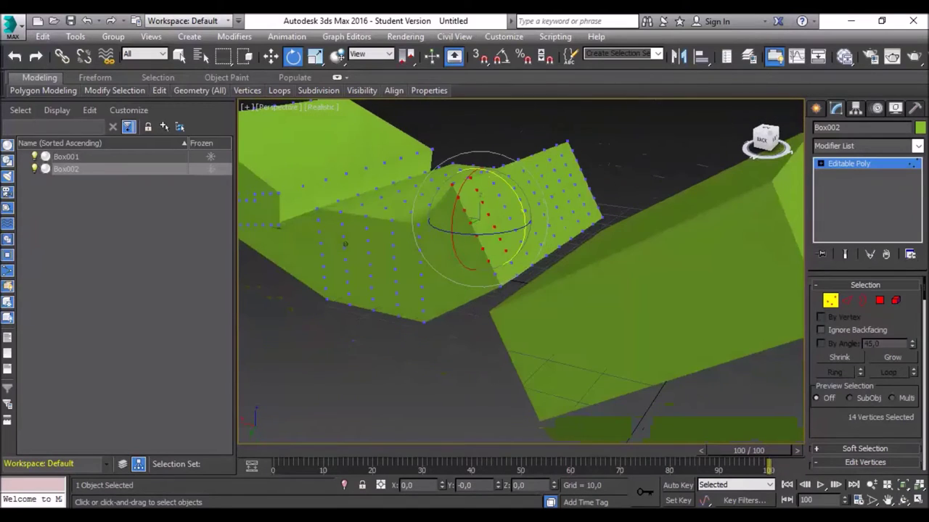
# Raise the 14 fold vertices along Z into a sharp peak
pyautogui.click(270, 56)
pyautogui.moveTo(480, 164); pyautogui.dragTo(479, 79)
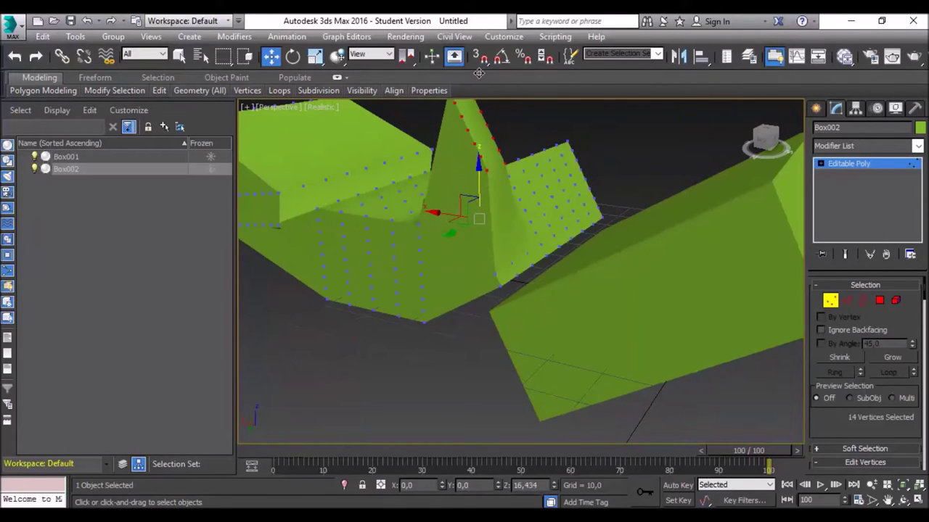
pyautogui.moveTo(766, 146)
pyautogui.mouseDown()
pyautogui.moveTo(754, 158)
pyautogui.moveTo(762, 146)
pyautogui.mouseUp()
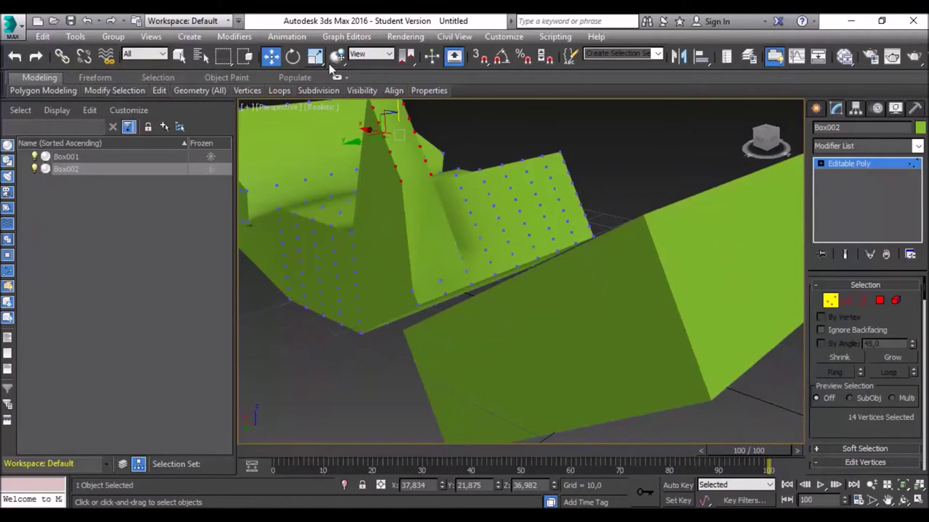
pyautogui.moveTo(766, 141); pyautogui.dragTo(629, 149)
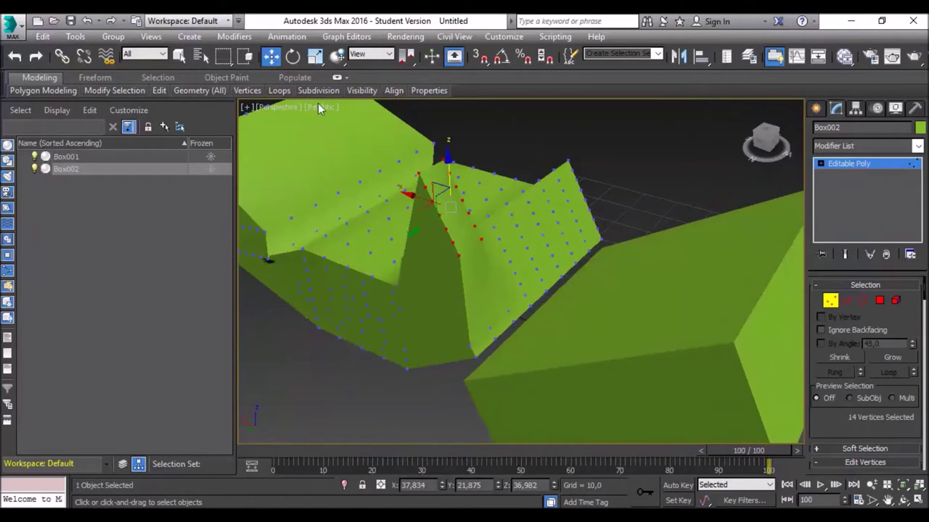
# Scale the peak to 69% in Z and clear the vertex selection
pyautogui.click(314, 60)
pyautogui.moveTo(447, 150); pyautogui.dragTo(454, 174)
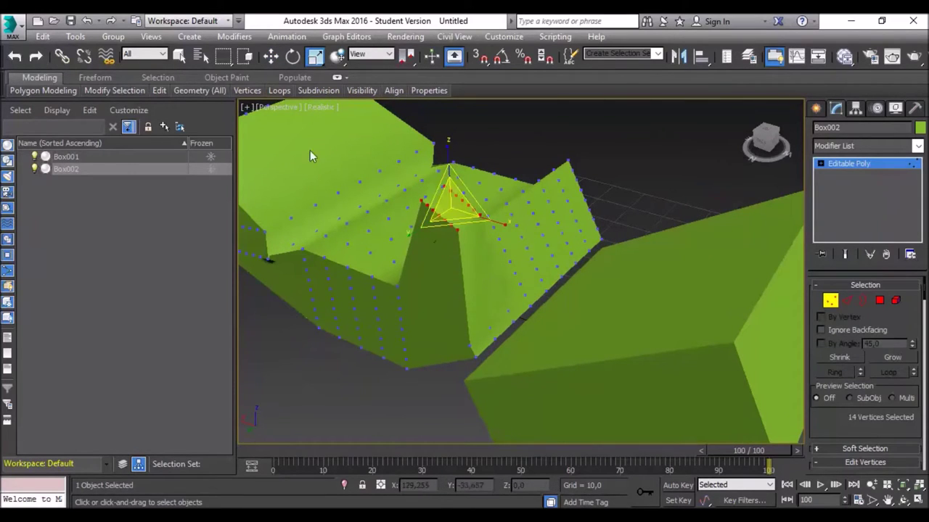
pyautogui.click(707, 172)
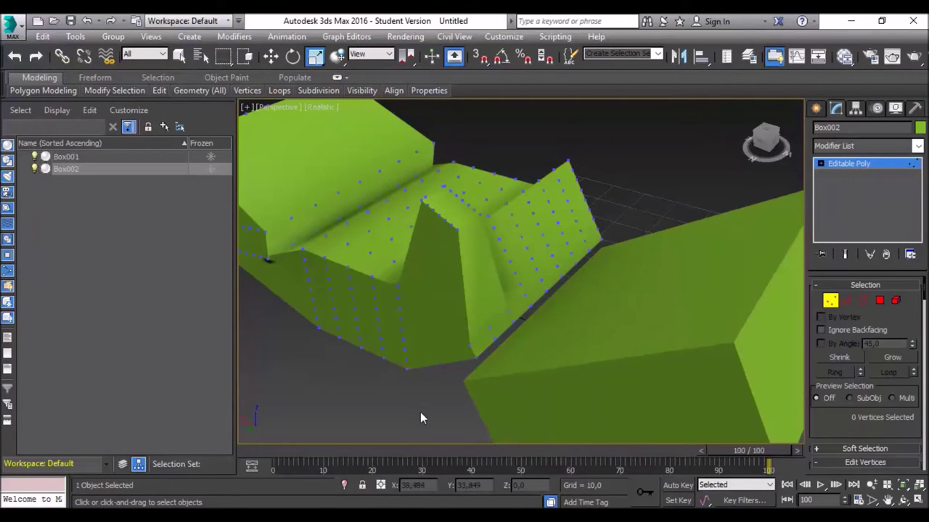
pyautogui.keyDown('alt'); pyautogui.moveTo(421, 418); pyautogui.dragTo(523, 318, button='middle'); pyautogui.keyUp('alt')
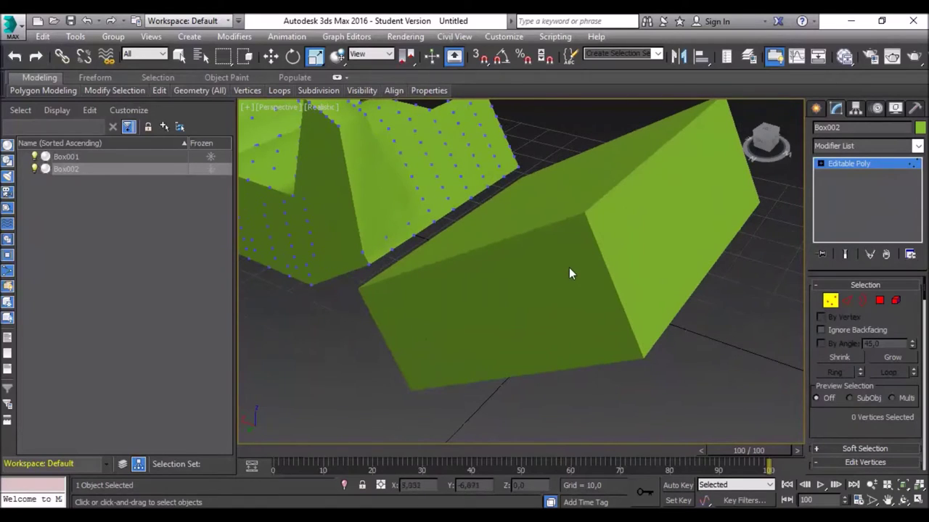
pyautogui.click(70, 158)
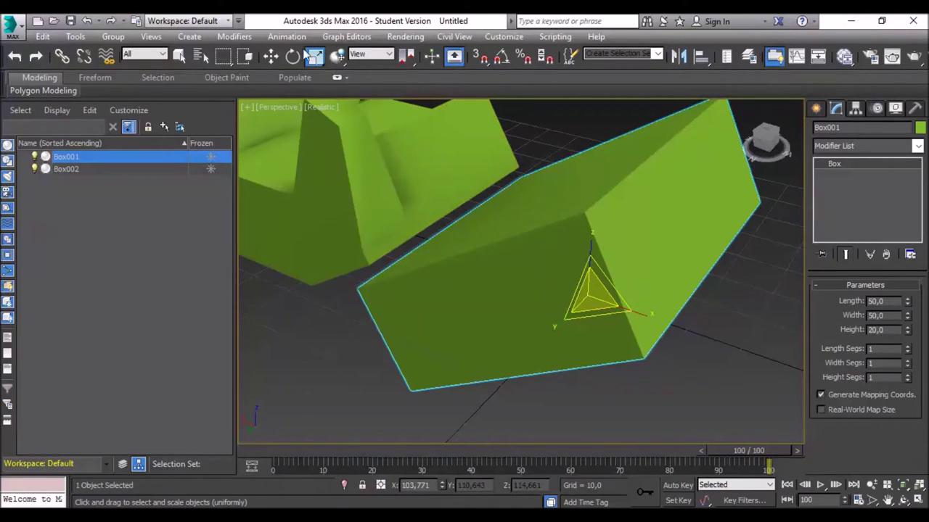
# Move Box001 along X to about -61.7, away from the bent box
pyautogui.click(271, 56)
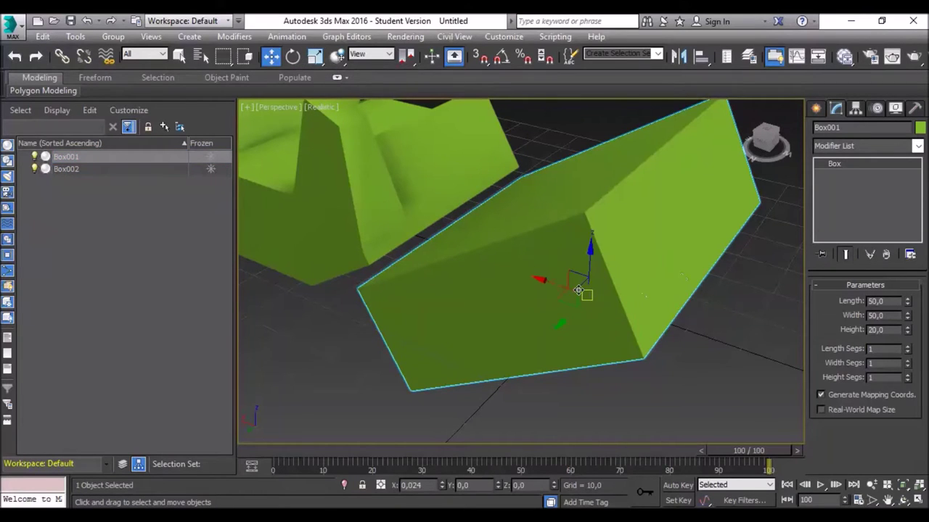
pyautogui.moveTo(578, 290); pyautogui.dragTo(709, 335)
pyautogui.scroll(-6, 544, 369)
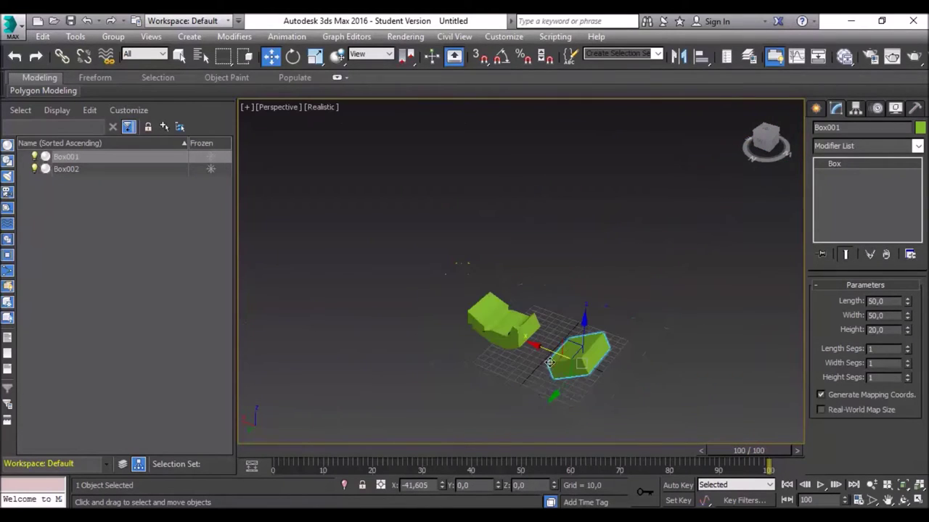
pyautogui.moveTo(496, 333); pyautogui.dragTo(518, 342)
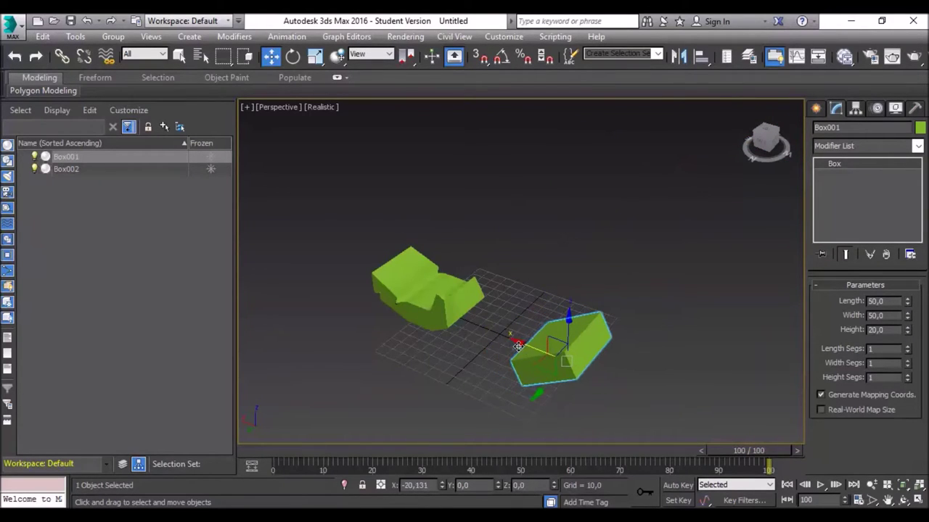
pyautogui.scroll(5, 616, 374)
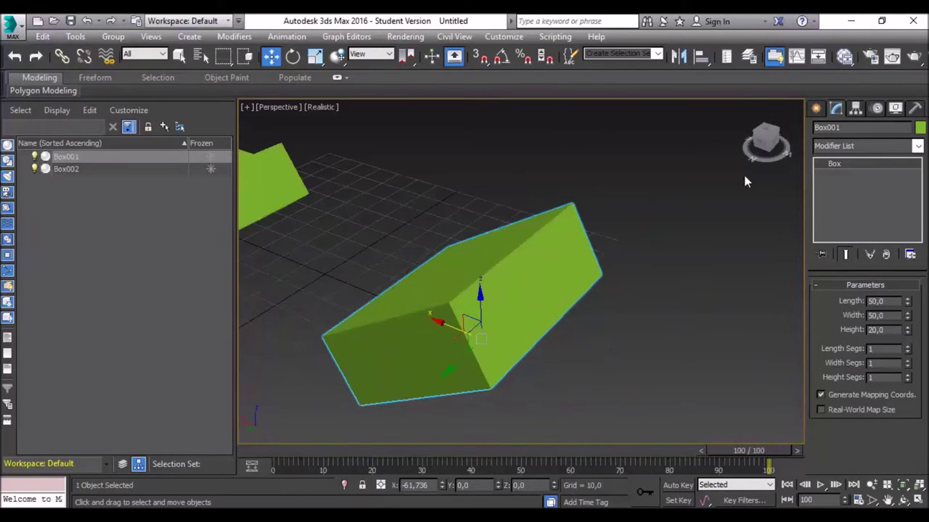
pyautogui.moveTo(765, 138)
pyautogui.mouseDown()
pyautogui.moveTo(762, 167)
pyautogui.moveTo(765, 145)
pyautogui.mouseUp()
# Convert Box001 to an Editable Poly via the right-click Convert To menu
pyautogui.rightClick(550, 254)
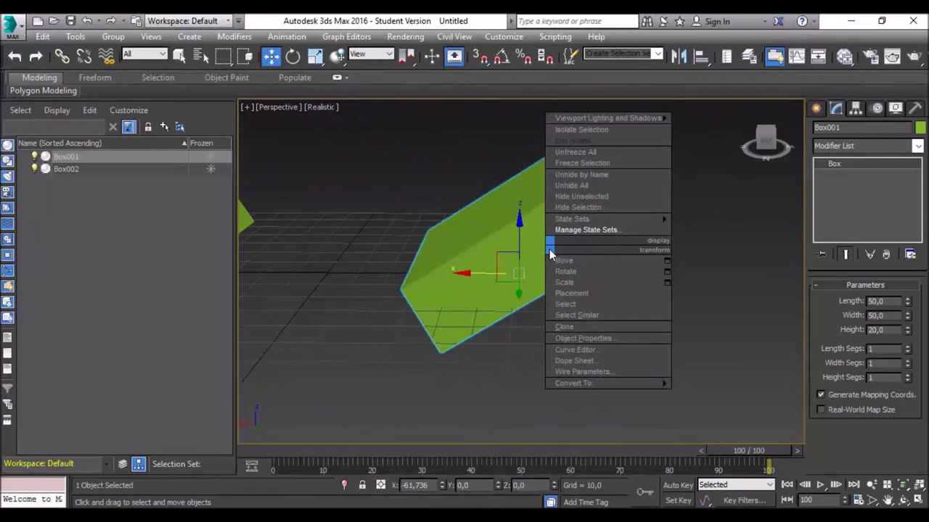
pyautogui.moveTo(642, 381)
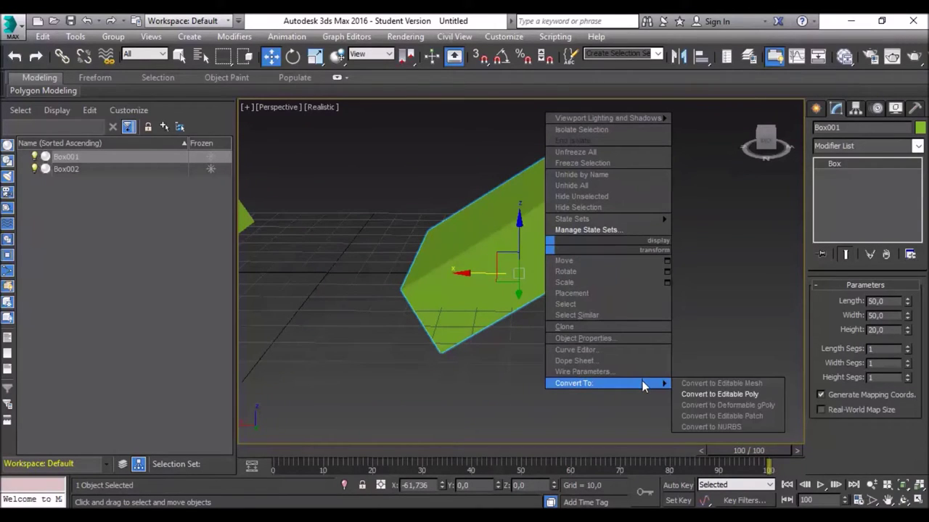
pyautogui.click(707, 395)
# Select Box001's whole 6-polygon element and bring up the Tessellate settings
pyautogui.click(894, 301)
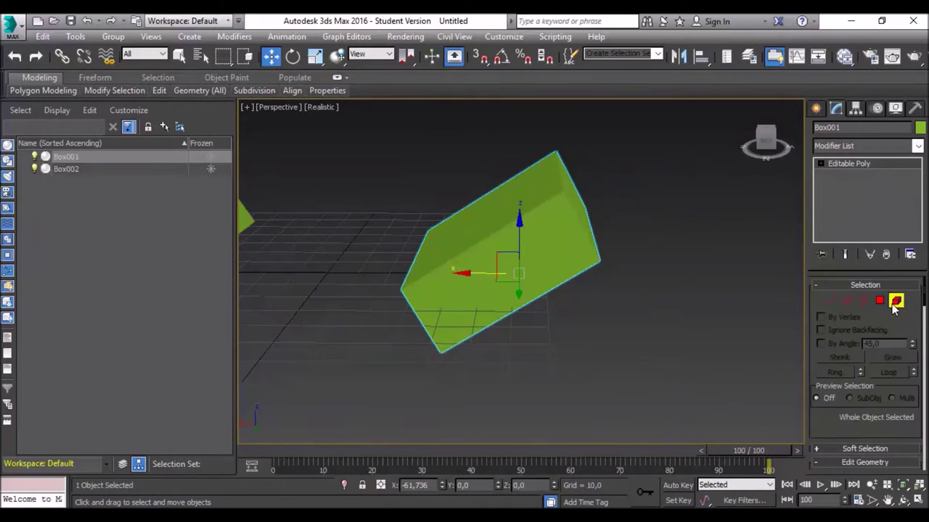
pyautogui.click(557, 249)
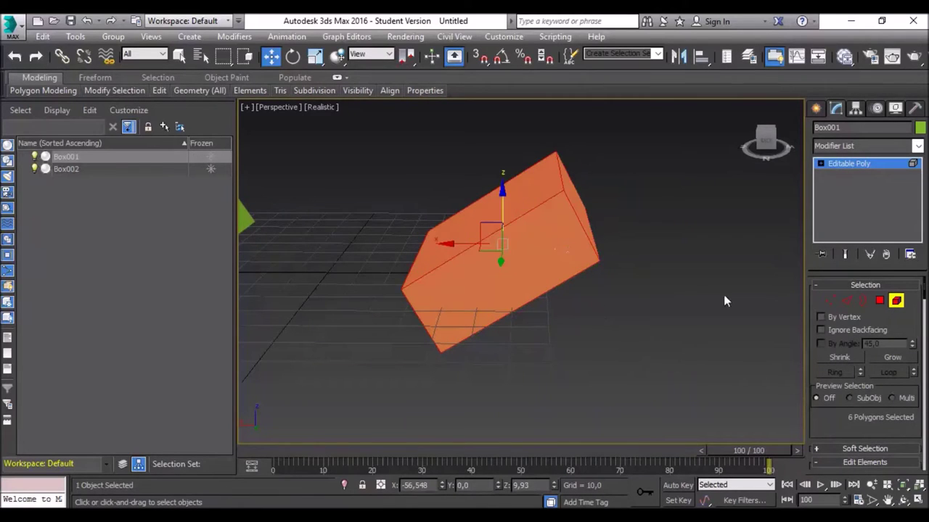
pyautogui.scroll(-1, 918, 332)
pyautogui.scroll(-1, 917, 334)
pyautogui.scroll(-1, 915, 336)
pyautogui.scroll(-1, 912, 340)
pyautogui.scroll(-1, 912, 343)
pyautogui.scroll(-1, 908, 346)
pyautogui.scroll(-1, 905, 350)
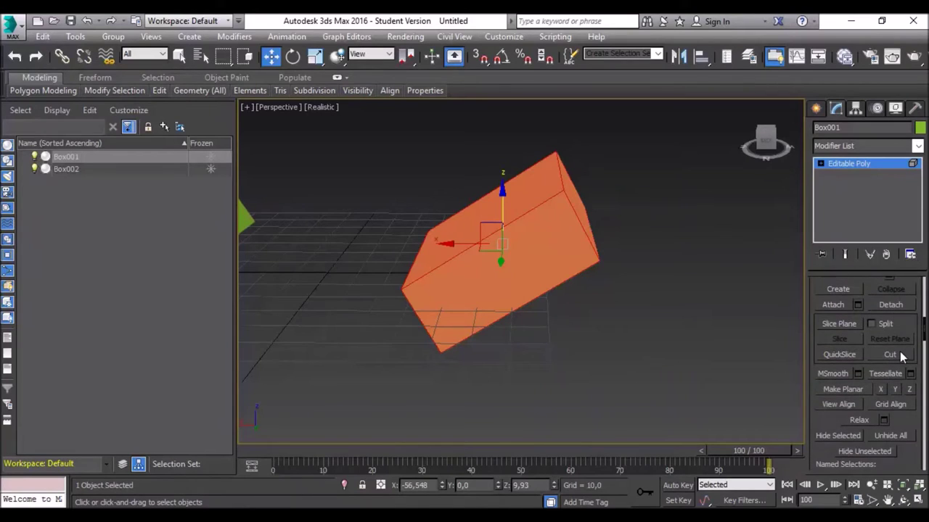
pyautogui.scroll(-1, 903, 354)
pyautogui.click(909, 353)
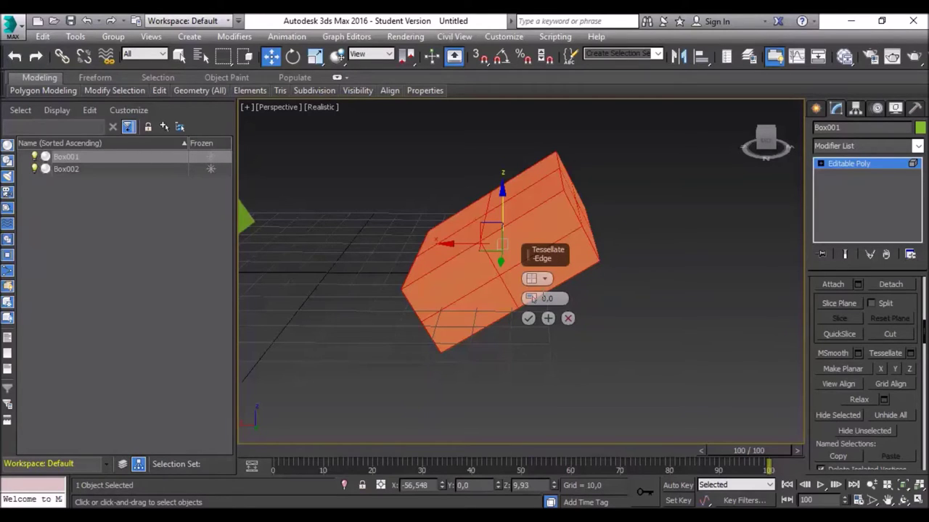
# Tessellate Box001's element twice by Edge, then once more by Face
pyautogui.click(548, 319)
pyautogui.click(547, 319)
pyautogui.click(548, 281)
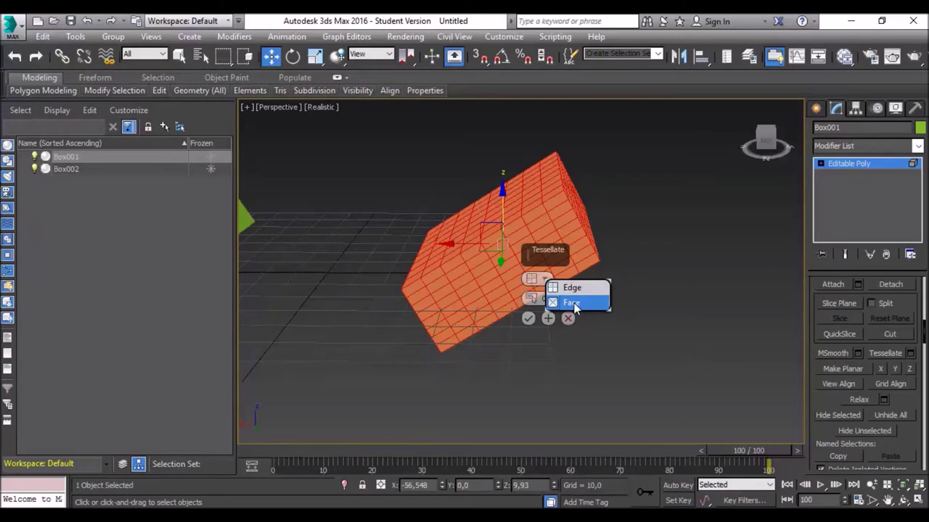
pyautogui.click(573, 305)
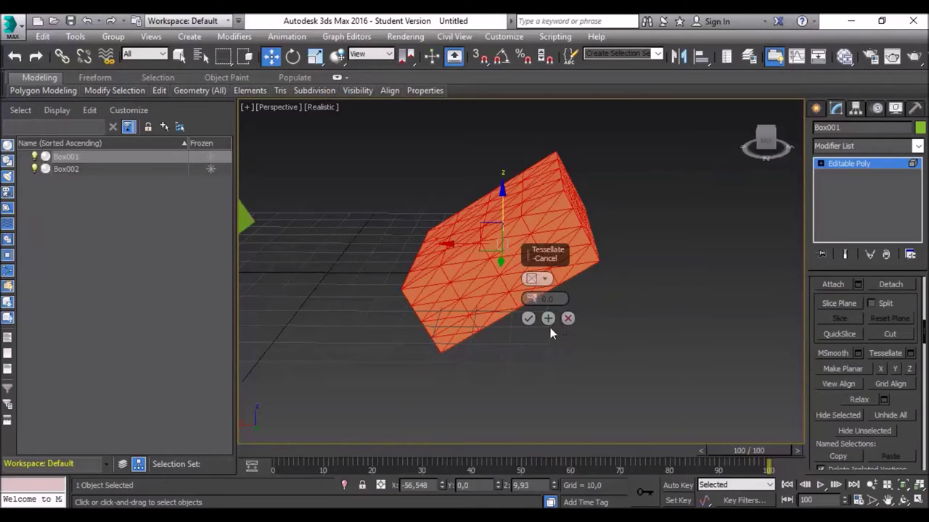
pyautogui.click(528, 319)
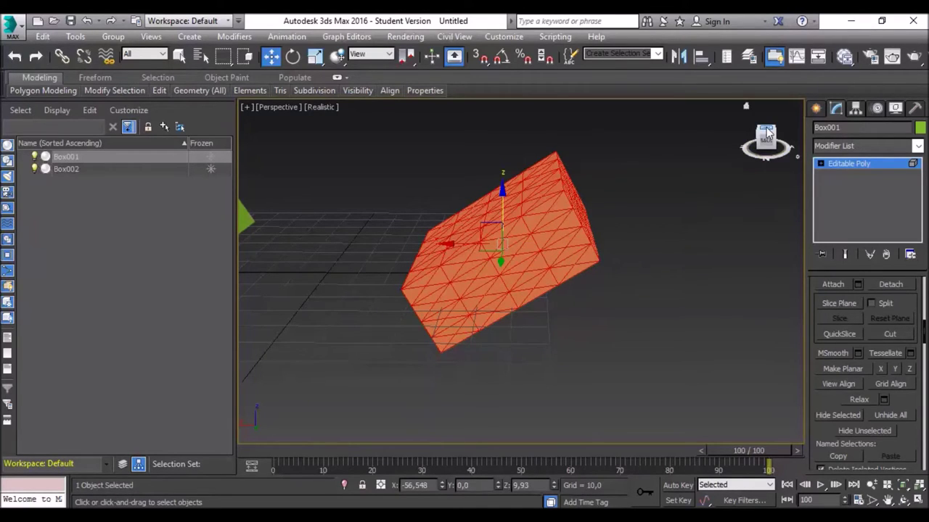
# View the tessellated Box001 straight down in the Top view, centred in the viewport
pyautogui.moveTo(768, 133); pyautogui.dragTo(758, 149)
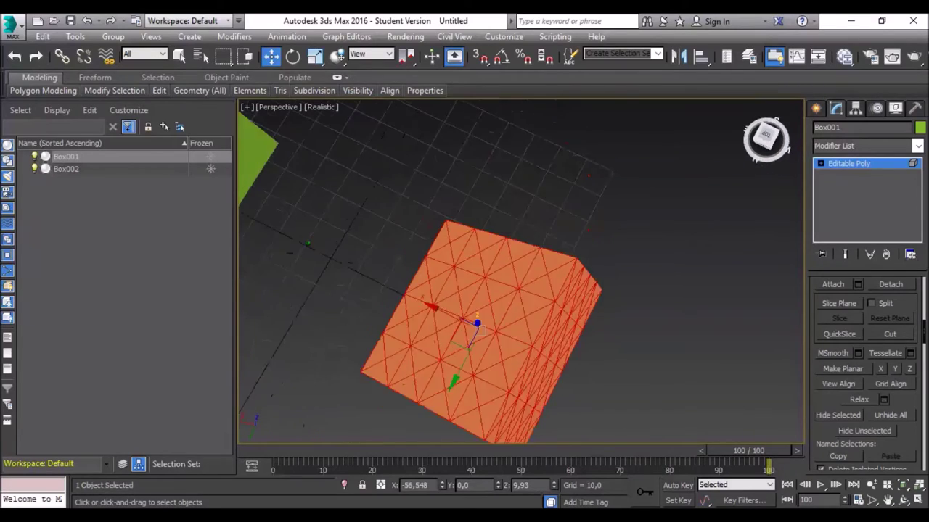
pyautogui.moveTo(758, 149); pyautogui.dragTo(766, 139)
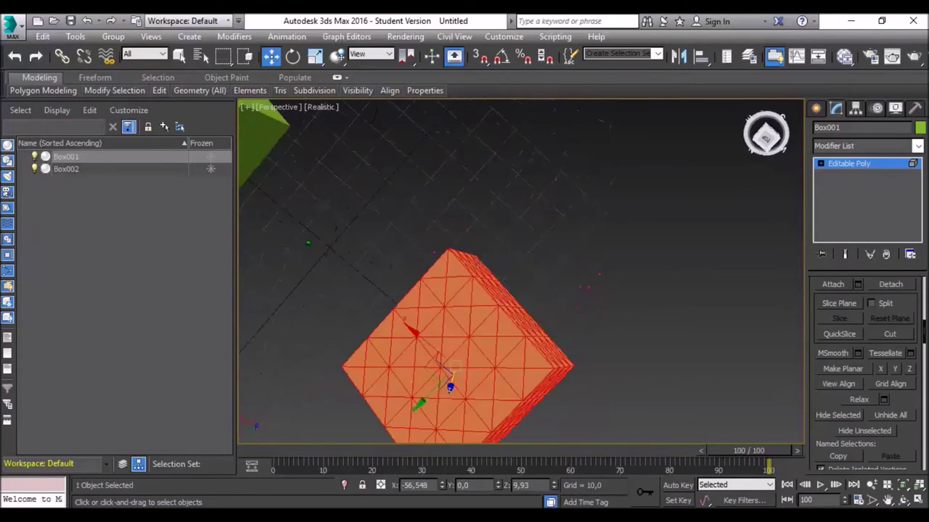
pyautogui.moveTo(766, 140); pyautogui.dragTo(707, 218)
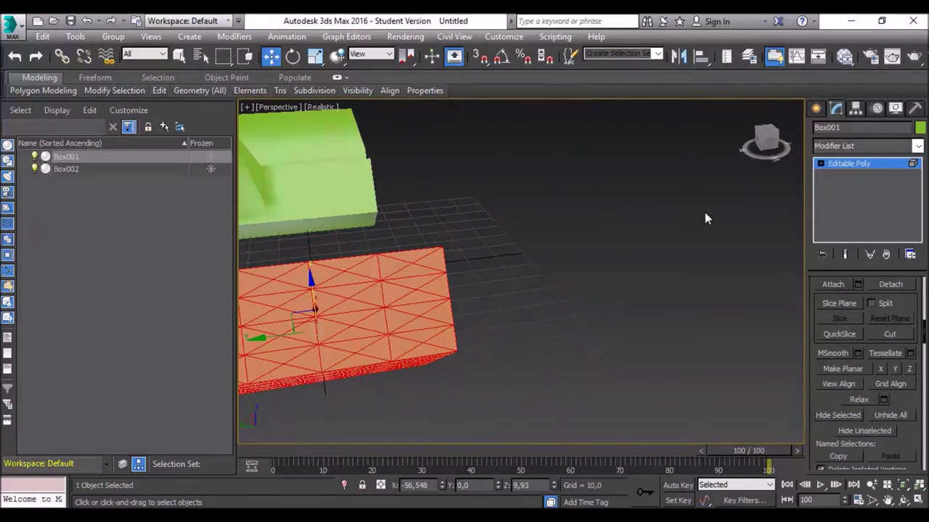
pyautogui.click(642, 325)
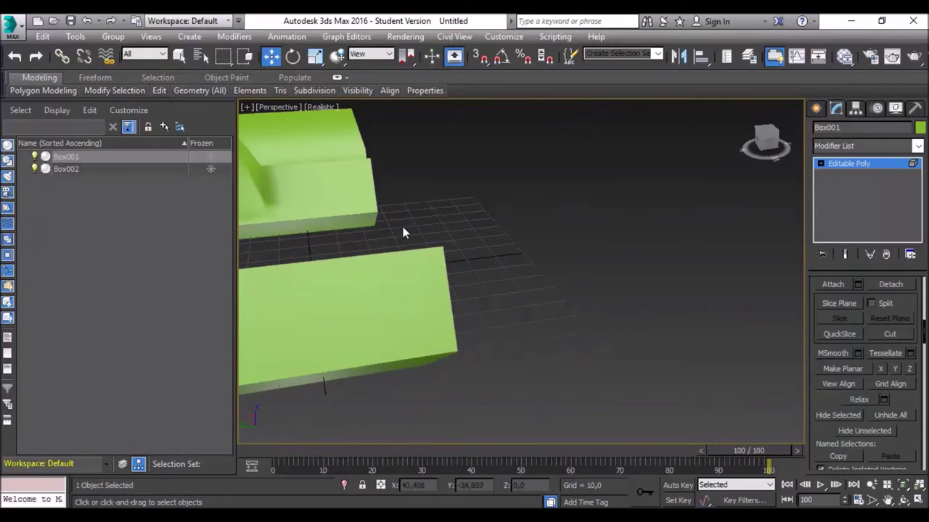
pyautogui.click(766, 134)
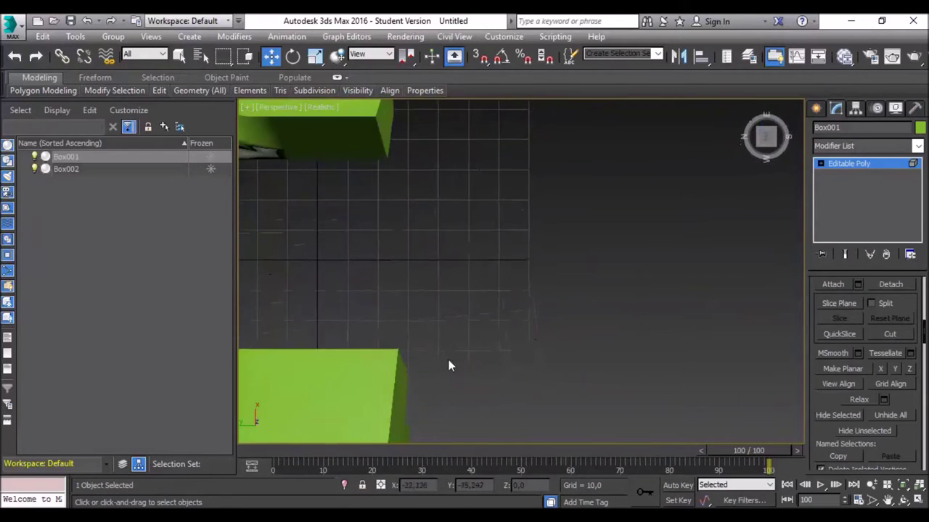
pyautogui.moveTo(504, 396); pyautogui.dragTo(608, 276, button='middle')
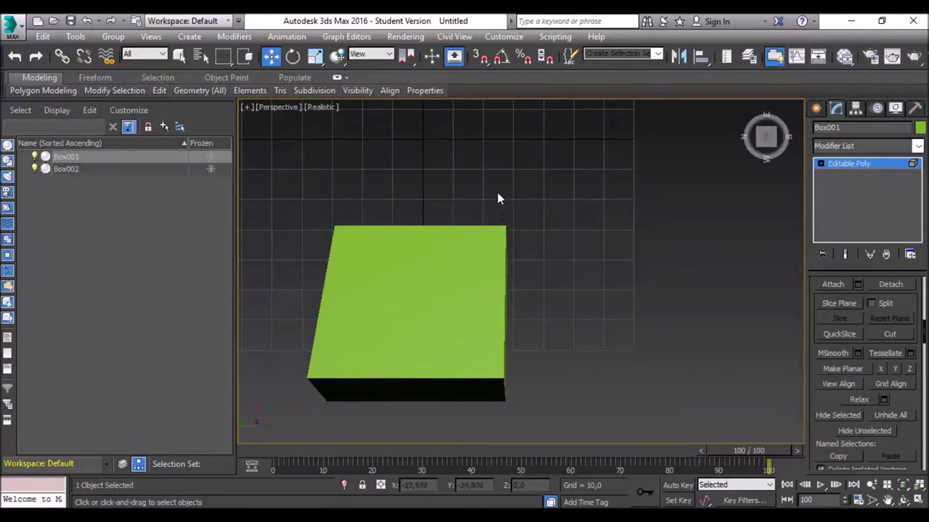
pyautogui.moveTo(496, 190); pyautogui.dragTo(564, 435)
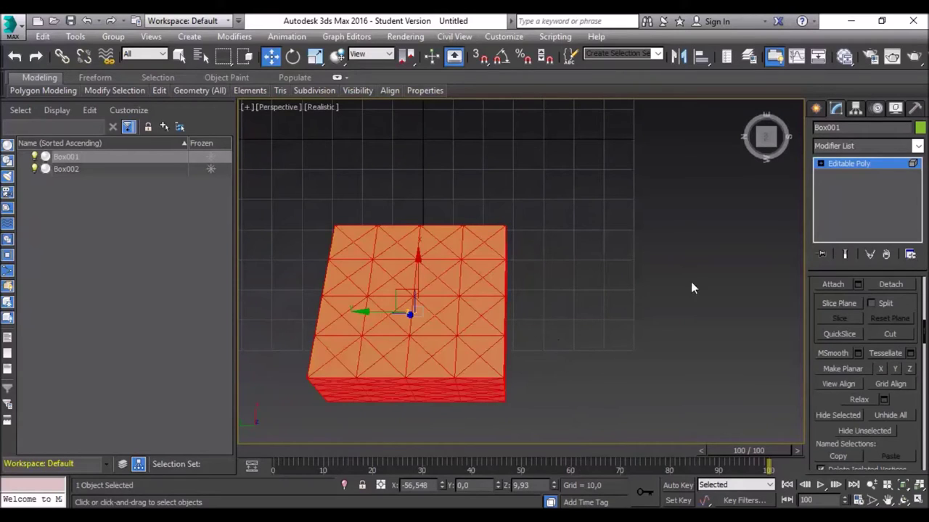
pyautogui.click(673, 333)
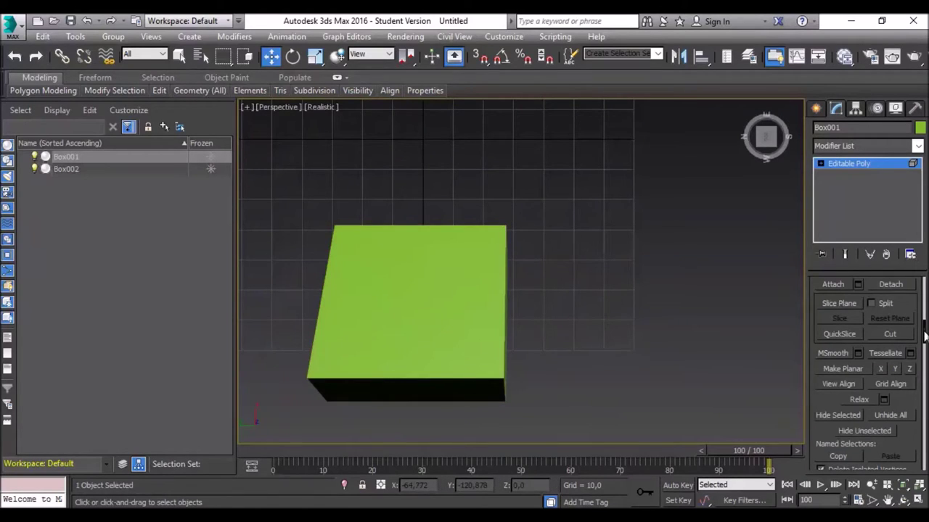
pyautogui.moveTo(924, 335); pyautogui.dragTo(924, 279)
pyautogui.click(900, 301)
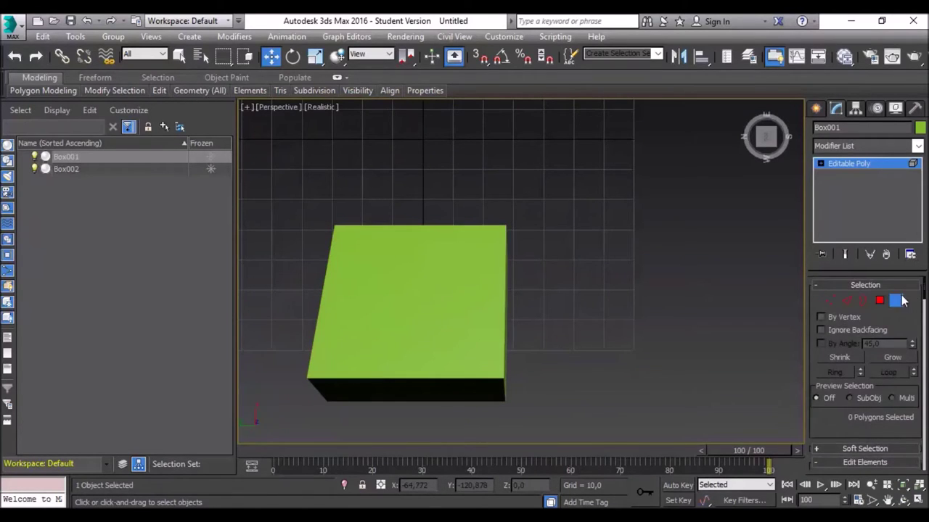
# Select the 112 end polygons in Polygon mode and pull them outward and upward
pyautogui.click(879, 301)
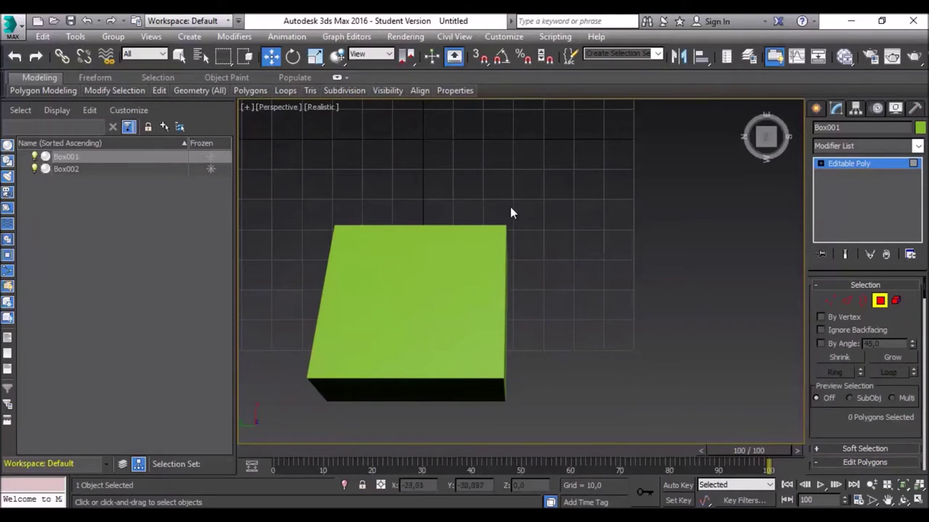
pyautogui.moveTo(549, 409); pyautogui.dragTo(570, 427)
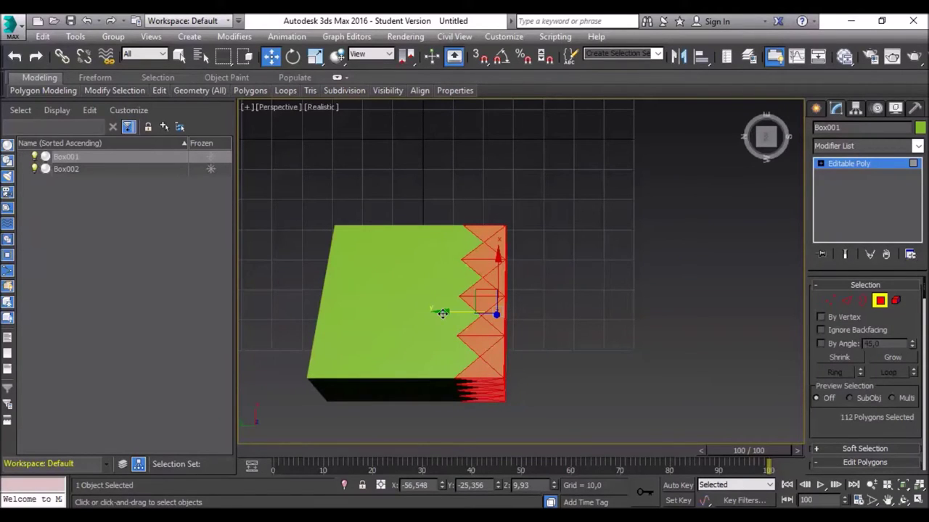
pyautogui.moveTo(443, 313); pyautogui.dragTo(500, 314)
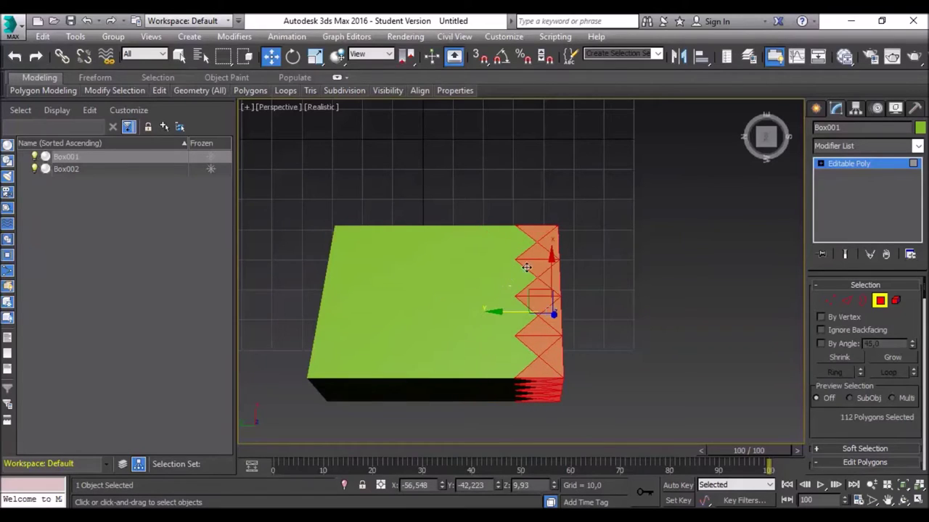
pyautogui.moveTo(558, 256)
pyautogui.mouseDown()
pyautogui.moveTo(544, 234)
pyautogui.moveTo(534, 236)
pyautogui.mouseUp()
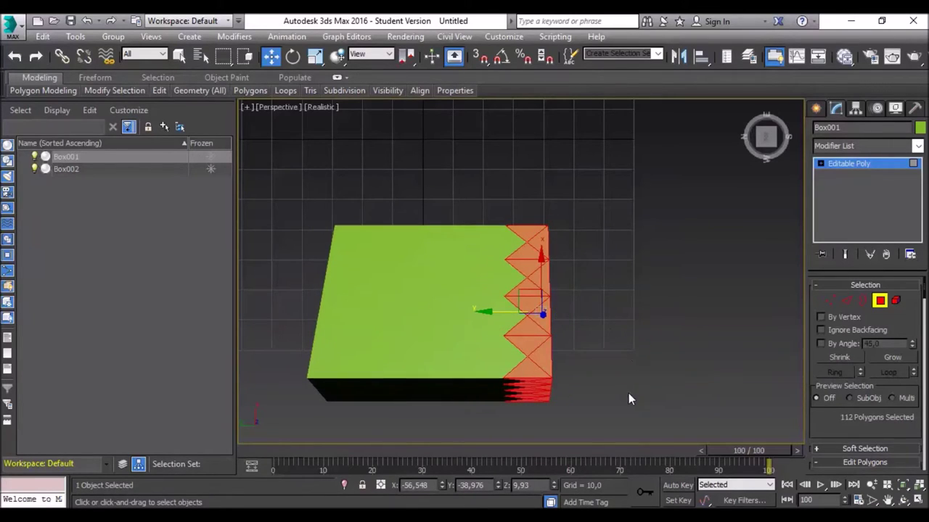
pyautogui.moveTo(628, 393); pyautogui.dragTo(624, 328, button='middle')
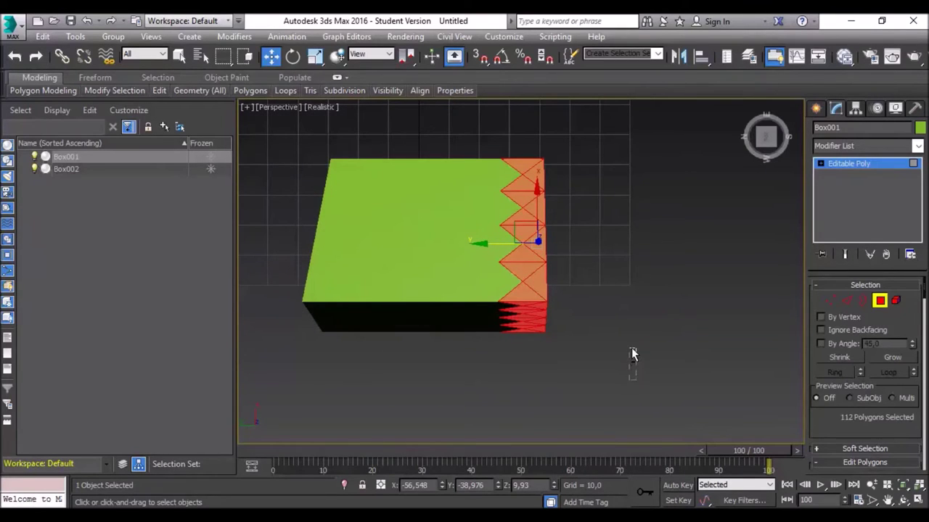
pyautogui.keyDown('alt'); pyautogui.moveTo(641, 343); pyautogui.dragTo(559, 261, button='middle'); pyautogui.keyUp('alt')
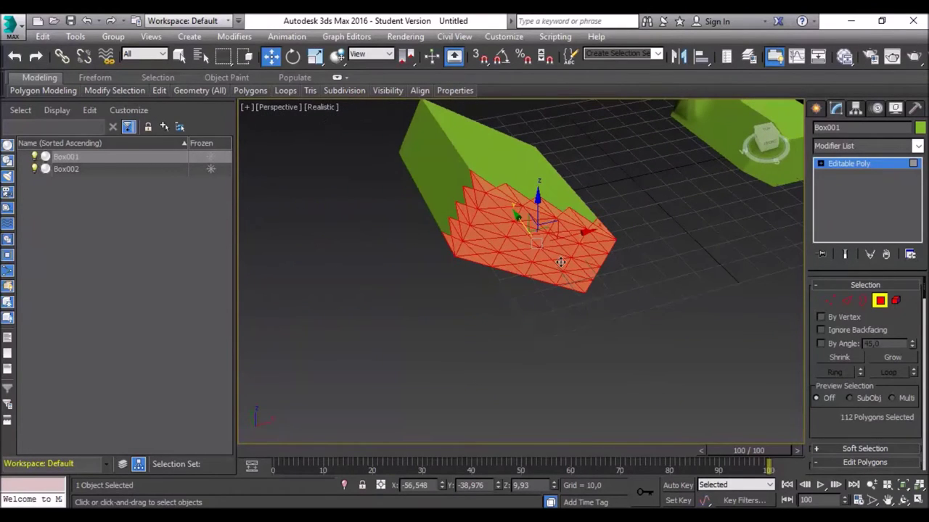
pyautogui.moveTo(540, 190)
pyautogui.mouseDown()
pyautogui.moveTo(548, 145)
pyautogui.moveTo(552, 153)
pyautogui.mouseUp()
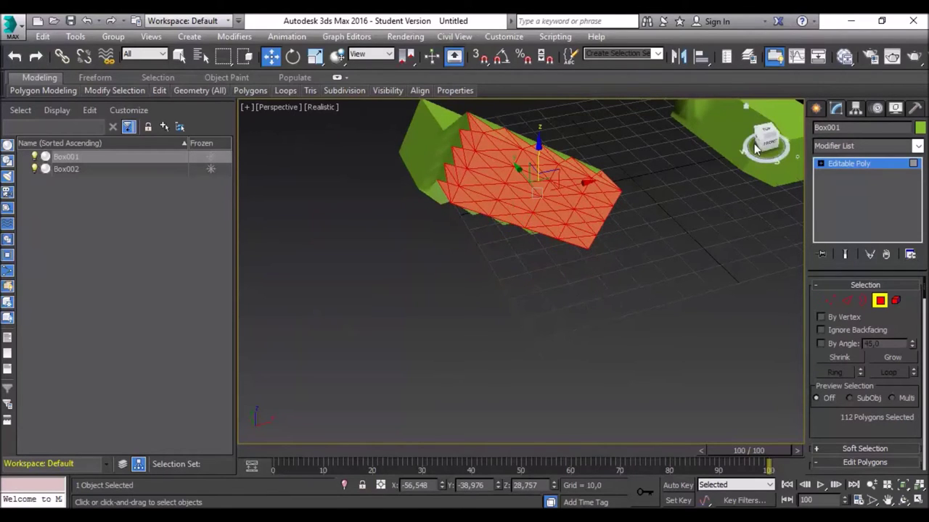
pyautogui.moveTo(764, 141); pyautogui.dragTo(755, 146)
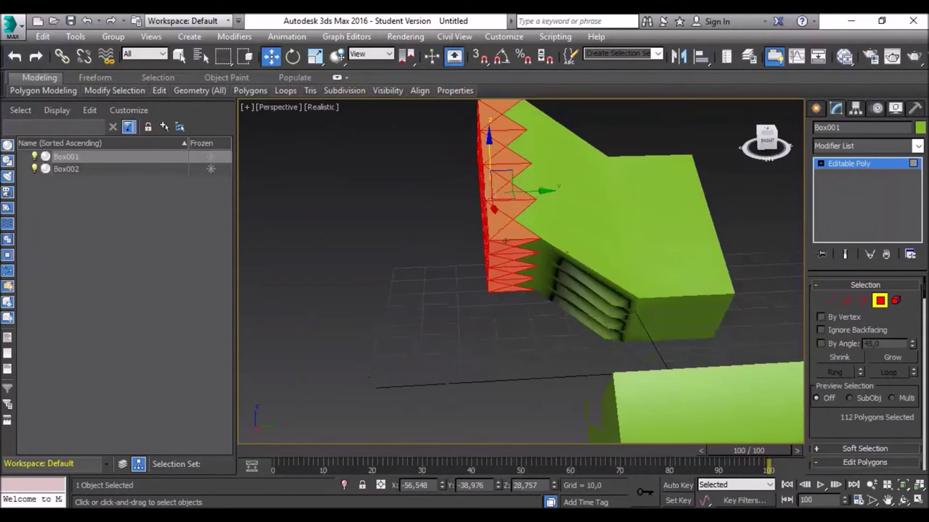
# Rotate the end polygons to angle the fold, then scale them down to a point
pyautogui.click(294, 58)
pyautogui.moveTo(442, 156)
pyautogui.mouseDown()
pyautogui.moveTo(550, 171)
pyautogui.moveTo(479, 153)
pyautogui.mouseUp()
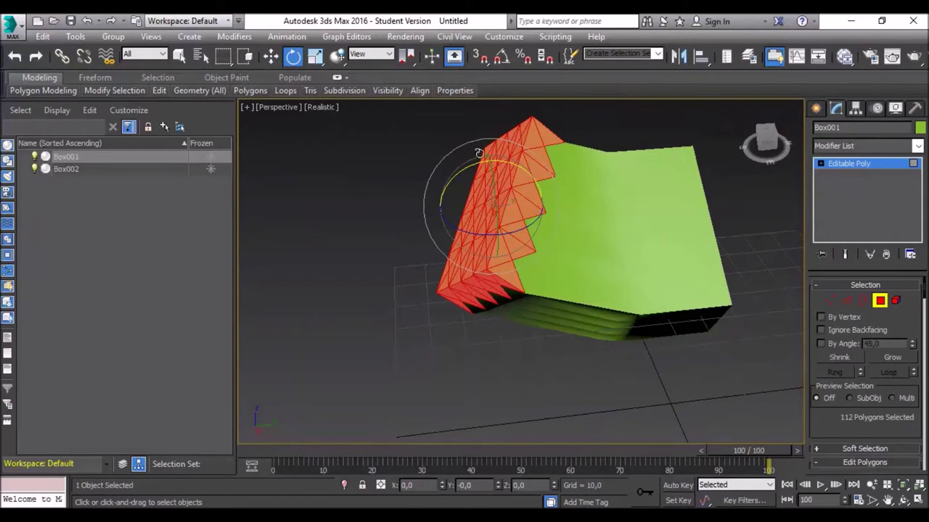
pyautogui.click(315, 57)
pyautogui.moveTo(494, 148)
pyautogui.mouseDown()
pyautogui.moveTo(492, 190)
pyautogui.moveTo(568, 405)
pyautogui.mouseUp()
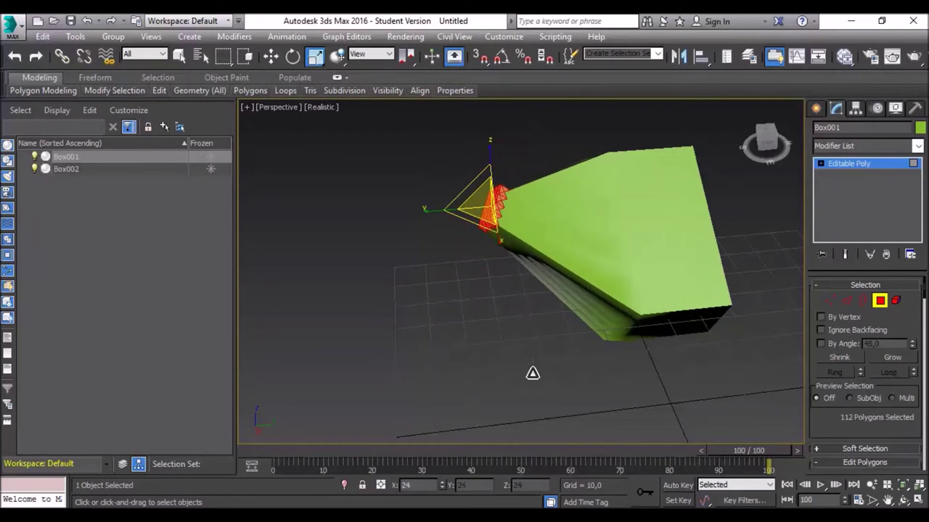
pyautogui.moveTo(767, 142); pyautogui.dragTo(733, 148)
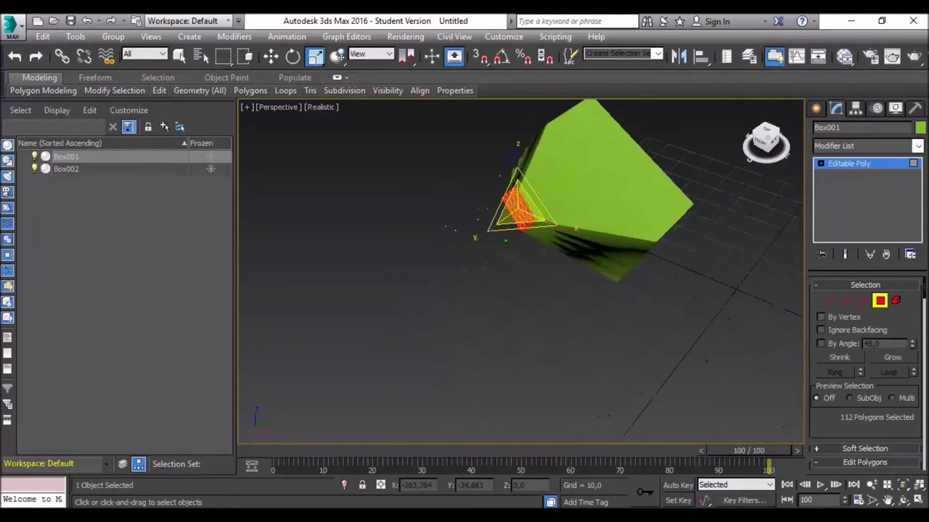
pyautogui.keyDown('alt'); pyautogui.moveTo(505, 241); pyautogui.dragTo(712, 264, button='middle'); pyautogui.keyUp('alt')
pyautogui.click(711, 264)
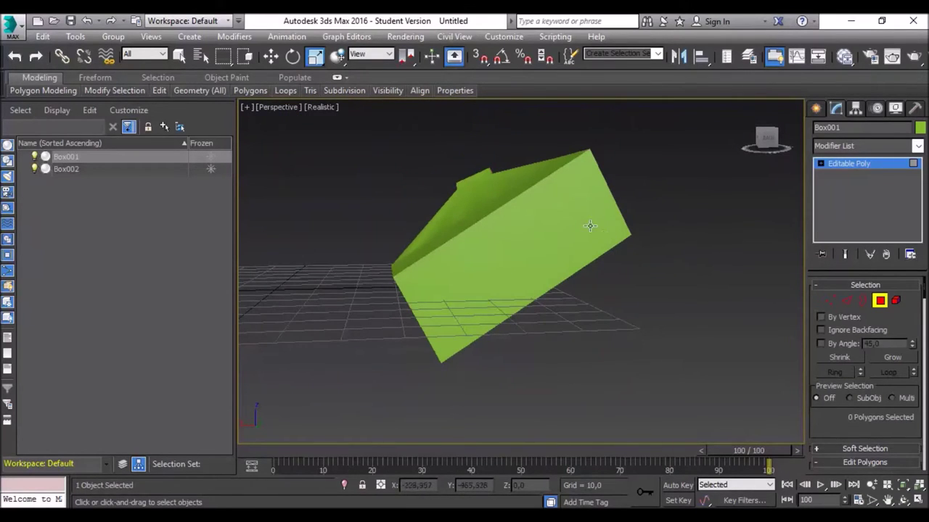
# Reshape a single polygon at the box's top corner, then deselect it
pyautogui.click(577, 202)
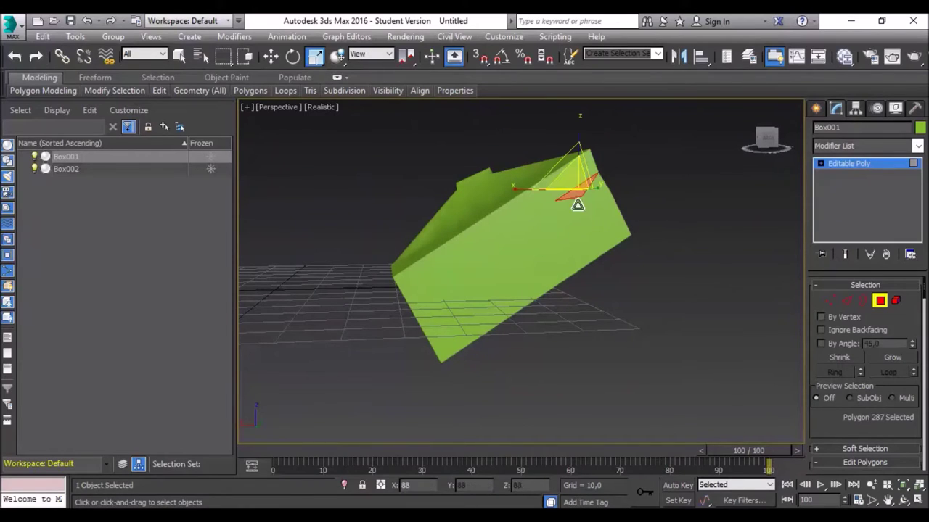
pyautogui.moveTo(590, 172); pyautogui.dragTo(589, 196)
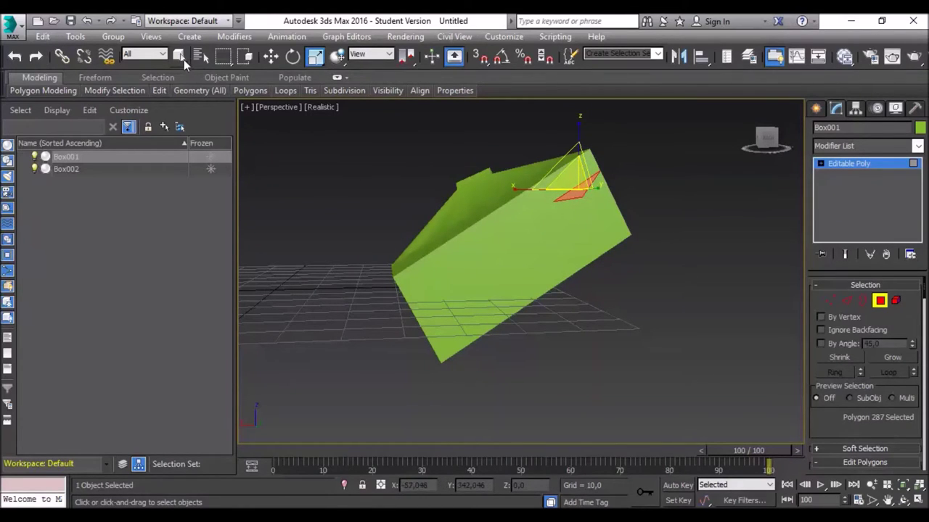
pyautogui.click(271, 64)
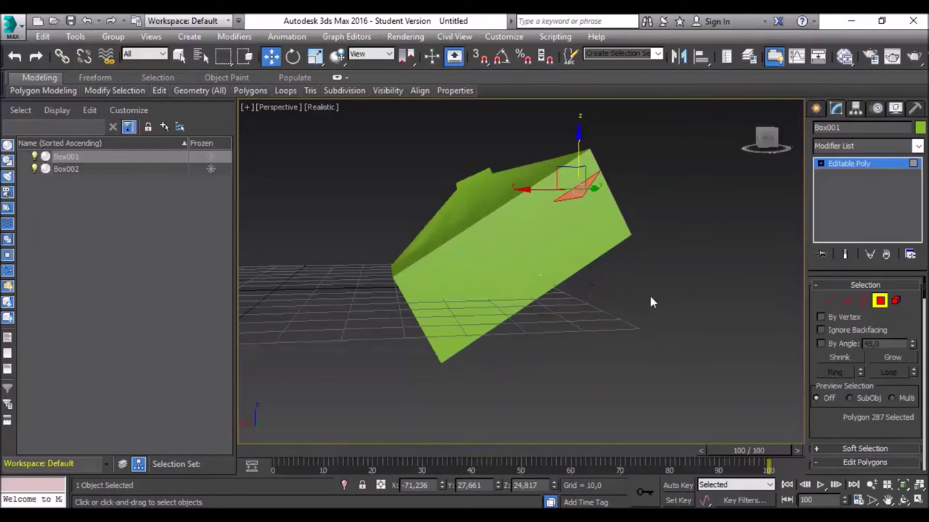
pyautogui.click(431, 382)
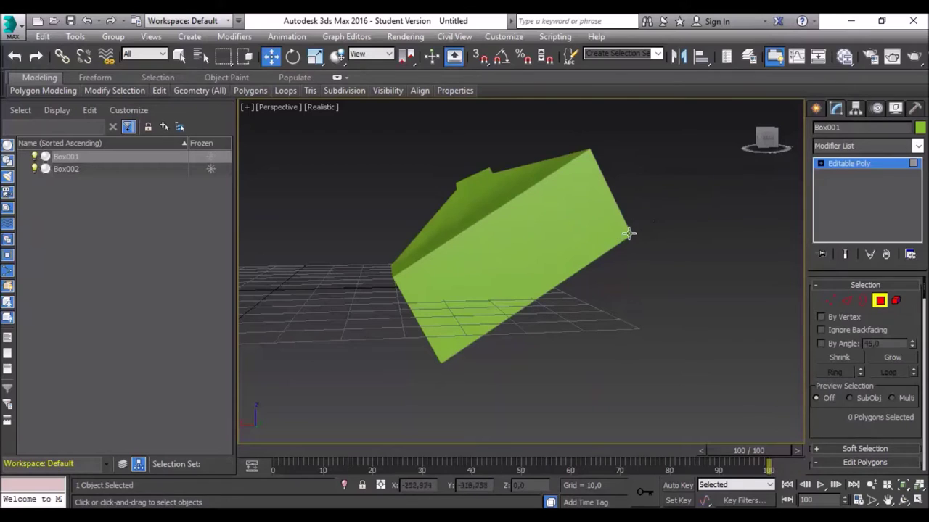
# Select nine scattered zig-zag triangles across the box face
pyautogui.click(586, 217)
pyautogui.keyDown('ctrl'); pyautogui.click(540, 194); pyautogui.keyUp('ctrl')
pyautogui.keyDown('ctrl'); pyautogui.click(574, 221); pyautogui.keyUp('ctrl')
pyautogui.keyDown('ctrl'); pyautogui.click(464, 305); pyautogui.keyUp('ctrl')
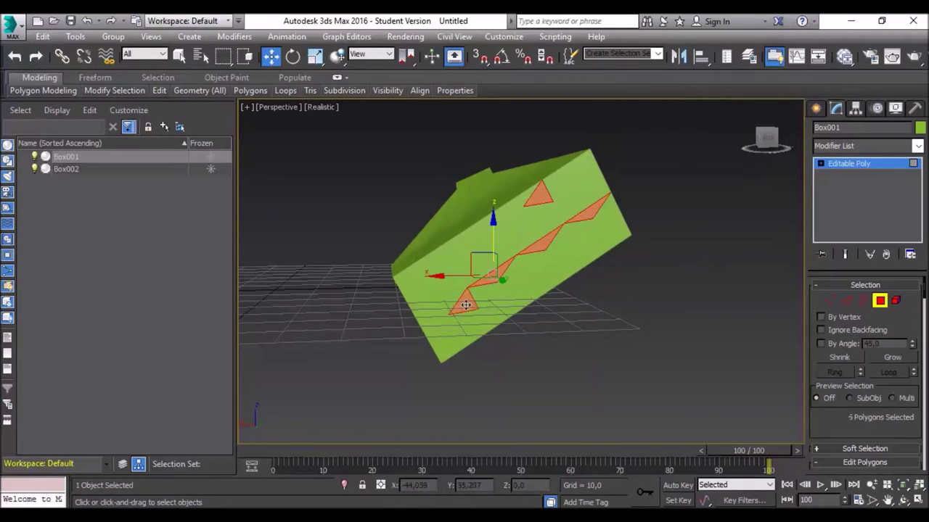
pyautogui.keyDown('ctrl'); pyautogui.click(507, 218); pyautogui.keyUp('ctrl')
pyautogui.keyDown('ctrl'); pyautogui.click(424, 284); pyautogui.keyUp('ctrl')
pyautogui.keyDown('ctrl'); pyautogui.click(445, 270); pyautogui.keyUp('ctrl')
pyautogui.keyDown('ctrl'); pyautogui.click(521, 287); pyautogui.keyUp('ctrl')
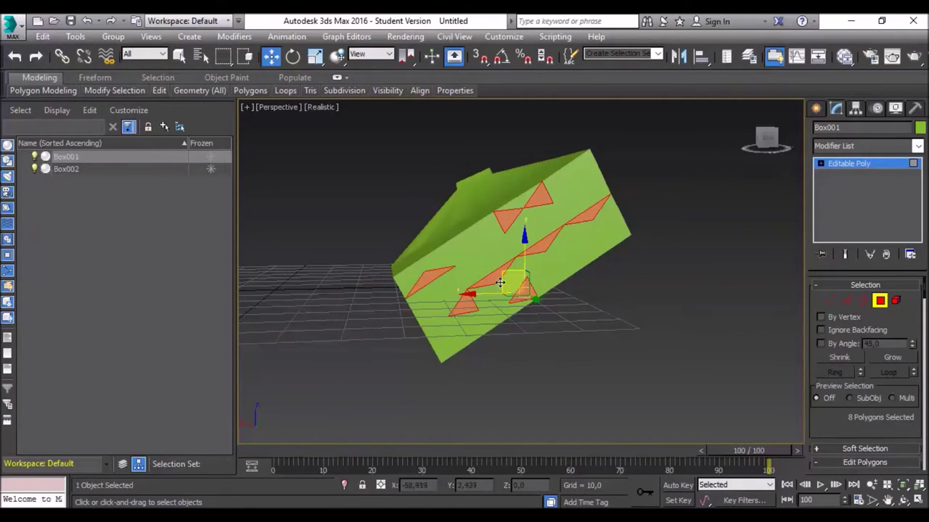
pyautogui.keyDown('ctrl'); pyautogui.click(475, 238); pyautogui.keyUp('ctrl')
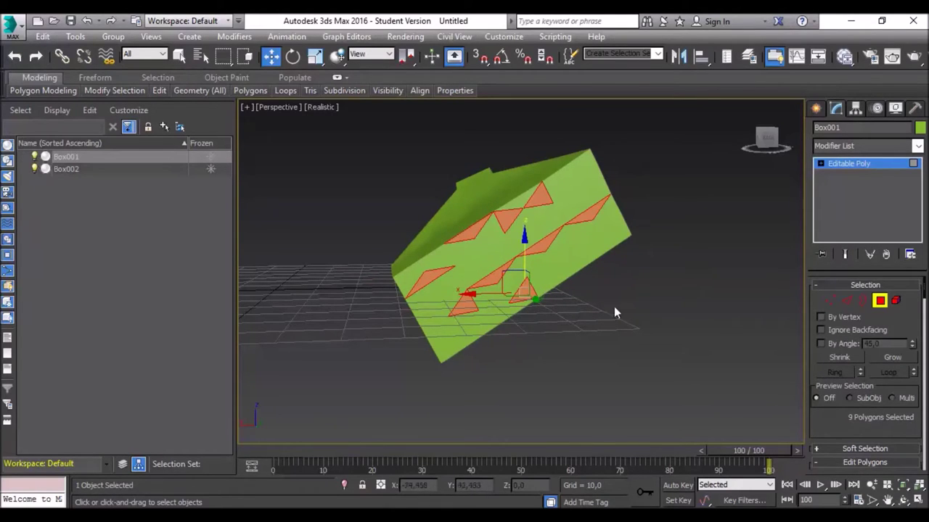
# Pull the nine selected triangles outward along the Y axis into jagged spikes
pyautogui.moveTo(767, 138)
pyautogui.mouseDown()
pyautogui.moveTo(769, 120)
pyautogui.moveTo(754, 313)
pyautogui.mouseUp()
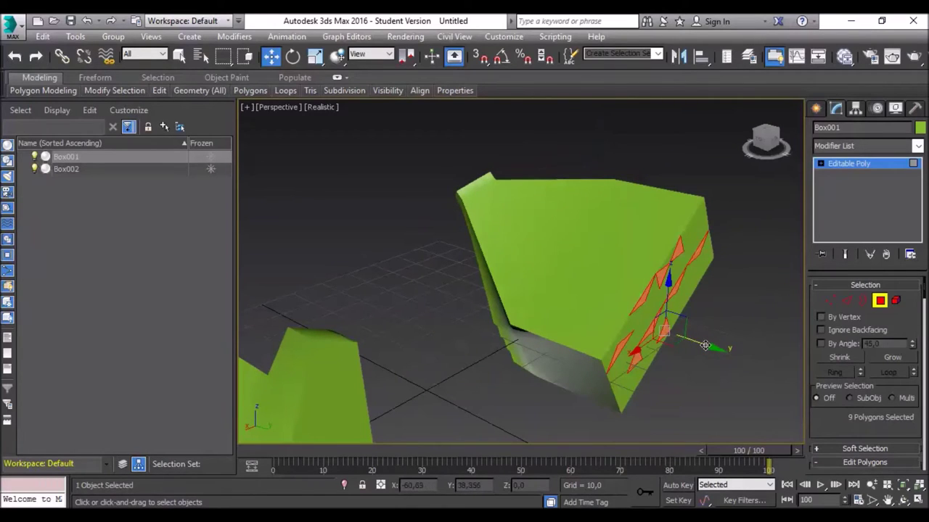
pyautogui.moveTo(705, 346); pyautogui.dragTo(770, 367)
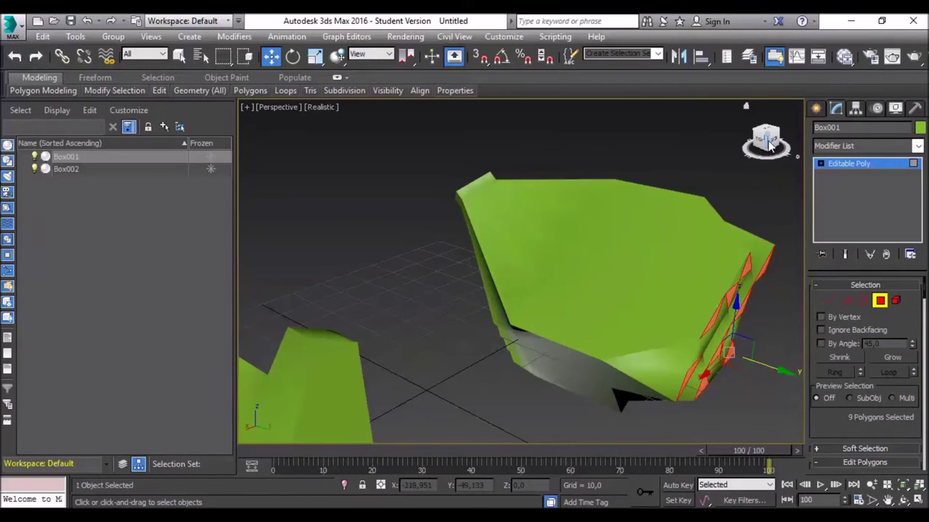
pyautogui.moveTo(766, 139); pyautogui.dragTo(769, 102)
pyautogui.moveTo(767, 138); pyautogui.dragTo(766, 138)
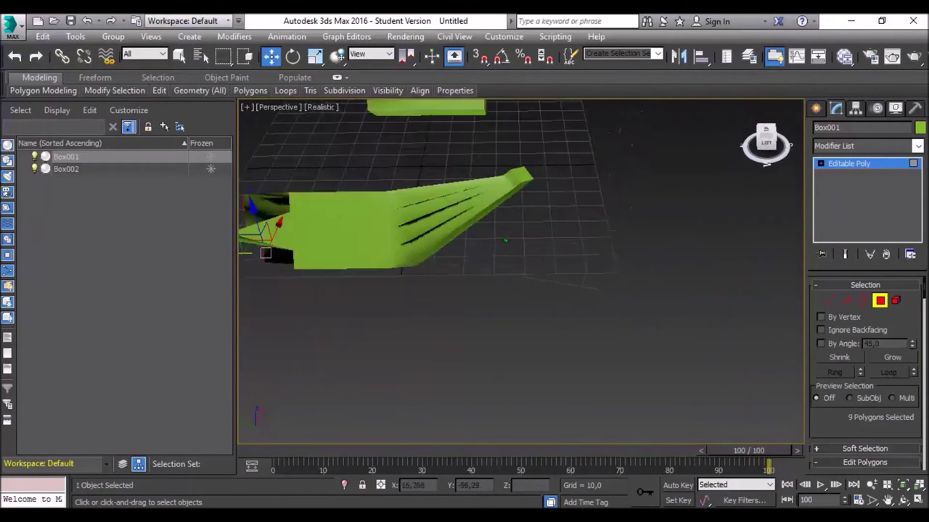
pyautogui.keyDown('alt'); pyautogui.moveTo(506, 241); pyautogui.dragTo(505, 241, button='middle'); pyautogui.keyUp('alt')
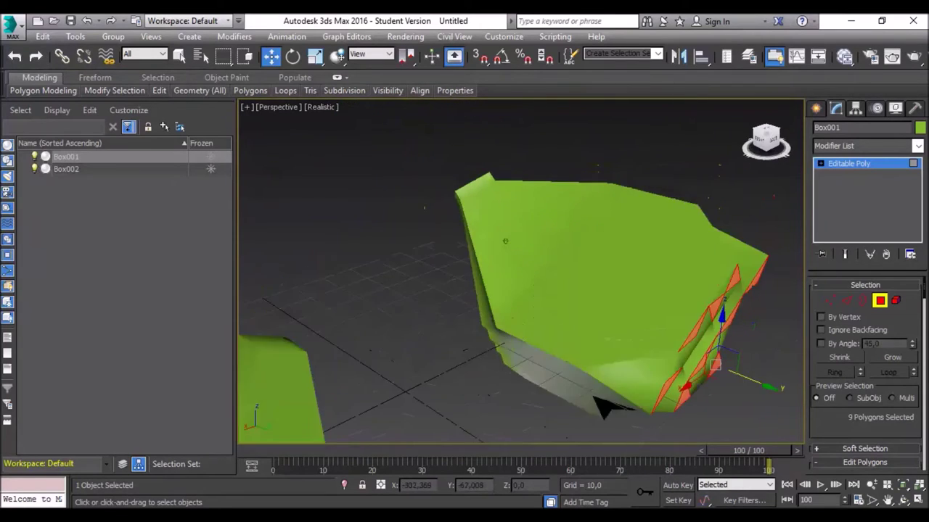
pyautogui.keyDown('alt'); pyautogui.moveTo(773, 227); pyautogui.dragTo(607, 292, button='middle'); pyautogui.keyUp('alt')
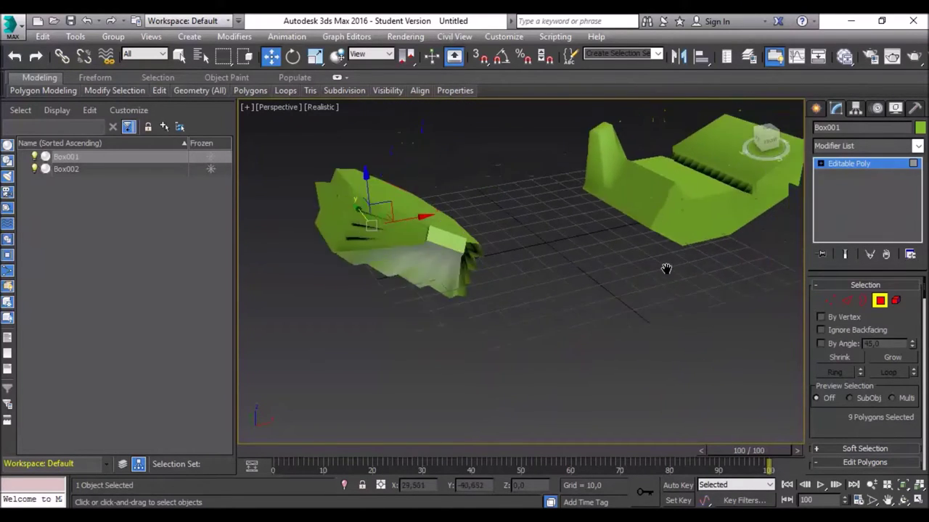
pyautogui.click(769, 148)
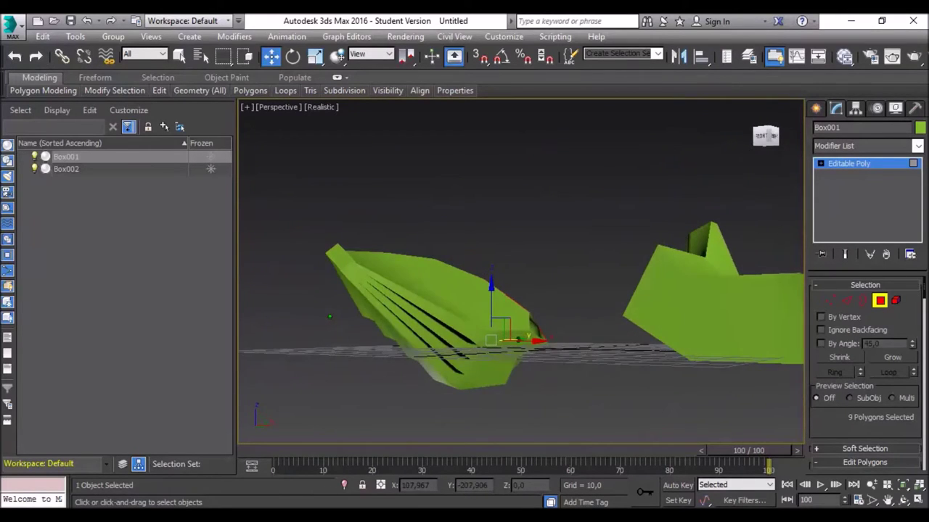
pyautogui.moveTo(766, 135); pyautogui.dragTo(769, 145)
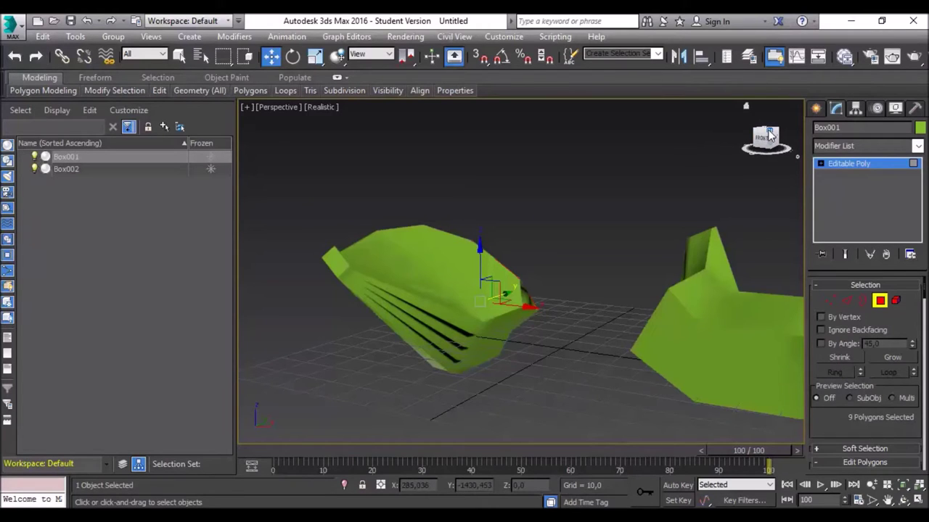
pyautogui.moveTo(766, 135); pyautogui.dragTo(754, 149)
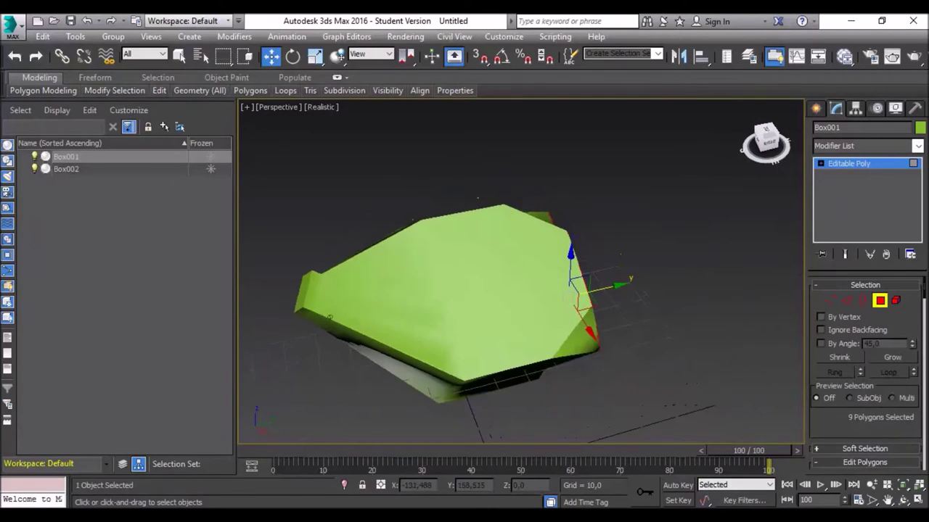
pyautogui.moveTo(762, 140)
pyautogui.mouseDown()
pyautogui.moveTo(764, 156)
pyautogui.moveTo(762, 145)
pyautogui.mouseUp()
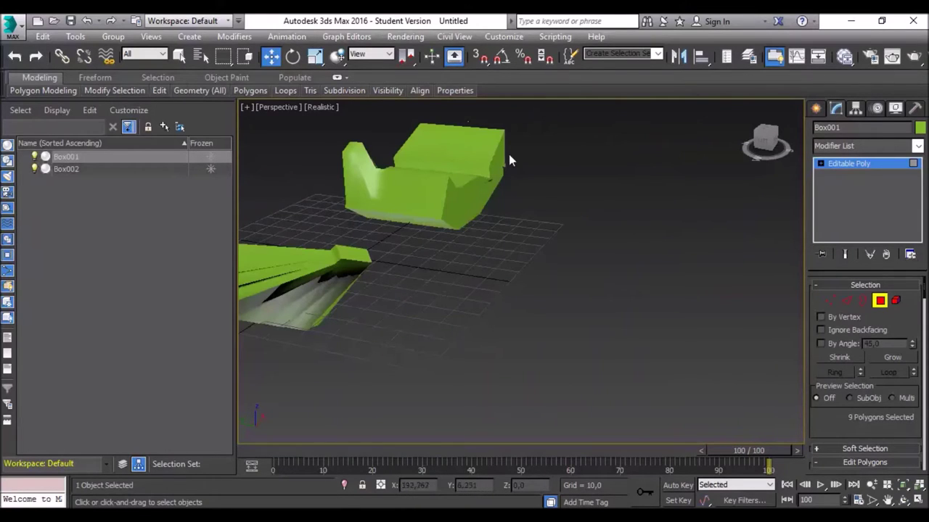
pyautogui.moveTo(766, 139); pyautogui.dragTo(767, 149)
pyautogui.keyDown('alt'); pyautogui.moveTo(329, 317); pyautogui.dragTo(329, 316, button='middle'); pyautogui.keyUp('alt')
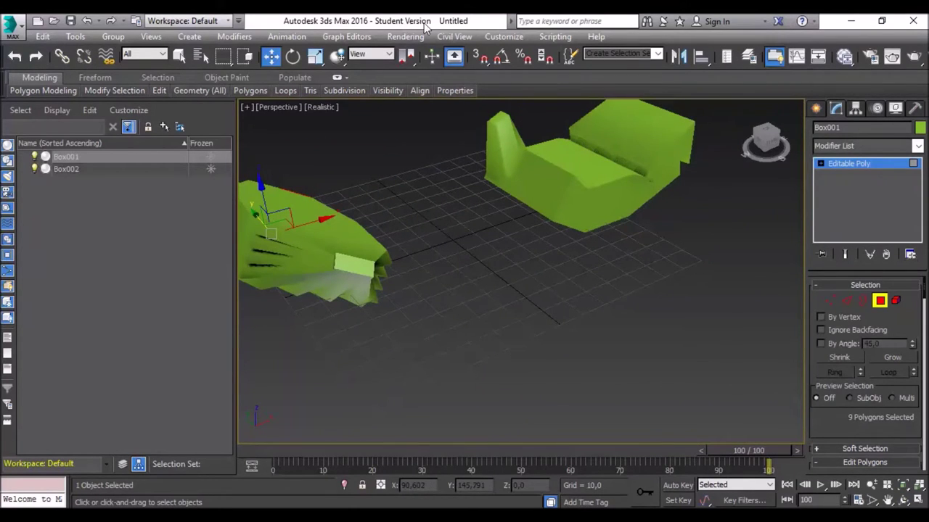
pyautogui.scroll(-3, 551, 263)
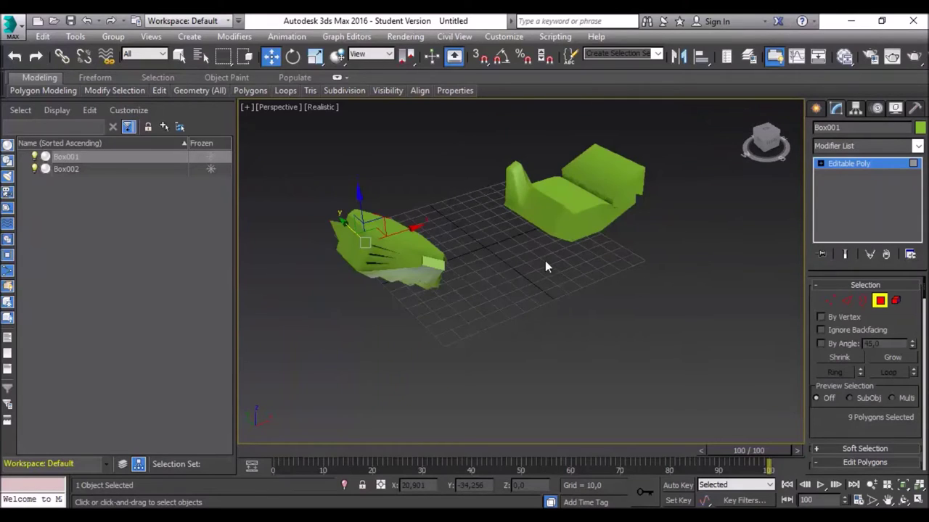
pyautogui.scroll(3, 528, 267)
pyautogui.scroll(-3, 528, 267)
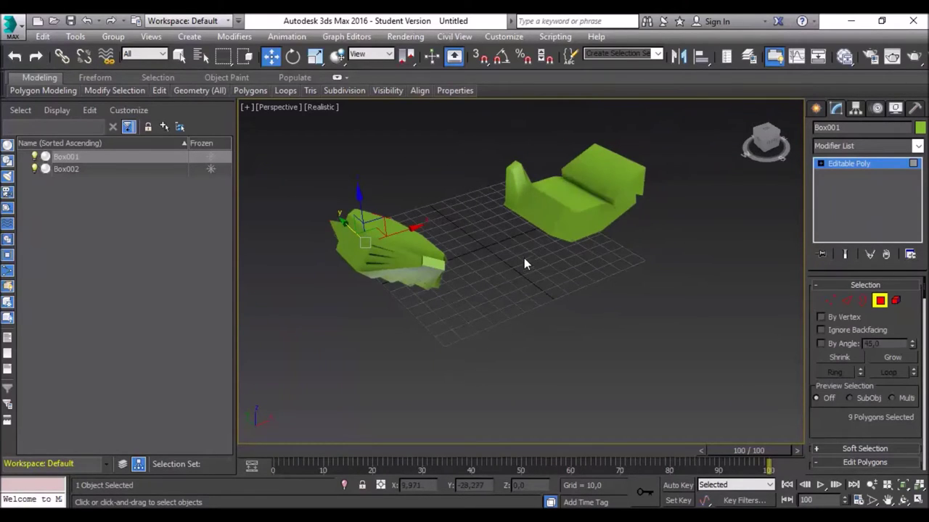
pyautogui.scroll(-3, 520, 253)
pyautogui.scroll(3, 520, 253)
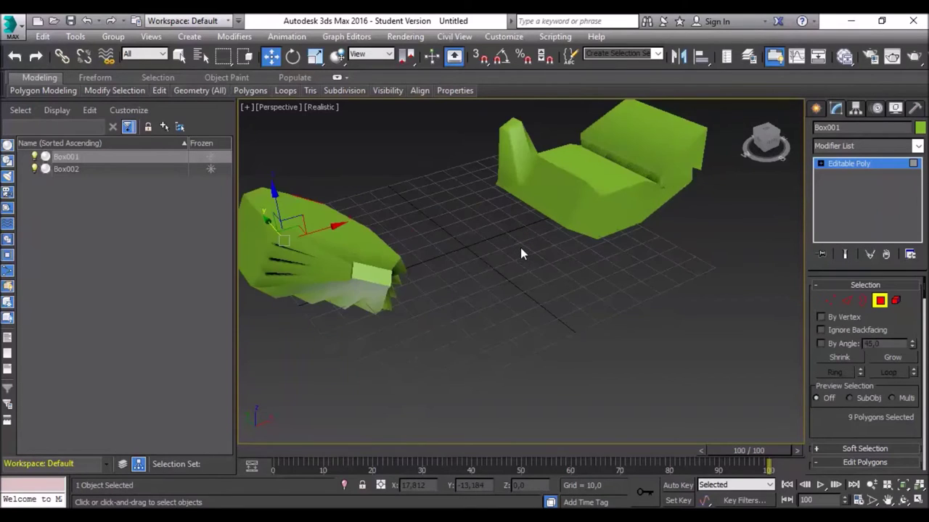
pyautogui.scroll(2, 520, 253)
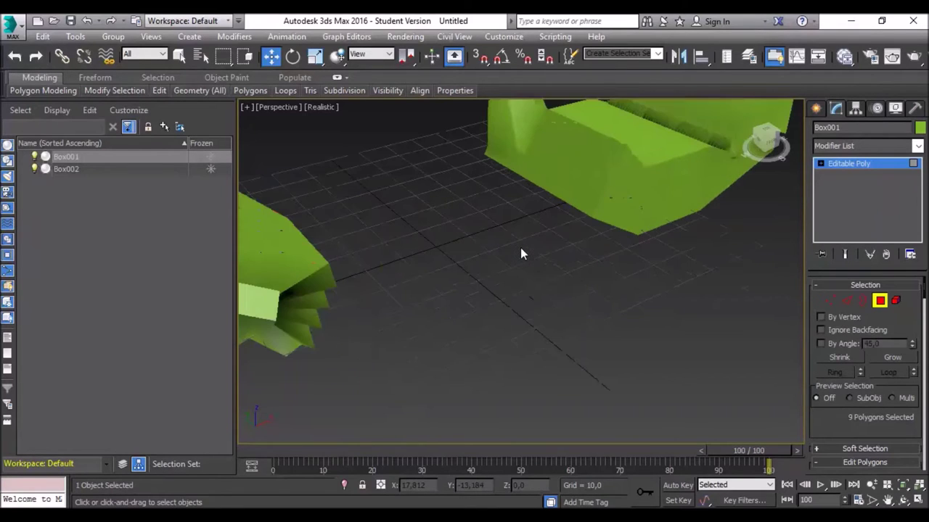
pyautogui.click(766, 132)
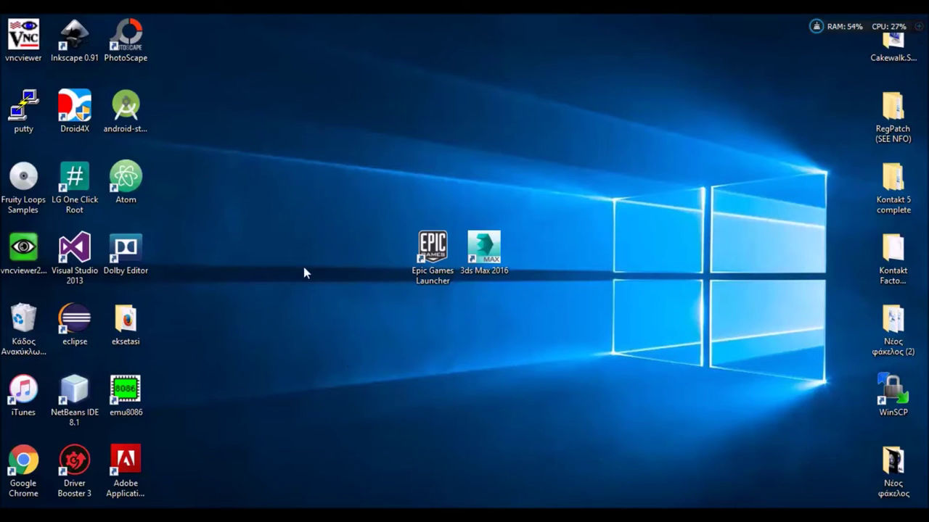
# Select the Epic Games Launcher shortcut on the Windows desktop
pyautogui.click(431, 242)
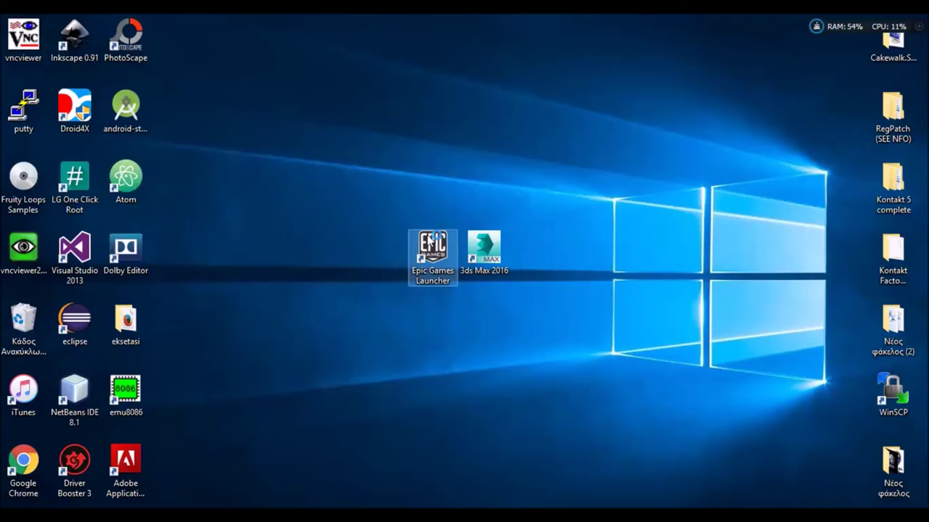
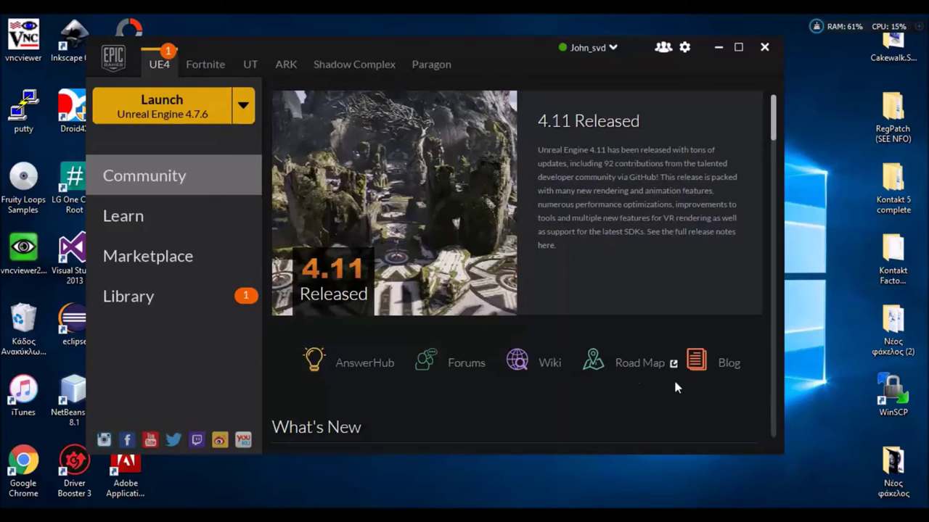
# Go to the launcher's Learn page of tutorials and samples
pyautogui.scroll(-2, 775, 146)
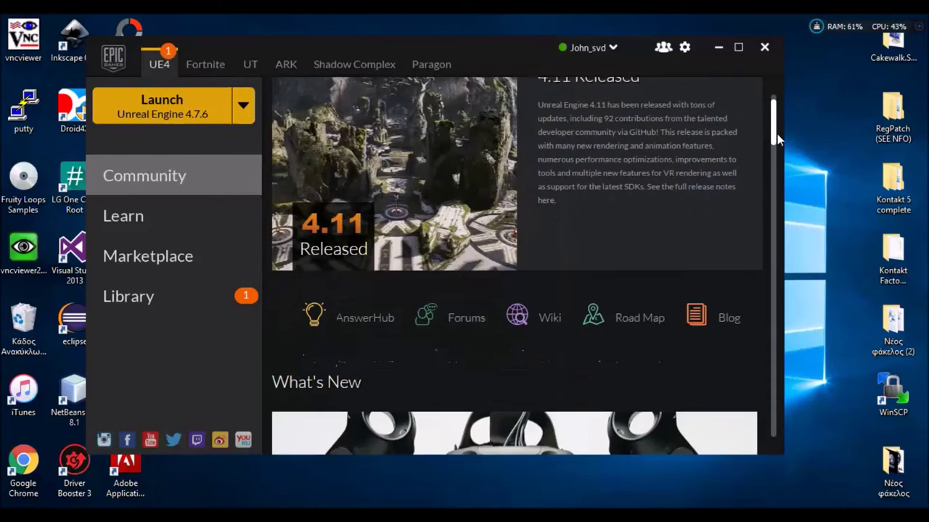
pyautogui.scroll(-3, 780, 161)
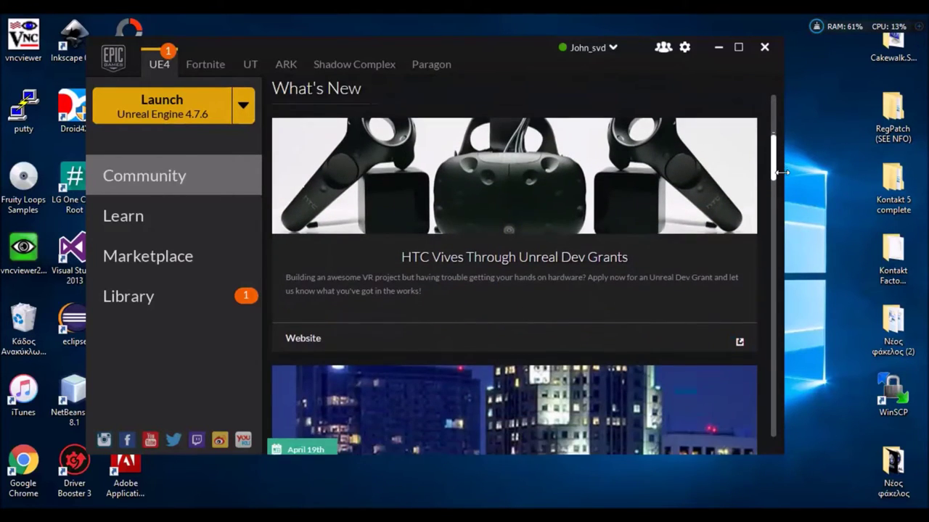
pyautogui.scroll(-2, 783, 187)
pyautogui.scroll(-2, 783, 187)
pyautogui.scroll(-2, 783, 196)
pyautogui.scroll(-1, 785, 211)
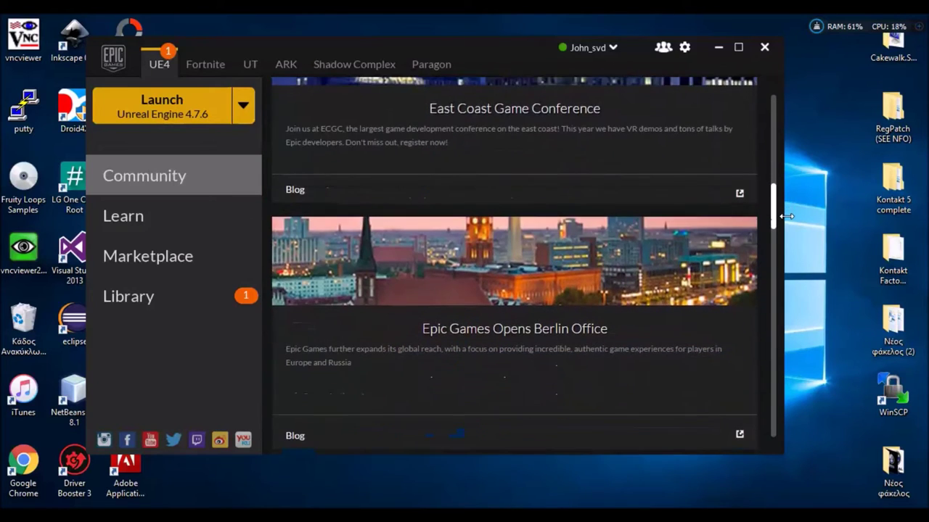
pyautogui.scroll(-1, 787, 225)
pyautogui.scroll(-2, 787, 232)
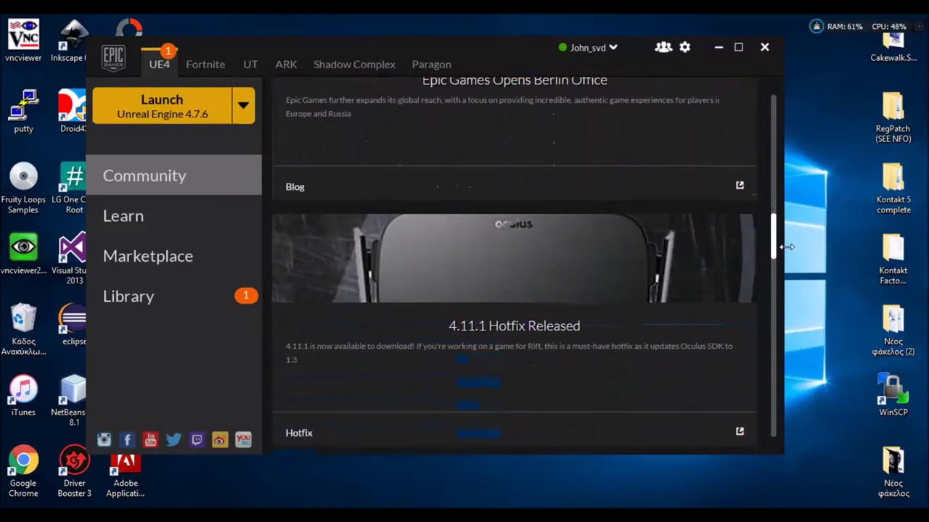
pyautogui.scroll(-1, 787, 247)
pyautogui.scroll(-1, 787, 251)
pyautogui.scroll(-1, 782, 254)
pyautogui.scroll(-1, 776, 254)
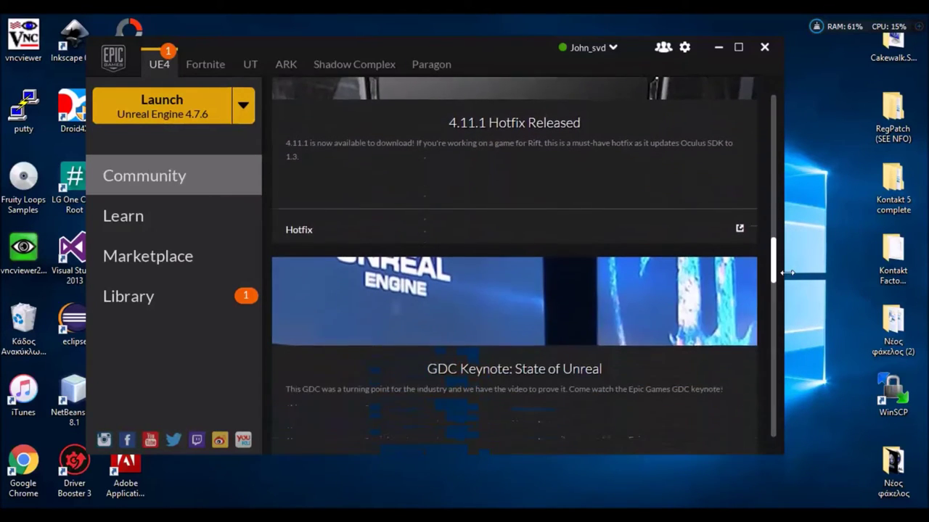
pyautogui.scroll(-1, 788, 283)
pyautogui.scroll(-1, 790, 290)
pyautogui.scroll(-2, 795, 301)
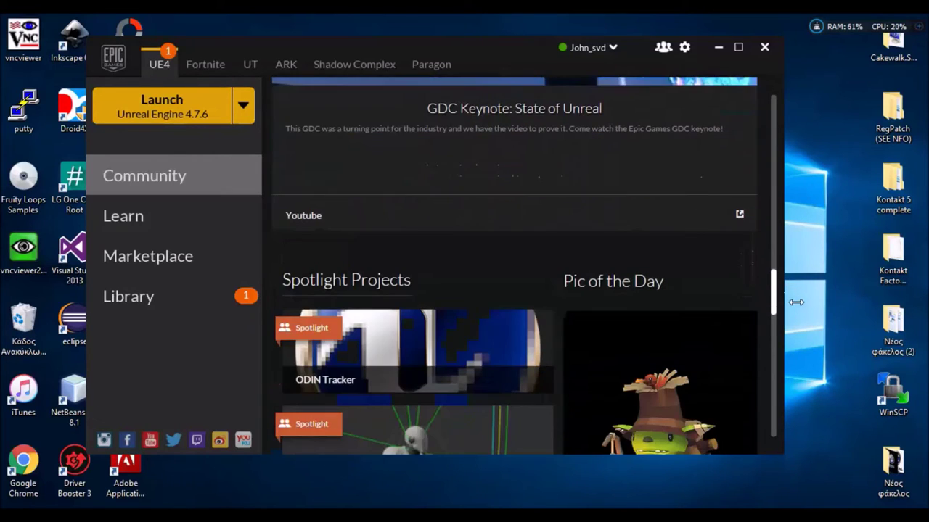
pyautogui.scroll(-2, 791, 305)
pyautogui.scroll(-2, 653, 291)
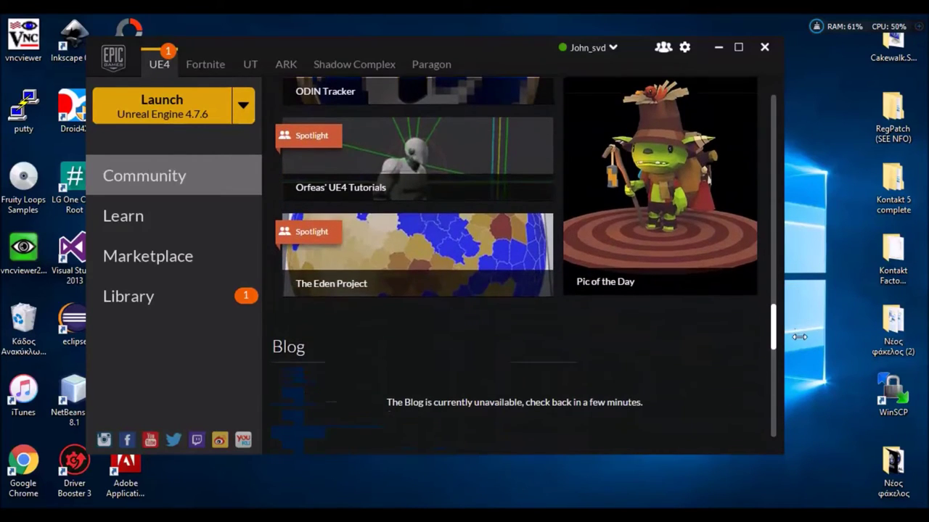
pyautogui.click(174, 217)
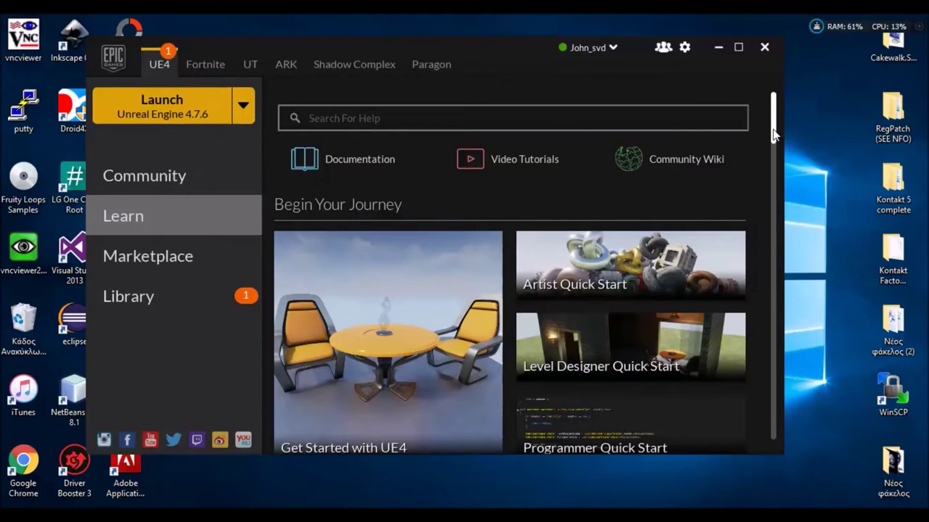
# Scroll the Learn page down past the feature samples to Gameplay Concept Examples
pyautogui.moveTo(774, 133); pyautogui.dragTo(774, 145)
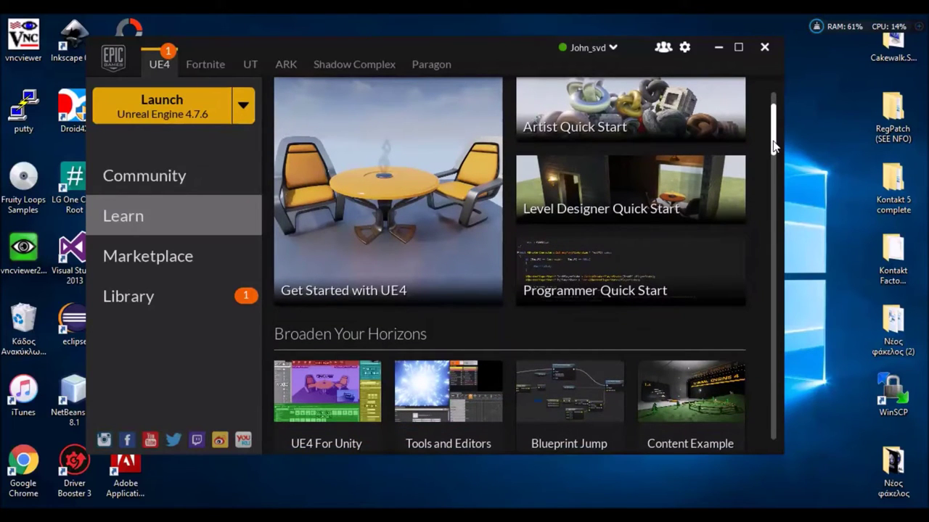
pyautogui.moveTo(773, 145); pyautogui.dragTo(774, 160)
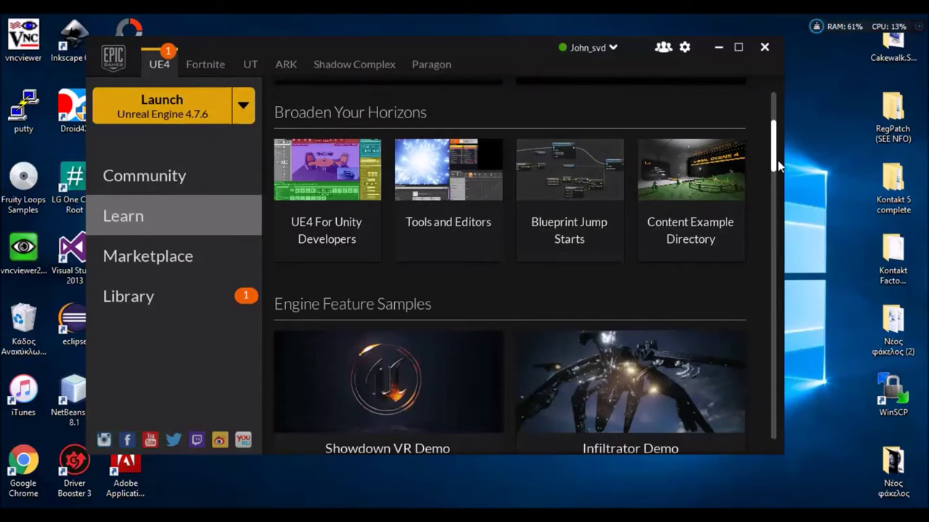
pyautogui.scroll(-5, 777, 160)
pyautogui.moveTo(773, 174); pyautogui.dragTo(772, 194)
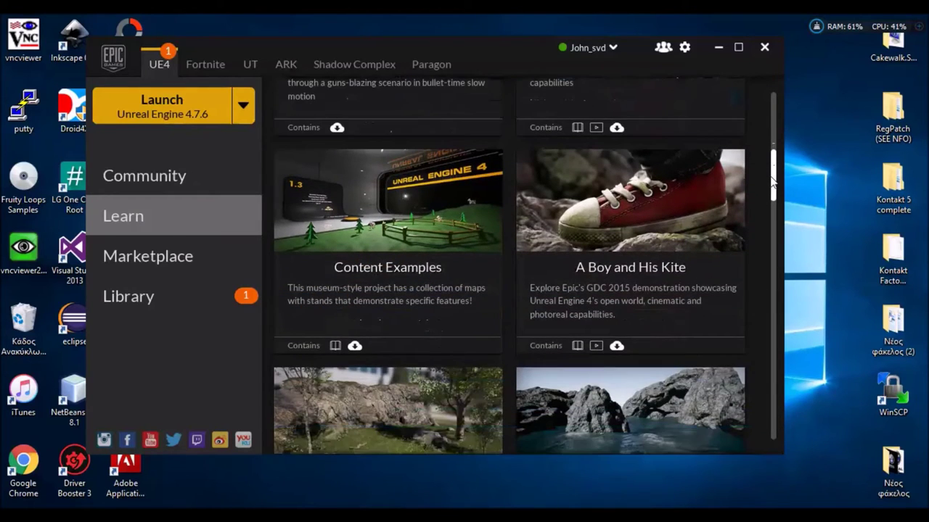
pyautogui.moveTo(772, 195); pyautogui.dragTo(769, 260)
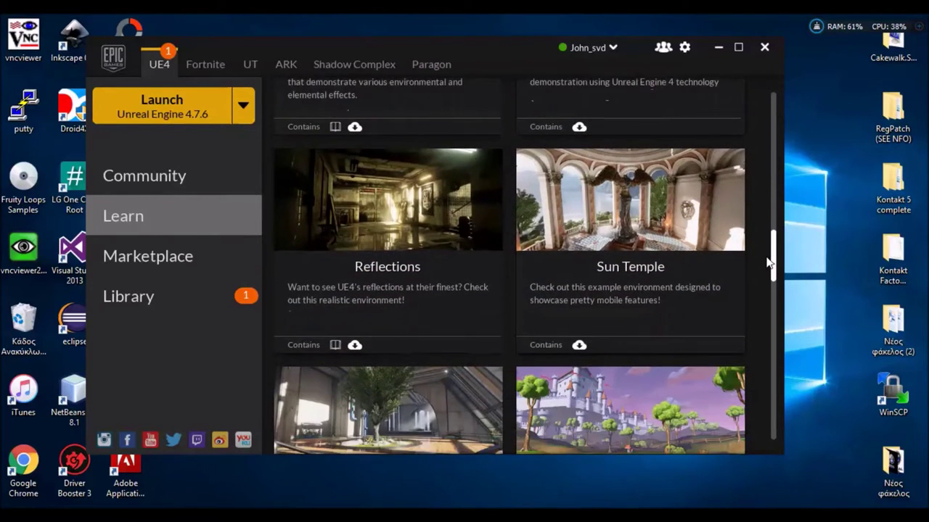
pyautogui.moveTo(769, 259); pyautogui.dragTo(761, 267)
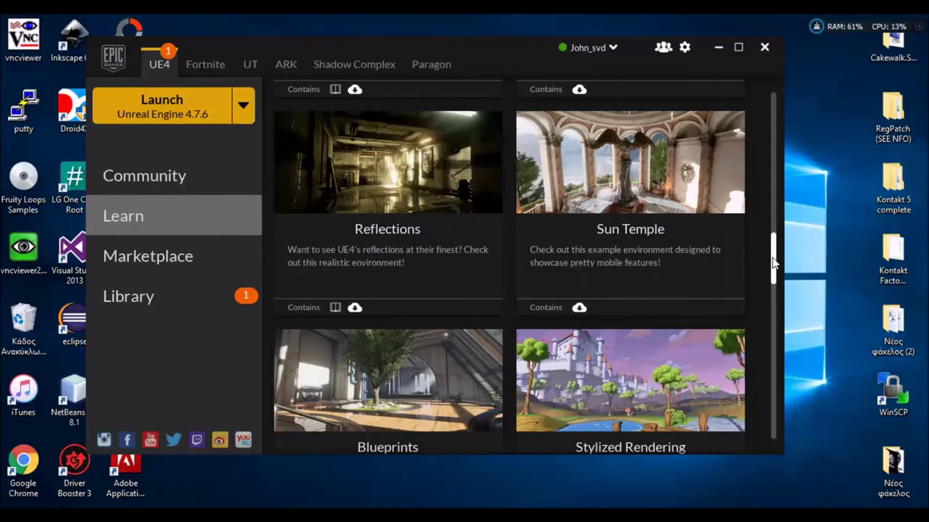
pyautogui.scroll(-1, 774, 269)
pyautogui.moveTo(774, 269); pyautogui.dragTo(773, 285)
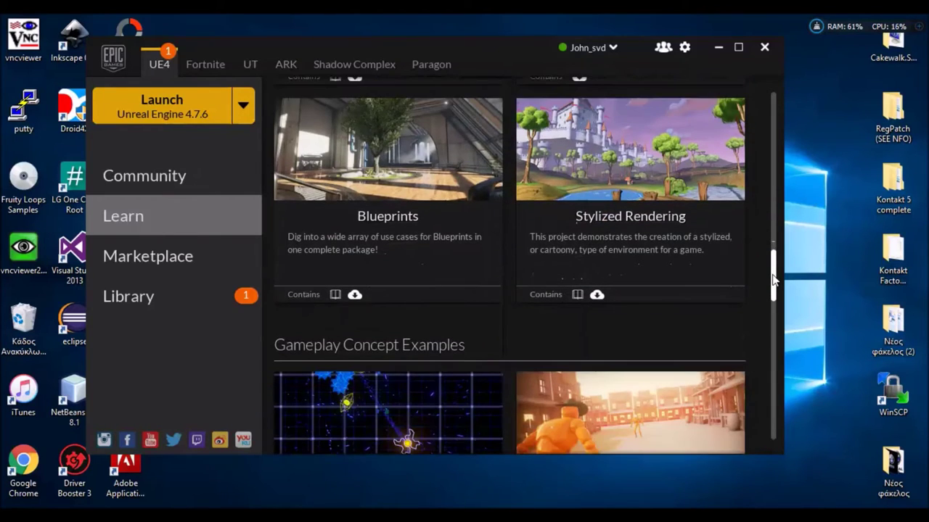
pyautogui.scroll(-3, 773, 283)
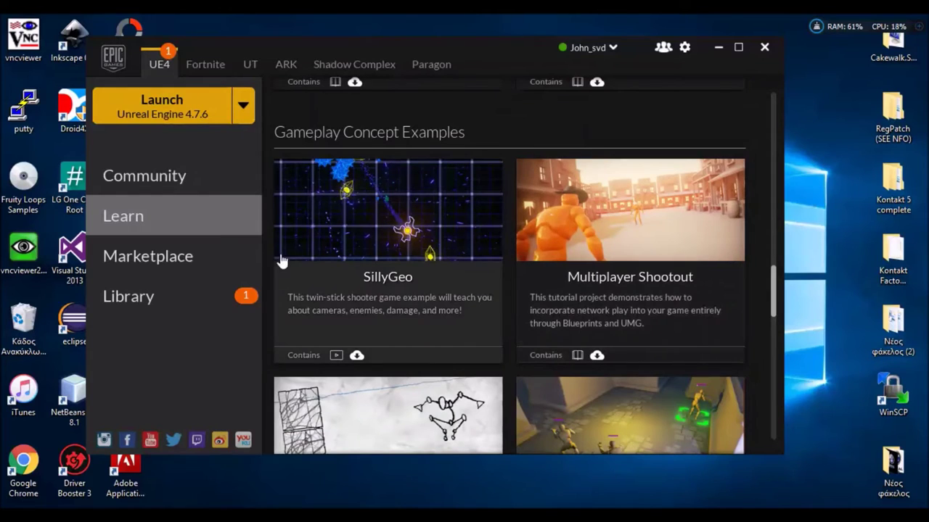
pyautogui.scroll(-5, 774, 284)
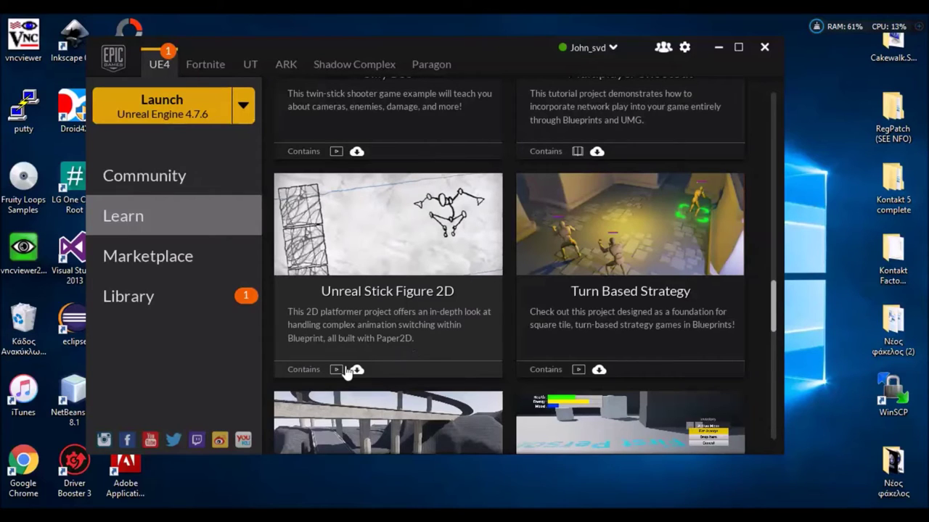
pyautogui.scroll(-1, 501, 275)
pyautogui.scroll(-3, 419, 201)
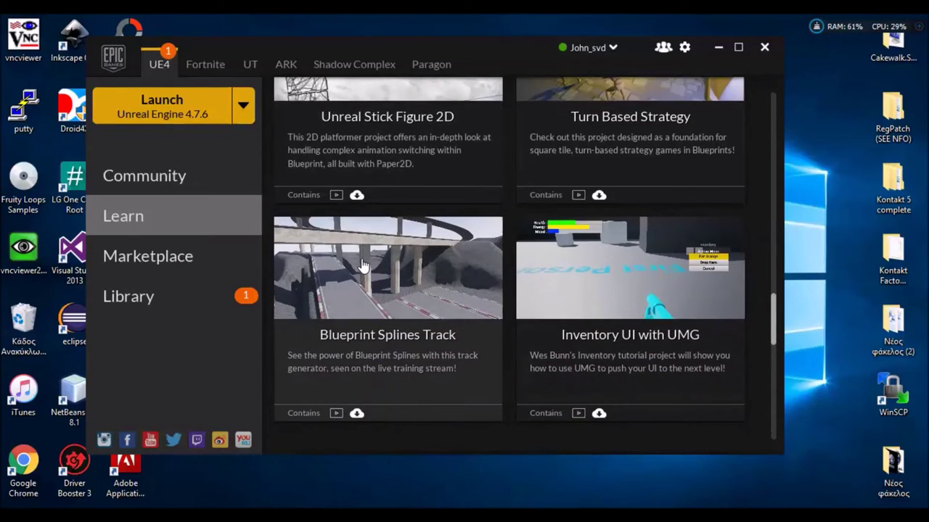
pyautogui.scroll(-1, 364, 275)
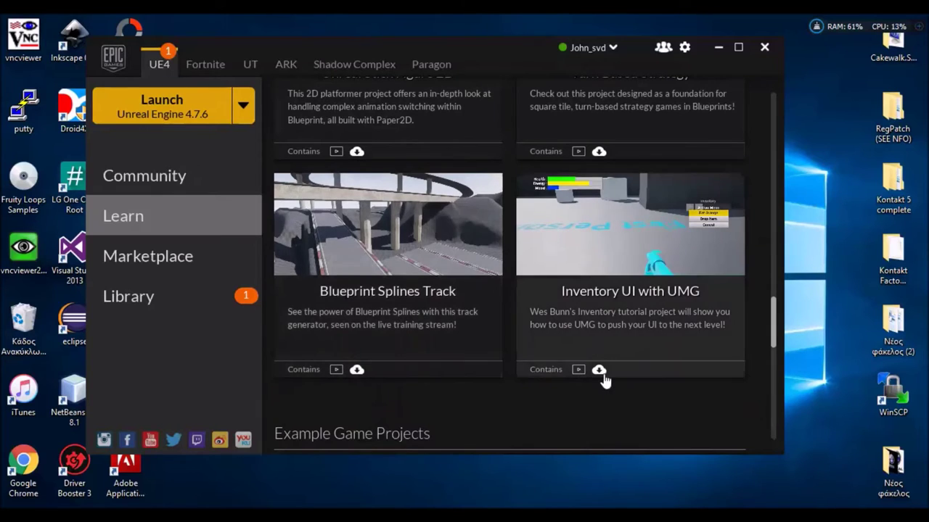
pyautogui.scroll(2, 715, 410)
pyautogui.scroll(-1, 715, 408)
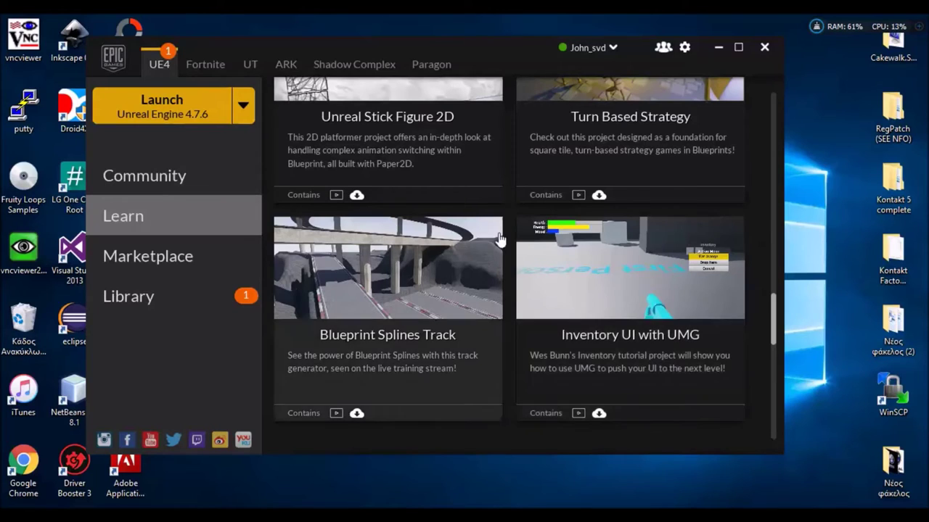
pyautogui.scroll(-2, 579, 296)
pyautogui.scroll(-2, 579, 296)
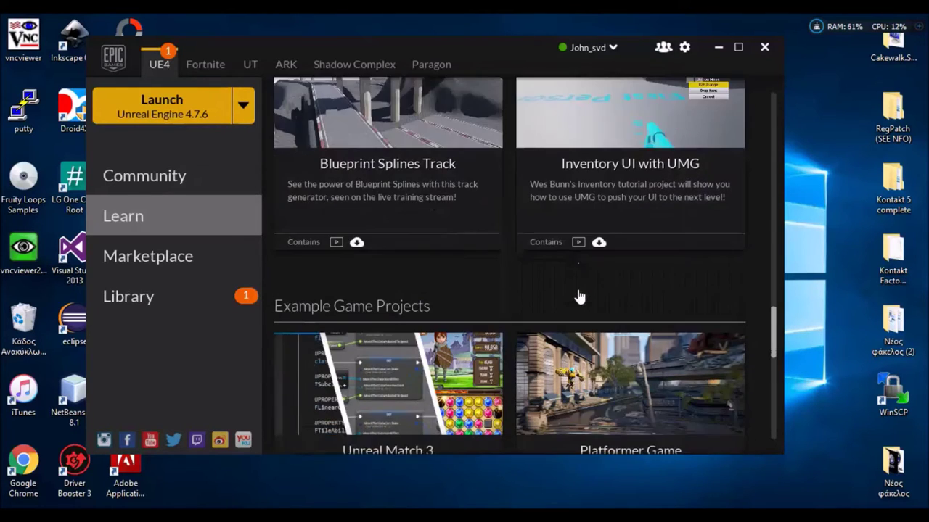
pyautogui.scroll(-1, 297, 277)
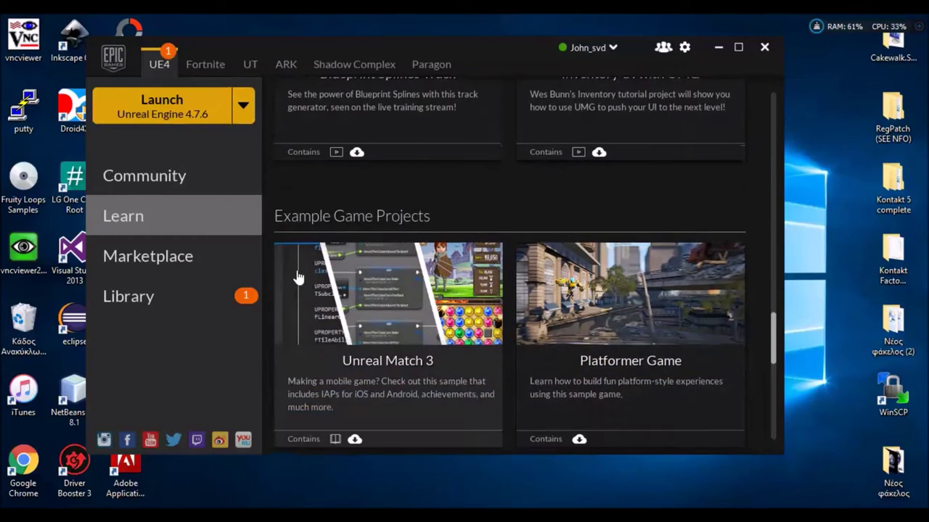
pyautogui.click(184, 271)
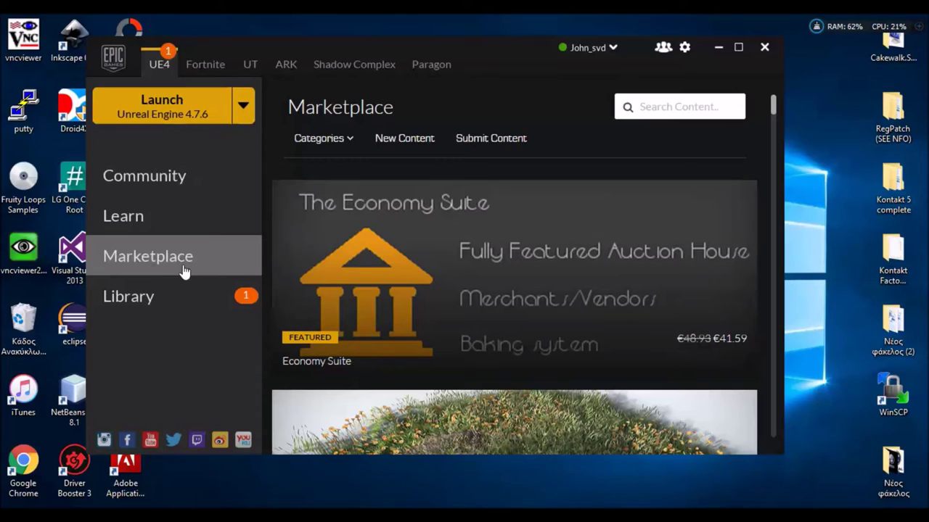
pyautogui.scroll(-3, 459, 254)
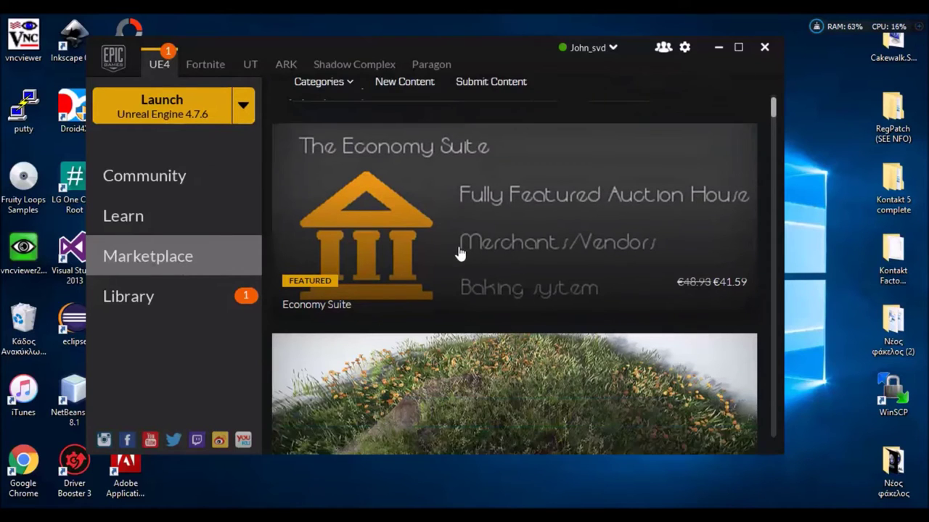
pyautogui.scroll(-2, 459, 254)
pyautogui.scroll(-1, 459, 254)
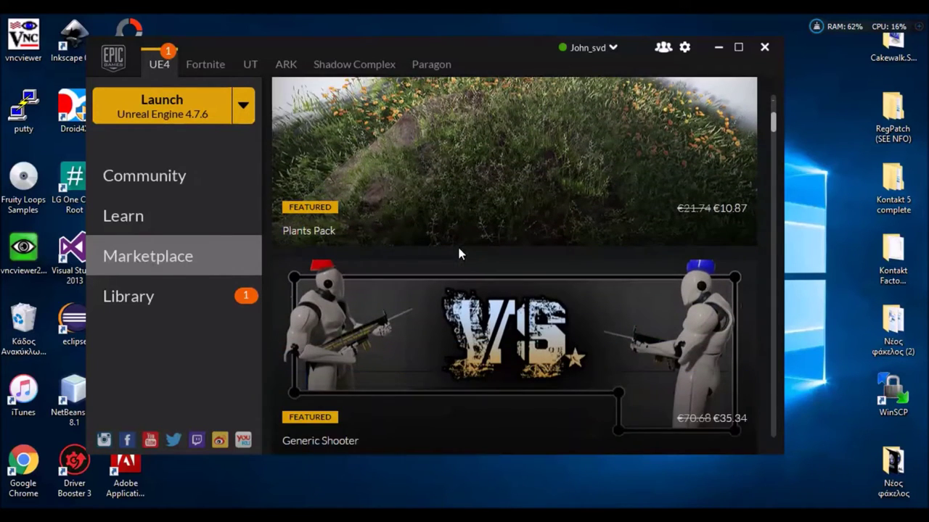
pyautogui.scroll(-2, 458, 254)
pyautogui.scroll(-1, 458, 254)
pyautogui.scroll(-4, 459, 254)
pyautogui.scroll(-1, 460, 253)
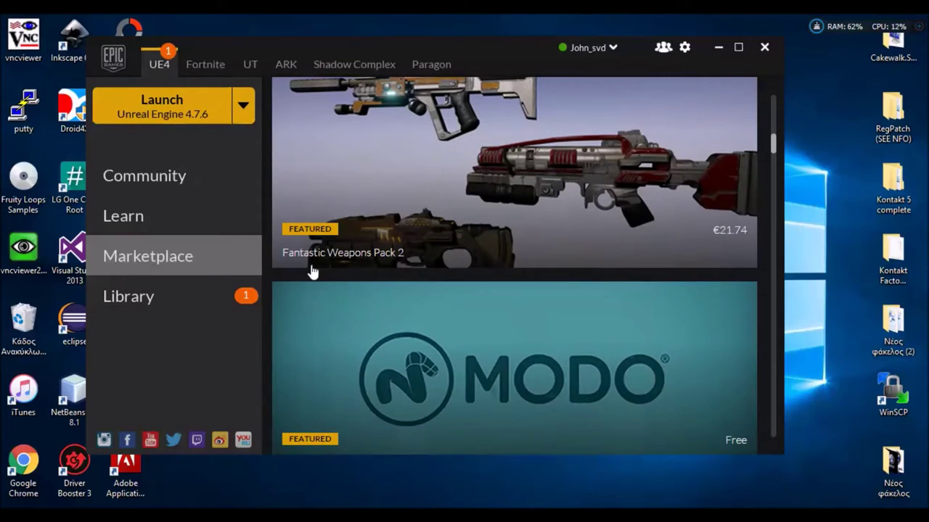
pyautogui.scroll(1, 451, 236)
pyautogui.scroll(-2, 451, 236)
pyautogui.scroll(-1, 453, 237)
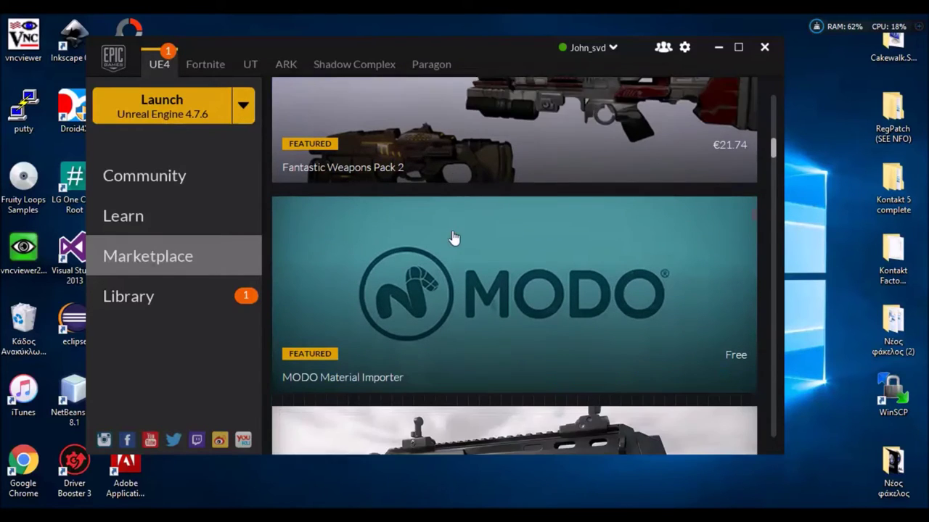
pyautogui.scroll(-3, 452, 236)
pyautogui.scroll(-3, 452, 235)
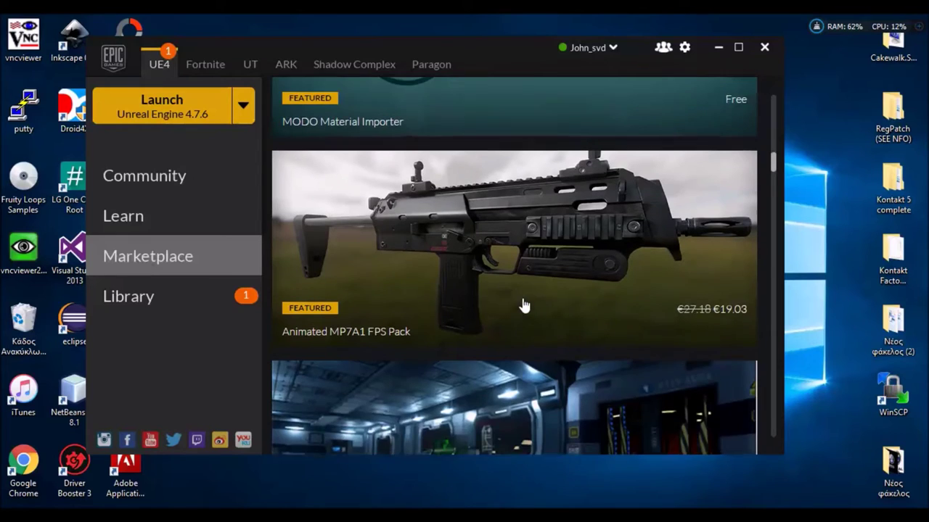
pyautogui.scroll(2, 523, 306)
pyautogui.scroll(2, 525, 281)
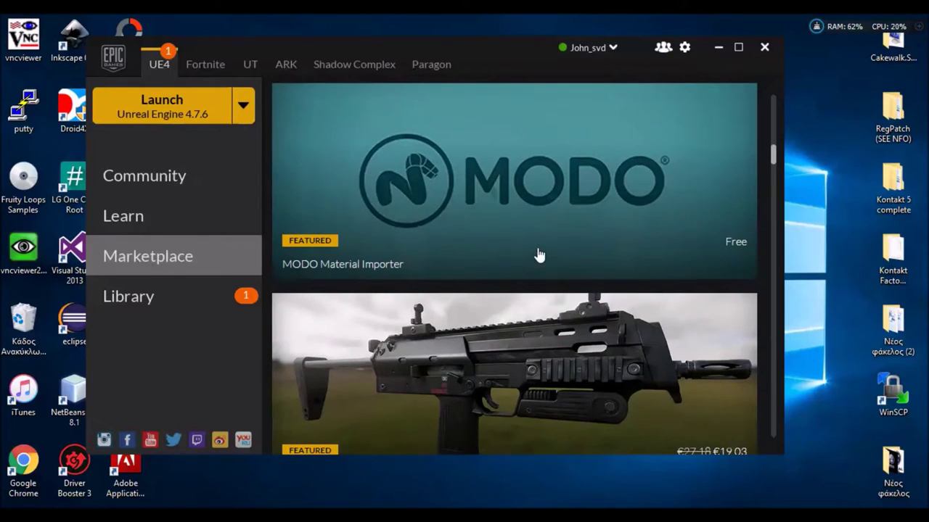
pyautogui.scroll(-4, 560, 293)
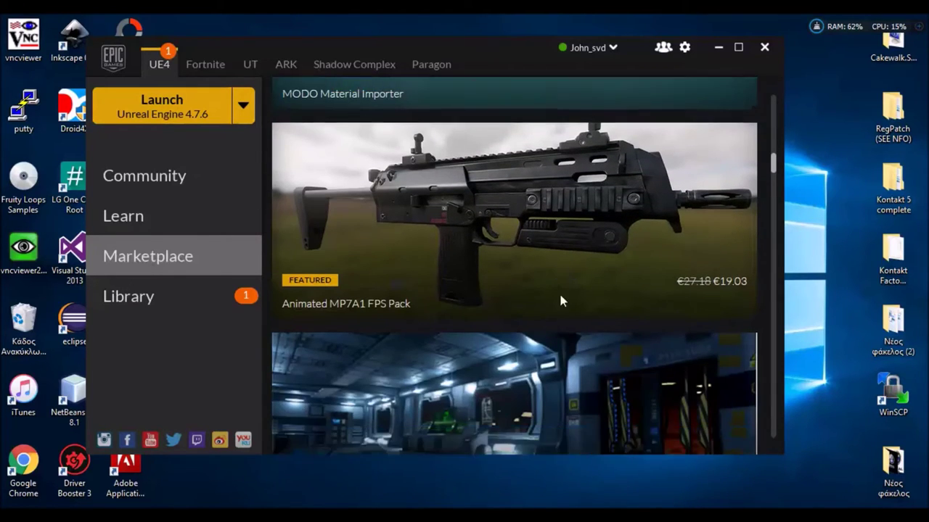
pyautogui.scroll(-3, 558, 297)
pyautogui.scroll(-3, 573, 302)
pyautogui.scroll(-3, 548, 299)
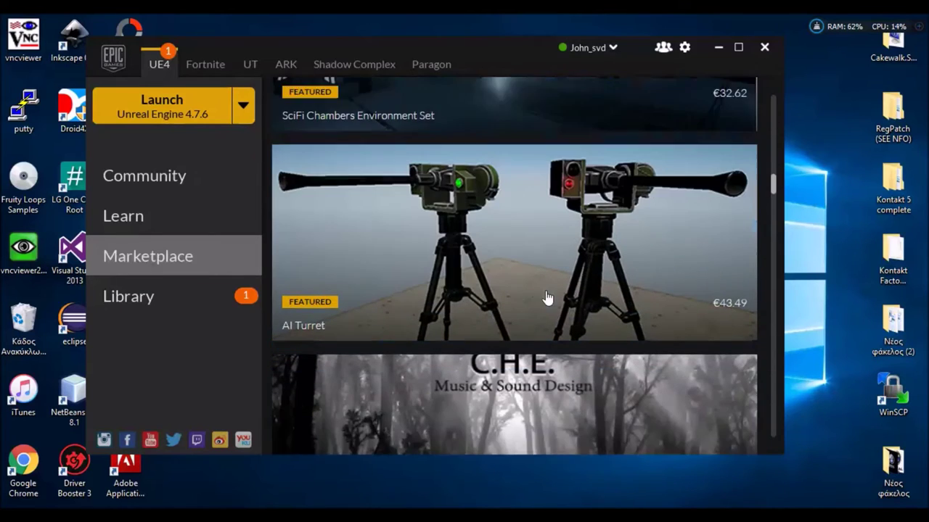
pyautogui.scroll(-3, 548, 298)
pyautogui.scroll(-4, 548, 298)
pyautogui.scroll(-1, 544, 299)
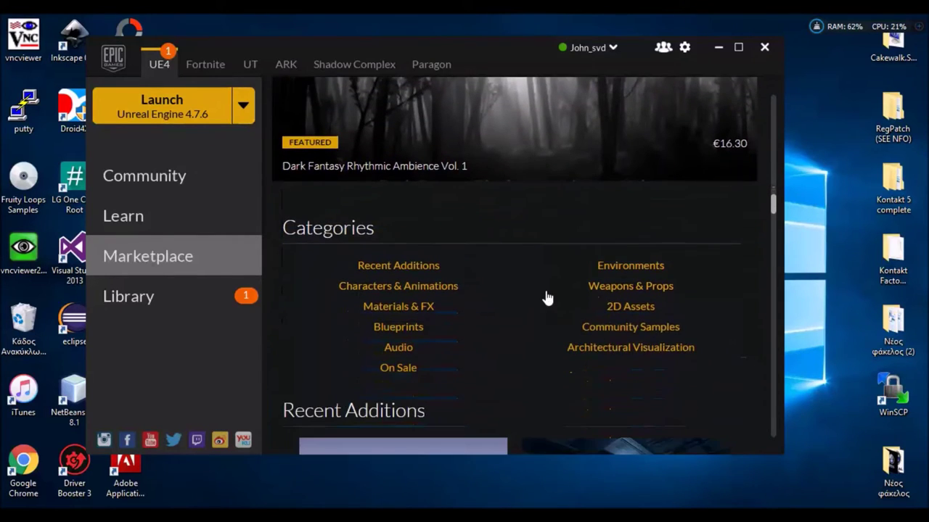
pyautogui.scroll(-2, 541, 299)
pyautogui.scroll(-2, 541, 297)
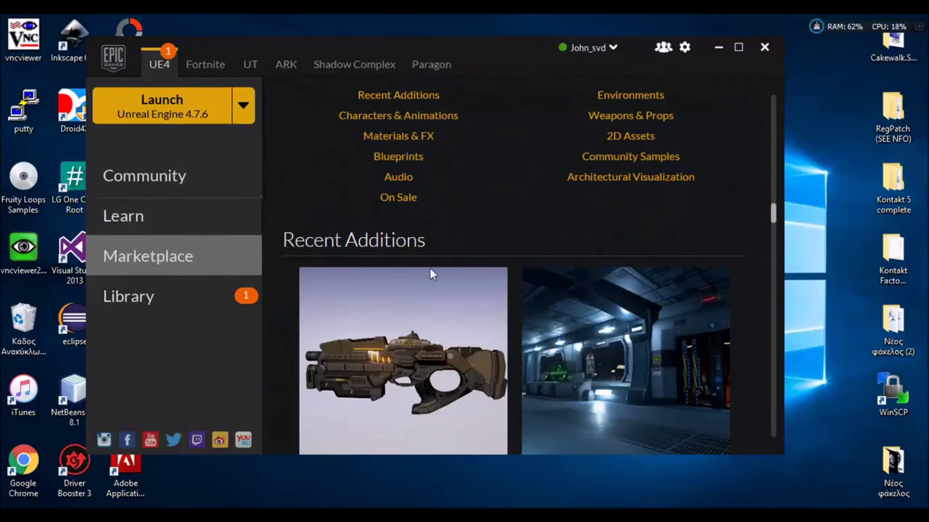
pyautogui.scroll(-2, 508, 266)
pyautogui.scroll(-3, 414, 270)
pyautogui.scroll(-1, 442, 265)
pyautogui.scroll(-2, 485, 248)
pyautogui.scroll(-2, 485, 248)
pyautogui.scroll(-3, 584, 240)
pyautogui.scroll(-5, 583, 233)
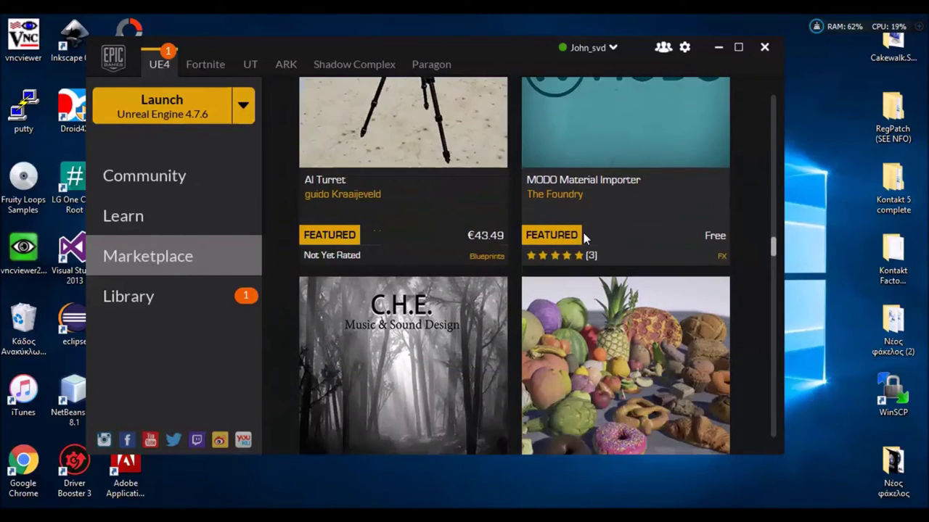
pyautogui.scroll(-2, 583, 236)
pyautogui.scroll(-1, 584, 243)
pyautogui.scroll(-2, 584, 248)
pyautogui.scroll(-1, 585, 256)
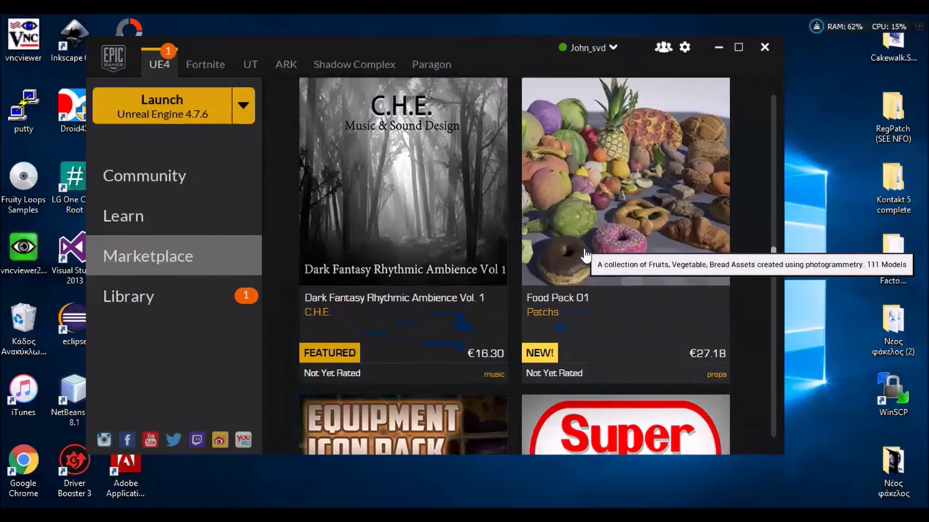
pyautogui.scroll(-3, 612, 242)
pyautogui.scroll(-1, 610, 233)
pyautogui.scroll(-1, 610, 232)
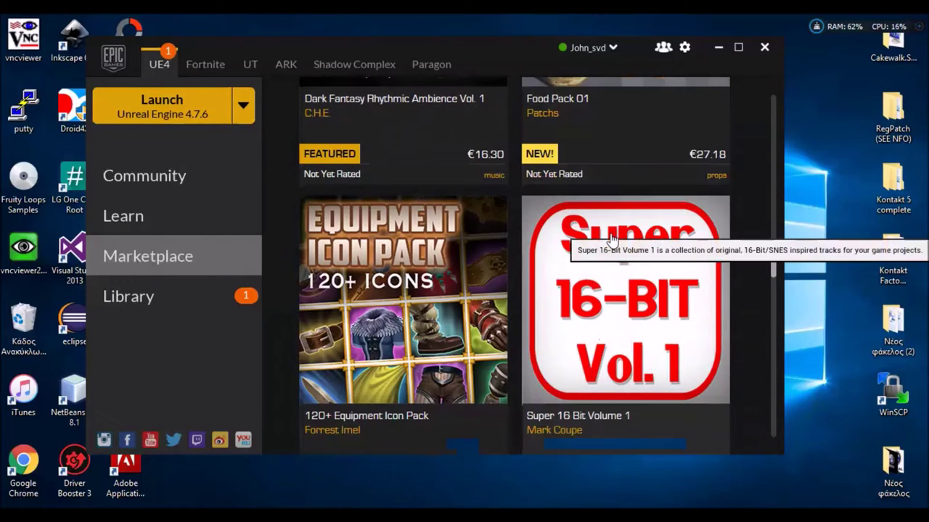
pyautogui.scroll(-2, 611, 239)
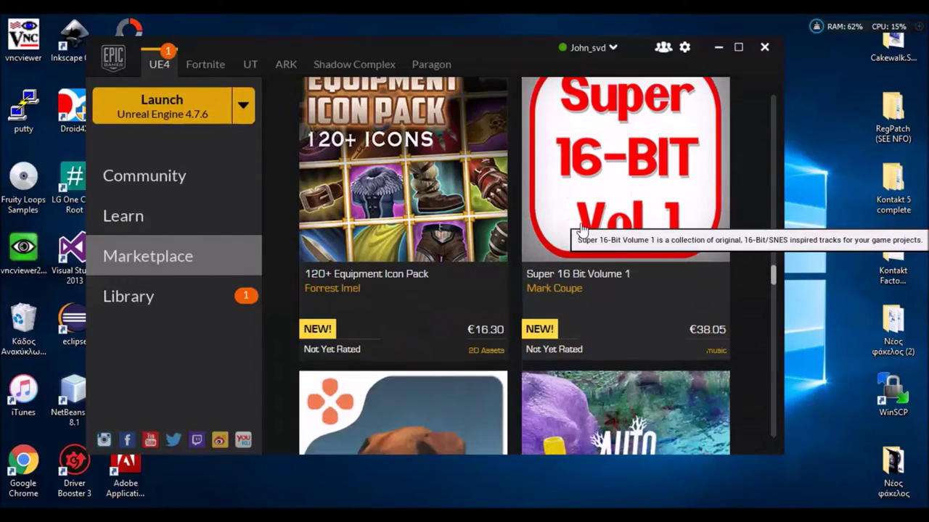
pyautogui.scroll(-4, 579, 229)
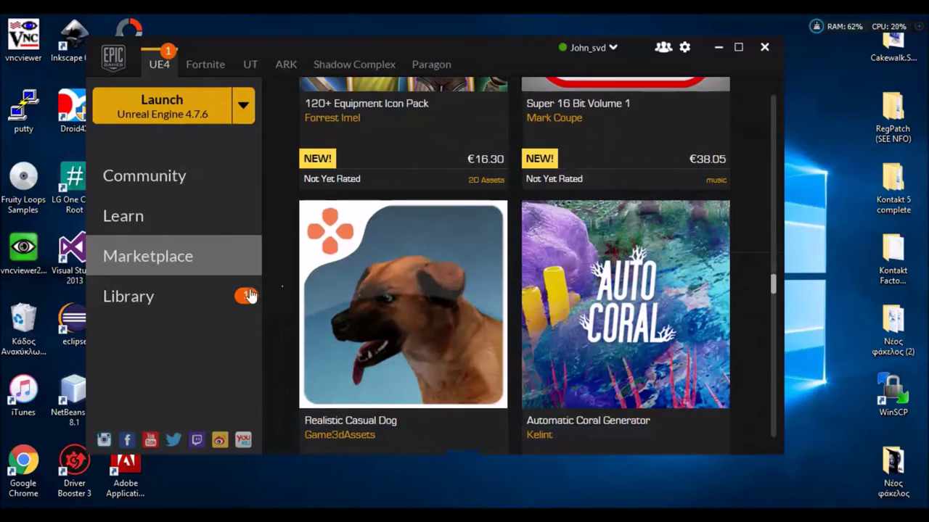
pyautogui.click(187, 301)
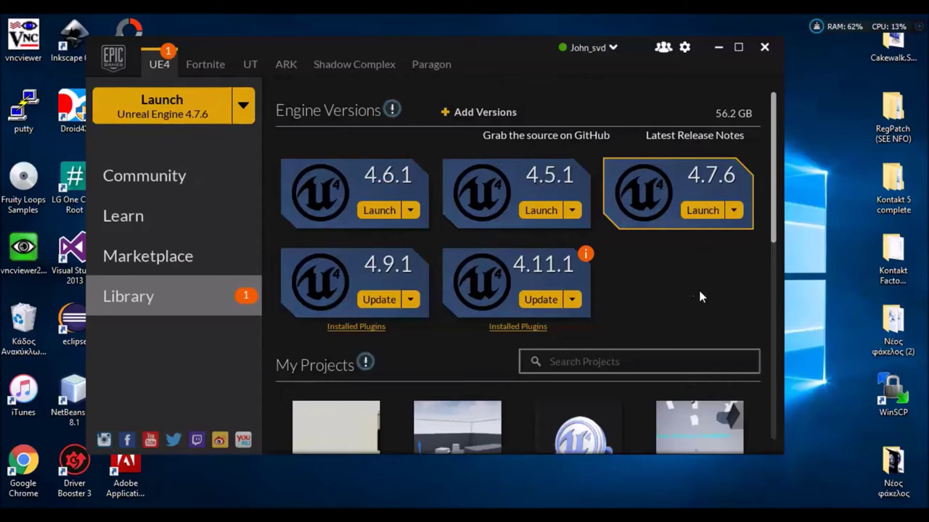
# Scroll through My Projects and the Vault, then back up to Engine Versions
pyautogui.scroll(-3, 713, 261)
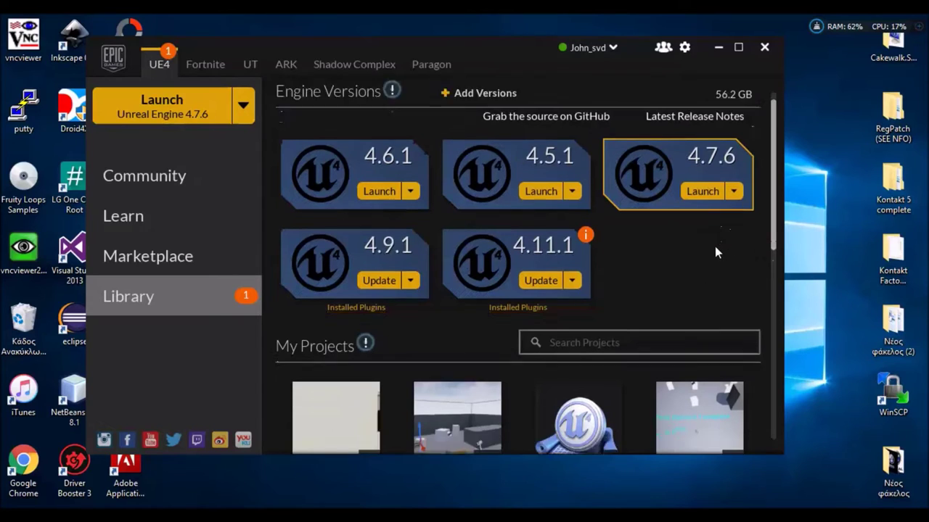
pyautogui.scroll(-3, 689, 268)
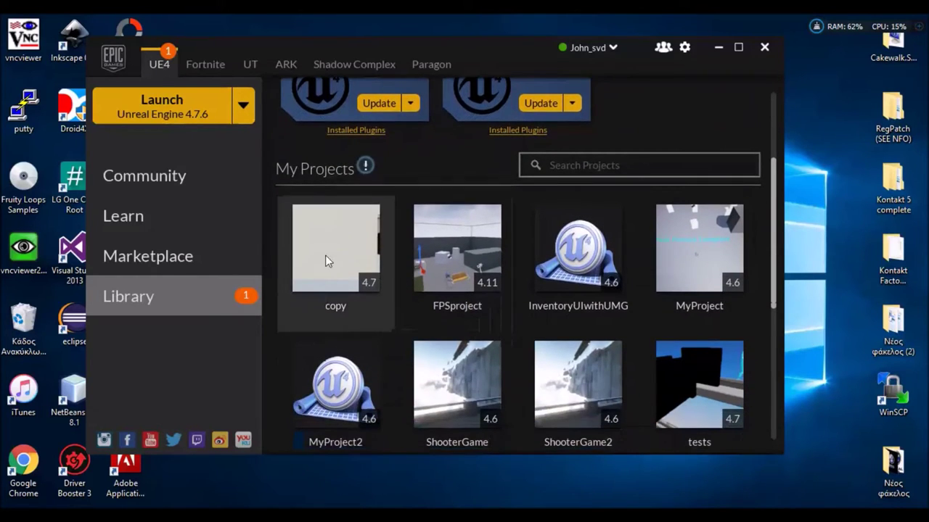
pyautogui.scroll(-1, 497, 230)
pyautogui.scroll(-1, 497, 233)
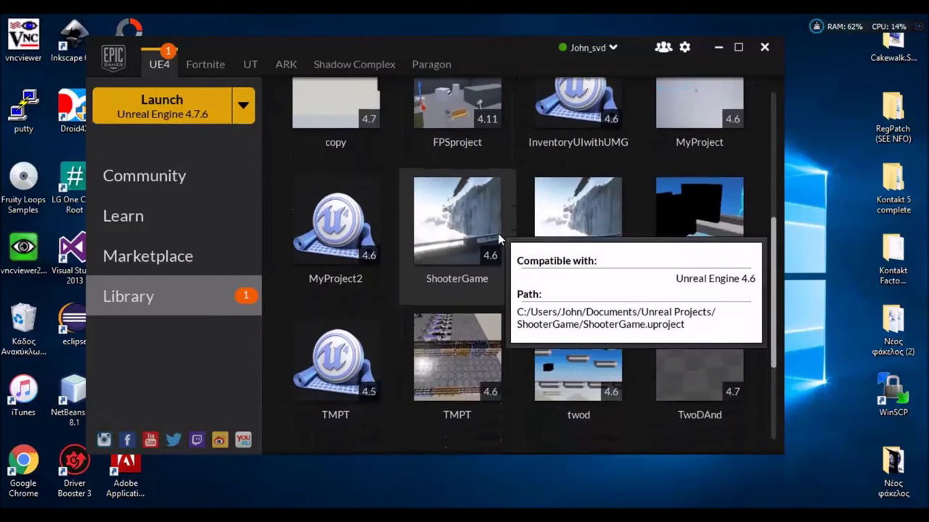
pyautogui.scroll(-1, 498, 233)
pyautogui.scroll(-2, 643, 235)
pyautogui.scroll(-2, 643, 236)
pyautogui.scroll(-2, 622, 230)
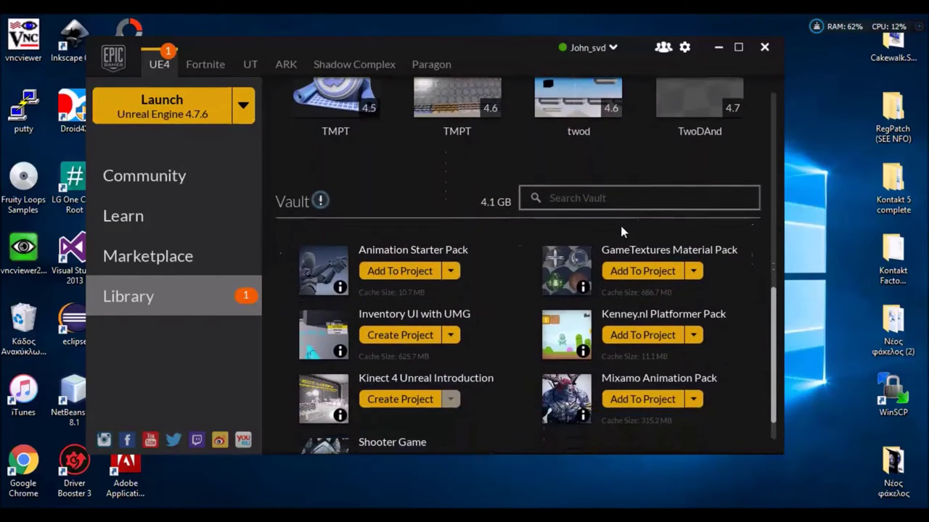
pyautogui.scroll(-1, 605, 232)
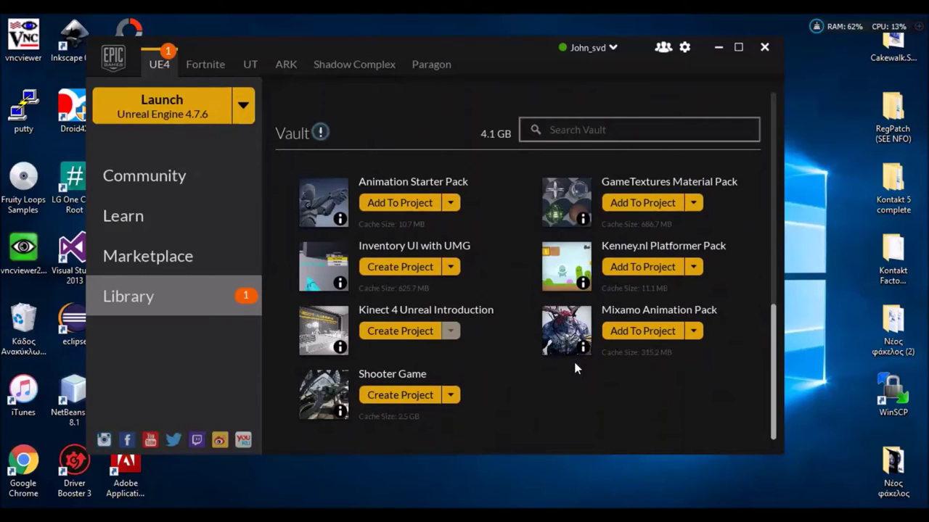
pyautogui.scroll(2, 573, 359)
pyautogui.scroll(3, 575, 357)
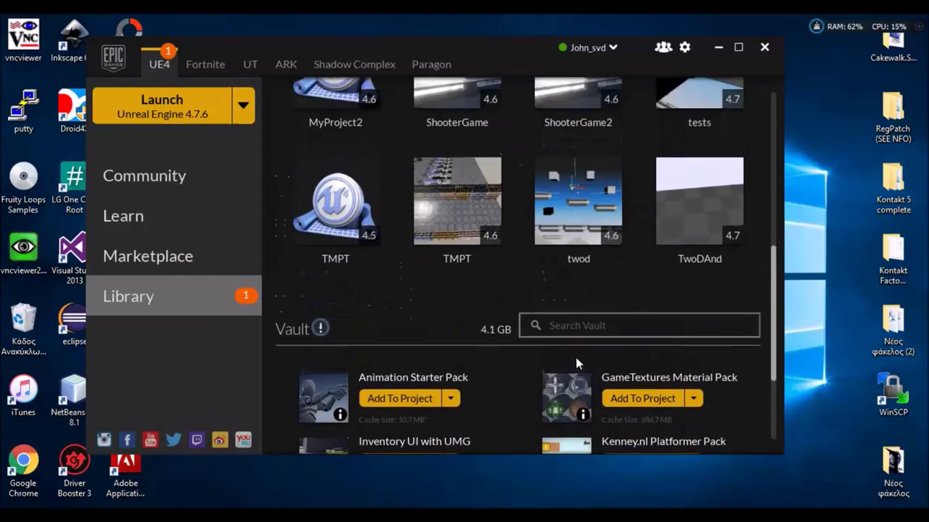
pyautogui.scroll(4, 575, 357)
pyautogui.scroll(4, 508, 341)
pyautogui.scroll(3, 459, 323)
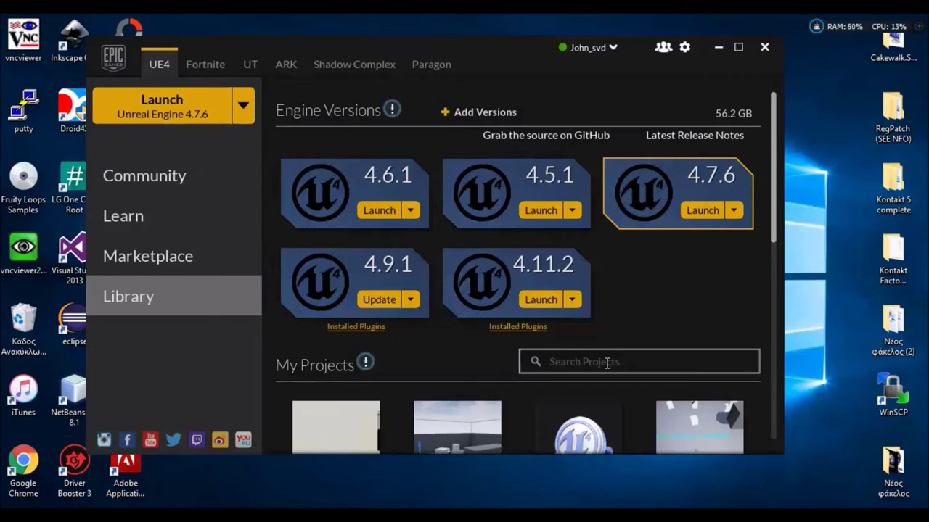
# Launch engine 4.11.2 and wait for the Unreal Project Browser's project list
pyautogui.click(542, 302)
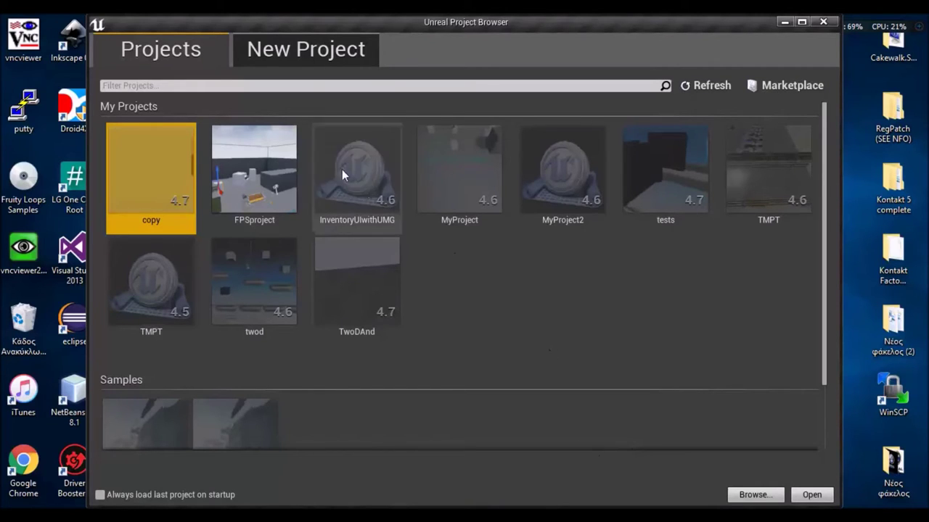
pyautogui.scroll(-2, 580, 319)
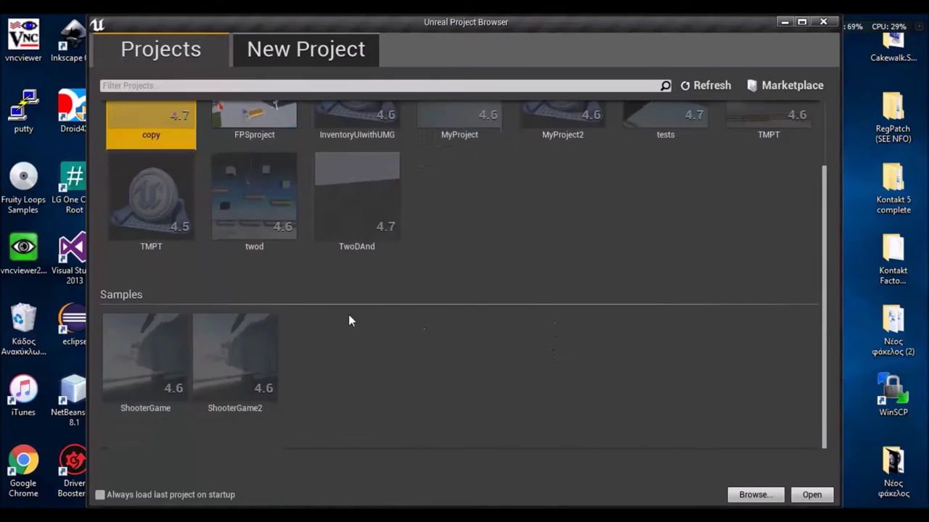
pyautogui.scroll(3, 464, 428)
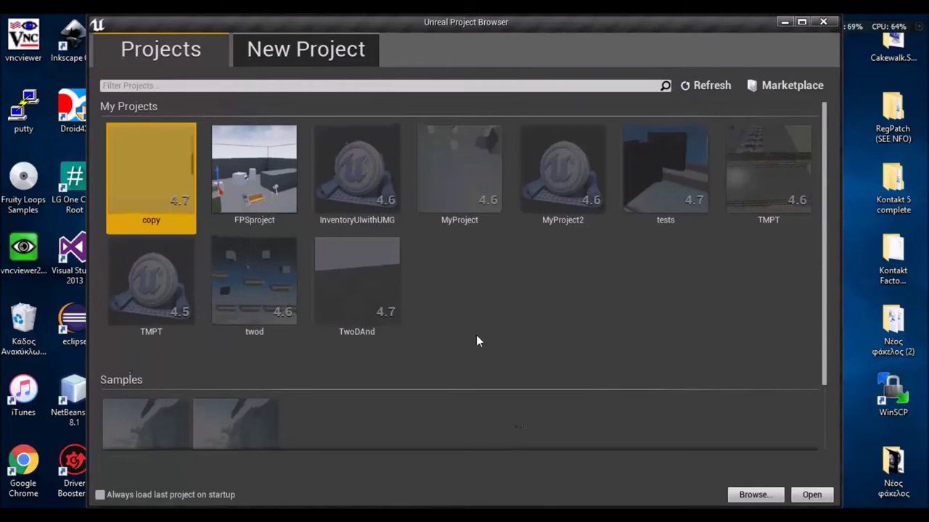
# Choose the Blueprint First Person template with Desktop / Console, Maximum Quality and starter content
pyautogui.click(317, 58)
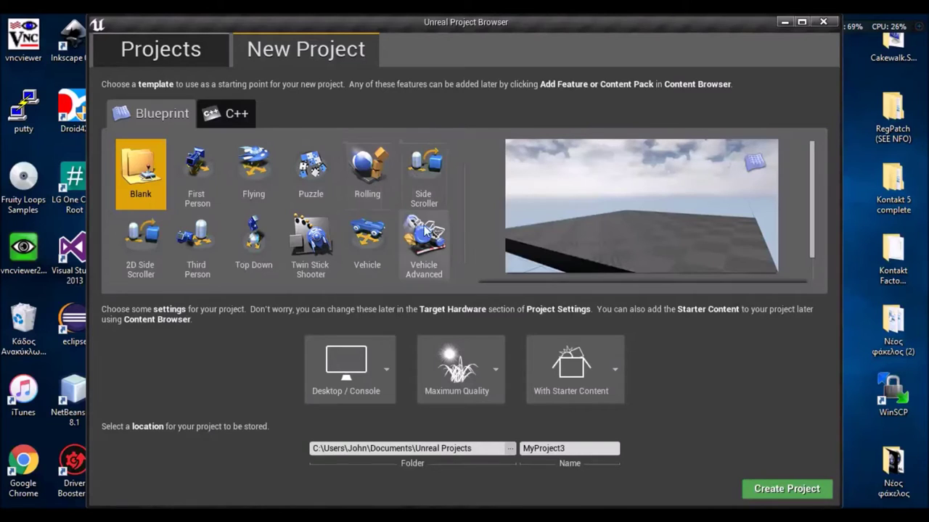
pyautogui.click(211, 180)
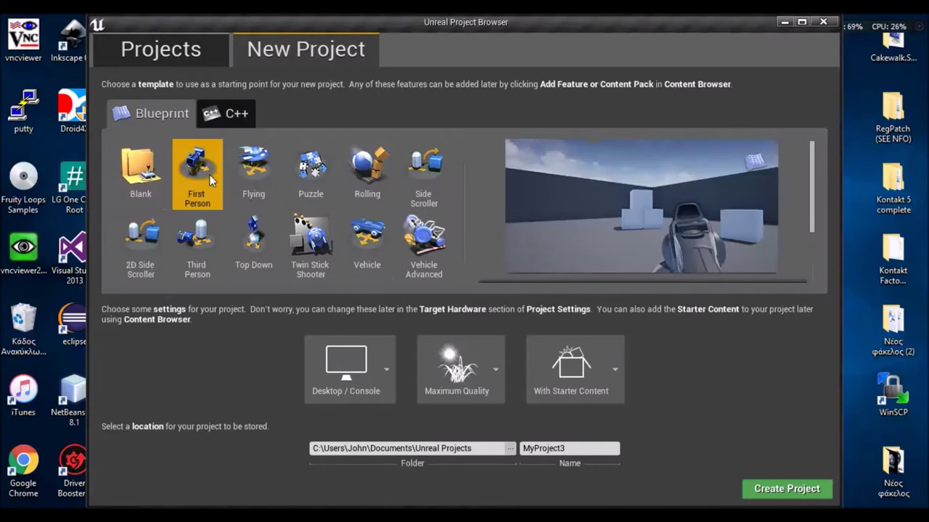
pyautogui.click(361, 361)
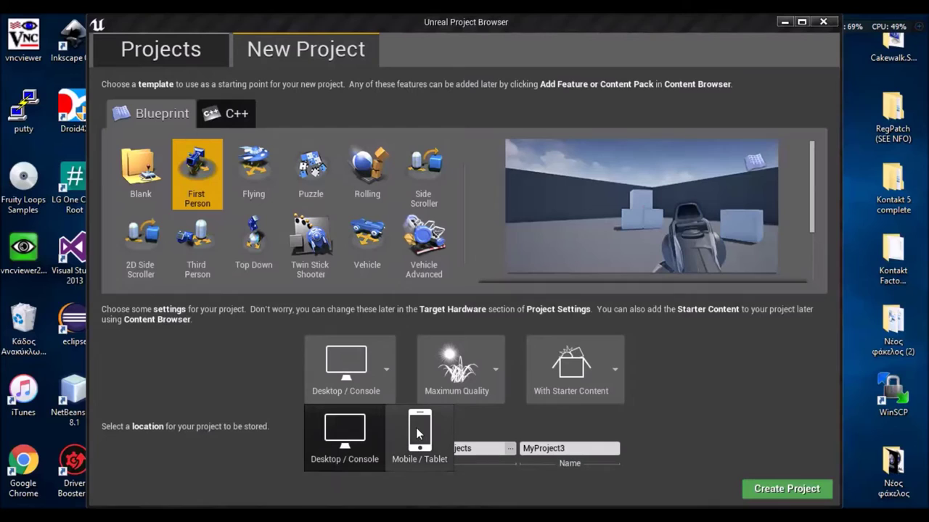
pyautogui.click(240, 370)
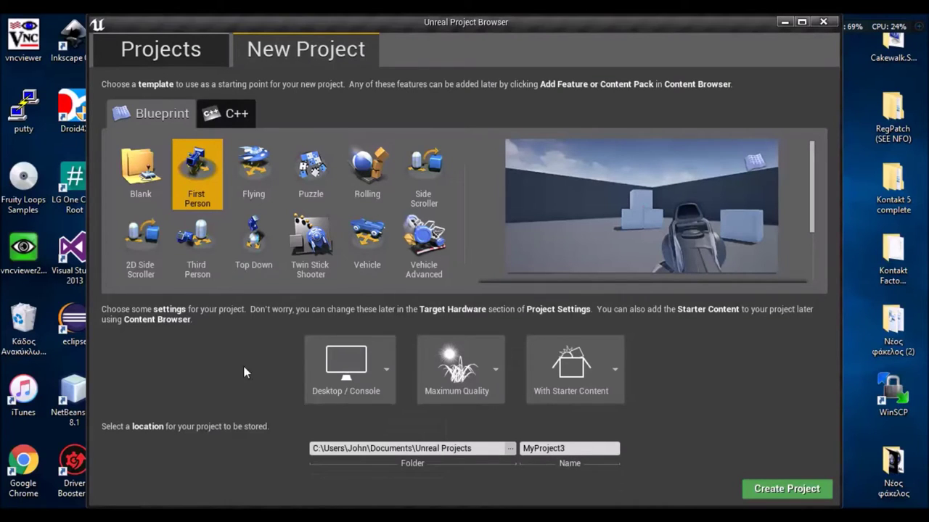
pyautogui.click(495, 362)
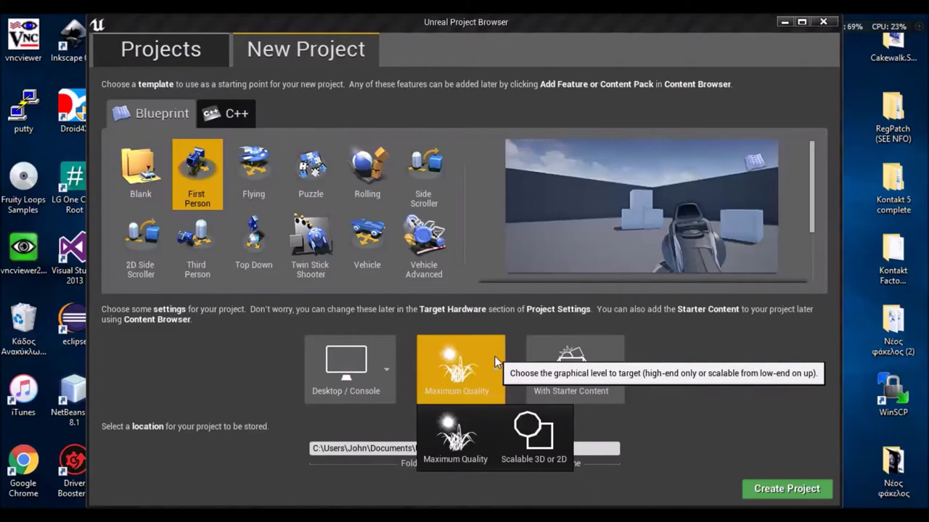
pyautogui.click(495, 361)
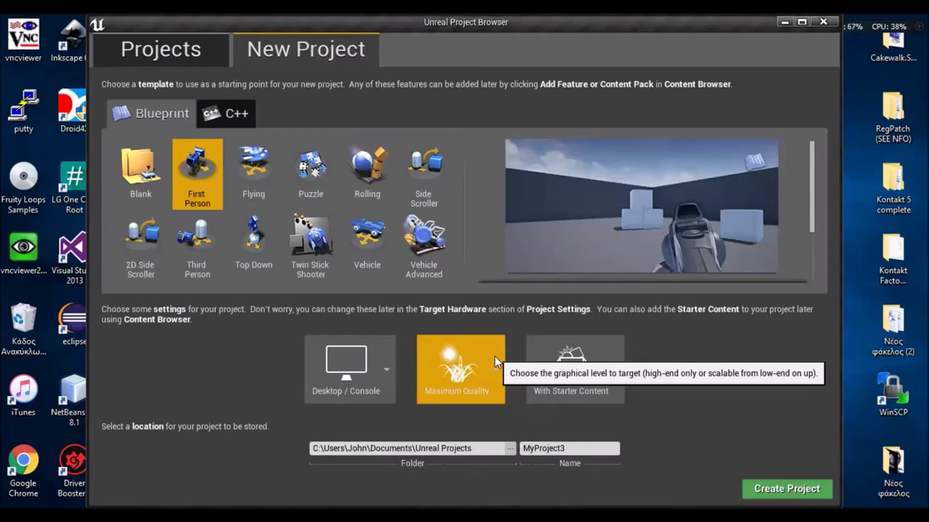
pyautogui.click(620, 364)
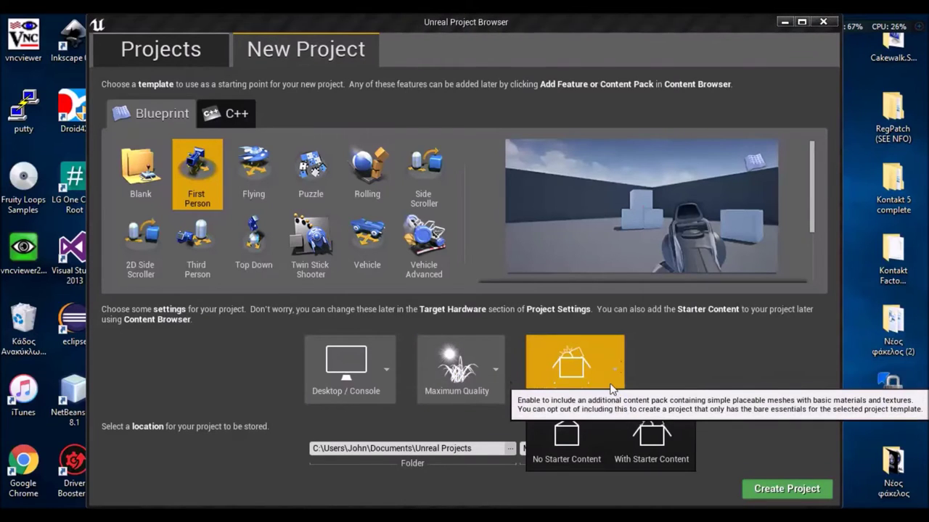
pyautogui.click(625, 366)
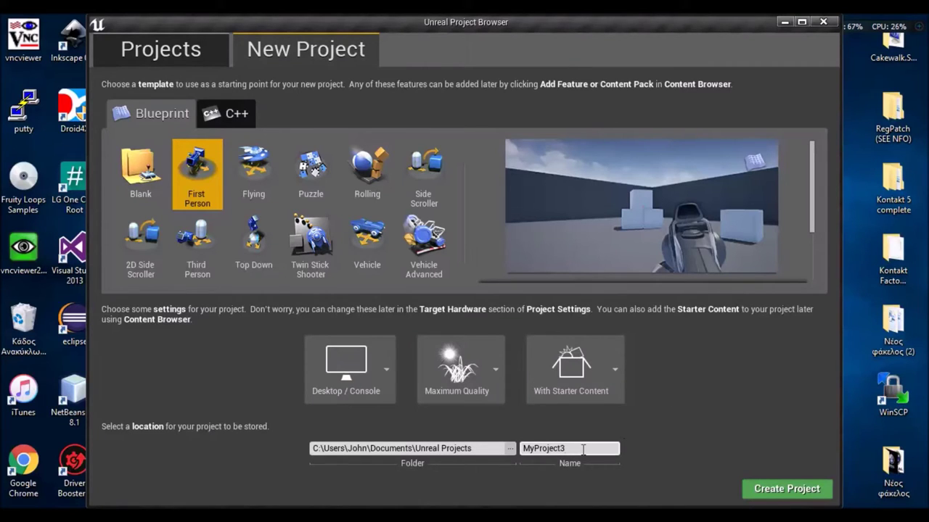
# Name the project 'FPSTest' and create it
pyautogui.press('BackSpace')
pyautogui.press('BackSpace')
pyautogui.press('BackSpace')
pyautogui.press('BackSpace')
pyautogui.press('BackSpace')
pyautogui.press('BackSpace')
pyautogui.press('BackSpace')
pyautogui.press('BackSpace')
pyautogui.press('BackSpace')
pyautogui.press('BackSpace')
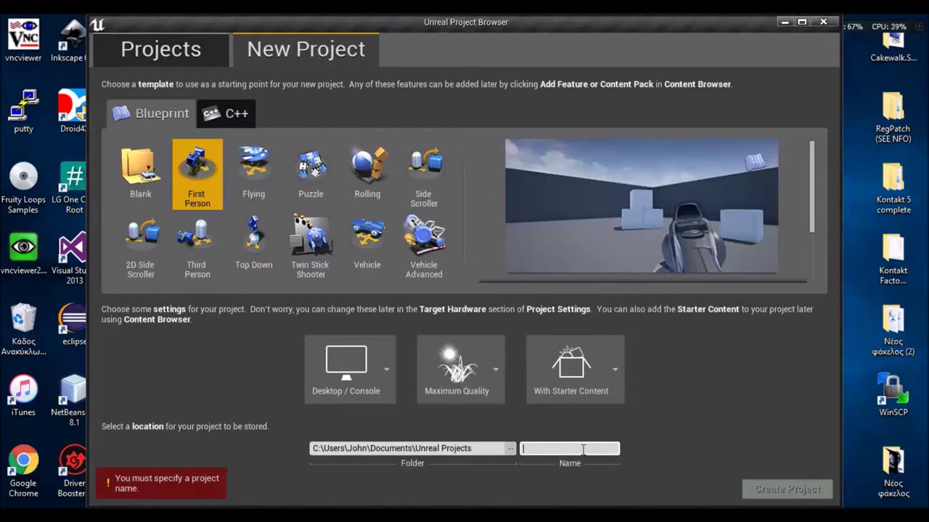
pyautogui.write('FPS')
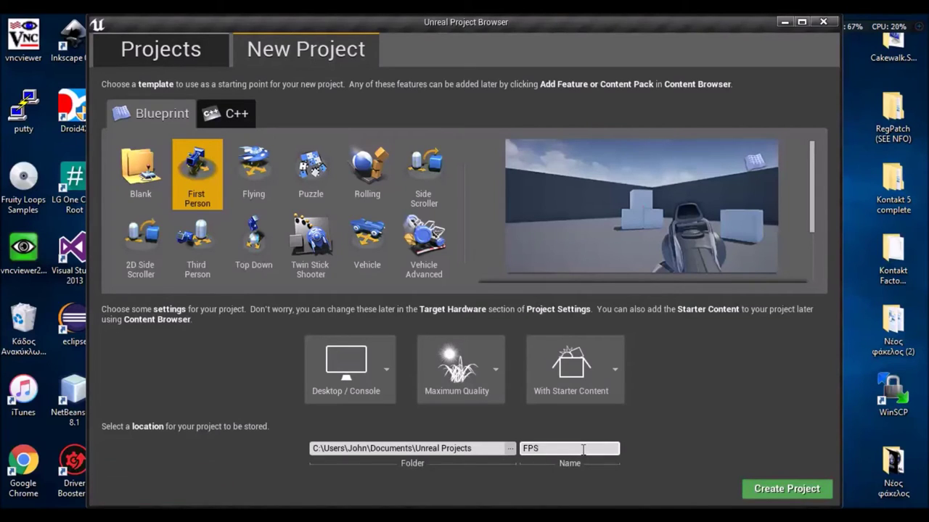
pyautogui.write('Tes')
pyautogui.write('t')
pyautogui.click(796, 499)
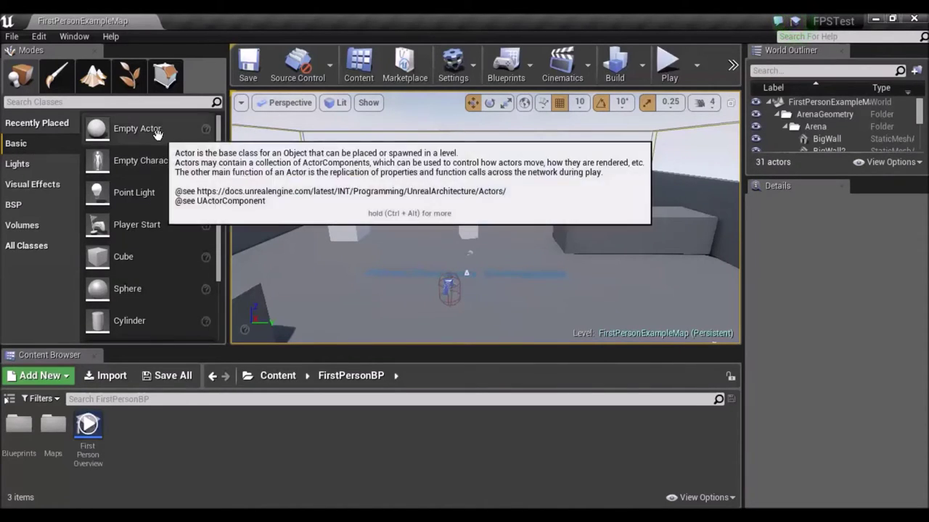
# Scroll the Basic list of placeable actors in the Modes panel
pyautogui.moveTo(221, 141)
pyautogui.mouseDown()
pyautogui.moveTo(221, 178)
pyautogui.moveTo(221, 156)
pyautogui.mouseUp()
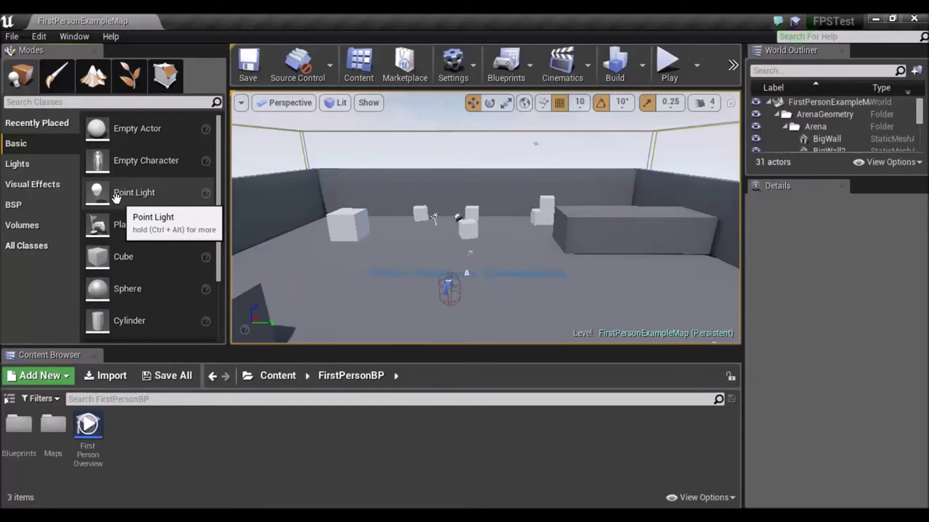
# Drag a Point Light onto the arena floor and select it
pyautogui.click(116, 197)
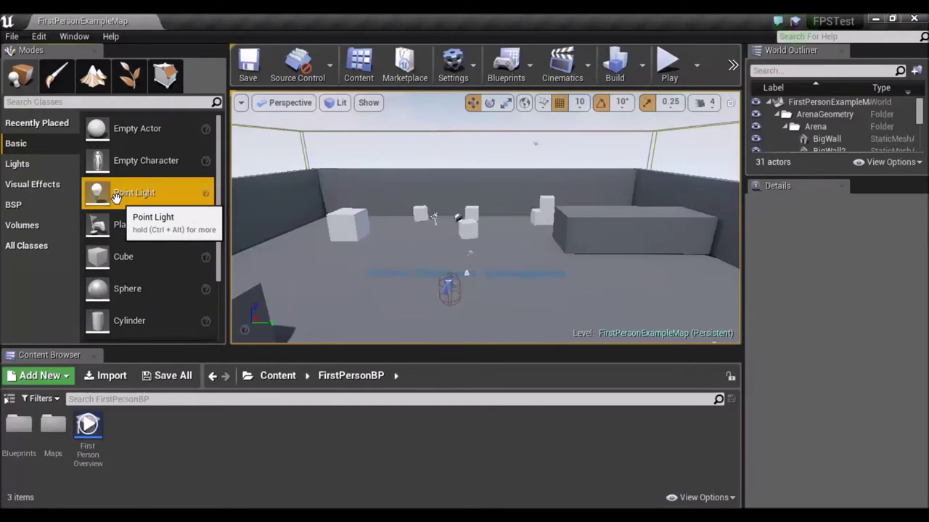
pyautogui.moveTo(115, 197); pyautogui.dragTo(395, 263)
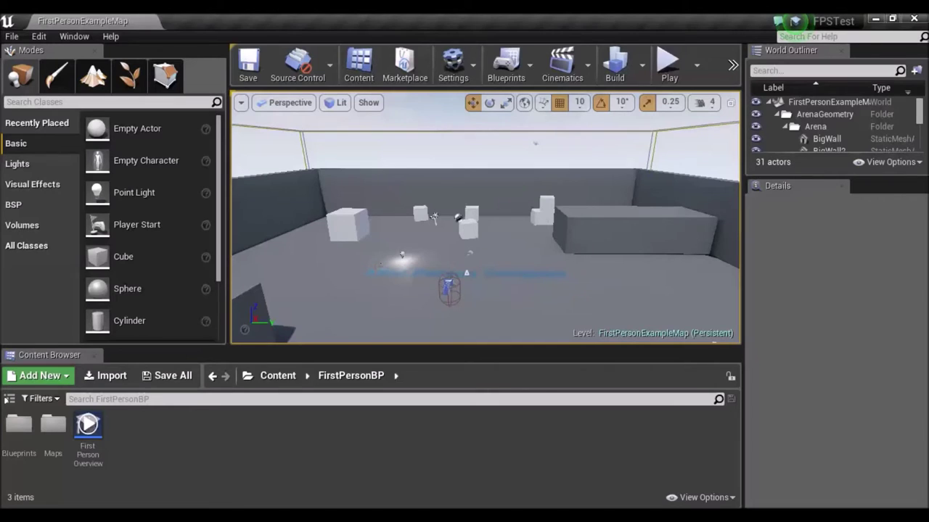
pyautogui.click(404, 256)
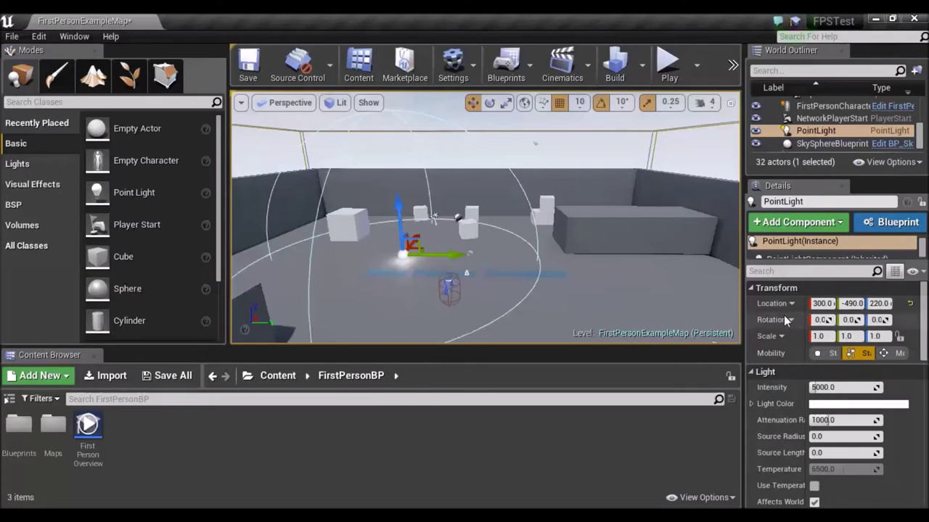
# Leave the point light's X location at 300 and show the Lights category
pyautogui.click(814, 303)
pyautogui.write('1')
pyautogui.press('Return')
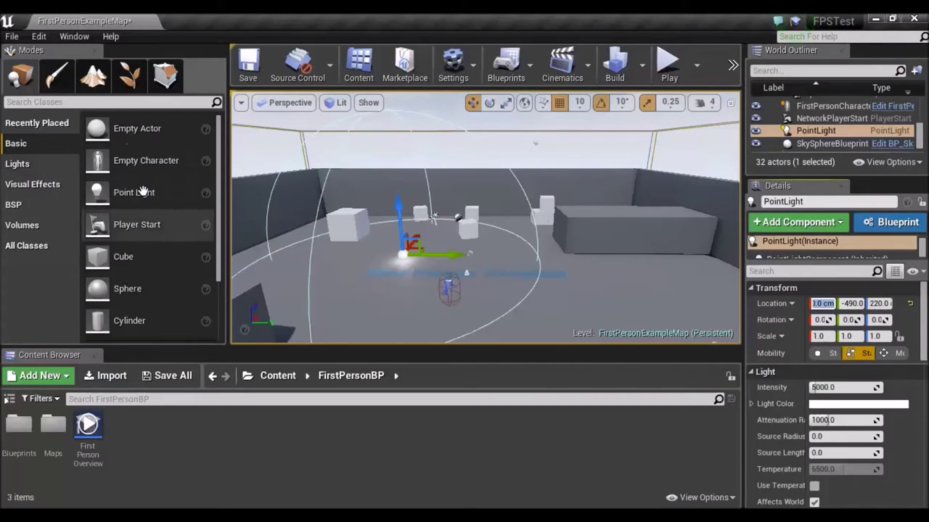
pyautogui.click(42, 166)
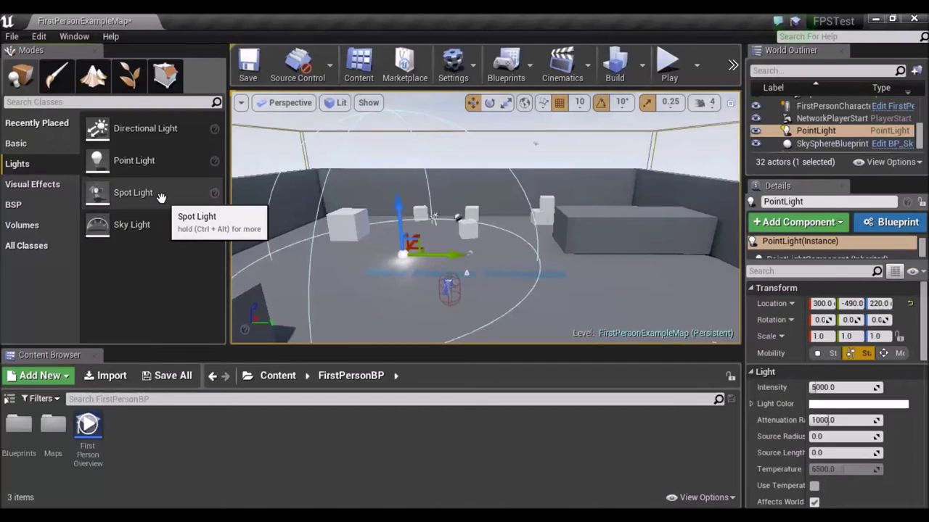
# Browse the Visual Effects, Volumes and All Classes categories, ending on BSP brushes
pyautogui.click(40, 186)
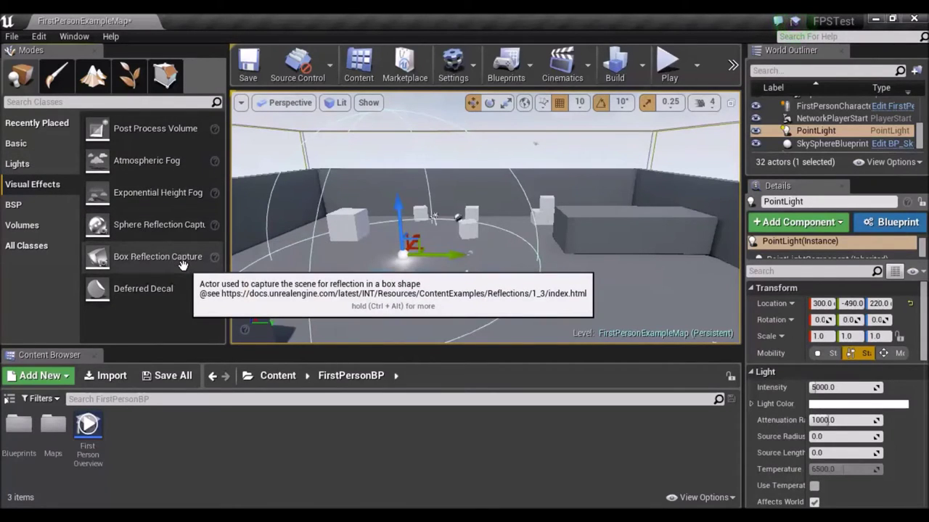
pyautogui.click(53, 208)
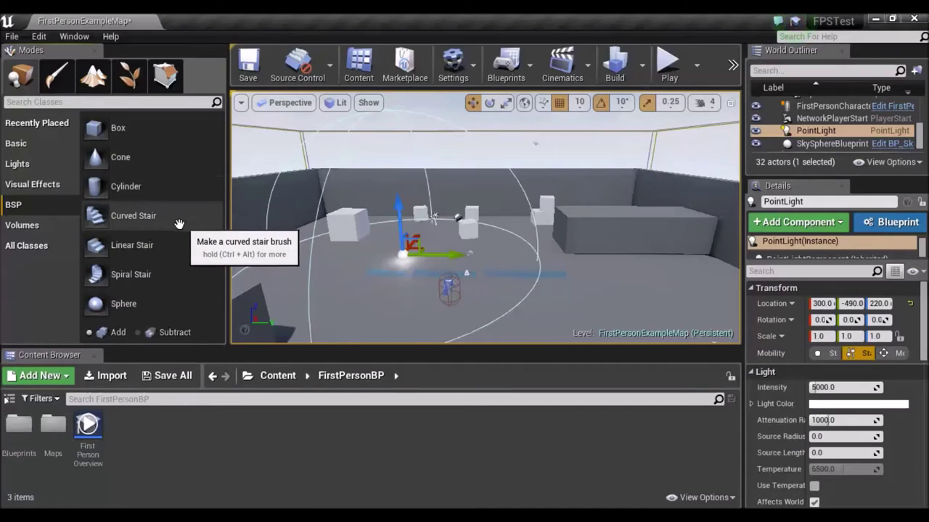
pyautogui.click(59, 226)
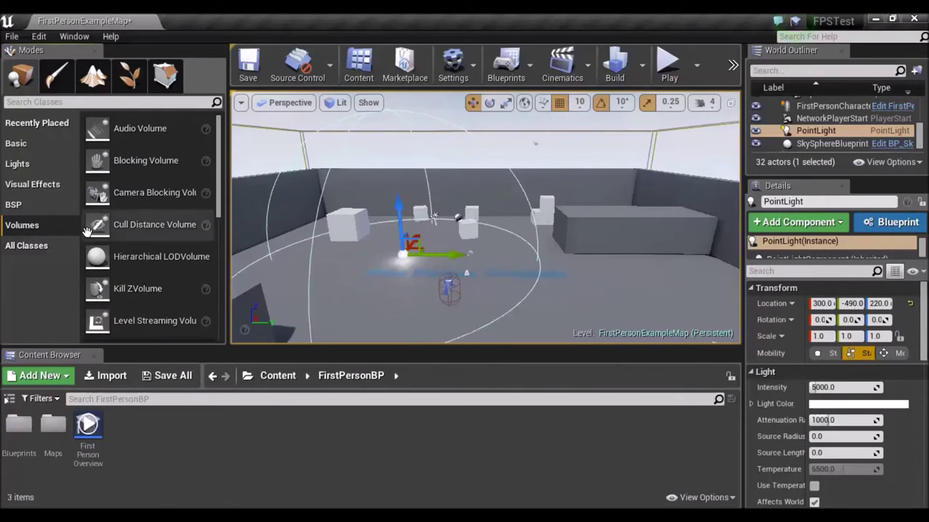
pyautogui.click(42, 247)
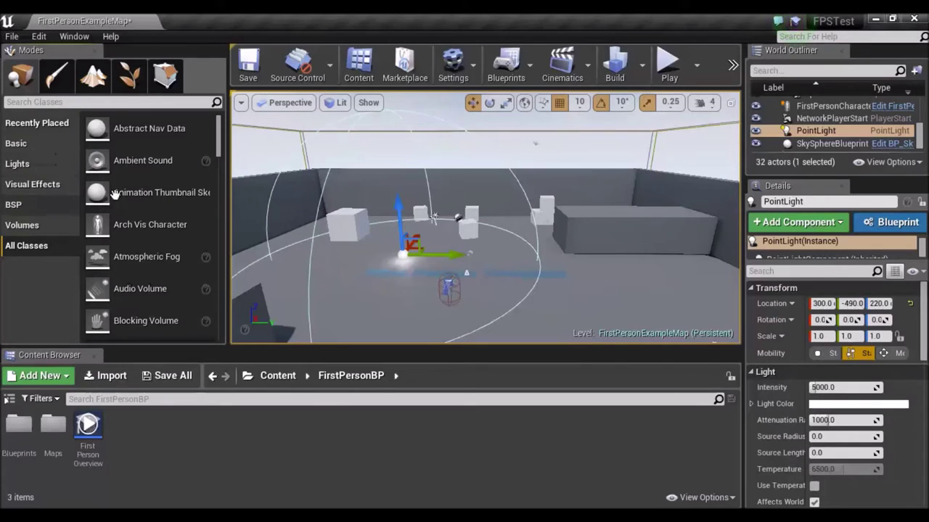
pyautogui.scroll(-4, 196, 192)
pyautogui.scroll(-1, 196, 192)
pyautogui.scroll(-1, 196, 193)
pyautogui.scroll(-1, 196, 192)
pyautogui.scroll(-1, 156, 207)
pyautogui.scroll(3, 156, 207)
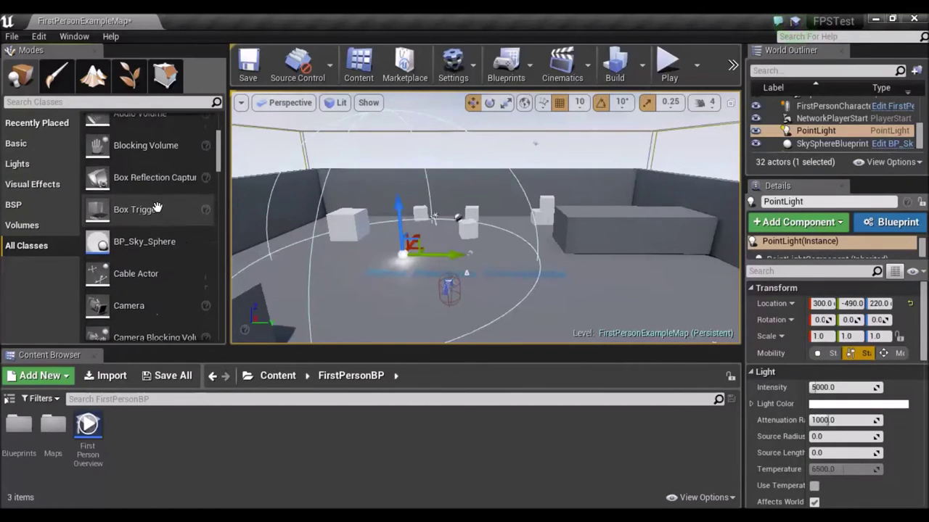
pyautogui.scroll(3, 157, 207)
pyautogui.scroll(2, 157, 206)
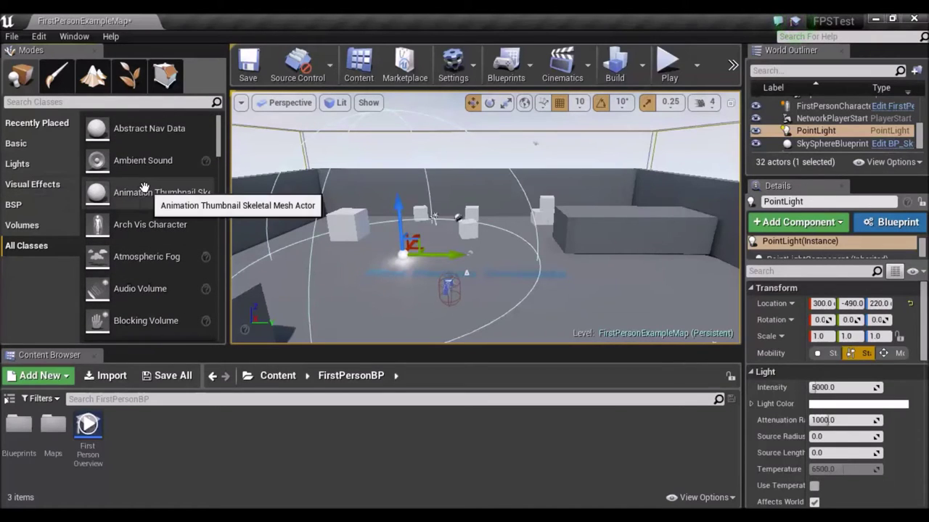
pyautogui.click(27, 206)
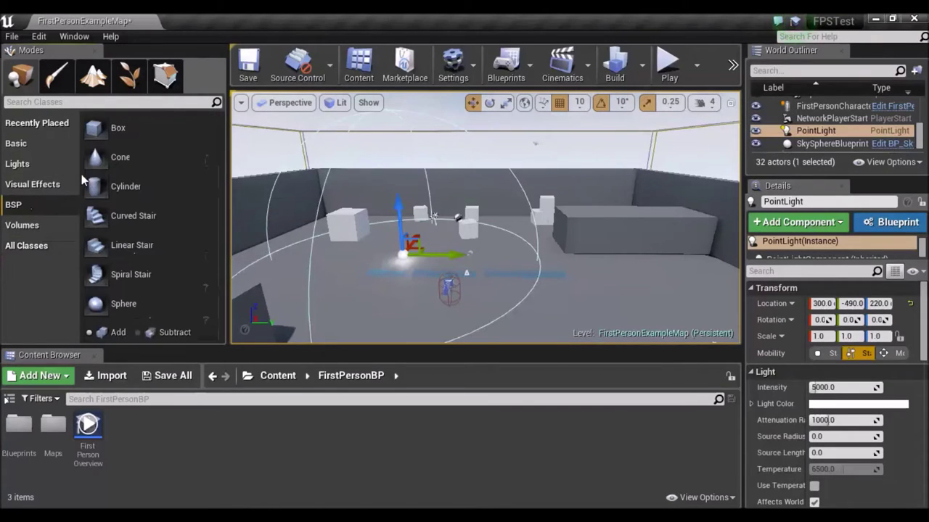
# Drop a BSP Box brush on the floor near the large block at -120, 910, 270
pyautogui.moveTo(113, 138); pyautogui.dragTo(620, 293)
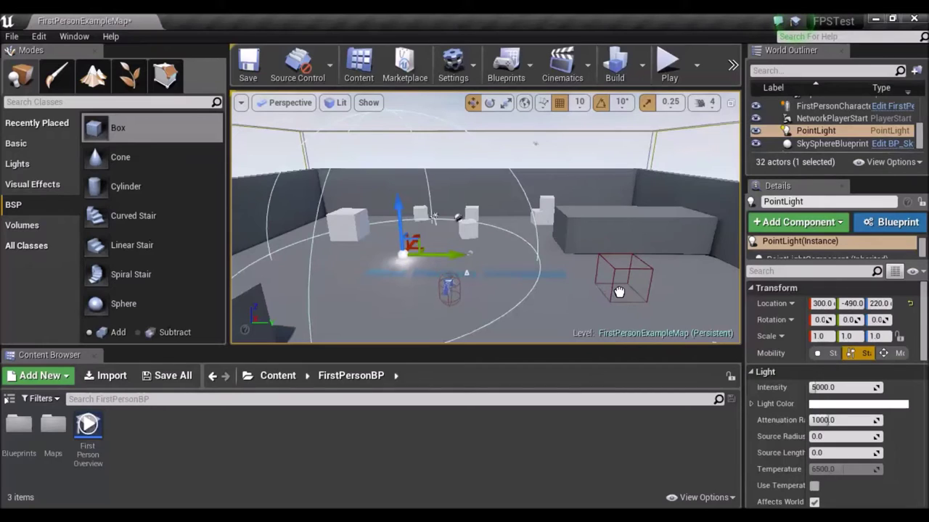
pyautogui.moveTo(619, 293); pyautogui.dragTo(619, 292)
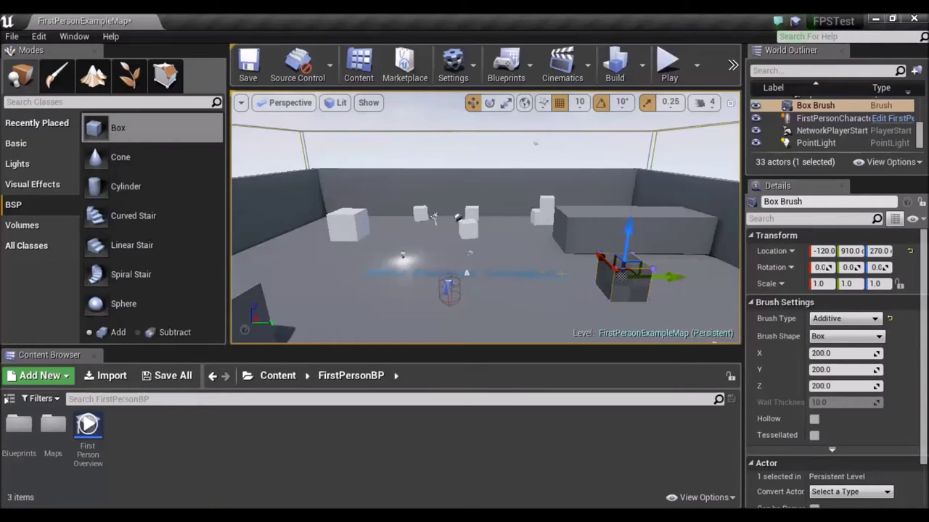
pyautogui.scroll(-2, 485, 232)
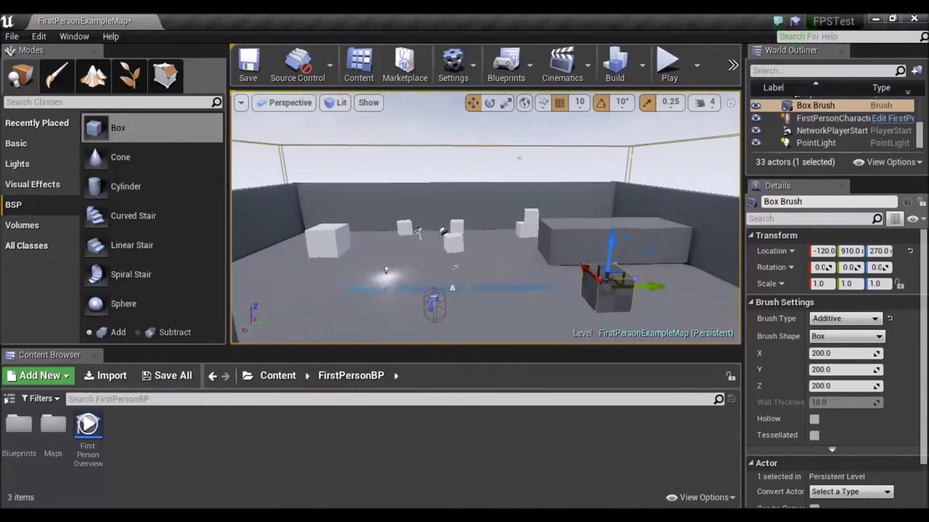
pyautogui.scroll(-1, 486, 232)
pyautogui.scroll(-1, 485, 232)
pyautogui.scroll(-1, 485, 232)
pyautogui.scroll(-1, 486, 232)
# Fly the camera to the box brush and slide it along Y to 1040
pyautogui.moveTo(486, 233)
pyautogui.mouseDown()
pyautogui.moveTo(464, 203)
pyautogui.moveTo(508, 203)
pyautogui.moveTo(508, 188)
pyautogui.moveTo(508, 239)
pyautogui.moveTo(536, 232)
pyautogui.moveTo(508, 232)
pyautogui.moveTo(523, 225)
pyautogui.moveTo(544, 225)
pyautogui.mouseUp()
pyautogui.moveTo(486, 232); pyautogui.dragTo(524, 256, button='right')
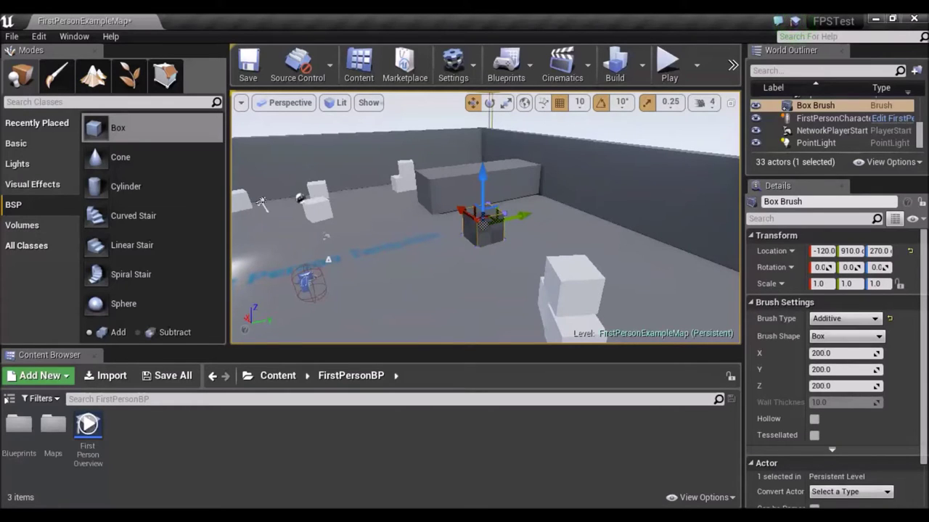
pyautogui.moveTo(524, 257)
pyautogui.mouseDown(button='right')
pyautogui.moveTo(528, 276)
pyautogui.moveTo(514, 263)
pyautogui.moveTo(522, 258)
pyautogui.mouseUp(button='right')
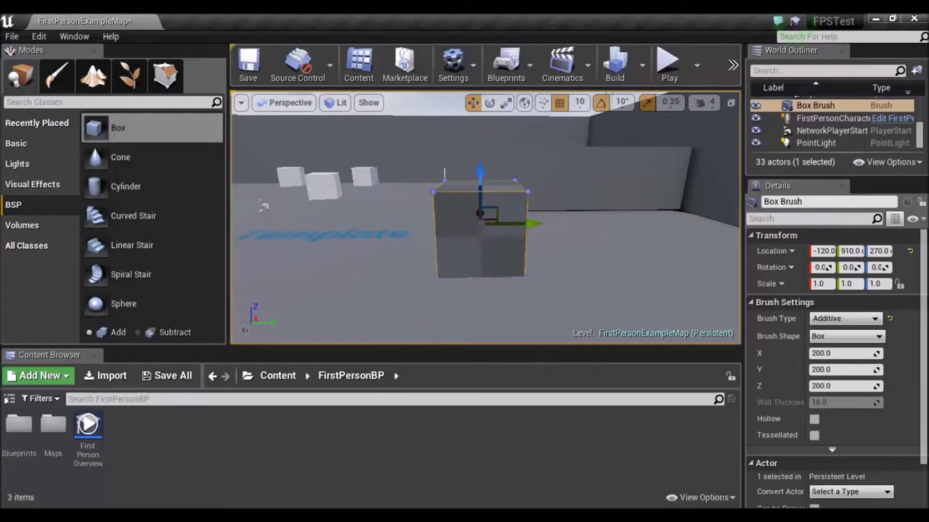
pyautogui.moveTo(487, 218)
pyautogui.keyDown('alt'); pyautogui.mouseDown()
pyautogui.moveTo(501, 211)
pyautogui.moveTo(508, 225)
pyautogui.moveTo(490, 231)
pyautogui.mouseUp(); pyautogui.keyUp('alt')
pyautogui.keyDown('alt'); pyautogui.moveTo(595, 222); pyautogui.dragTo(589, 219); pyautogui.keyUp('alt')
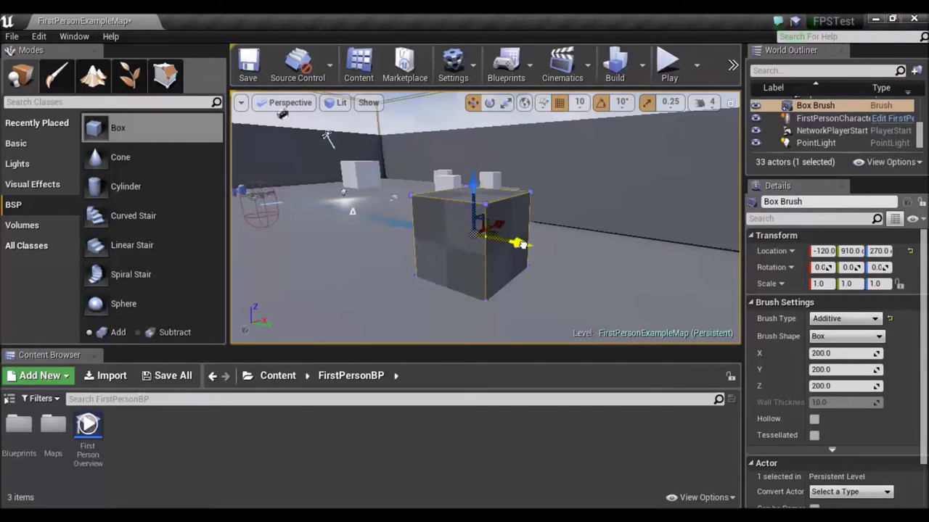
pyautogui.moveTo(519, 243)
pyautogui.mouseDown()
pyautogui.moveTo(424, 222)
pyautogui.moveTo(621, 271)
pyautogui.mouseUp()
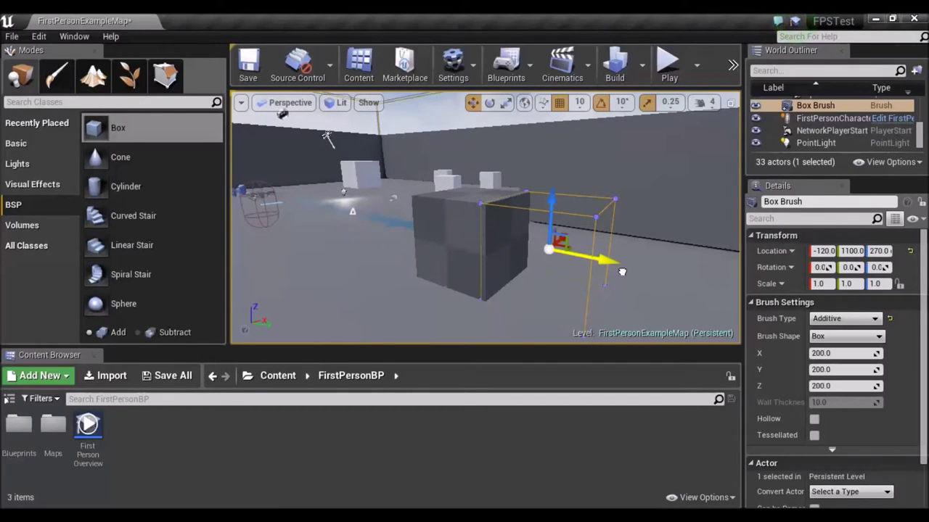
pyautogui.moveTo(622, 271); pyautogui.dragTo(586, 265)
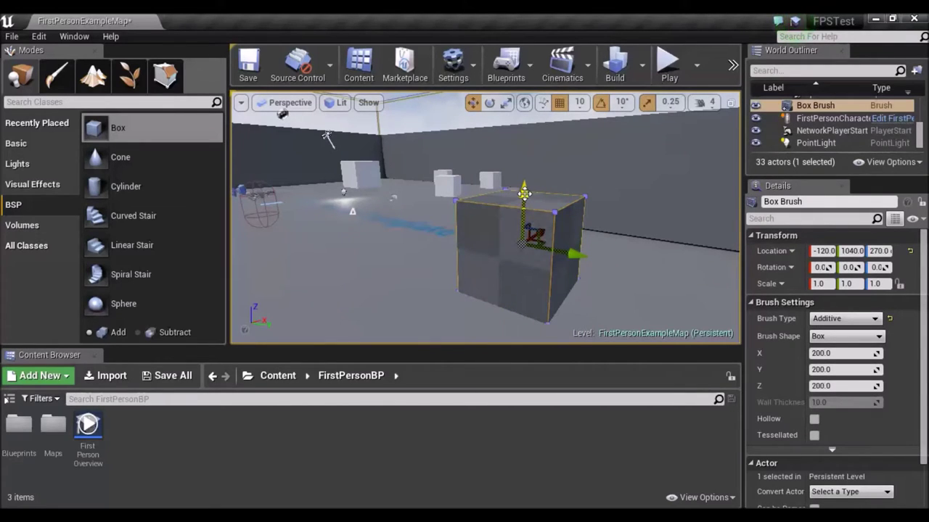
# Nudge the box brush along Z, keep it at -120, 1040, 270, and enter rotate mode
pyautogui.moveTo(524, 194)
pyautogui.mouseDown()
pyautogui.moveTo(526, 176)
pyautogui.moveTo(529, 190)
pyautogui.mouseUp()
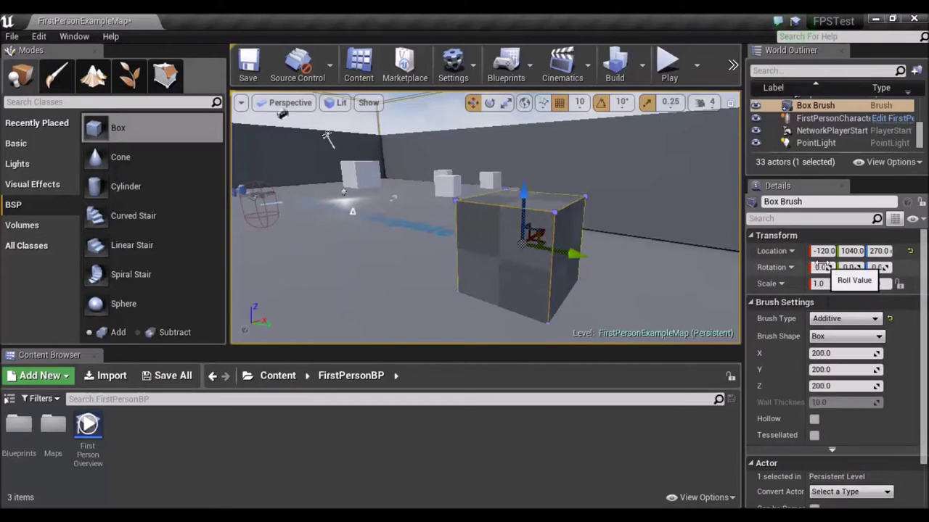
pyautogui.scroll(-1, 842, 319)
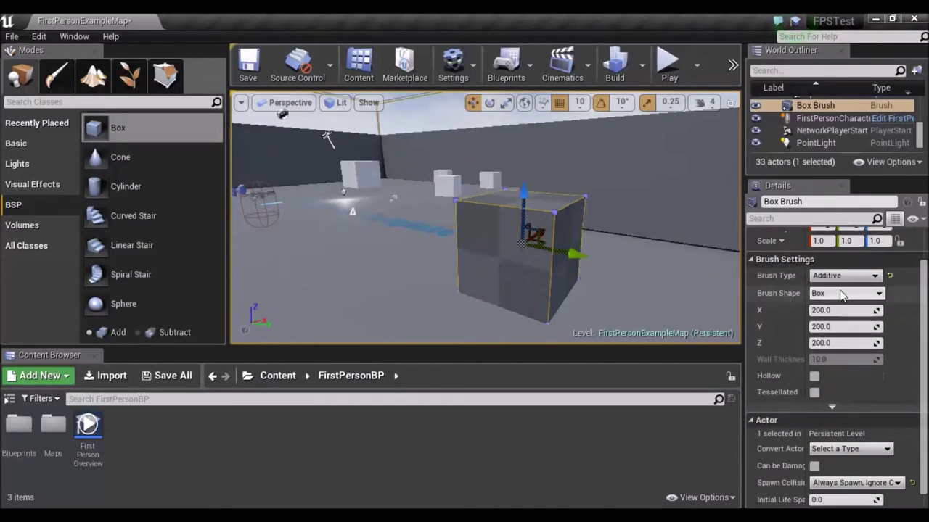
pyautogui.scroll(-1, 844, 305)
pyautogui.scroll(2, 844, 299)
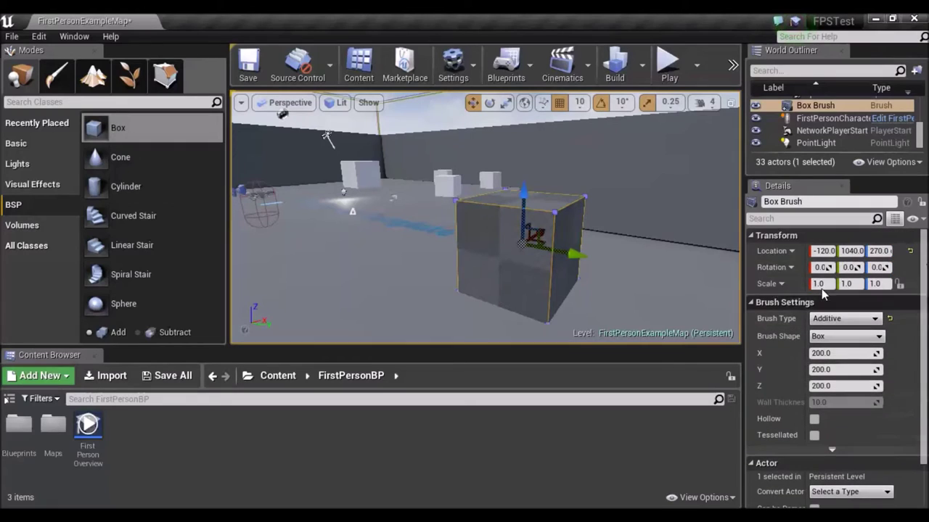
pyautogui.click(825, 251)
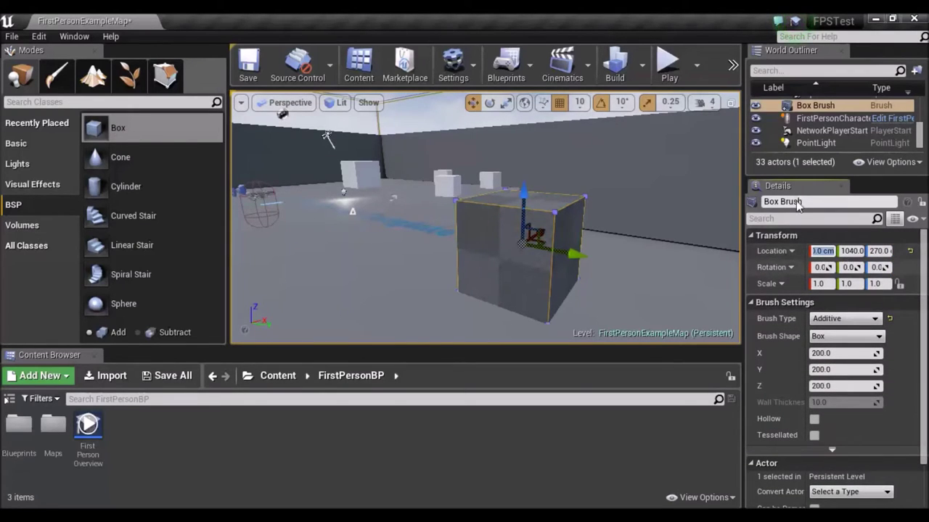
pyautogui.click(498, 227)
pyautogui.press('e')
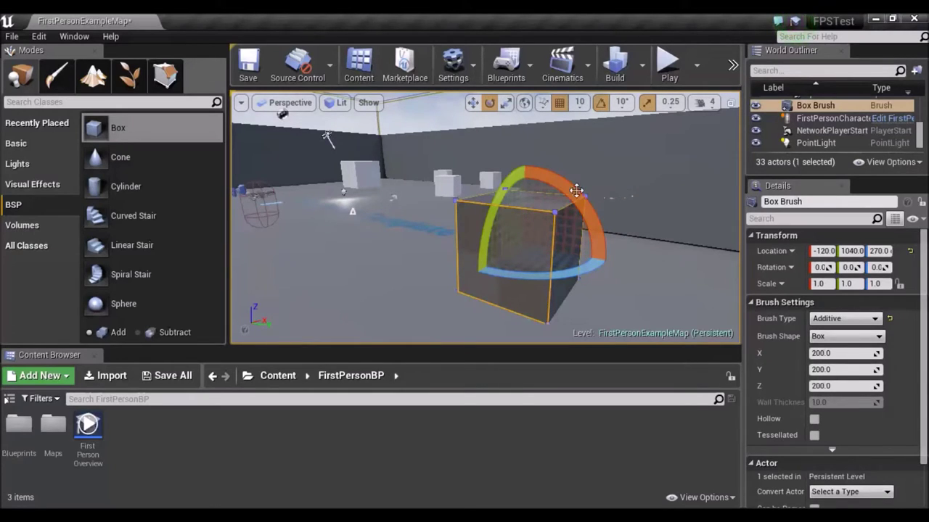
# Tilt the box brush about X to 30°, set rotation snap to 15°, then tilt to 75°
pyautogui.moveTo(559, 183)
pyautogui.mouseDown()
pyautogui.moveTo(560, 162)
pyautogui.moveTo(486, 172)
pyautogui.moveTo(569, 173)
pyautogui.mouseUp()
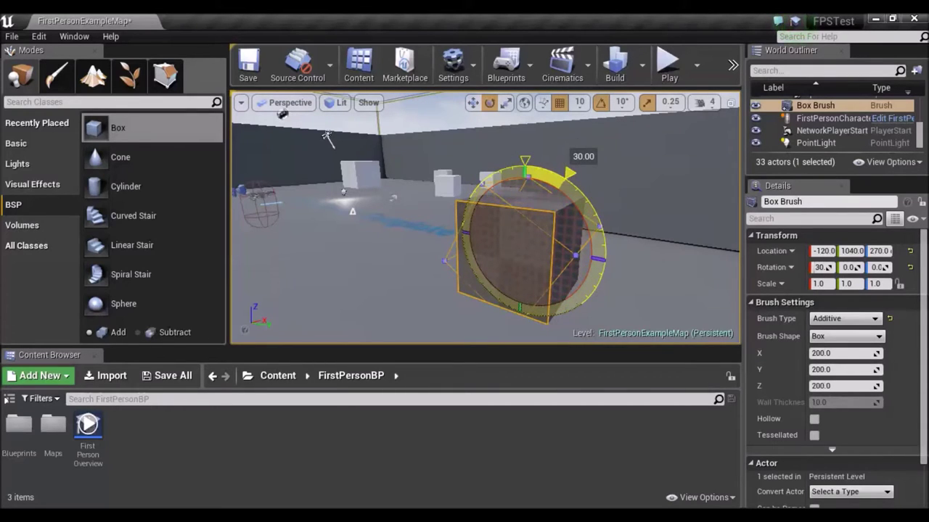
pyautogui.moveTo(569, 173); pyautogui.dragTo(569, 173)
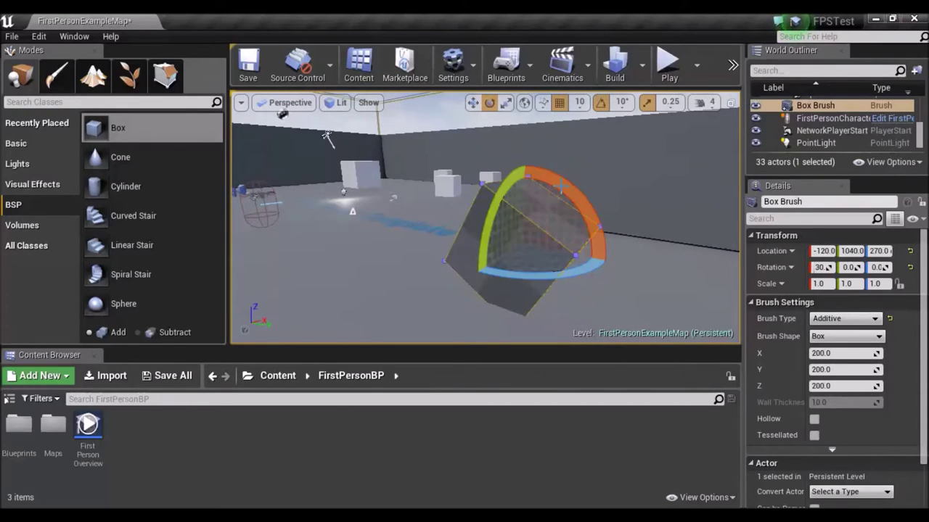
pyautogui.click(623, 109)
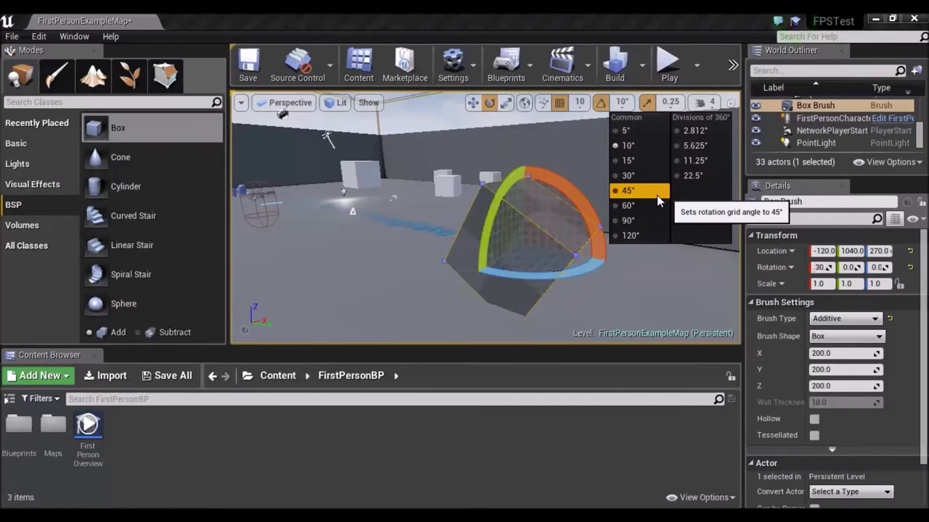
pyautogui.click(628, 160)
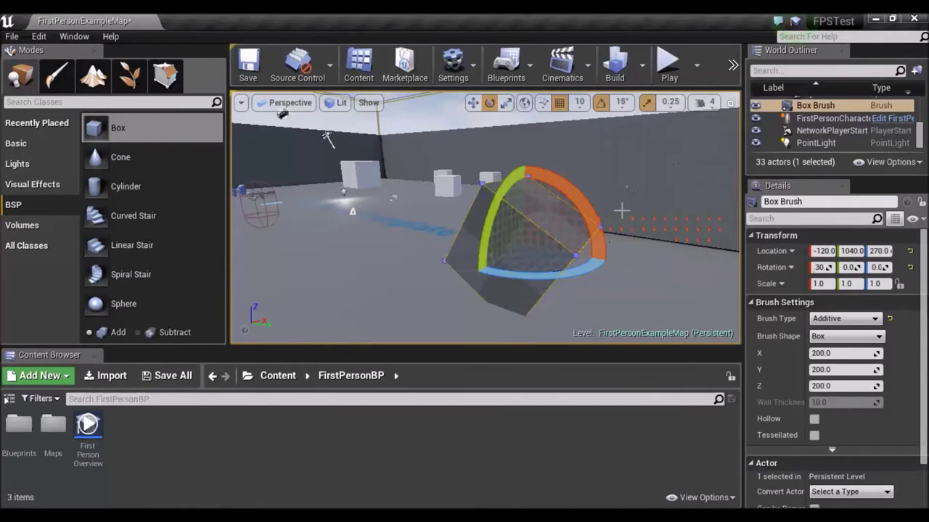
pyautogui.moveTo(565, 193)
pyautogui.mouseDown()
pyautogui.moveTo(581, 205)
pyautogui.moveTo(558, 198)
pyautogui.moveTo(602, 212)
pyautogui.moveTo(592, 201)
pyautogui.mouseUp()
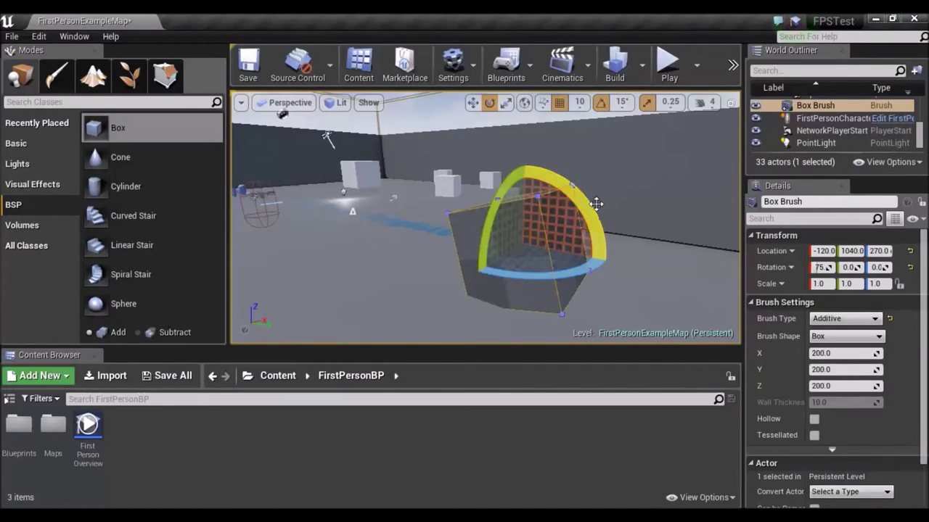
pyautogui.press('r')
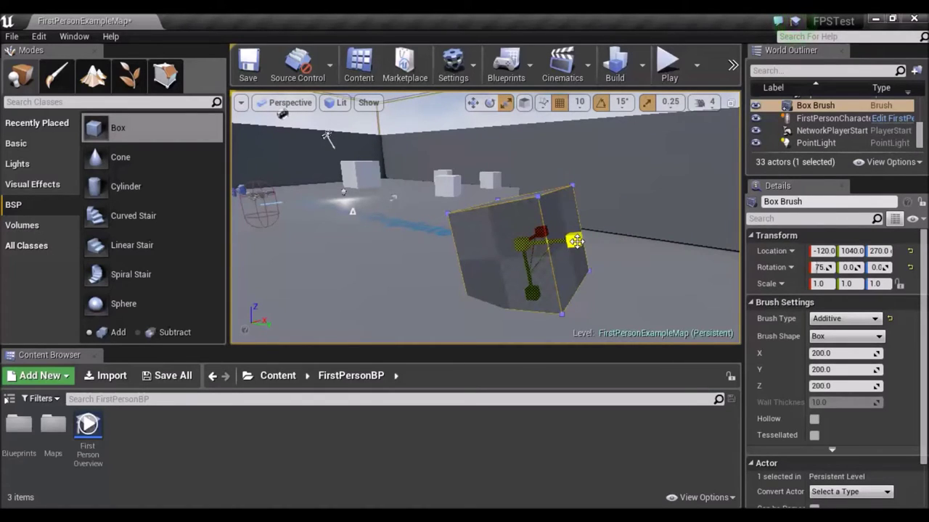
# Stretch the box brush's Z scale to 2.25 and dismiss the Malwarebytes update popup
pyautogui.moveTo(581, 247); pyautogui.dragTo(674, 240)
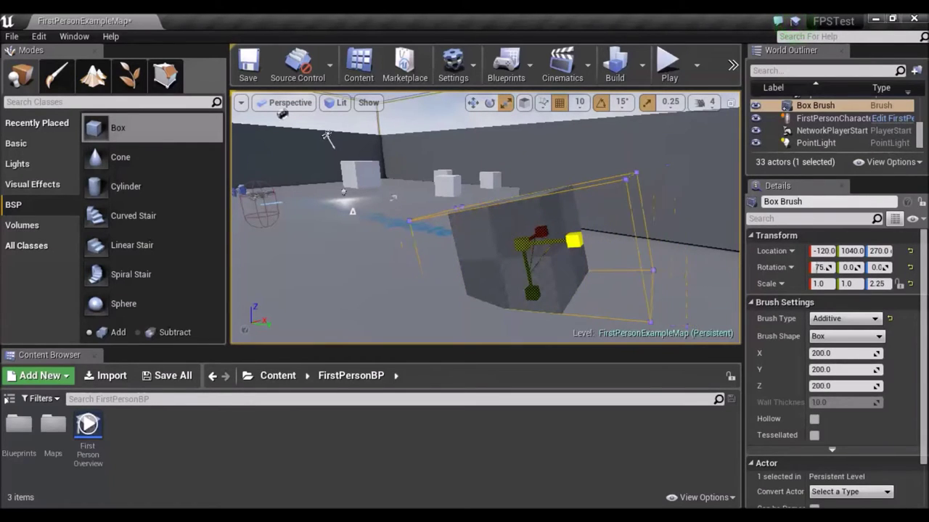
pyautogui.moveTo(675, 239); pyautogui.dragTo(587, 244)
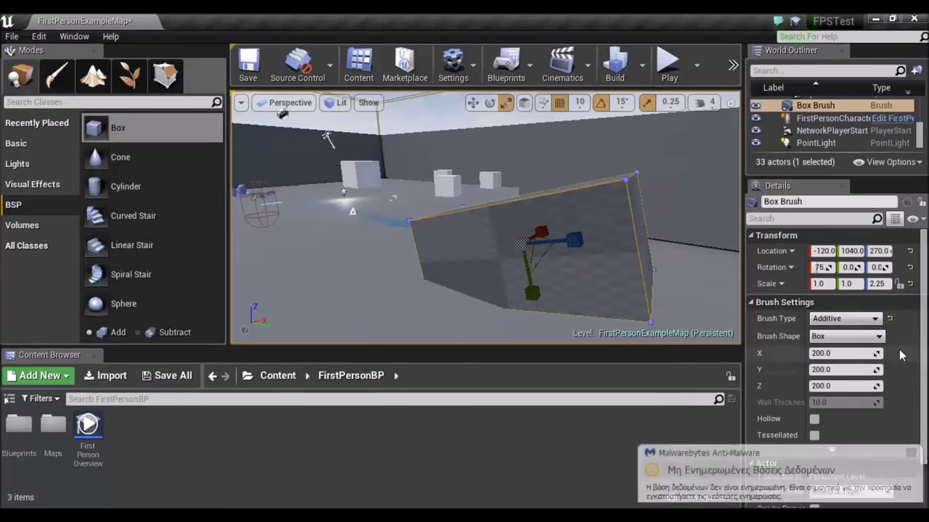
pyautogui.click(911, 426)
pyautogui.scroll(-1, 835, 341)
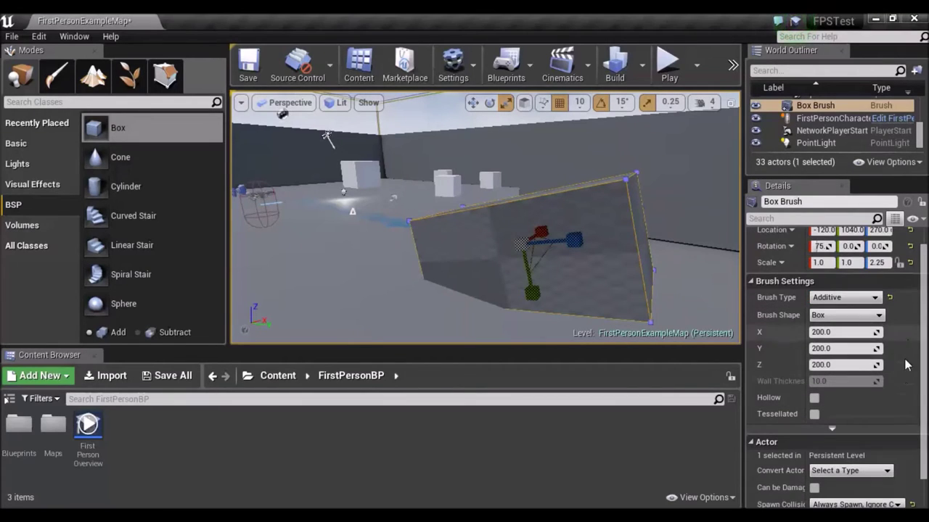
pyautogui.scroll(1, 840, 320)
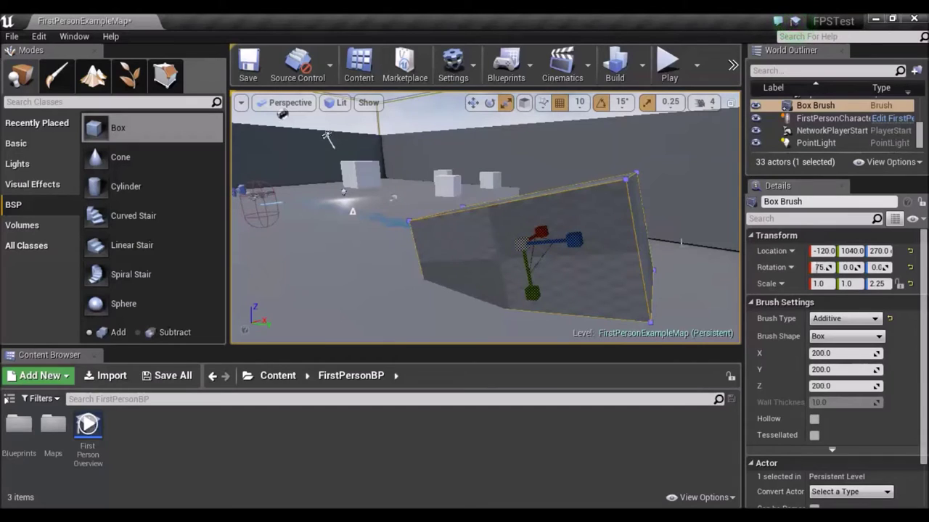
pyautogui.moveTo(327, 135)
pyautogui.mouseDown(button='middle')
pyautogui.moveTo(310, 100)
pyautogui.moveTo(313, 109)
pyautogui.mouseUp(button='middle')
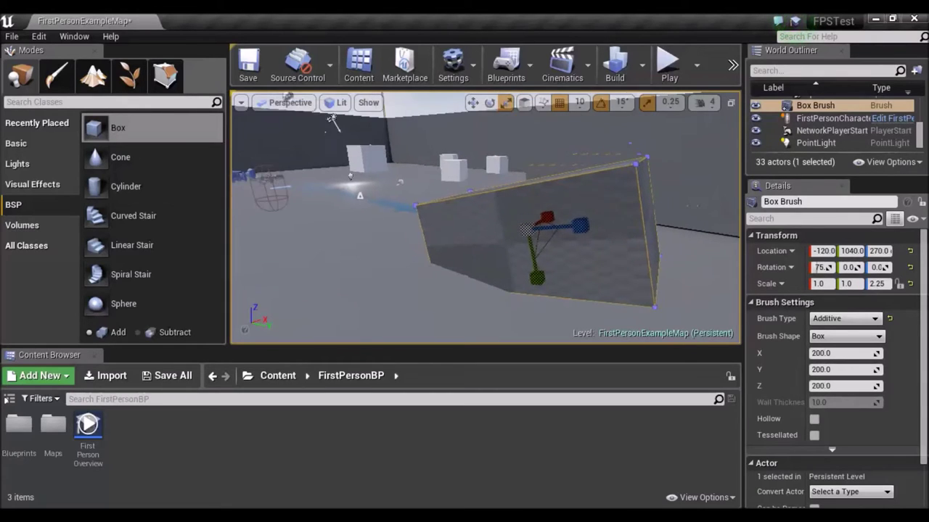
pyautogui.moveTo(689, 206); pyautogui.dragTo(653, 196)
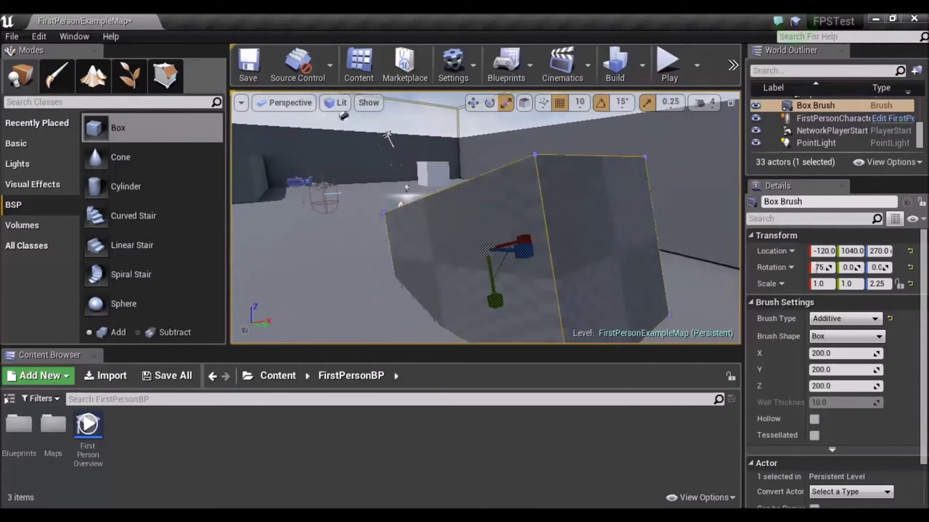
pyautogui.moveTo(373, 142); pyautogui.dragTo(621, 207, button='right')
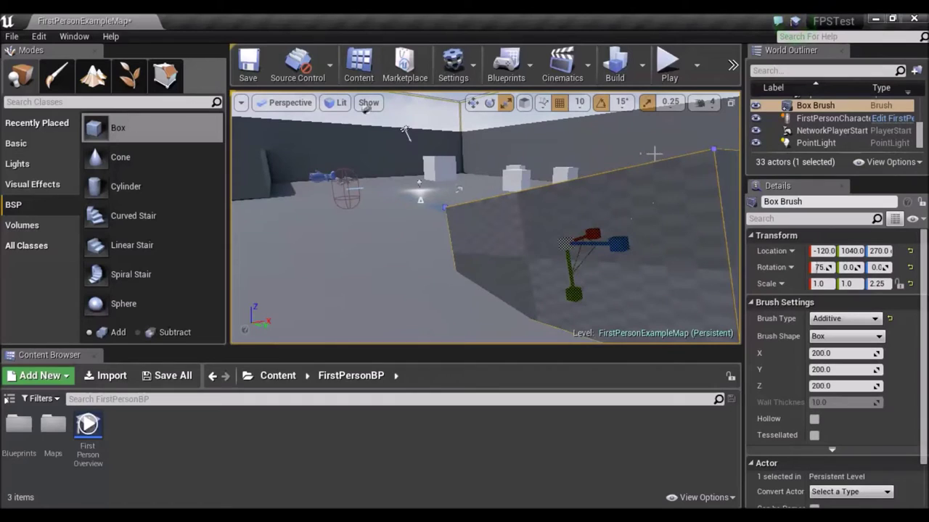
pyautogui.moveTo(654, 153); pyautogui.dragTo(654, 153, button='right')
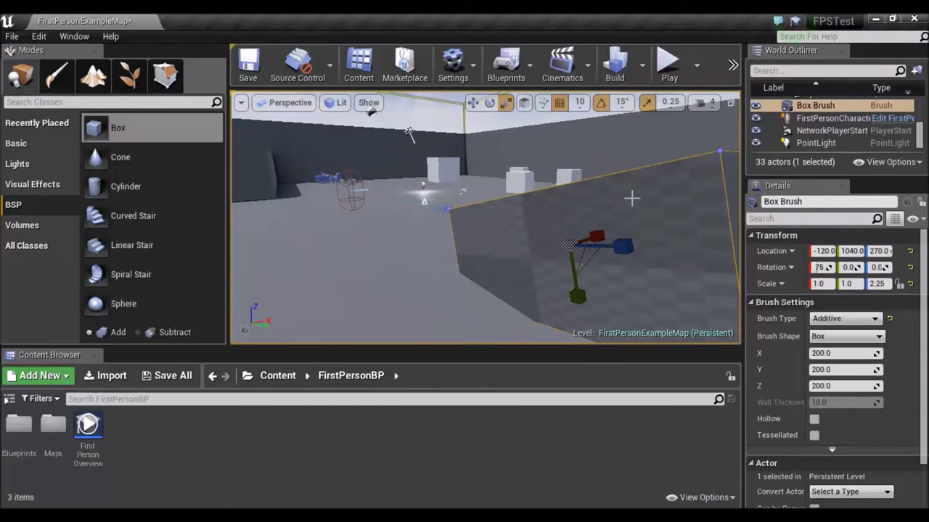
pyautogui.moveTo(409, 134); pyautogui.dragTo(447, 123, button='right')
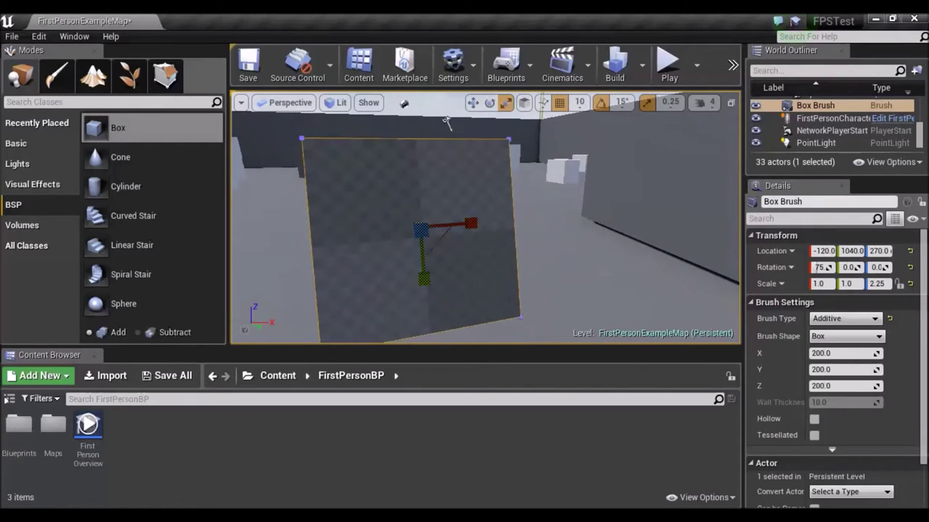
pyautogui.moveTo(447, 123); pyautogui.dragTo(372, 140, button='right')
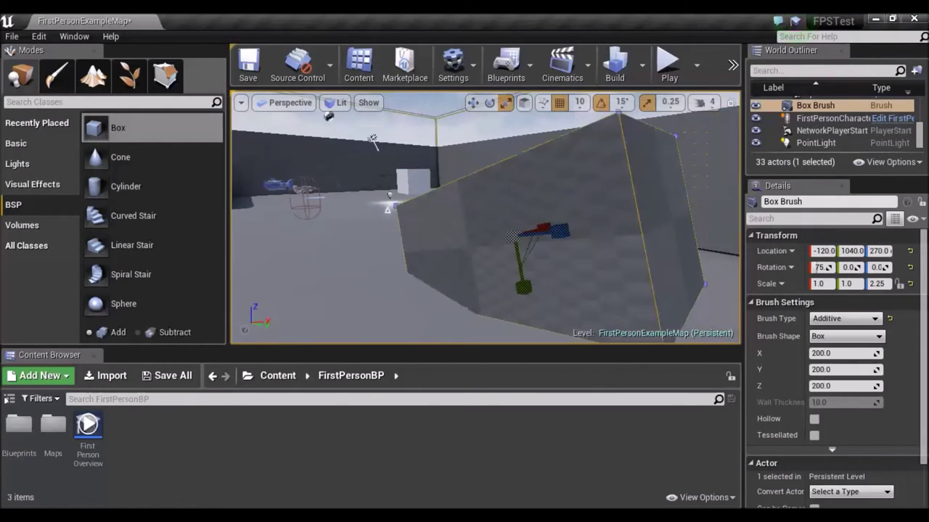
pyautogui.moveTo(602, 269); pyautogui.dragTo(551, 265, button='right')
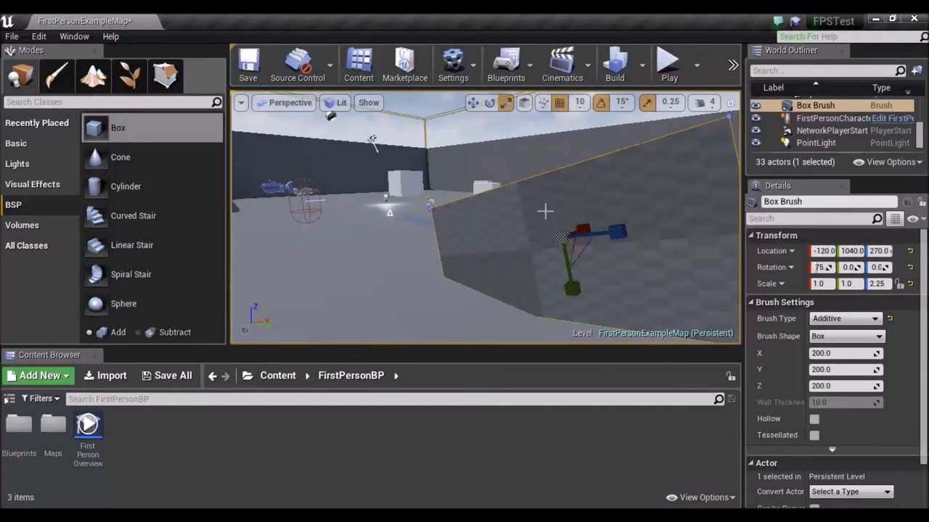
pyautogui.moveTo(555, 161)
pyautogui.mouseDown(button='right')
pyautogui.moveTo(543, 161)
pyautogui.moveTo(537, 191)
pyautogui.mouseUp(button='right')
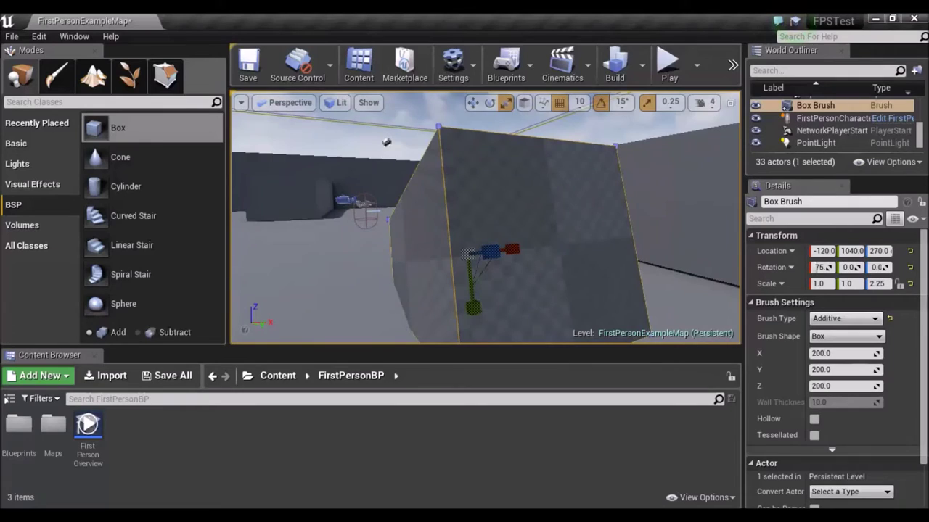
pyautogui.moveTo(417, 158); pyautogui.dragTo(384, 163, button='right')
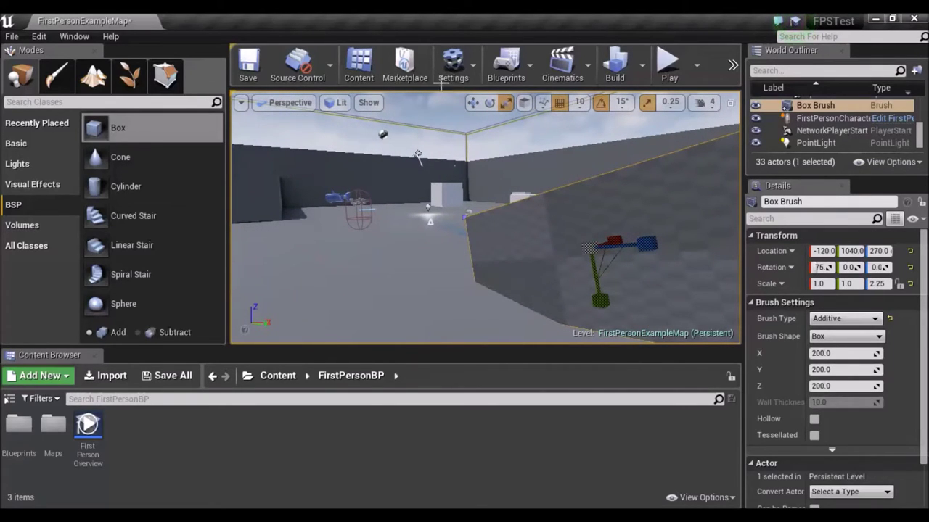
pyautogui.moveTo(550, 209); pyautogui.dragTo(479, 240, button='right')
pyautogui.moveTo(572, 236); pyautogui.dragTo(571, 235, button='right')
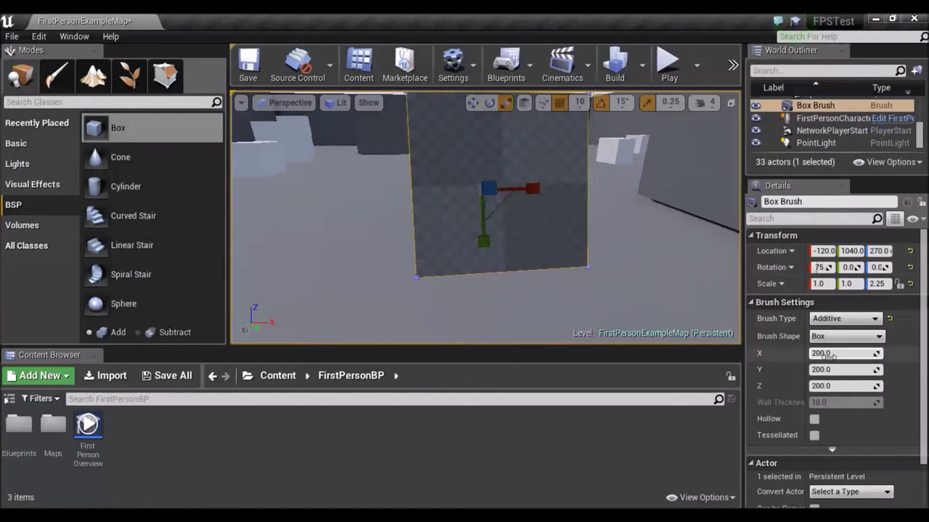
# Drag the Brush Settings Y size from 200 to 315.72 and orbit to check the brush
pyautogui.moveTo(838, 369); pyautogui.dragTo(852, 369)
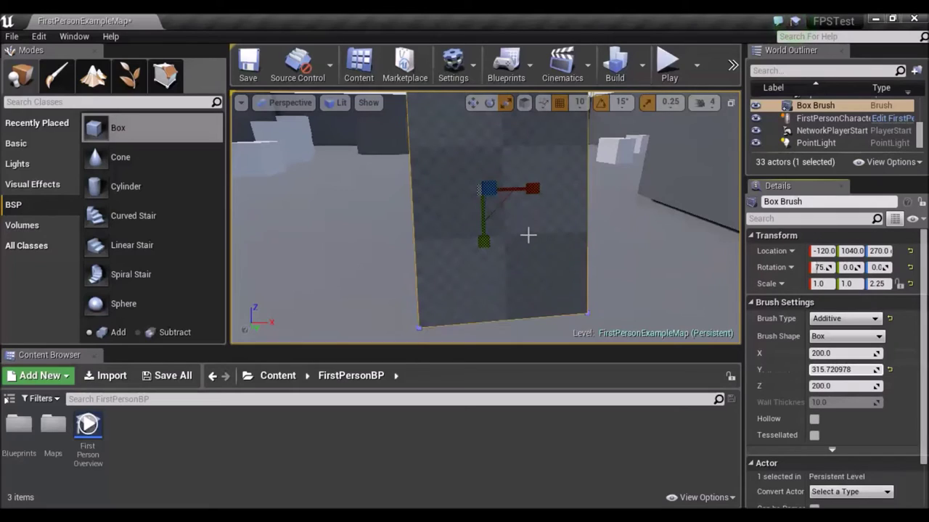
pyautogui.moveTo(486, 156); pyautogui.dragTo(486, 174)
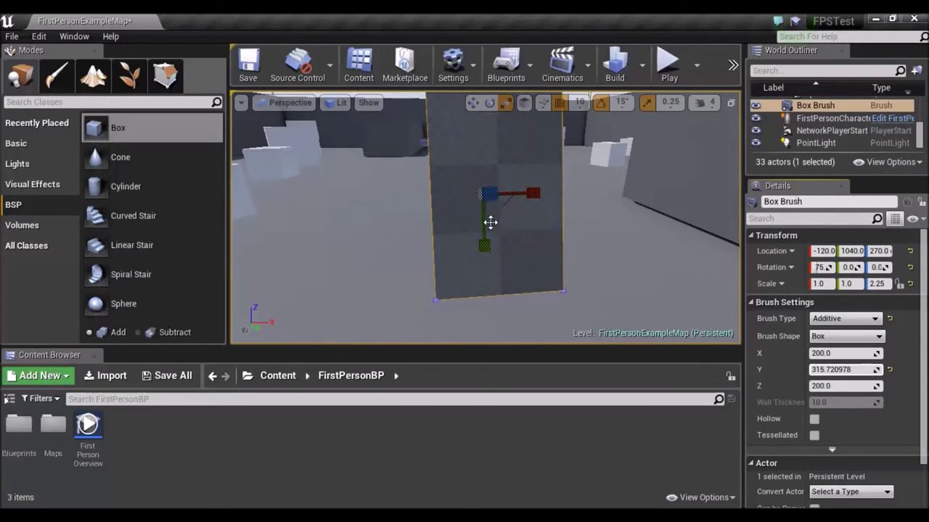
pyautogui.moveTo(474, 177); pyautogui.dragTo(397, 220)
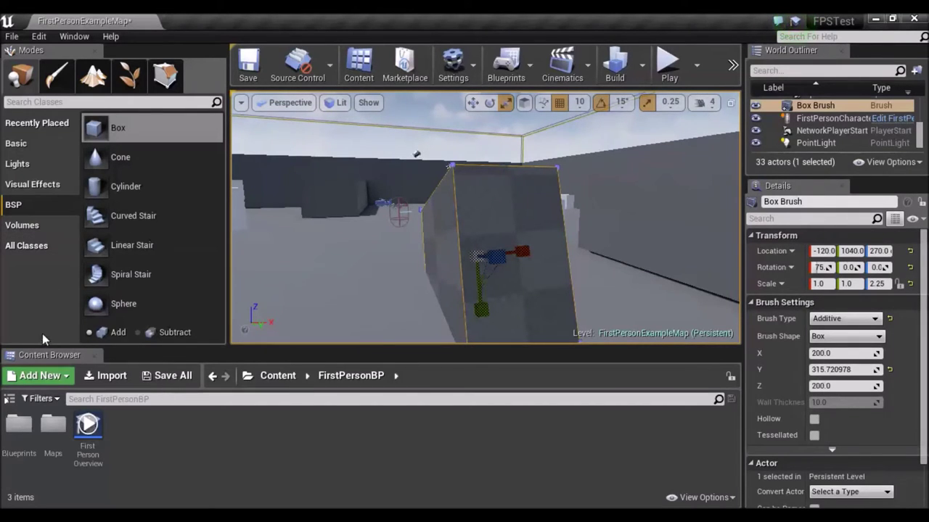
# Show the Content Browser folder tree, expand StarterContent, and browse its Blueprints and Maps folders
pyautogui.click(8, 402)
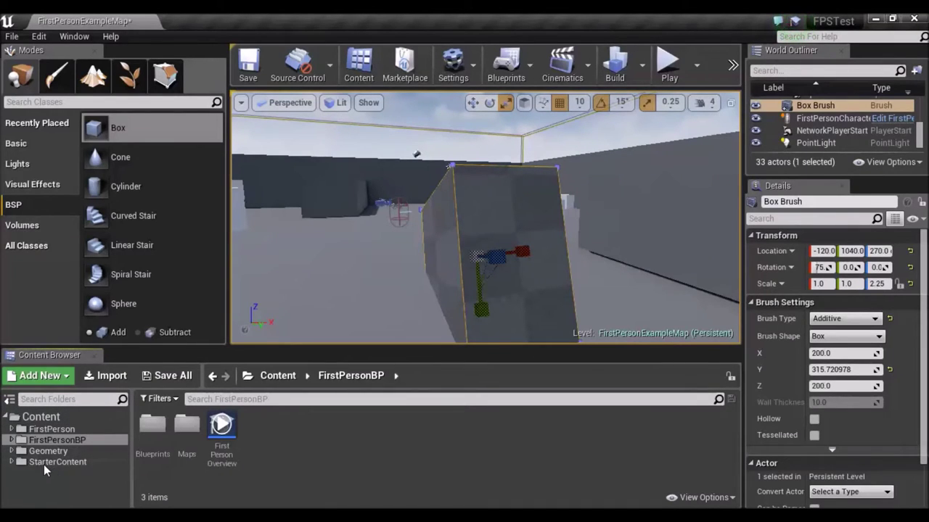
pyautogui.click(12, 463)
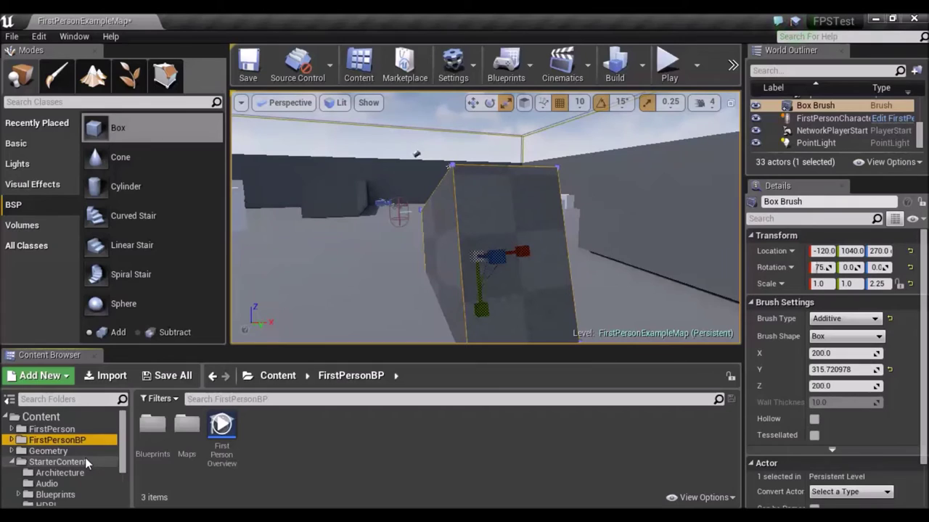
pyautogui.scroll(-3, 87, 458)
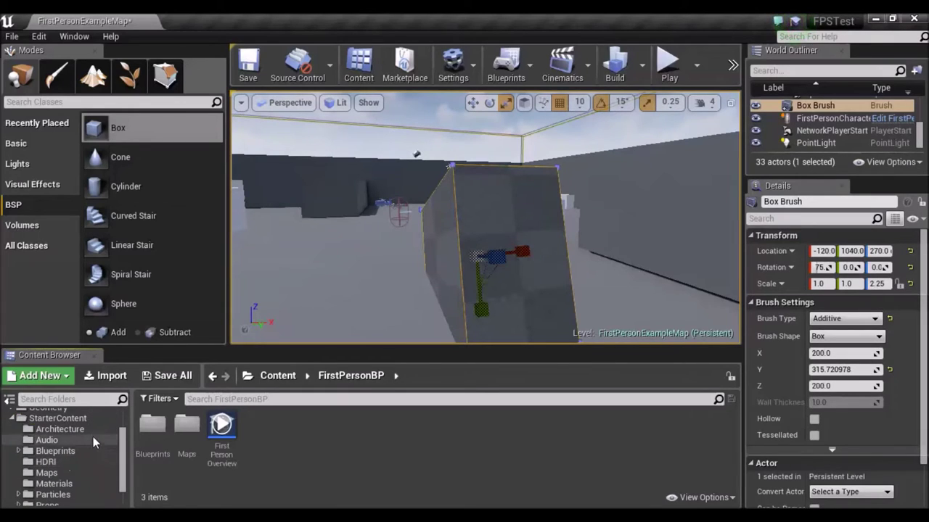
pyautogui.scroll(-1, 96, 440)
pyautogui.scroll(1, 96, 442)
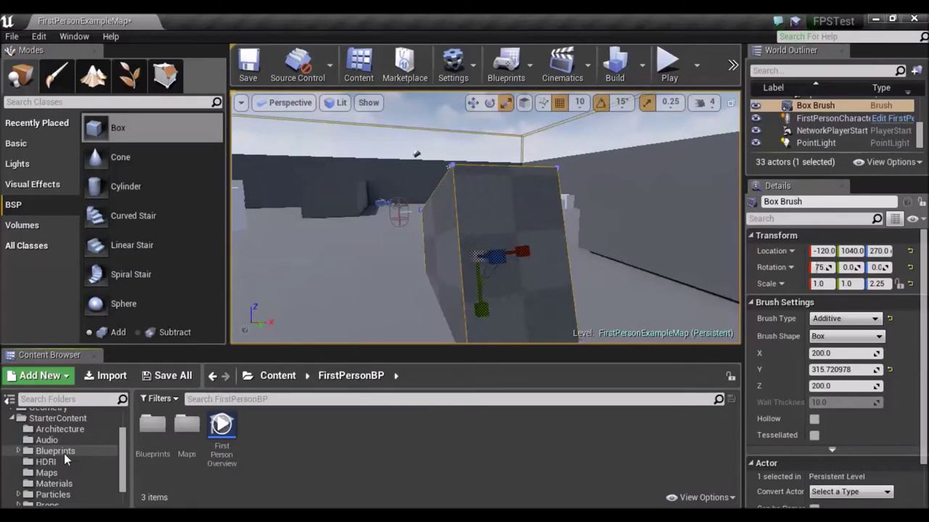
pyautogui.click(60, 452)
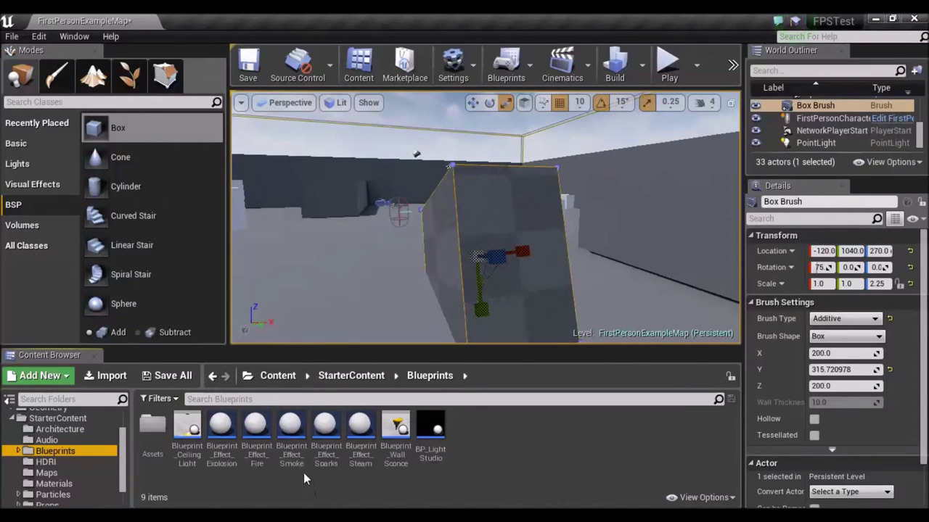
pyautogui.scroll(-1, 79, 472)
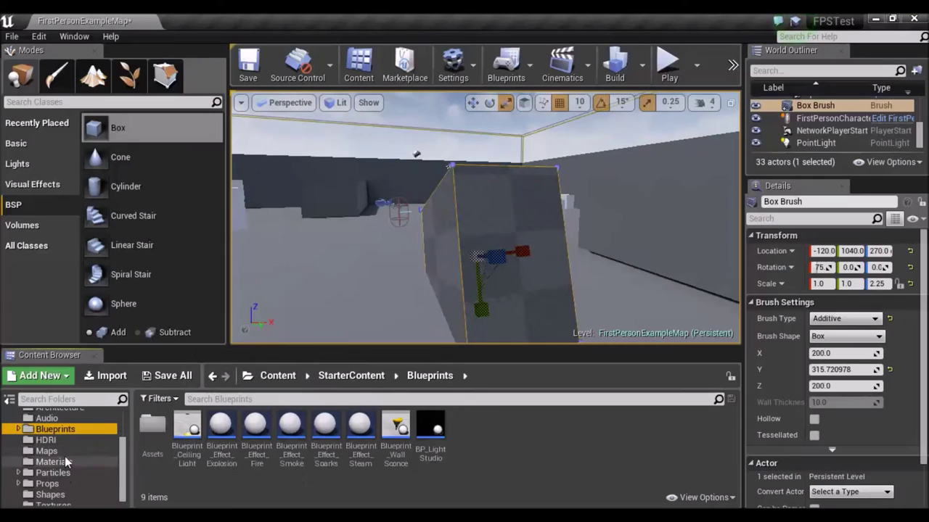
pyautogui.click(63, 455)
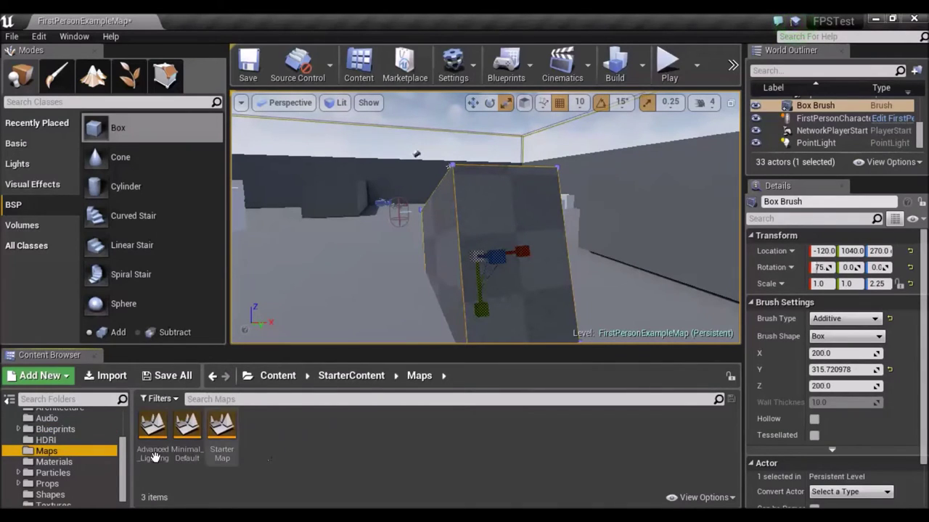
# Open the StarterContent Materials folder and select M_Ground_Moss
pyautogui.scroll(-1, 123, 461)
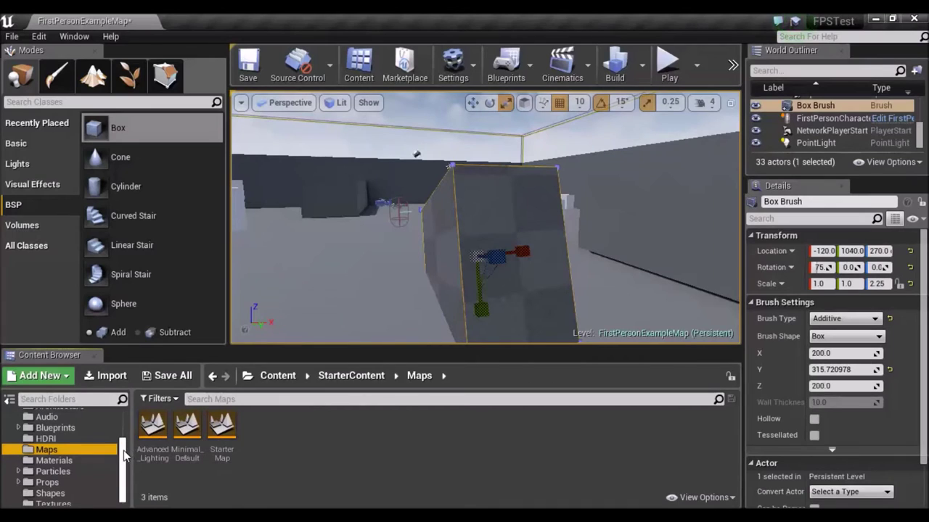
pyautogui.click(72, 458)
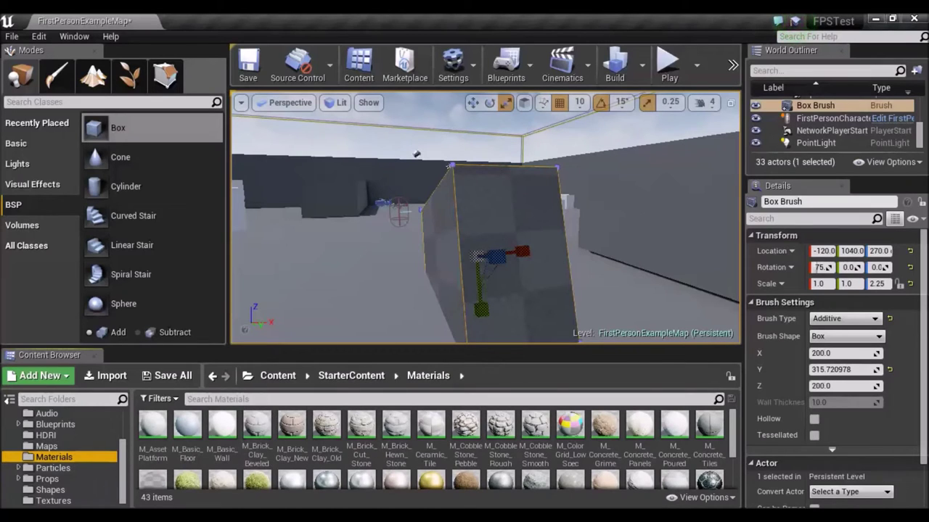
pyautogui.moveTo(450, 167)
pyautogui.keyDown('alt'); pyautogui.mouseDown()
pyautogui.moveTo(484, 166)
pyautogui.moveTo(464, 145)
pyautogui.mouseUp(); pyautogui.keyUp('alt')
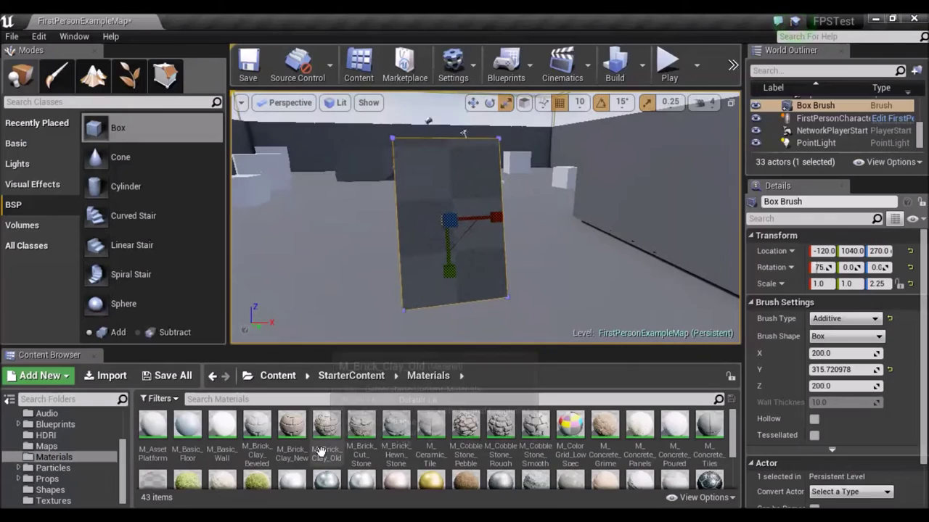
pyautogui.scroll(-1, 399, 446)
pyautogui.scroll(-1, 399, 446)
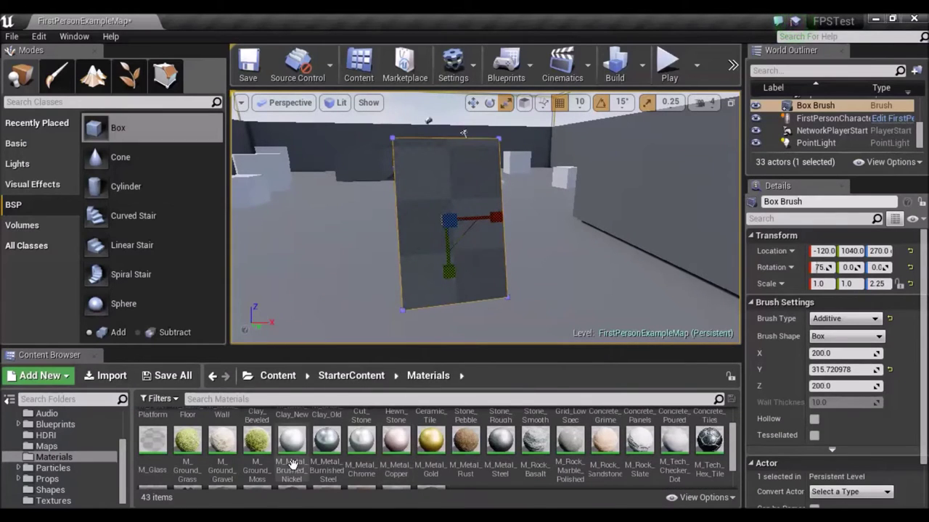
pyautogui.click(257, 451)
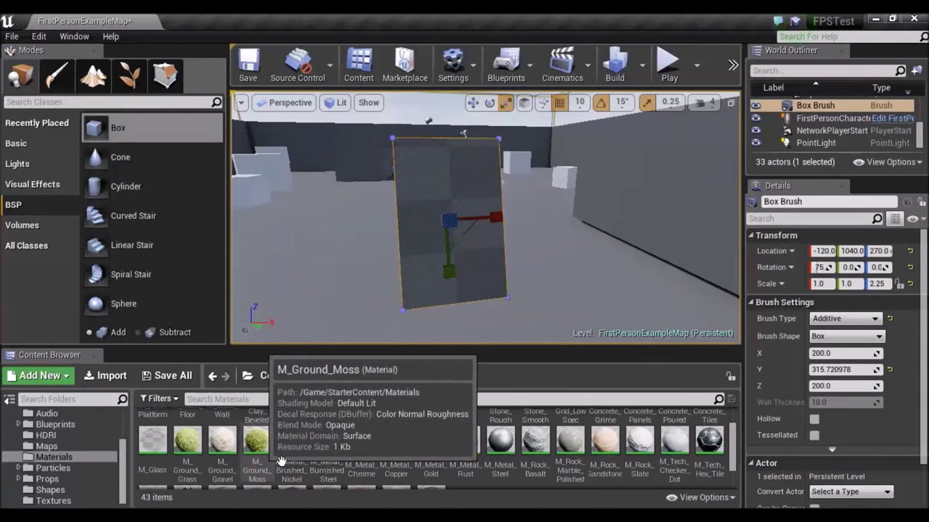
# Apply M_Ground_Moss to the box brush and inspect it from several angles
pyautogui.moveTo(263, 448)
pyautogui.mouseDown()
pyautogui.moveTo(432, 282)
pyautogui.moveTo(424, 242)
pyautogui.mouseUp()
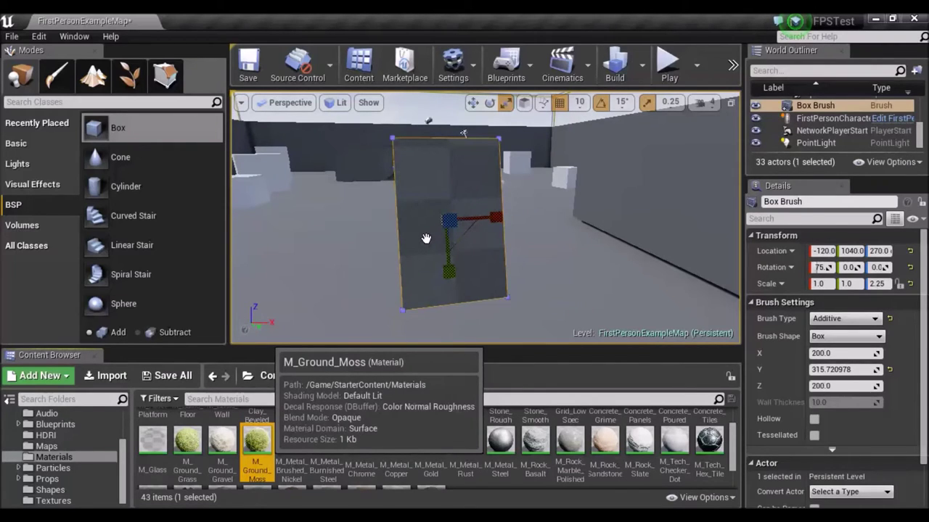
pyautogui.moveTo(426, 239); pyautogui.dragTo(426, 239)
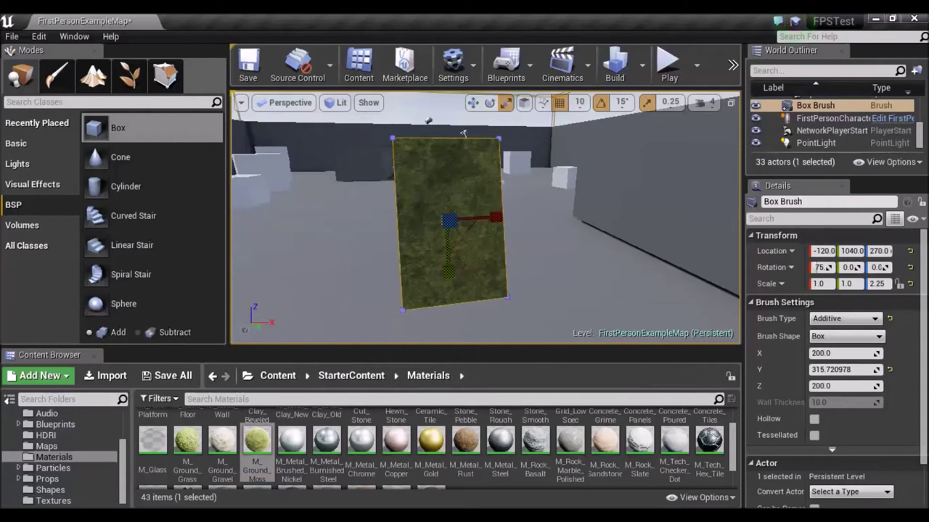
pyautogui.moveTo(463, 133)
pyautogui.mouseDown()
pyautogui.moveTo(379, 131)
pyautogui.moveTo(487, 140)
pyautogui.moveTo(436, 137)
pyautogui.moveTo(347, 159)
pyautogui.mouseUp()
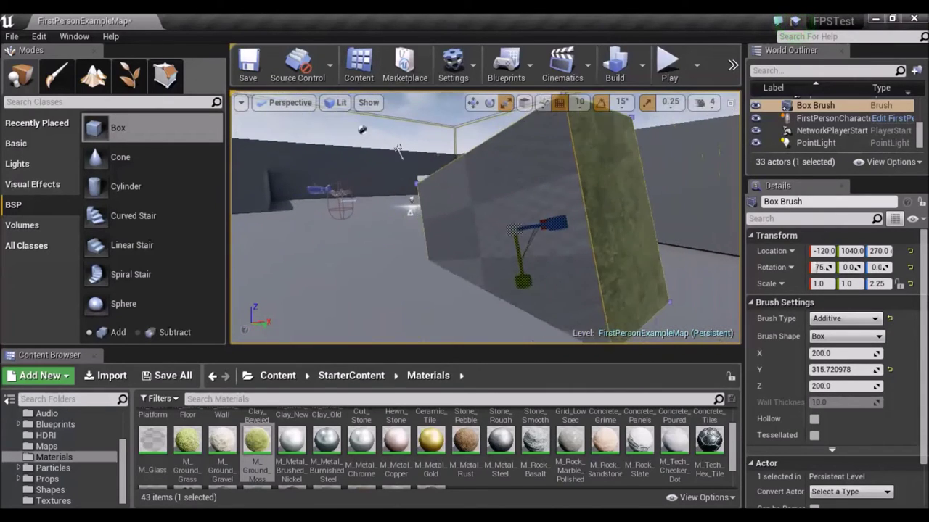
pyautogui.moveTo(257, 439)
pyautogui.mouseDown()
pyautogui.moveTo(456, 213)
pyautogui.moveTo(457, 175)
pyautogui.mouseUp()
pyautogui.moveTo(270, 158)
pyautogui.mouseDown()
pyautogui.moveTo(267, 145)
pyautogui.moveTo(278, 156)
pyautogui.mouseUp()
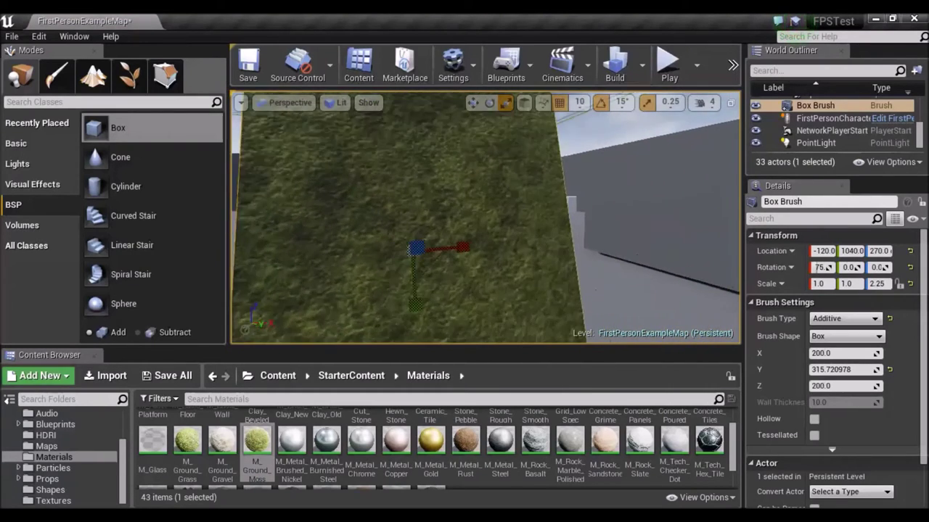
pyautogui.moveTo(278, 156)
pyautogui.mouseDown()
pyautogui.moveTo(365, 207)
pyautogui.moveTo(348, 116)
pyautogui.moveTo(352, 124)
pyautogui.mouseUp()
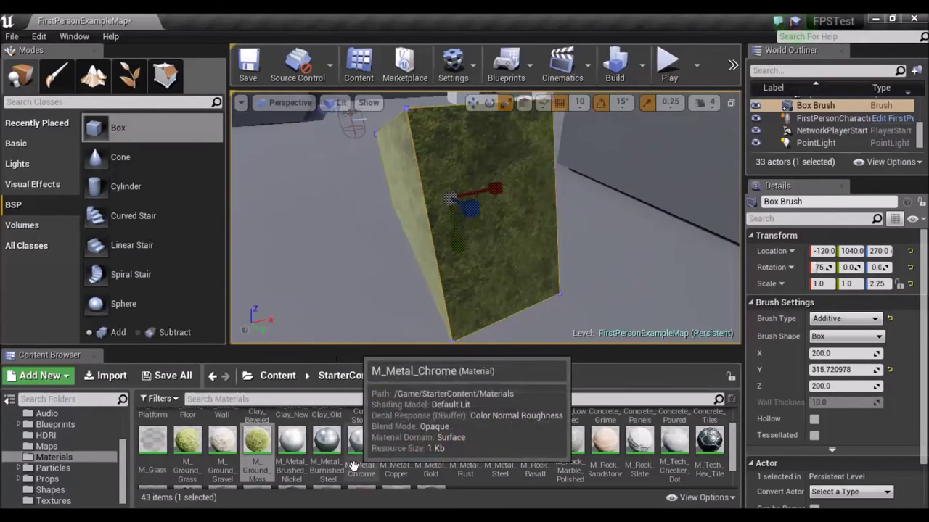
# Apply M_Metal_Burnished_Steel to another face of the box brush
pyautogui.moveTo(329, 447); pyautogui.dragTo(506, 255)
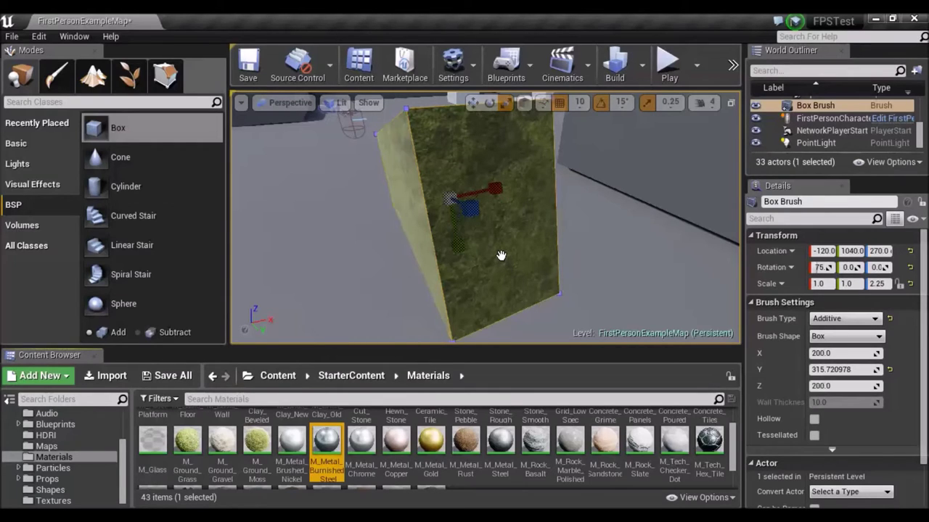
pyautogui.moveTo(501, 256); pyautogui.dragTo(501, 256)
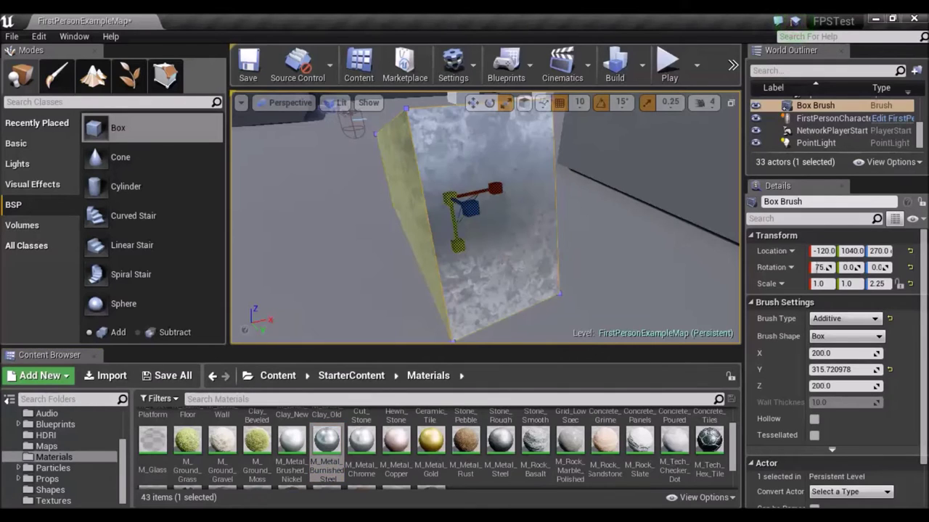
pyautogui.moveTo(459, 246); pyautogui.dragTo(479, 239, button='right')
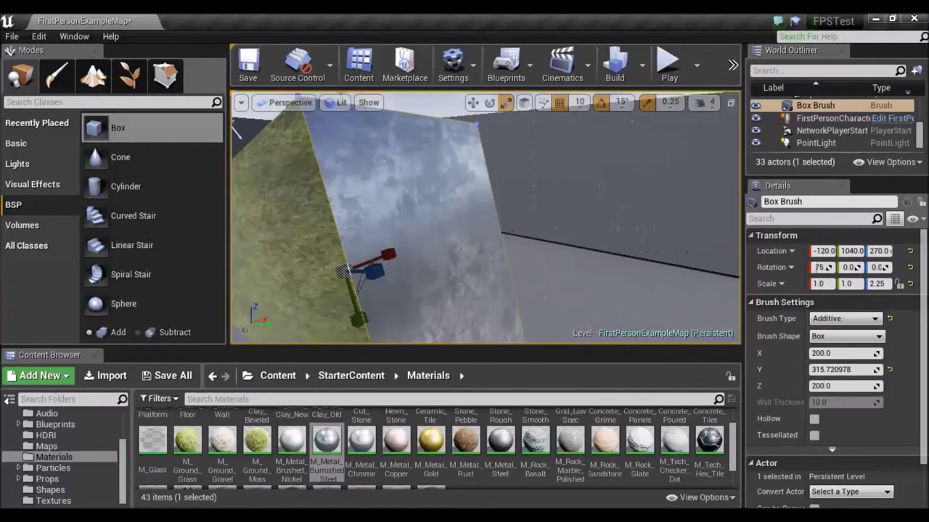
pyautogui.moveTo(479, 240); pyautogui.dragTo(479, 239, button='right')
pyautogui.click(465, 63)
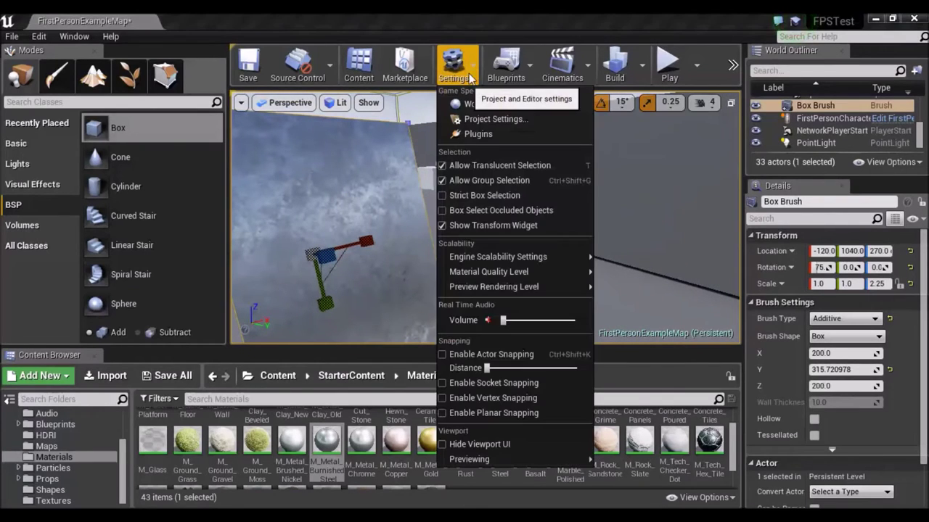
# Set all Engine Scalability groups to Epic quality, then select the BigWall2 wall
pyautogui.moveTo(507, 274)
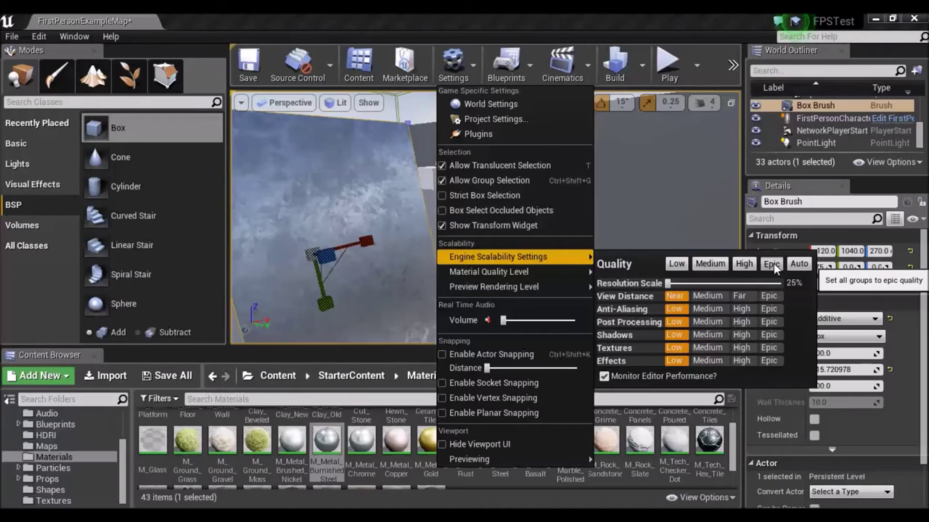
pyautogui.click(773, 263)
pyautogui.moveTo(537, 272)
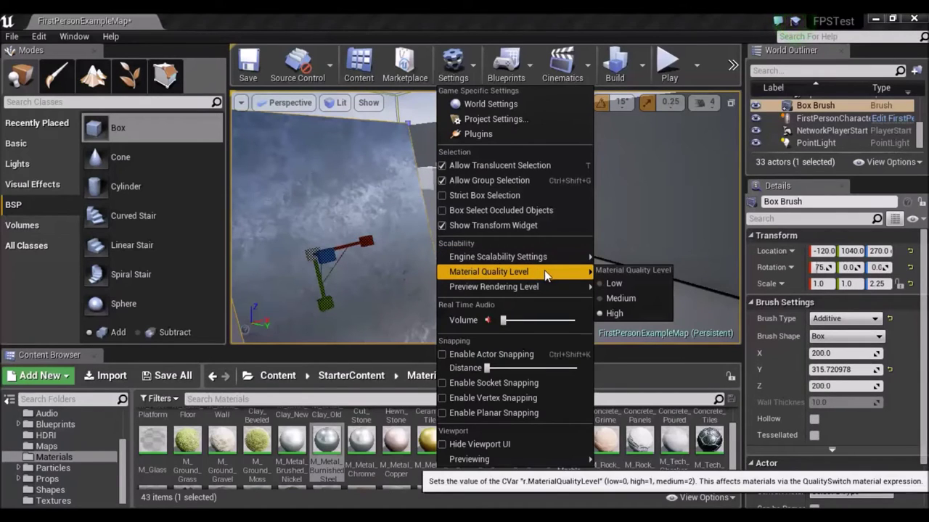
pyautogui.click(629, 204)
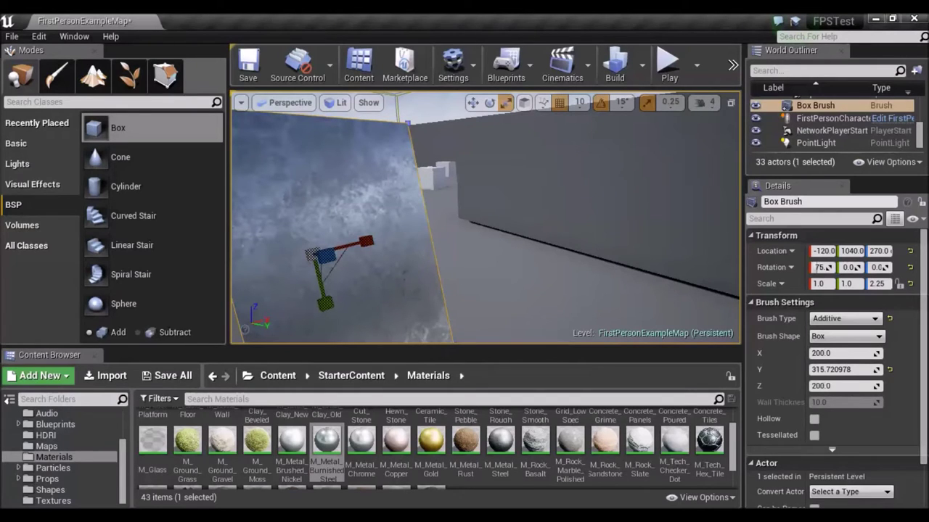
pyautogui.click(625, 171)
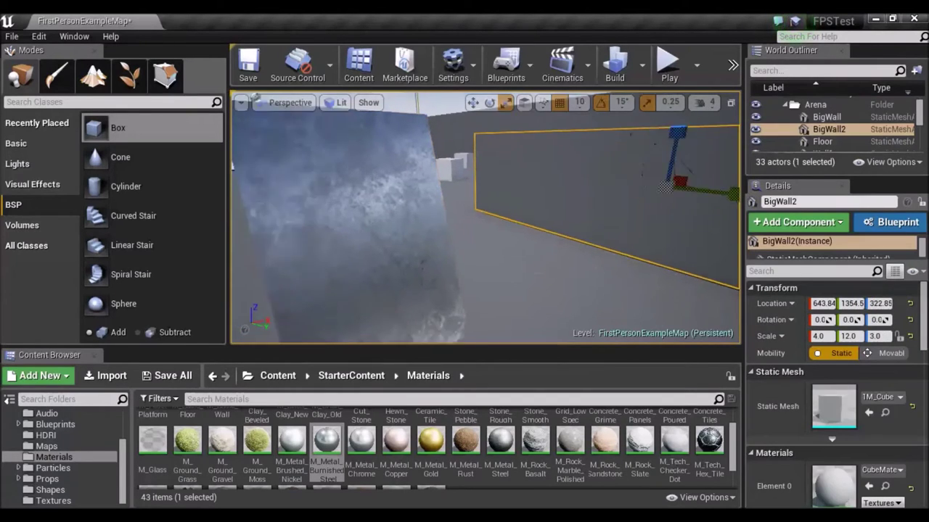
# Select the M_Wood_Floor_Walnut_Worn material in the Content Browser
pyautogui.moveTo(336, 136); pyautogui.dragTo(336, 136, button='right')
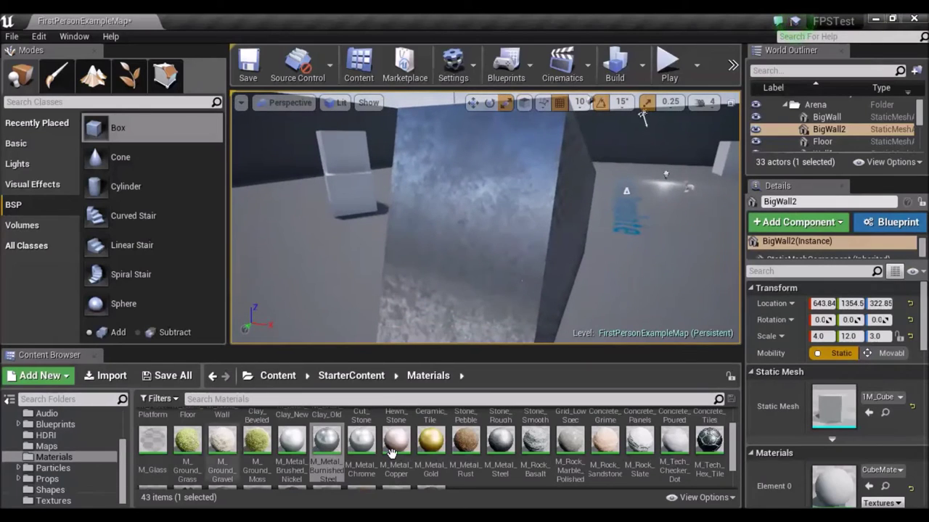
pyautogui.scroll(-1, 391, 452)
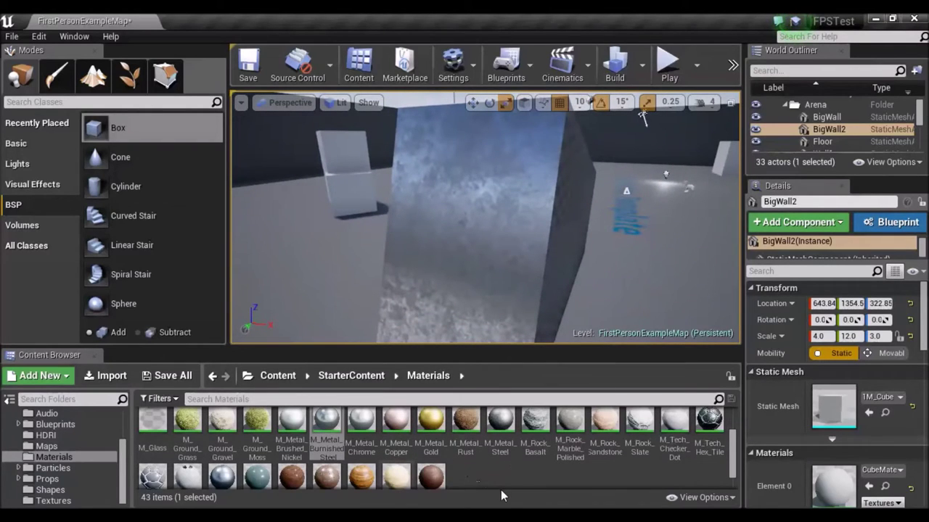
pyautogui.scroll(-1, 508, 460)
pyautogui.scroll(1, 504, 464)
pyautogui.scroll(-1, 505, 463)
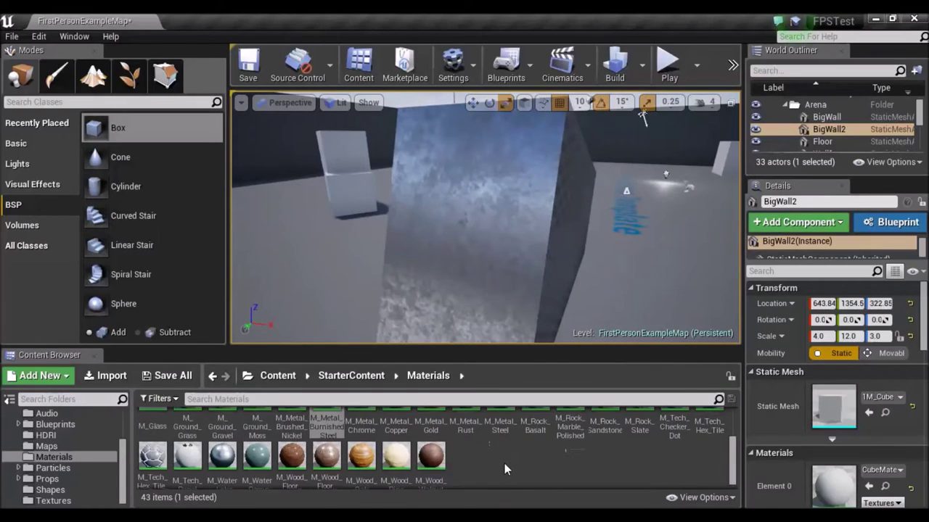
pyautogui.click(327, 458)
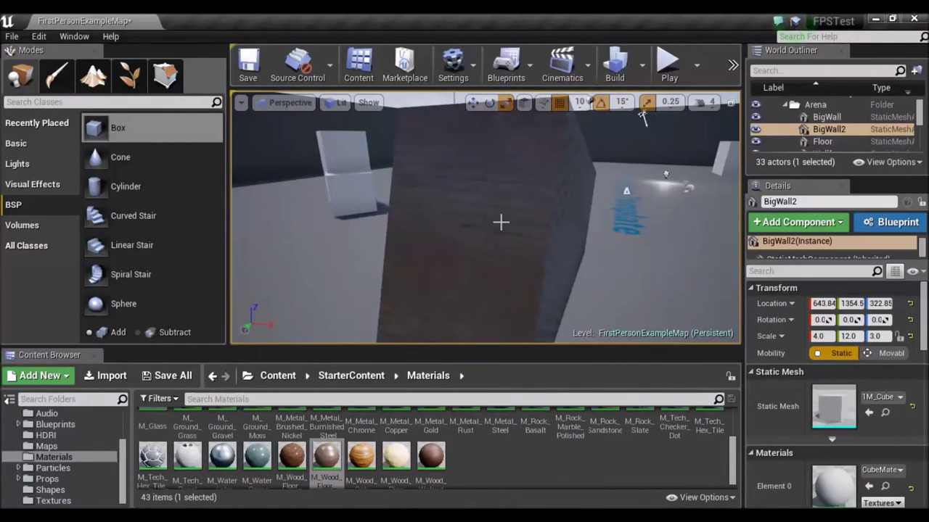
# Fly the viewport around BigWall2 to inspect the wall, sky and surrounding grass
pyautogui.moveTo(643, 118); pyautogui.dragTo(642, 102)
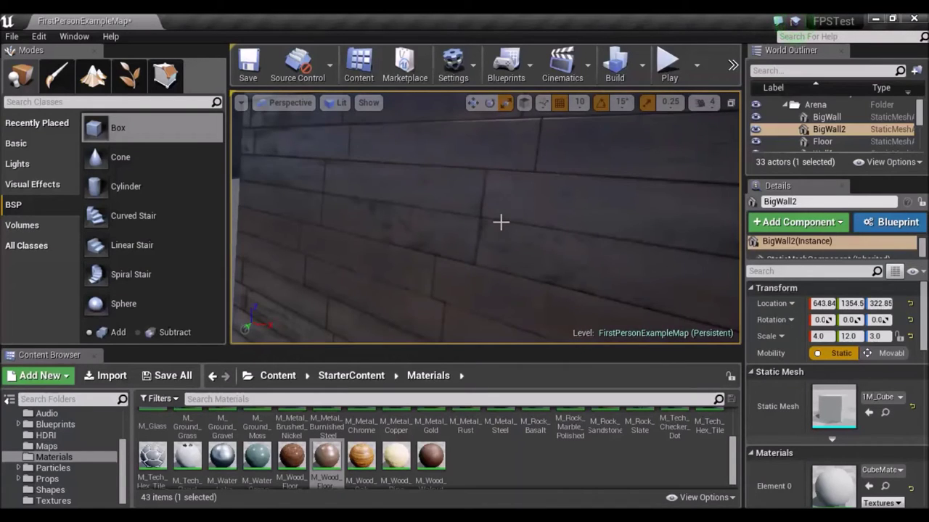
pyautogui.moveTo(572, 264)
pyautogui.mouseDown(button='right')
pyautogui.moveTo(572, 217)
pyautogui.moveTo(558, 196)
pyautogui.moveTo(580, 191)
pyautogui.mouseUp(button='right')
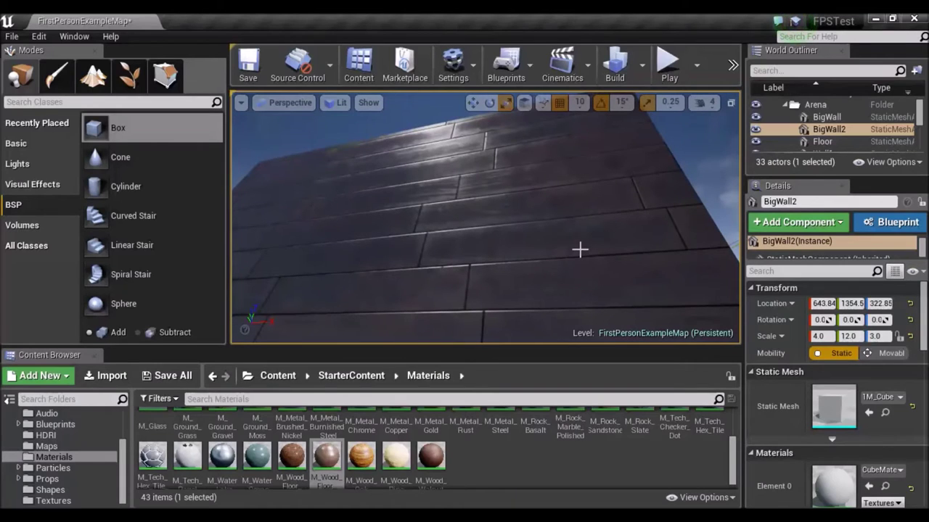
pyautogui.moveTo(580, 190)
pyautogui.mouseDown(button='right')
pyautogui.moveTo(573, 232)
pyautogui.moveTo(566, 189)
pyautogui.moveTo(566, 203)
pyautogui.moveTo(551, 211)
pyautogui.mouseUp(button='right')
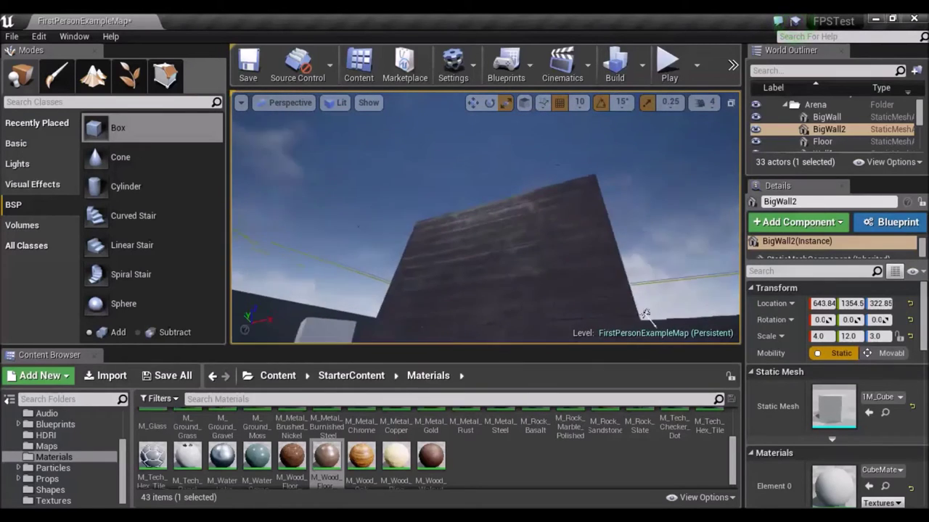
pyautogui.moveTo(551, 210); pyautogui.dragTo(552, 181, button='right')
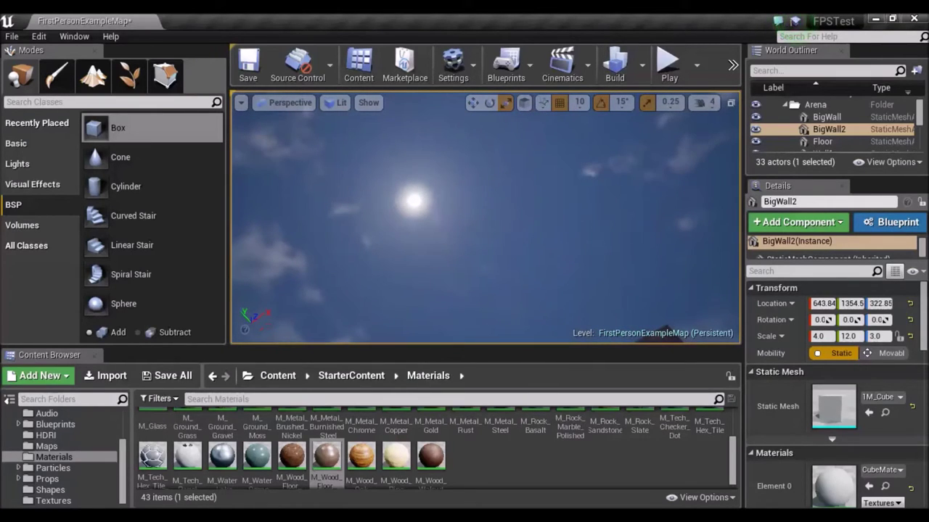
pyautogui.moveTo(551, 181); pyautogui.dragTo(552, 218, button='right')
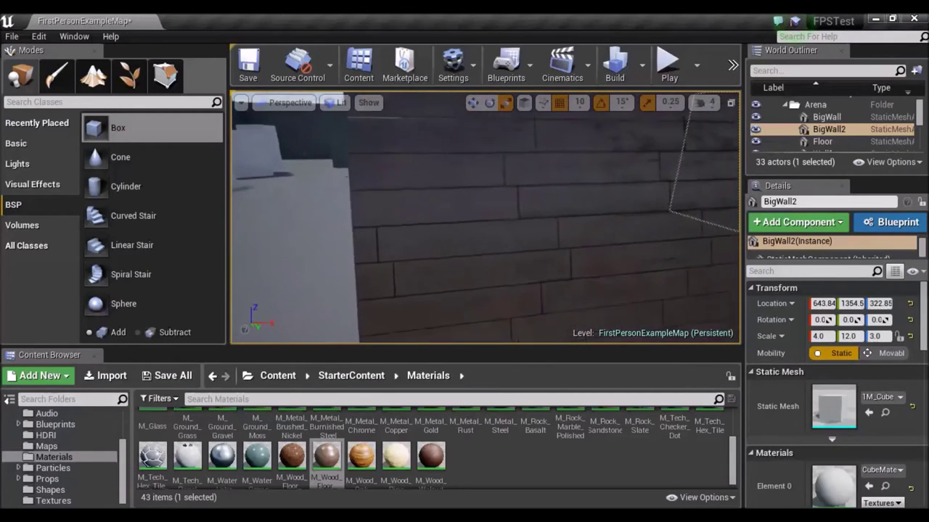
pyautogui.moveTo(551, 218)
pyautogui.mouseDown(button='right')
pyautogui.moveTo(529, 232)
pyautogui.moveTo(501, 232)
pyautogui.moveTo(537, 232)
pyautogui.moveTo(497, 232)
pyautogui.moveTo(508, 218)
pyautogui.moveTo(486, 225)
pyautogui.moveTo(537, 221)
pyautogui.mouseUp(button='right')
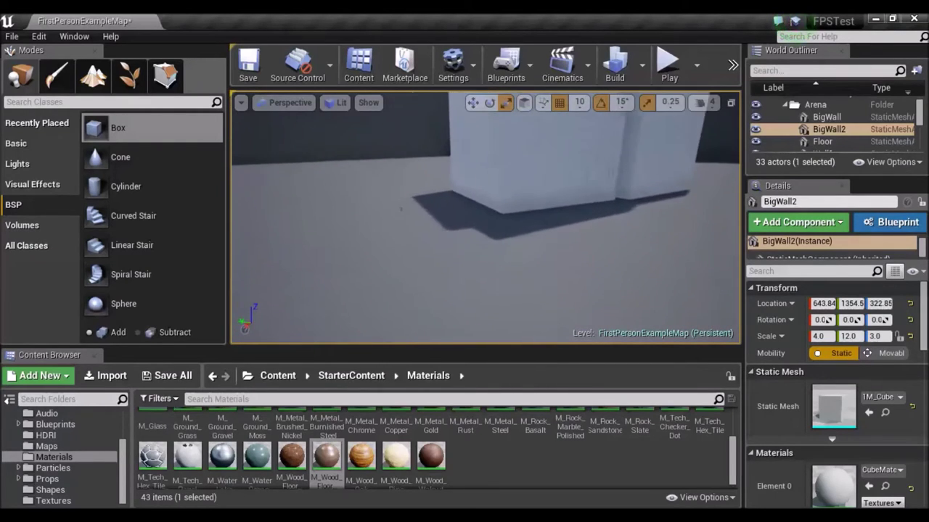
pyautogui.moveTo(537, 221)
pyautogui.mouseDown(button='right')
pyautogui.moveTo(530, 200)
pyautogui.moveTo(537, 210)
pyautogui.moveTo(725, 190)
pyautogui.moveTo(566, 124)
pyautogui.moveTo(551, 149)
pyautogui.moveTo(493, 149)
pyautogui.moveTo(285, 108)
pyautogui.moveTo(310, 229)
pyautogui.moveTo(313, 156)
pyautogui.moveTo(305, 149)
pyautogui.mouseUp(button='right')
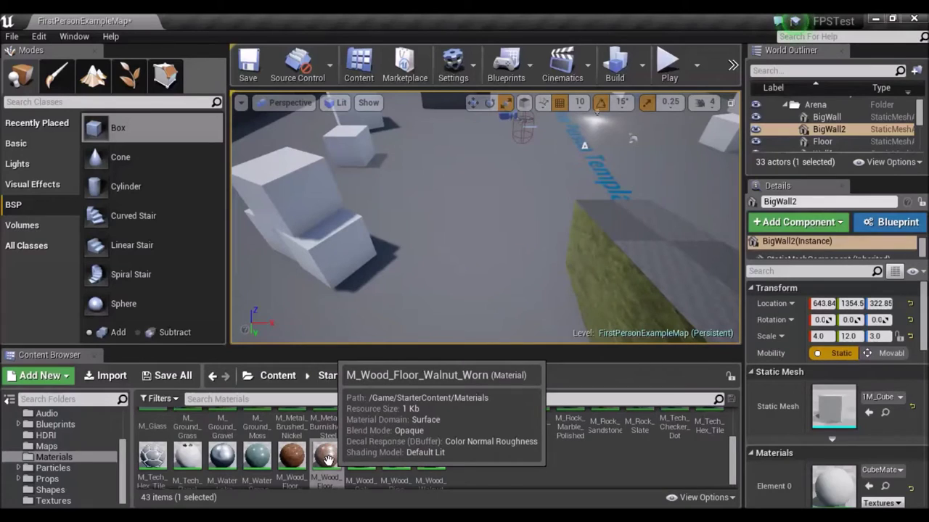
# Apply M_Wood_Floor_Walnut_Worn to the arena floor and fly around to review it
pyautogui.moveTo(328, 459); pyautogui.dragTo(489, 223)
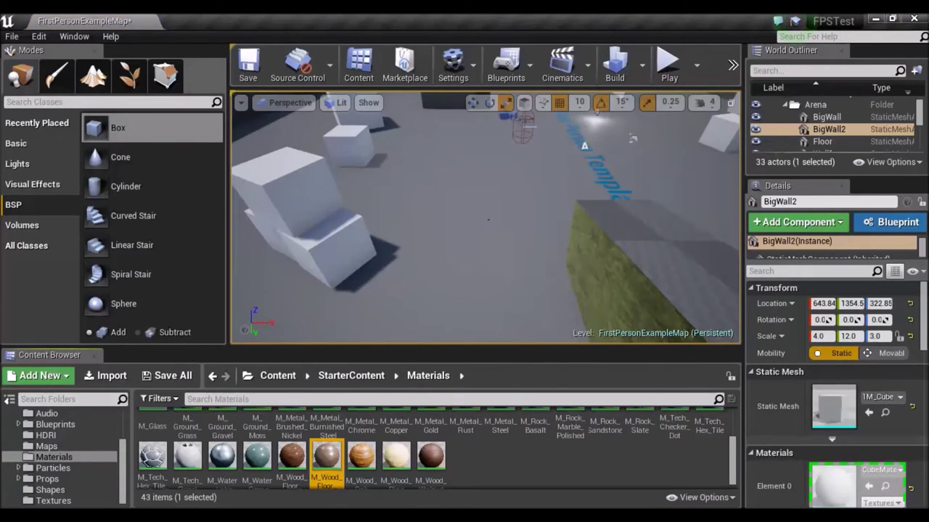
pyautogui.moveTo(488, 219); pyautogui.dragTo(488, 224)
pyautogui.moveTo(501, 295); pyautogui.dragTo(500, 296, button='right')
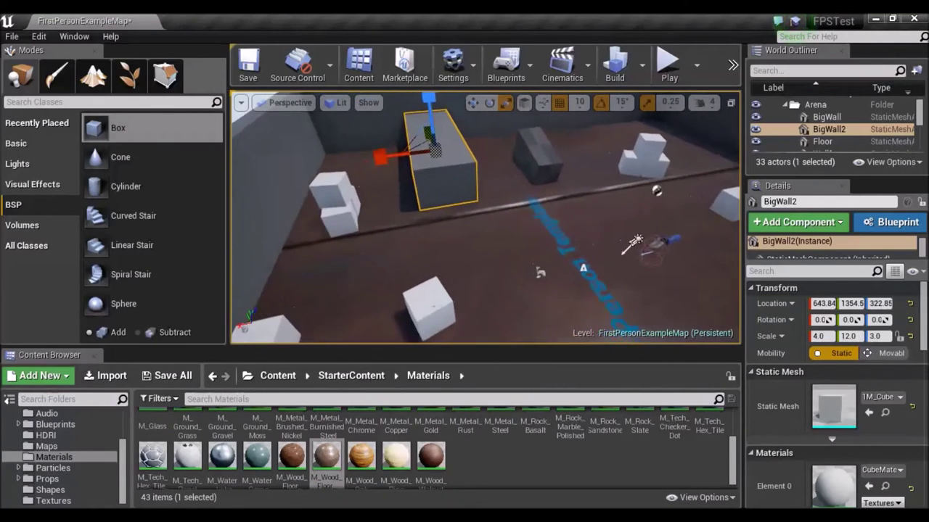
pyautogui.moveTo(650, 267)
pyautogui.mouseDown(button='right')
pyautogui.moveTo(574, 242)
pyautogui.moveTo(682, 299)
pyautogui.mouseUp(button='right')
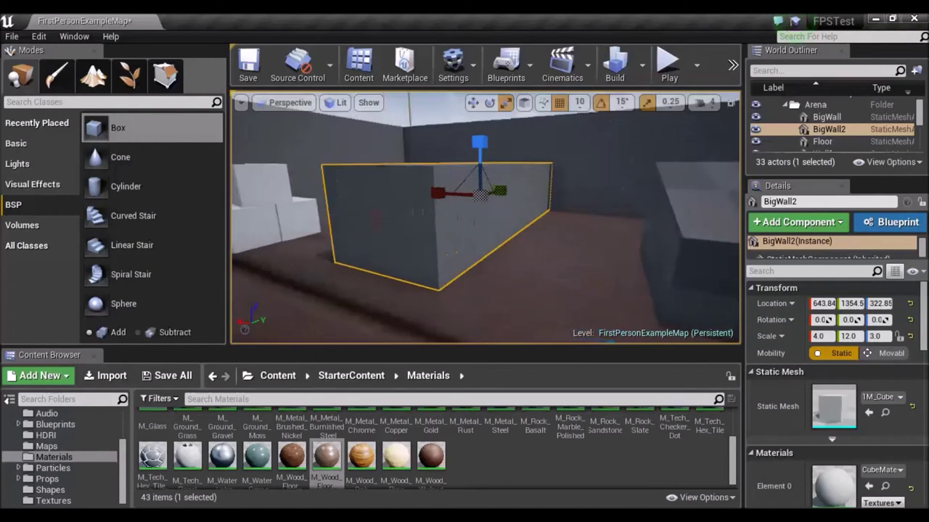
pyautogui.moveTo(485, 218); pyautogui.dragTo(501, 295, button='right')
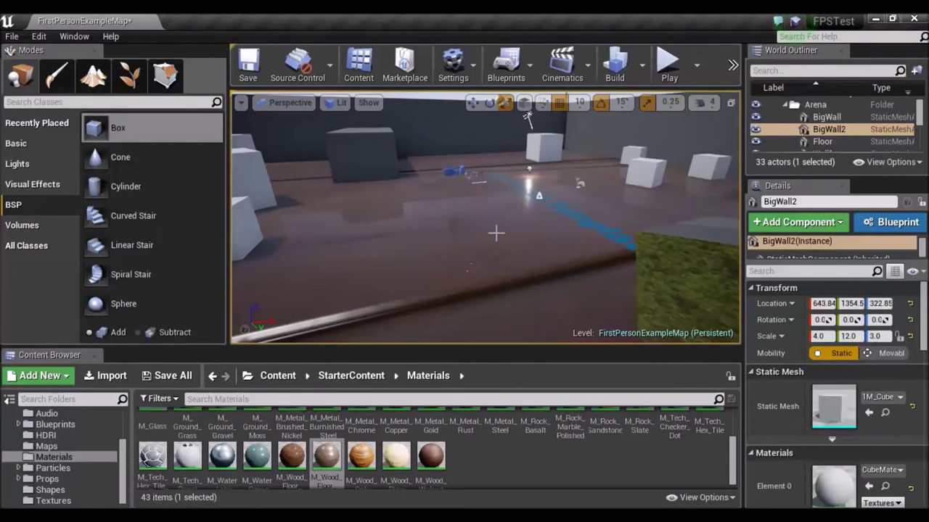
pyautogui.click(467, 69)
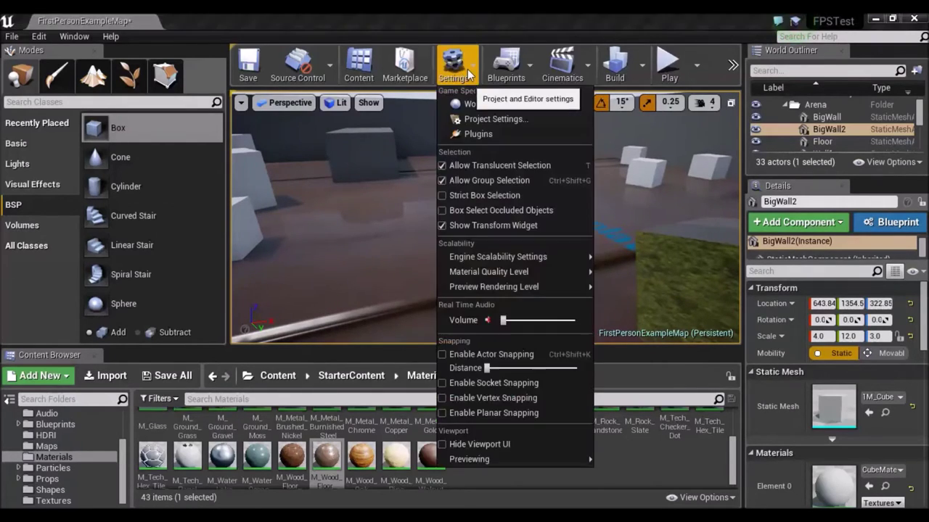
# Drop all Engine Scalability groups back to Low quality, then select the Floor actor
pyautogui.moveTo(526, 256)
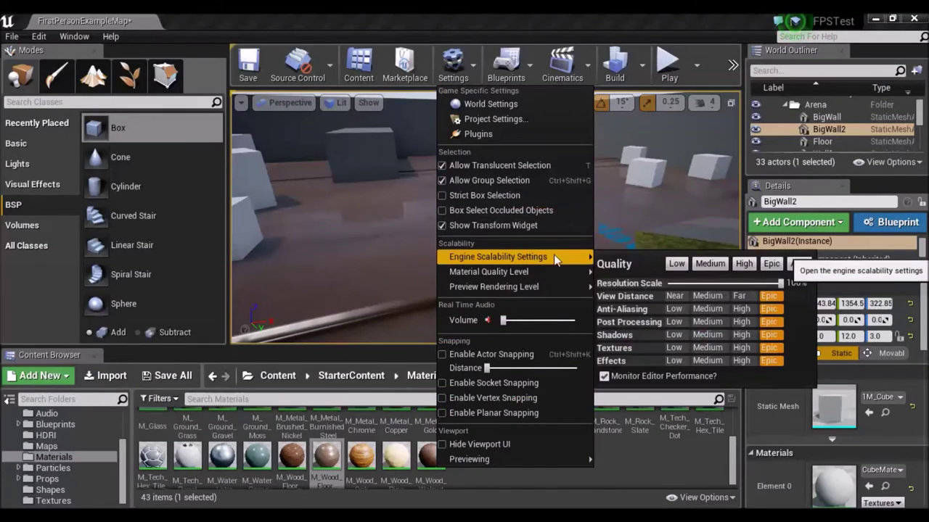
pyautogui.click(677, 264)
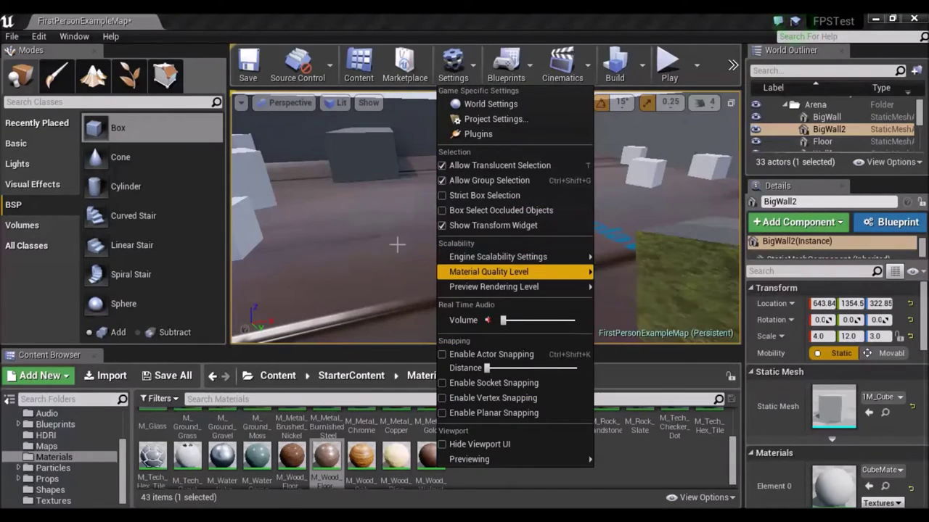
pyautogui.click(374, 223)
pyautogui.click(374, 224)
pyautogui.moveTo(445, 260); pyautogui.dragTo(478, 239, button='right')
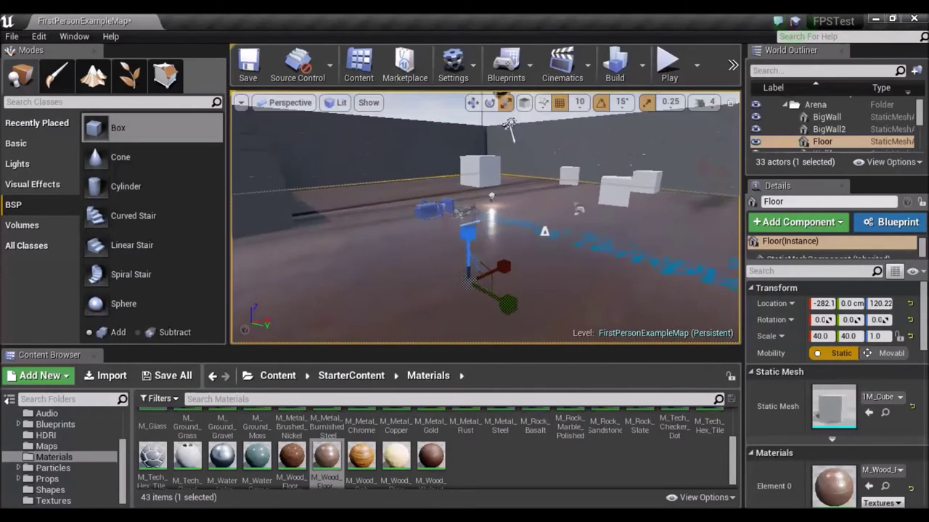
# Select the FirstPersonCharacter, orbit to pull the view back around it, and start Play in viewport
pyautogui.moveTo(479, 239); pyautogui.dragTo(479, 240, button='right')
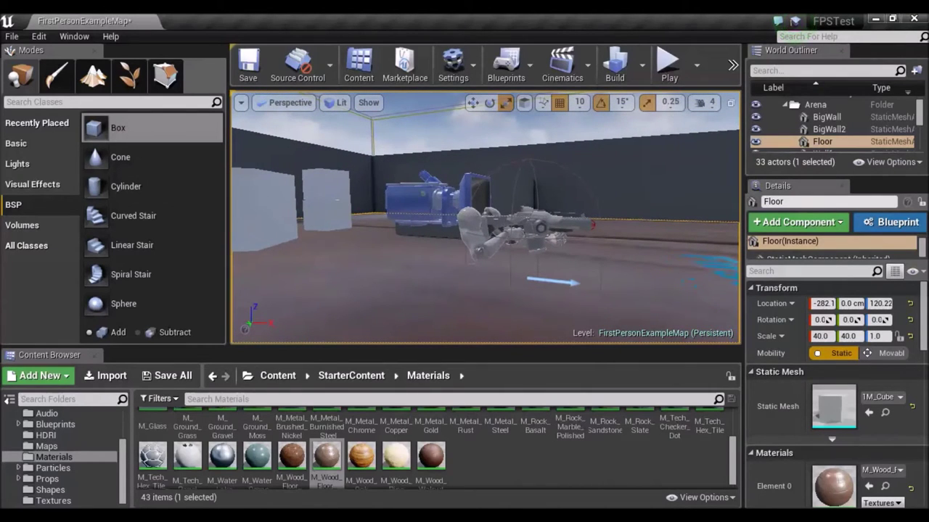
pyautogui.click(536, 227)
pyautogui.moveTo(621, 199); pyautogui.dragTo(621, 199, button='right')
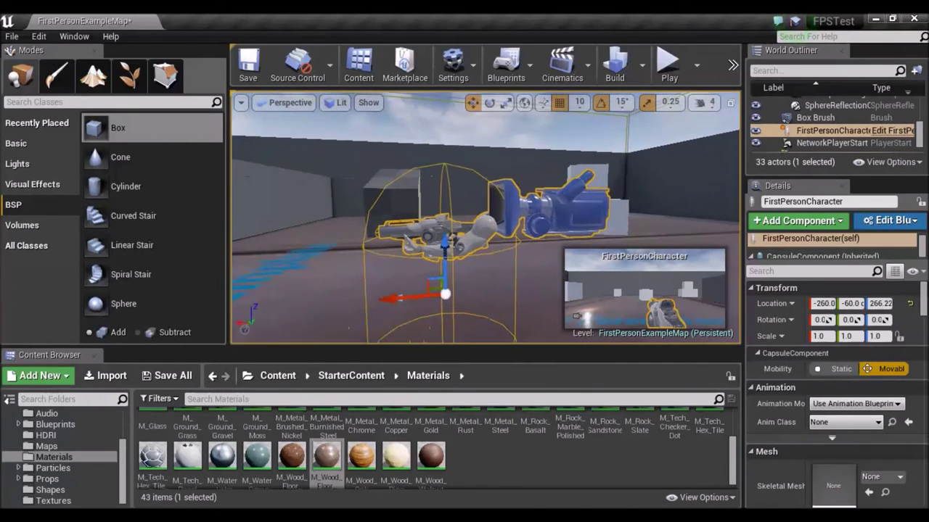
pyautogui.moveTo(668, 206); pyautogui.dragTo(669, 206, button='right')
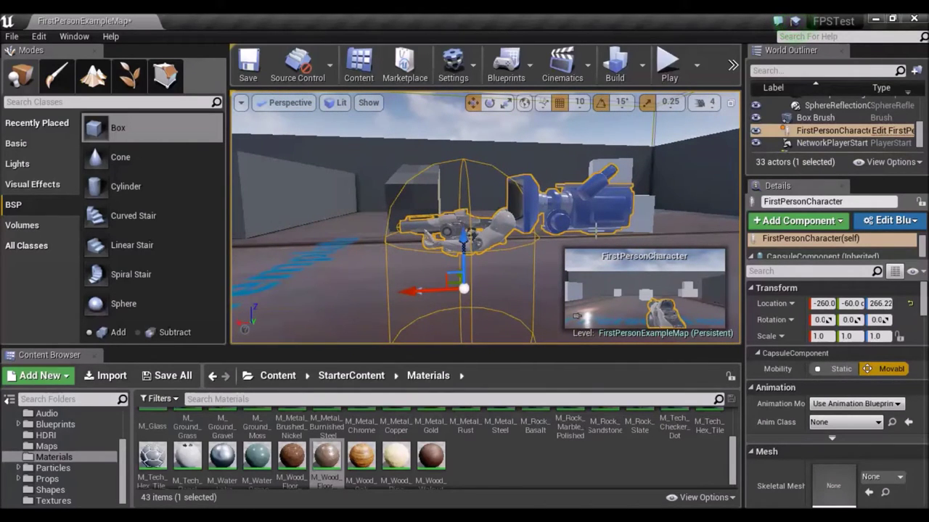
pyautogui.moveTo(668, 206); pyautogui.dragTo(668, 206, button='right')
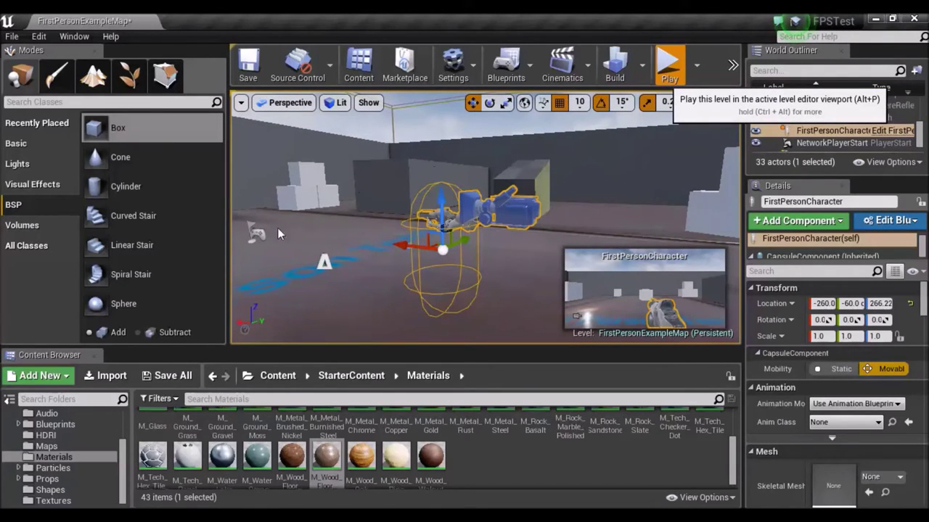
pyautogui.hotkey('alt', 'p')
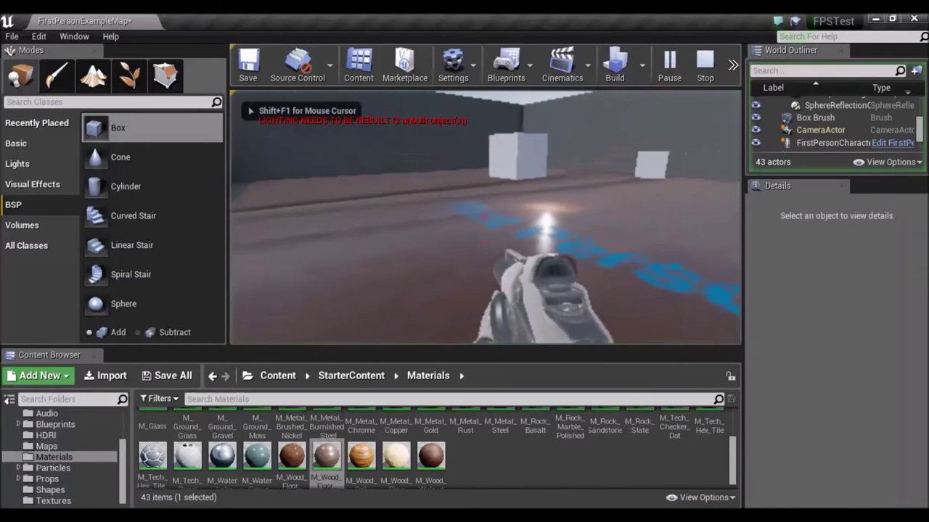
# Walk around the level with WASD, approaching the dark block and the white boxes
pyautogui.press('w')
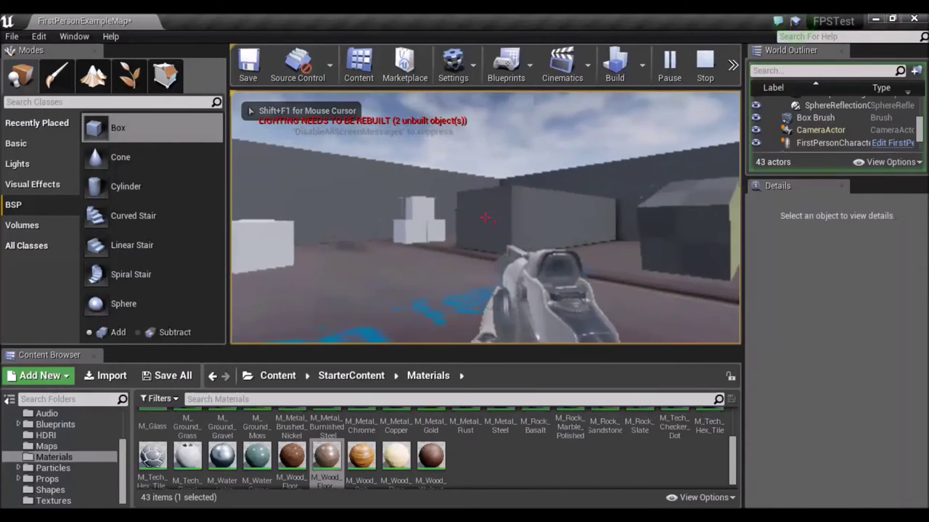
pyautogui.press('s')
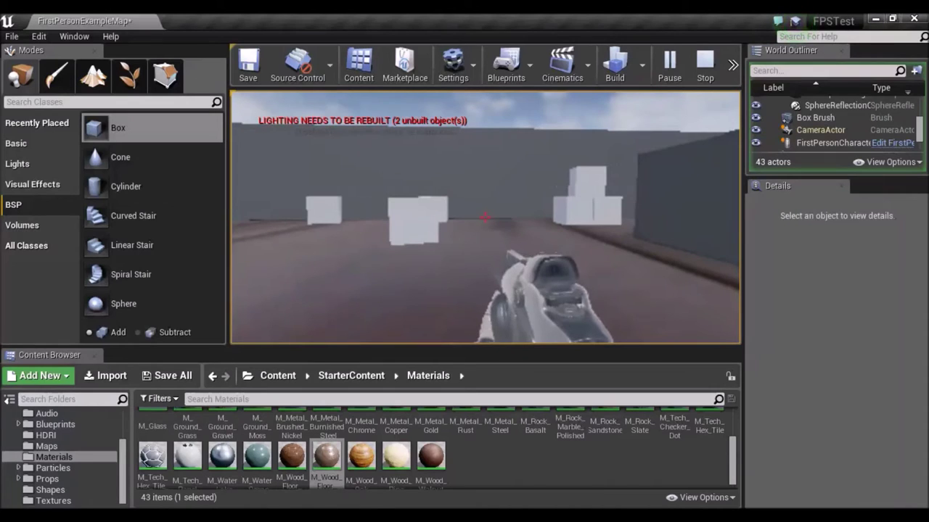
pyautogui.press('w')
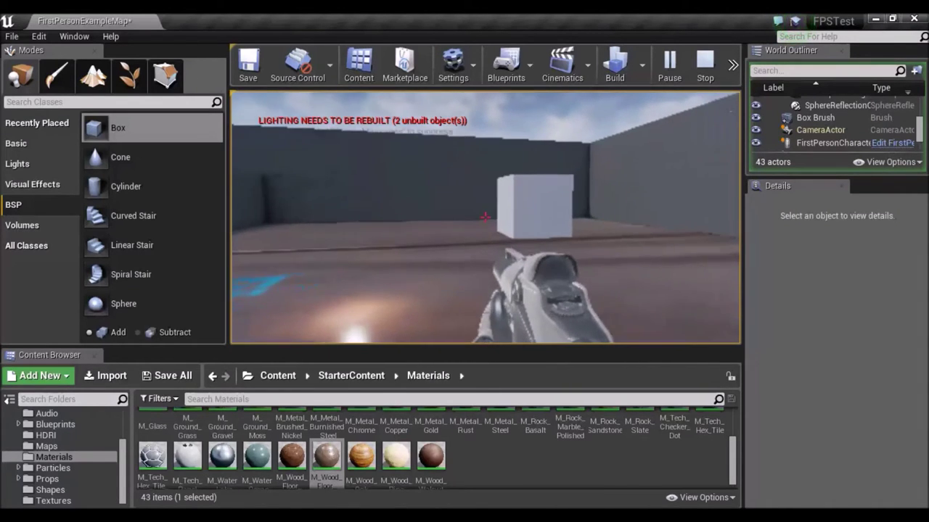
pyautogui.press('w')
pyautogui.press('w')
pyautogui.press('w')
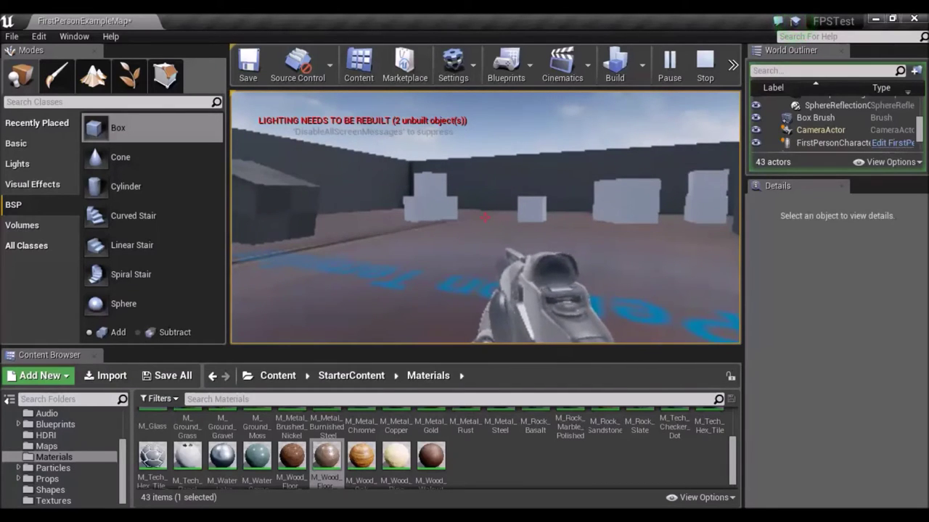
pyautogui.press('w')
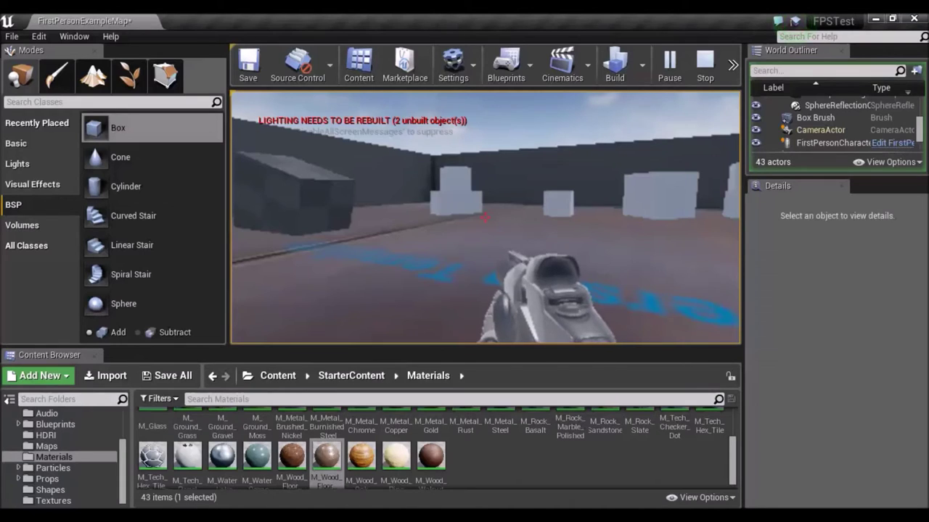
pyautogui.press('w')
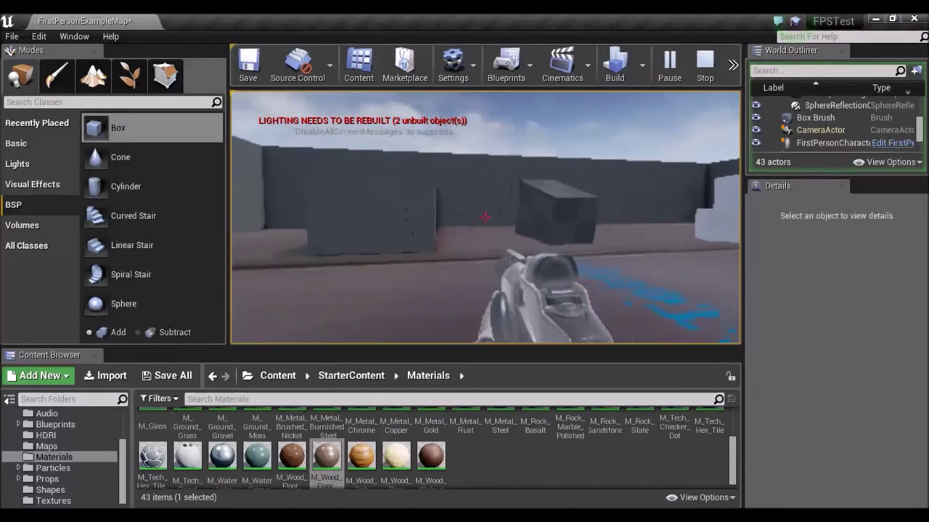
pyautogui.press('w')
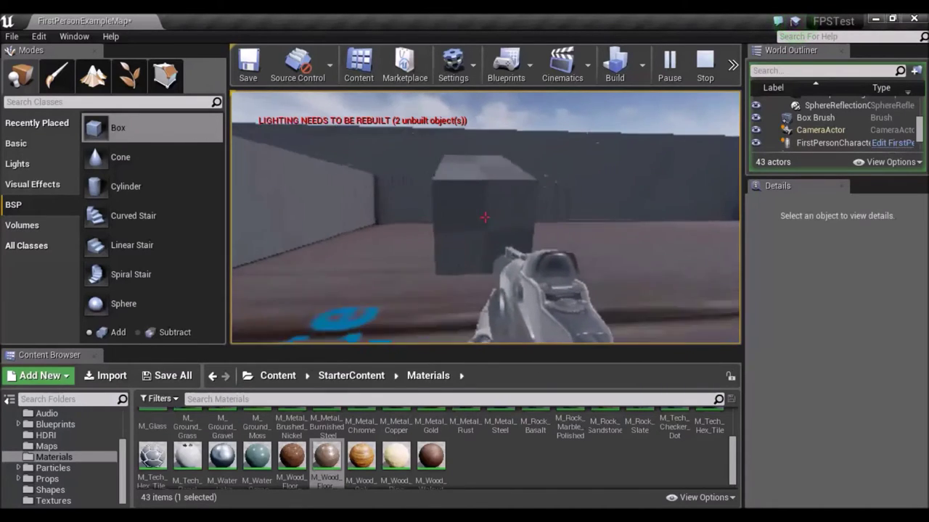
pyautogui.press('s')
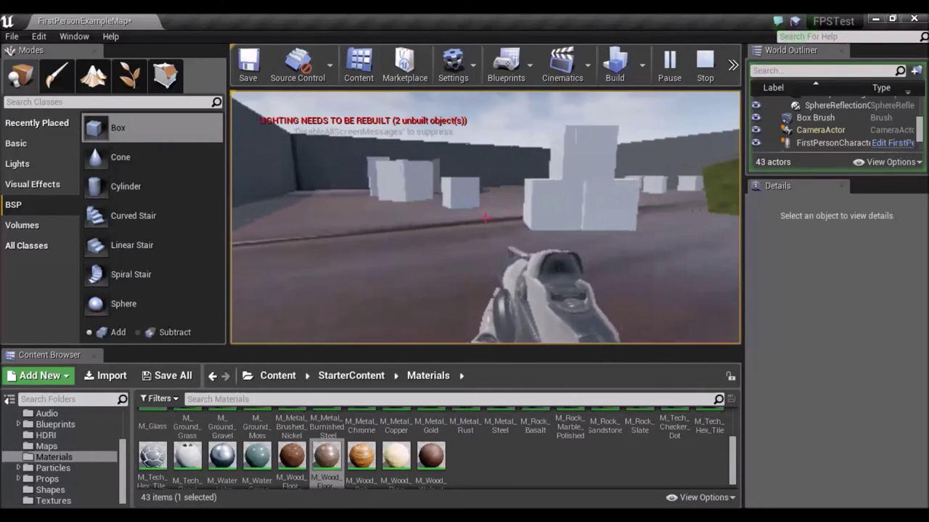
pyautogui.press('s')
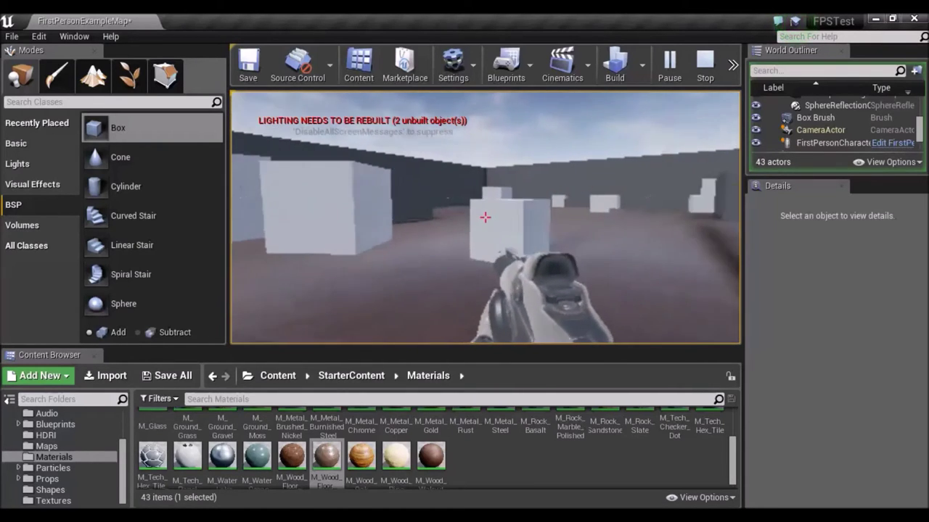
pyautogui.press('a')
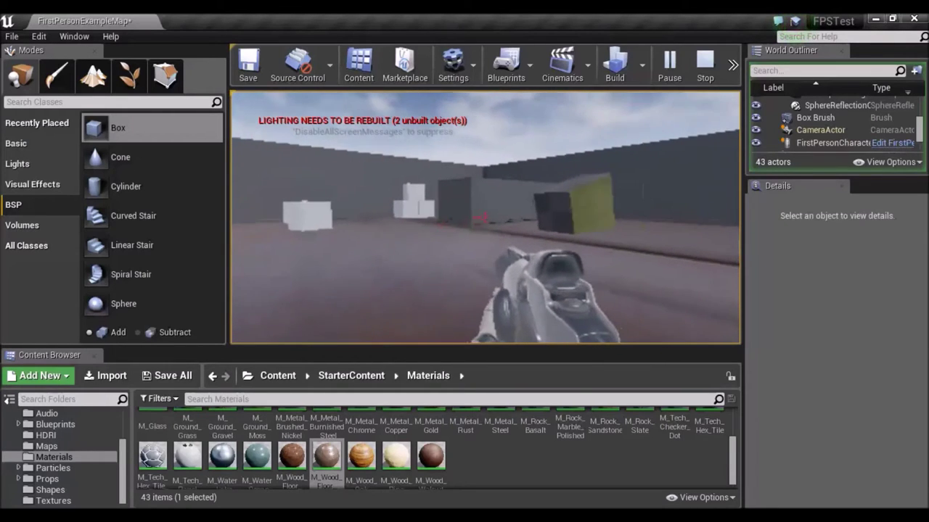
pyautogui.press('w')
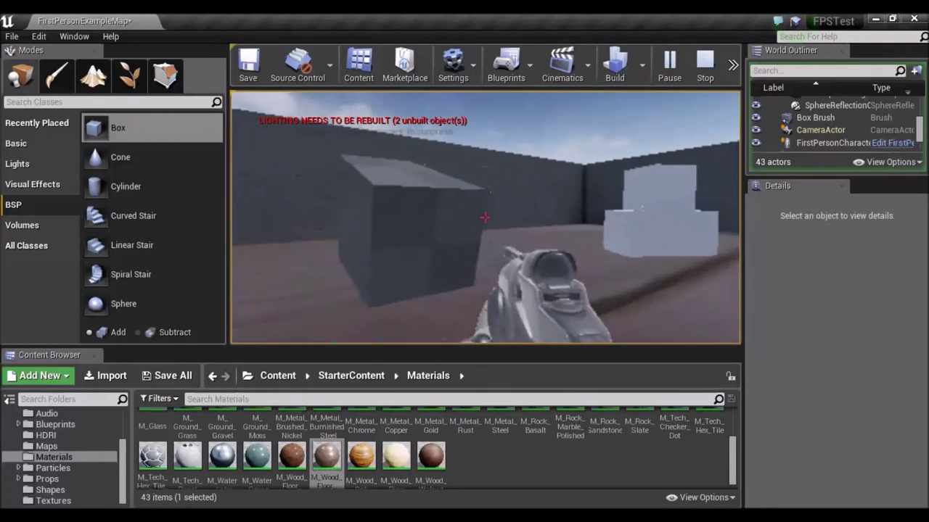
pyautogui.press('s')
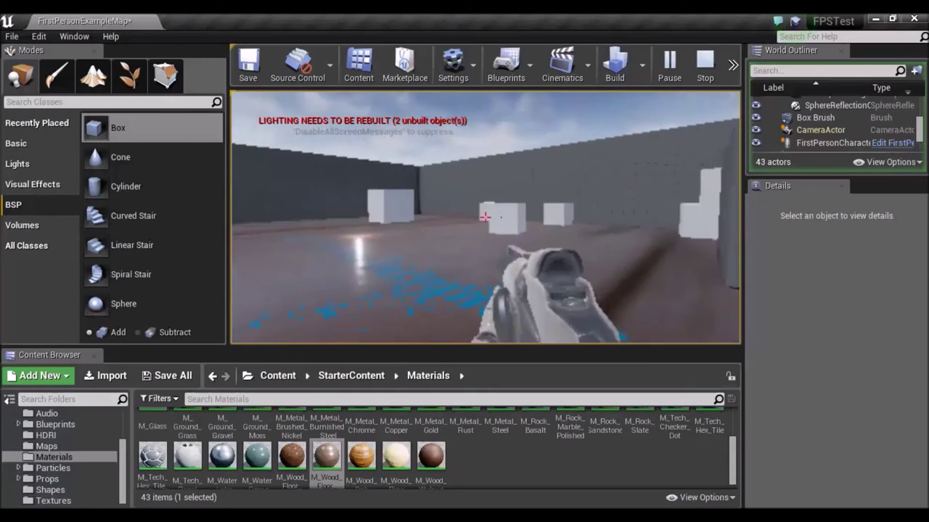
pyautogui.press('s')
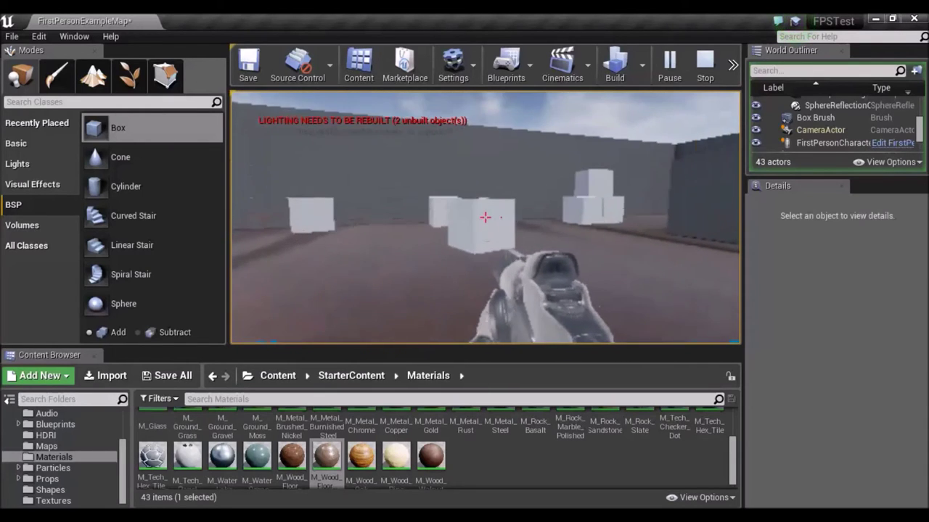
pyautogui.press('w')
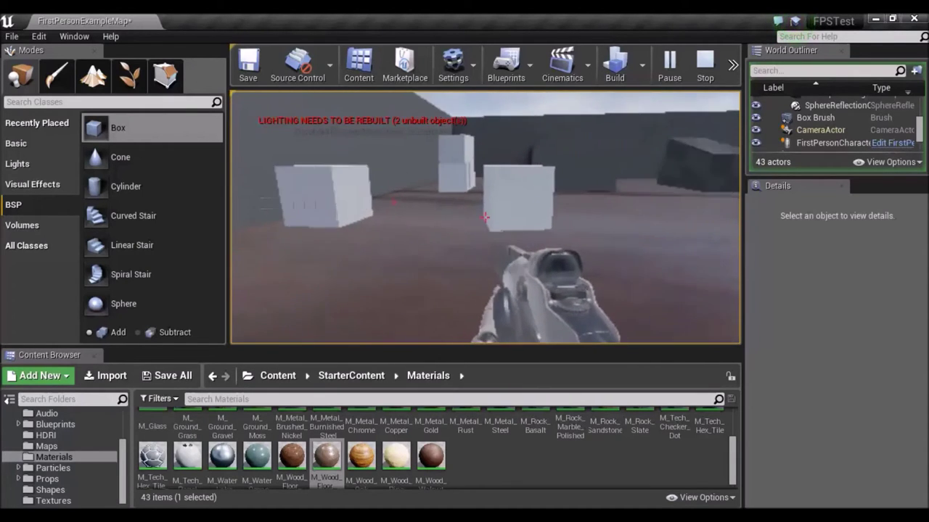
pyautogui.press('w')
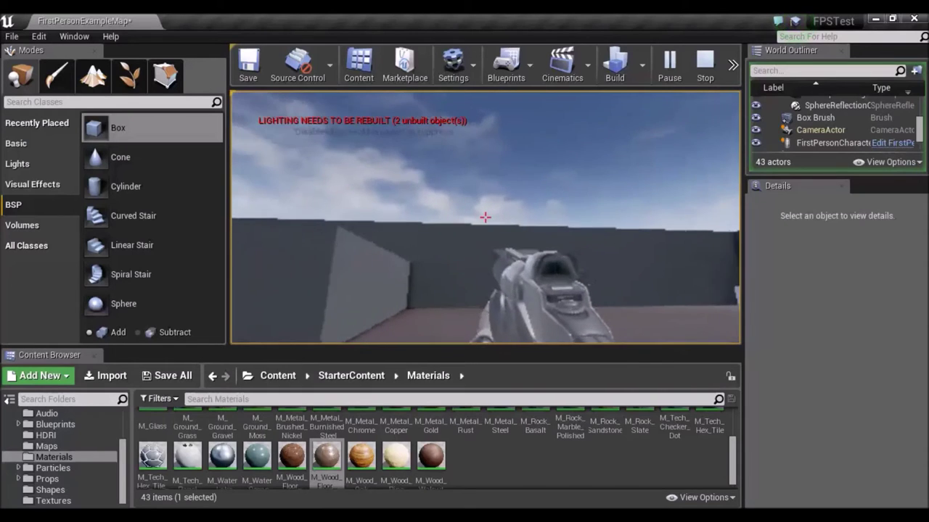
pyautogui.press('w')
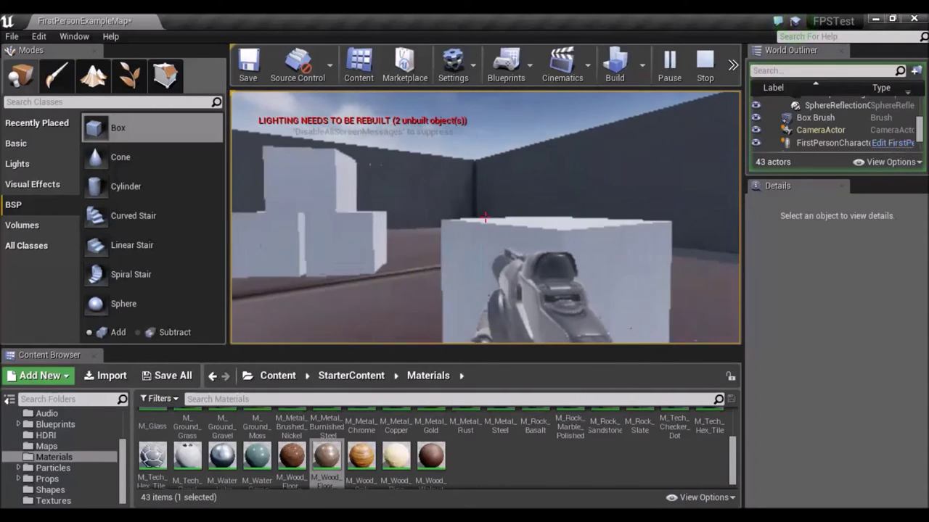
pyautogui.press('w')
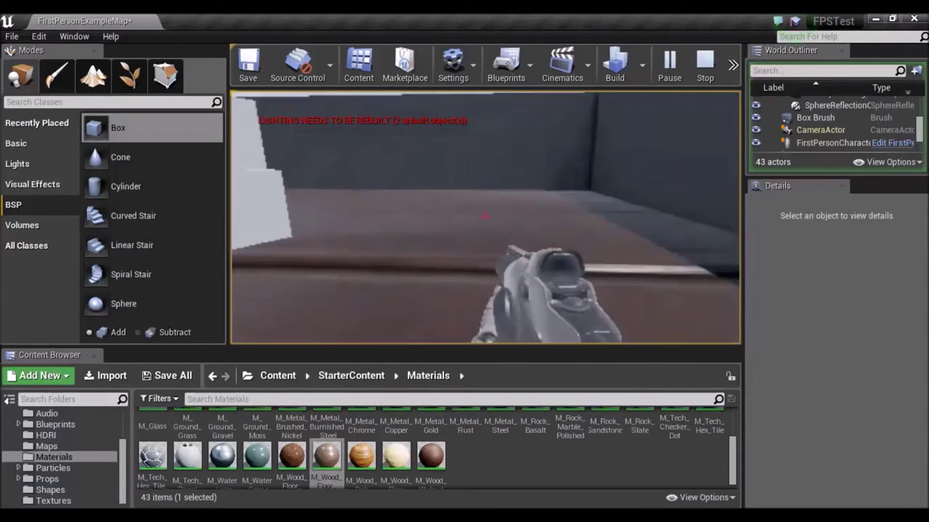
# Fire projectiles at the far boxes and the stacked boxes to knock them over
pyautogui.click(484, 216)
pyautogui.press('w')
pyautogui.click(484, 216)
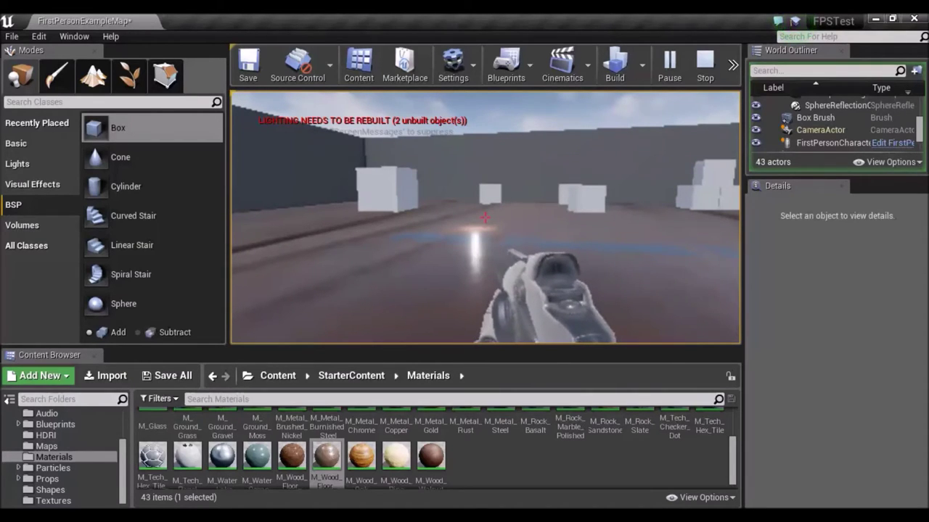
pyautogui.press('w')
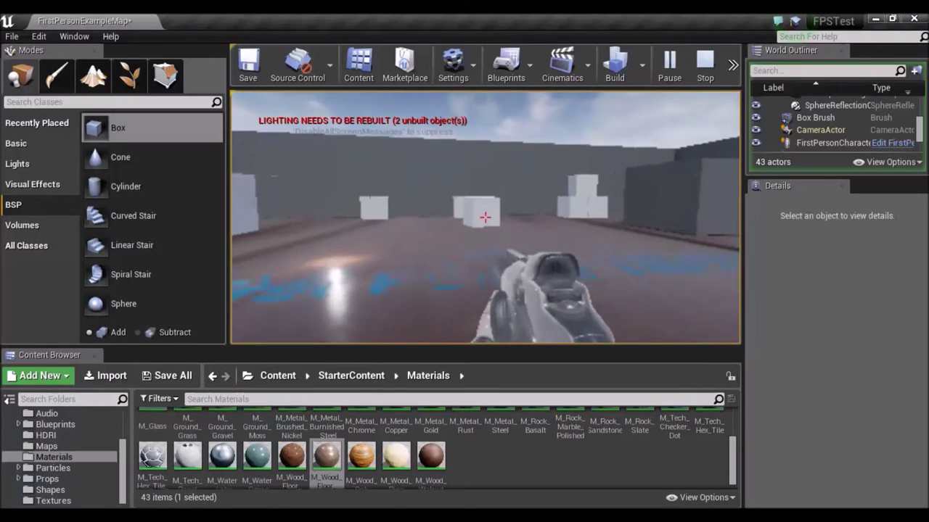
pyautogui.press('w')
pyautogui.press('w')
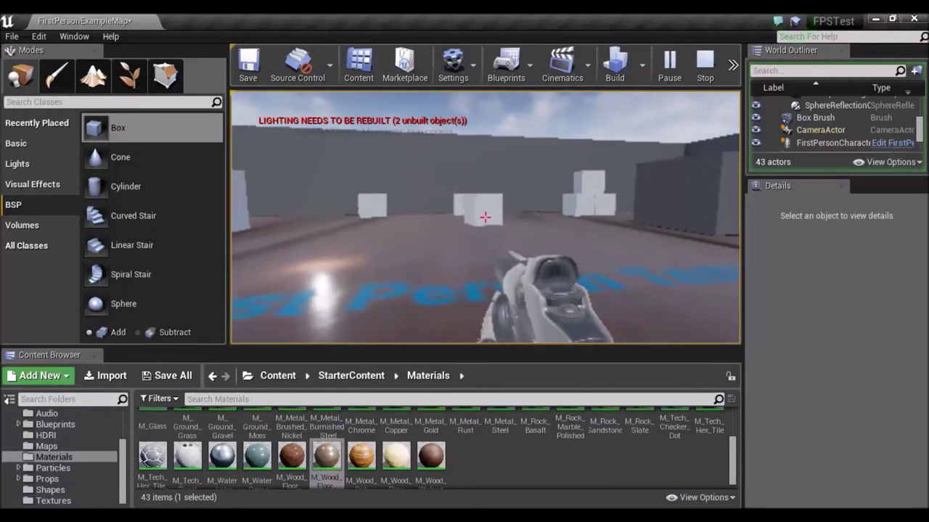
pyautogui.press('a')
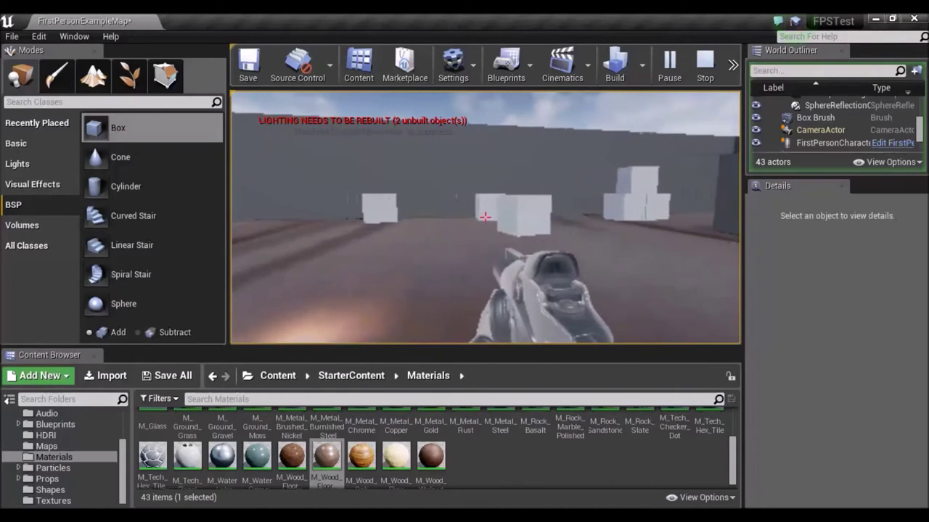
pyautogui.press('s')
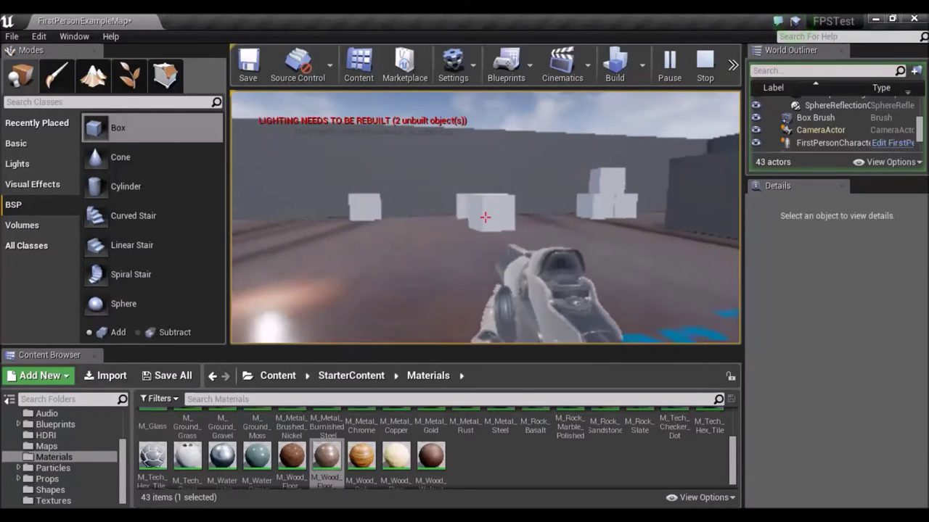
pyautogui.press('w')
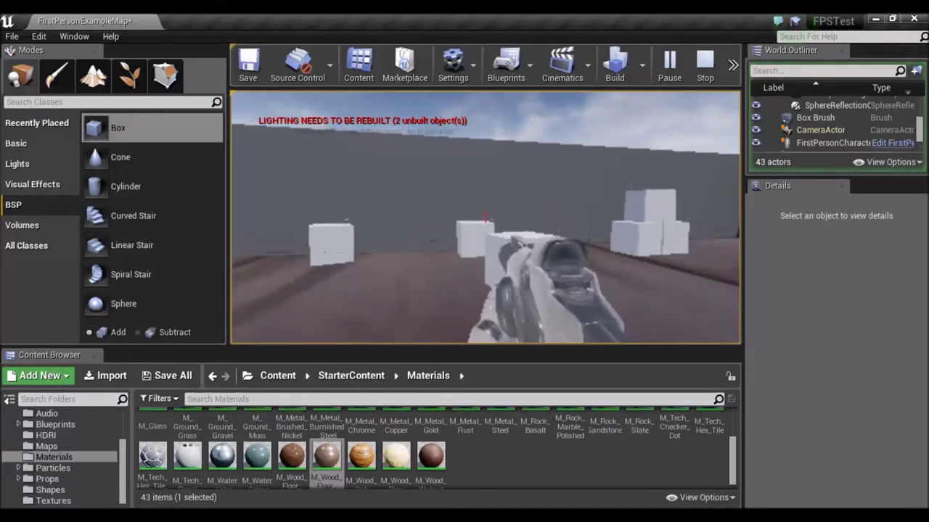
pyautogui.press('w')
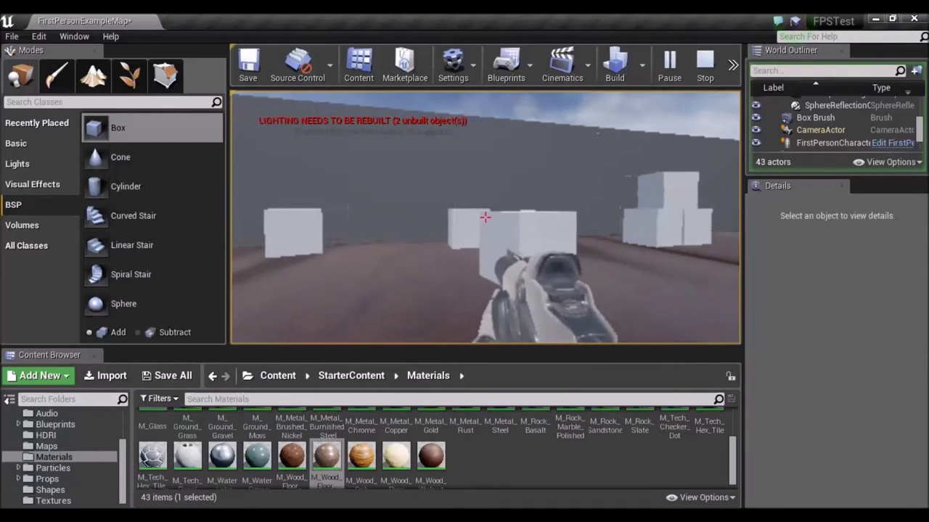
pyautogui.click(485, 217)
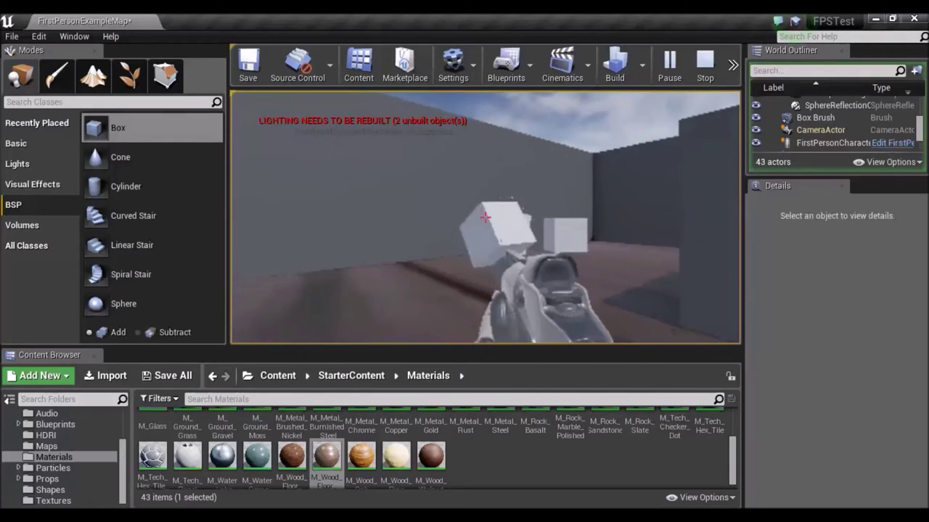
# Shoot at the white boxes while walking up to and backing away from them
pyautogui.click(484, 217)
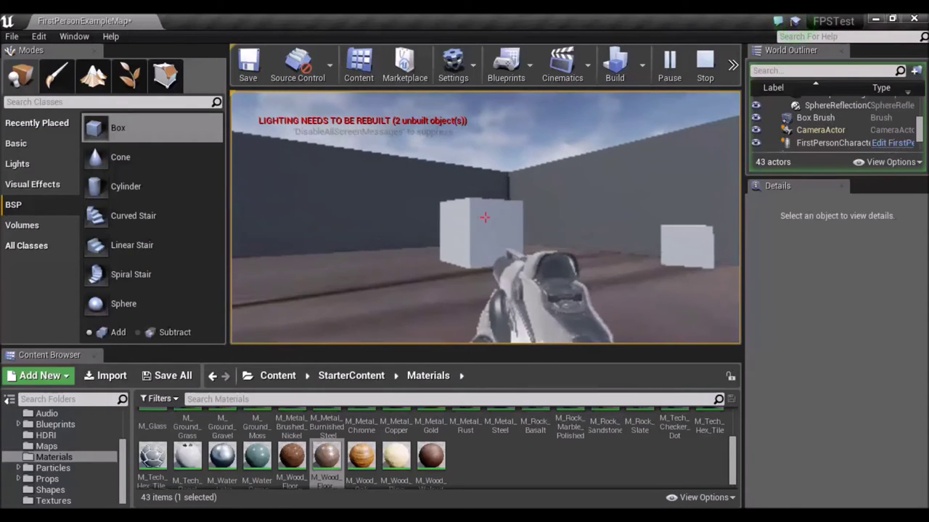
pyautogui.press('w')
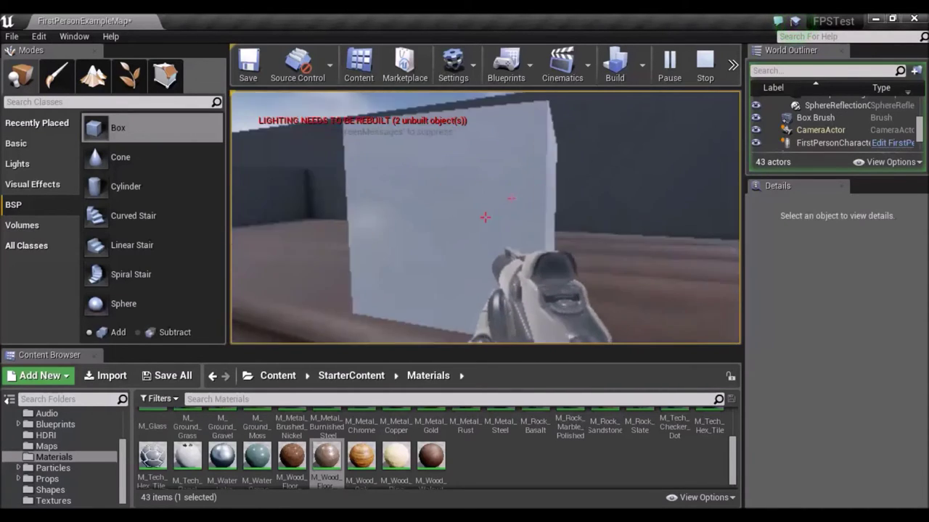
pyautogui.press('s')
pyautogui.press('w')
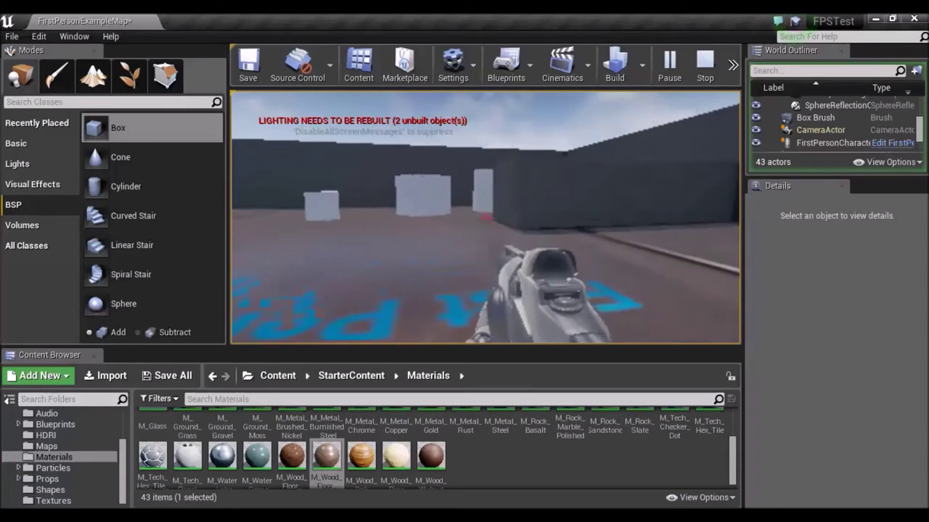
pyautogui.press('w')
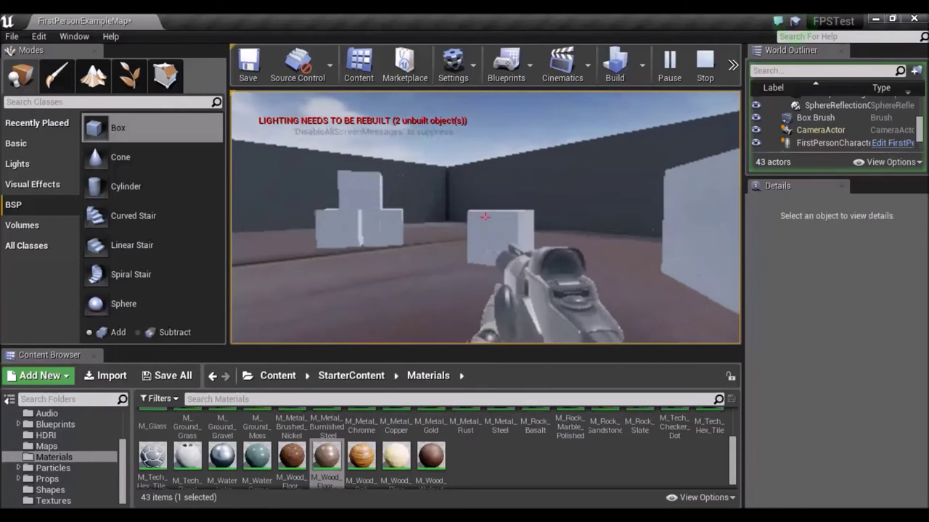
pyautogui.click(485, 216)
pyautogui.press('s')
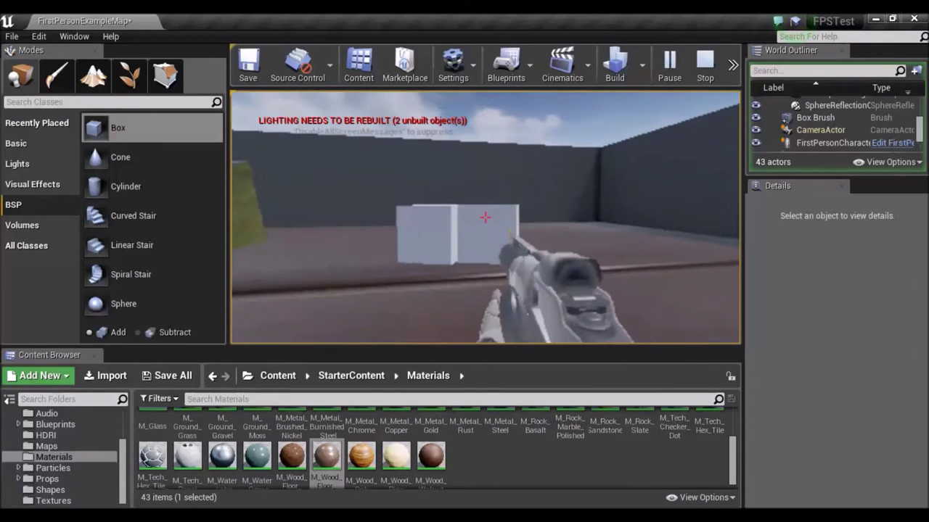
pyautogui.press('s')
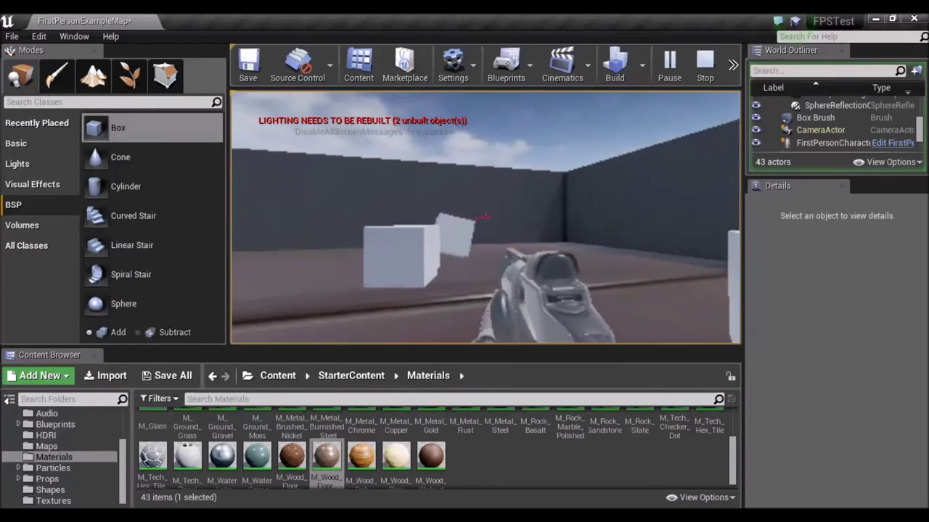
pyautogui.press('w')
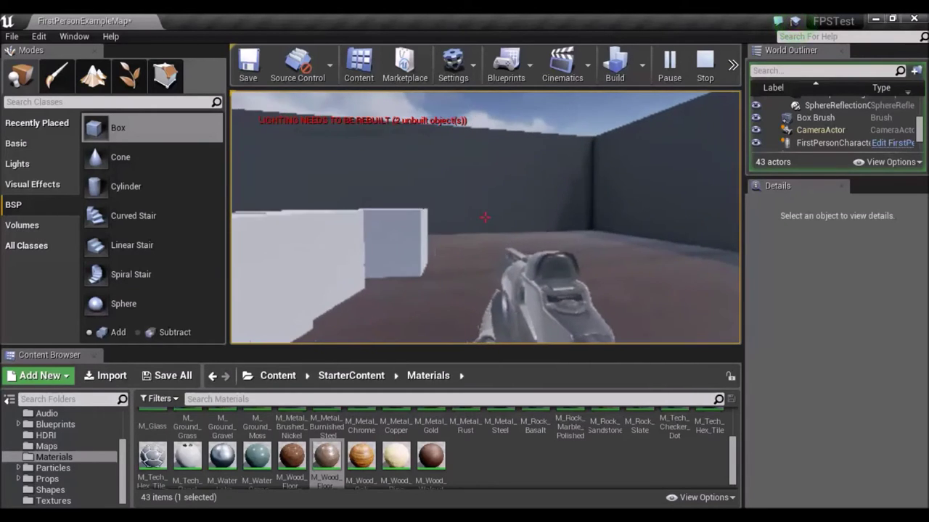
pyautogui.press('s')
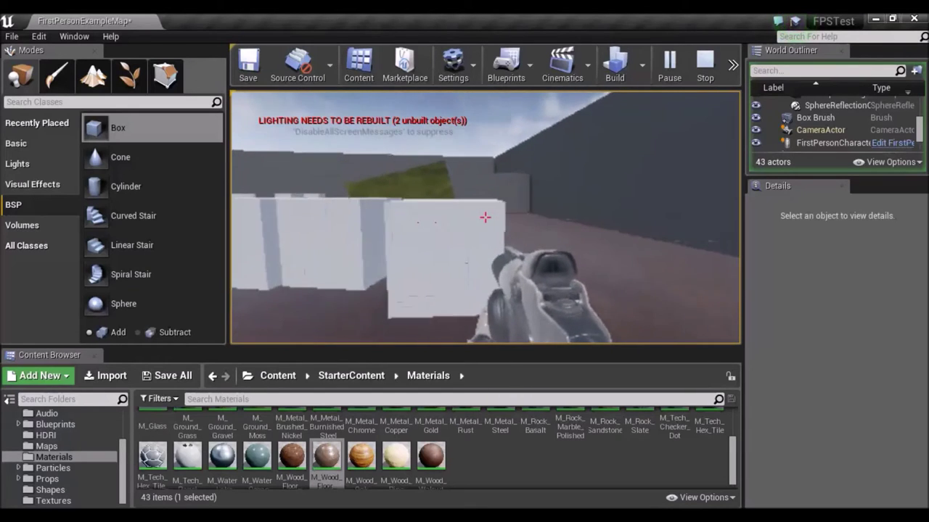
pyautogui.press('w')
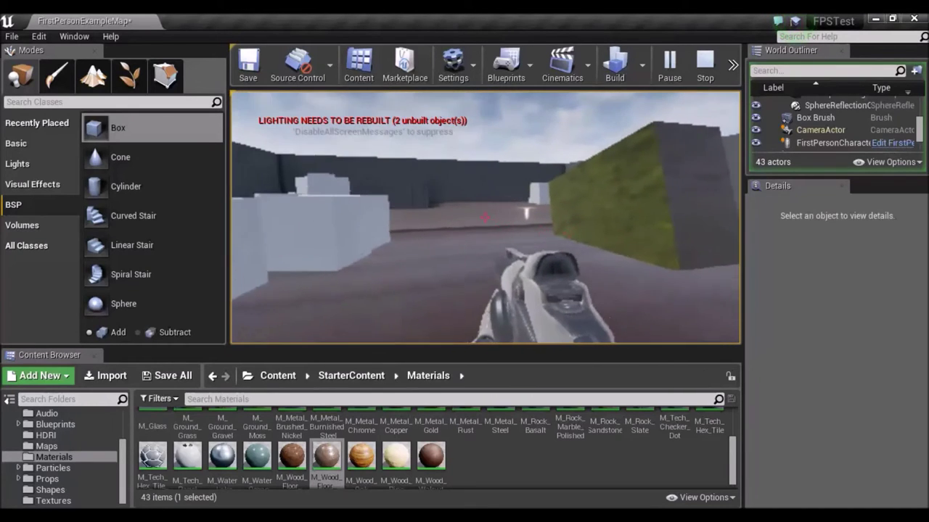
pyautogui.press('w')
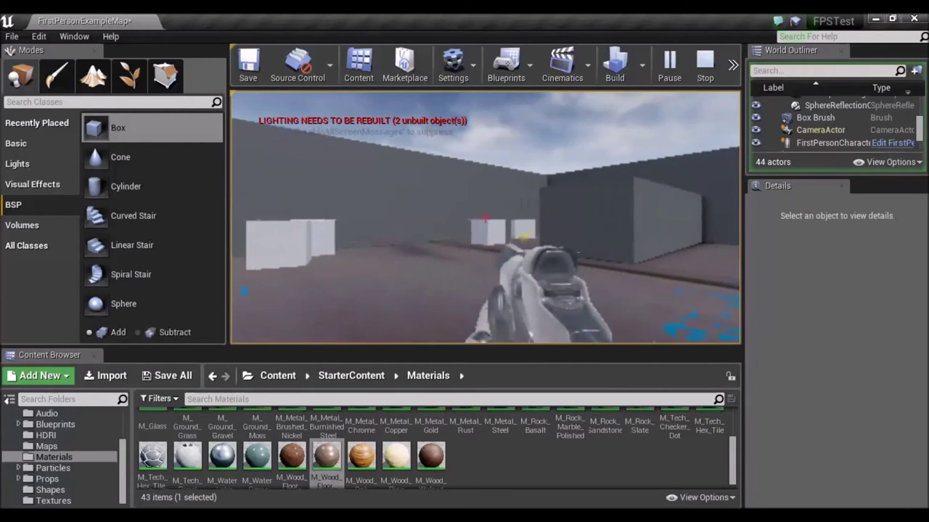
# Keep firing at the white boxes near the green wall, then stop the play session
pyautogui.click(485, 216)
pyautogui.press('w')
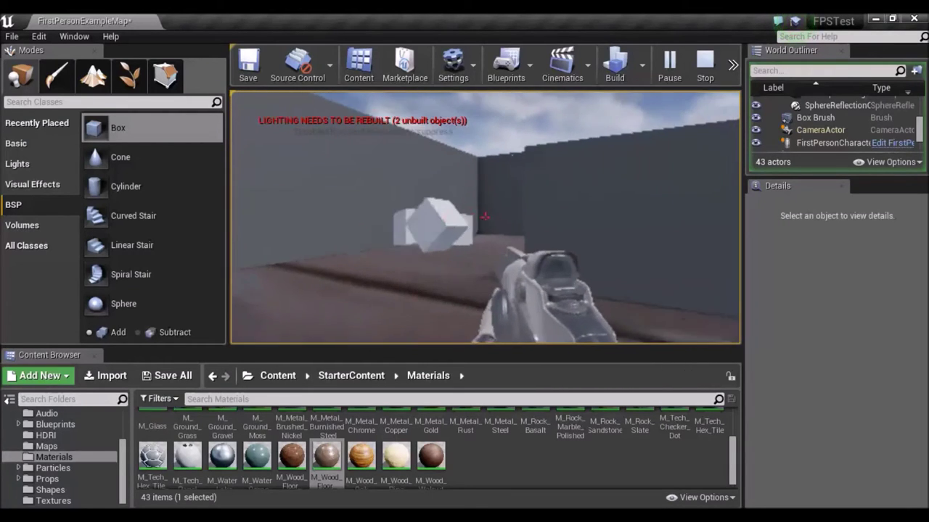
pyautogui.click(485, 216)
pyautogui.click(484, 217)
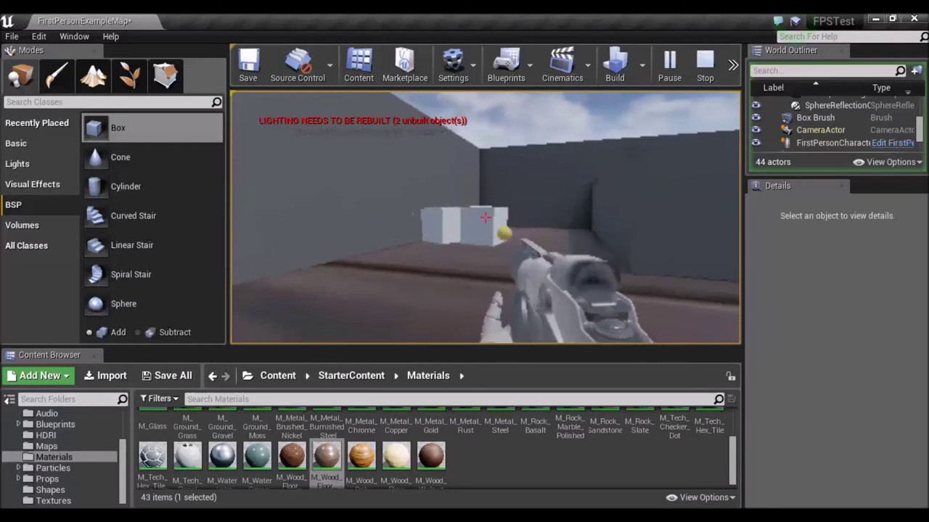
pyautogui.press('w')
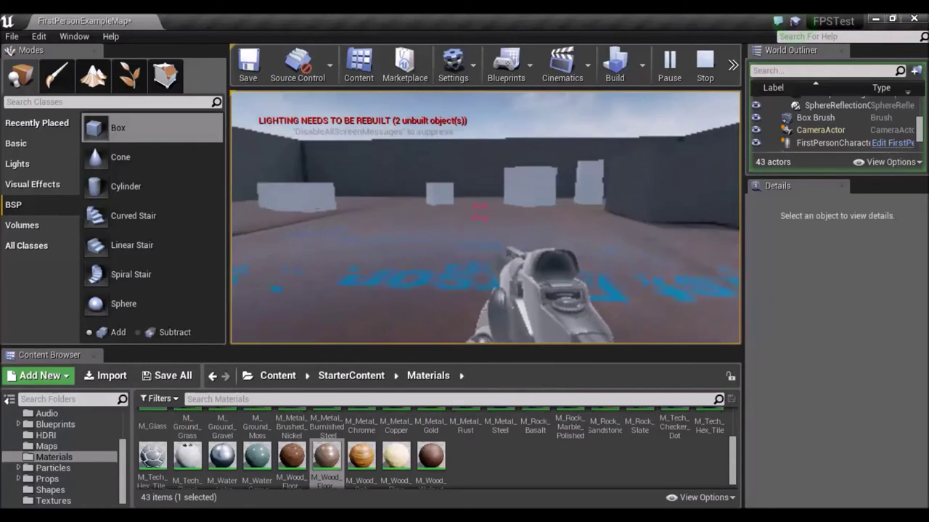
pyautogui.click(485, 216)
pyautogui.click(484, 216)
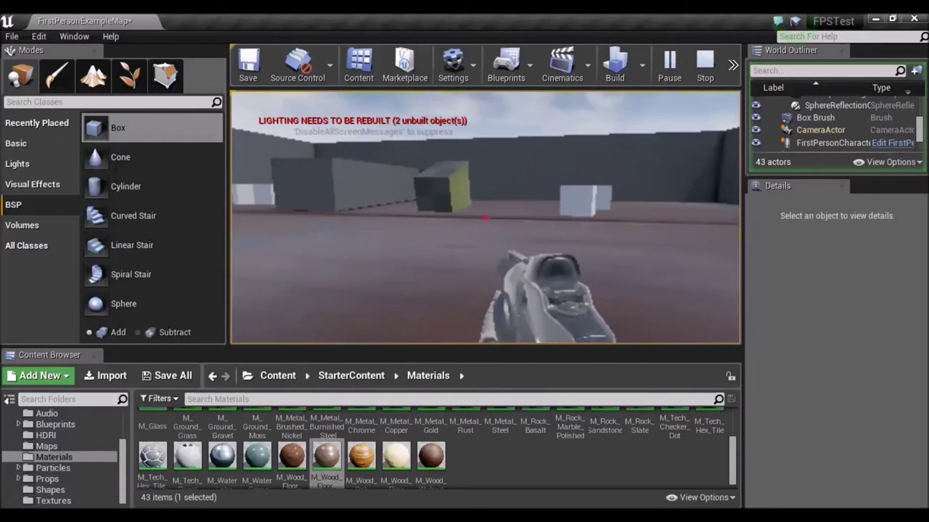
pyautogui.press('Escape')
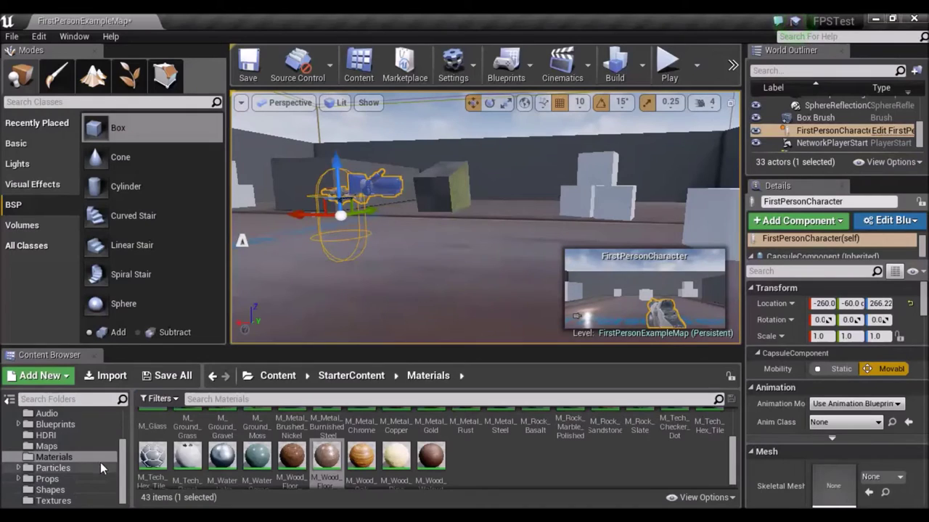
# Show the Textures folder's assets in the Content Browser and scroll through them
pyautogui.click(42, 501)
pyautogui.scroll(2, 321, 470)
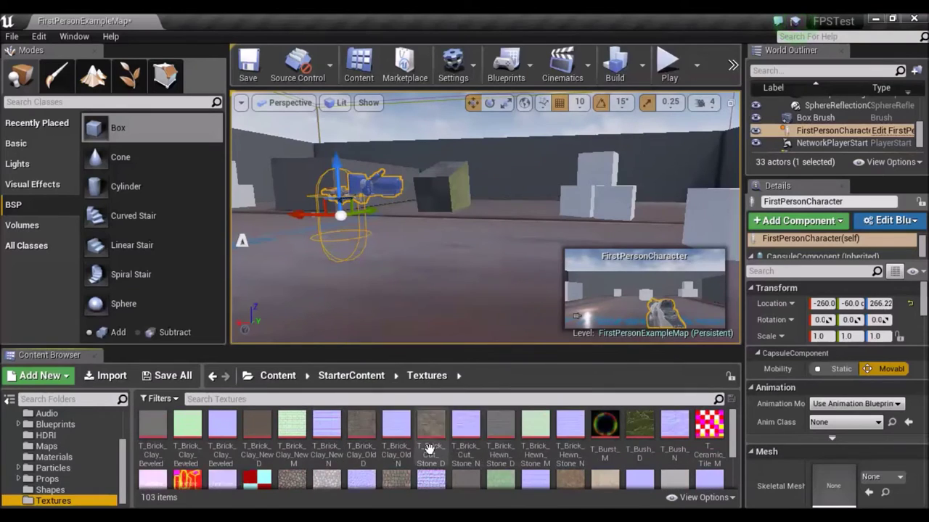
pyautogui.scroll(-1, 430, 450)
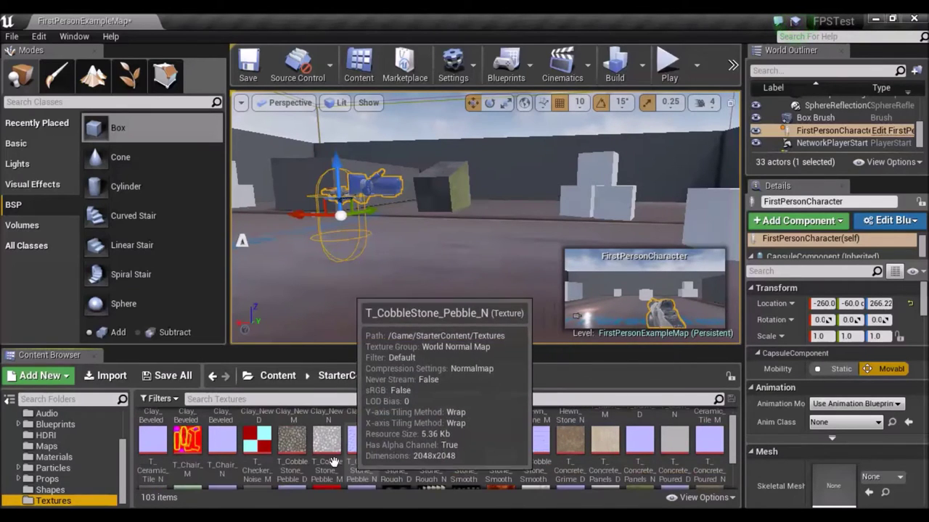
pyautogui.scroll(-1, 335, 459)
pyautogui.scroll(-1, 338, 456)
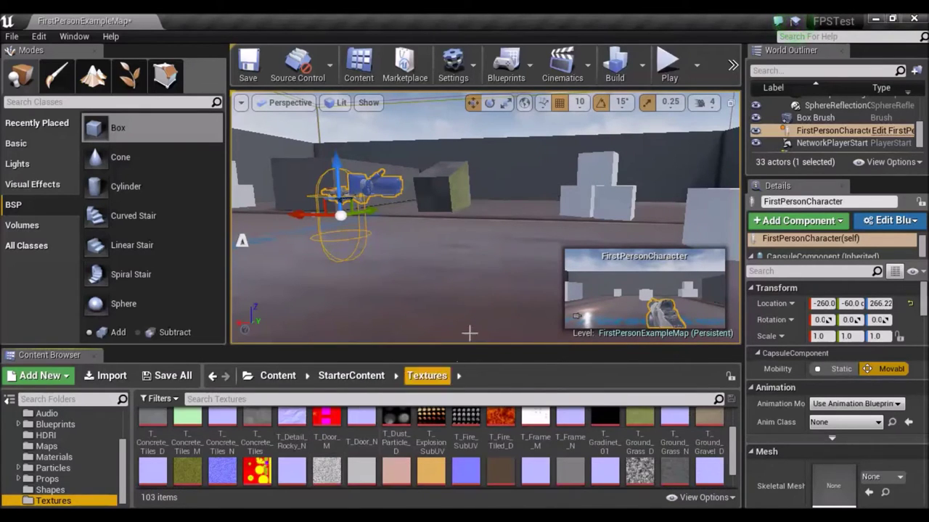
# Fly the viewport camera toward the dark boxes and switch to Paint mode
pyautogui.moveTo(484, 218)
pyautogui.mouseDown(button='right')
pyautogui.moveTo(406, 218)
pyautogui.moveTo(508, 218)
pyautogui.mouseUp(button='right')
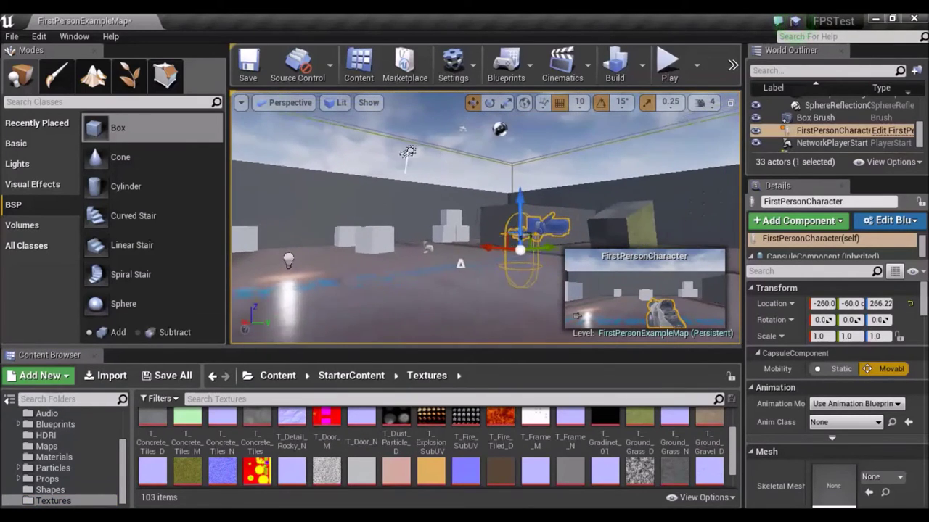
pyautogui.moveTo(508, 217)
pyautogui.mouseDown(button='right')
pyautogui.moveTo(450, 217)
pyautogui.moveTo(478, 286)
pyautogui.mouseUp(button='right')
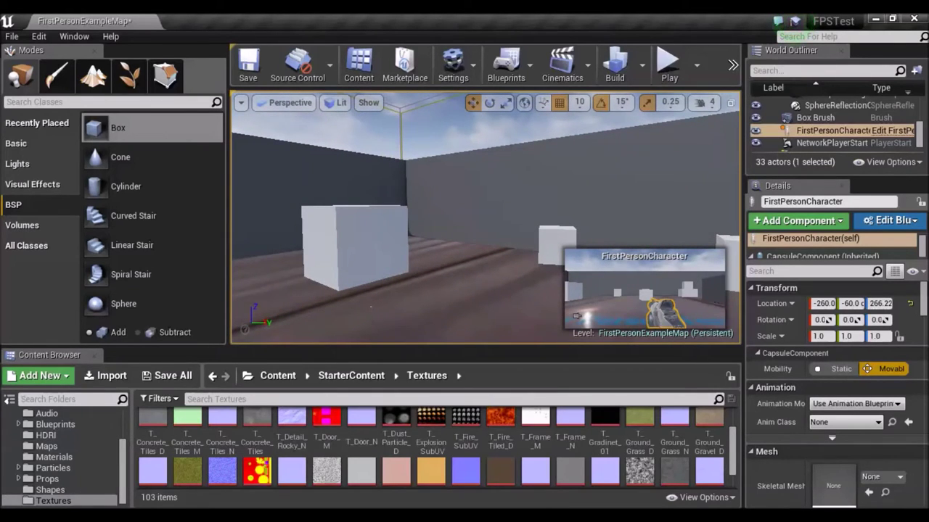
pyautogui.moveTo(370, 307); pyautogui.dragTo(290, 307, button='right')
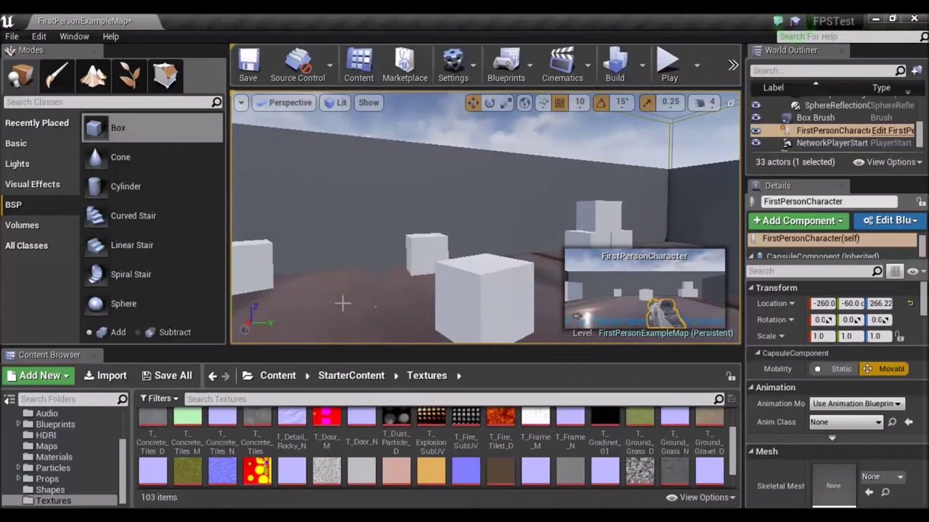
pyautogui.moveTo(291, 307); pyautogui.dragTo(3, 72, button='right')
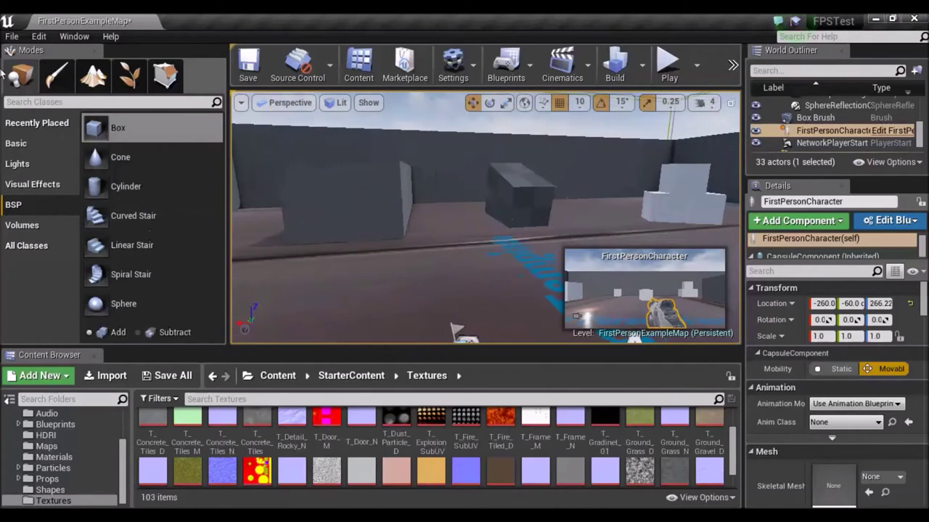
pyautogui.click(66, 81)
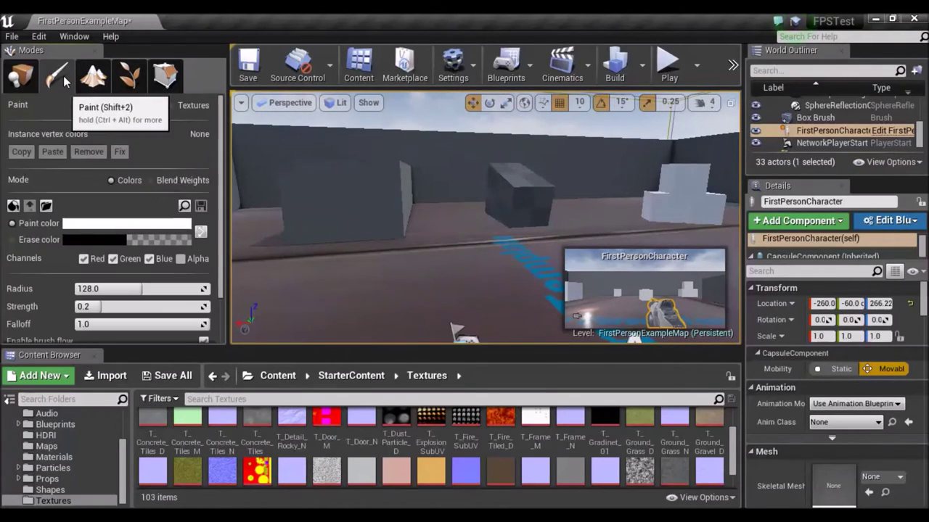
# Look through the Landscape and Foliage modes and New Landscape settings, then return to Place mode
pyautogui.click(106, 78)
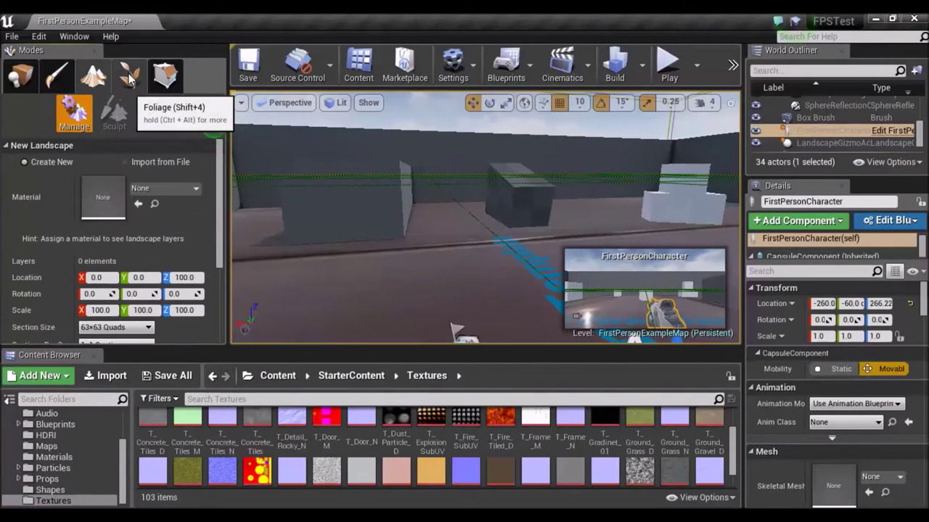
pyautogui.click(129, 78)
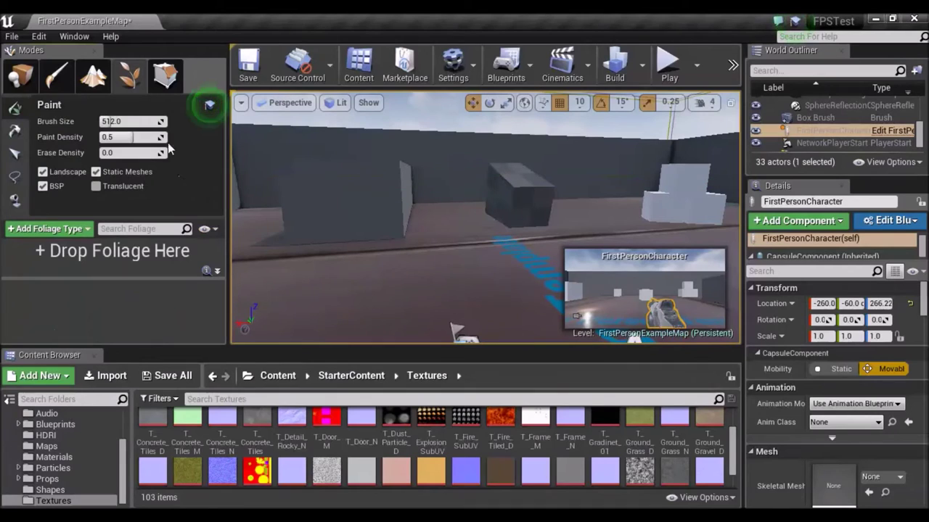
pyautogui.click(90, 80)
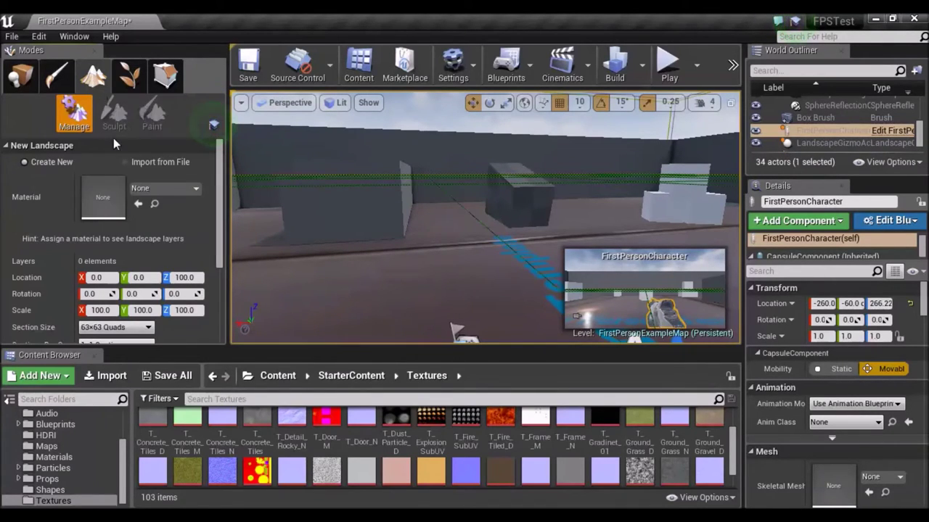
pyautogui.scroll(-2, 123, 216)
pyautogui.scroll(-2, 123, 217)
pyautogui.moveTo(421, 293); pyautogui.dragTo(421, 294, button='right')
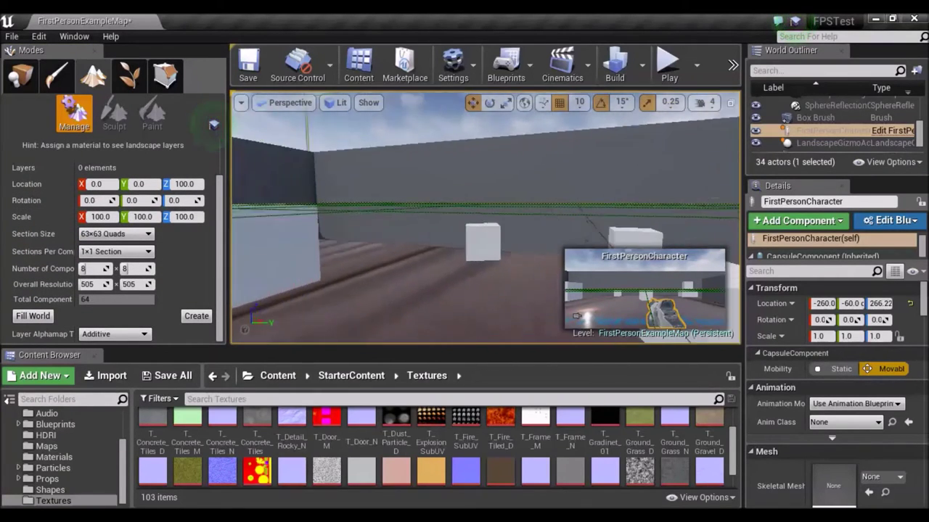
pyautogui.moveTo(213, 125); pyautogui.dragTo(213, 125, button='right')
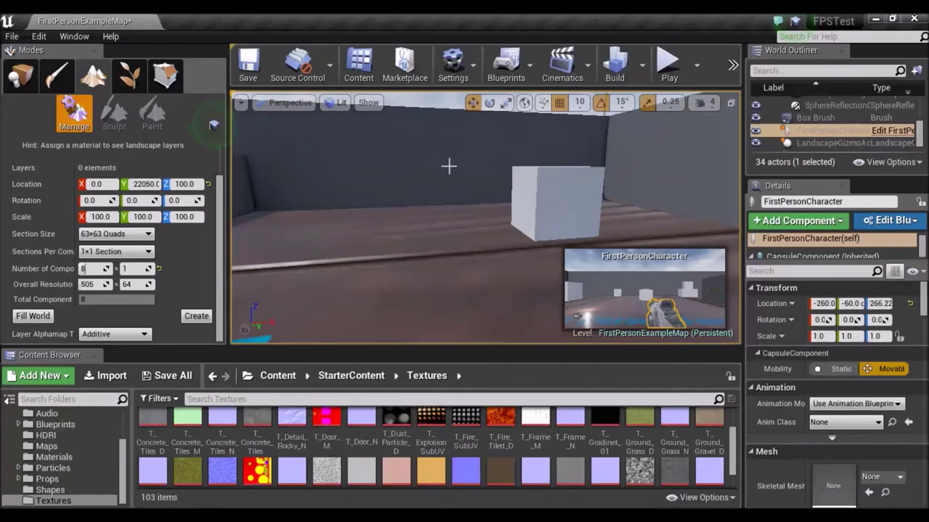
pyautogui.click(29, 75)
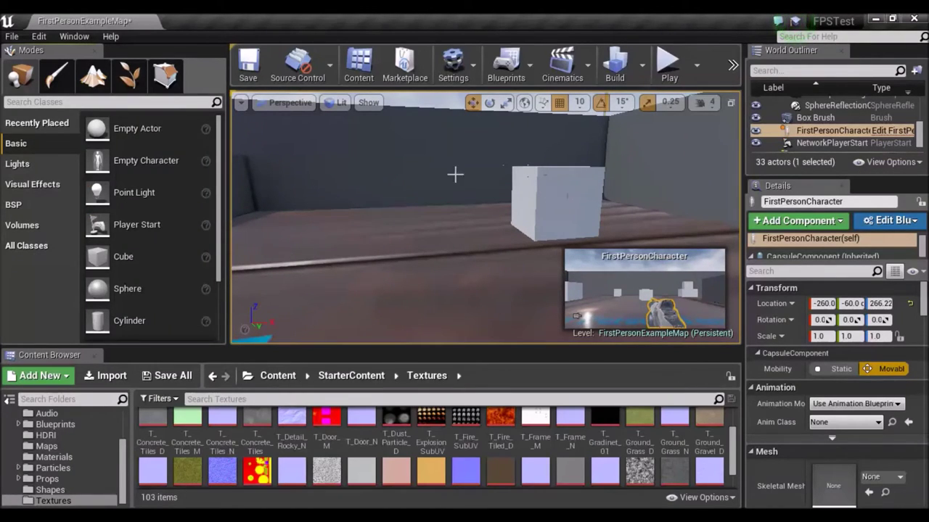
pyautogui.moveTo(371, 282); pyautogui.dragTo(348, 261, button='right')
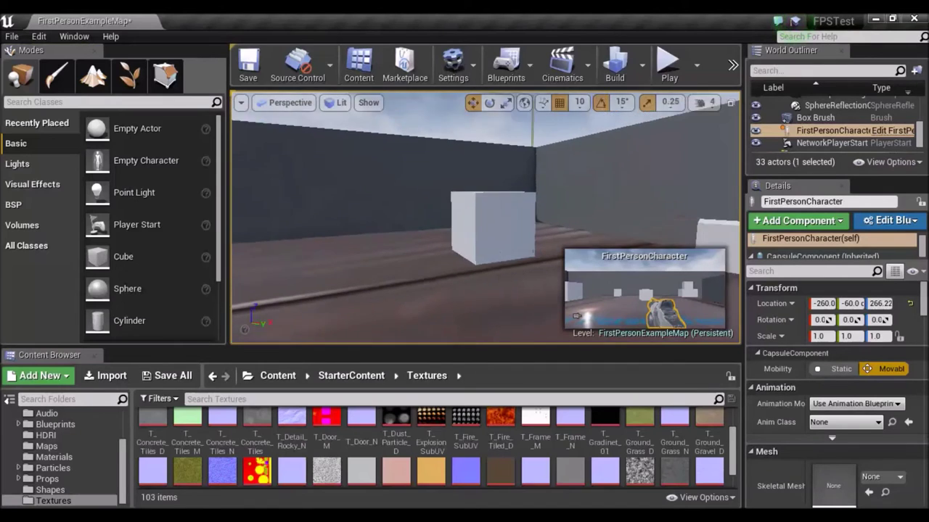
pyautogui.press('f')
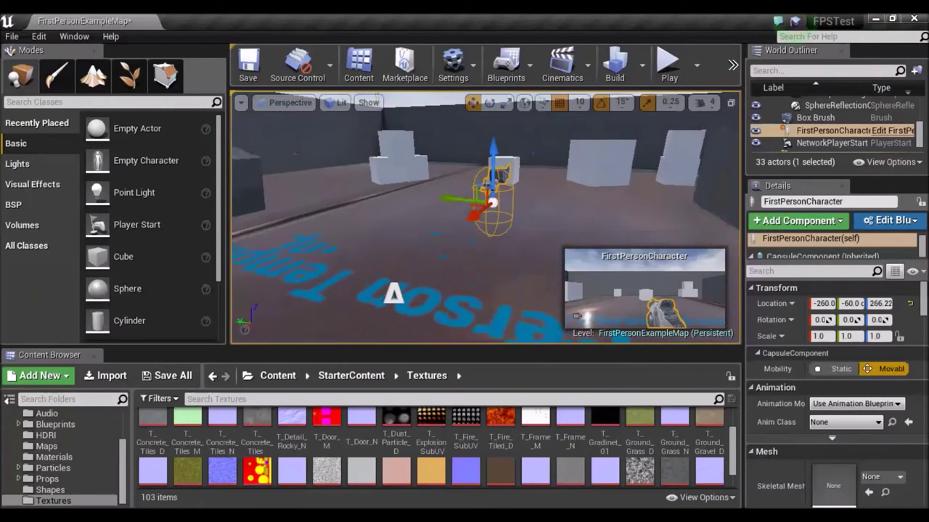
pyautogui.moveTo(473, 253); pyautogui.dragTo(552, 250, button='right')
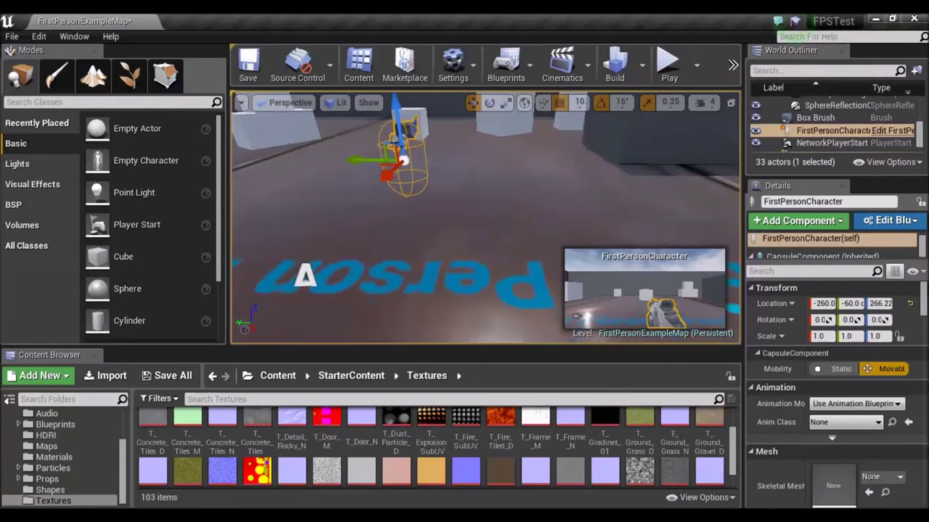
pyautogui.moveTo(473, 253); pyautogui.dragTo(487, 253, button='right')
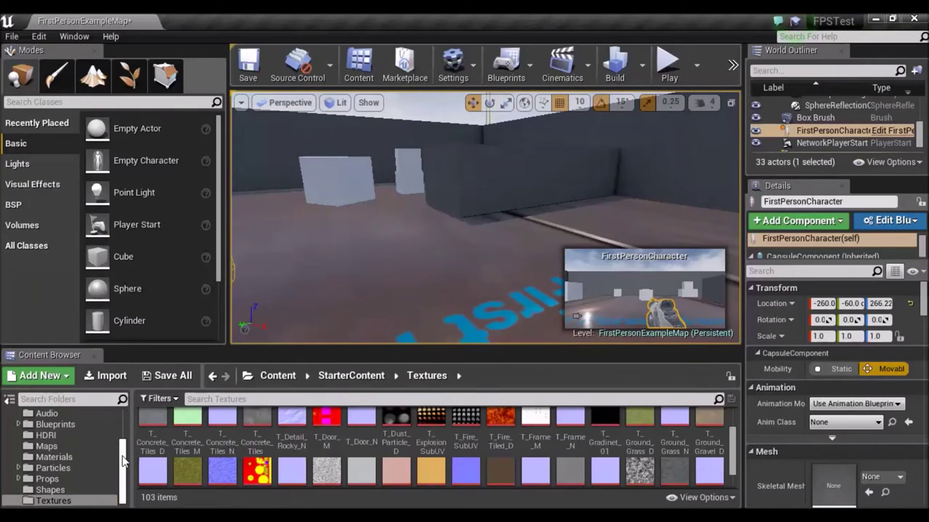
pyautogui.scroll(-1, 89, 478)
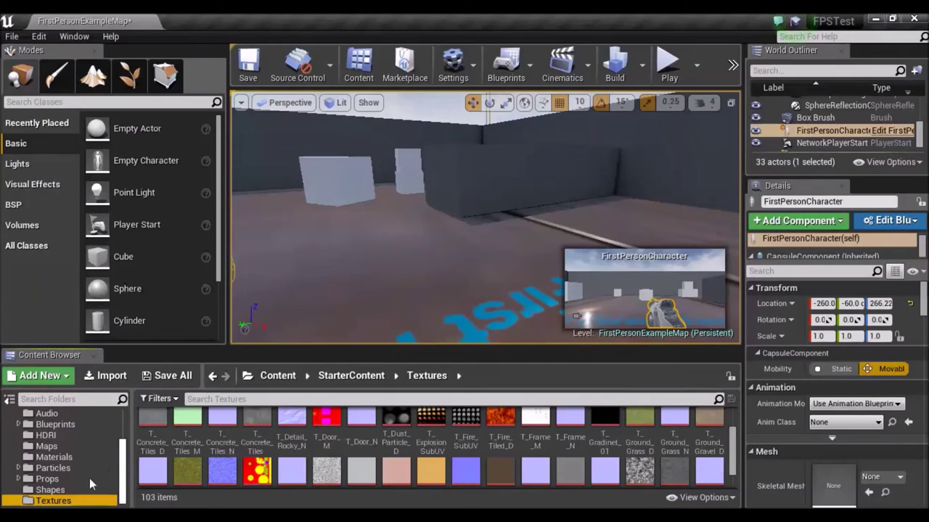
# Place SM_Chair and SM_Lamp_Wall from StarterContent Props into the level
pyautogui.click(47, 479)
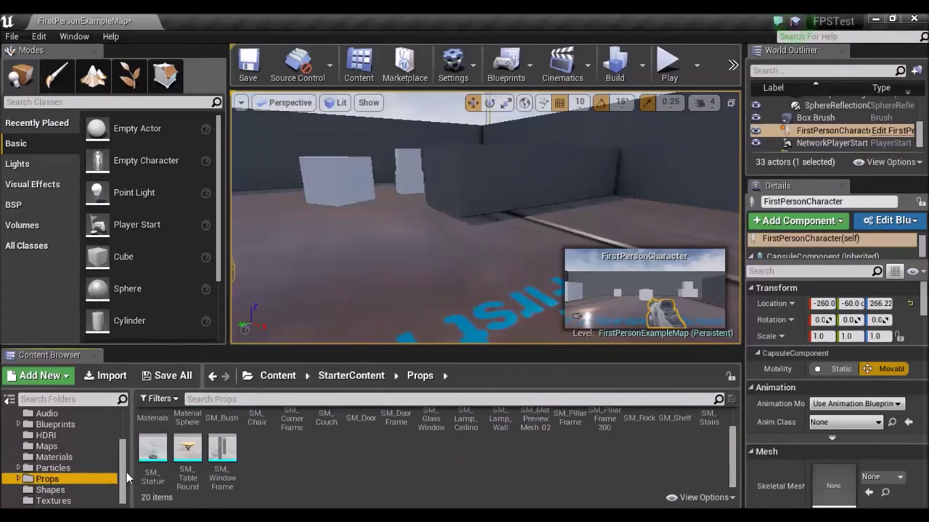
pyautogui.scroll(2, 331, 474)
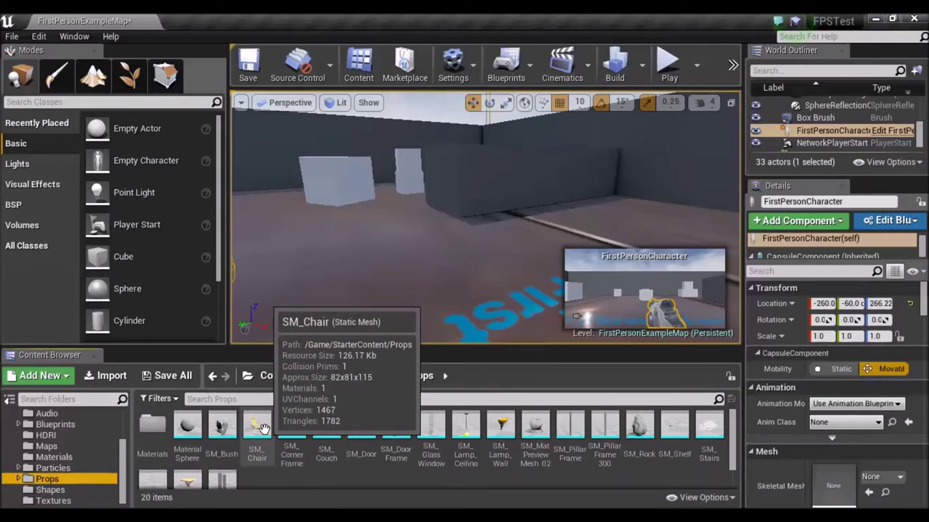
pyautogui.moveTo(259, 422)
pyautogui.mouseDown()
pyautogui.moveTo(303, 324)
pyautogui.moveTo(473, 245)
pyautogui.mouseUp()
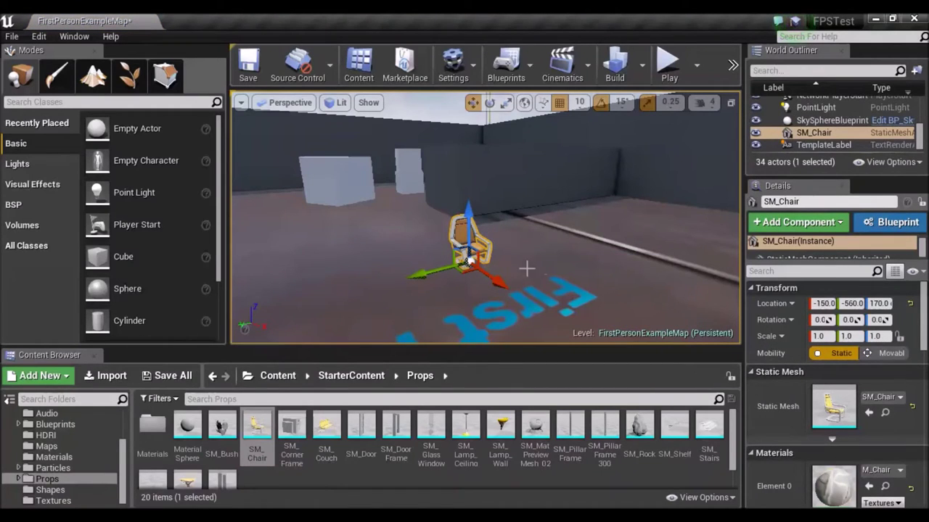
pyautogui.scroll(3, 509, 254)
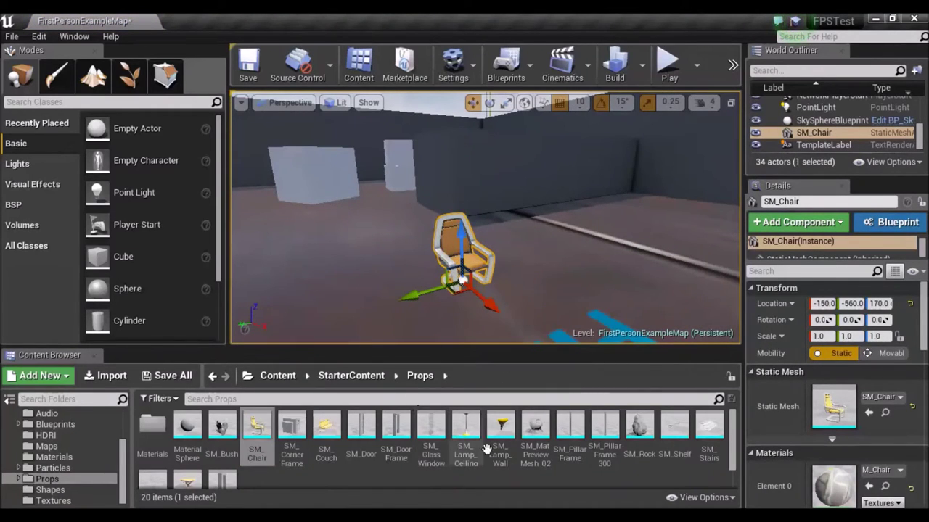
pyautogui.moveTo(501, 425); pyautogui.dragTo(489, 148)
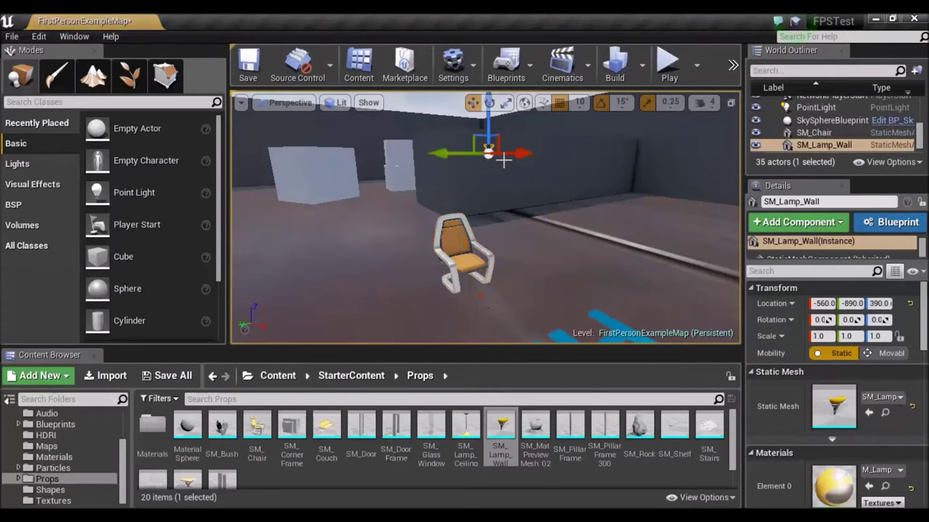
# Frame the wall lamp and orbit around it, ending on a view of the floor and chair
pyautogui.scroll(5, 491, 161)
pyautogui.scroll(-2, 496, 167)
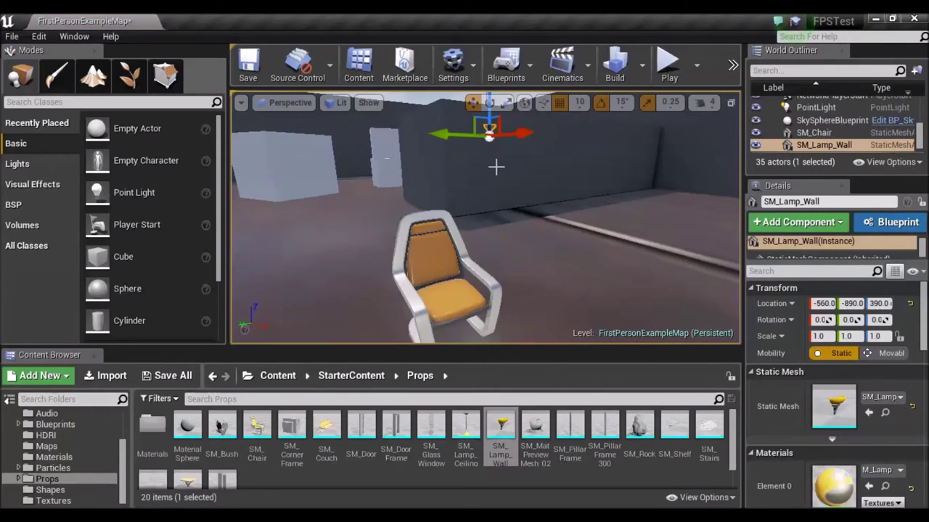
pyautogui.press('f')
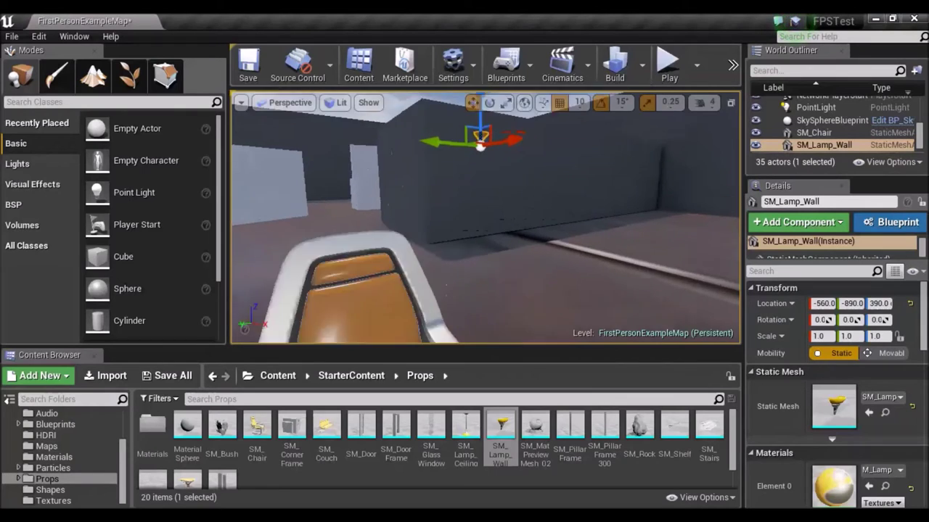
pyautogui.moveTo(561, 256)
pyautogui.keyDown('alt'); pyautogui.mouseDown()
pyautogui.moveTo(508, 232)
pyautogui.moveTo(494, 210)
pyautogui.mouseUp(); pyautogui.keyUp('alt')
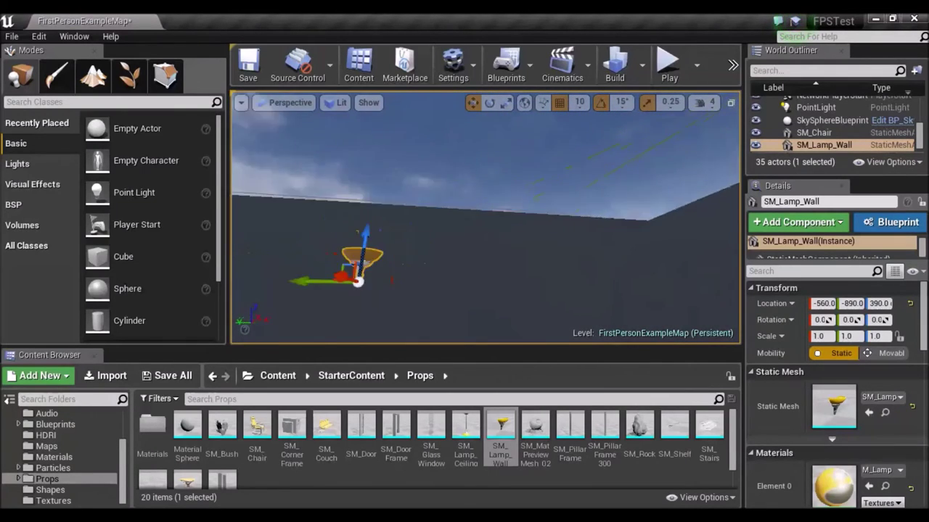
pyautogui.press('f')
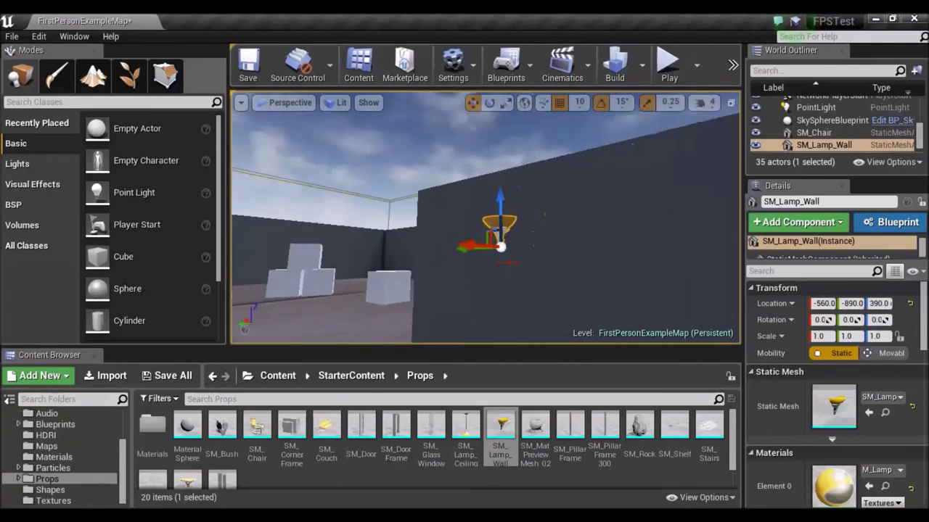
pyautogui.moveTo(493, 210)
pyautogui.keyDown('alt'); pyautogui.mouseDown()
pyautogui.moveTo(473, 275)
pyautogui.moveTo(525, 258)
pyautogui.mouseUp(); pyautogui.keyUp('alt')
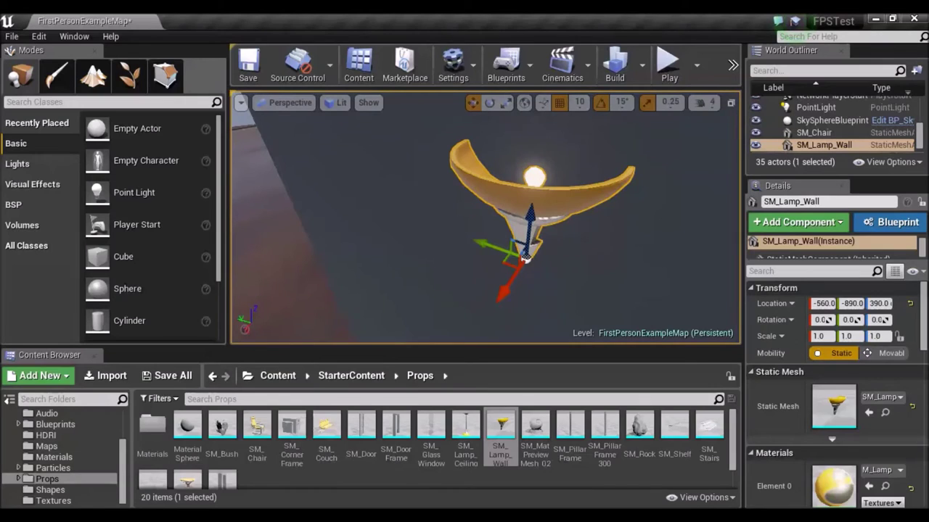
pyautogui.moveTo(525, 258)
pyautogui.keyDown('alt'); pyautogui.mouseDown()
pyautogui.moveTo(508, 240)
pyautogui.moveTo(466, 364)
pyautogui.mouseUp(); pyautogui.keyUp('alt')
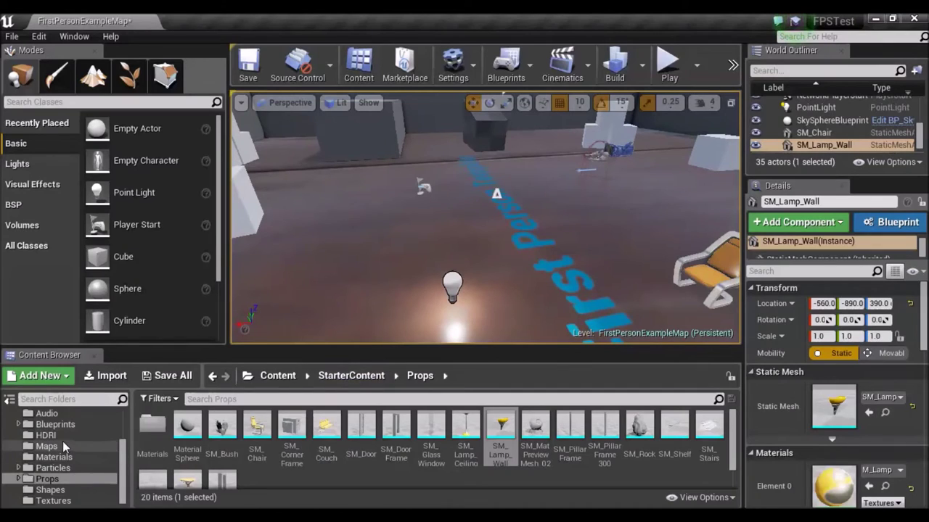
# Open the StarterContent Blueprints folder, fly toward the wall lamp, and start dragging in the wall sconce
pyautogui.scroll(1, 60, 439)
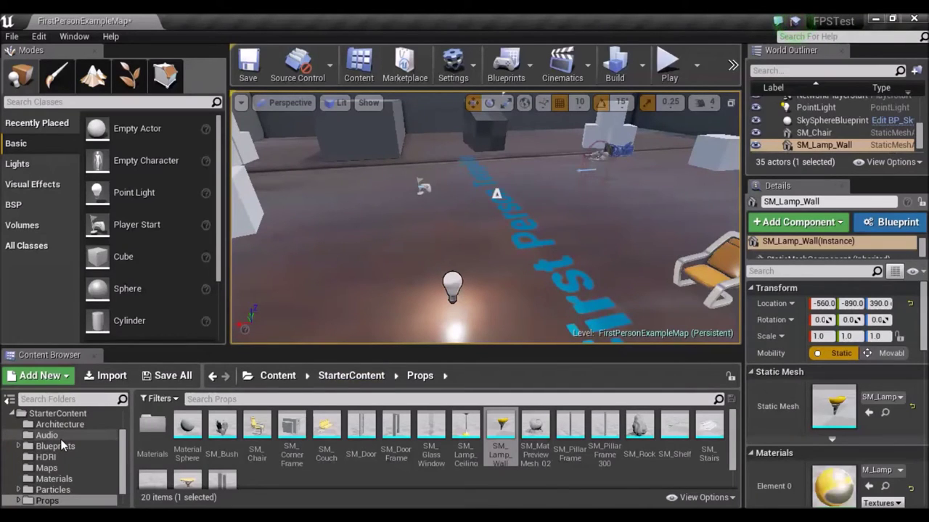
pyautogui.click(55, 446)
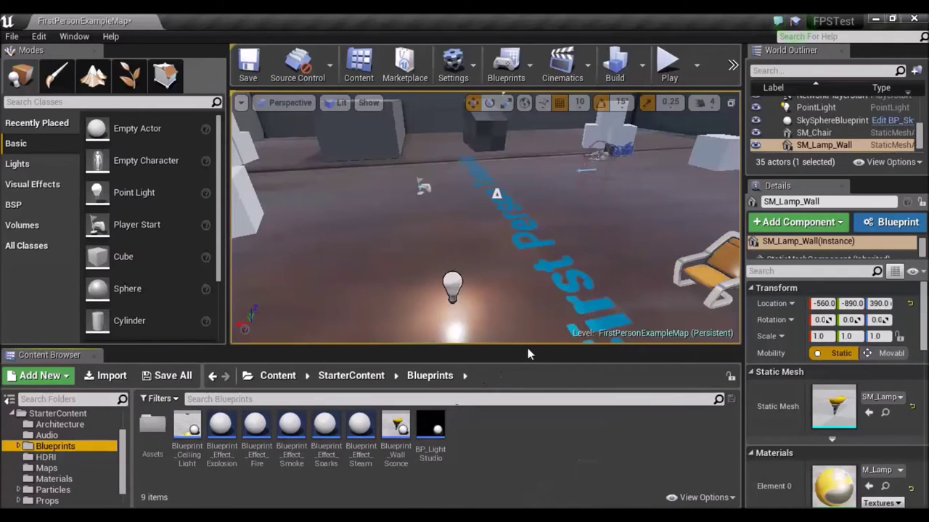
pyautogui.moveTo(542, 325); pyautogui.dragTo(479, 319, button='right')
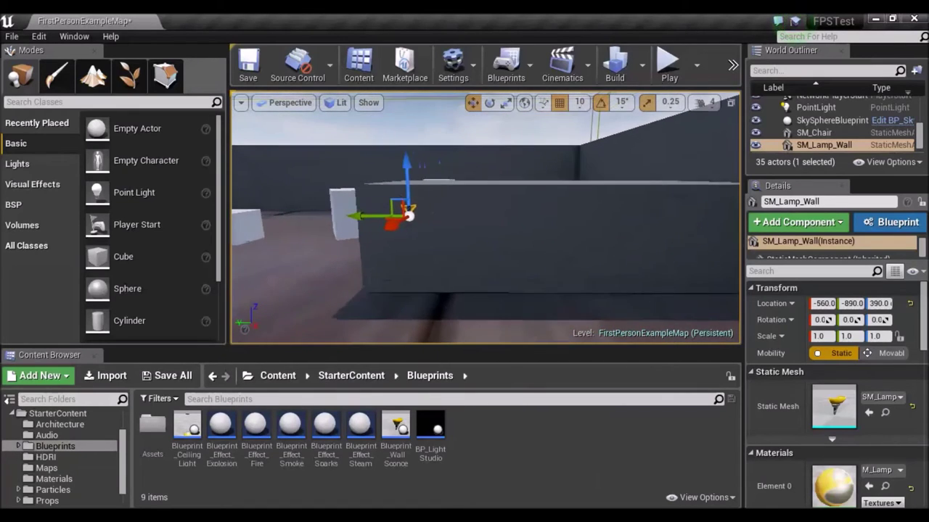
pyautogui.moveTo(479, 319); pyautogui.dragTo(475, 319, button='right')
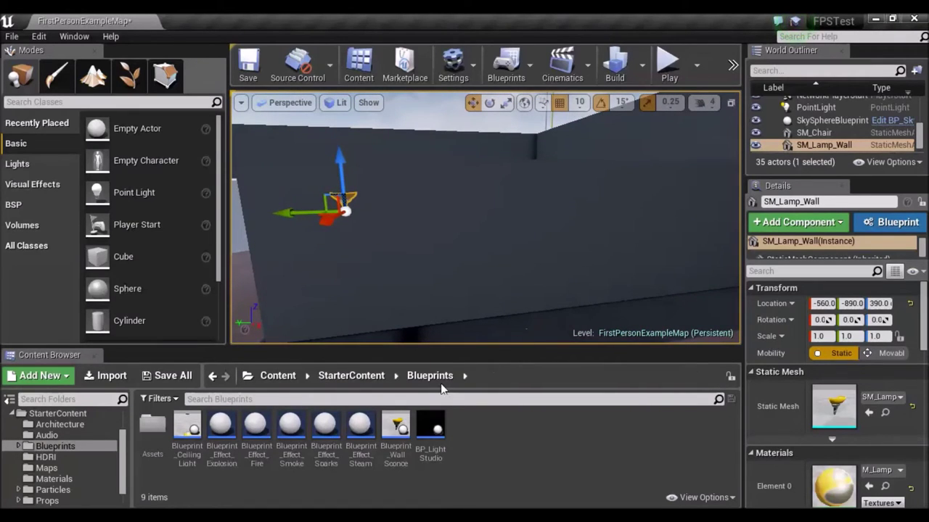
pyautogui.moveTo(395, 428); pyautogui.dragTo(479, 206)
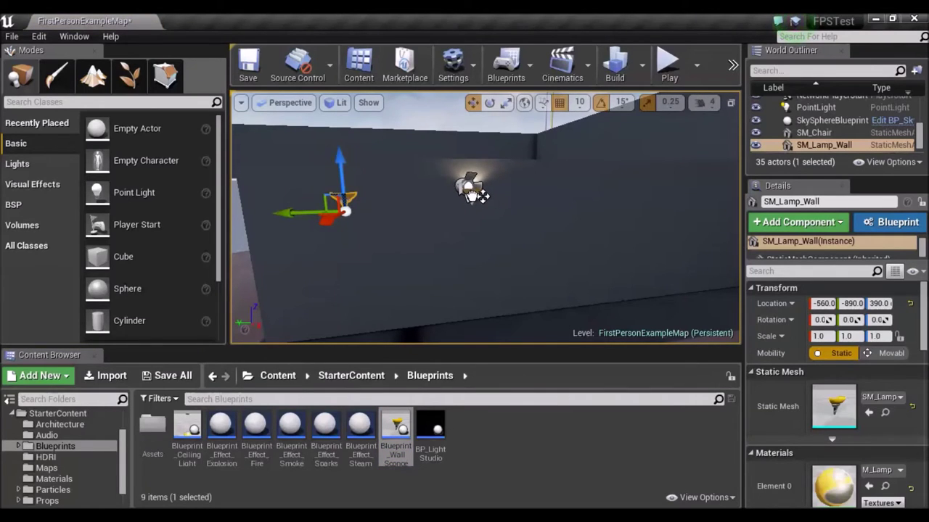
# Drop Blueprint_WallSconce on the wall beside the lamp and fly around to check it
pyautogui.moveTo(482, 196); pyautogui.dragTo(483, 199)
pyautogui.moveTo(484, 196); pyautogui.dragTo(493, 228, button='middle')
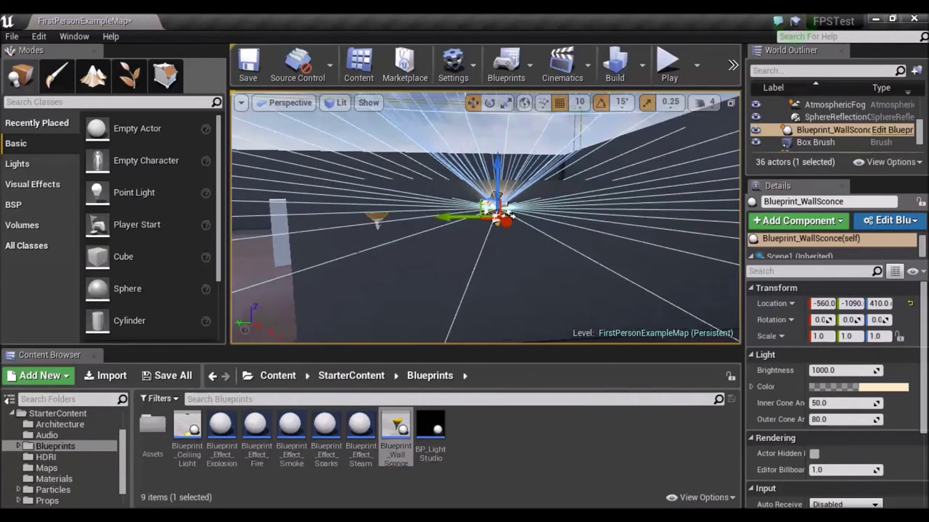
pyautogui.moveTo(494, 229)
pyautogui.mouseDown(button='right')
pyautogui.moveTo(597, 276)
pyautogui.moveTo(436, 275)
pyautogui.moveTo(517, 269)
pyautogui.mouseUp(button='right')
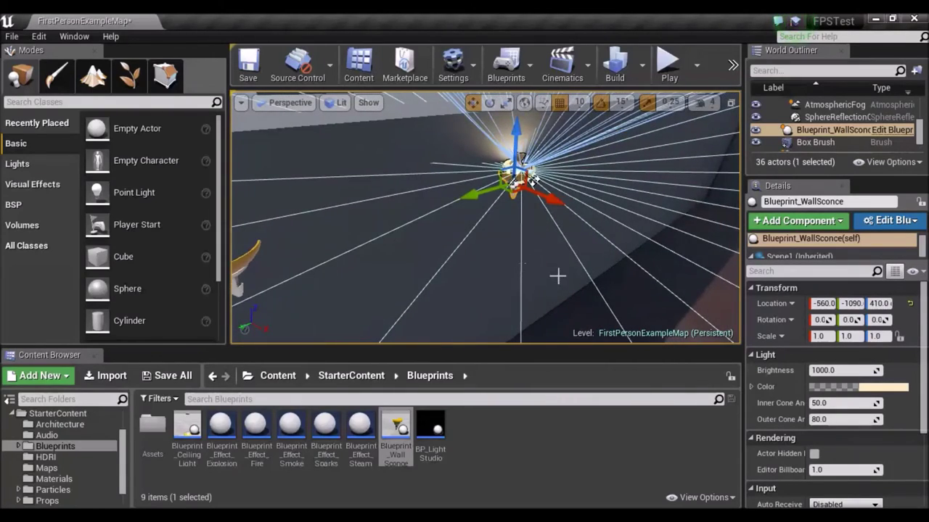
pyautogui.moveTo(557, 275); pyautogui.dragTo(557, 239, button='right')
pyautogui.moveTo(569, 311)
pyautogui.mouseDown(button='right')
pyautogui.moveTo(581, 319)
pyautogui.moveTo(404, 232)
pyautogui.mouseUp(button='right')
# Fly around to frame the wall block with both sconces
pyautogui.click(404, 232)
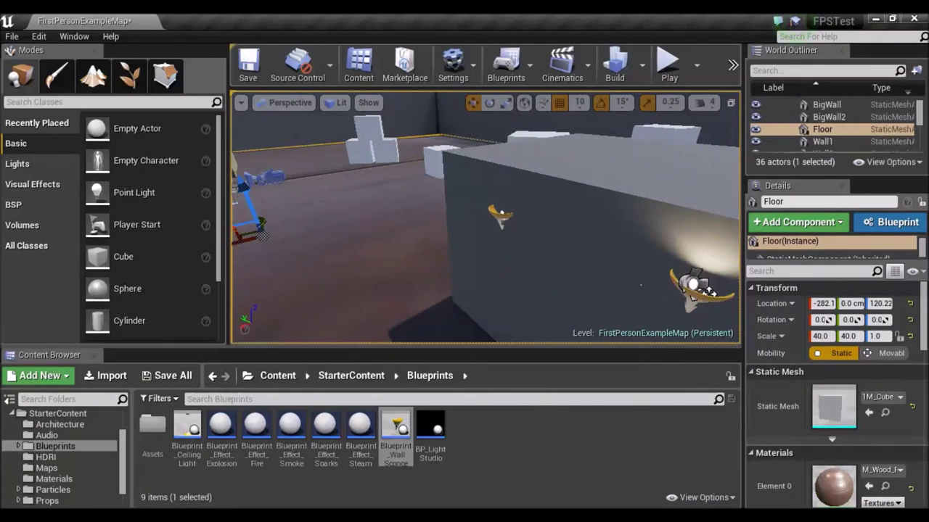
pyautogui.moveTo(404, 232); pyautogui.dragTo(436, 218, button='right')
pyautogui.moveTo(732, 278)
pyautogui.mouseDown(button='right')
pyautogui.moveTo(561, 220)
pyautogui.moveTo(649, 291)
pyautogui.mouseUp(button='right')
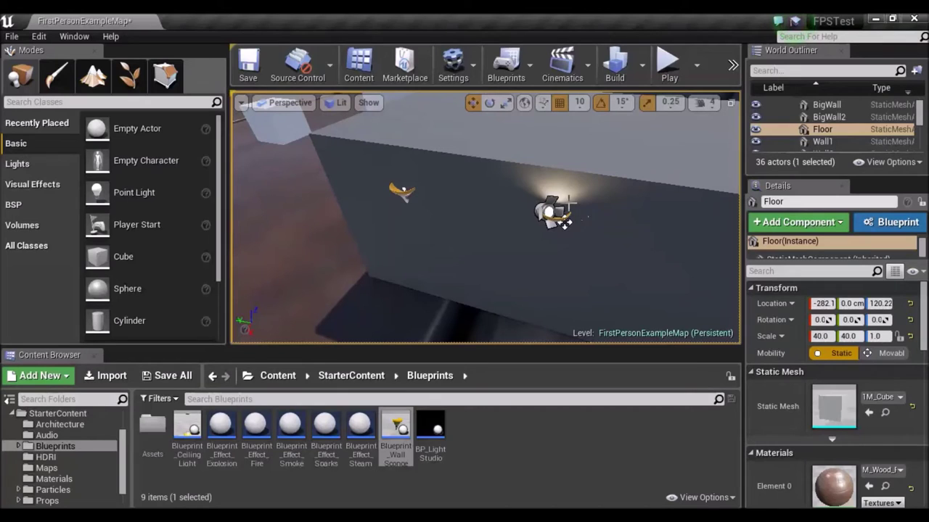
pyautogui.moveTo(568, 270)
pyautogui.mouseDown(button='right')
pyautogui.moveTo(573, 217)
pyautogui.moveTo(508, 240)
pyautogui.mouseUp(button='right')
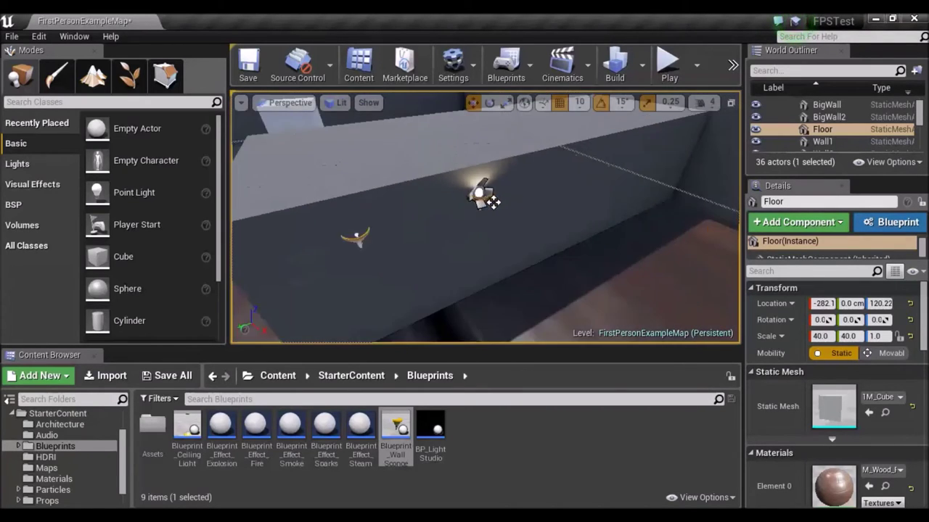
pyautogui.moveTo(444, 122)
pyautogui.mouseDown(button='right')
pyautogui.moveTo(550, 210)
pyautogui.moveTo(585, 190)
pyautogui.mouseUp(button='right')
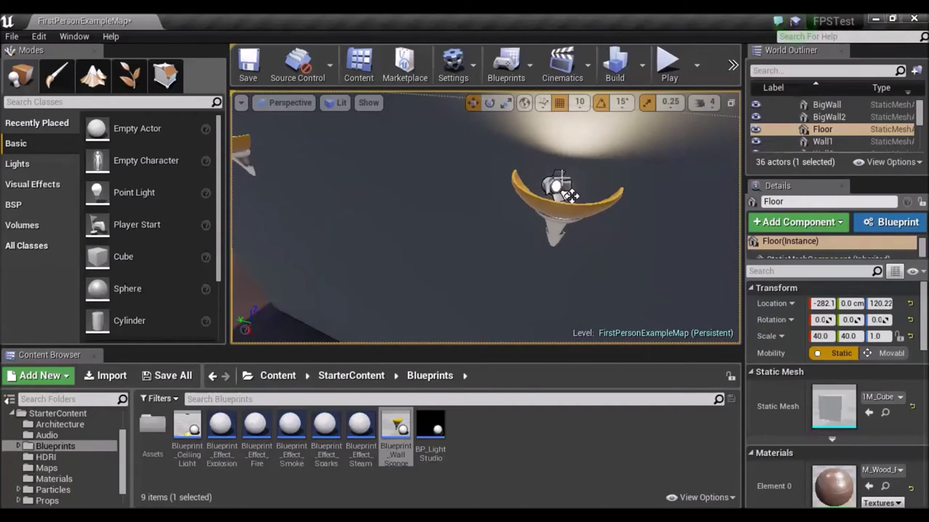
# Select the placed wall sconce and open Blueprint_WallSconce in the Blueprint editor
pyautogui.click(569, 194)
pyautogui.click(555, 186)
pyautogui.moveTo(636, 236); pyautogui.dragTo(631, 218, button='right')
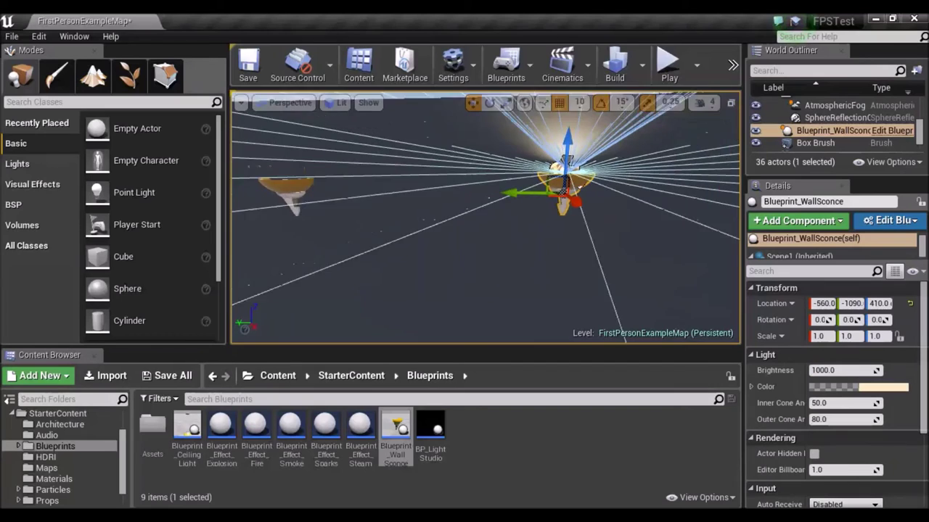
pyautogui.moveTo(636, 235); pyautogui.dragTo(636, 236, button='right')
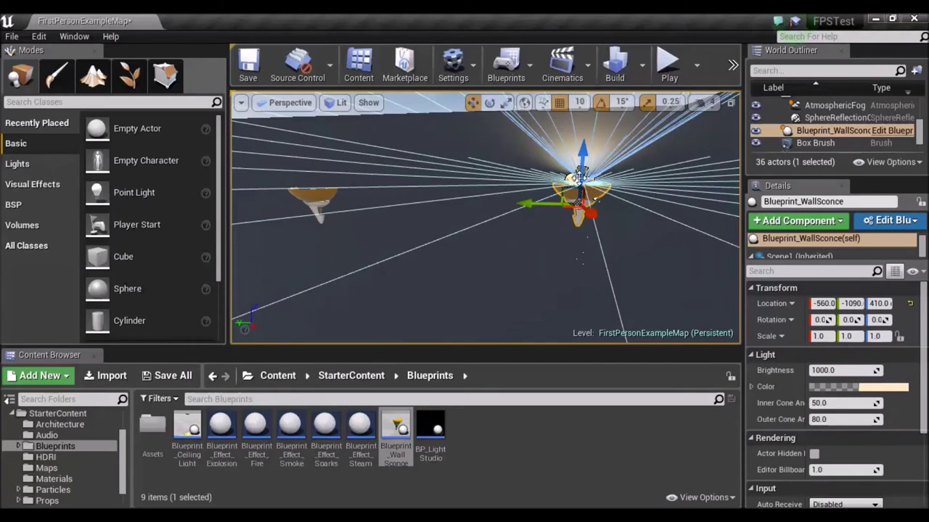
pyautogui.moveTo(587, 220); pyautogui.dragTo(587, 220, button='right')
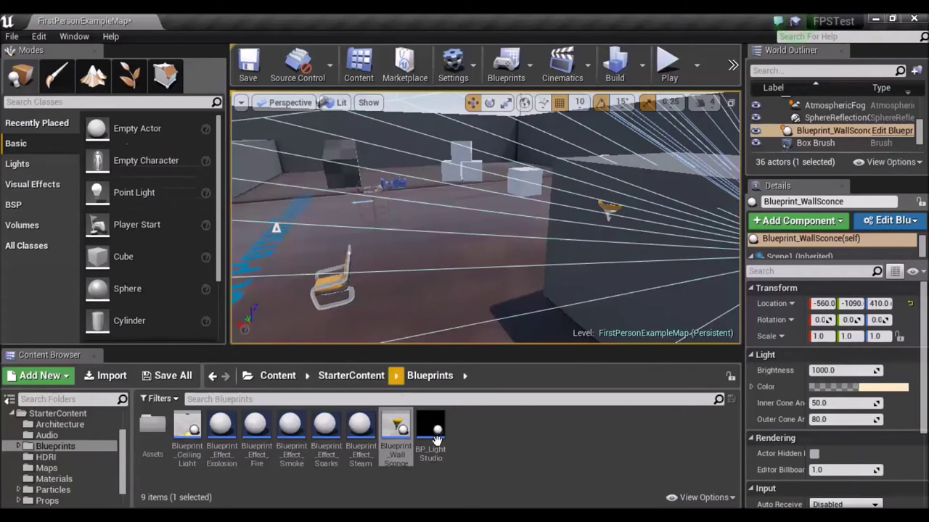
pyautogui.doubleClick(395, 432)
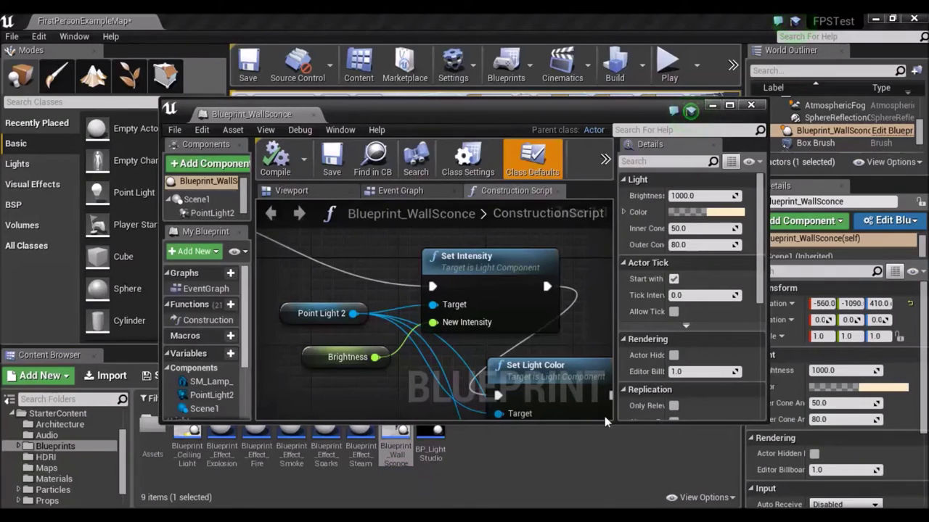
pyautogui.click(731, 105)
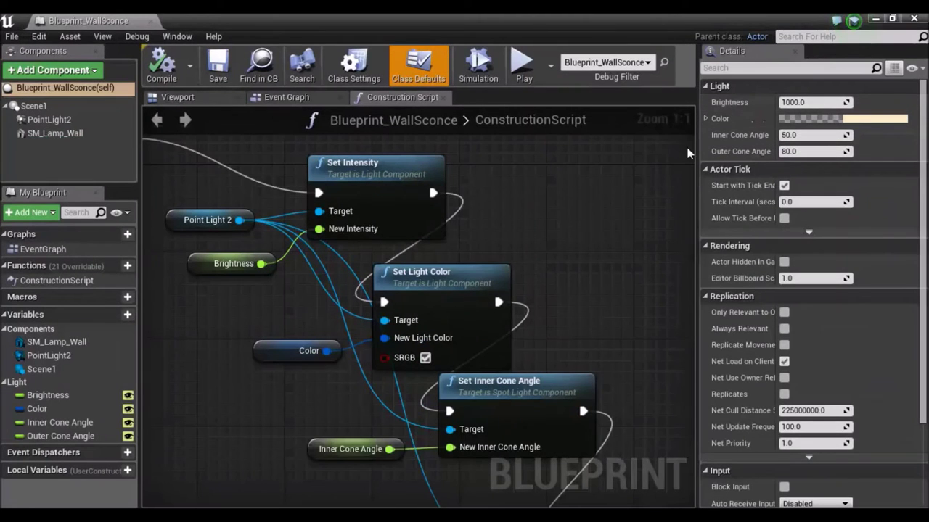
pyautogui.scroll(-1, 590, 229)
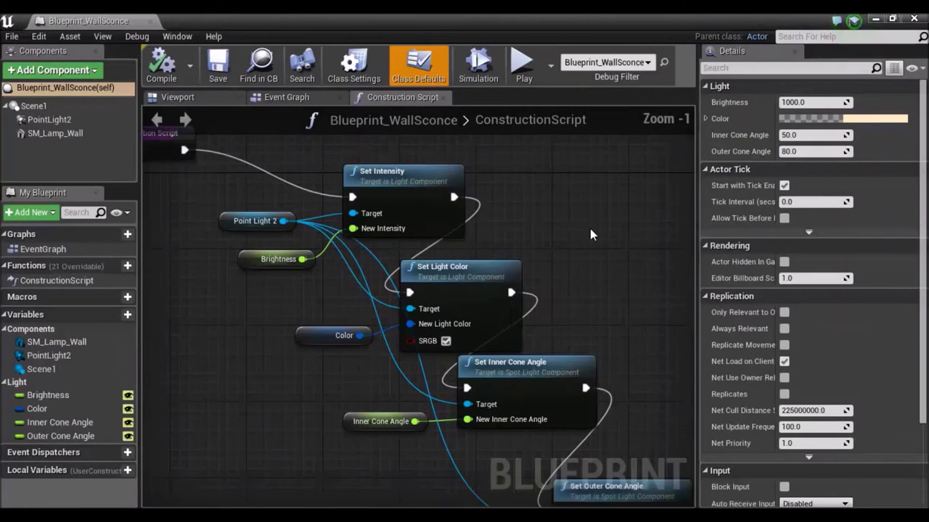
pyautogui.scroll(-2, 590, 229)
pyautogui.scroll(-1, 590, 229)
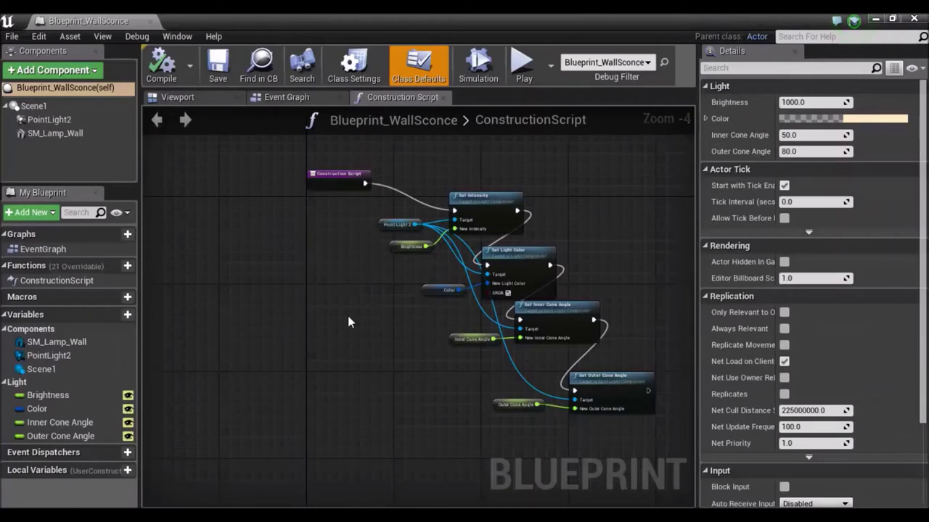
pyautogui.moveTo(348, 315); pyautogui.dragTo(308, 295, button='right')
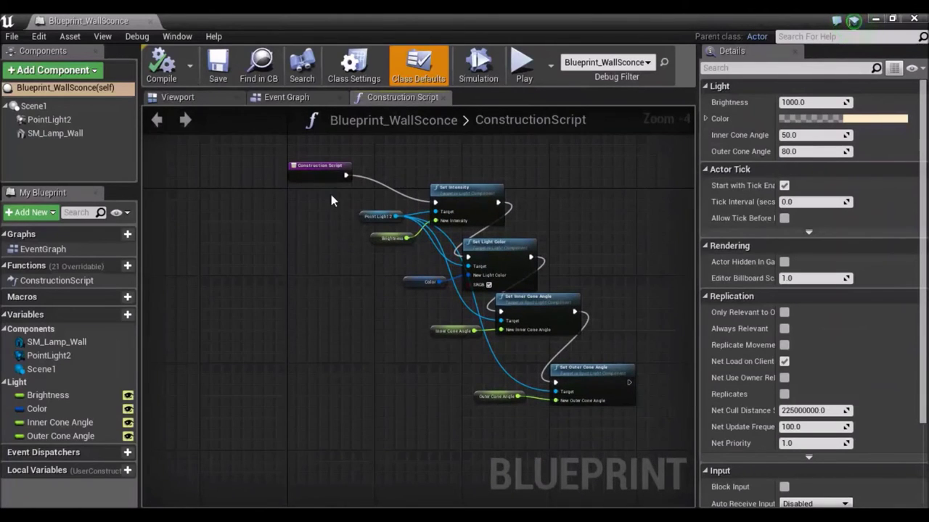
pyautogui.scroll(1, 331, 194)
pyautogui.moveTo(330, 194); pyautogui.dragTo(306, 182, button='right')
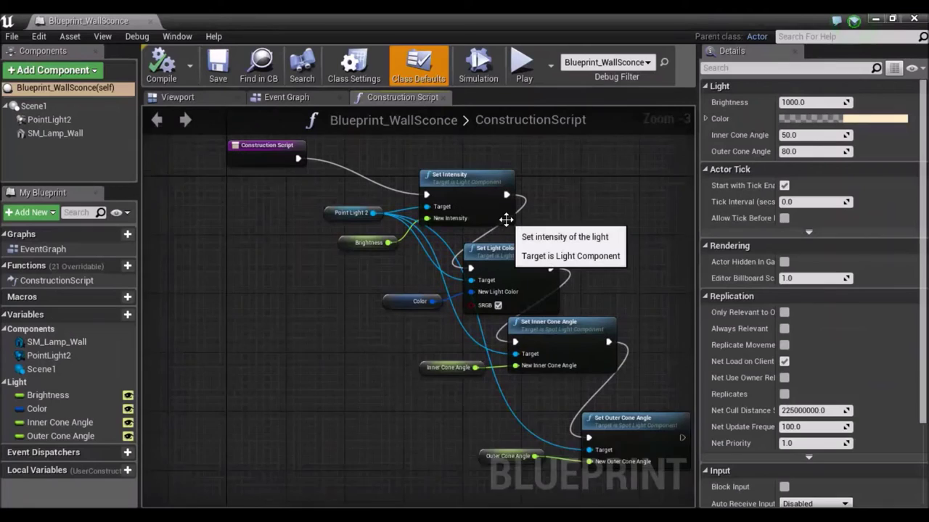
pyautogui.scroll(1, 506, 218)
pyautogui.scroll(1, 503, 216)
pyautogui.scroll(1, 503, 215)
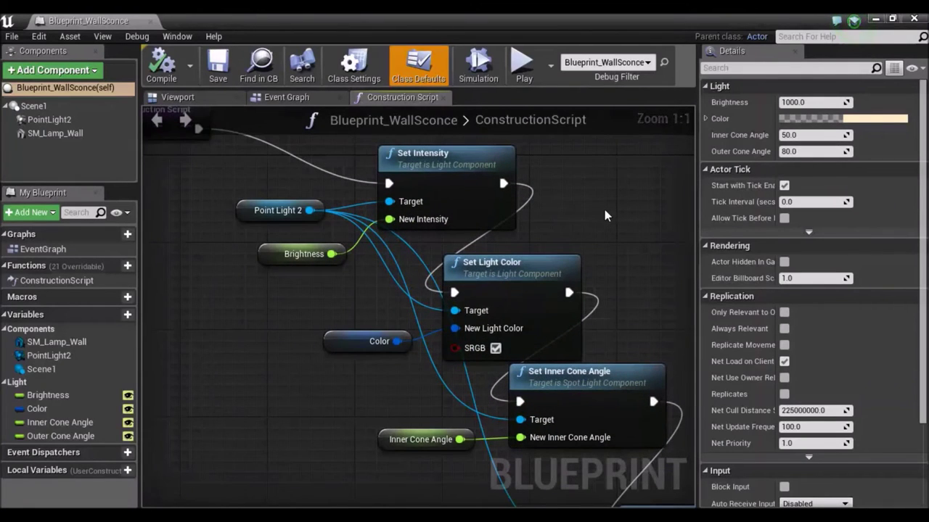
pyautogui.moveTo(611, 215); pyautogui.dragTo(609, 217, button='right')
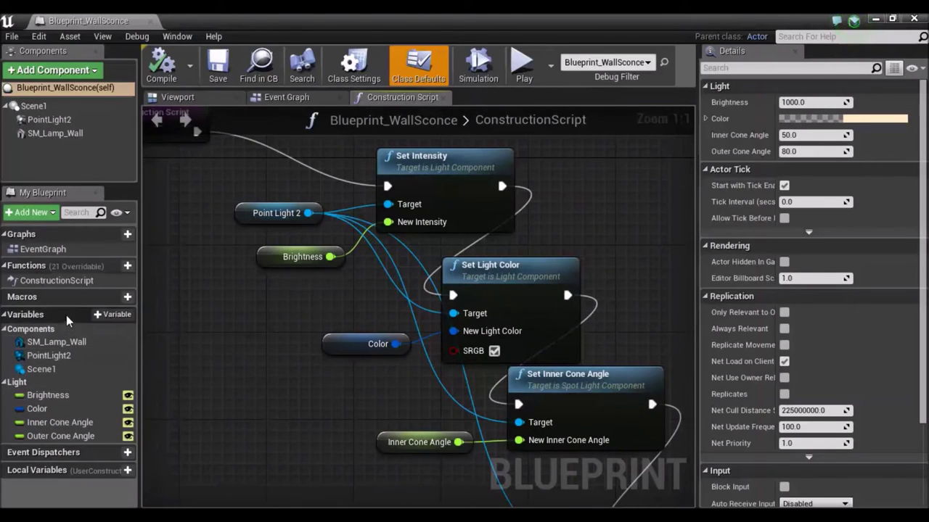
pyautogui.click(4, 317)
pyautogui.click(5, 318)
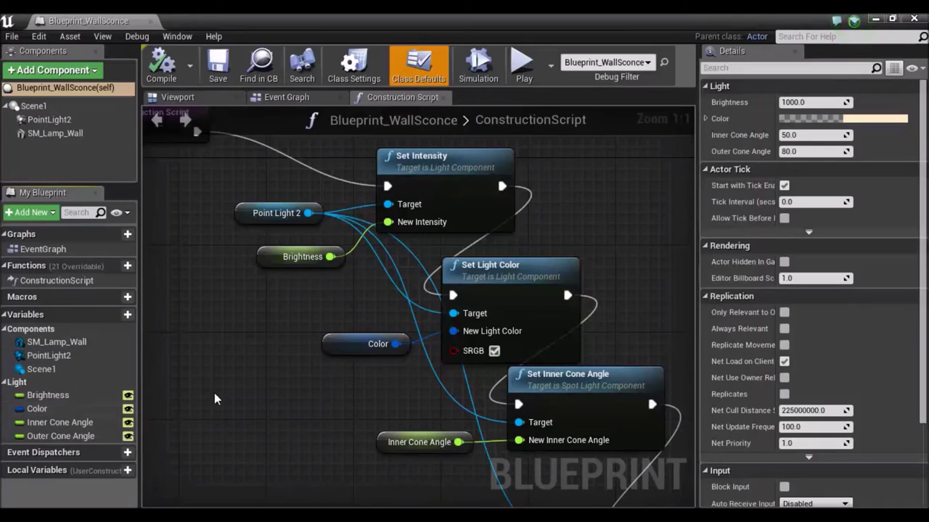
pyautogui.moveTo(215, 399); pyautogui.dragTo(167, 406, button='right')
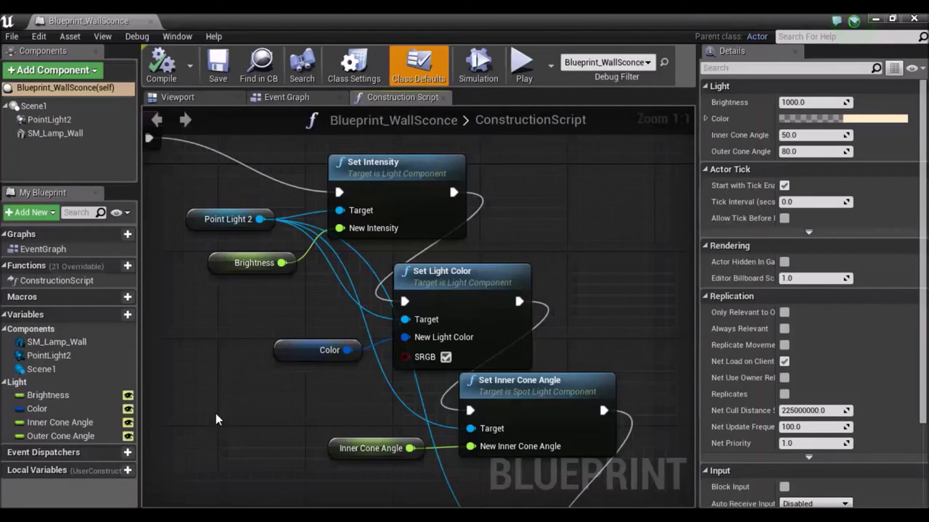
pyautogui.moveTo(215, 414); pyautogui.dragTo(224, 402, button='right')
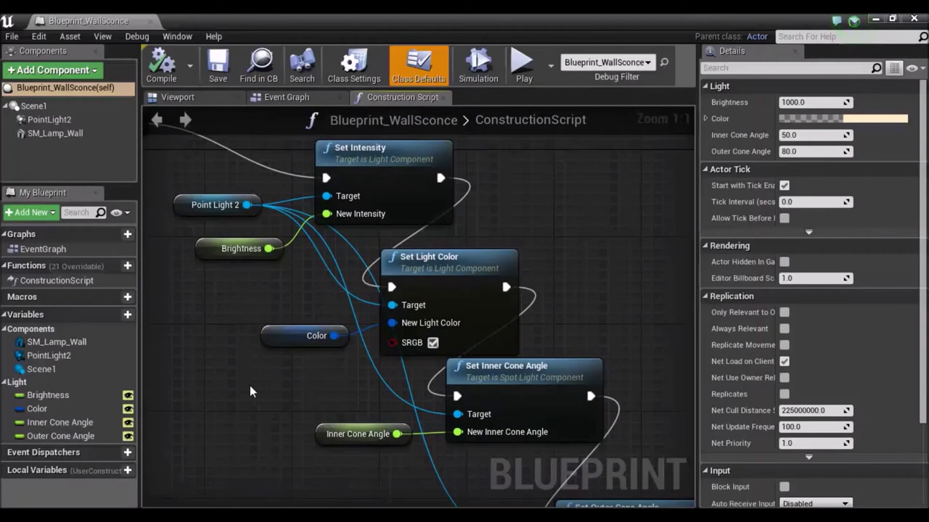
pyautogui.scroll(-1, 249, 385)
pyautogui.scroll(-1, 250, 386)
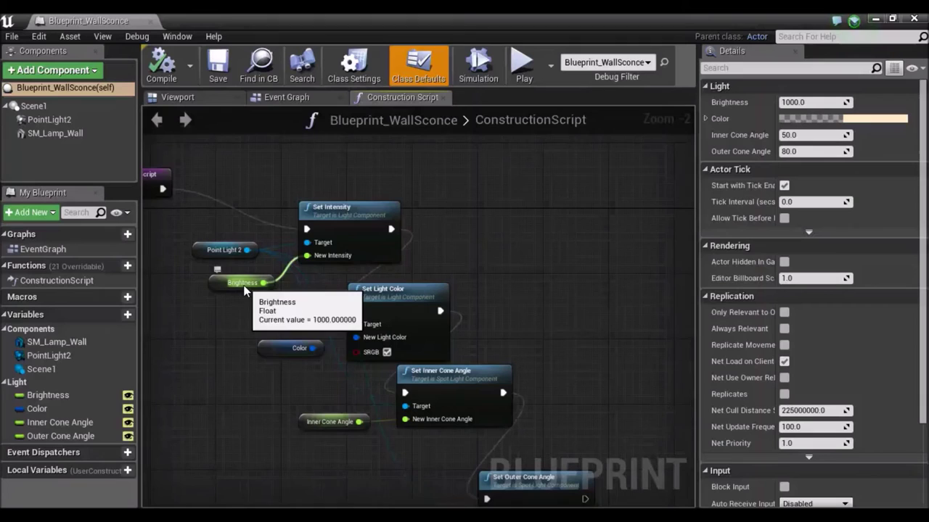
pyautogui.moveTo(209, 343); pyautogui.dragTo(204, 307, button='right')
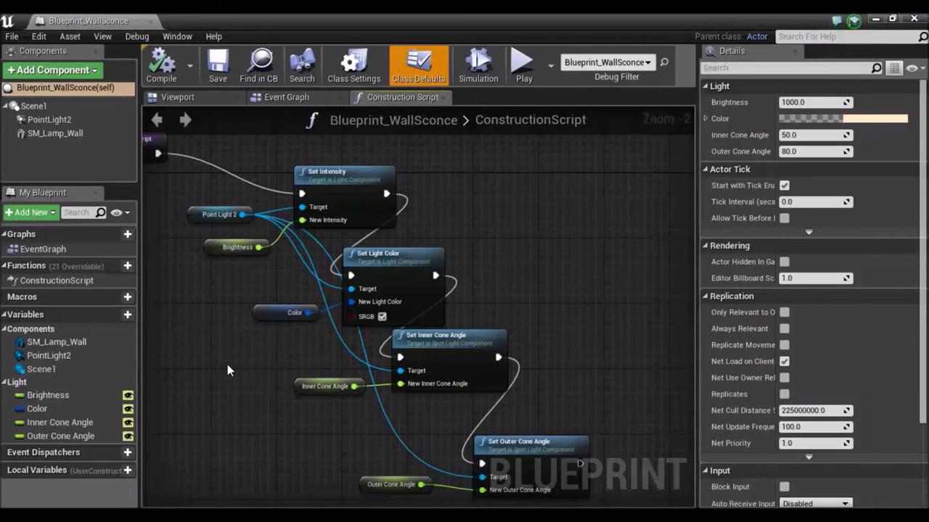
pyautogui.click(303, 315)
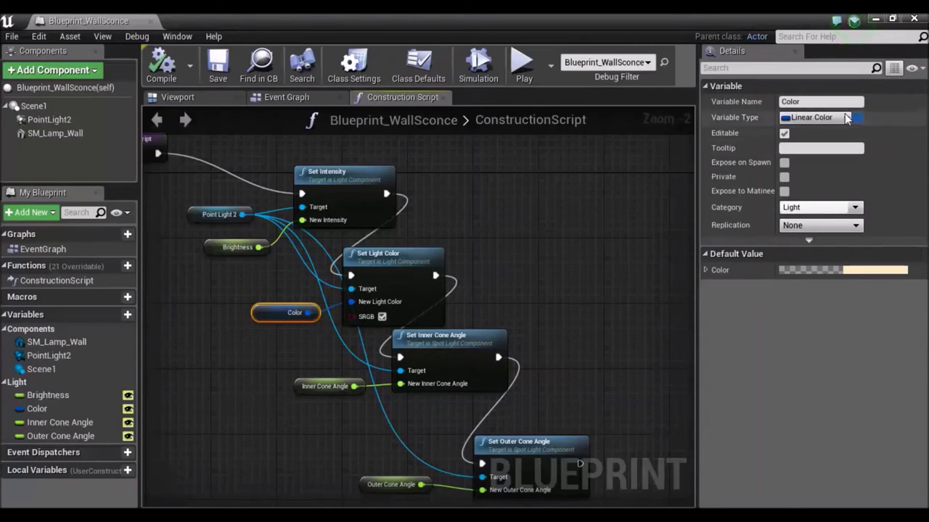
pyautogui.click(846, 117)
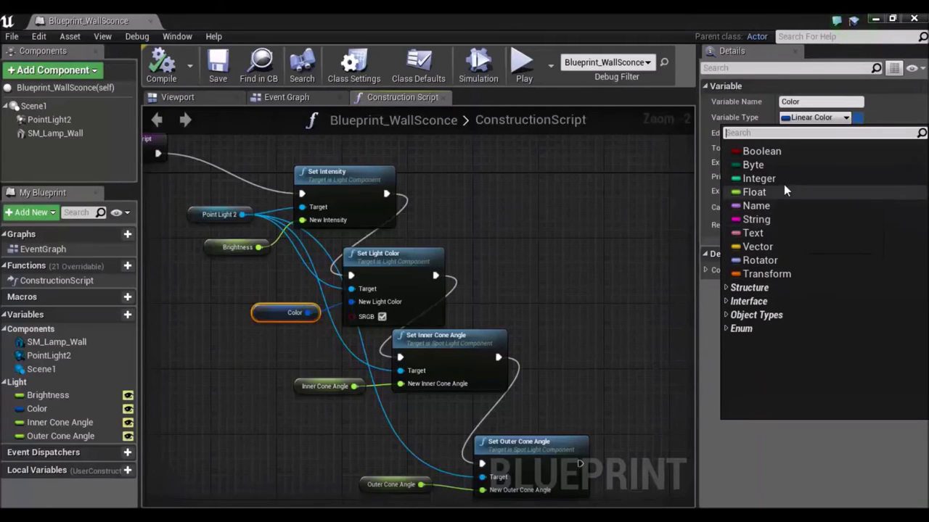
pyautogui.click(627, 169)
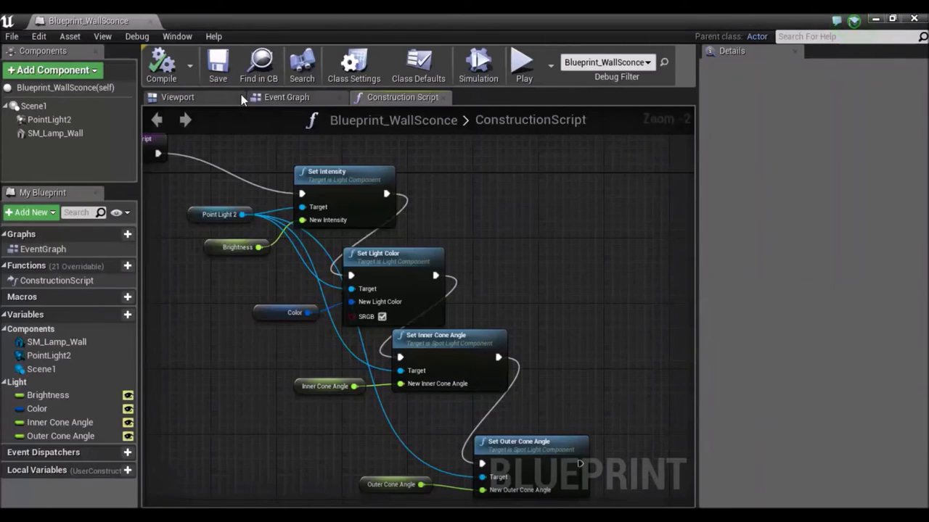
pyautogui.click(286, 101)
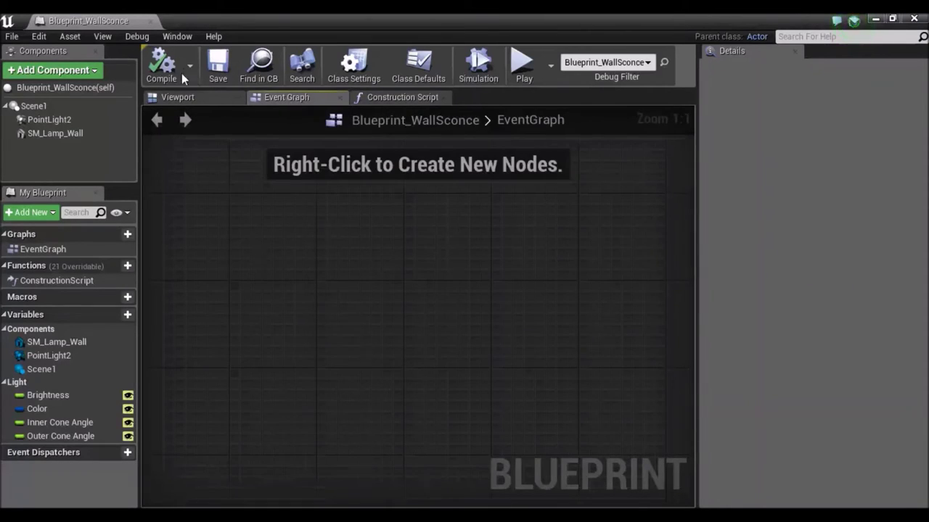
pyautogui.click(177, 99)
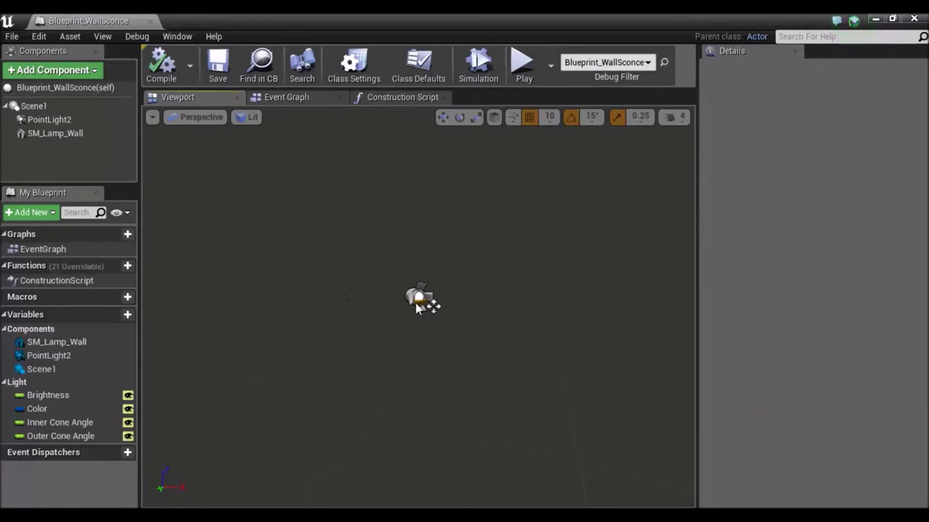
pyautogui.scroll(5, 428, 299)
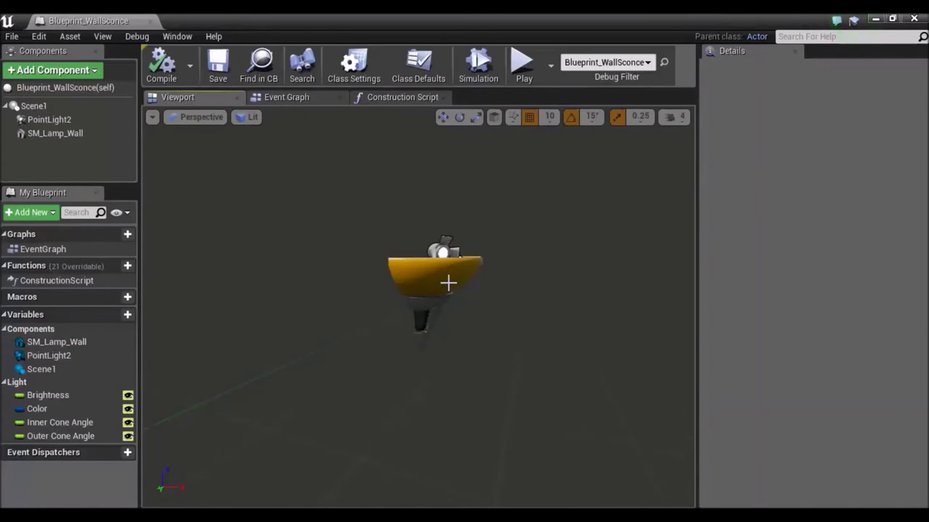
pyautogui.scroll(-5, 448, 283)
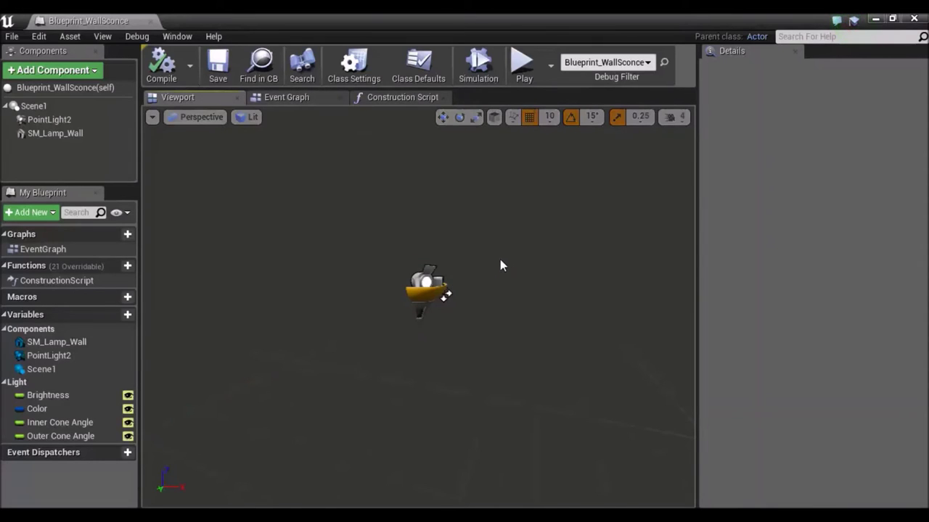
pyautogui.moveTo(445, 294)
pyautogui.mouseDown(button='middle')
pyautogui.moveTo(388, 225)
pyautogui.moveTo(437, 285)
pyautogui.mouseUp(button='middle')
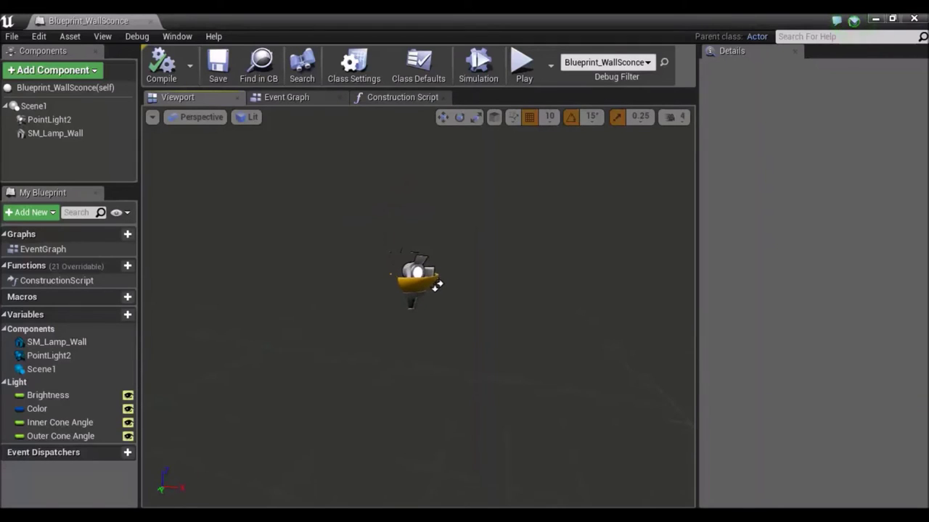
pyautogui.click(392, 99)
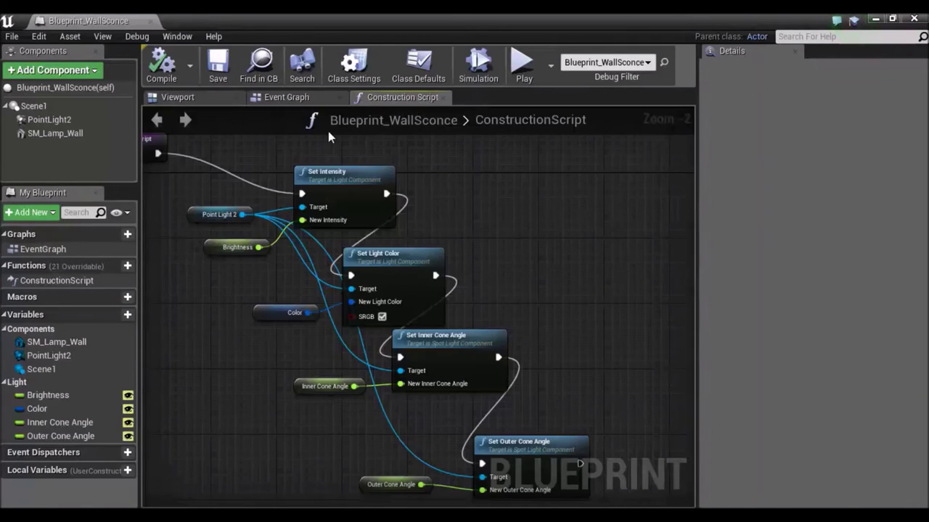
pyautogui.scroll(-1, 282, 379)
pyautogui.scroll(-2, 304, 411)
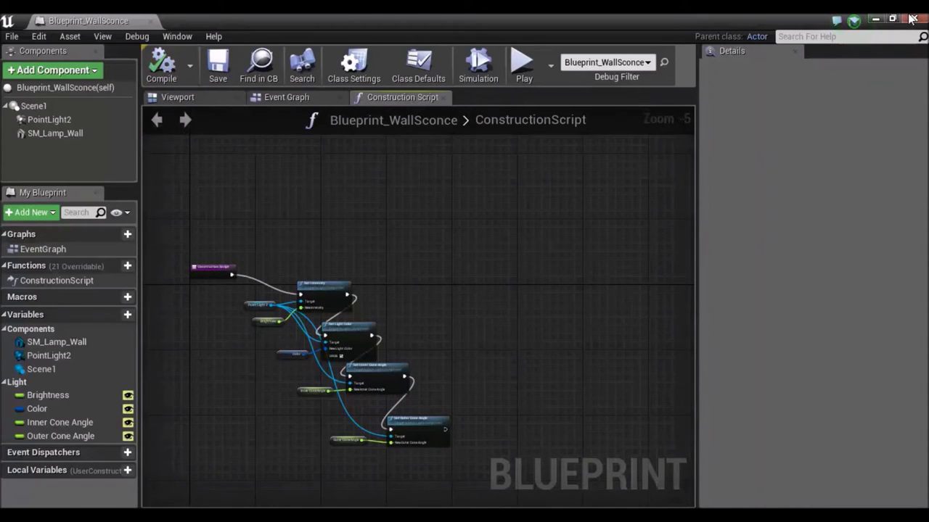
pyautogui.click(149, 21)
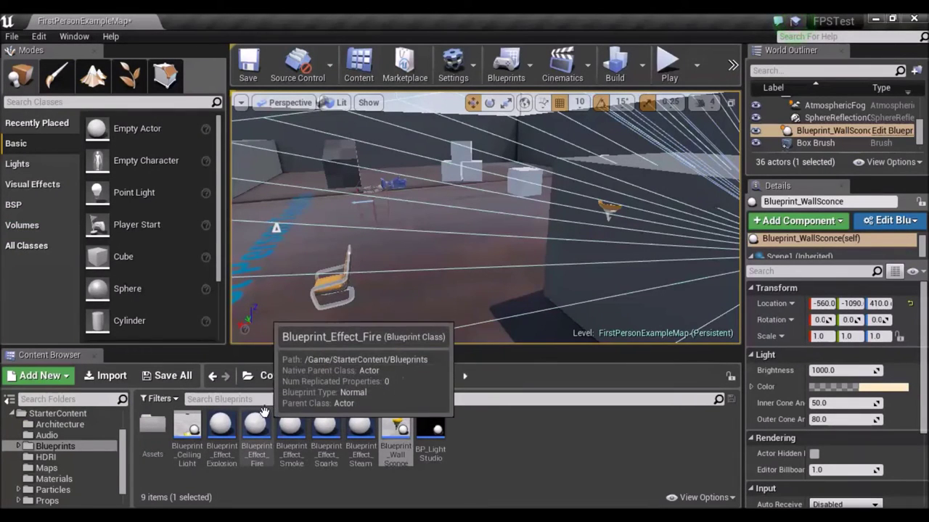
# Place a Blueprint_Effect_Fire actor in the level and raise it to Z 200
pyautogui.click(263, 429)
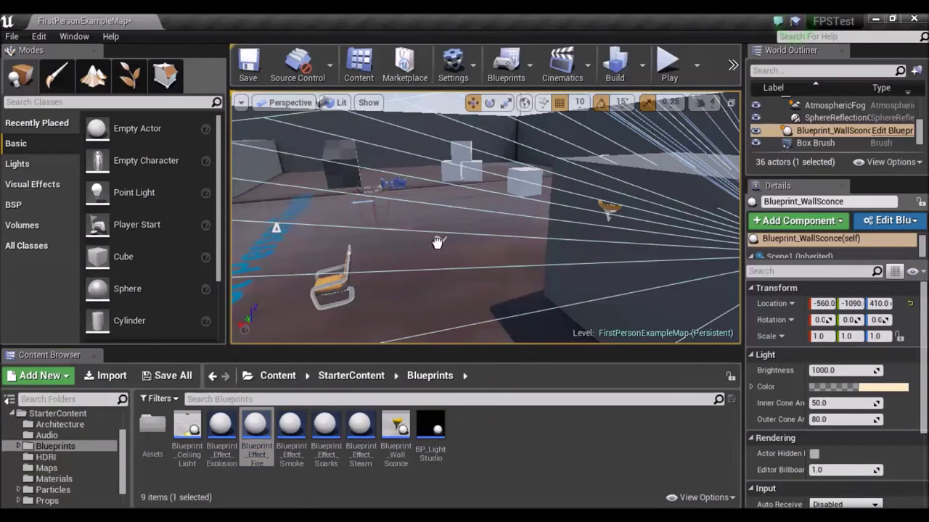
pyautogui.moveTo(439, 236); pyautogui.dragTo(438, 235)
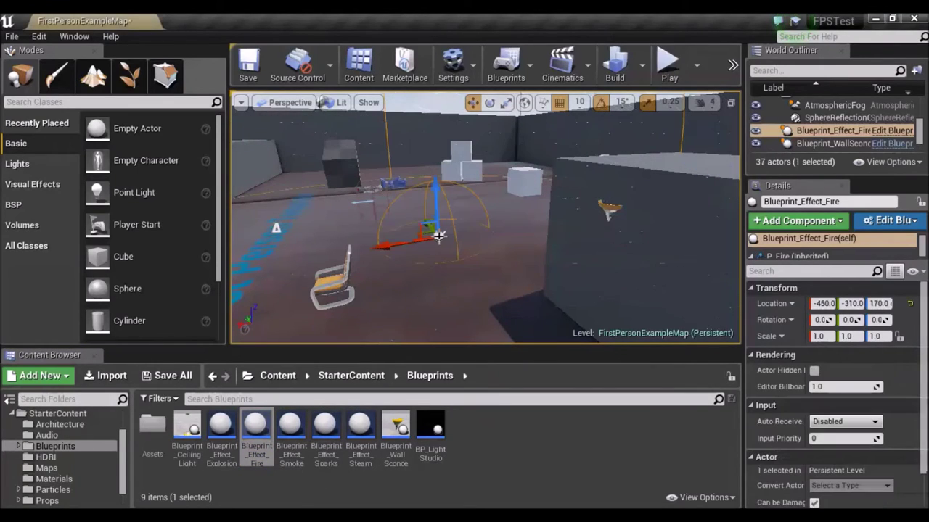
pyautogui.moveTo(433, 197); pyautogui.dragTo(434, 190)
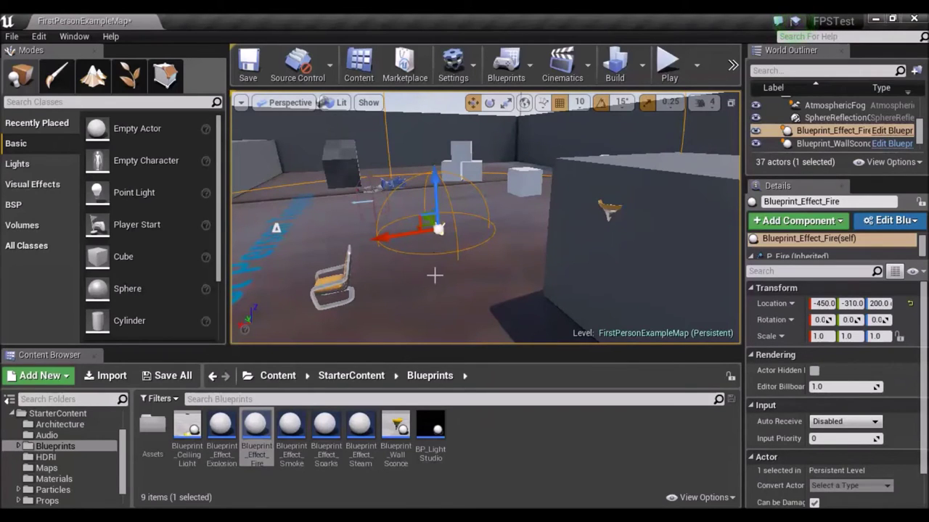
pyautogui.moveTo(449, 251)
pyautogui.mouseDown(button='right')
pyautogui.moveTo(494, 269)
pyautogui.moveTo(494, 213)
pyautogui.mouseUp(button='right')
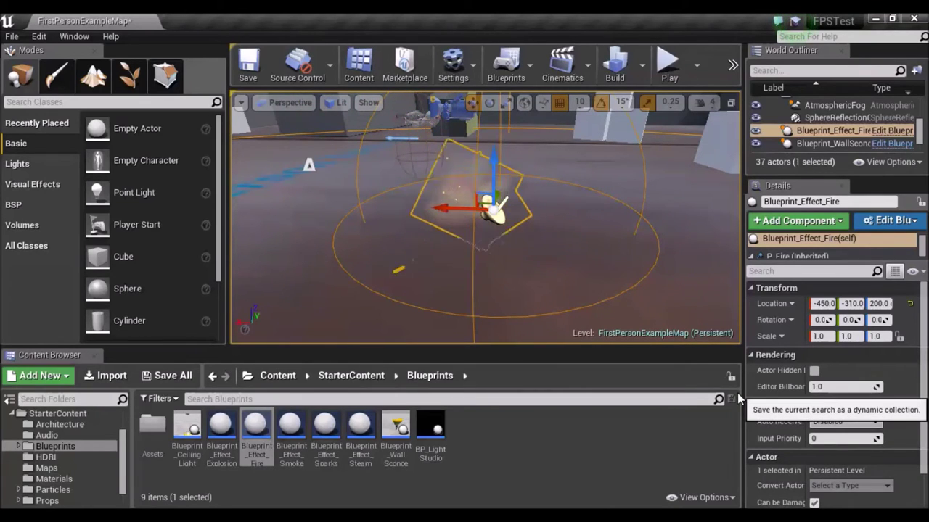
# Stretch the fire effect vertically to a Z scale of 2.5
pyautogui.scroll(-3, 846, 377)
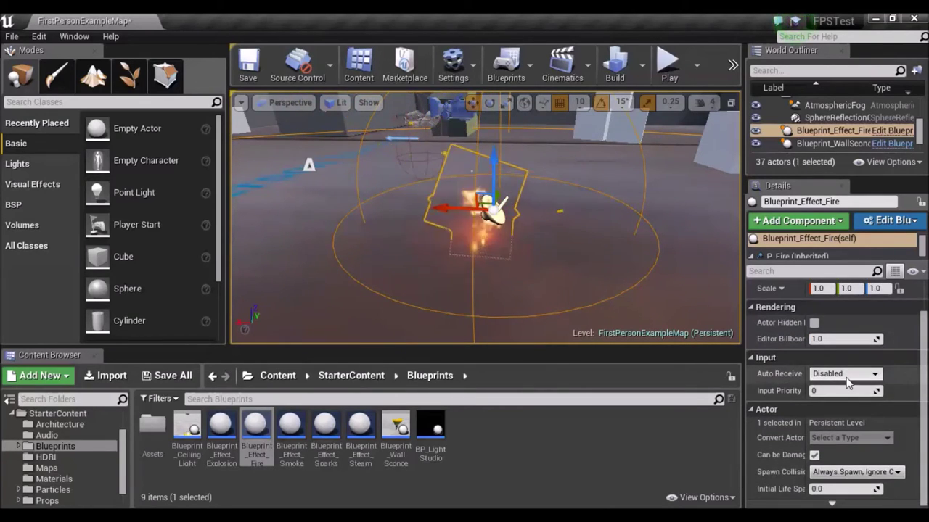
pyautogui.scroll(2, 837, 366)
pyautogui.press('e')
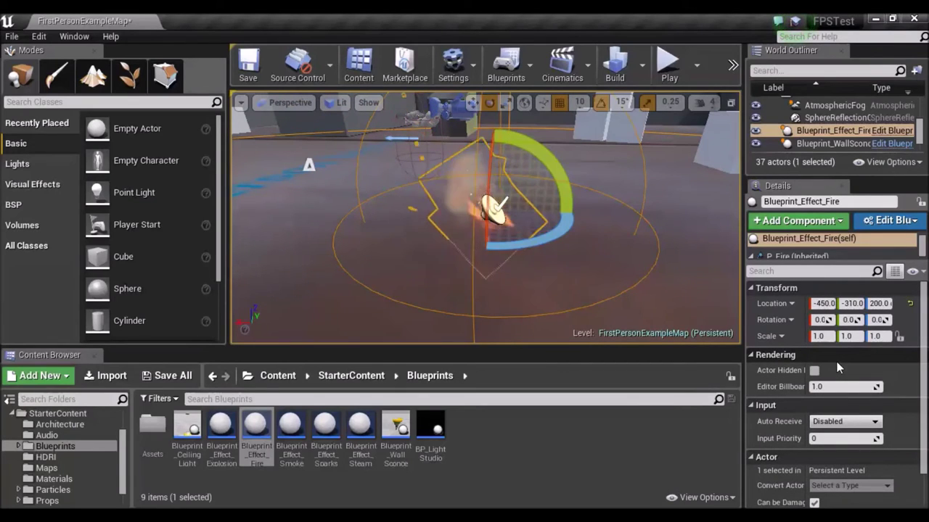
pyautogui.press('w')
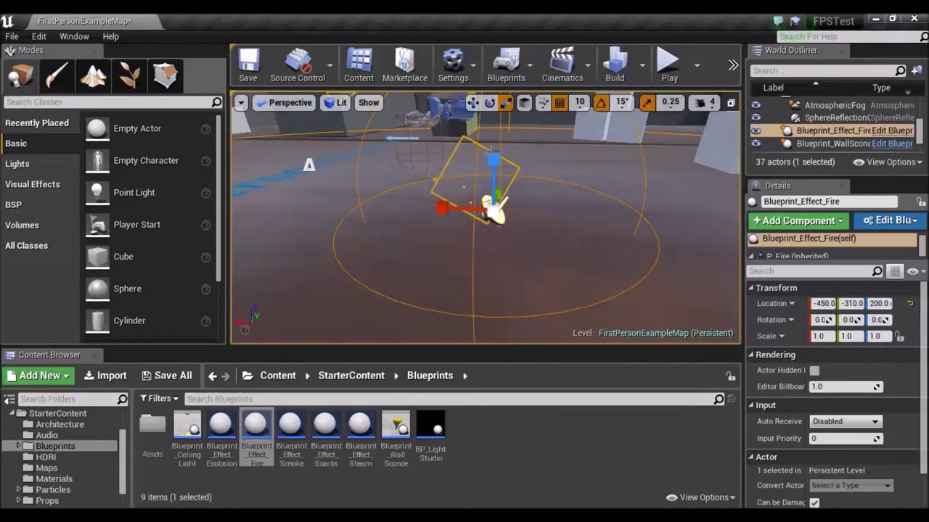
pyautogui.moveTo(496, 166); pyautogui.dragTo(496, 148)
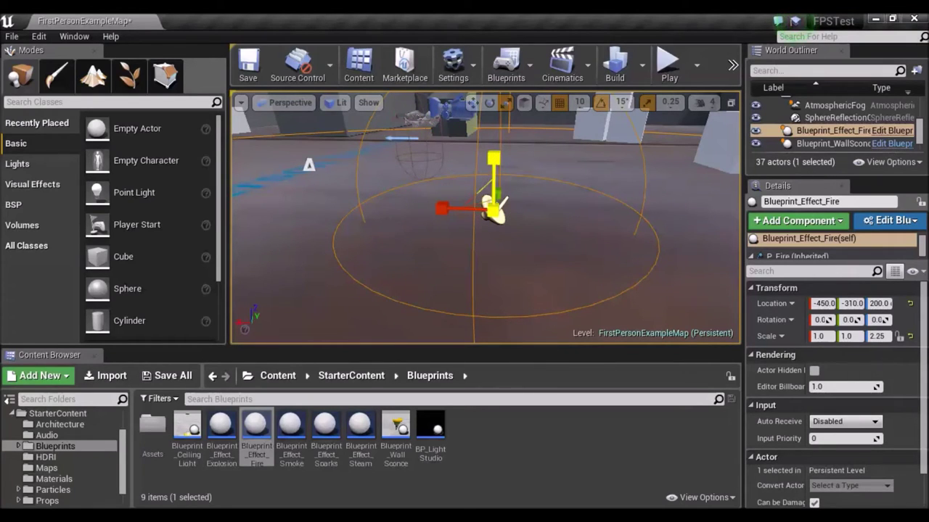
pyautogui.scroll(-5, 534, 209)
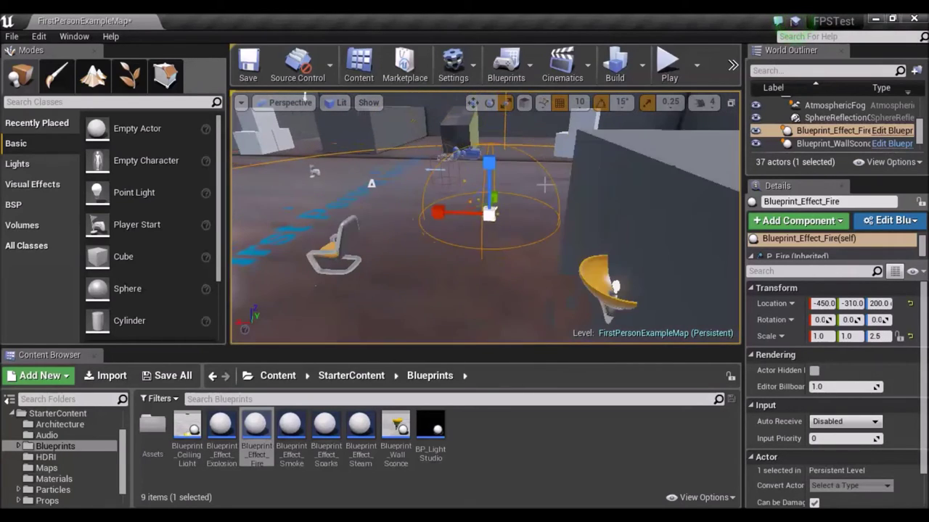
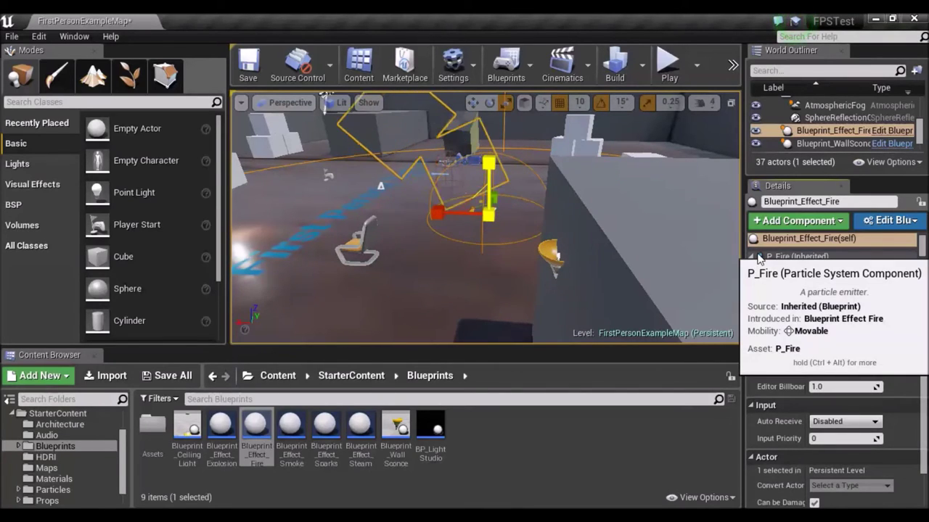
# Raise the Floor one snap step to Z 130.22, then select Blueprint_Effect_Fire
pyautogui.click(470, 233)
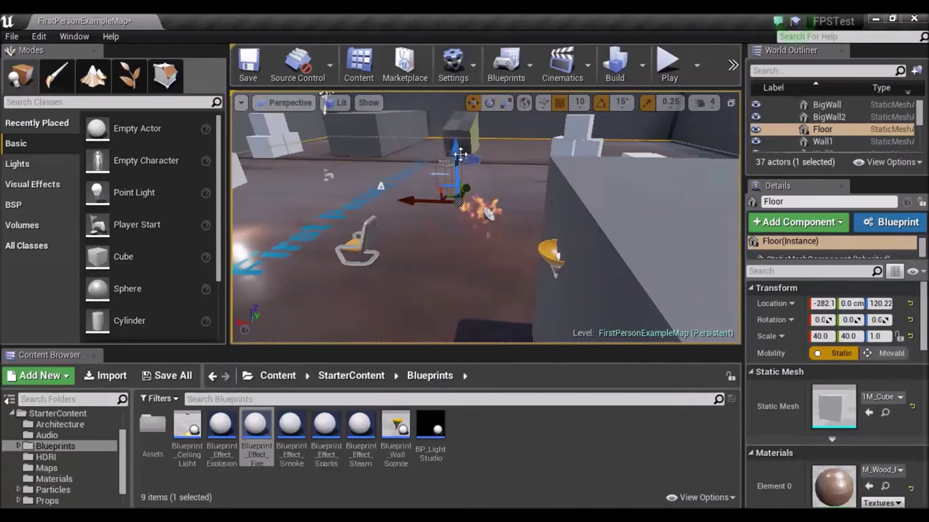
pyautogui.moveTo(462, 154); pyautogui.dragTo(462, 151)
pyautogui.click(488, 214)
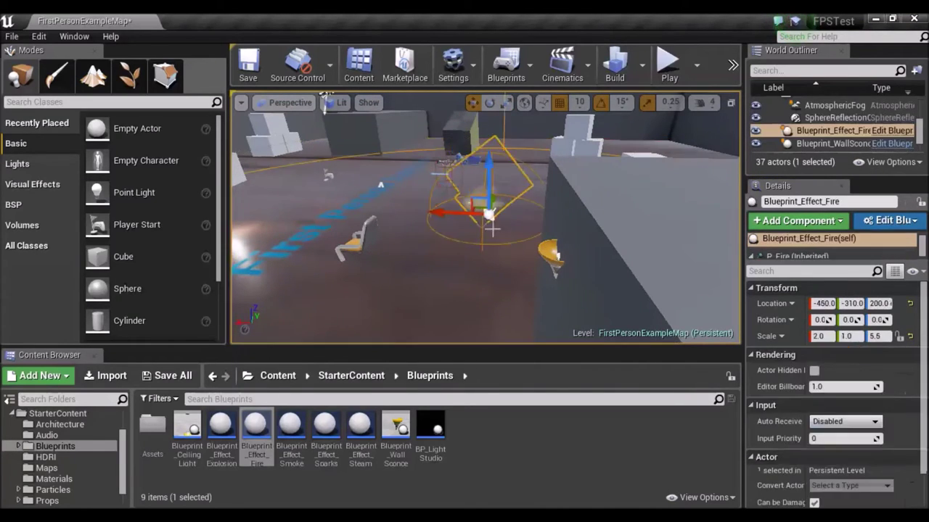
pyautogui.rightClick(411, 276)
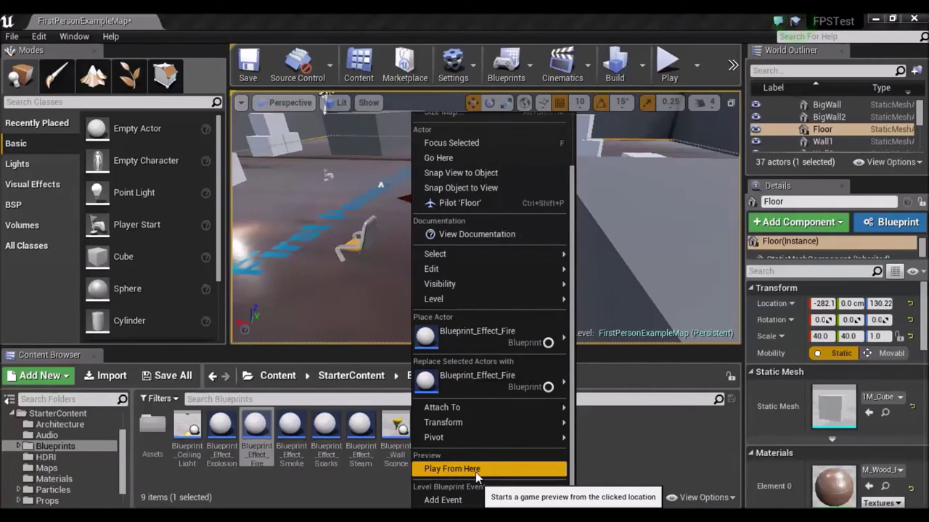
pyautogui.click(475, 470)
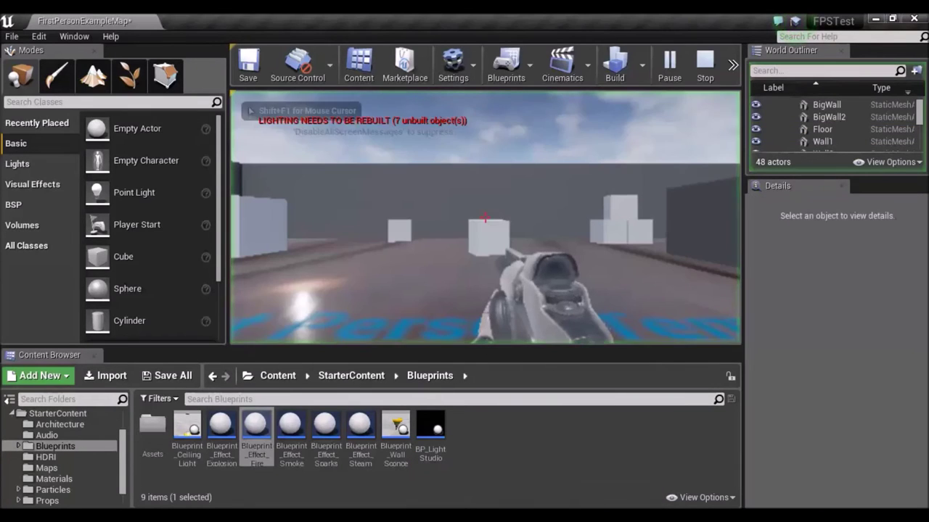
pyautogui.press('w')
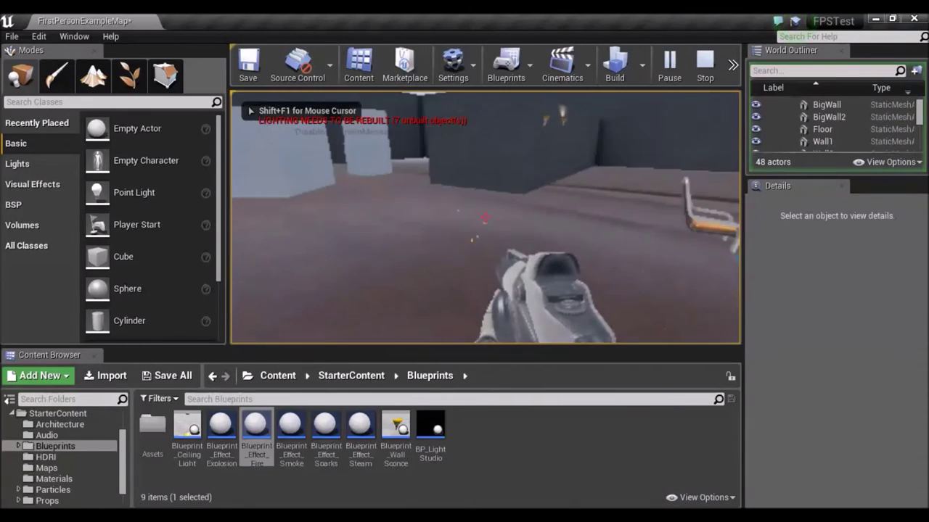
pyautogui.press('s')
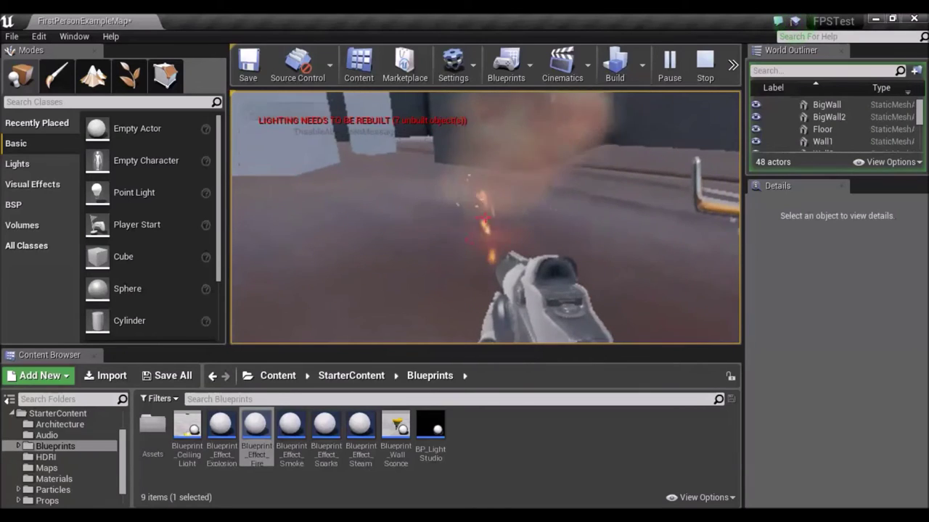
pyautogui.press('s')
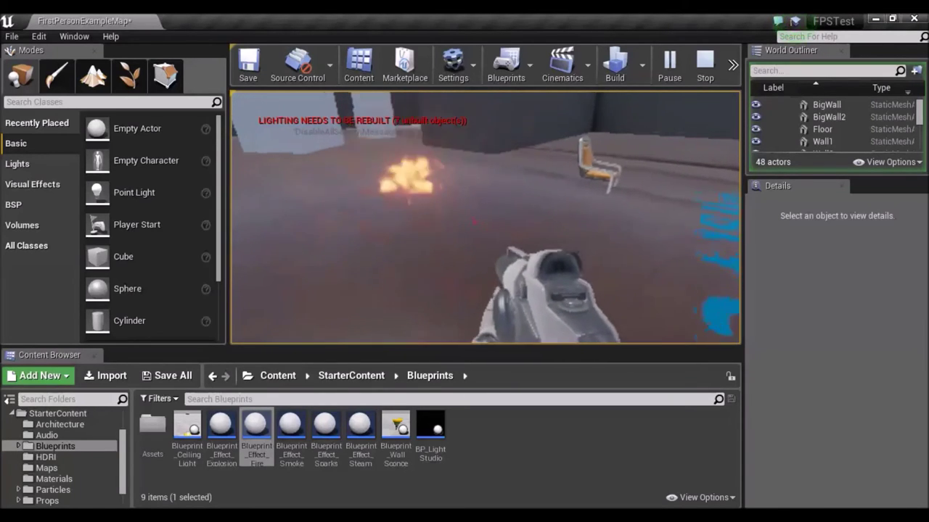
pyautogui.click(486, 217)
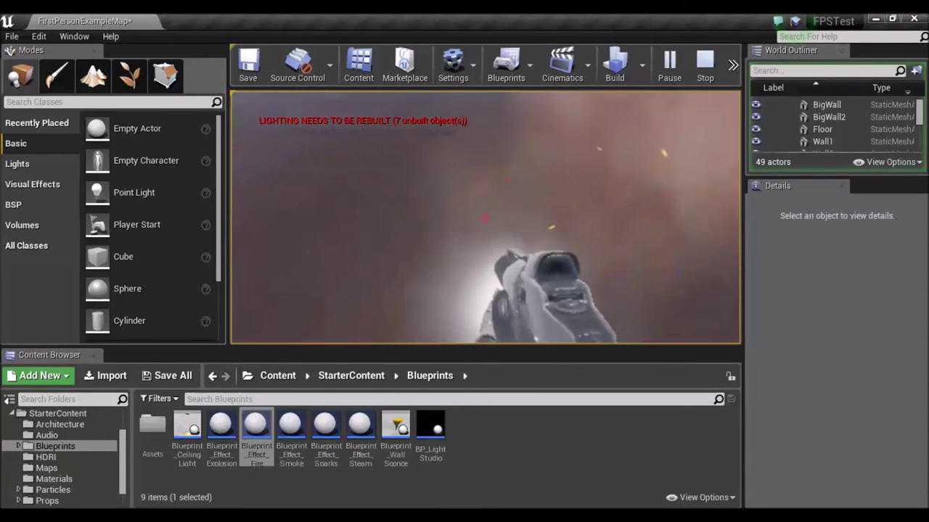
pyautogui.click(485, 217)
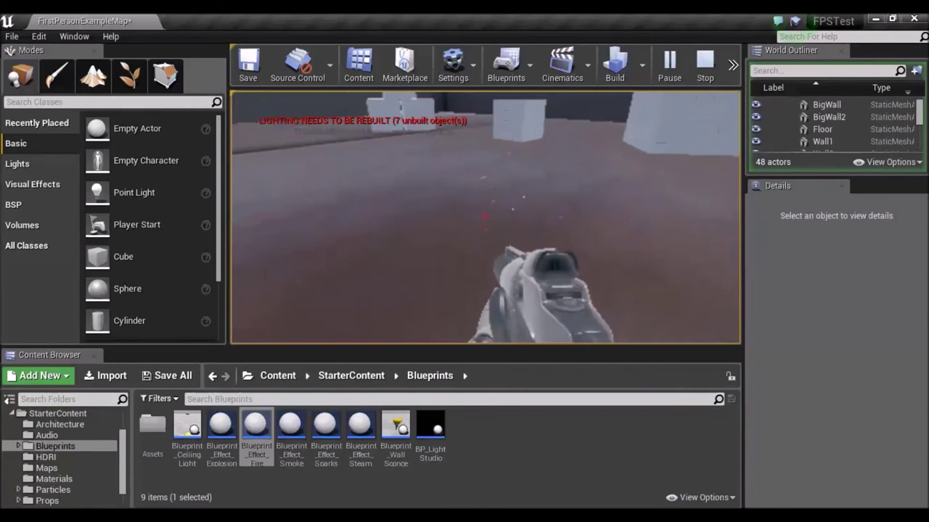
pyautogui.click(485, 217)
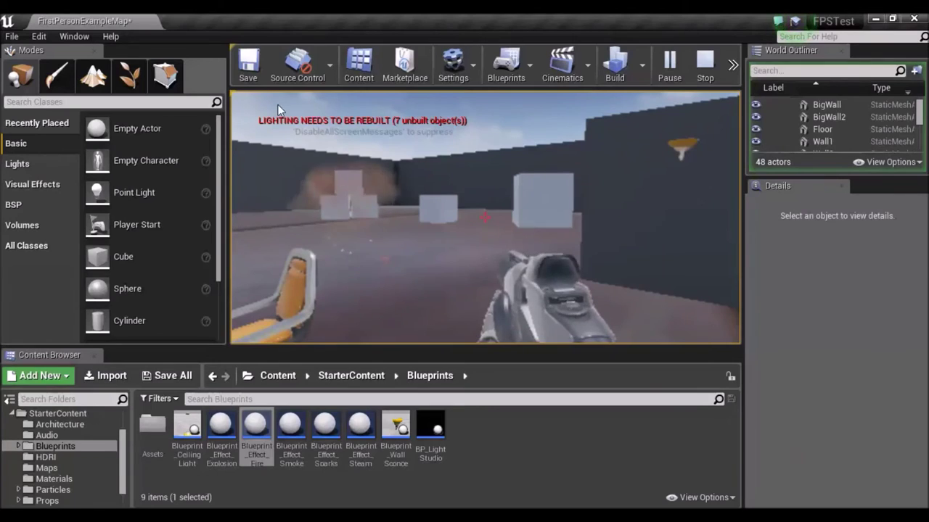
pyautogui.press('Escape')
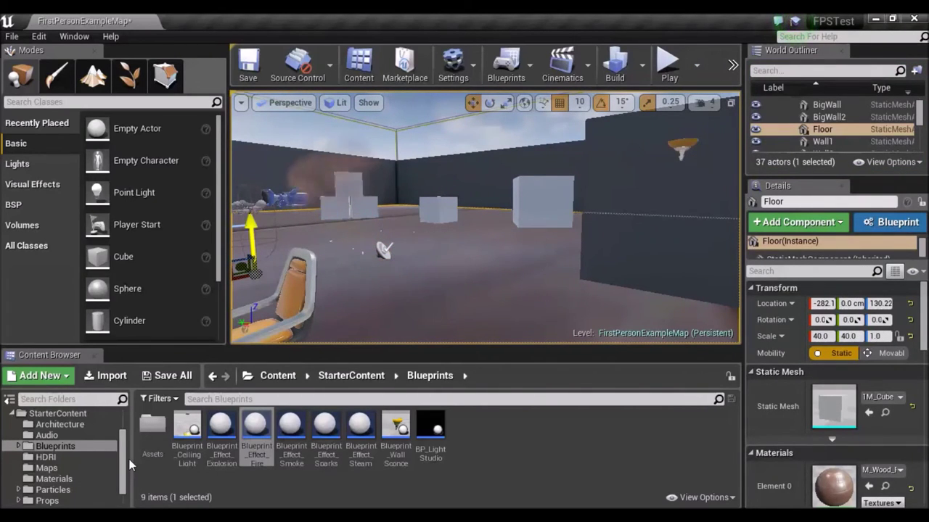
# Place Wall_Door_400x300 and Wall_Window_400x300 from the Architecture folder into the level
pyautogui.click(67, 427)
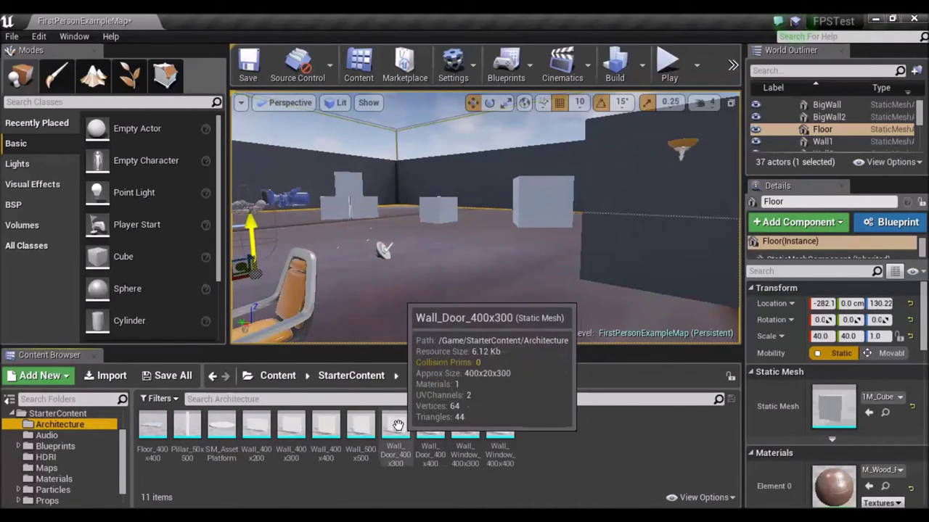
pyautogui.moveTo(397, 425); pyautogui.dragTo(493, 250)
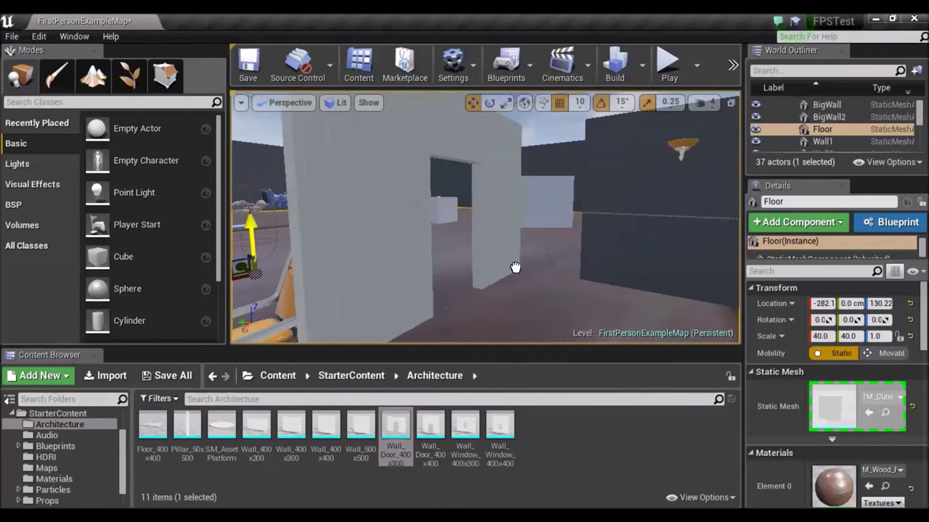
pyautogui.moveTo(492, 250); pyautogui.dragTo(515, 267)
pyautogui.moveTo(465, 428)
pyautogui.mouseDown()
pyautogui.moveTo(610, 313)
pyautogui.moveTo(672, 314)
pyautogui.mouseUp()
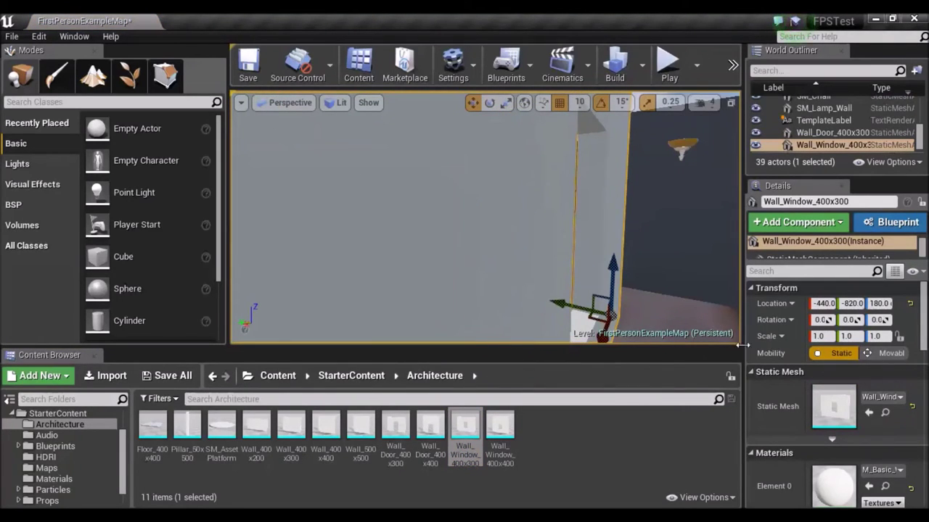
# Frame the window wall, fly over to the dark Box Brush and select it
pyautogui.press('f')
pyautogui.moveTo(584, 319)
pyautogui.mouseDown(button='right')
pyautogui.moveTo(533, 103)
pyautogui.moveTo(486, 218)
pyautogui.moveTo(454, 248)
pyautogui.mouseUp(button='right')
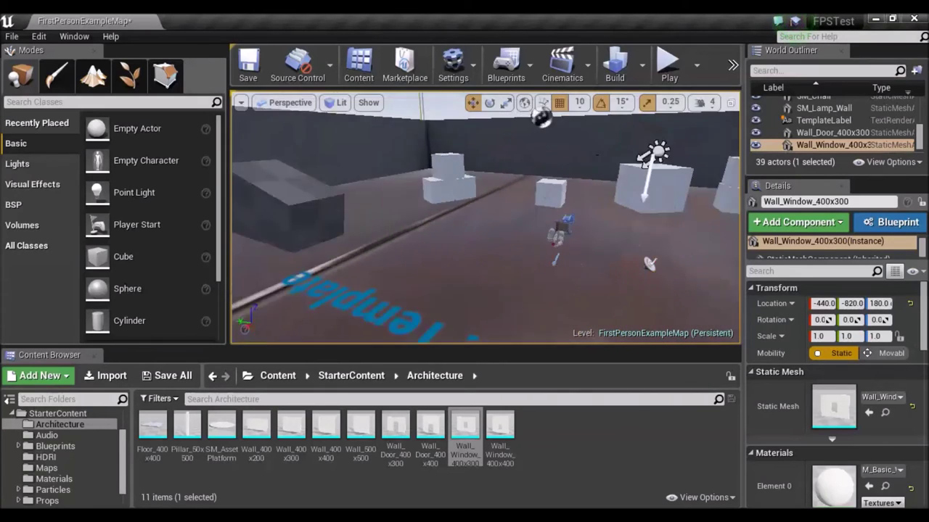
pyautogui.moveTo(473, 180); pyautogui.dragTo(473, 180, button='right')
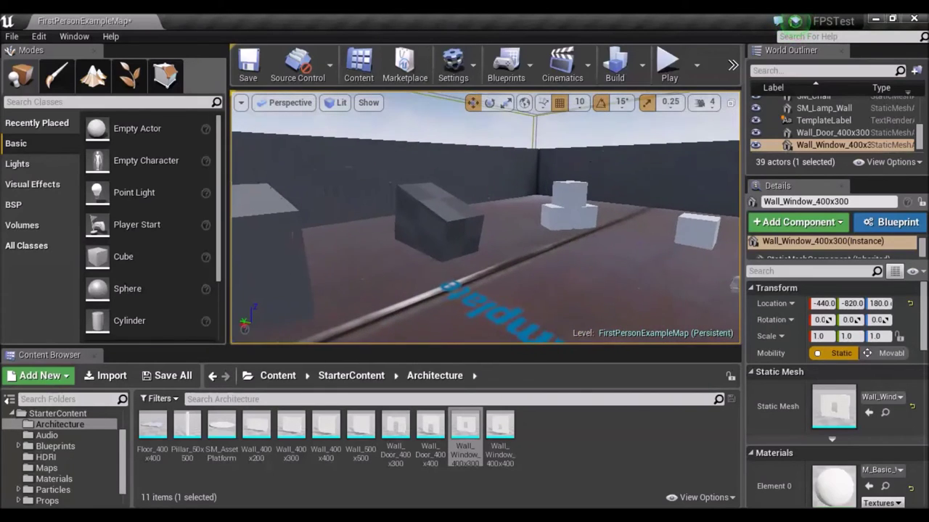
pyautogui.click(485, 217)
pyautogui.moveTo(510, 210); pyautogui.dragTo(510, 211, button='right')
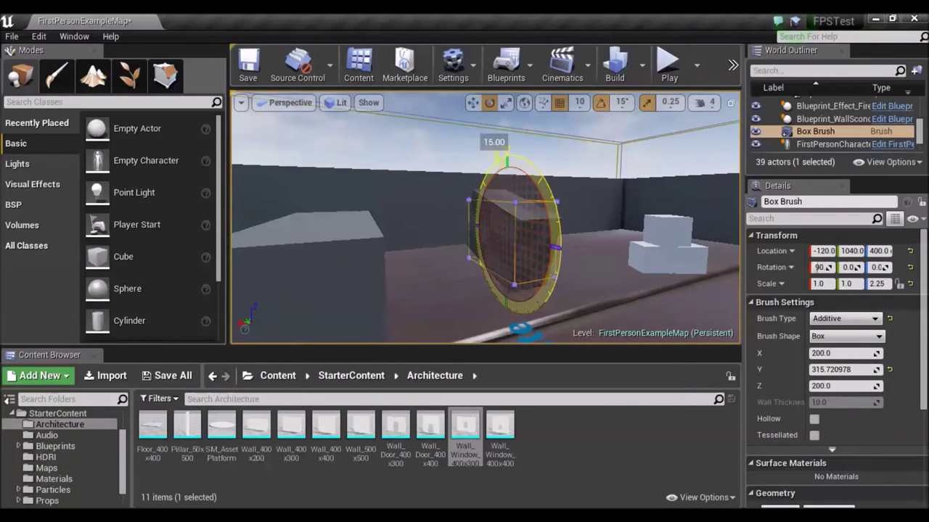
# Finish rotating the Box Brush and fly around to view the door-frame walls
pyautogui.moveTo(554, 204); pyautogui.dragTo(554, 204)
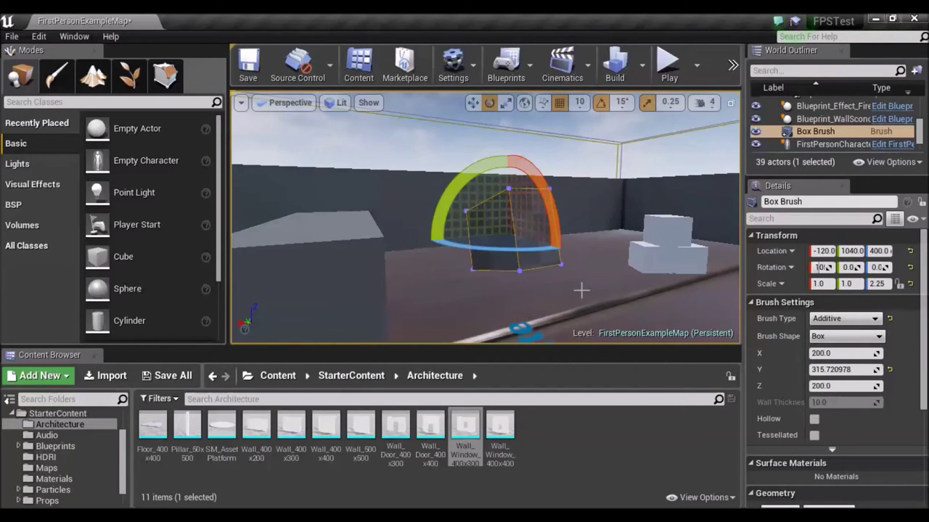
pyautogui.moveTo(554, 204); pyautogui.dragTo(554, 204, button='right')
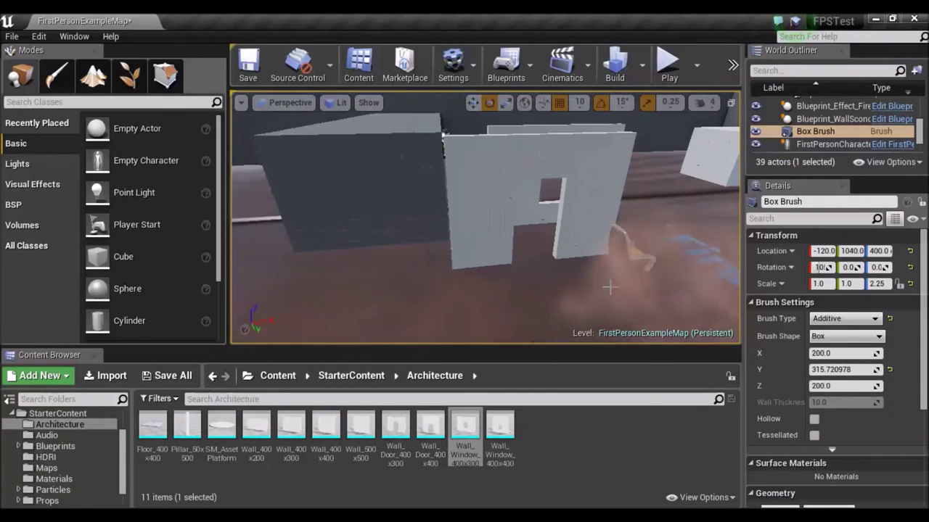
pyautogui.moveTo(609, 287); pyautogui.dragTo(609, 287, button='right')
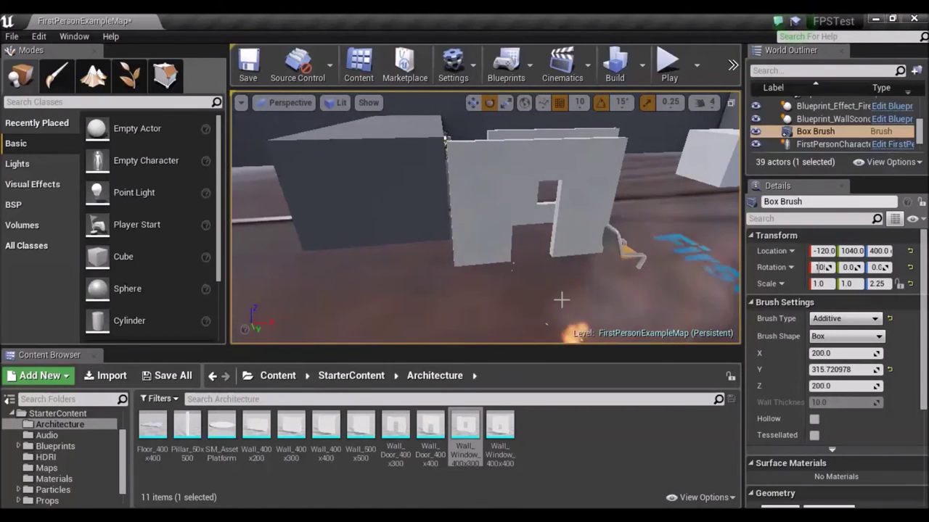
pyautogui.moveTo(562, 300); pyautogui.dragTo(561, 299, button='right')
# Frame the Box Brush and bring up the list of BSP brush shapes
pyautogui.press('f')
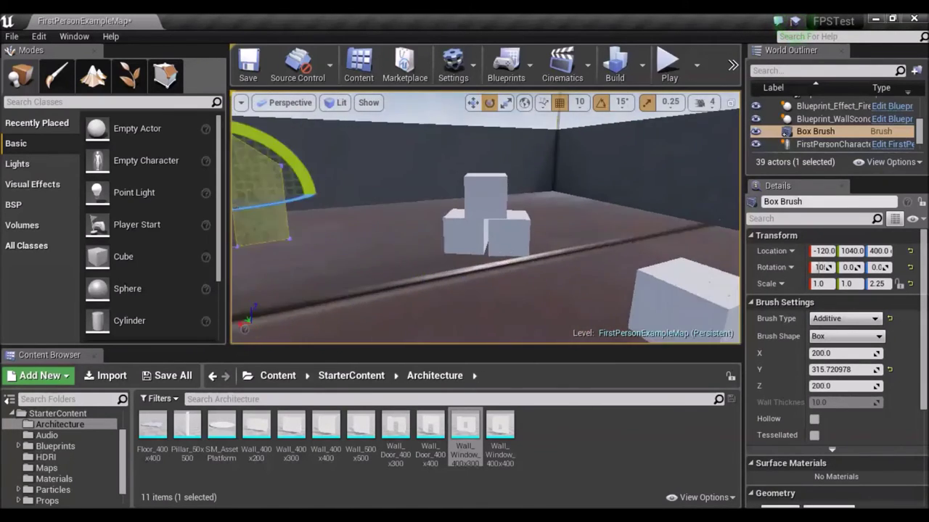
pyautogui.moveTo(486, 218)
pyautogui.mouseDown(button='right')
pyautogui.moveTo(407, 182)
pyautogui.moveTo(406, 232)
pyautogui.mouseUp(button='right')
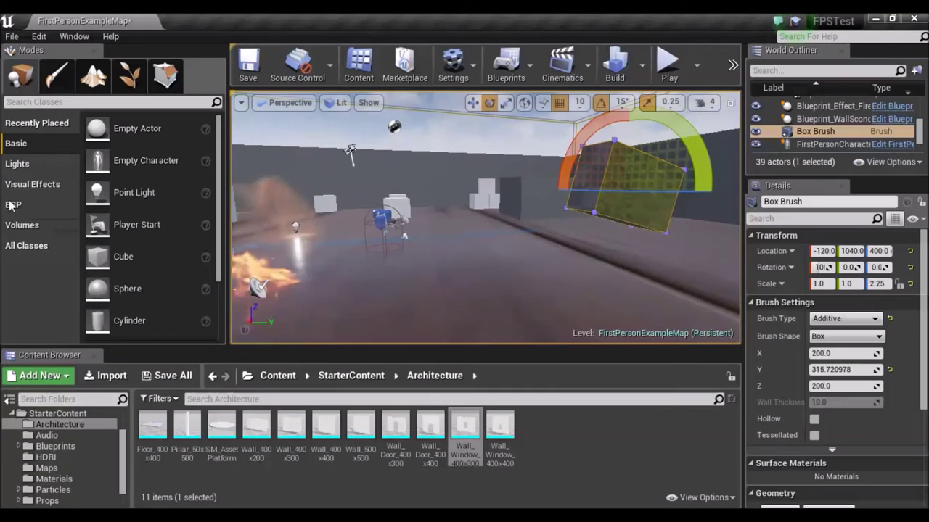
pyautogui.click(26, 206)
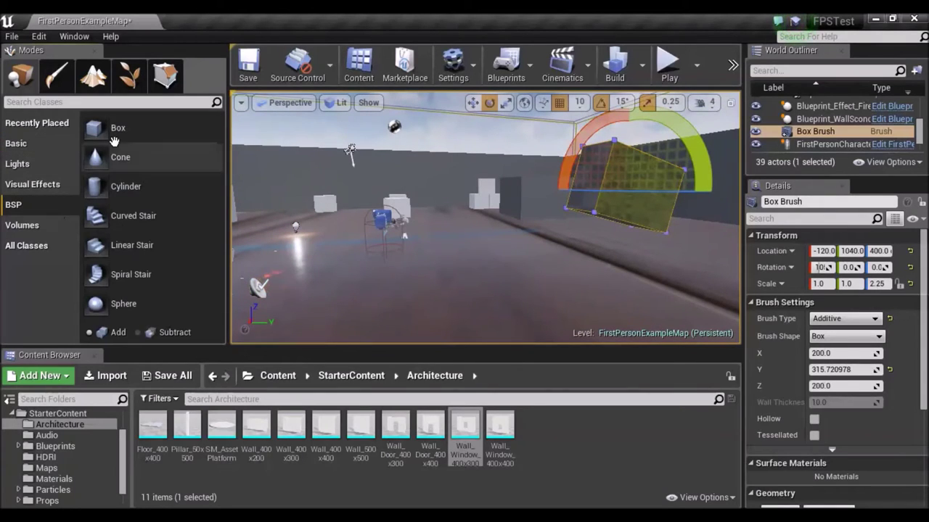
# Add Box Brush2 and size it X 500, Y 100, Z 250 in Brush Settings
pyautogui.moveTo(101, 128); pyautogui.dragTo(481, 255)
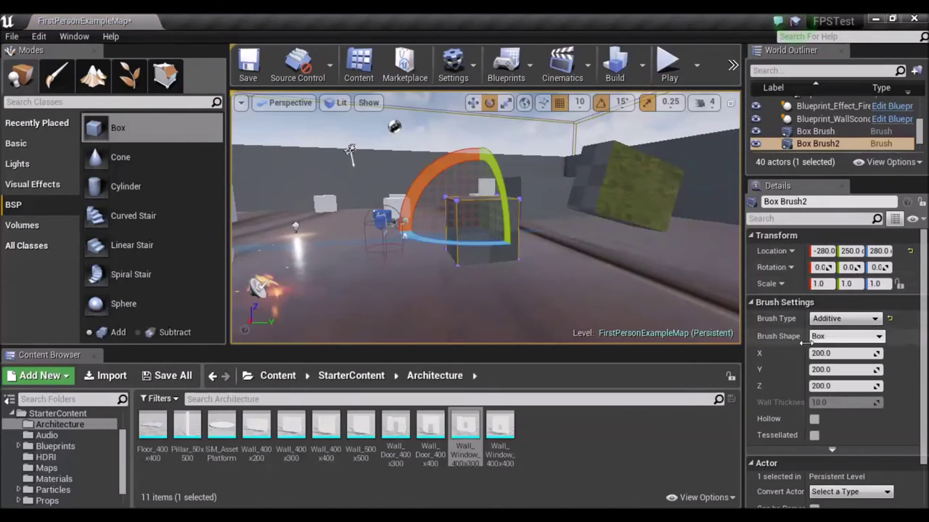
pyautogui.click(841, 353)
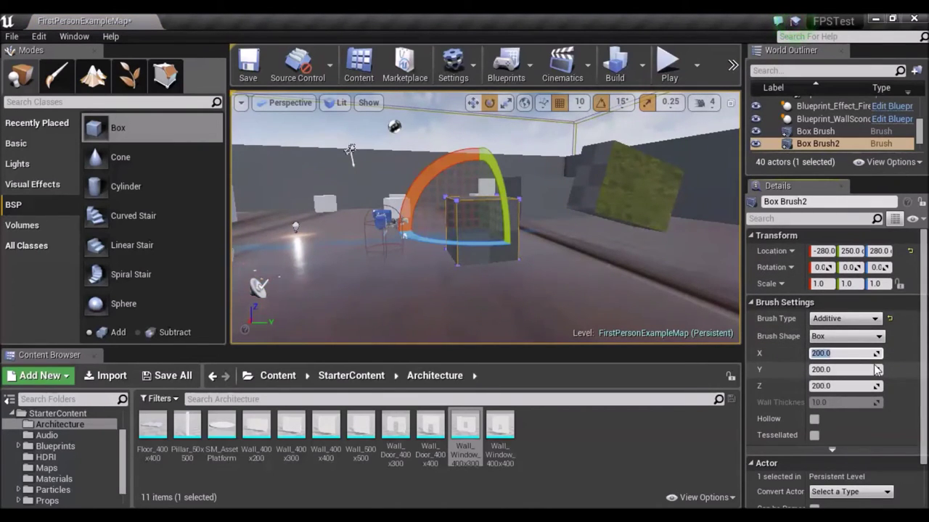
pyautogui.write('500')
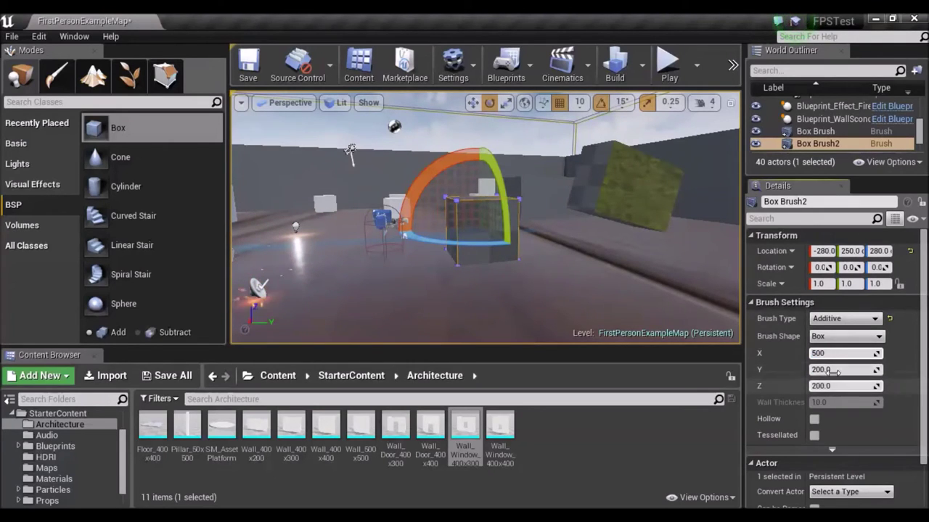
pyautogui.click(863, 370)
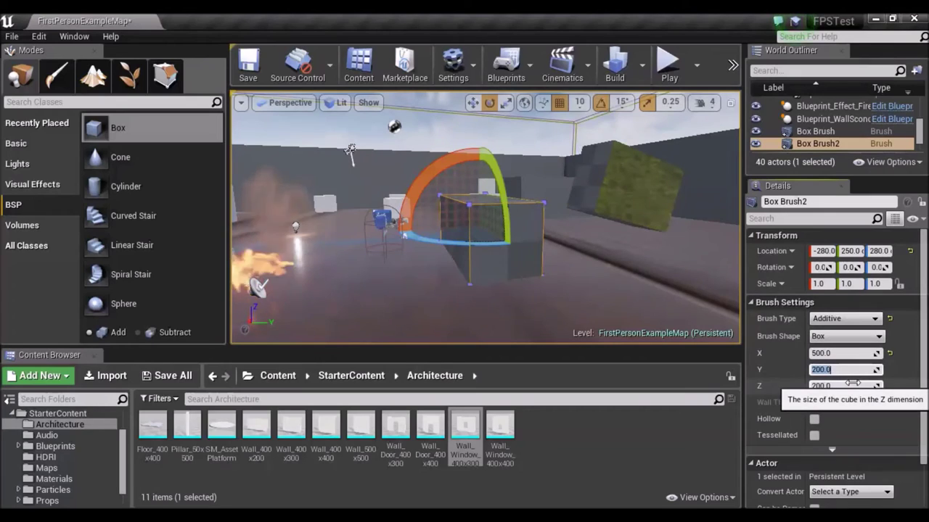
pyautogui.write('100')
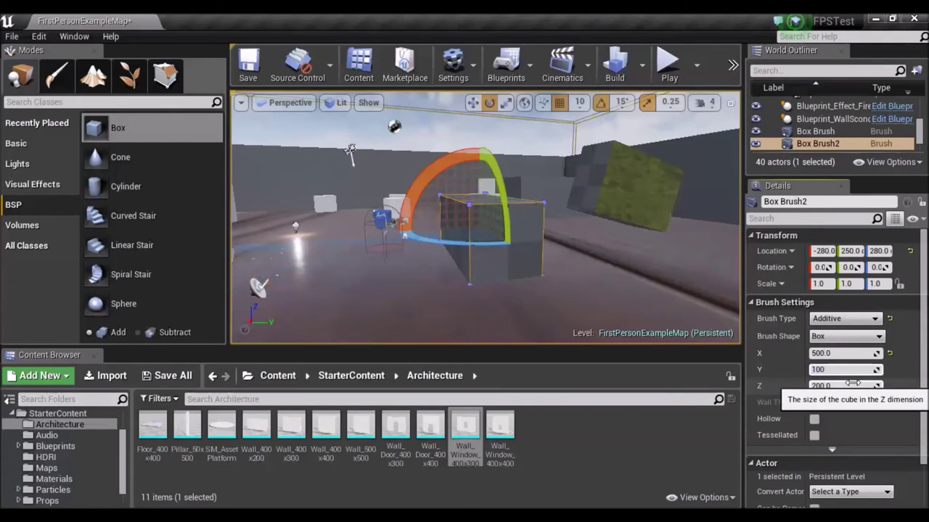
pyautogui.press('Return')
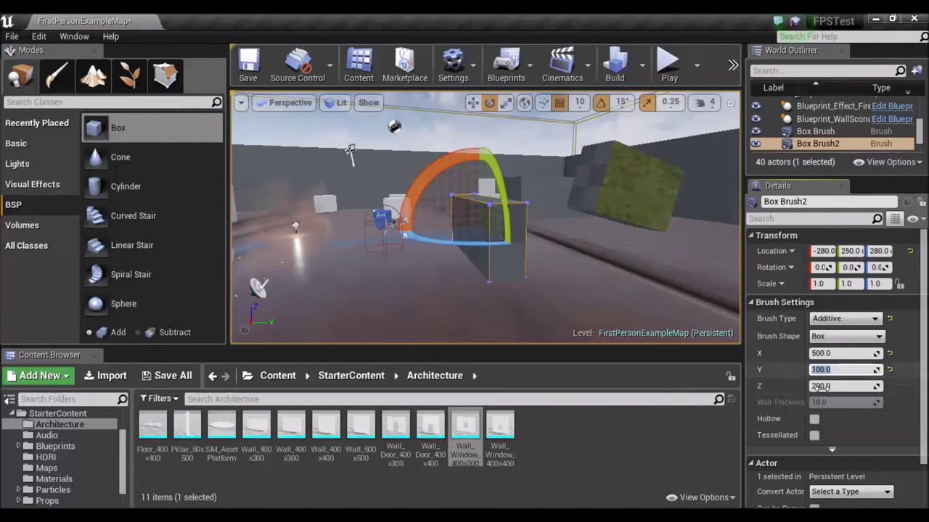
pyautogui.click(852, 385)
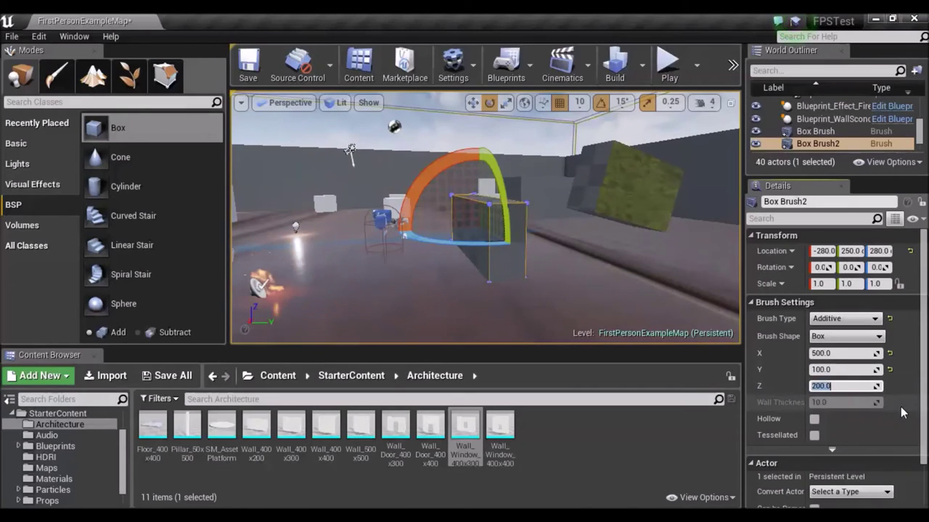
pyautogui.write('250')
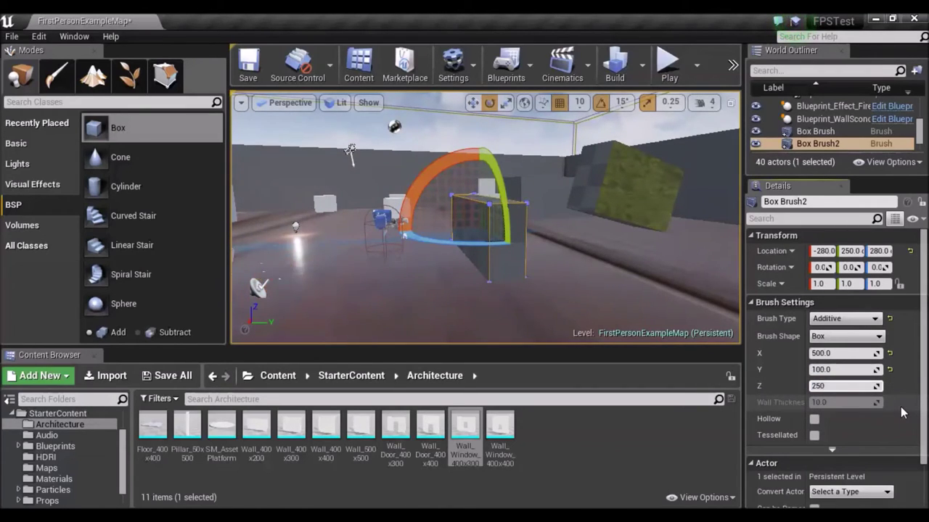
pyautogui.press('Return')
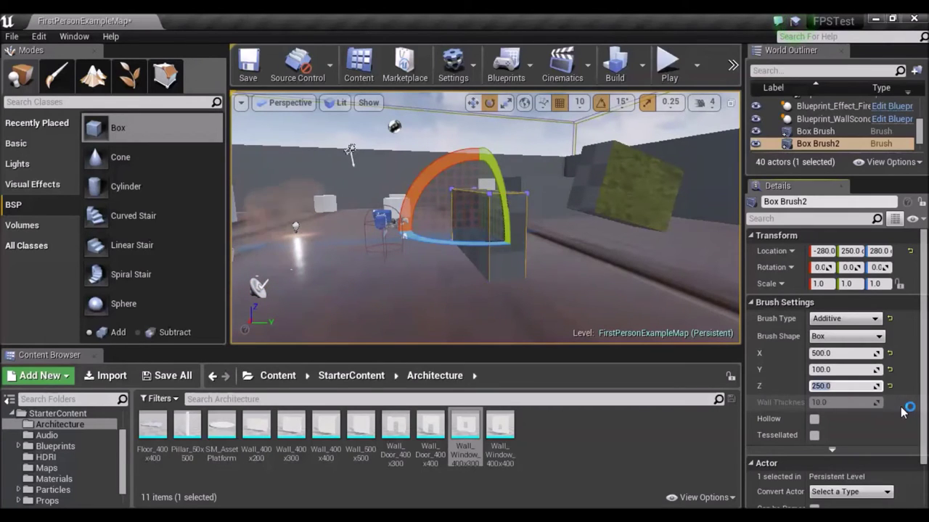
pyautogui.moveTo(486, 217)
pyautogui.mouseDown()
pyautogui.moveTo(486, 246)
pyautogui.moveTo(442, 233)
pyautogui.moveTo(479, 232)
pyautogui.moveTo(479, 218)
pyautogui.moveTo(537, 218)
pyautogui.mouseUp()
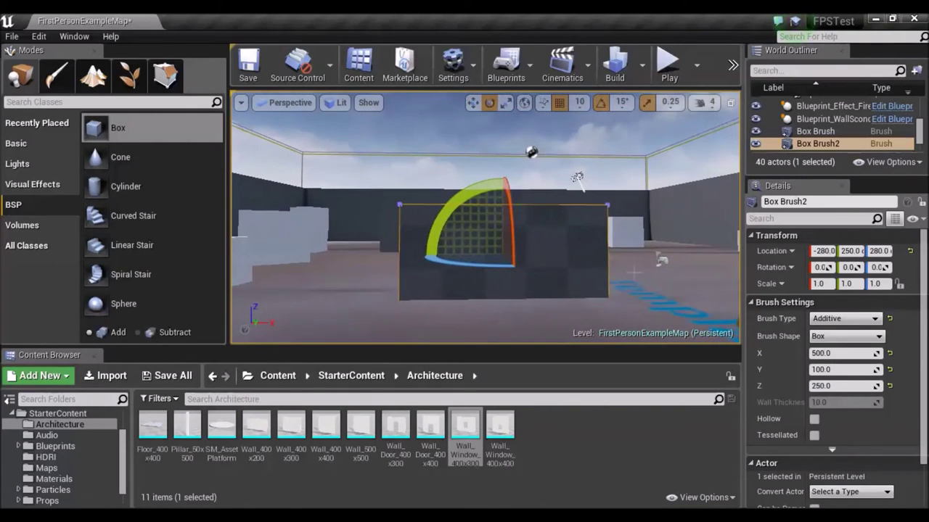
pyautogui.moveTo(537, 218); pyautogui.dragTo(508, 218)
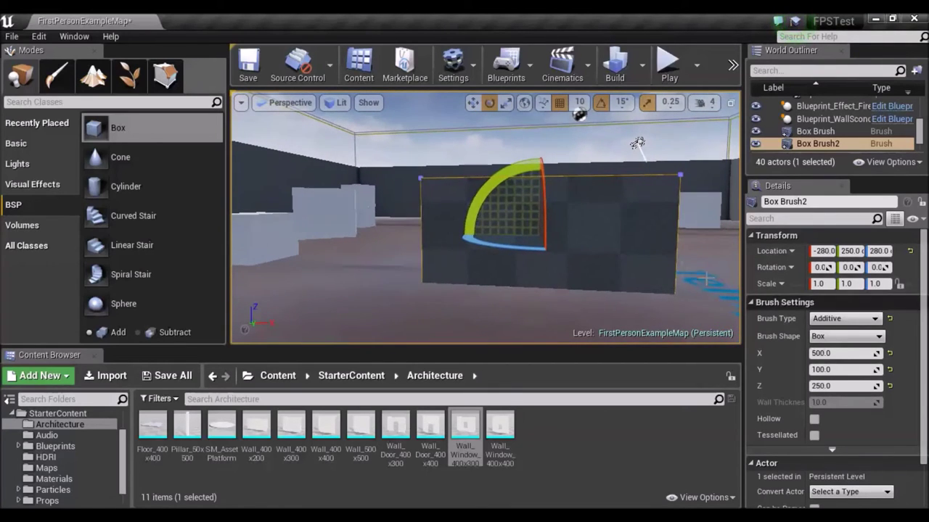
pyautogui.moveTo(637, 143); pyautogui.dragTo(551, 167)
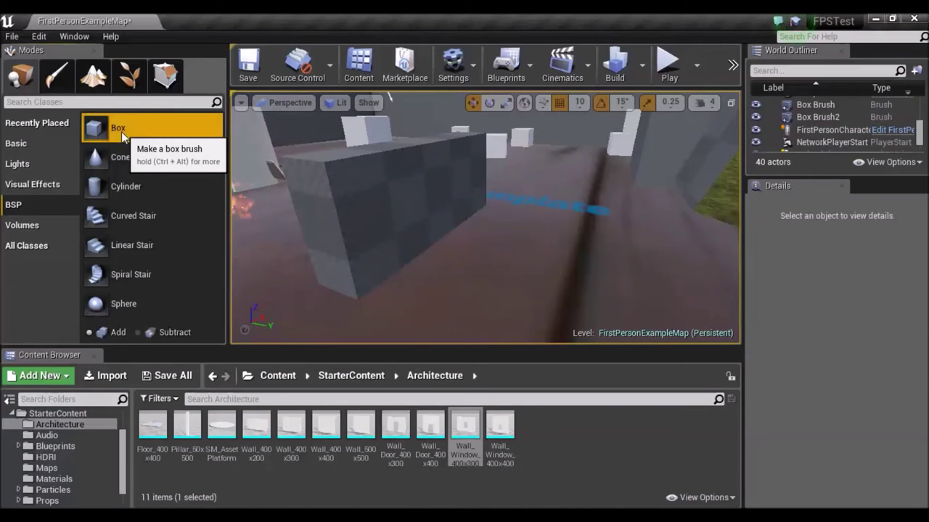
# Add Box Brush3, set its Brush Type to Subtractive, and slide it along Y into the wall
pyautogui.moveTo(118, 129); pyautogui.dragTo(444, 215)
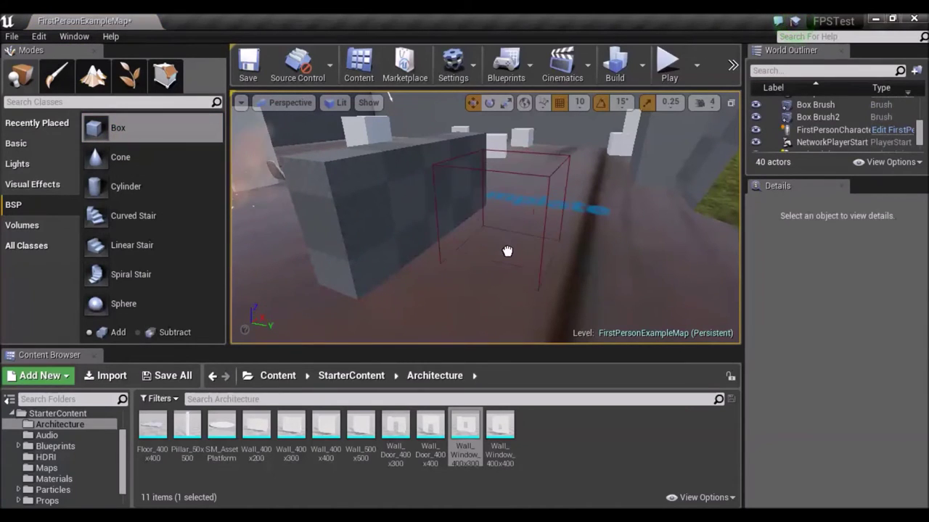
pyautogui.moveTo(401, 238)
pyautogui.mouseDown()
pyautogui.moveTo(531, 254)
pyautogui.moveTo(550, 270)
pyautogui.mouseUp()
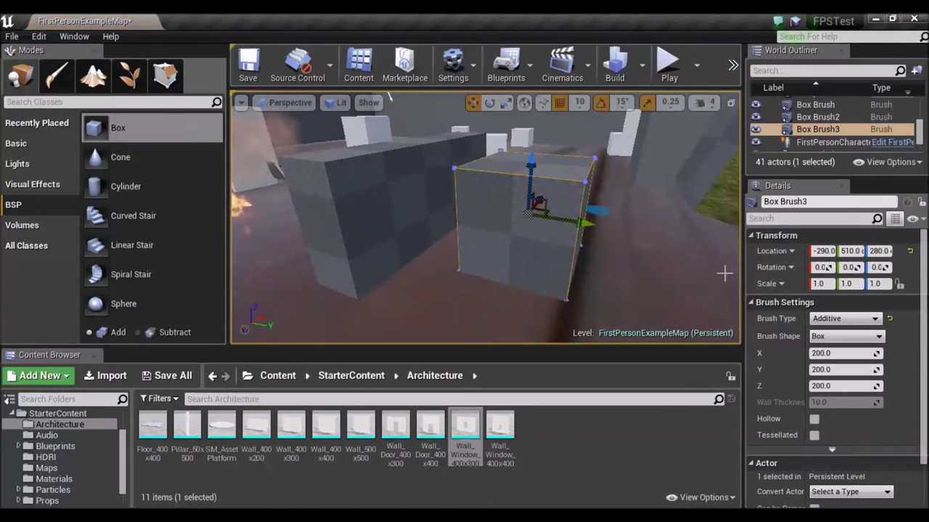
pyautogui.click(835, 323)
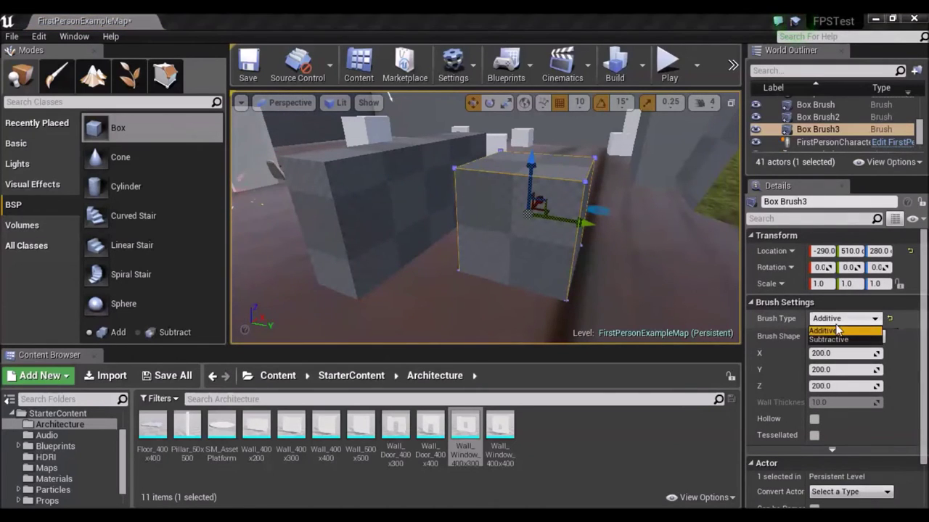
pyautogui.click(842, 340)
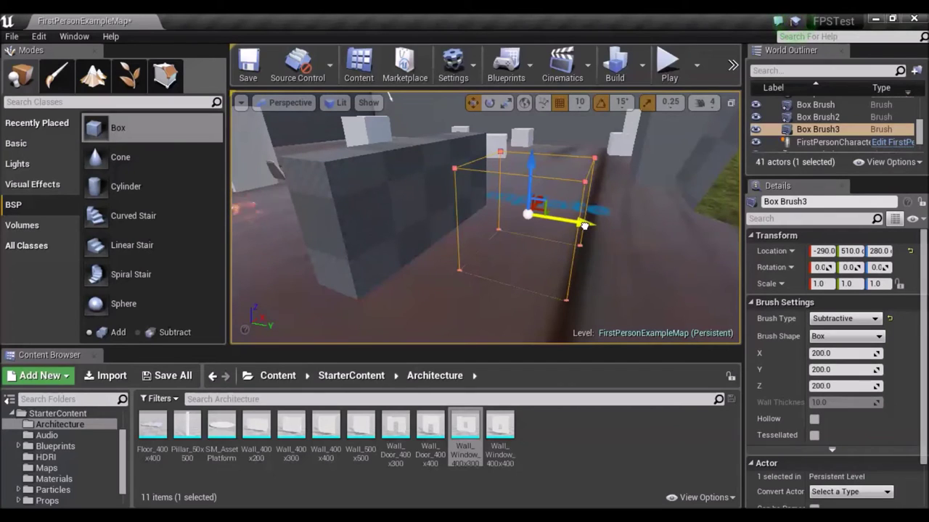
pyautogui.moveTo(579, 224); pyautogui.dragTo(459, 198)
pyautogui.moveTo(523, 267); pyautogui.dragTo(523, 267, button='right')
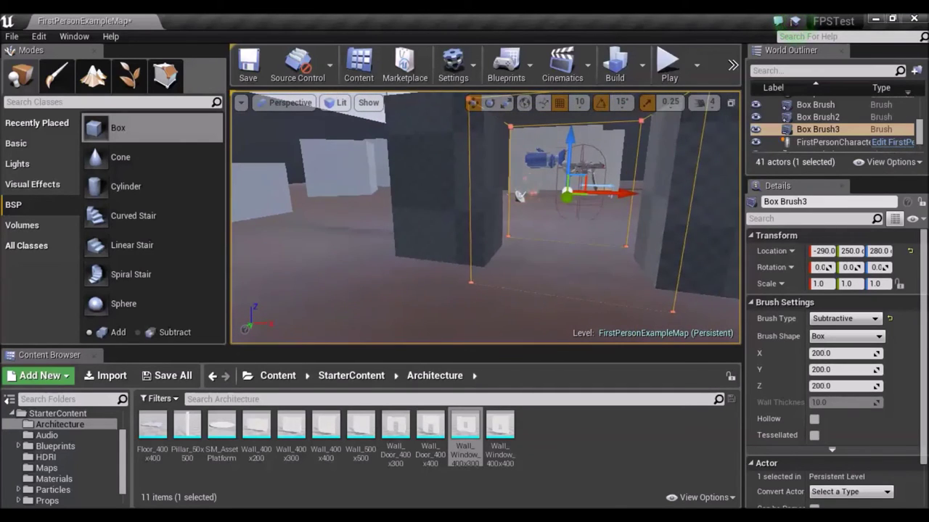
pyautogui.moveTo(686, 97); pyautogui.dragTo(685, 96, button='right')
pyautogui.moveTo(556, 310)
pyautogui.mouseDown(button='right')
pyautogui.moveTo(552, 252)
pyautogui.moveTo(513, 227)
pyautogui.mouseUp(button='right')
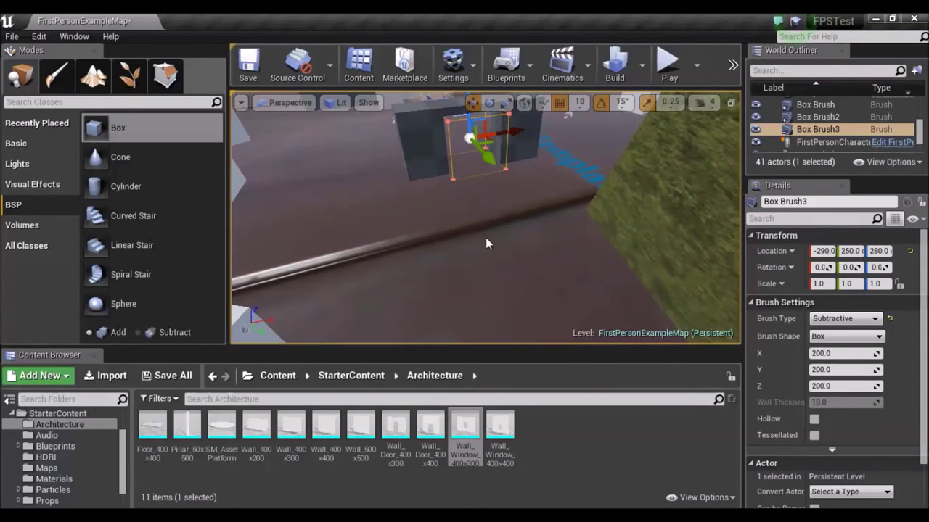
pyautogui.rightClick(486, 238)
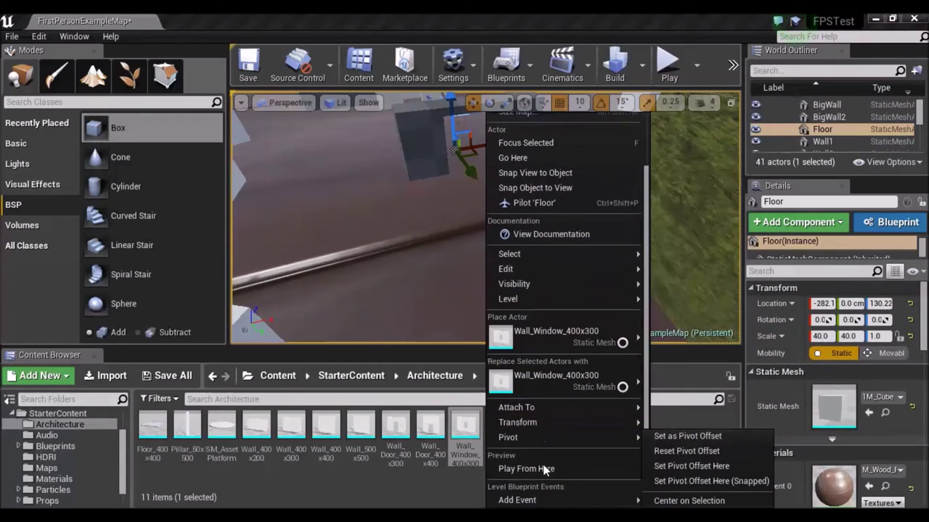
pyautogui.click(543, 468)
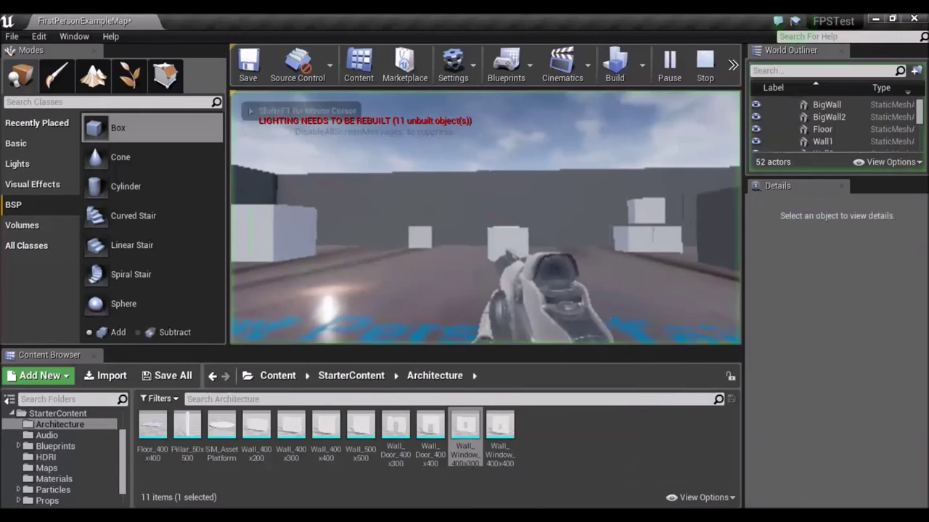
pyautogui.press('w')
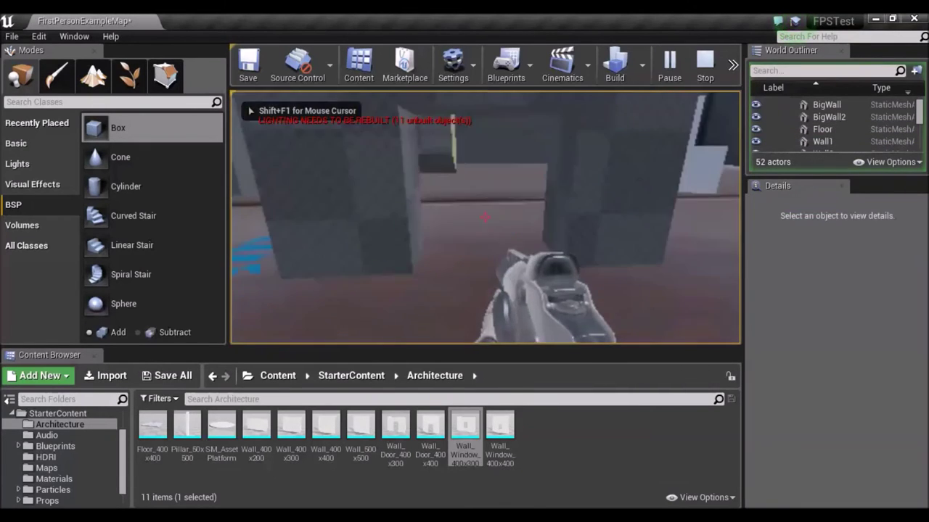
pyautogui.press('w')
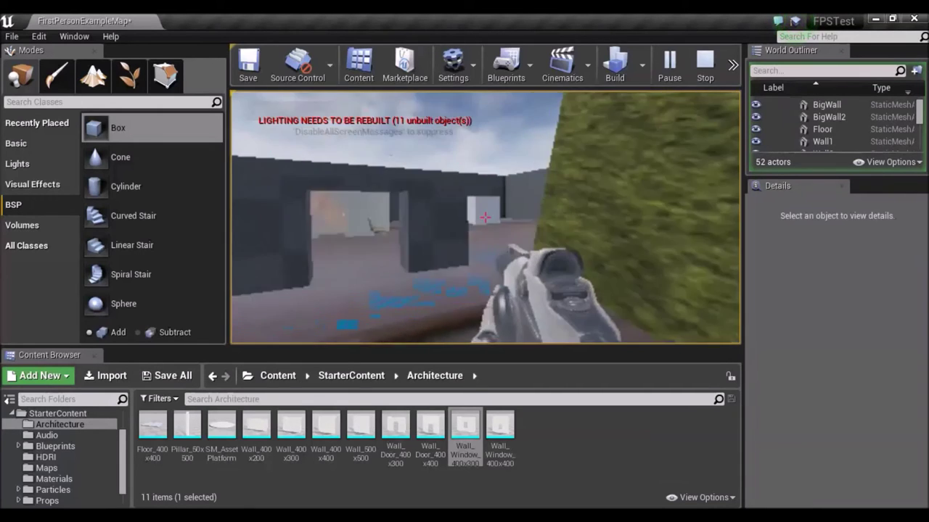
pyautogui.press('w')
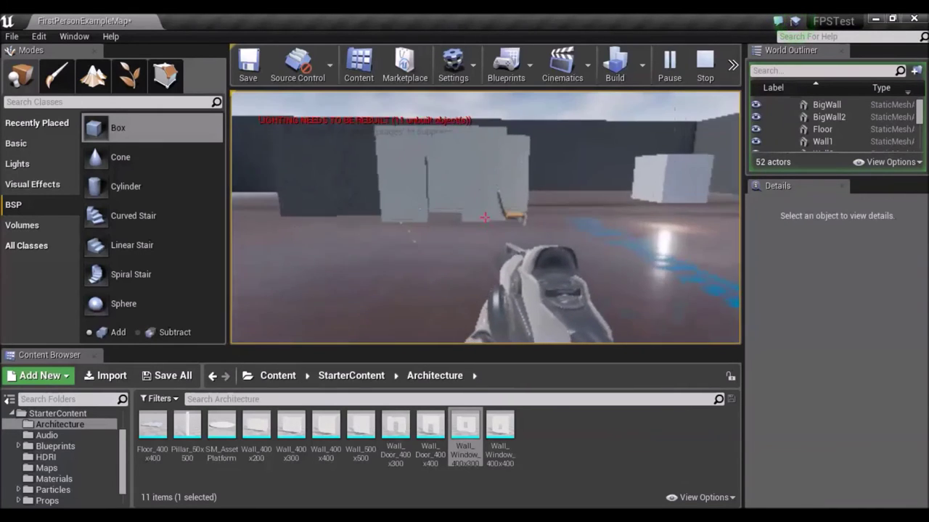
pyautogui.click(484, 217)
pyautogui.press('w')
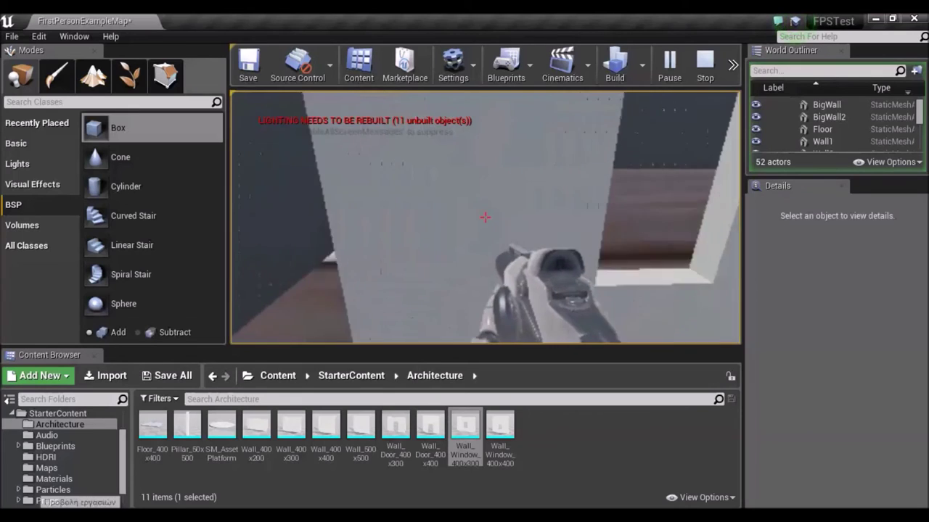
pyautogui.press('s')
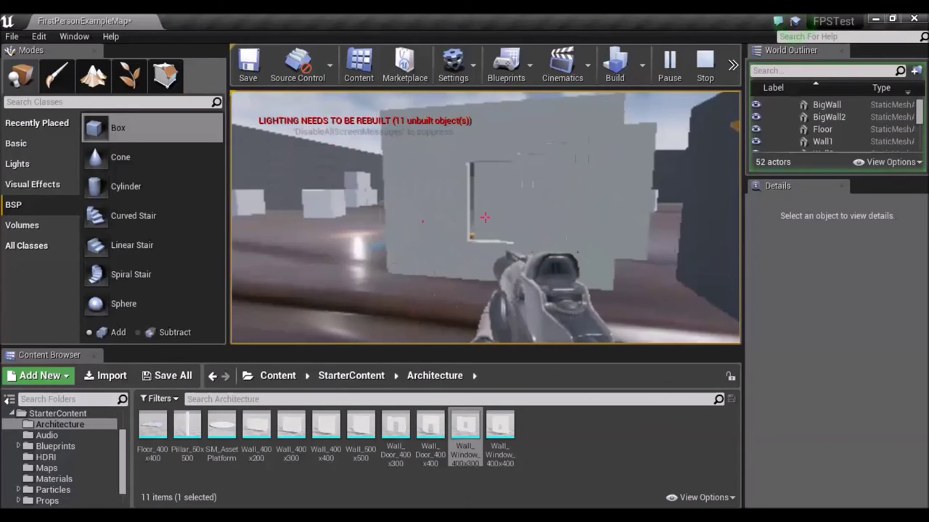
pyautogui.click(485, 217)
pyautogui.click(485, 217)
pyautogui.click(485, 217)
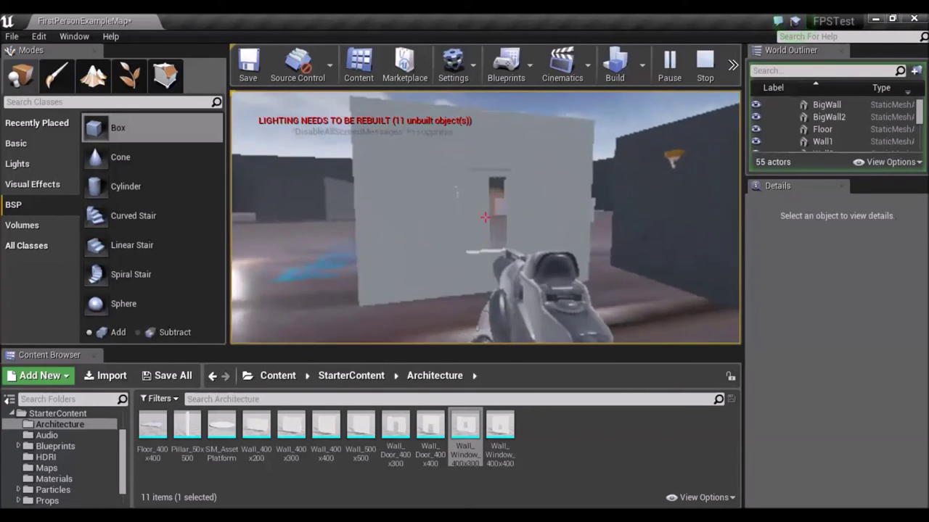
pyautogui.click(485, 217)
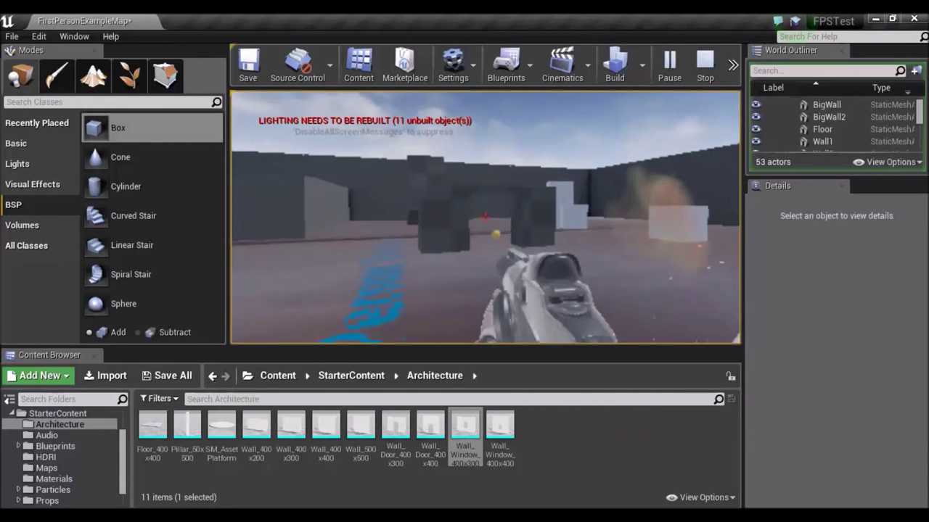
pyautogui.press('w')
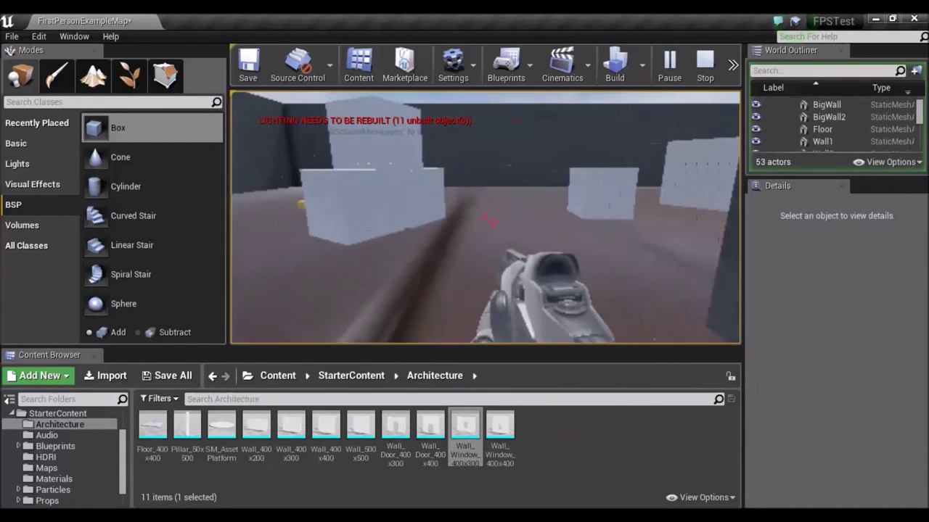
pyautogui.click(484, 217)
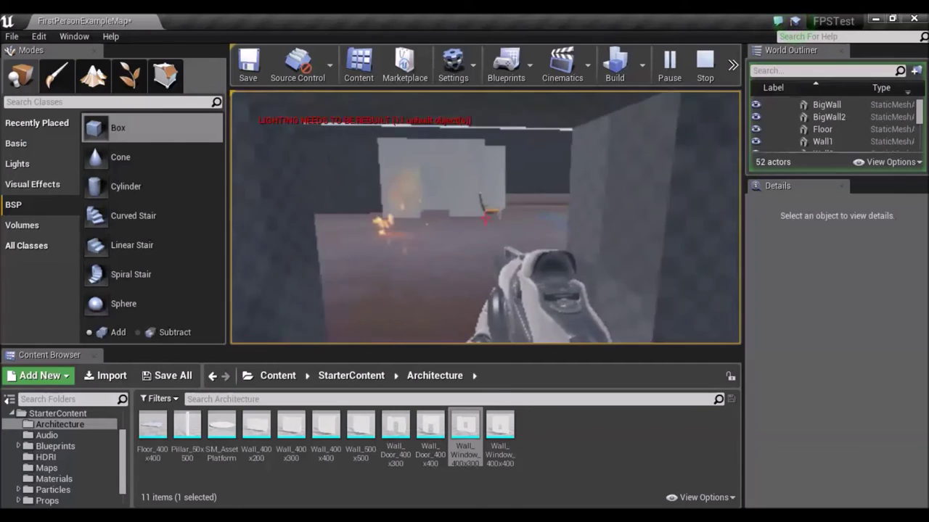
pyautogui.press('w')
pyautogui.press('a')
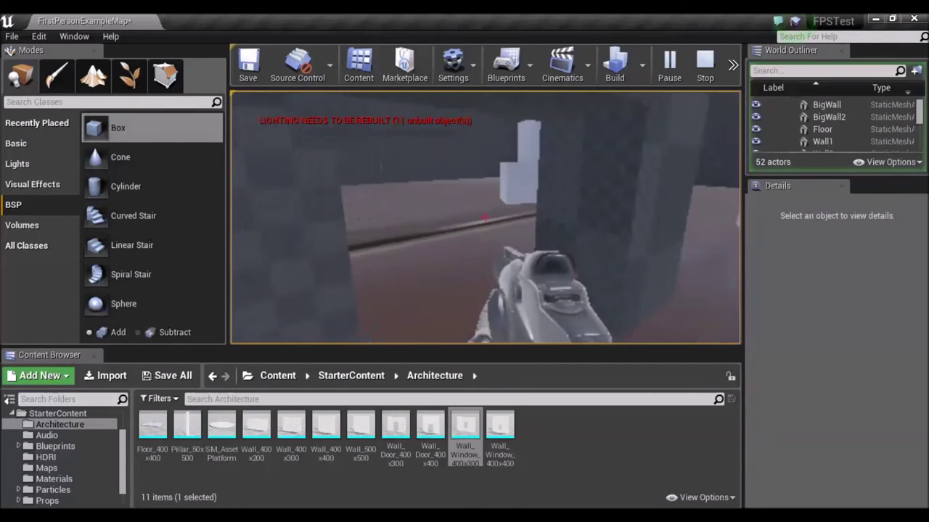
pyautogui.click(485, 218)
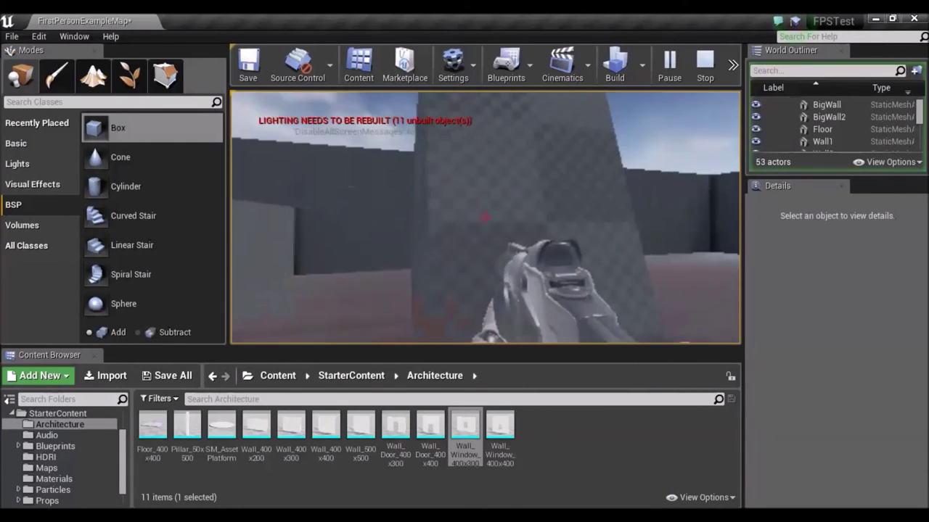
pyautogui.click(485, 218)
pyautogui.click(484, 217)
pyautogui.click(485, 217)
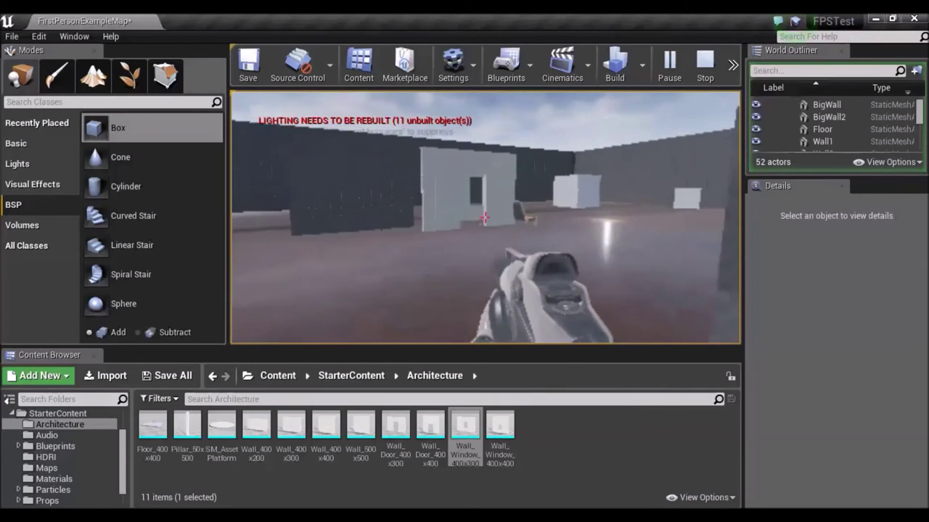
pyautogui.click(485, 218)
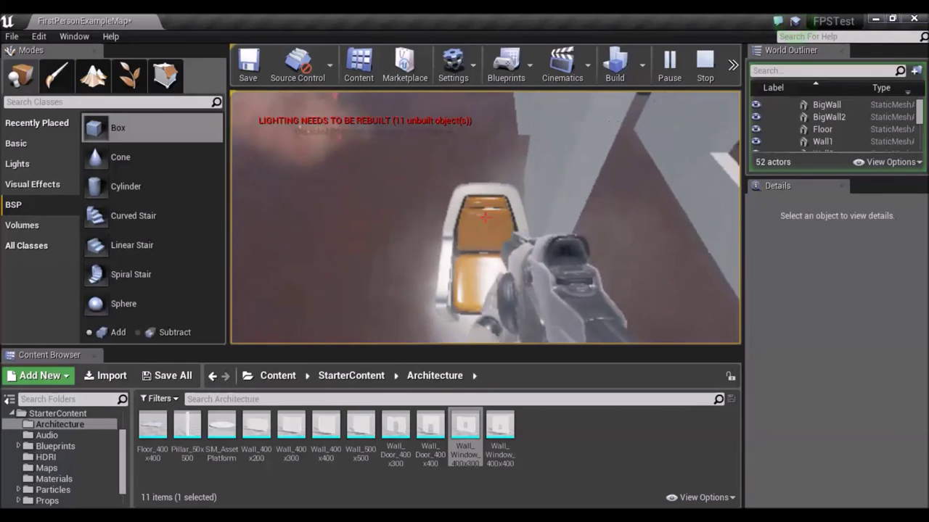
pyautogui.click(484, 218)
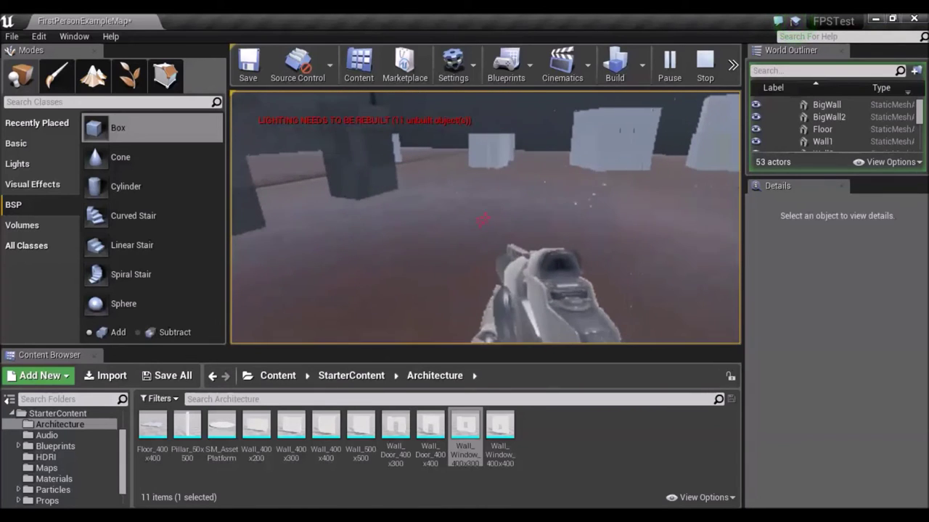
pyautogui.press('Escape')
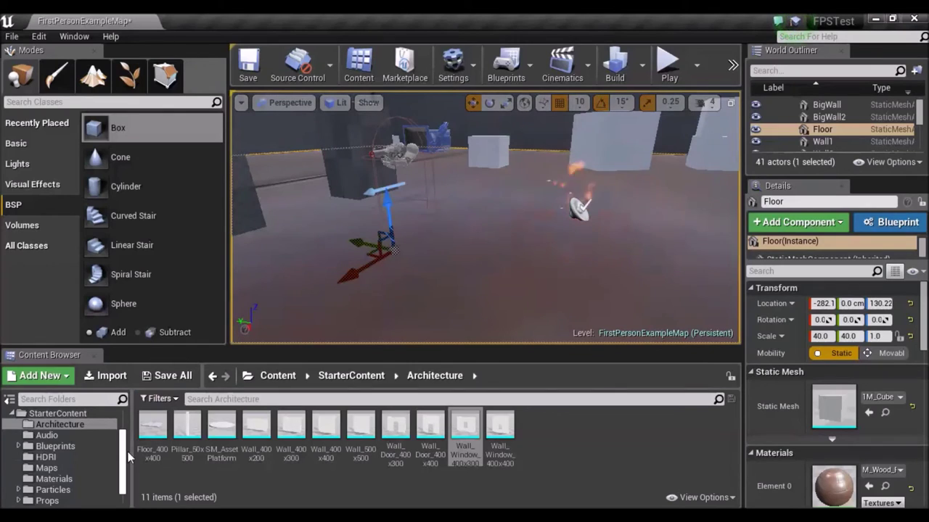
# Turn the view toward the floor and drag a Linear Stair brush from BSP into the viewport
pyautogui.scroll(2, 125, 464)
pyautogui.scroll(-2, 122, 473)
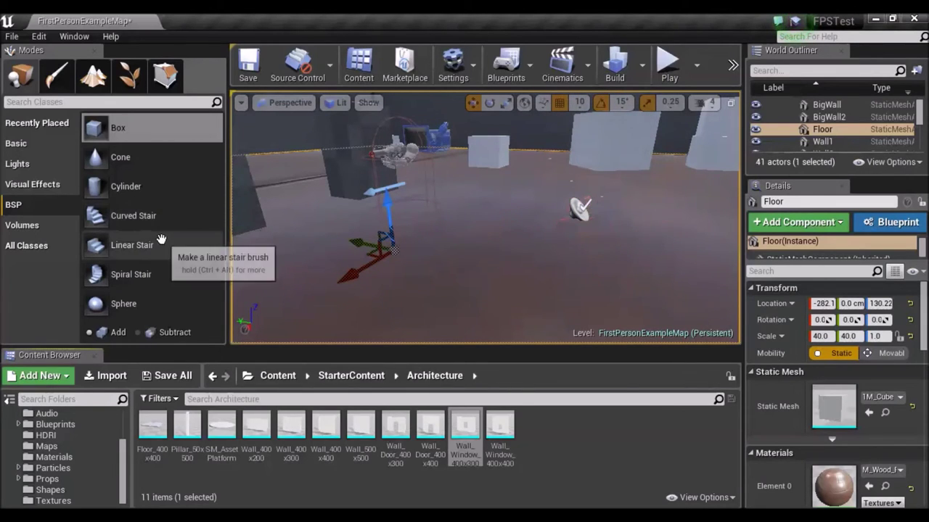
pyautogui.moveTo(601, 304)
pyautogui.mouseDown(button='right')
pyautogui.moveTo(551, 305)
pyautogui.moveTo(593, 98)
pyautogui.moveTo(566, 231)
pyautogui.moveTo(516, 118)
pyautogui.moveTo(450, 113)
pyautogui.mouseUp(button='right')
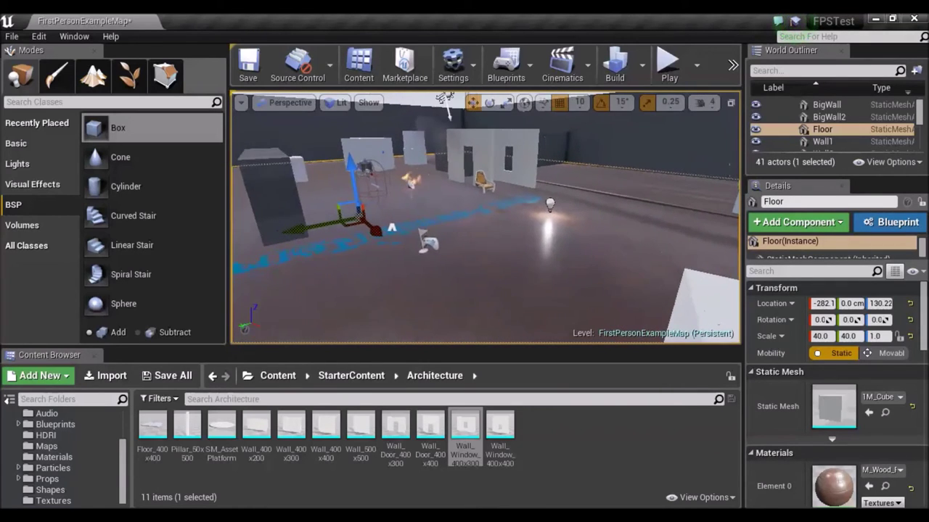
pyautogui.moveTo(450, 112); pyautogui.dragTo(453, 117, button='right')
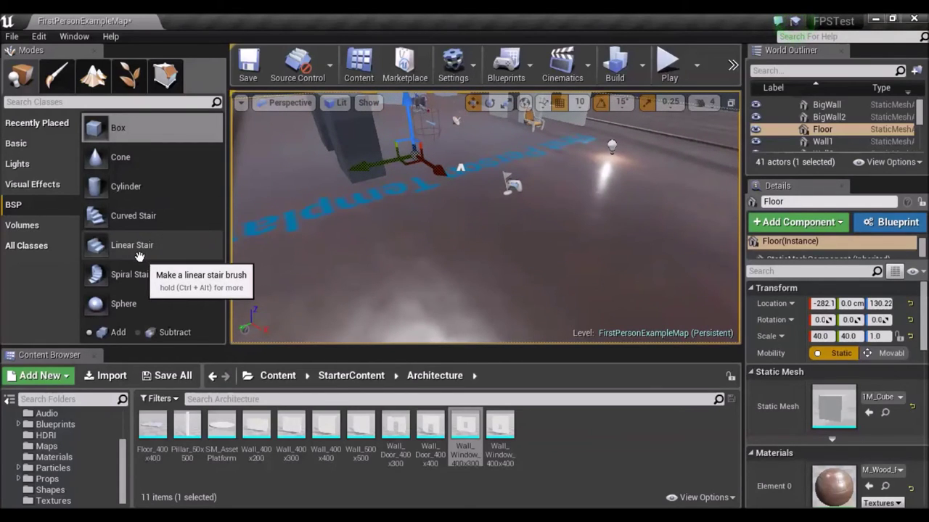
pyautogui.moveTo(155, 259); pyautogui.dragTo(397, 193)
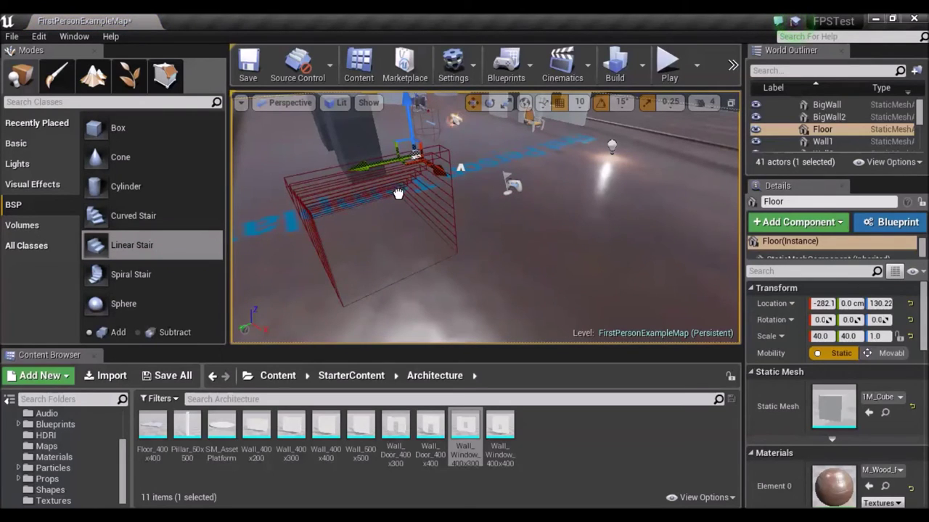
# Drop the Linear Stair brush at 110, 220, 200 and give it 15 steps, width 100
pyautogui.moveTo(419, 195); pyautogui.dragTo(419, 196)
pyautogui.moveTo(419, 196)
pyautogui.mouseDown(button='right')
pyautogui.moveTo(508, 218)
pyautogui.moveTo(454, 334)
pyautogui.mouseUp(button='right')
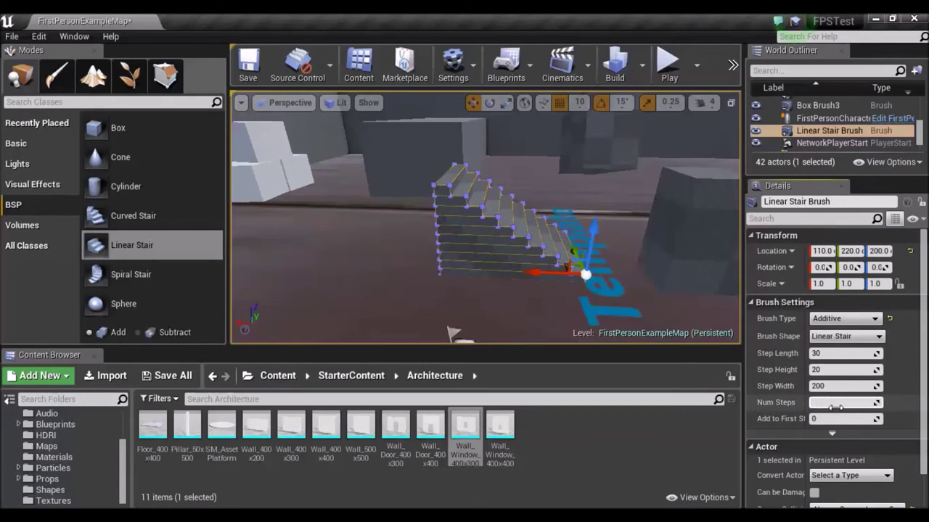
pyautogui.write('15')
pyautogui.press('Return')
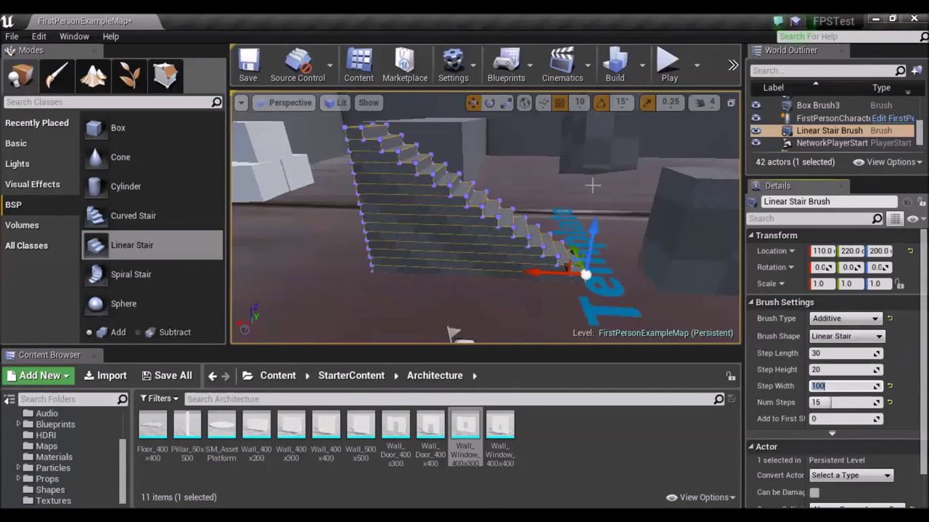
pyautogui.moveTo(508, 291)
pyautogui.mouseDown(button='right')
pyautogui.moveTo(608, 337)
pyautogui.moveTo(551, 305)
pyautogui.moveTo(561, 231)
pyautogui.mouseUp(button='right')
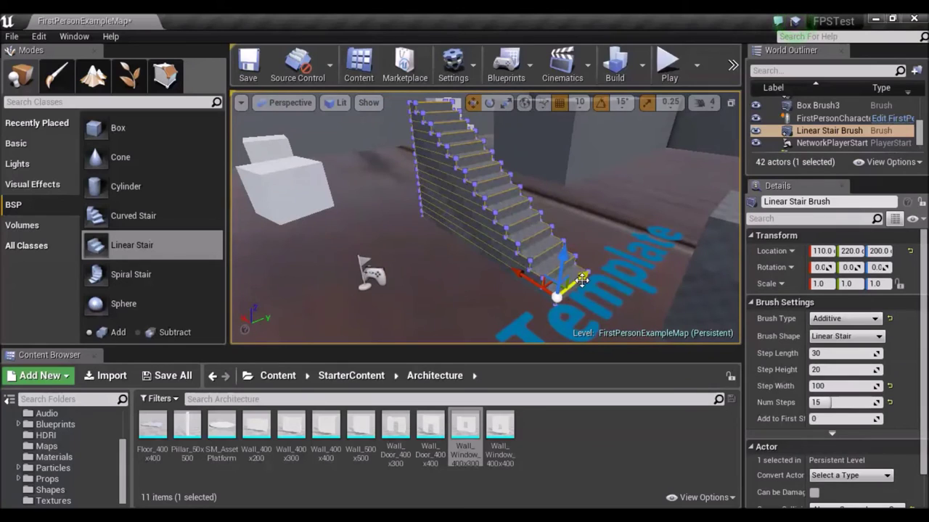
# Move the stair brush to X 0, Y 1120 against the grey block
pyautogui.moveTo(582, 279); pyautogui.dragTo(677, 246)
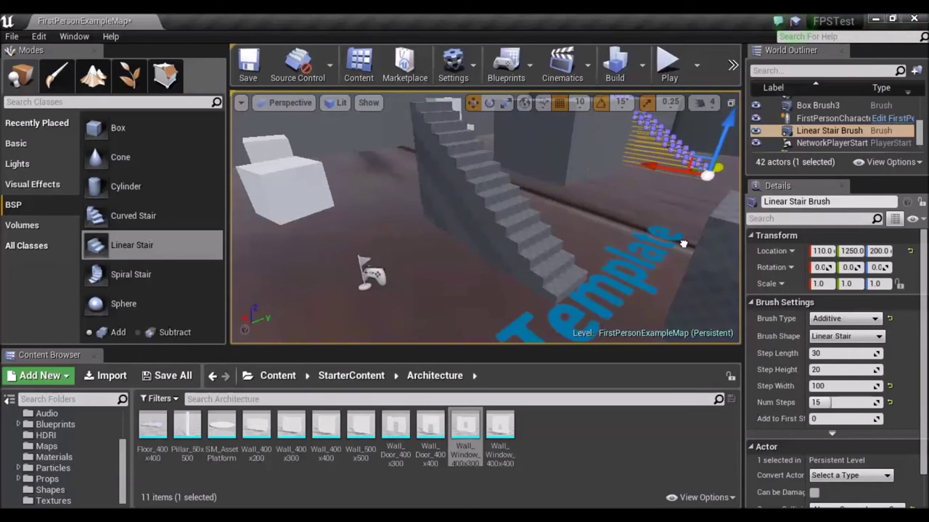
pyautogui.moveTo(643, 228)
pyautogui.mouseDown(button='right')
pyautogui.moveTo(610, 217)
pyautogui.moveTo(618, 221)
pyautogui.mouseUp(button='right')
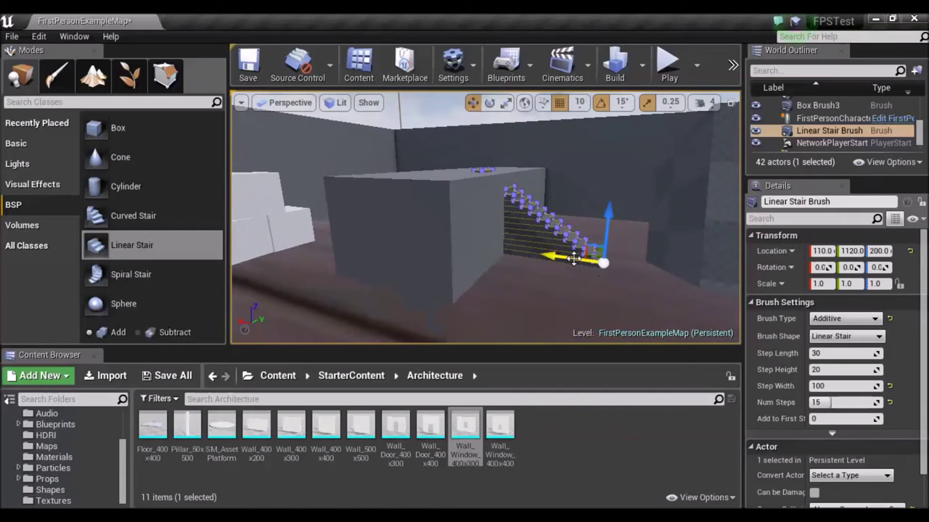
pyautogui.moveTo(581, 270); pyautogui.dragTo(601, 282)
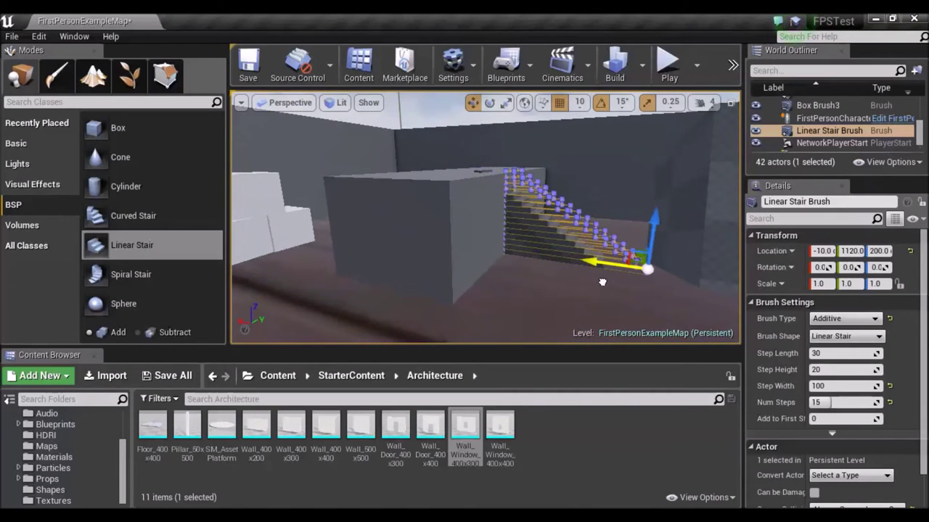
pyautogui.moveTo(559, 297); pyautogui.dragTo(573, 290, button='right')
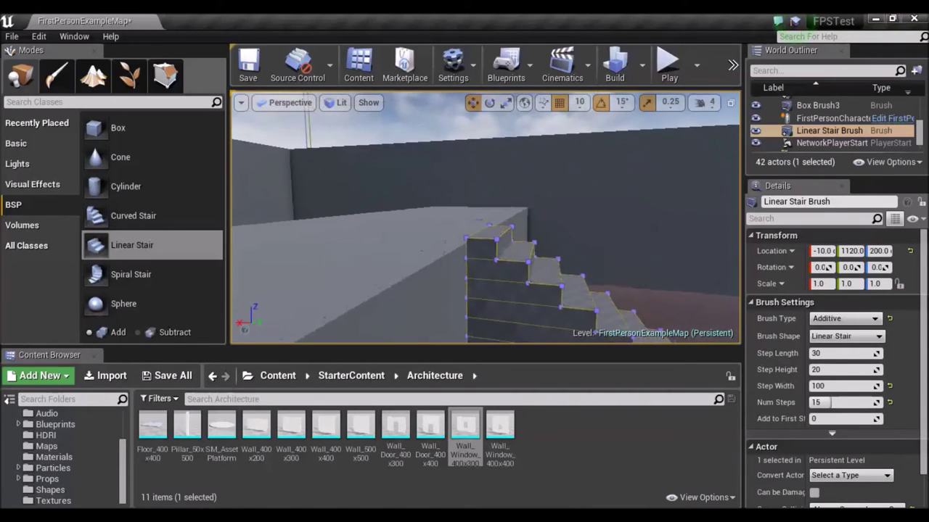
pyautogui.moveTo(573, 290); pyautogui.dragTo(537, 305, button='right')
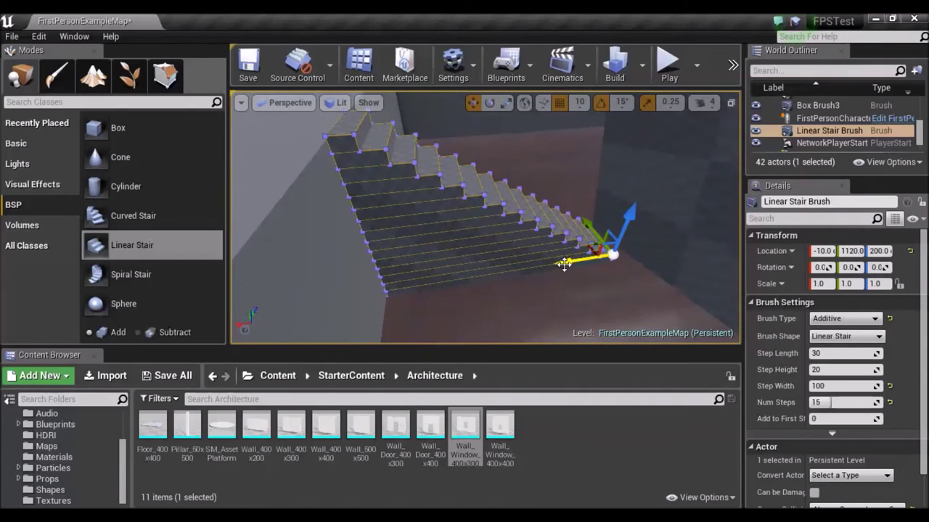
pyautogui.moveTo(563, 264); pyautogui.dragTo(570, 260)
pyautogui.moveTo(508, 297); pyautogui.dragTo(508, 297, button='right')
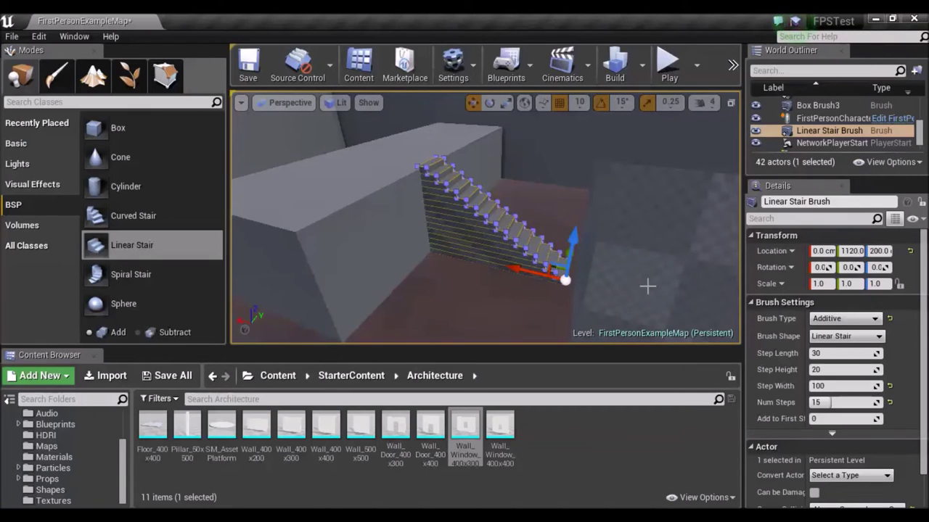
pyautogui.moveTo(297, 220); pyautogui.dragTo(500, 220, button='right')
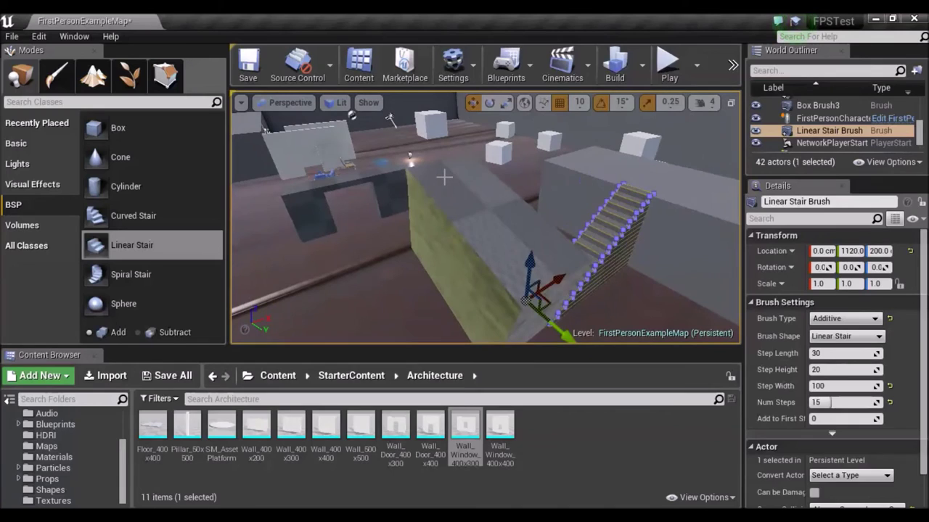
# Delete the box-brush wall, then reselect and frame the stair brush
pyautogui.click(444, 177)
pyautogui.press('Delete')
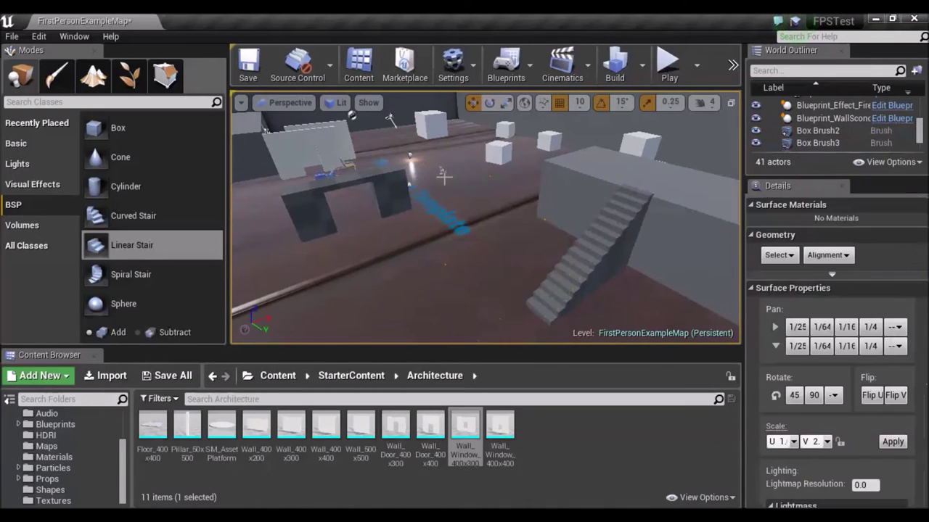
pyautogui.click(580, 247)
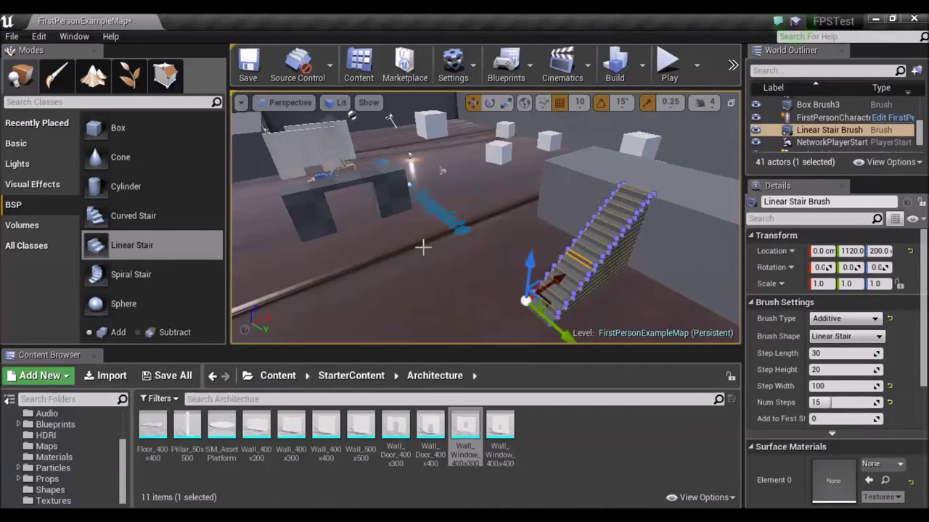
pyautogui.press('f')
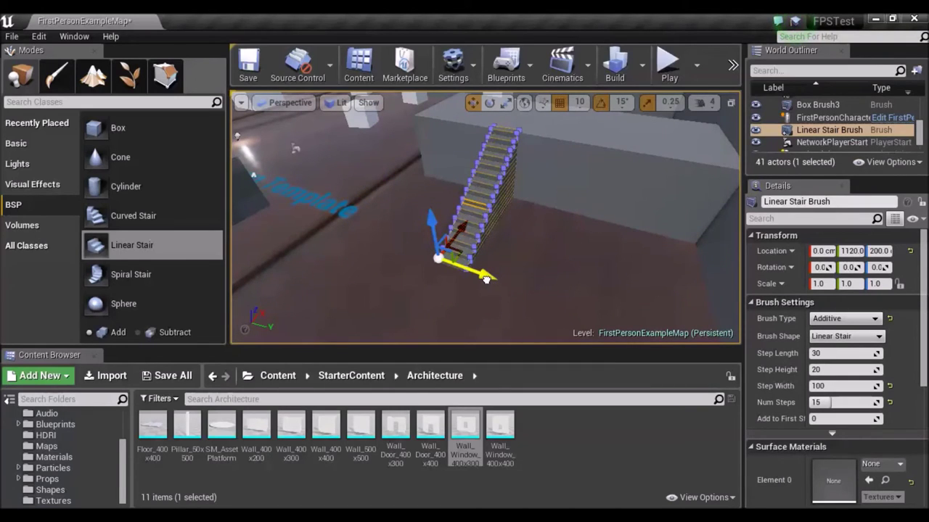
pyautogui.keyDown('alt'); pyautogui.moveTo(486, 279); pyautogui.dragTo(425, 247); pyautogui.keyUp('alt')
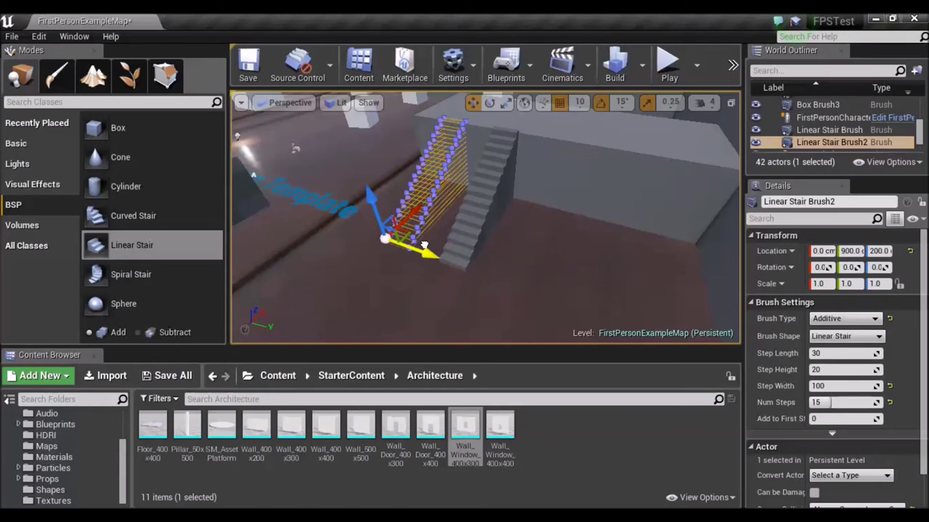
# Move the duplicated stairs, Linear Stair Brush2, to Y -1200 and X 260
pyautogui.keyDown('shift'); pyautogui.moveTo(424, 251); pyautogui.dragTo(425, 250); pyautogui.keyUp('shift')
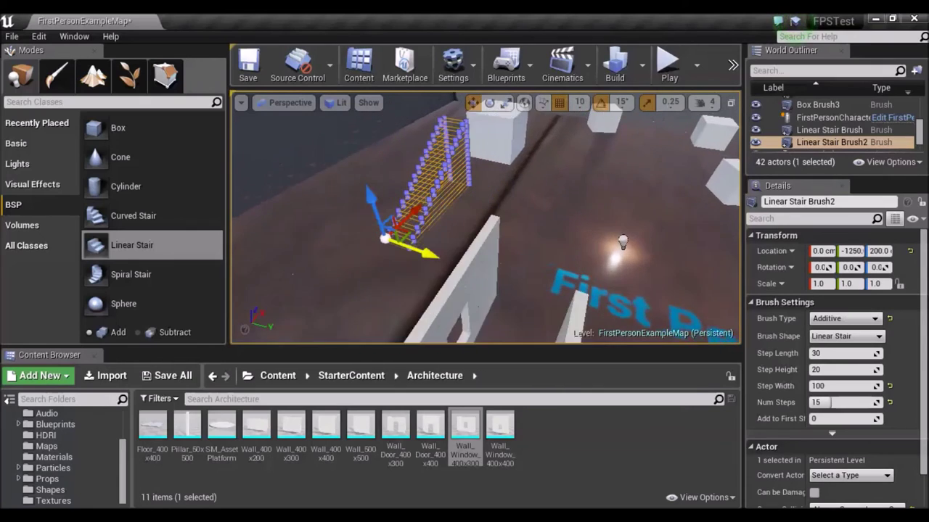
pyautogui.keyDown('shift'); pyautogui.moveTo(425, 251); pyautogui.dragTo(425, 250); pyautogui.keyUp('shift')
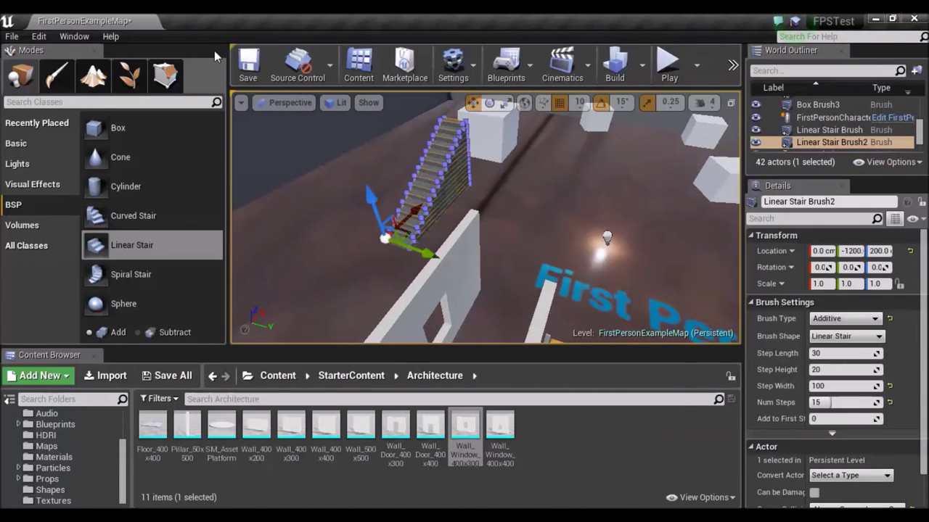
pyautogui.moveTo(411, 211); pyautogui.dragTo(435, 196)
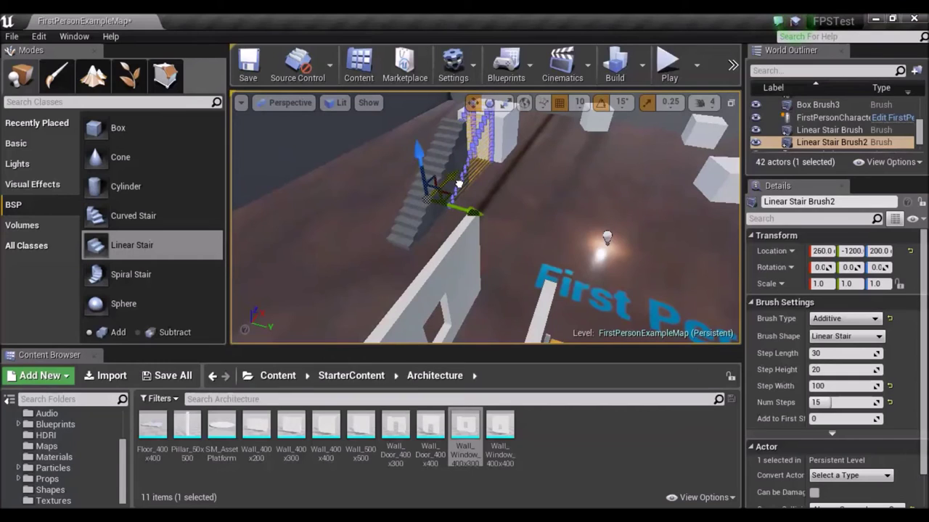
pyautogui.moveTo(574, 279)
pyautogui.mouseDown(button='right')
pyautogui.moveTo(551, 275)
pyautogui.moveTo(545, 290)
pyautogui.mouseUp(button='right')
# Start a playtest from a chosen spot on the floor
pyautogui.rightClick(435, 307)
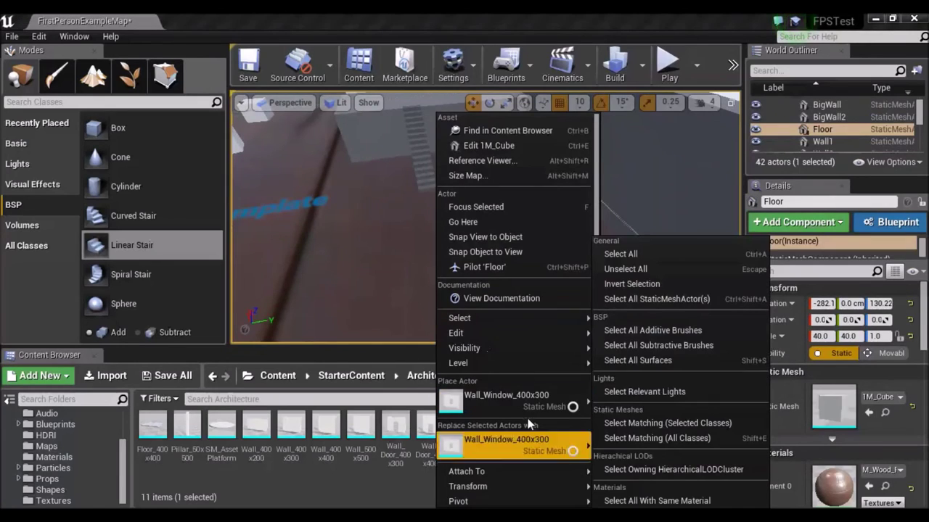
pyautogui.scroll(-2, 511, 428)
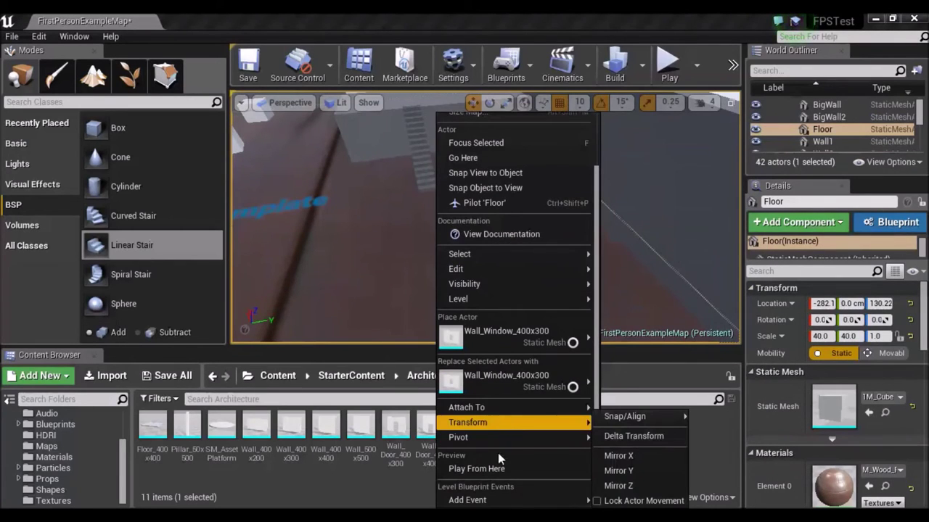
pyautogui.click(489, 470)
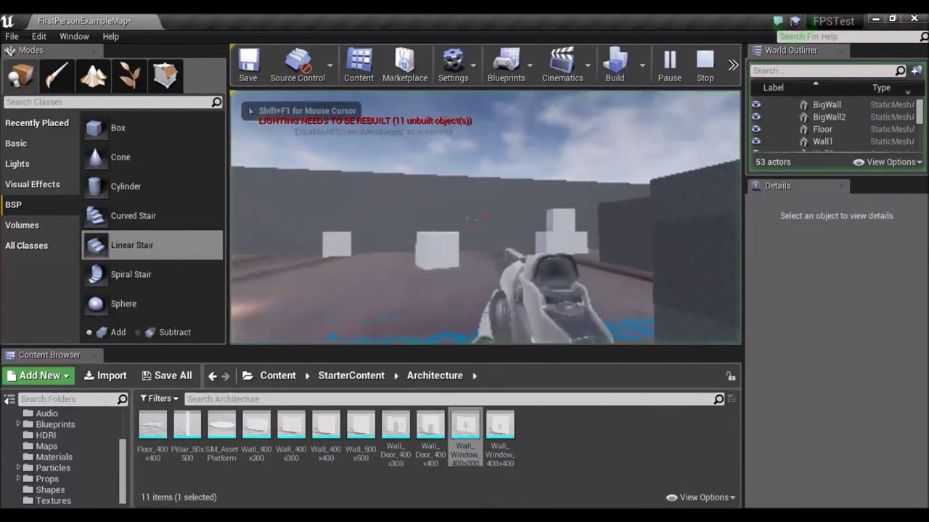
# Walk through the wall opening, up the stairs and around the level
pyautogui.press('w')
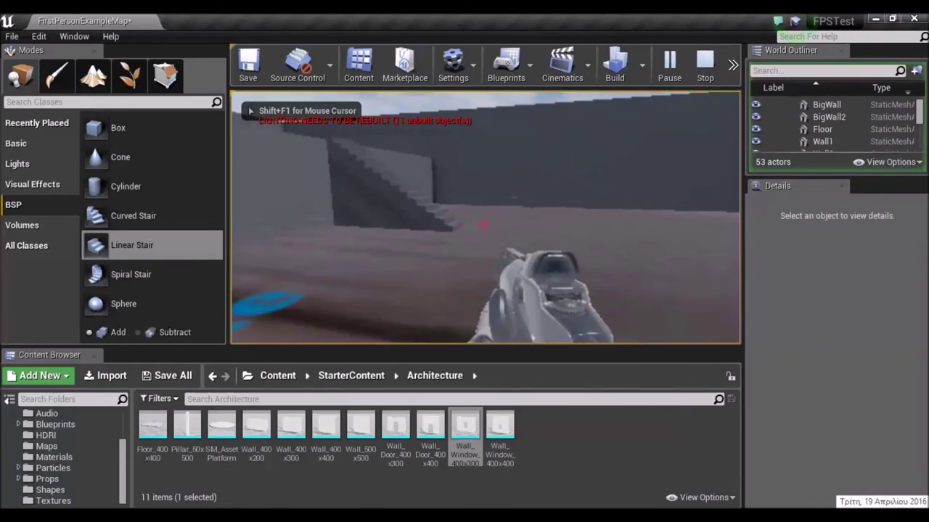
pyautogui.press('w')
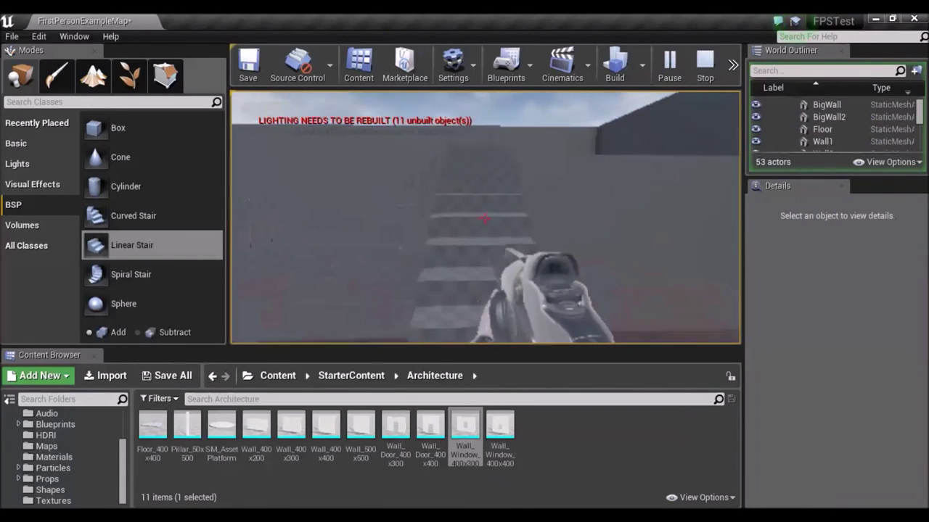
pyautogui.press('w')
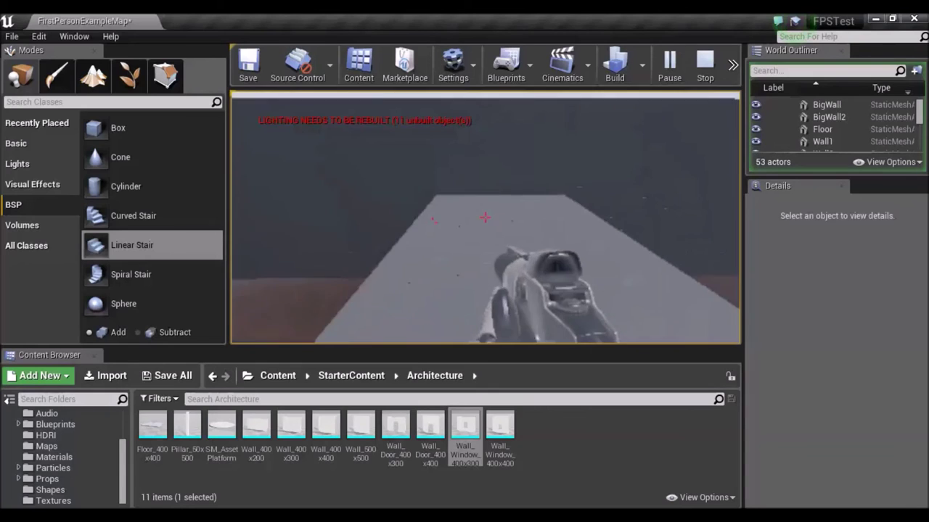
pyautogui.press('w')
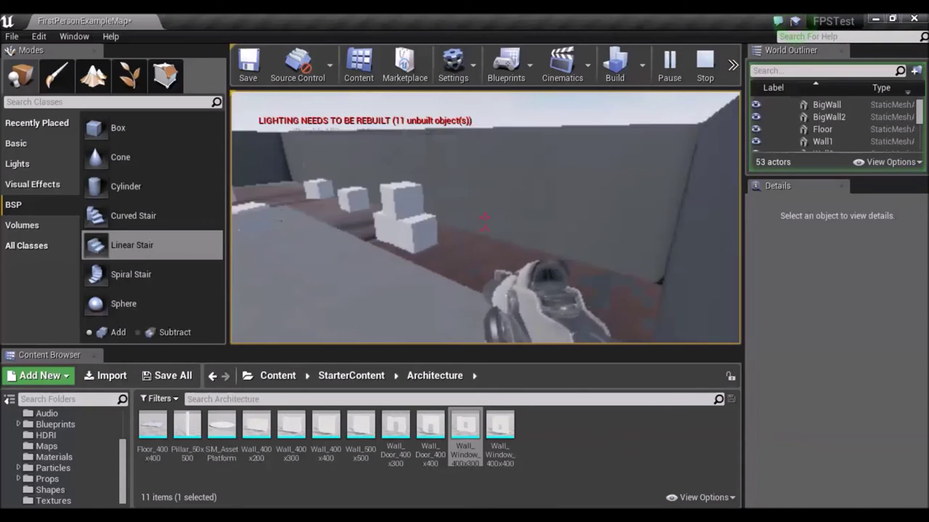
pyautogui.press('w')
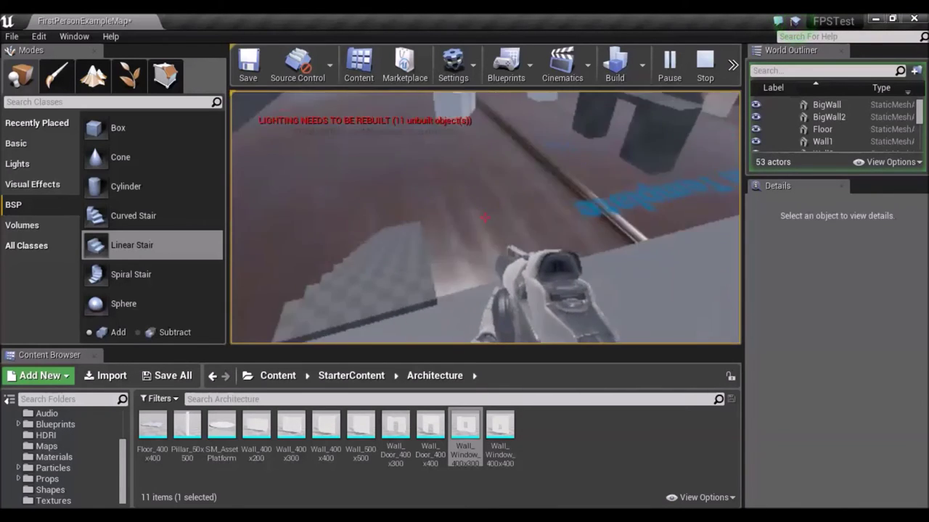
pyautogui.press('w')
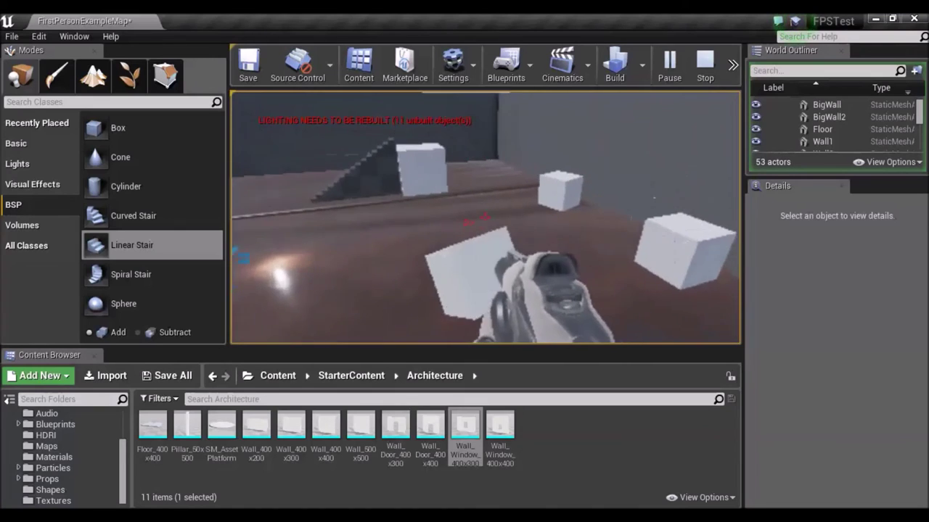
pyautogui.press('w')
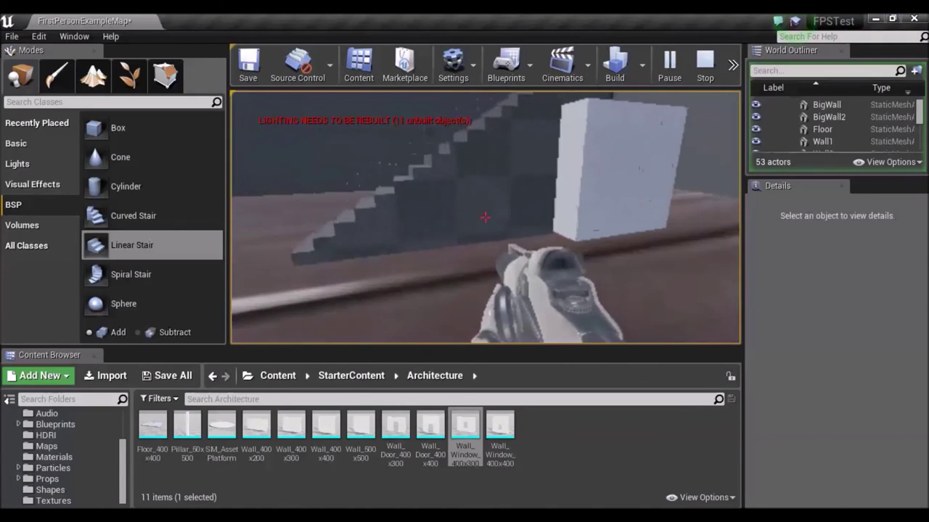
pyautogui.press('w')
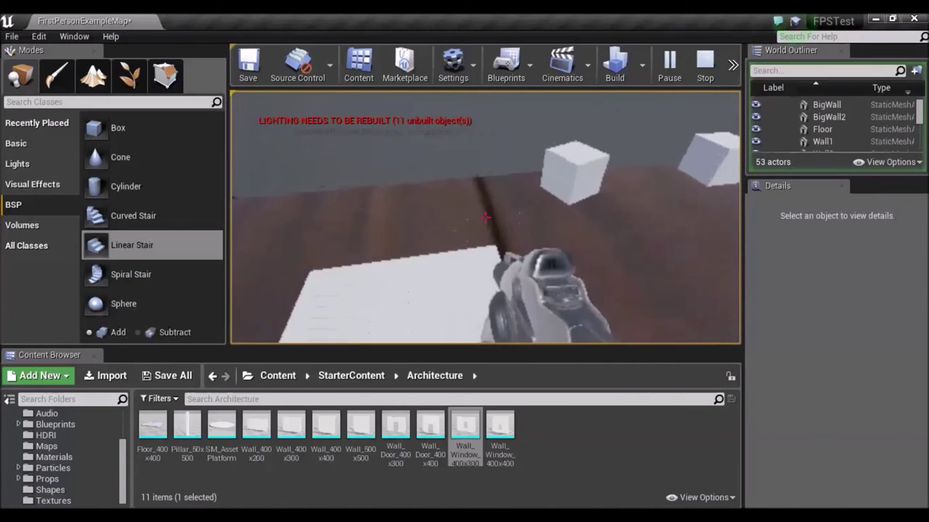
pyautogui.press('w')
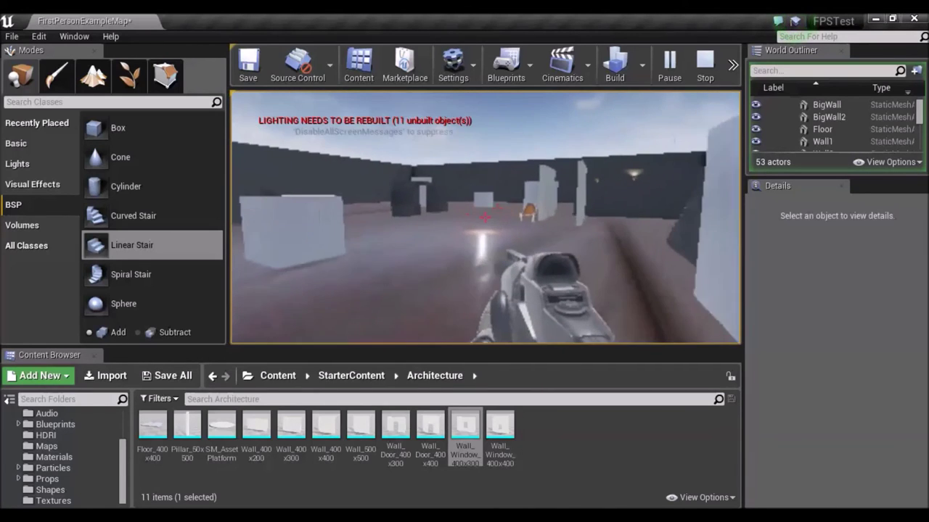
pyautogui.press('w')
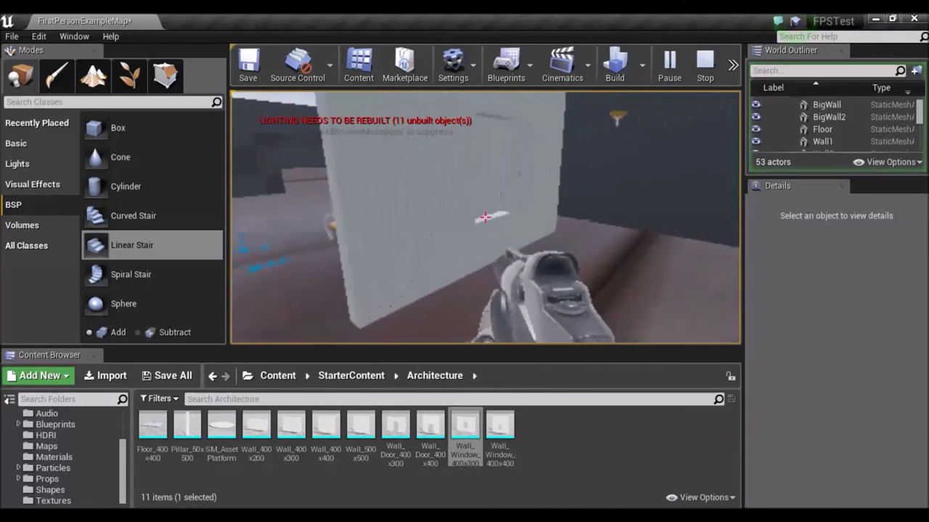
pyautogui.press('w')
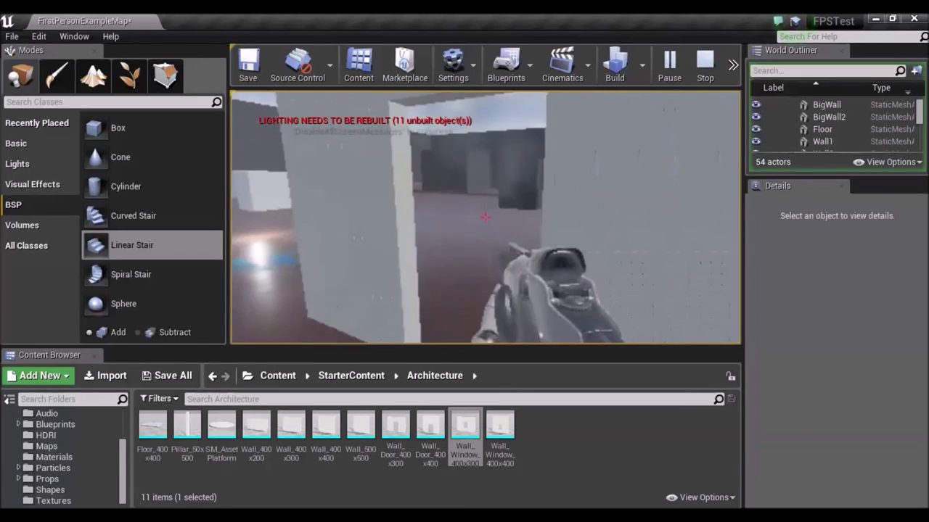
# Fire a projectile at the grey blocks, then stop the playtest and return to editing
pyautogui.click(485, 217)
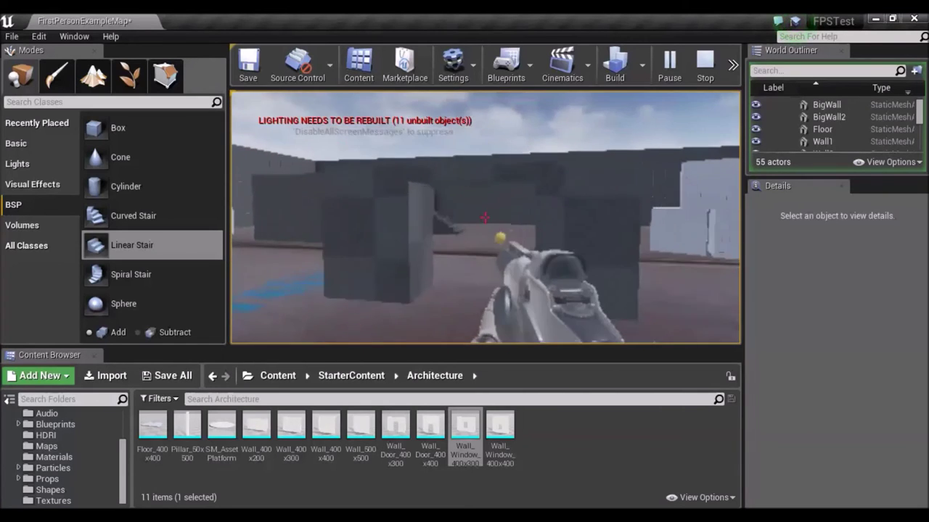
pyautogui.hotkey('shift', 'F1')
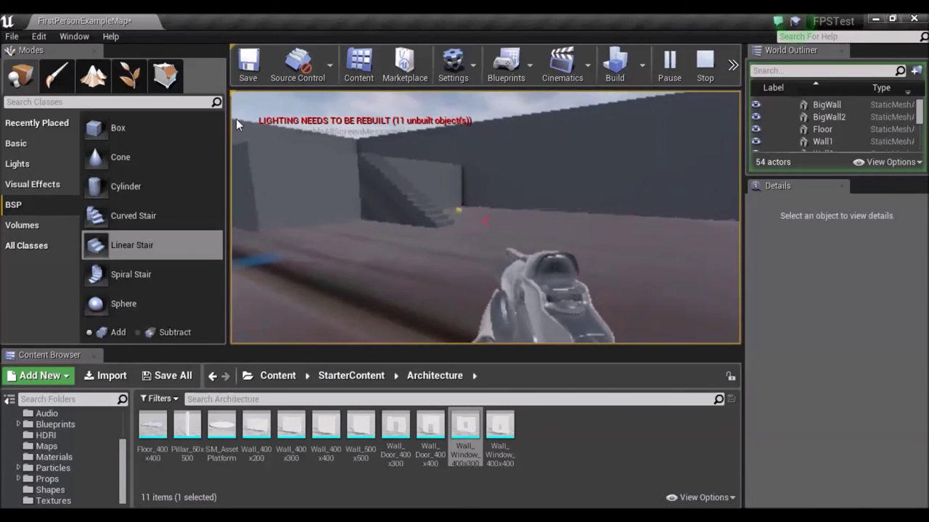
pyautogui.press('Escape')
pyautogui.moveTo(486, 269)
pyautogui.mouseDown(button='right')
pyautogui.moveTo(479, 312)
pyautogui.moveTo(464, 276)
pyautogui.moveTo(457, 279)
pyautogui.mouseUp(button='right')
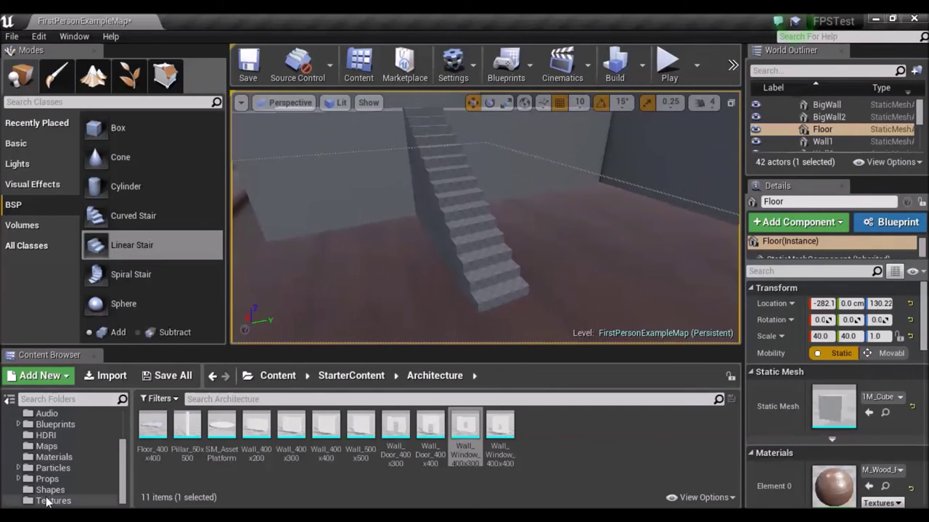
# Drag M_Brick_Clay_New from StarterContent Materials onto the stair's side wall
pyautogui.click(61, 457)
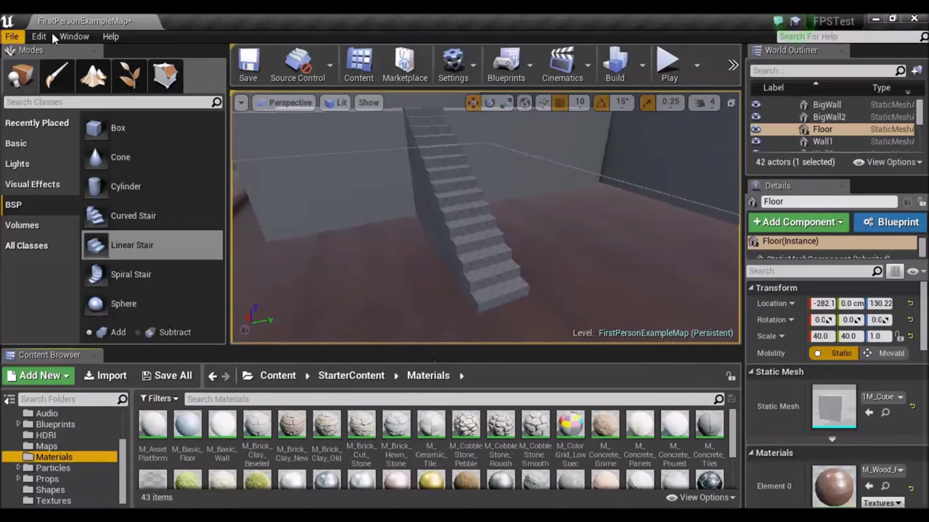
pyautogui.moveTo(292, 424); pyautogui.dragTo(381, 336)
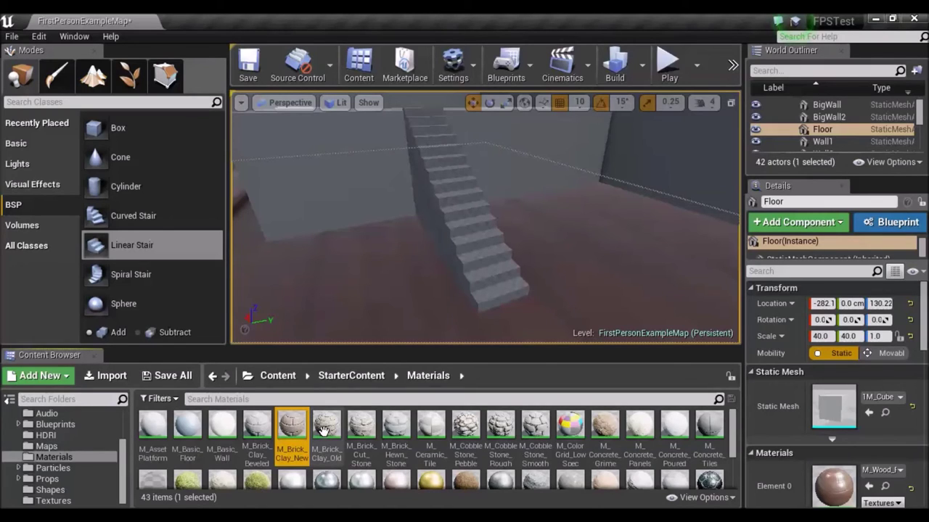
pyautogui.moveTo(448, 211)
pyautogui.mouseDown(button='right')
pyautogui.moveTo(493, 217)
pyautogui.moveTo(464, 218)
pyautogui.mouseUp(button='right')
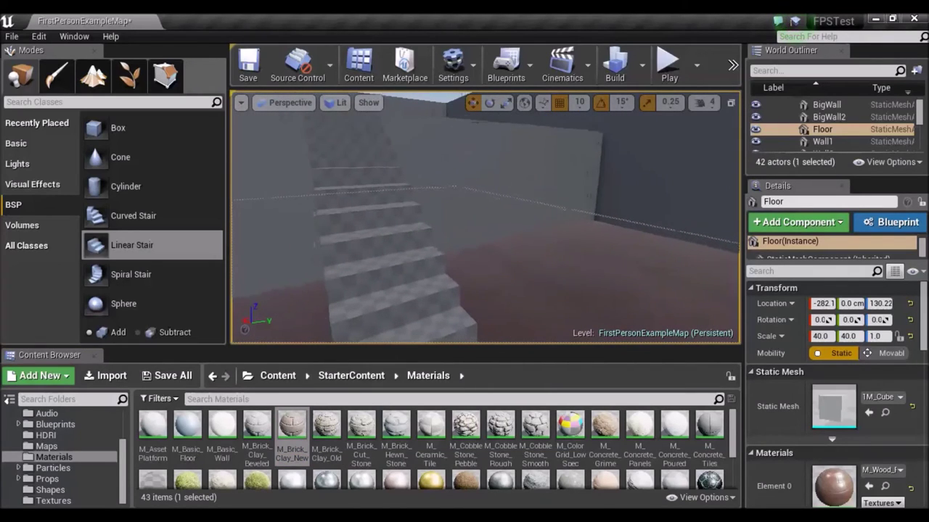
pyautogui.moveTo(291, 426); pyautogui.dragTo(389, 275)
pyautogui.moveTo(445, 270); pyautogui.dragTo(445, 270, button='right')
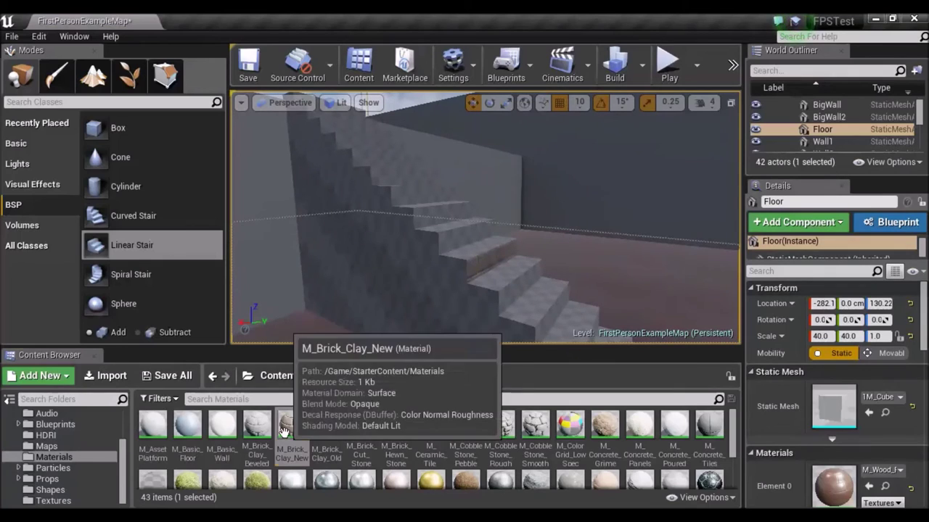
pyautogui.moveTo(291, 428); pyautogui.dragTo(379, 271)
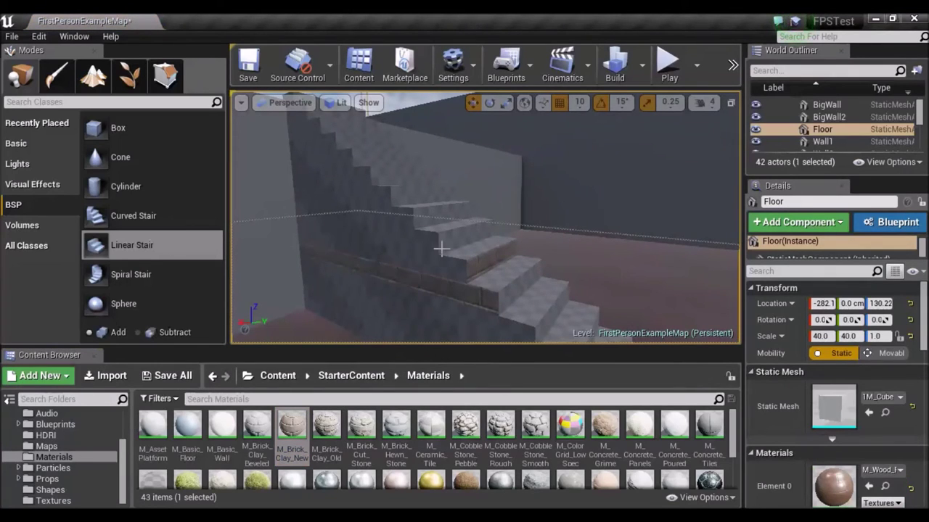
# Look along the brick wall toward the stair and select M_Brick_Clay_New as the current material
pyautogui.moveTo(445, 270); pyautogui.dragTo(444, 270, button='right')
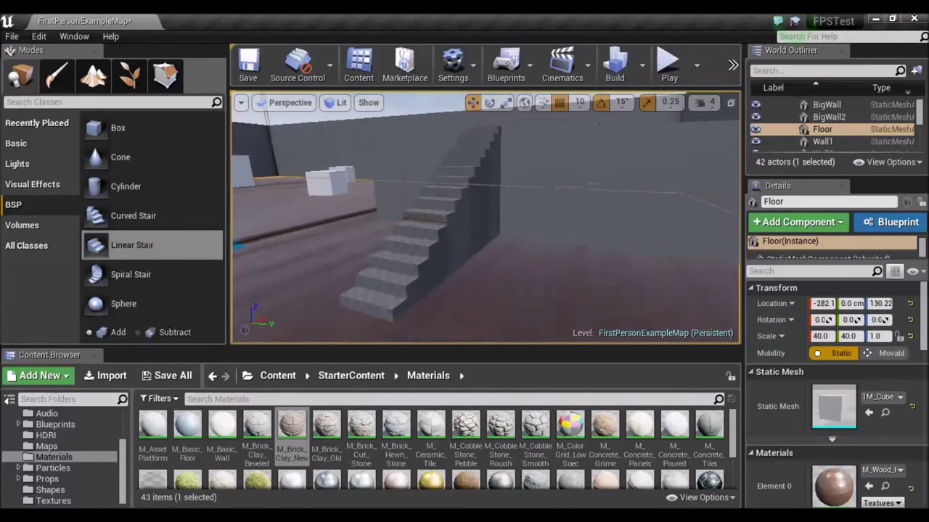
pyautogui.moveTo(445, 270); pyautogui.dragTo(445, 270, button='right')
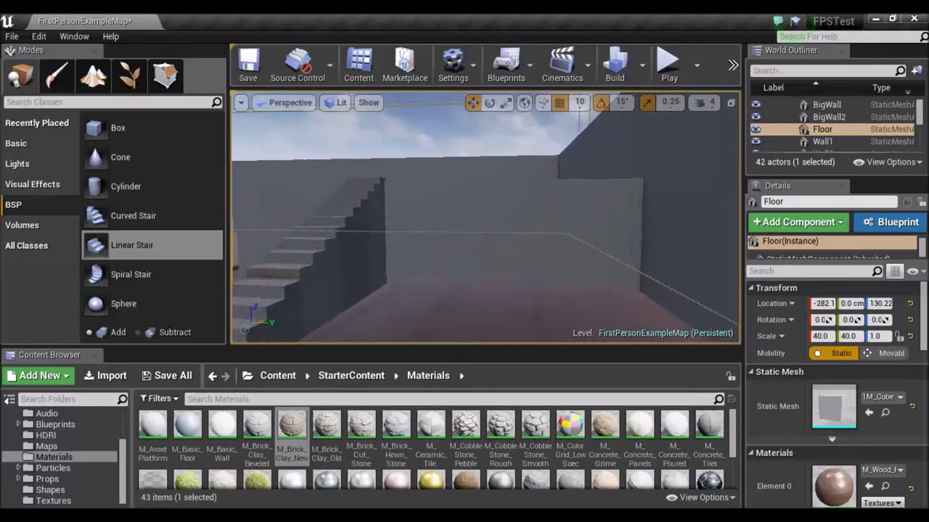
pyautogui.click(294, 428)
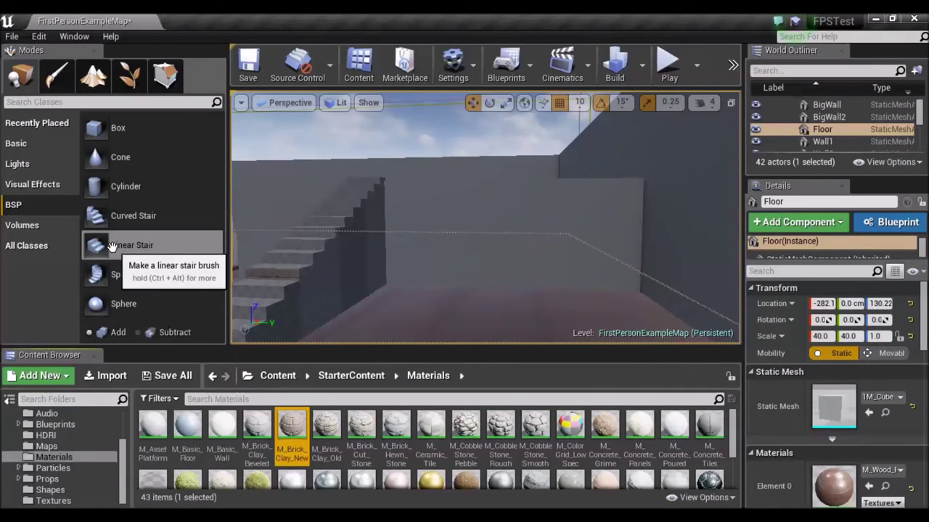
# Drop a brick Linear Stair onto the floor in front of the back wall
pyautogui.moveTo(110, 247); pyautogui.dragTo(443, 277)
pyautogui.moveTo(461, 317); pyautogui.dragTo(399, 335)
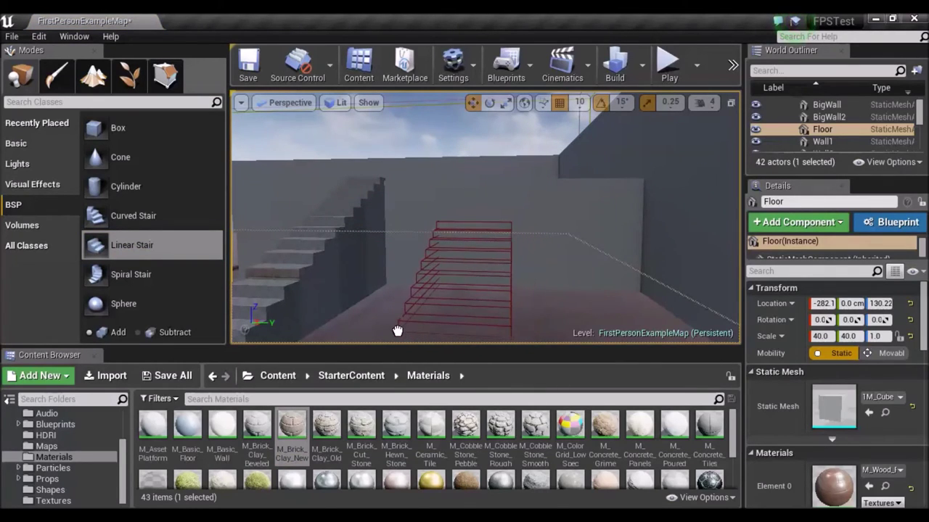
pyautogui.moveTo(397, 330); pyautogui.dragTo(397, 329)
pyautogui.moveTo(534, 269)
pyautogui.mouseDown(button='right')
pyautogui.moveTo(508, 276)
pyautogui.moveTo(374, 150)
pyautogui.mouseUp(button='right')
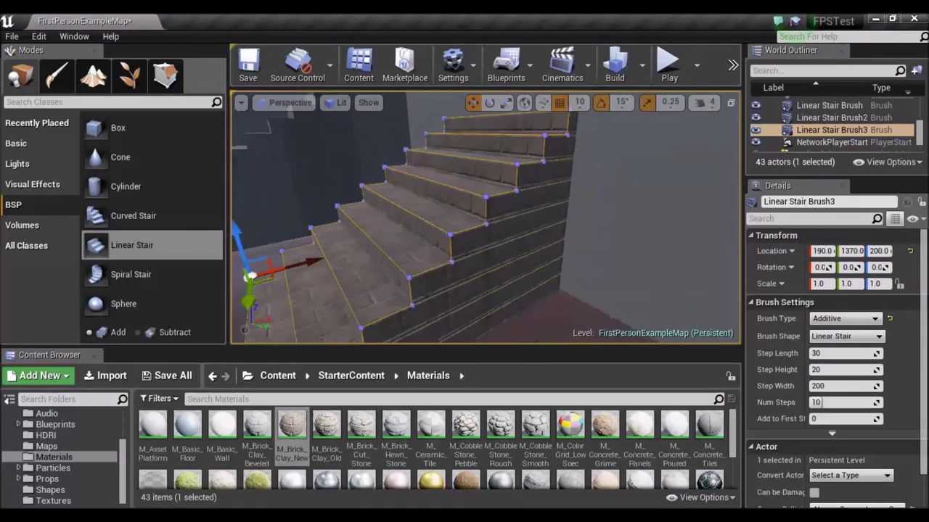
# Add an 8-sided brick Cylinder Brush at -340, 940, 280 beside the staircases
pyautogui.moveTo(375, 150)
pyautogui.mouseDown(button='right')
pyautogui.moveTo(271, 231)
pyautogui.moveTo(327, 231)
pyautogui.mouseUp(button='right')
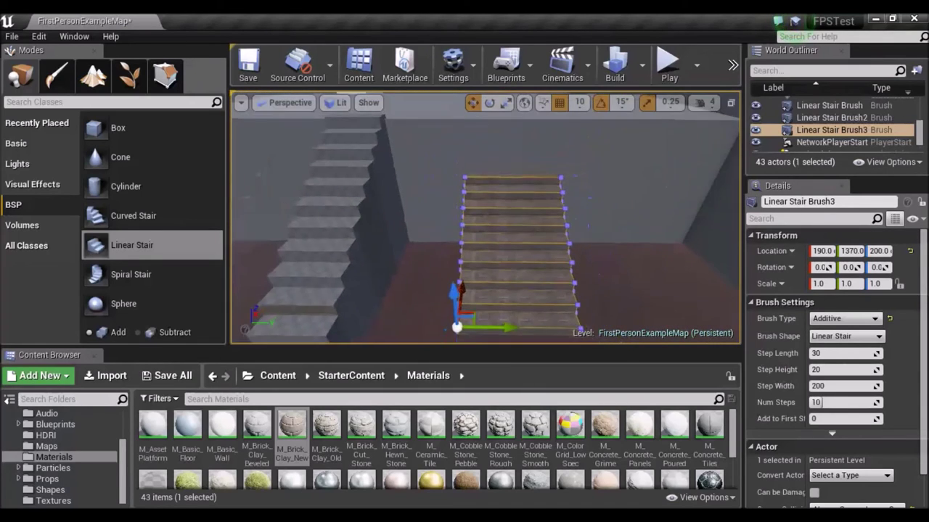
pyautogui.moveTo(485, 218); pyautogui.dragTo(406, 225, button='right')
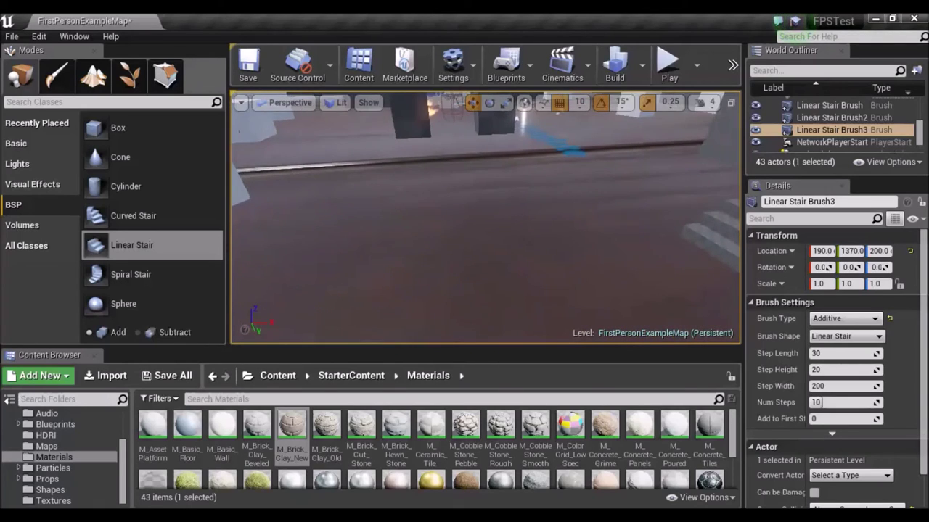
pyautogui.moveTo(406, 225)
pyautogui.mouseDown(button='right')
pyautogui.moveTo(399, 173)
pyautogui.moveTo(409, 163)
pyautogui.mouseUp(button='right')
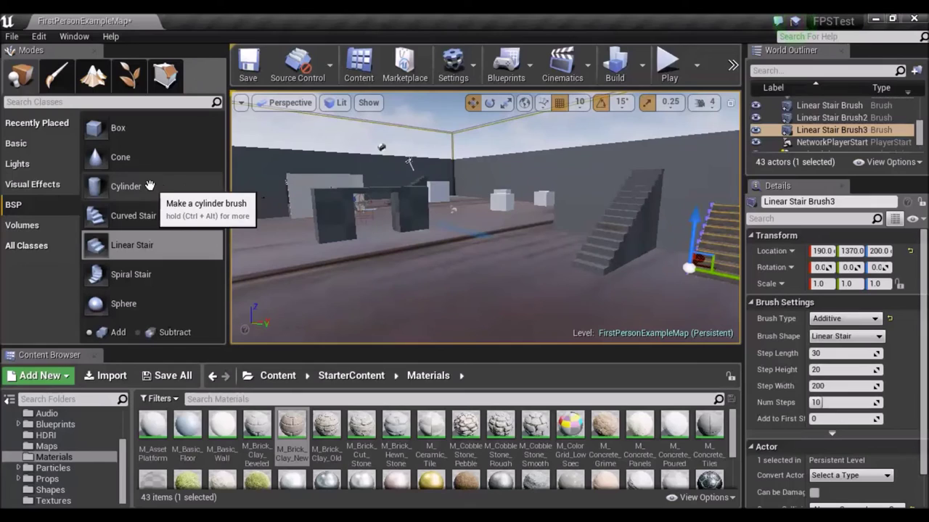
pyautogui.moveTo(167, 190)
pyautogui.mouseDown()
pyautogui.moveTo(440, 278)
pyautogui.moveTo(468, 277)
pyautogui.mouseUp()
# Select M_AssetPlatform and place a second, plain cylinder brush on the floor
pyautogui.moveTo(570, 270); pyautogui.dragTo(465, 311, button='right')
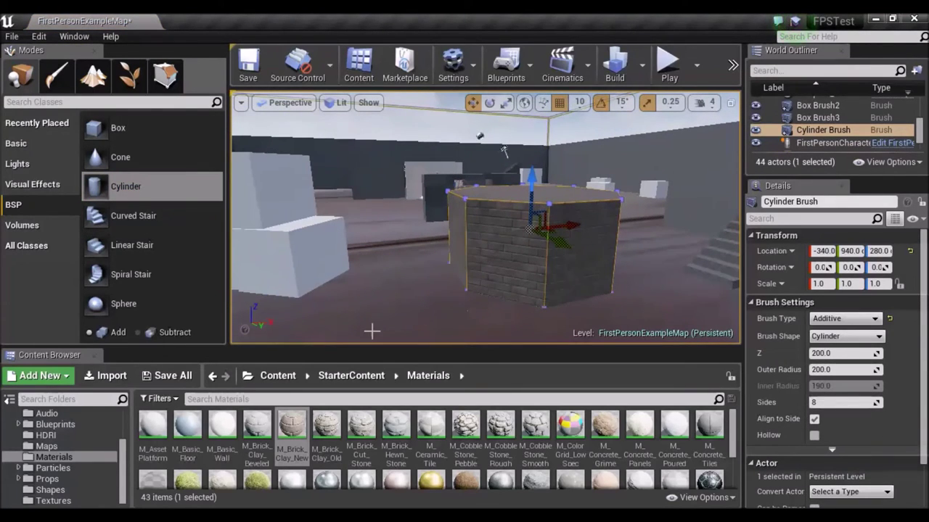
pyautogui.click(152, 427)
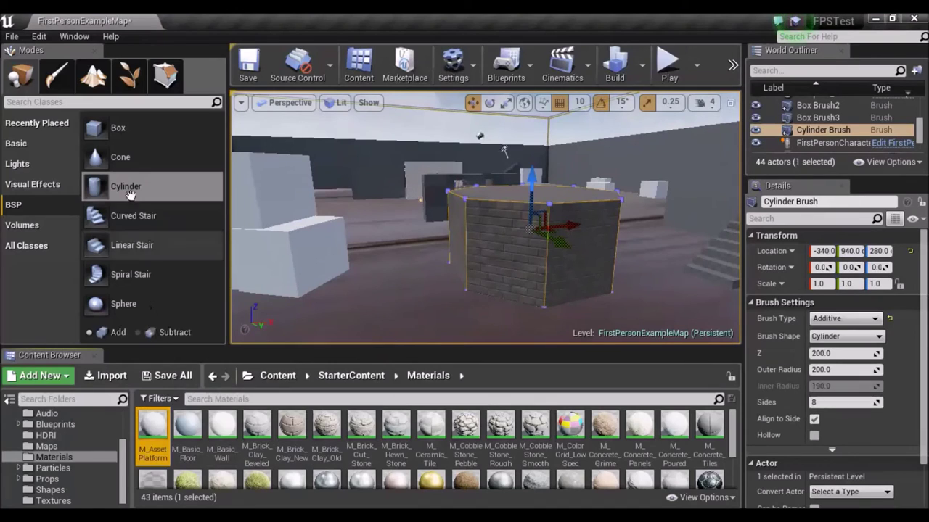
pyautogui.moveTo(479, 239); pyautogui.dragTo(595, 239, button='right')
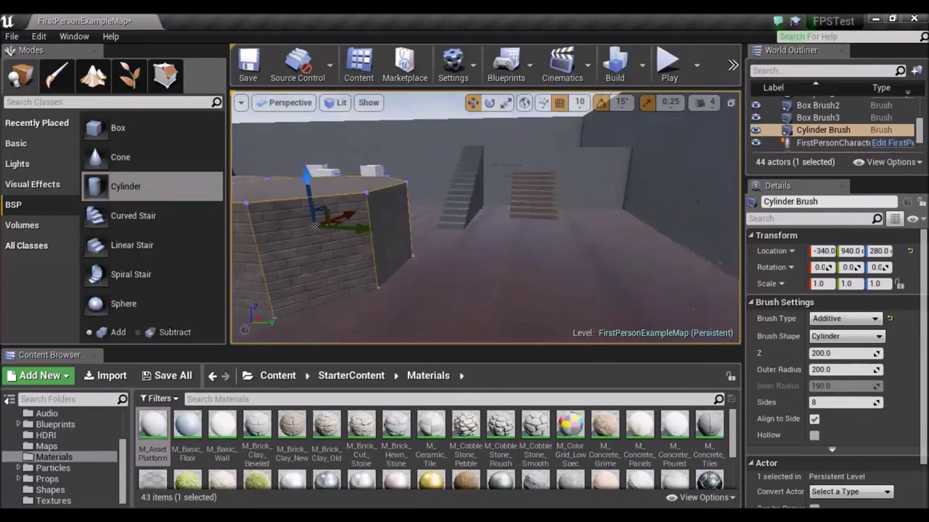
pyautogui.moveTo(125, 186); pyautogui.dragTo(435, 206)
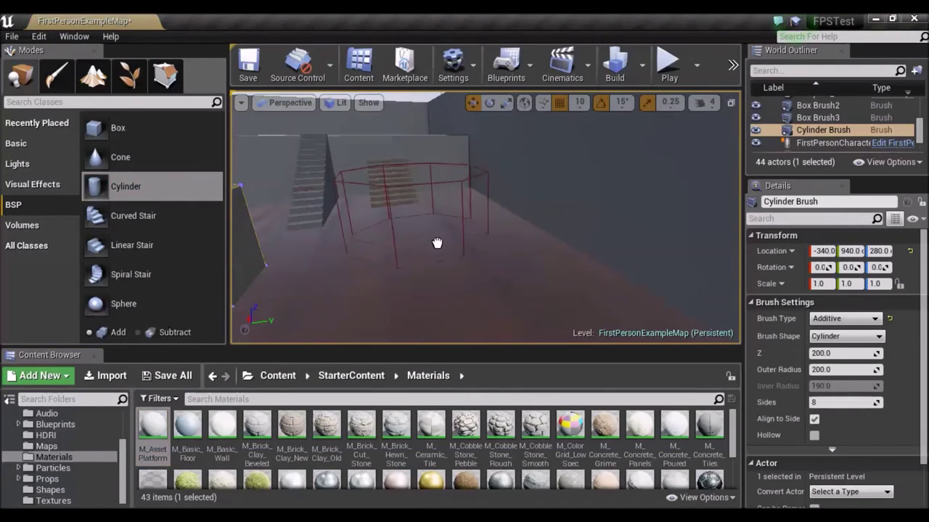
# Give the second cylinder 500 sides so it is smooth, then reselect M_Brick_Clay_New
pyautogui.click(825, 402)
pyautogui.write('500')
pyautogui.press('Return')
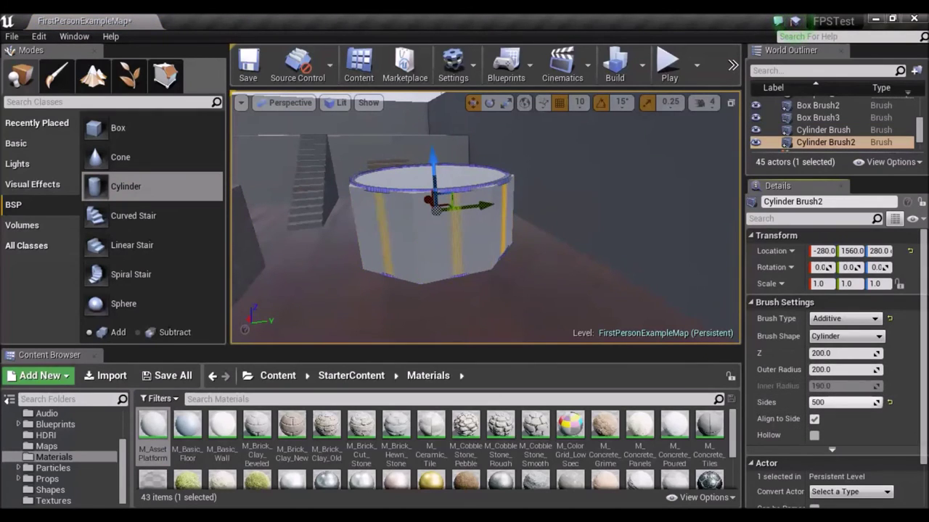
pyautogui.moveTo(534, 259)
pyautogui.mouseDown(button='right')
pyautogui.moveTo(621, 315)
pyautogui.moveTo(555, 272)
pyautogui.moveTo(403, 239)
pyautogui.mouseUp(button='right')
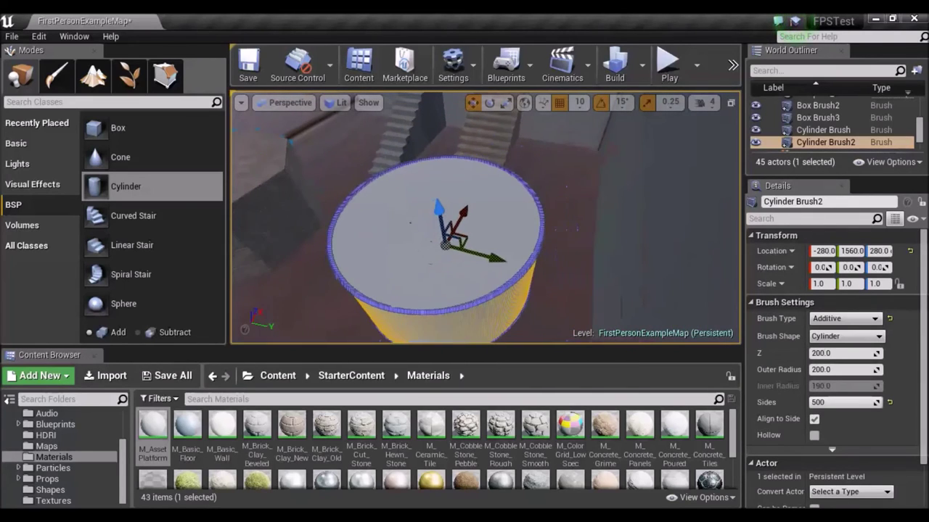
pyautogui.moveTo(574, 208)
pyautogui.mouseDown(button='right')
pyautogui.moveTo(508, 247)
pyautogui.moveTo(490, 230)
pyautogui.mouseUp(button='right')
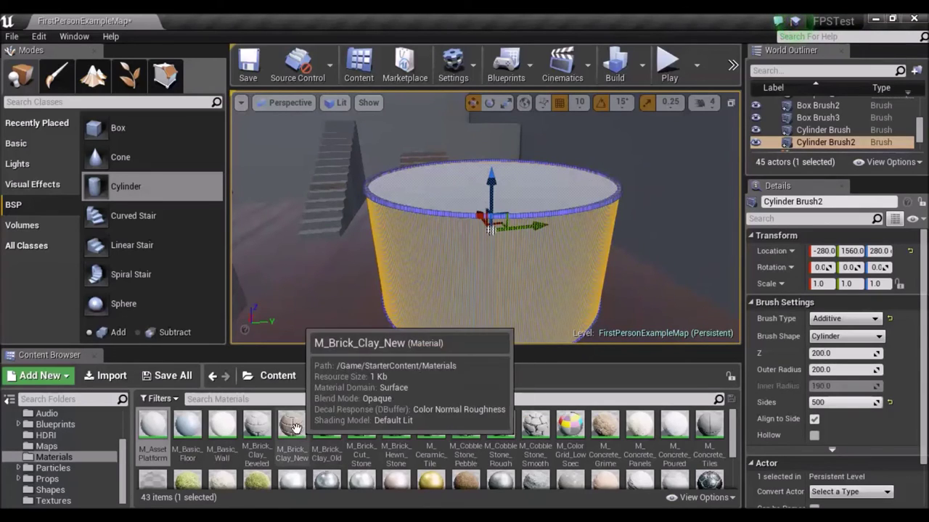
pyautogui.moveTo(653, 254); pyautogui.dragTo(645, 251, button='right')
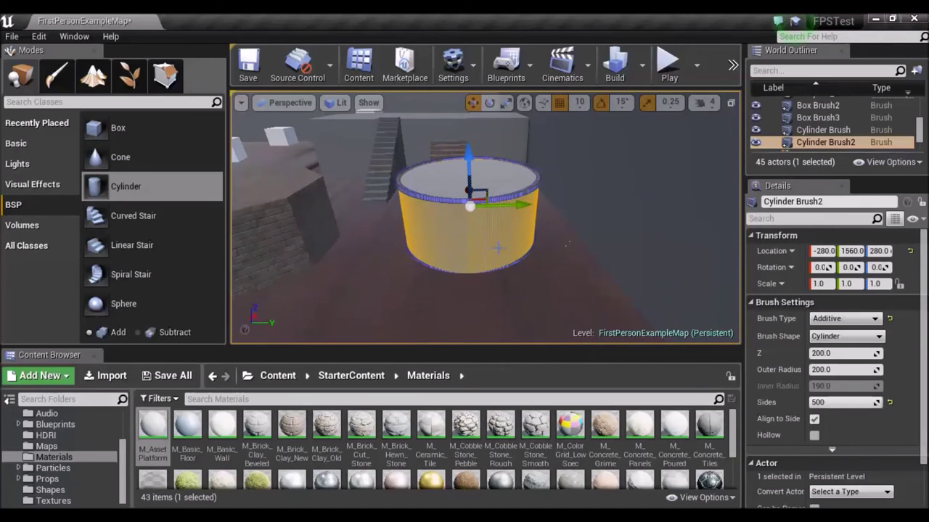
pyautogui.click(293, 427)
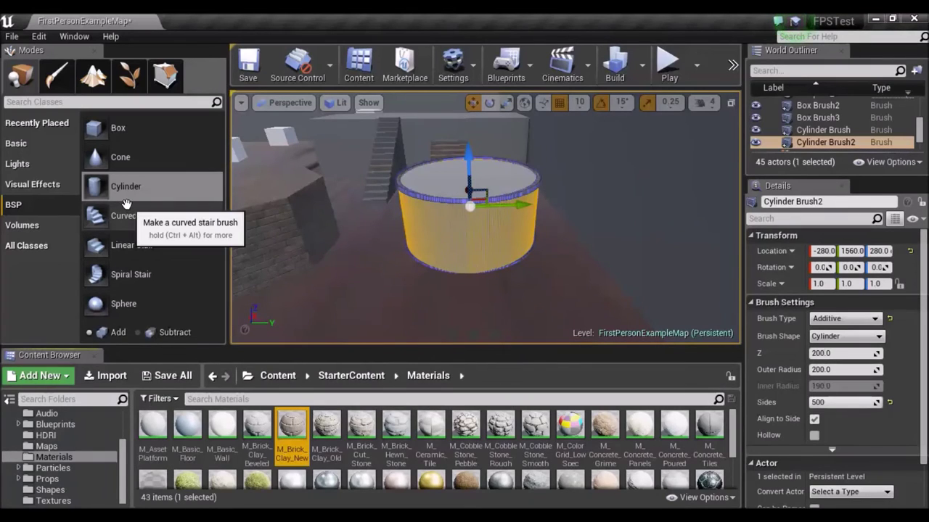
# Raise the octagonal brick cylinder's side count so its walls become smooth
pyautogui.moveTo(472, 218)
pyautogui.mouseDown()
pyautogui.moveTo(493, 261)
pyautogui.moveTo(472, 240)
pyautogui.mouseUp()
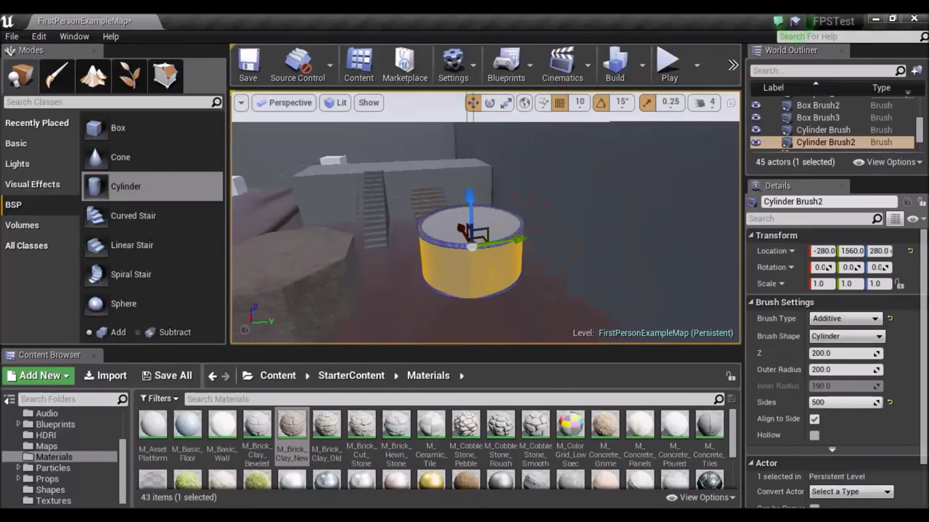
pyautogui.moveTo(435, 294); pyautogui.dragTo(406, 239)
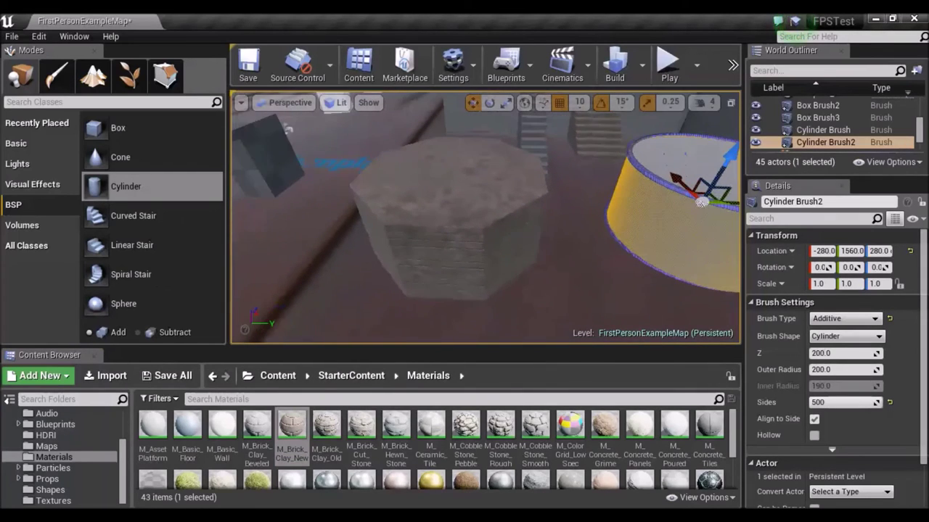
pyautogui.click(432, 189)
pyautogui.moveTo(842, 402); pyautogui.dragTo(899, 402)
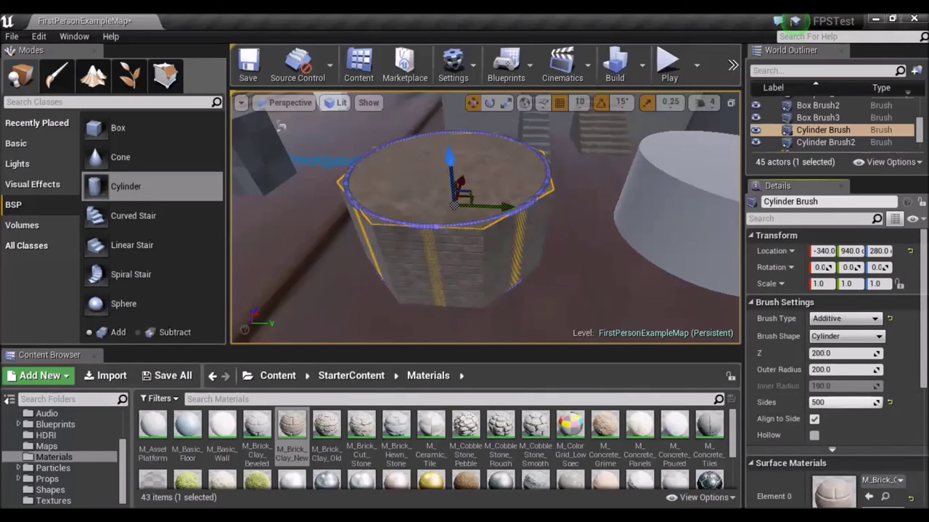
# Deselect the brush and fly around to inspect the smooth brick cylinder
pyautogui.moveTo(618, 291); pyautogui.dragTo(618, 290)
pyautogui.click(618, 290)
pyautogui.moveTo(618, 290); pyautogui.dragTo(618, 262, button='right')
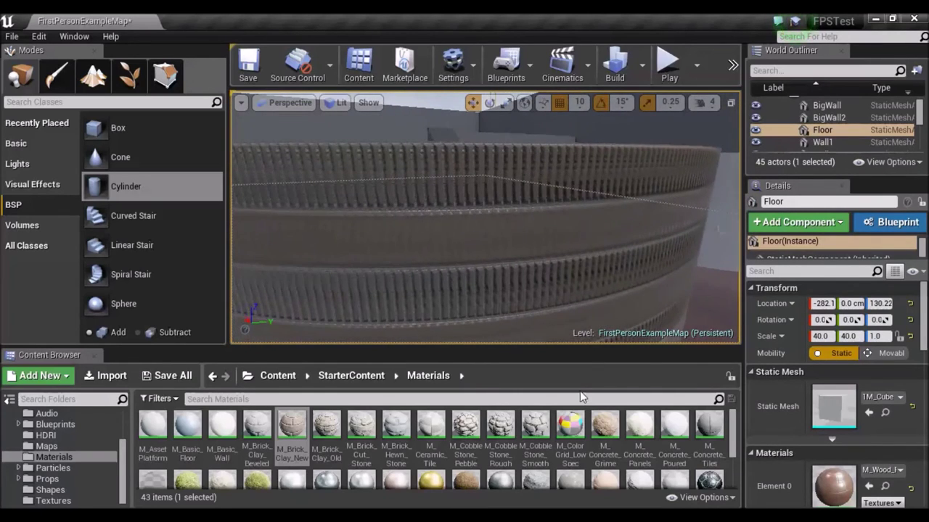
pyautogui.moveTo(664, 252); pyautogui.dragTo(659, 249, button='right')
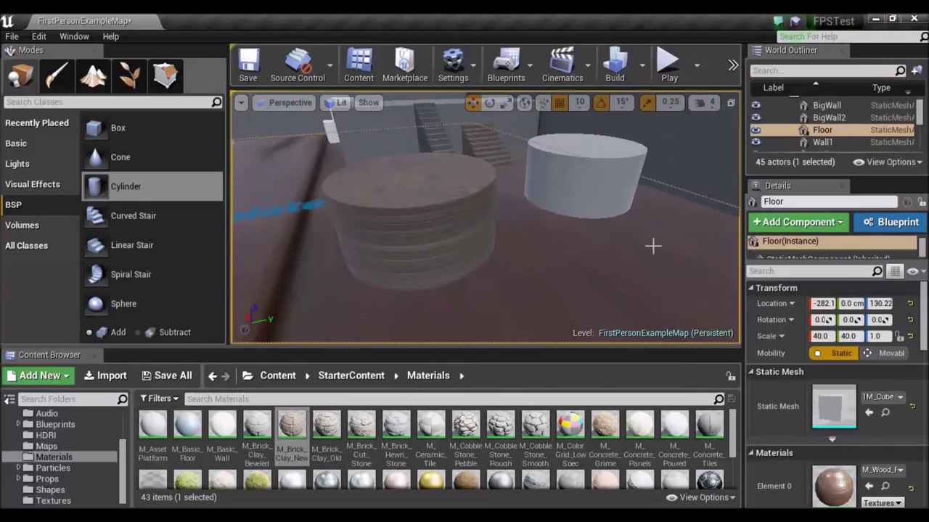
pyautogui.moveTo(616, 152); pyautogui.dragTo(615, 153, button='right')
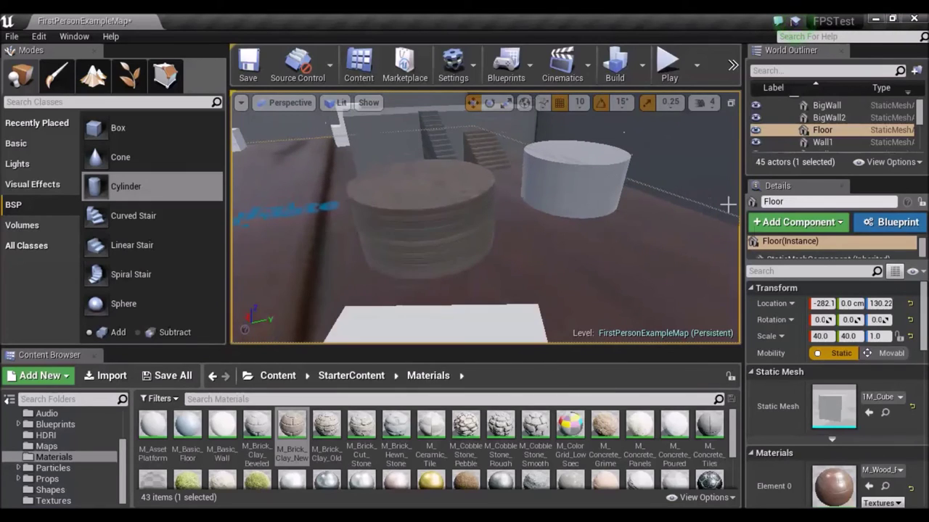
pyautogui.scroll(-3, 777, 283)
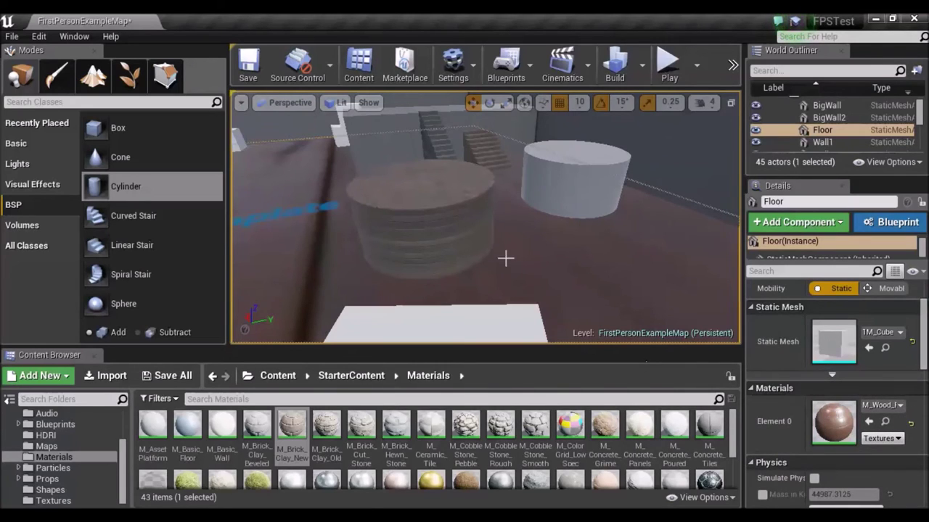
# Apply M_CobbleStone_Pebble to the floor around the cylinder, replacing the brown surface
pyautogui.click(435, 205)
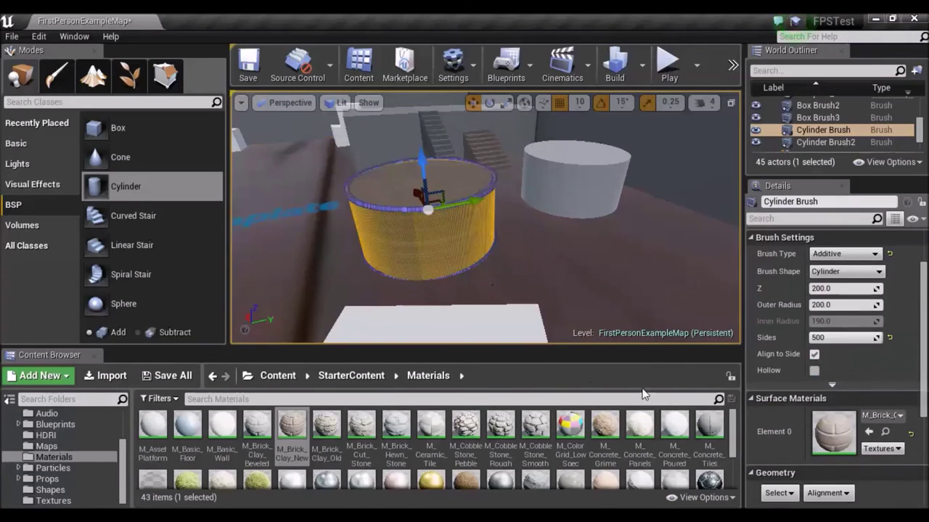
pyautogui.scroll(-2, 835, 428)
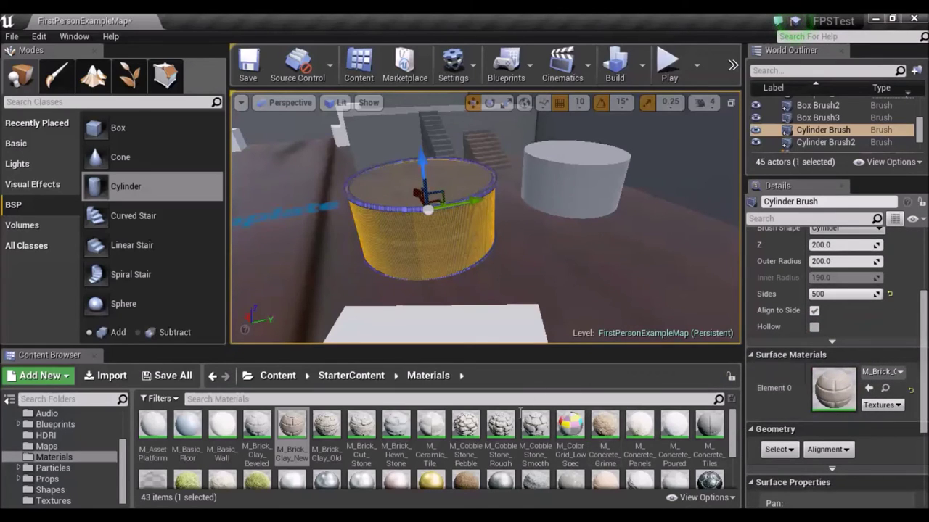
pyautogui.click(466, 432)
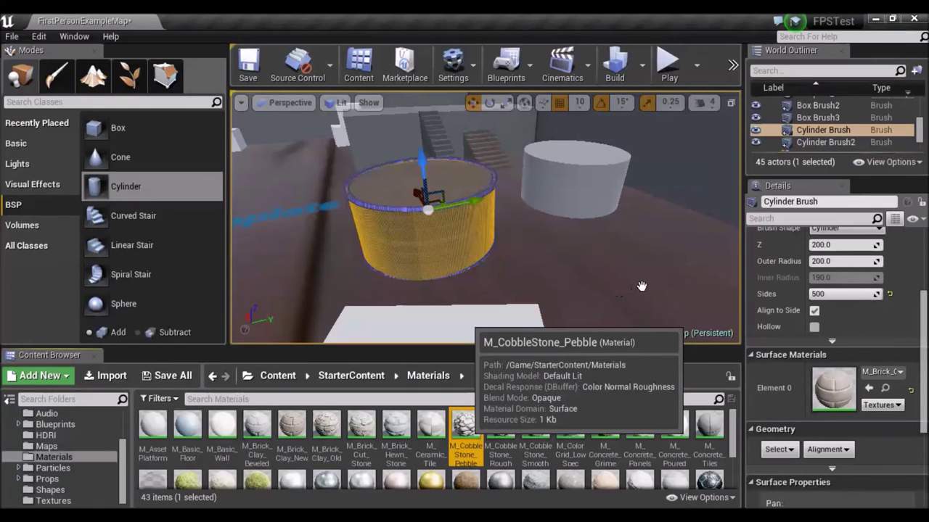
pyautogui.moveTo(626, 331); pyautogui.dragTo(451, 256)
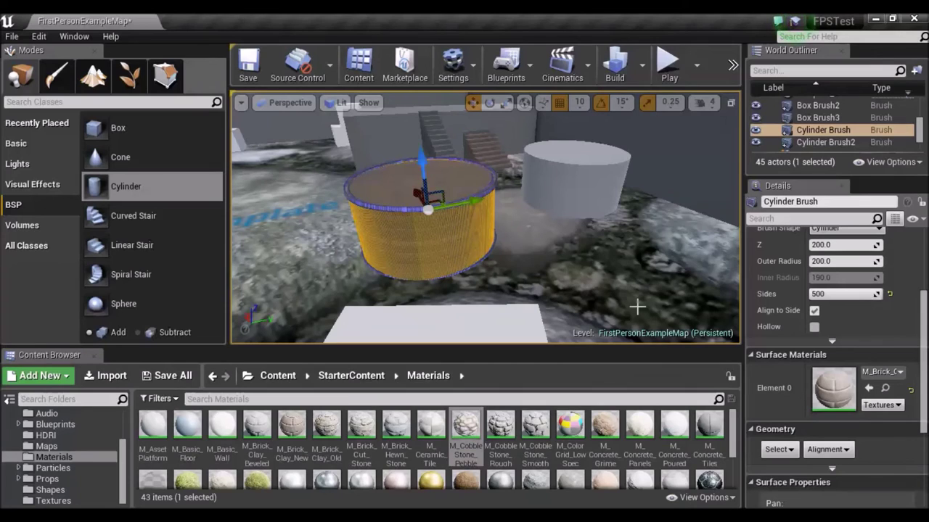
pyautogui.moveTo(637, 306); pyautogui.dragTo(508, 341, button='right')
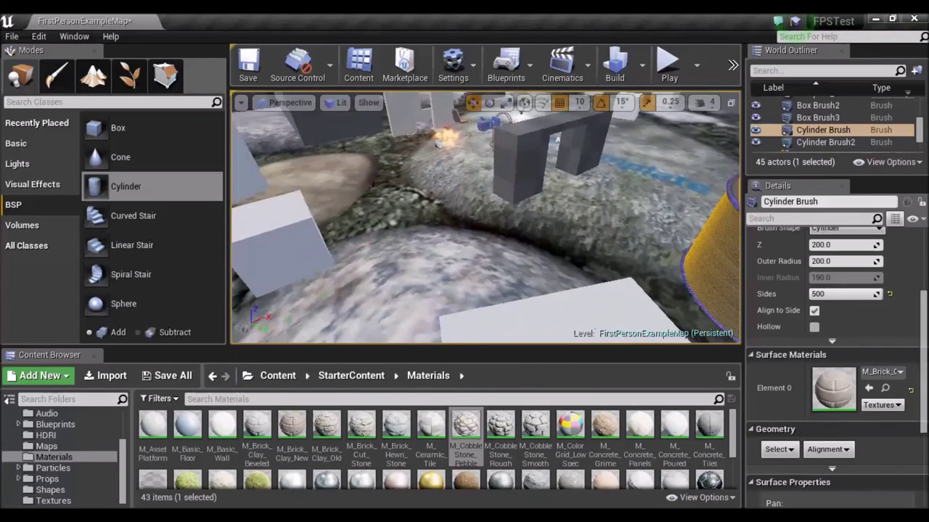
pyautogui.moveTo(508, 341)
pyautogui.mouseDown(button='right')
pyautogui.moveTo(550, 120)
pyautogui.moveTo(508, 218)
pyautogui.moveTo(464, 217)
pyautogui.mouseUp(button='right')
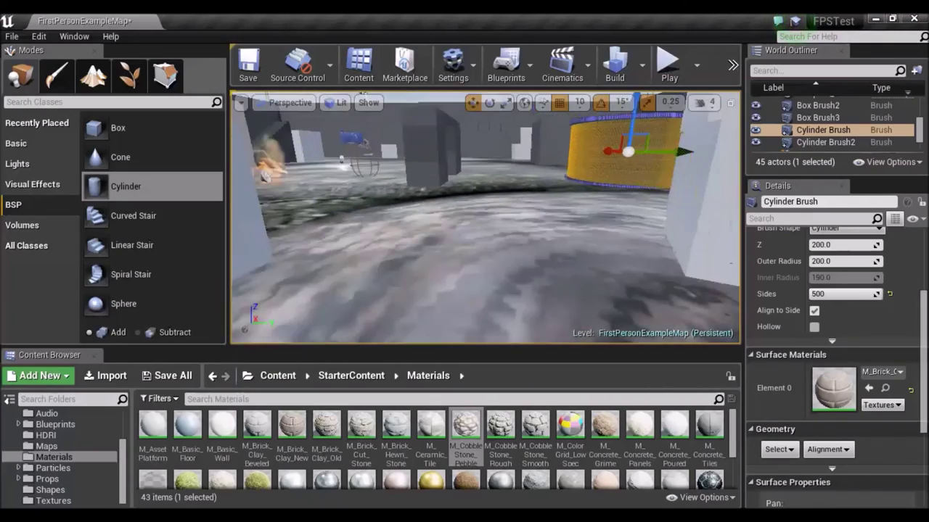
pyautogui.moveTo(464, 218)
pyautogui.mouseDown(button='right')
pyautogui.moveTo(508, 217)
pyautogui.moveTo(635, 254)
pyautogui.mouseUp(button='right')
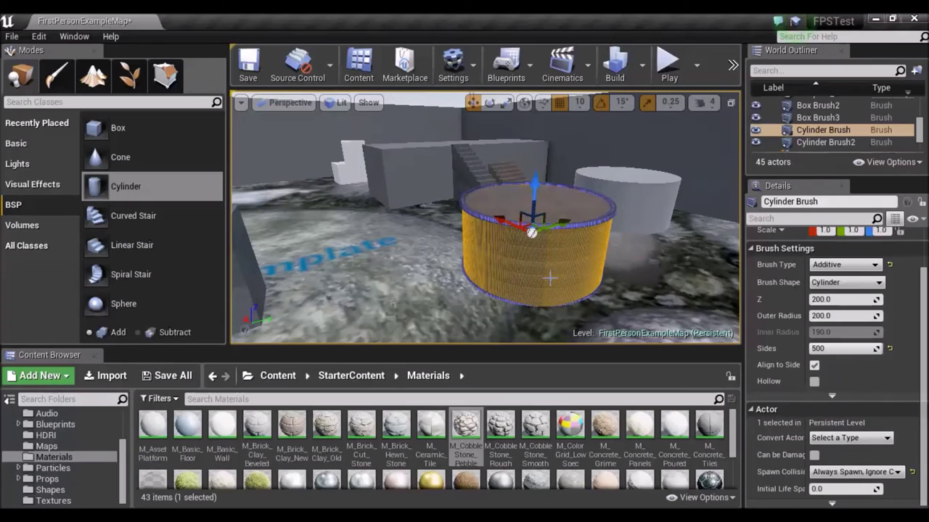
# Select Cylinder Brush in the World Outliner and enlarge the Outliner to list more actors
pyautogui.click(831, 133)
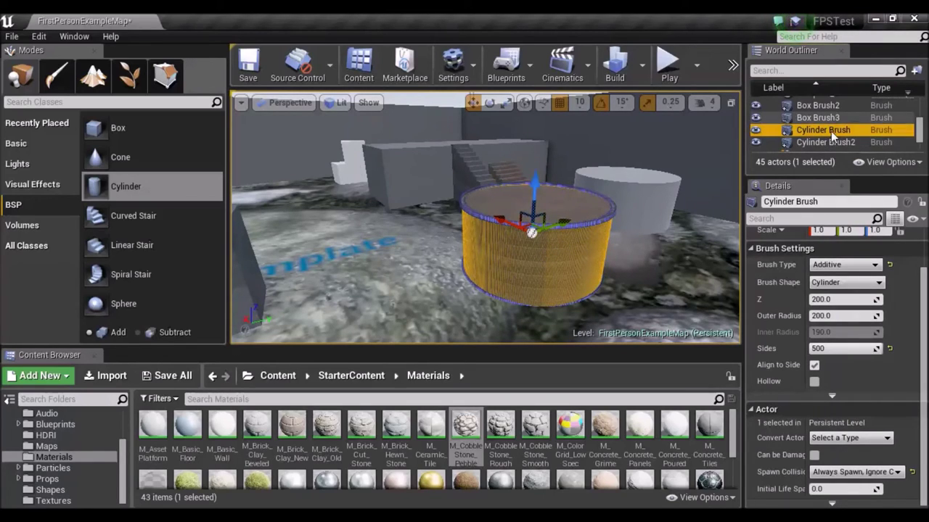
pyautogui.moveTo(827, 177); pyautogui.dragTo(769, 344)
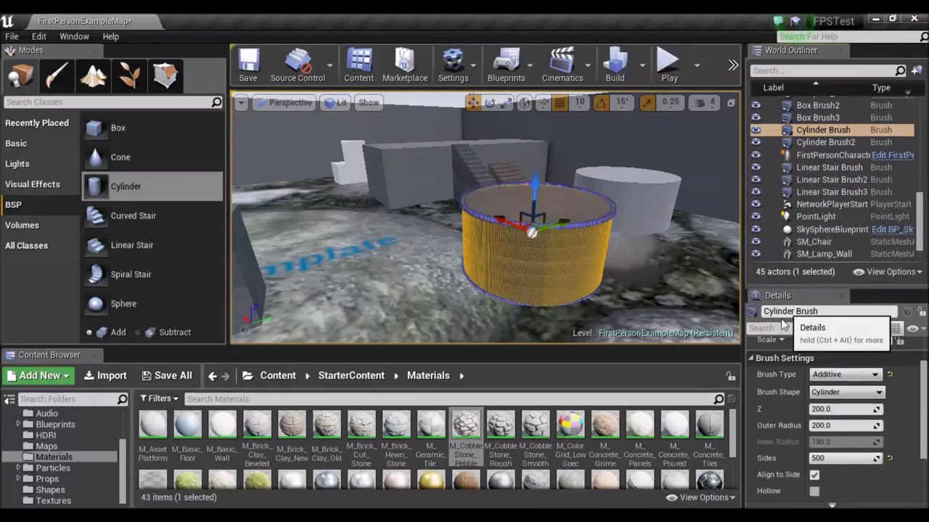
pyautogui.scroll(3, 805, 227)
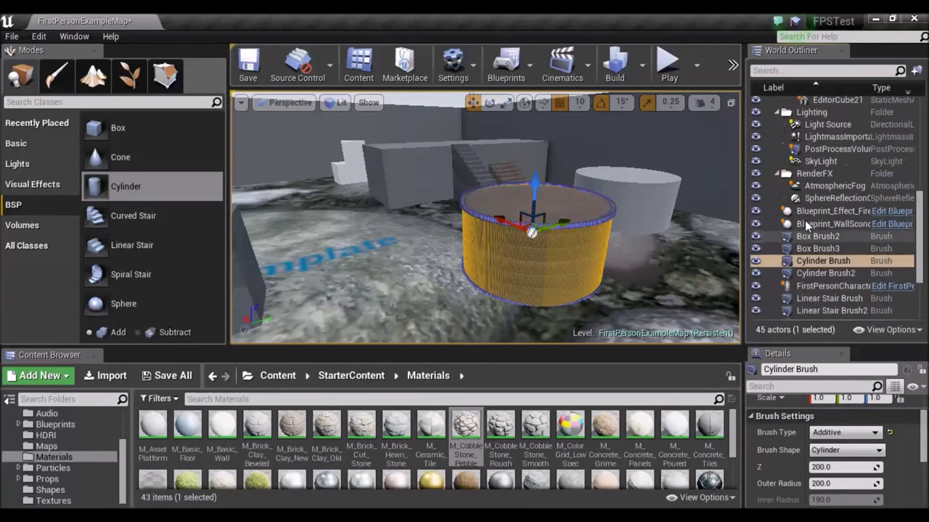
pyautogui.scroll(2, 805, 227)
pyautogui.scroll(-3, 806, 226)
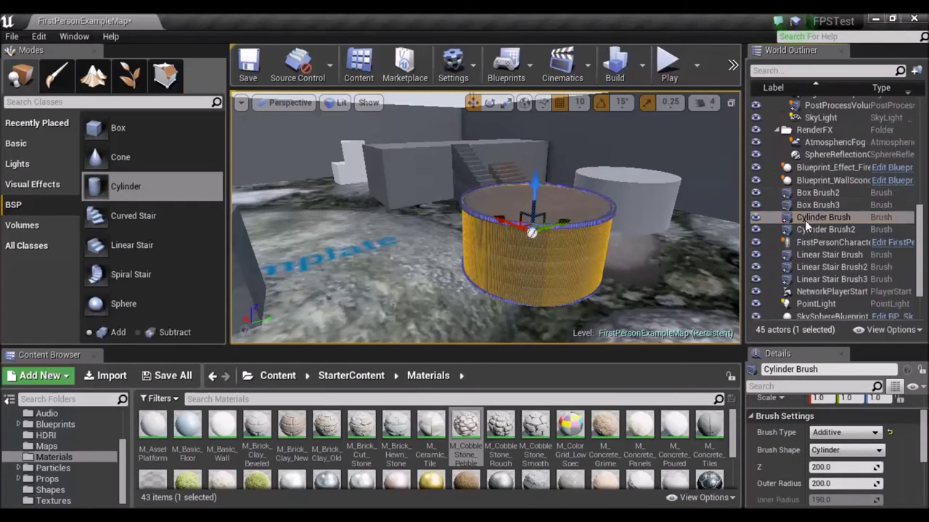
pyautogui.scroll(-2, 806, 226)
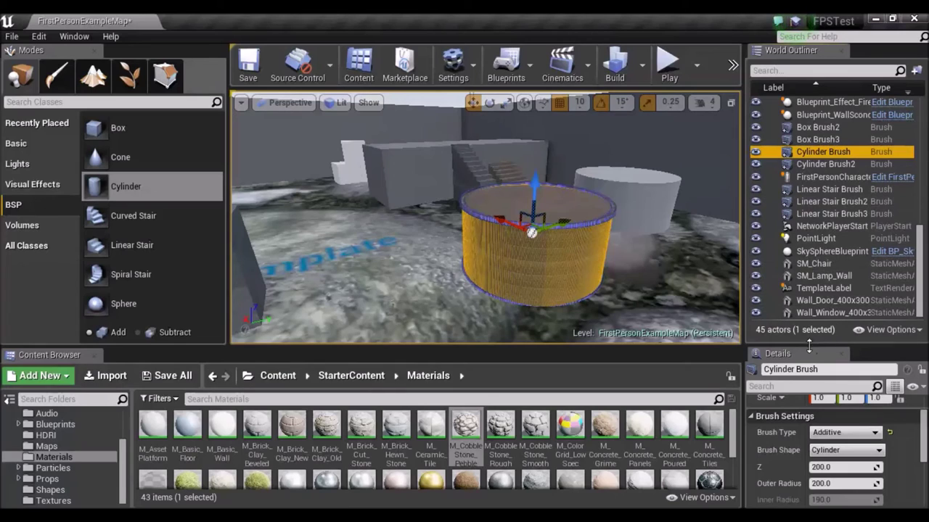
# Shrink the World Outliner so Details shows more brush settings, and face away from the cylinder
pyautogui.moveTo(809, 346); pyautogui.dragTo(823, 231)
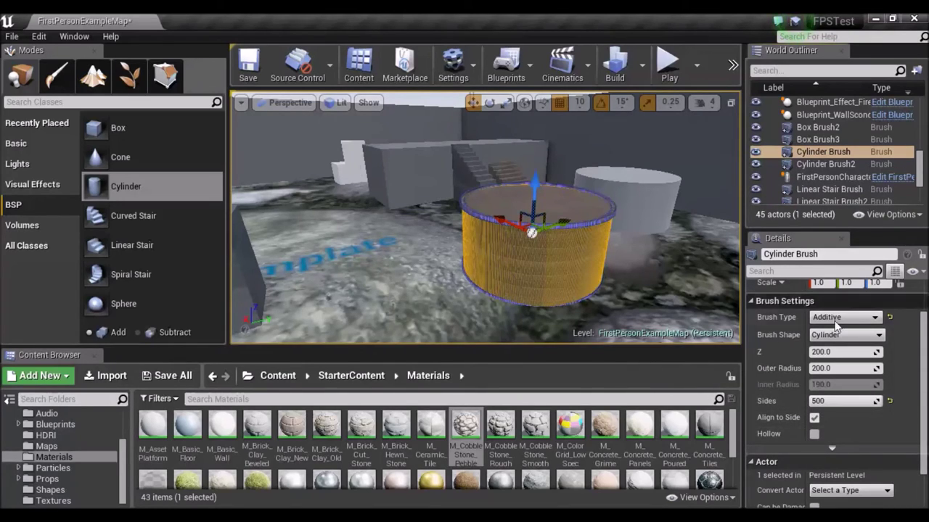
pyautogui.scroll(-2, 836, 327)
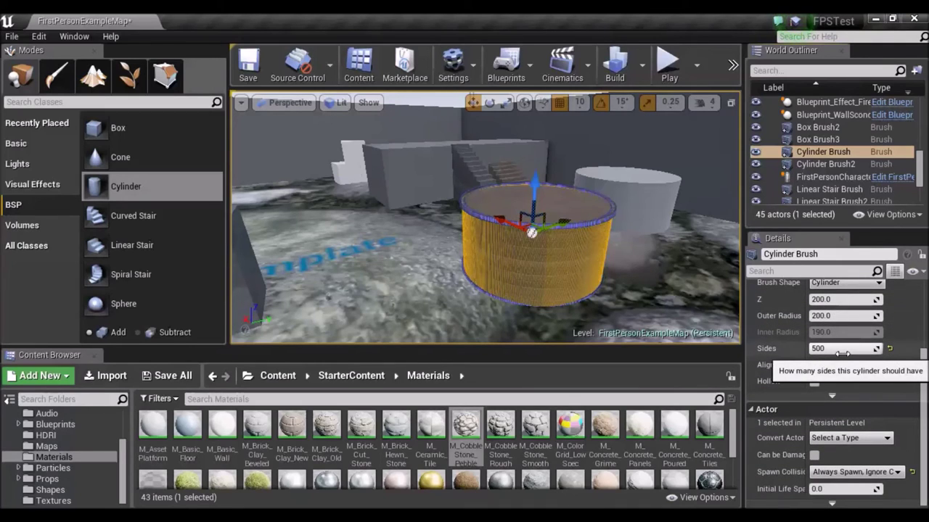
pyautogui.scroll(5, 832, 314)
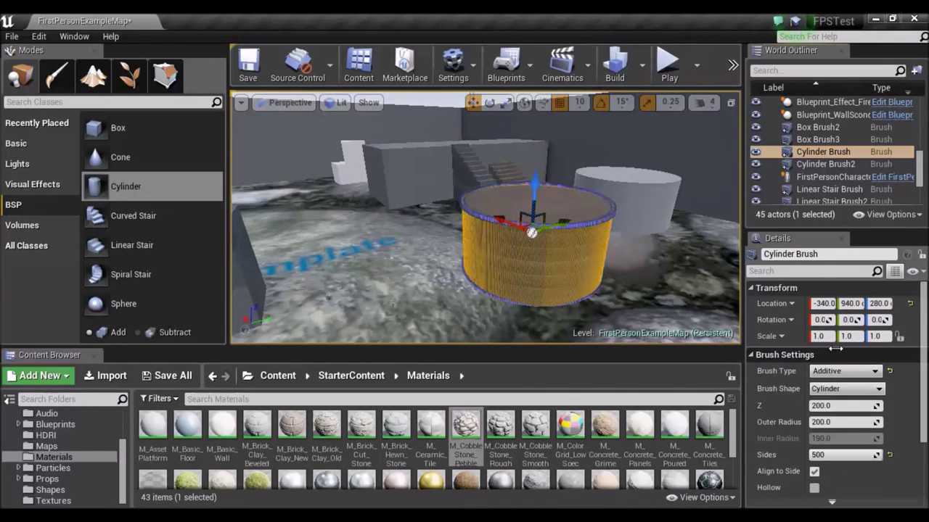
pyautogui.moveTo(806, 229); pyautogui.dragTo(806, 131)
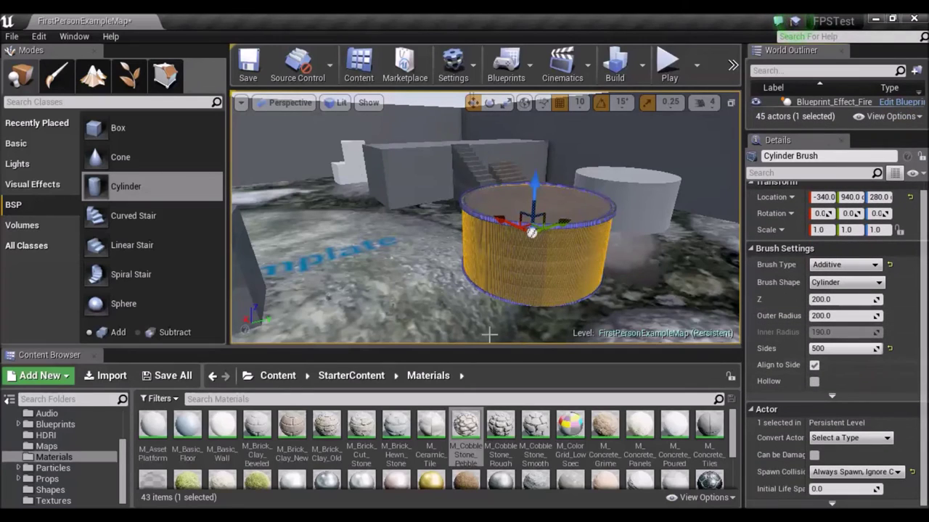
pyautogui.moveTo(426, 322); pyautogui.dragTo(348, 319, button='right')
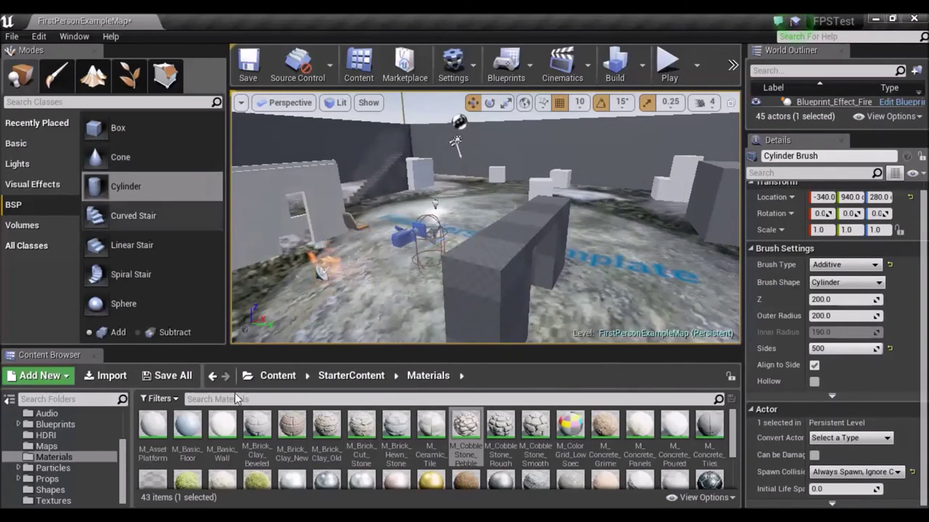
# Add a 200×200×200 Box brush to the level, bringing the count to 46 actors
pyautogui.press('Escape')
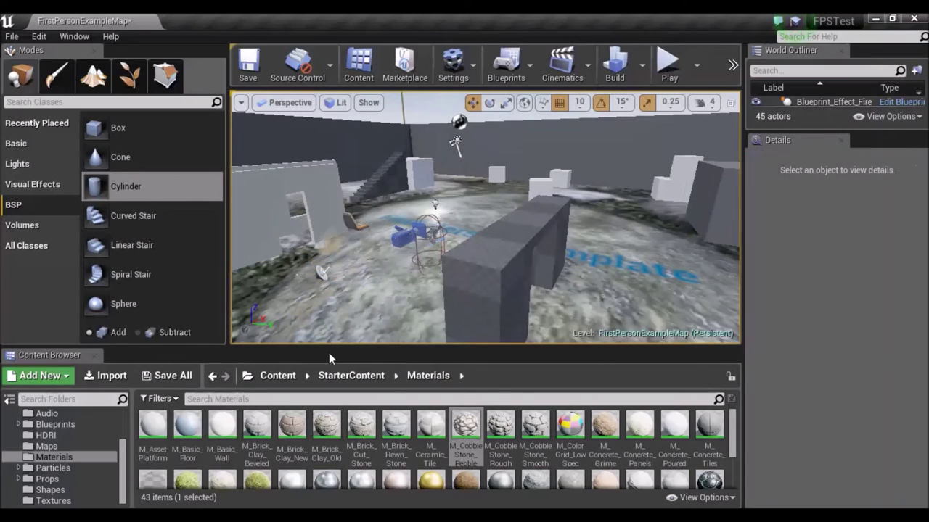
pyautogui.click(54, 424)
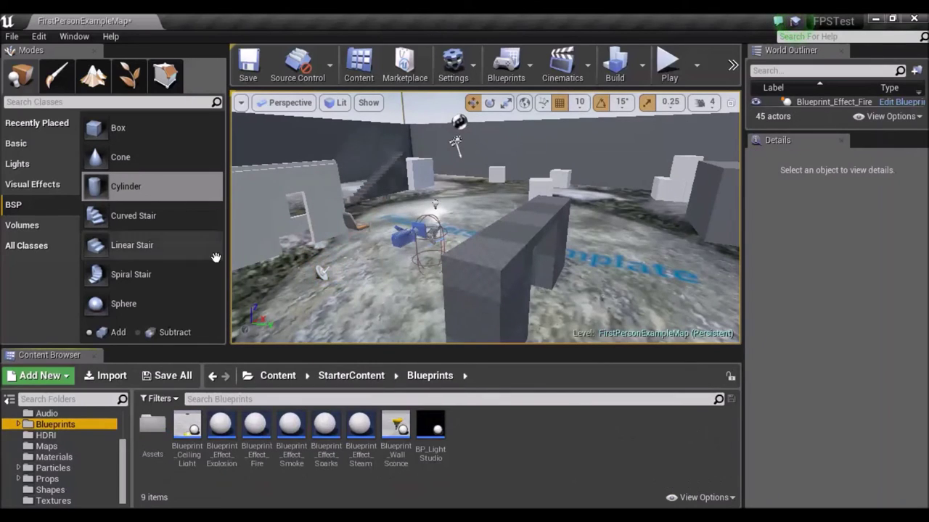
pyautogui.moveTo(121, 136); pyautogui.dragTo(388, 281)
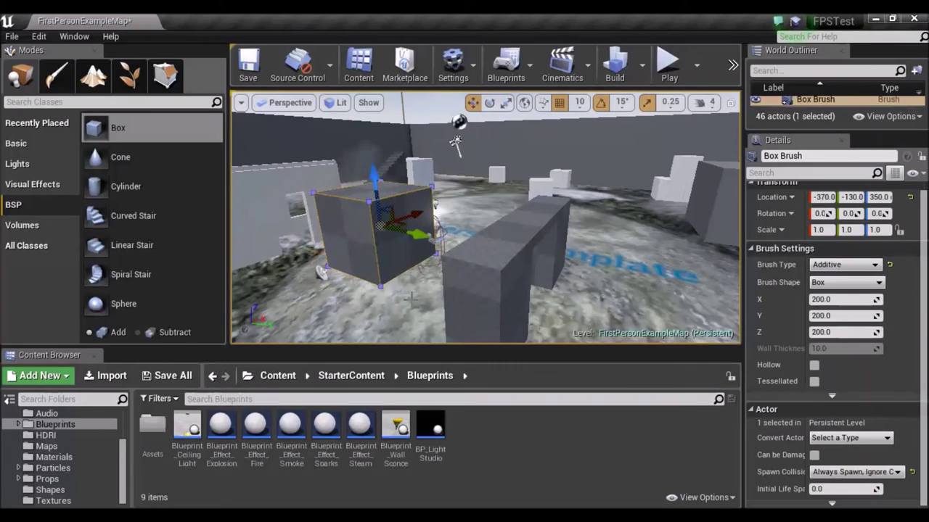
pyautogui.moveTo(456, 141)
pyautogui.mouseDown()
pyautogui.moveTo(476, 120)
pyautogui.moveTo(736, 108)
pyautogui.mouseUp()
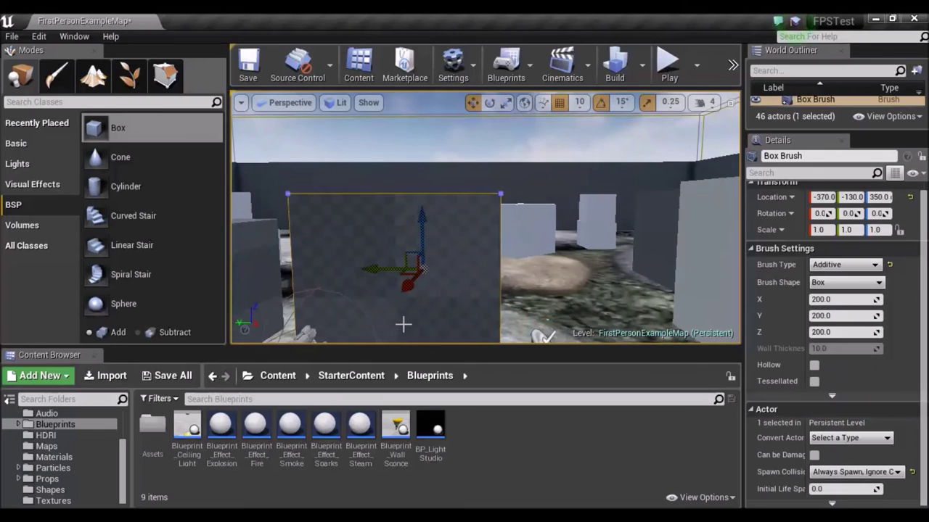
# Apply M_Brick_Clay_New to several faces of the new box brush
pyautogui.click(53, 457)
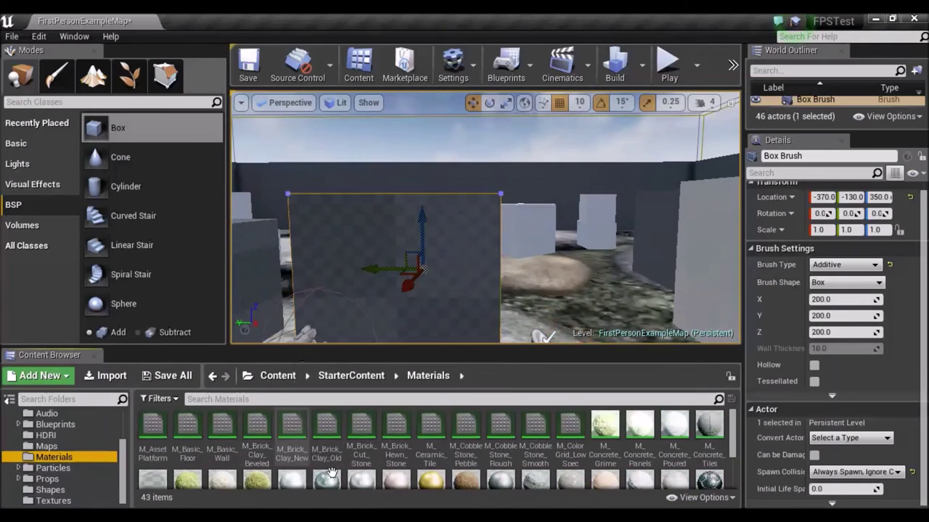
pyautogui.moveTo(292, 429); pyautogui.dragTo(442, 317)
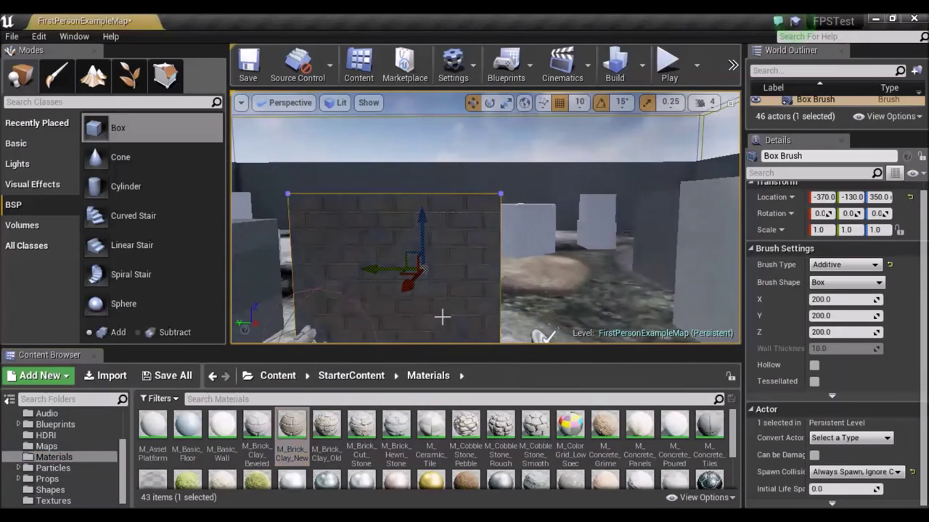
pyautogui.moveTo(442, 317); pyautogui.dragTo(537, 326, button='right')
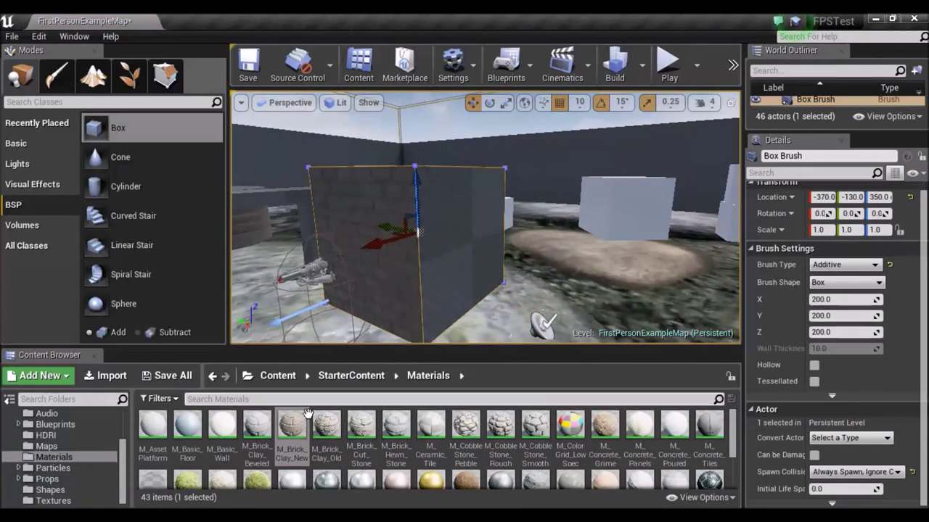
pyautogui.moveTo(307, 413); pyautogui.dragTo(464, 261)
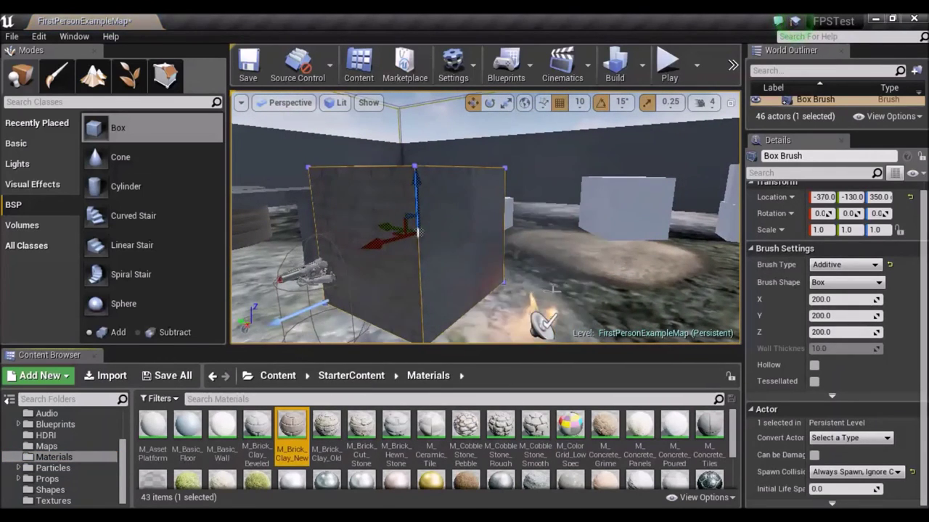
pyautogui.moveTo(553, 289); pyautogui.dragTo(592, 302)
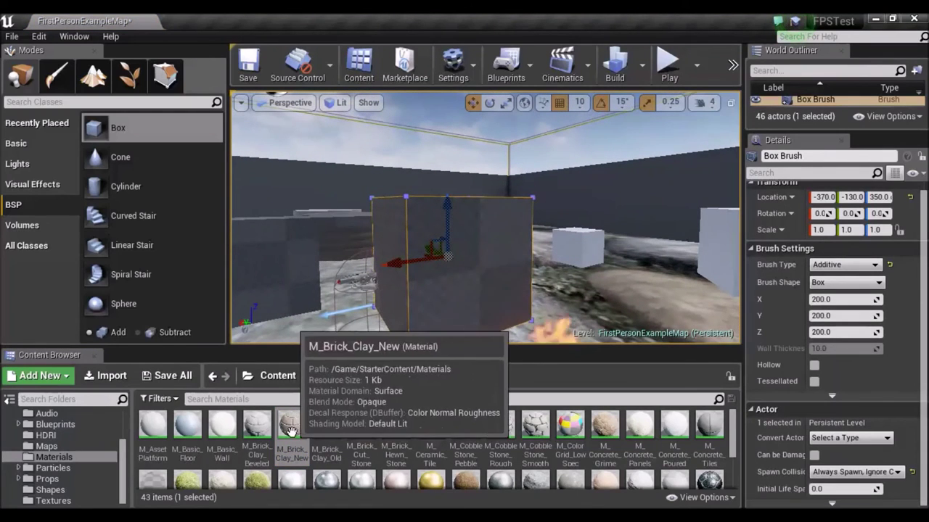
pyautogui.moveTo(297, 426); pyautogui.dragTo(481, 264)
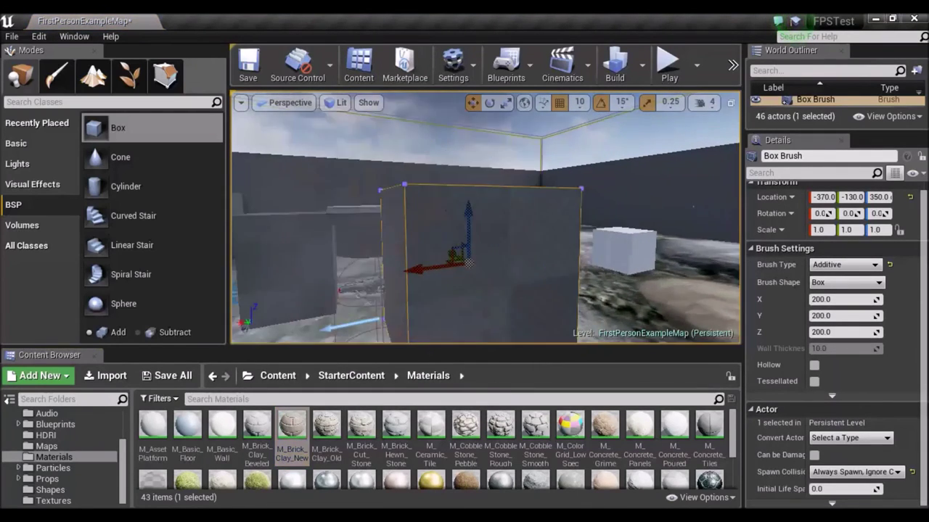
pyautogui.moveTo(581, 269); pyautogui.dragTo(383, 296, button='right')
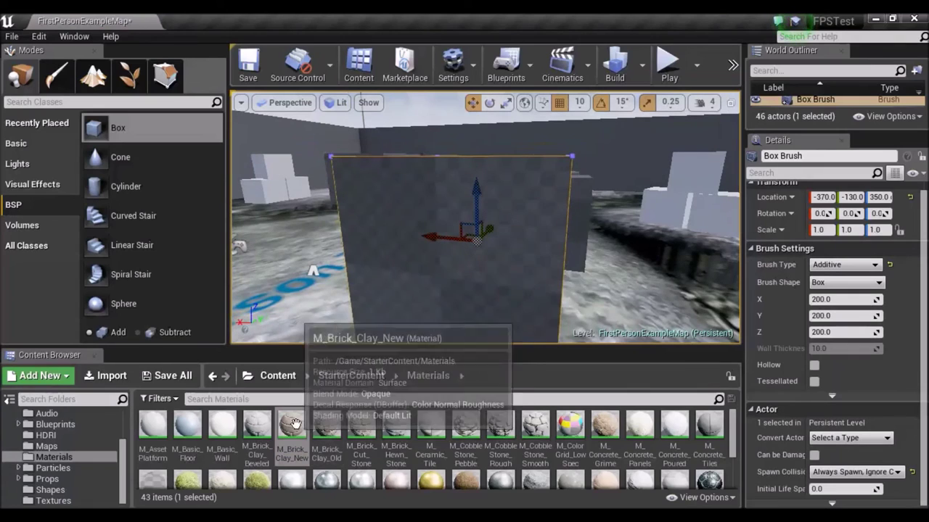
pyautogui.moveTo(318, 414); pyautogui.dragTo(559, 251)
pyautogui.moveTo(319, 217); pyautogui.dragTo(263, 117, button='right')
pyautogui.moveTo(530, 206); pyautogui.dragTo(530, 206, button='right')
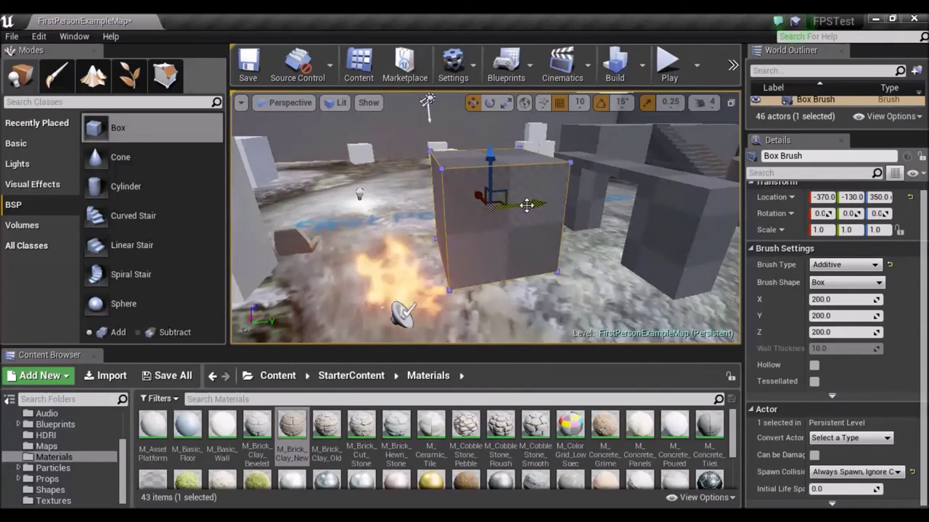
# Move the box brush to Y -370 and X 130, framing it each time
pyautogui.moveTo(531, 207); pyautogui.dragTo(378, 223)
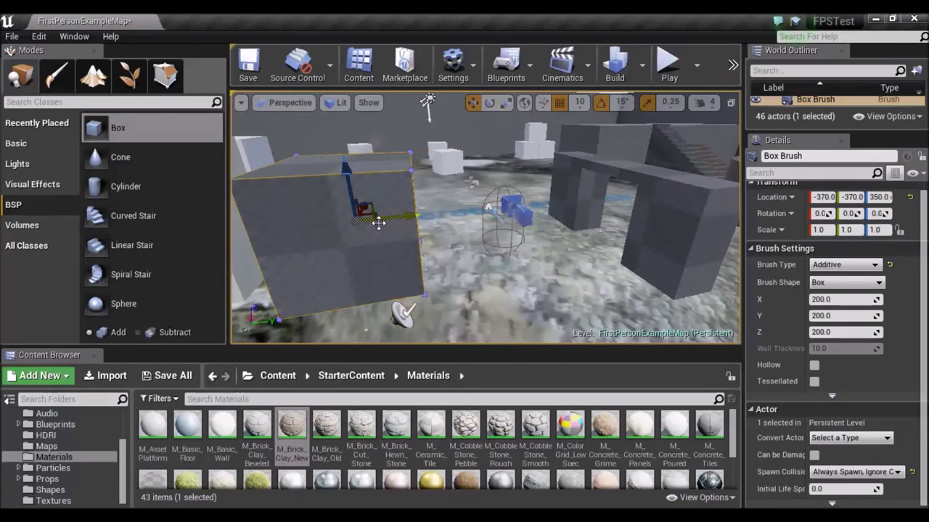
pyautogui.press('f')
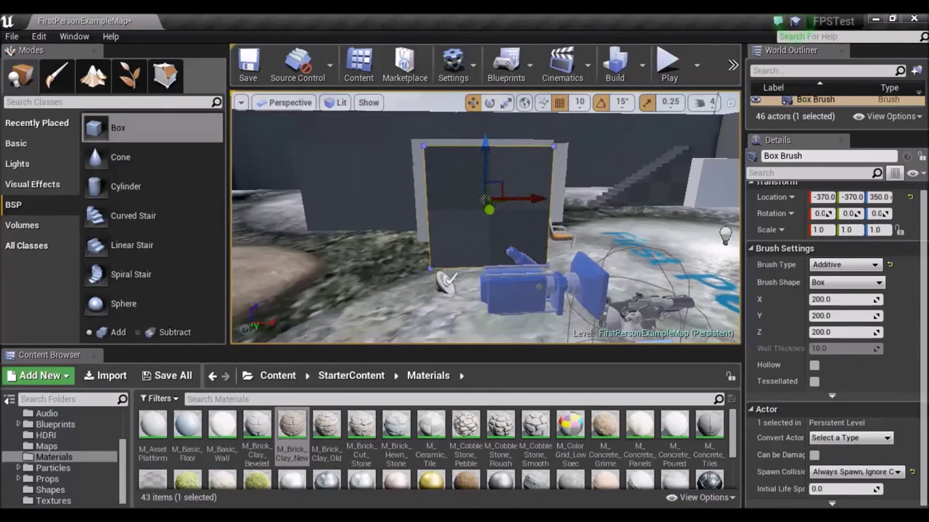
pyautogui.moveTo(520, 200); pyautogui.dragTo(718, 197)
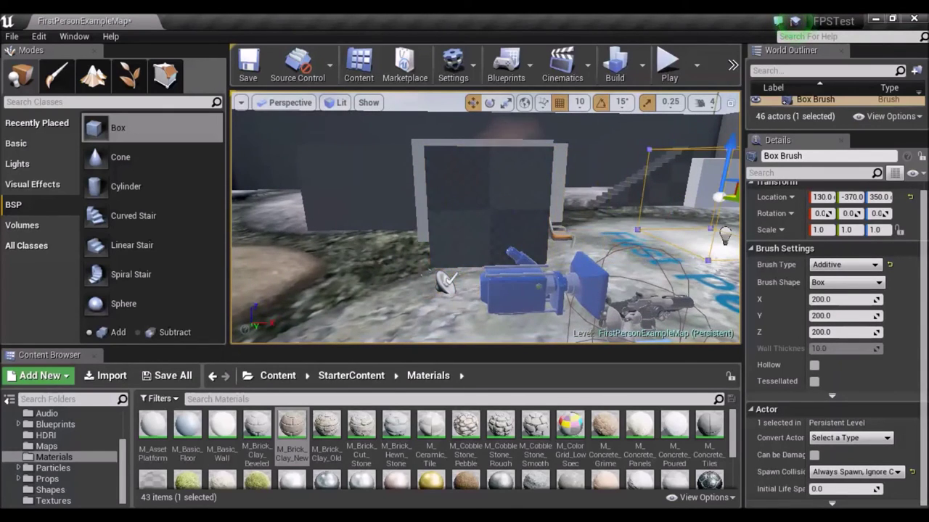
pyautogui.press('f')
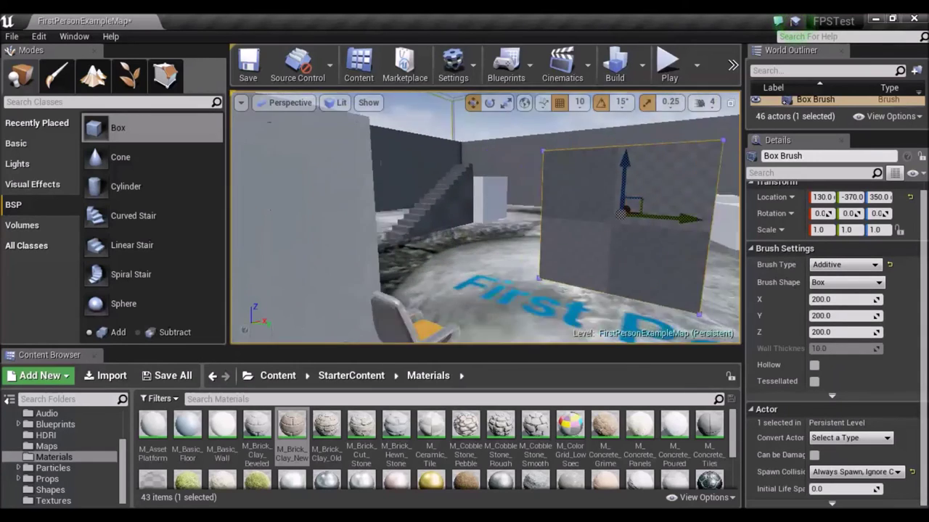
# Apply M_Brick_Clay_New to the box's remaining faces, including the front
pyautogui.keyDown('alt'); pyautogui.moveTo(485, 218); pyautogui.dragTo(406, 218); pyautogui.keyUp('alt')
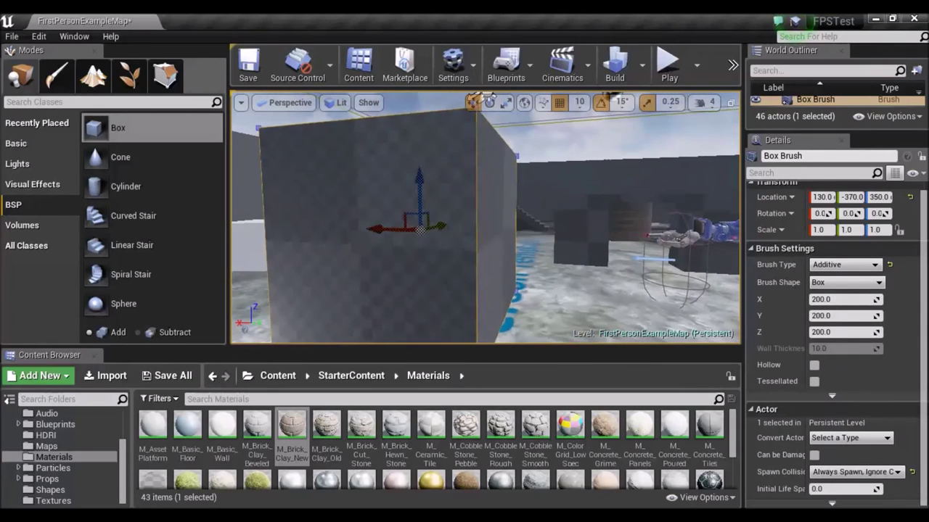
pyautogui.moveTo(292, 427)
pyautogui.mouseDown()
pyautogui.moveTo(544, 192)
pyautogui.moveTo(617, 192)
pyautogui.mouseUp()
pyautogui.moveTo(292, 427)
pyautogui.mouseDown()
pyautogui.moveTo(512, 198)
pyautogui.moveTo(653, 203)
pyautogui.mouseUp()
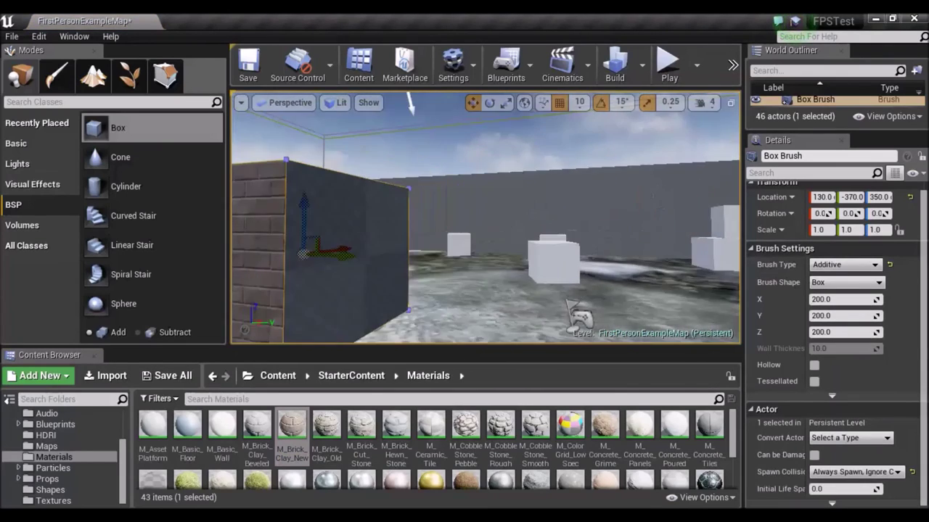
pyautogui.moveTo(292, 427); pyautogui.dragTo(434, 256)
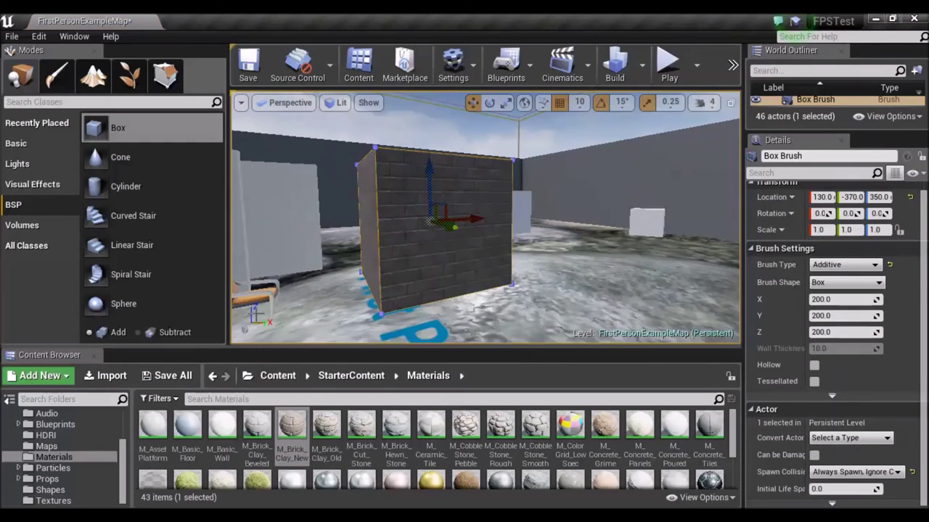
pyautogui.scroll(3, 122, 463)
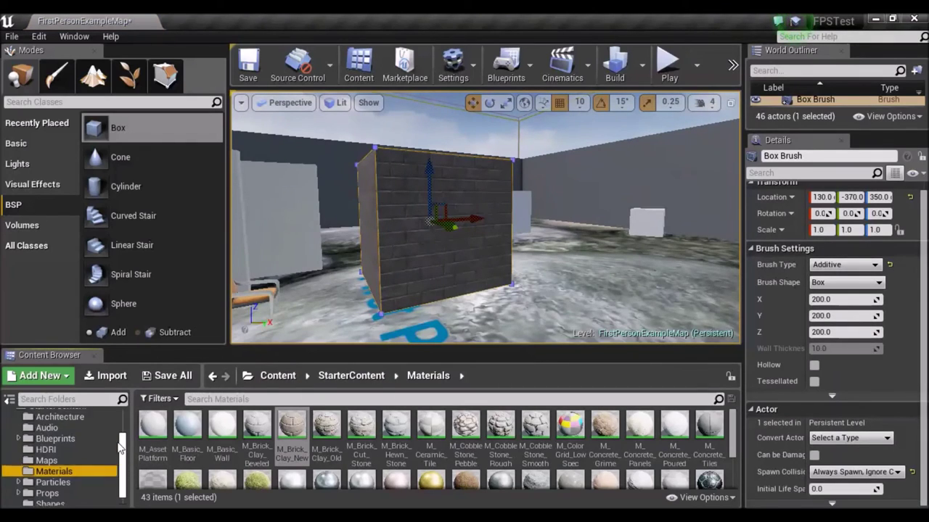
pyautogui.click(53, 430)
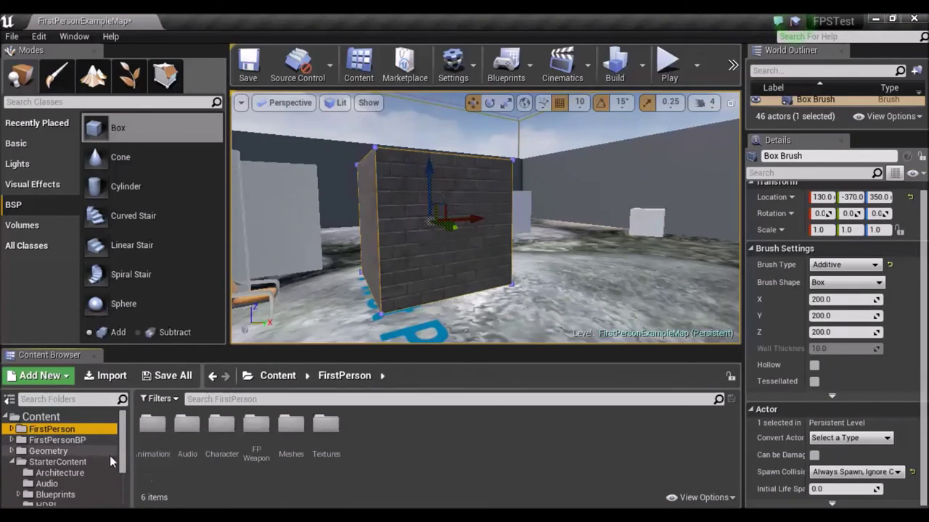
pyautogui.doubleClick(257, 439)
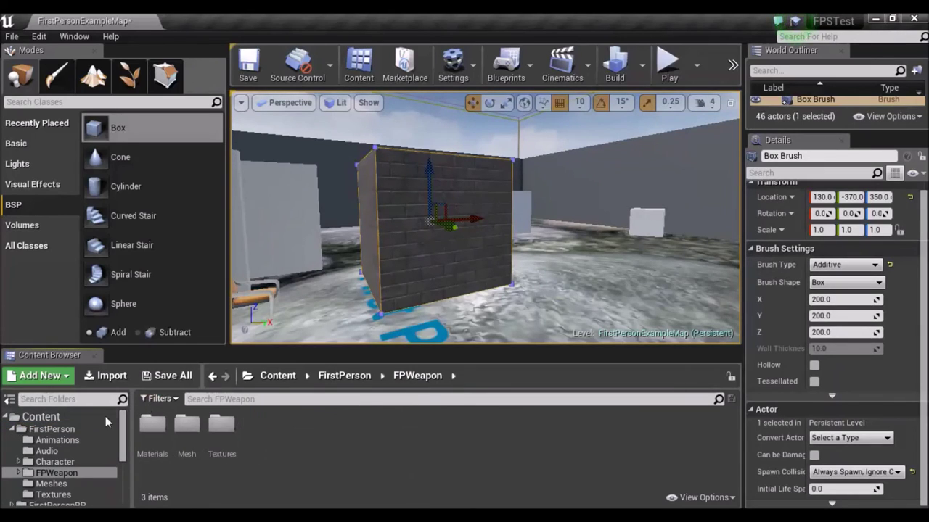
pyautogui.click(10, 399)
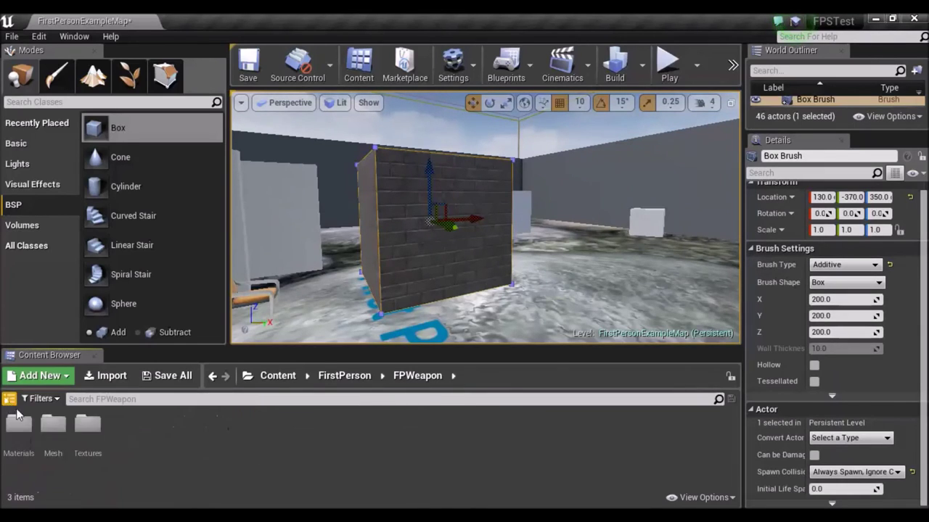
pyautogui.click(10, 400)
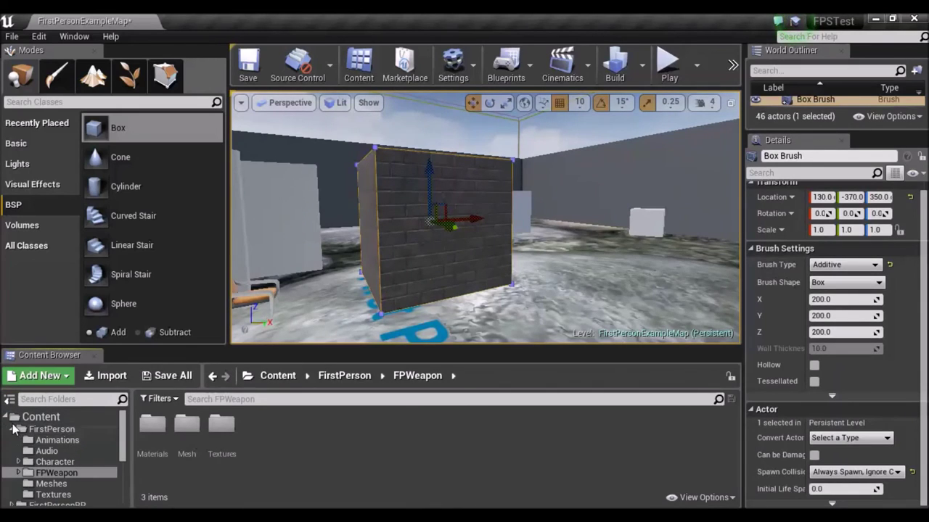
pyautogui.click(12, 431)
pyautogui.click(56, 441)
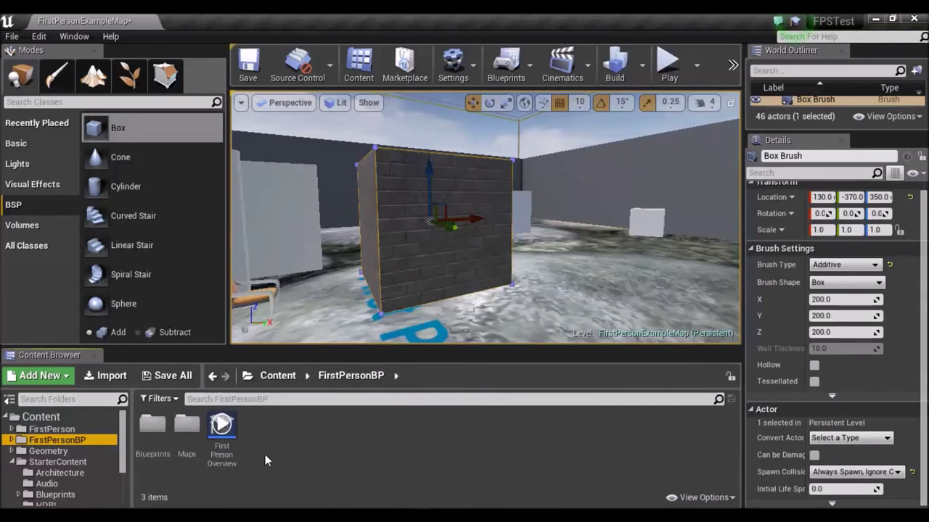
pyautogui.click(65, 452)
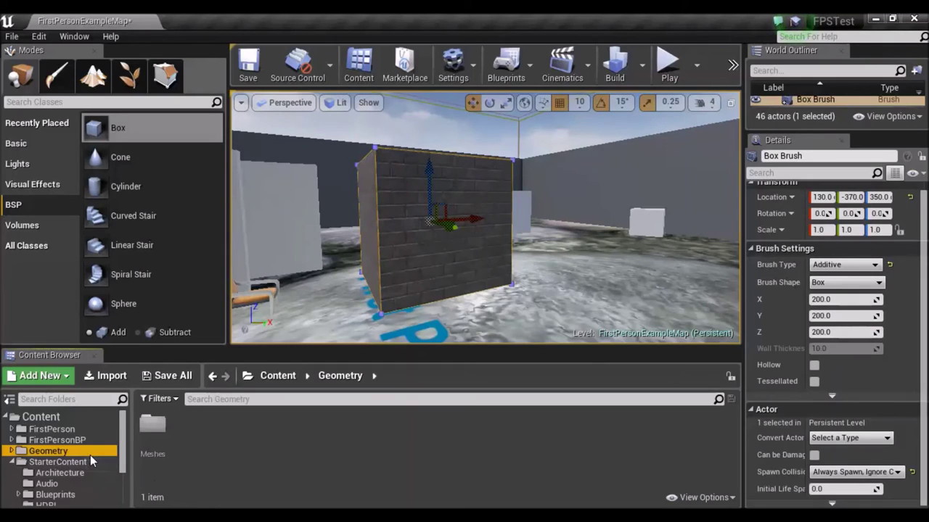
pyautogui.scroll(-3, 89, 460)
pyautogui.scroll(-1, 89, 459)
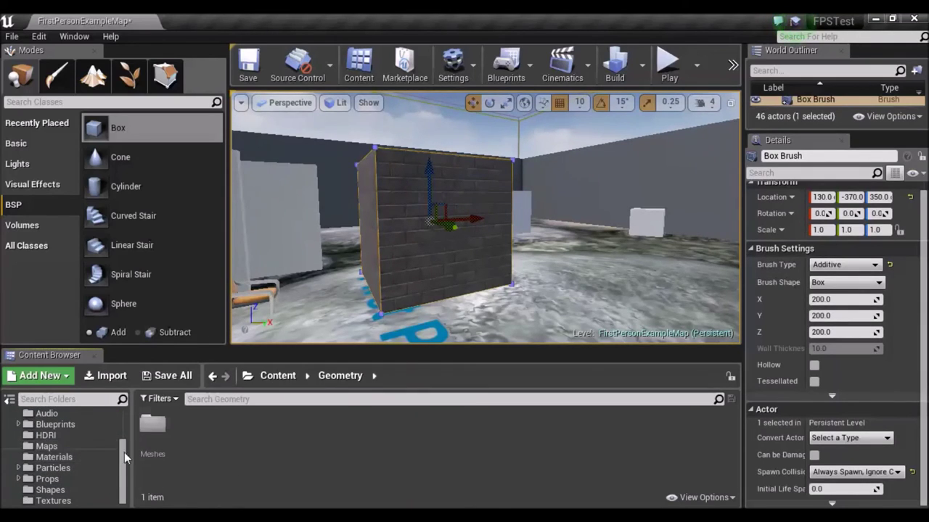
pyautogui.moveTo(124, 451); pyautogui.dragTo(127, 424)
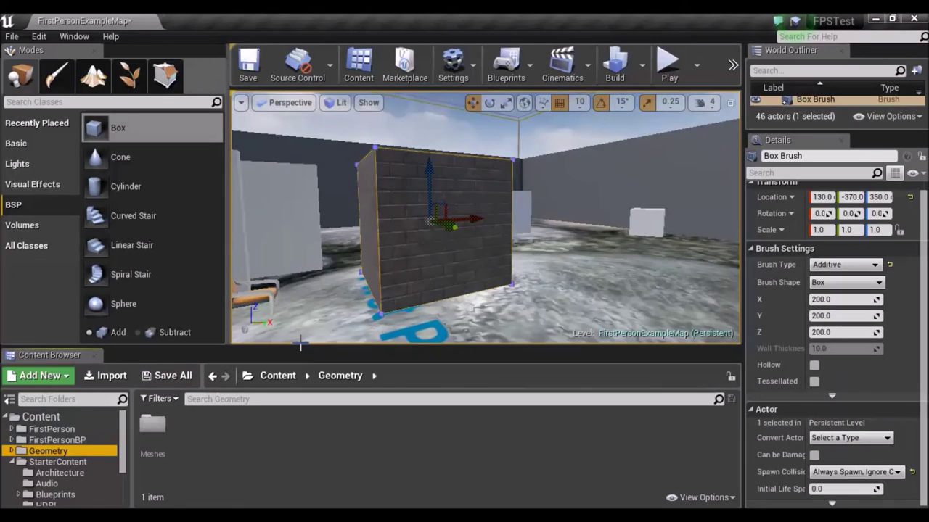
pyautogui.moveTo(534, 308)
pyautogui.mouseDown()
pyautogui.moveTo(668, 282)
pyautogui.moveTo(639, 282)
pyautogui.moveTo(624, 312)
pyautogui.mouseUp()
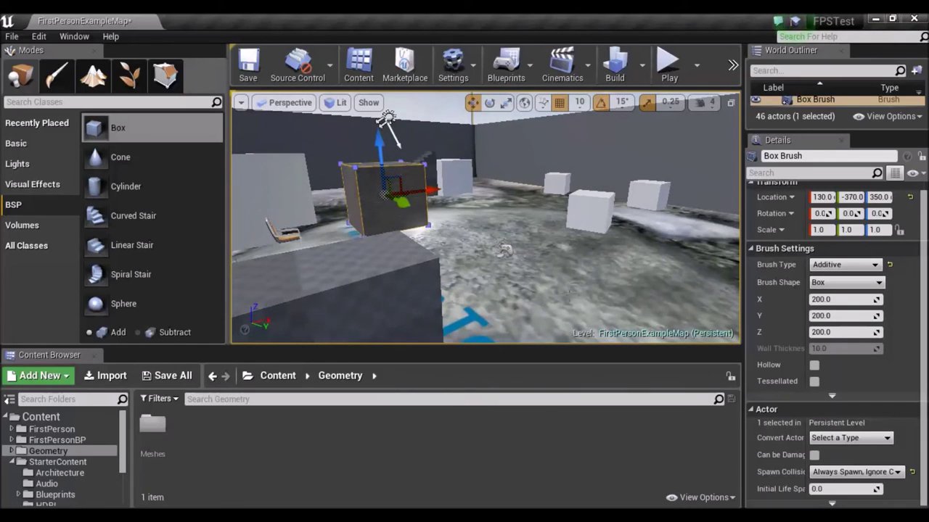
pyautogui.scroll(-3, 65, 471)
pyautogui.click(51, 458)
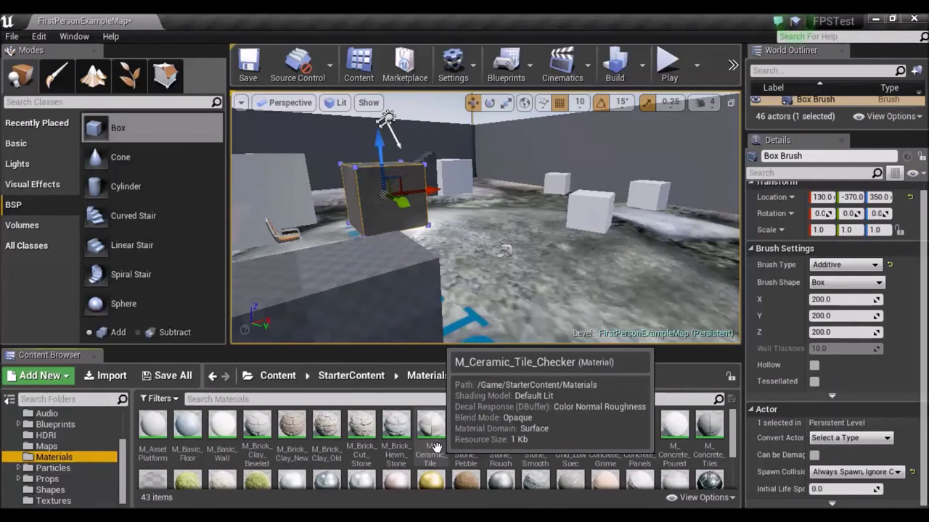
pyautogui.scroll(-1, 386, 435)
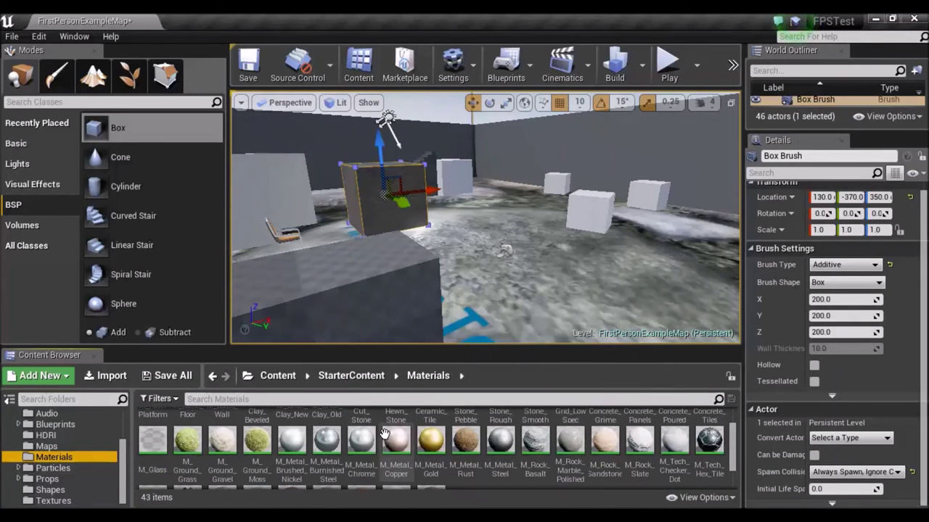
# Lower the brick box brush to location 130, -370, 280.22
pyautogui.moveTo(250, 243)
pyautogui.mouseDown(button='right')
pyautogui.moveTo(250, 225)
pyautogui.moveTo(249, 247)
pyautogui.moveTo(232, 218)
pyautogui.moveTo(239, 225)
pyautogui.mouseUp(button='right')
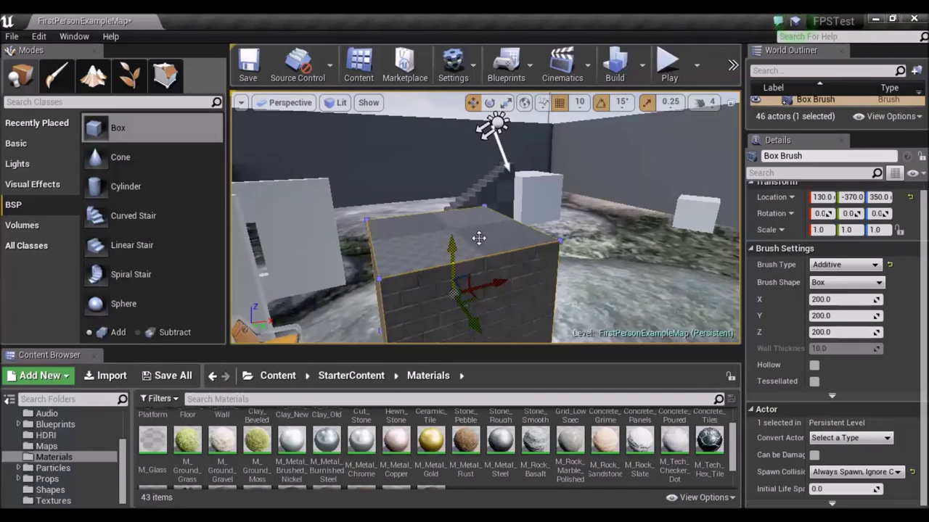
pyautogui.moveTo(239, 225)
pyautogui.mouseDown(button='right')
pyautogui.moveTo(218, 221)
pyautogui.moveTo(239, 225)
pyautogui.mouseUp(button='right')
pyautogui.moveTo(616, 244); pyautogui.dragTo(615, 244, button='right')
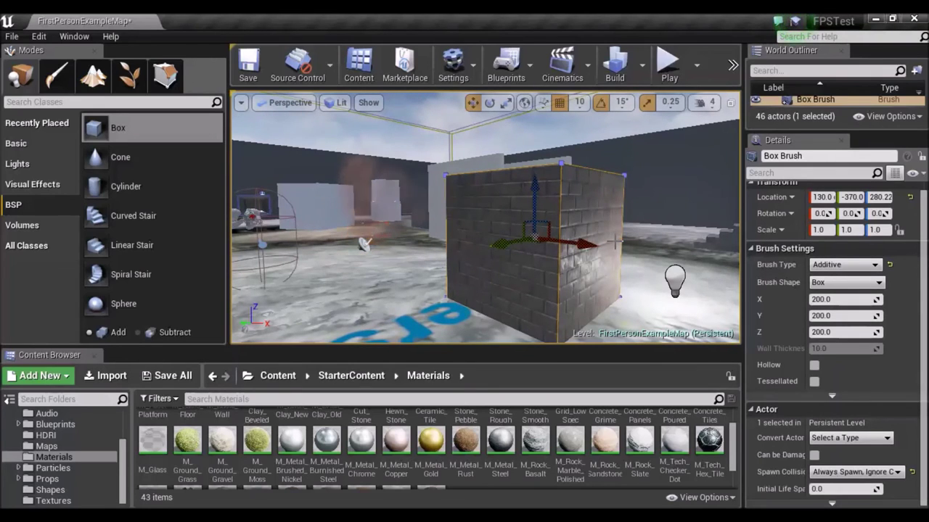
pyautogui.moveTo(615, 244)
pyautogui.mouseDown(button='right')
pyautogui.moveTo(580, 244)
pyautogui.moveTo(631, 244)
pyautogui.mouseUp(button='right')
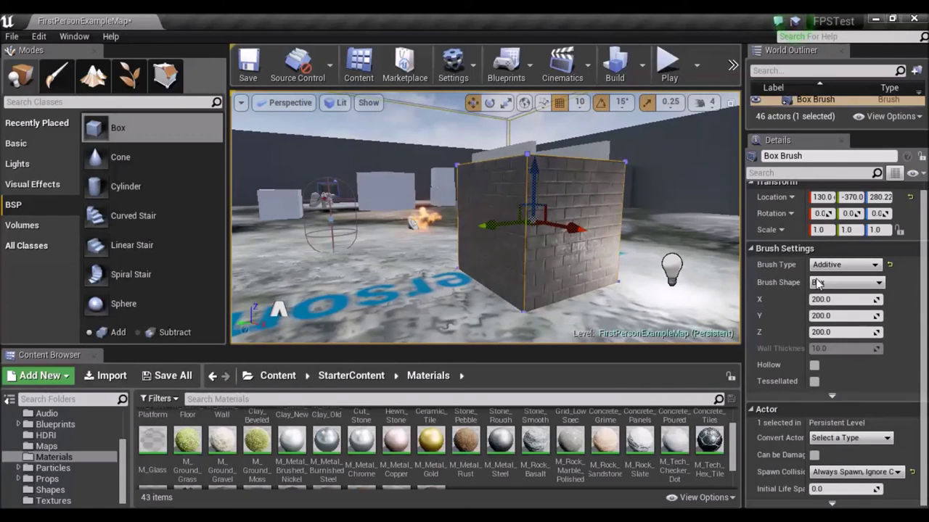
# Resize the brick box brush to 500 × 50 × 300 to form a tall wall
pyautogui.click(842, 299)
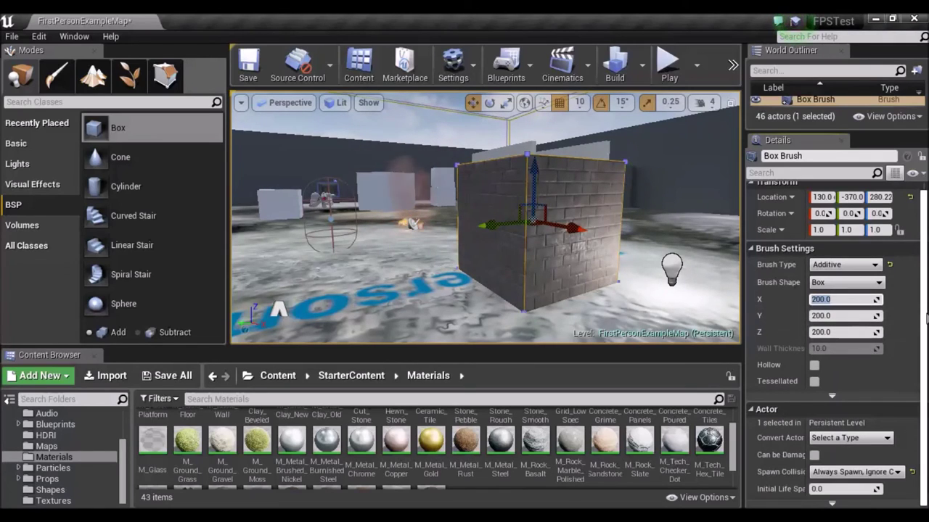
pyautogui.write('500')
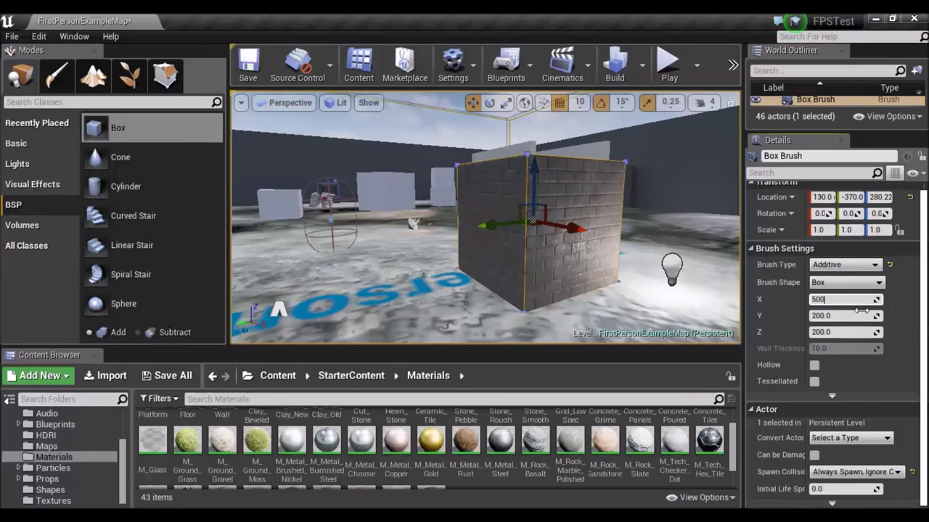
pyautogui.press('Tab')
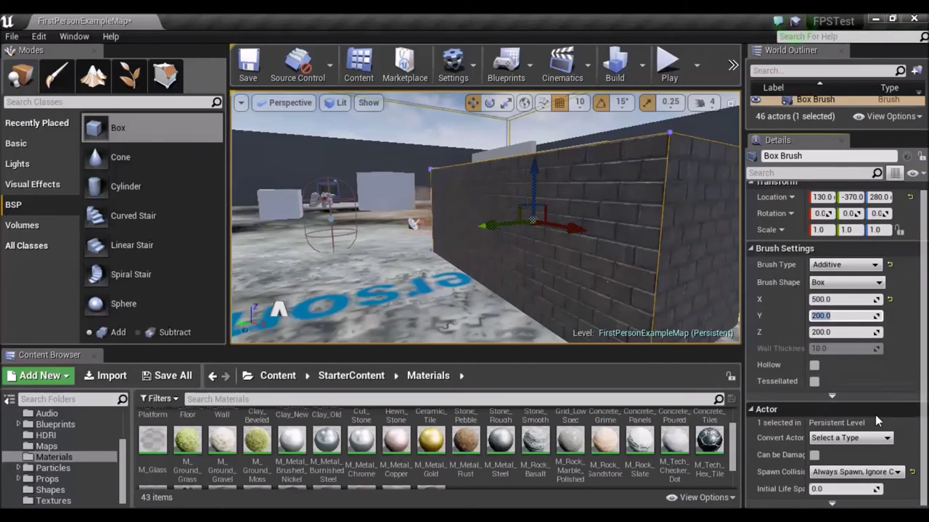
pyautogui.write('50')
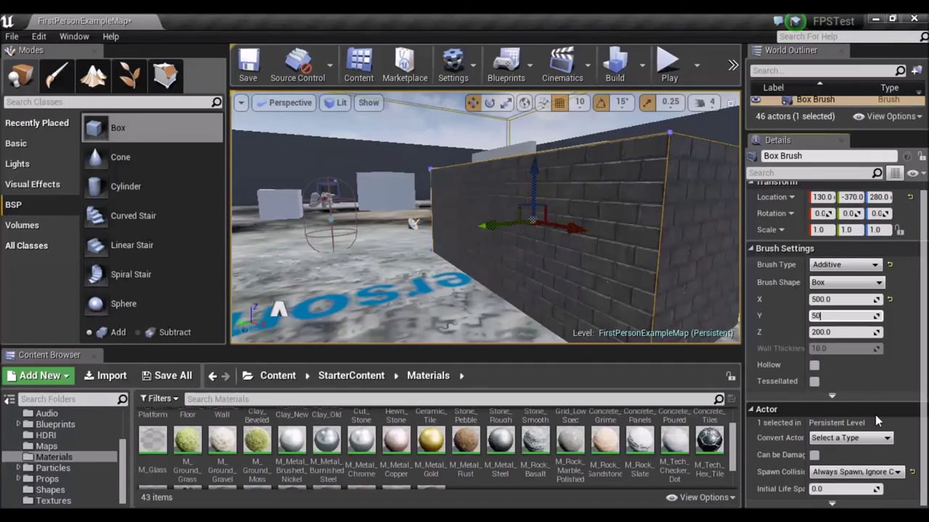
pyautogui.press('Return')
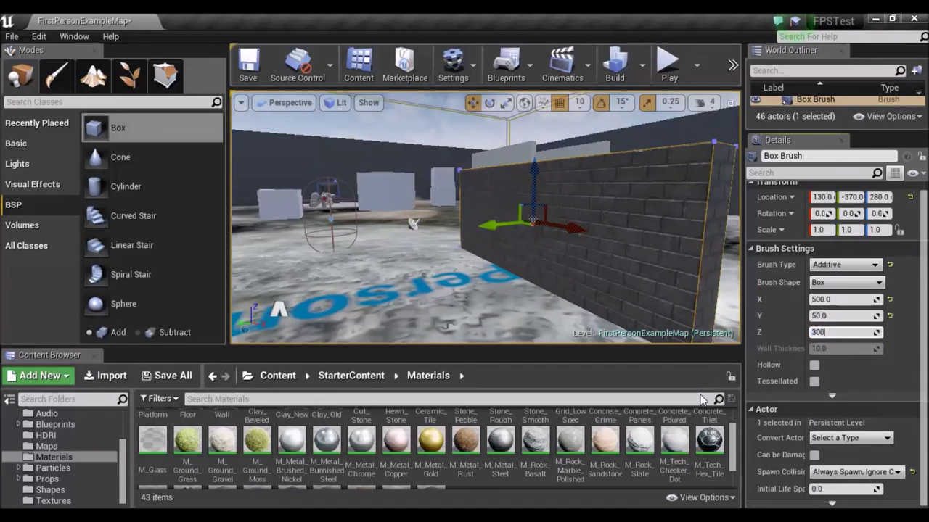
pyautogui.press('Return')
pyautogui.moveTo(508, 233)
pyautogui.mouseDown(button='right')
pyautogui.moveTo(464, 232)
pyautogui.moveTo(473, 232)
pyautogui.mouseUp(button='right')
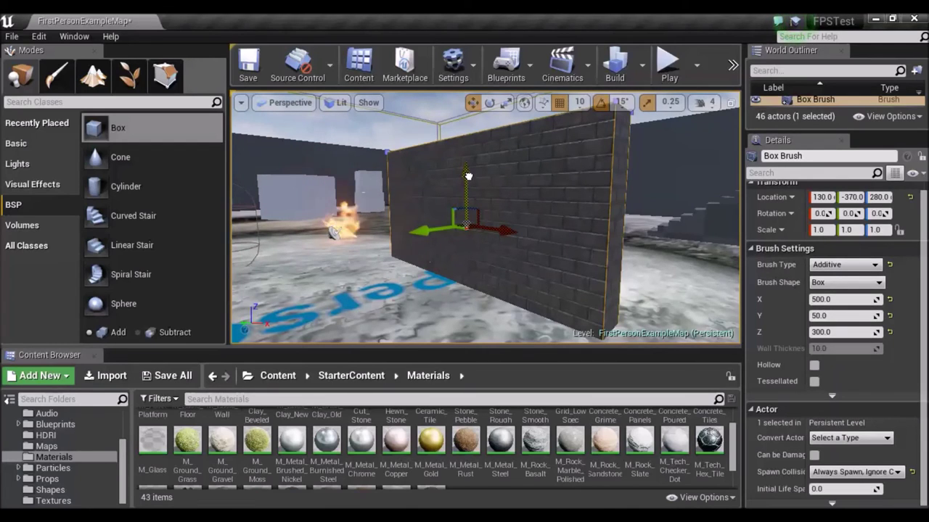
# Raise the brick wall brush to location 130, -370, 330.22, with rotation still 0
pyautogui.moveTo(468, 176); pyautogui.dragTo(473, 137)
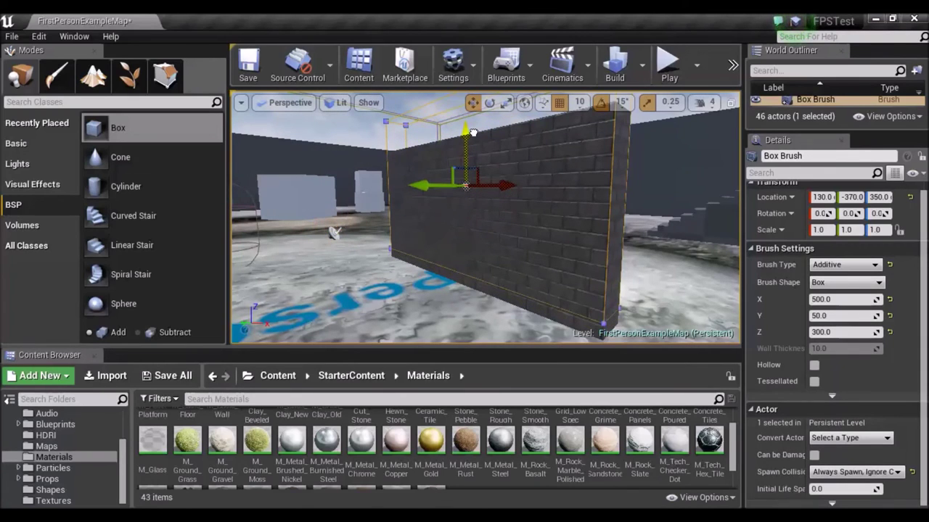
pyautogui.moveTo(491, 150)
pyautogui.mouseDown()
pyautogui.moveTo(268, 252)
pyautogui.moveTo(357, 198)
pyautogui.moveTo(351, 108)
pyautogui.mouseUp()
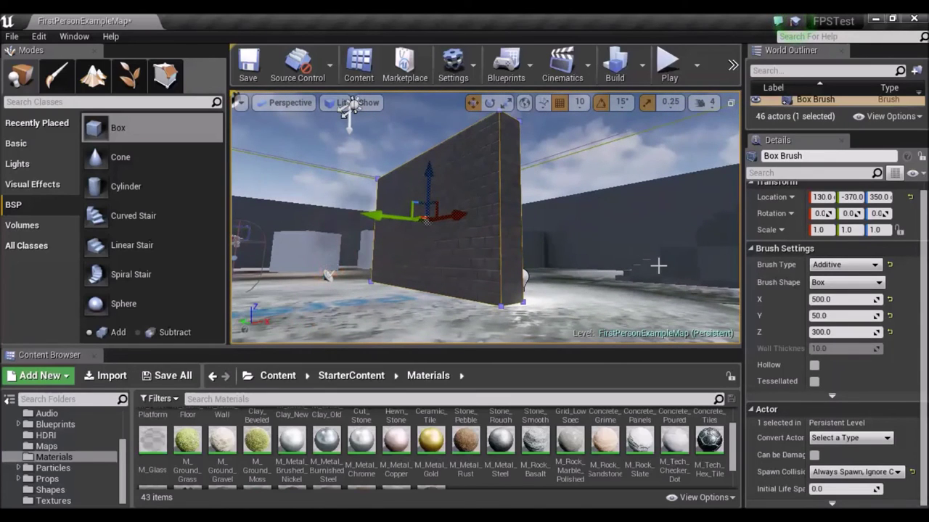
pyautogui.moveTo(351, 109); pyautogui.dragTo(409, 156)
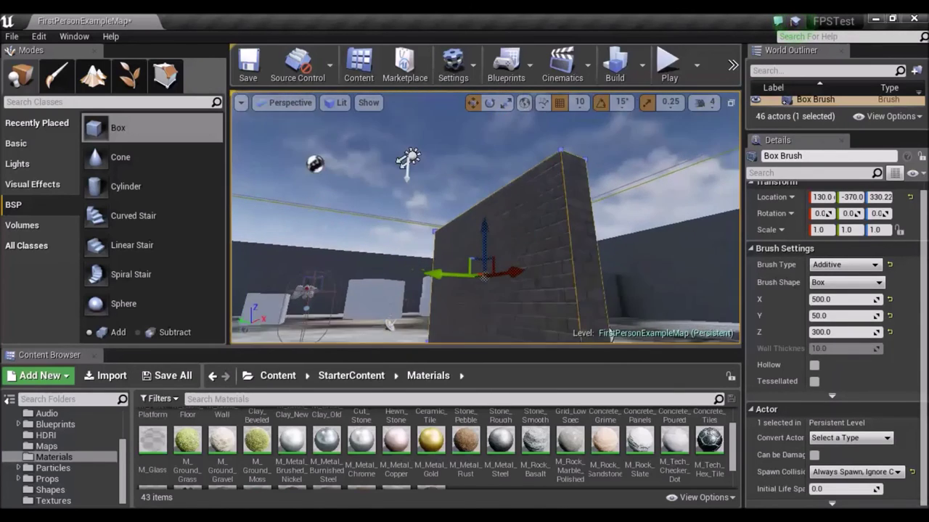
pyautogui.moveTo(409, 155)
pyautogui.mouseDown()
pyautogui.moveTo(438, 213)
pyautogui.moveTo(456, 214)
pyautogui.mouseUp()
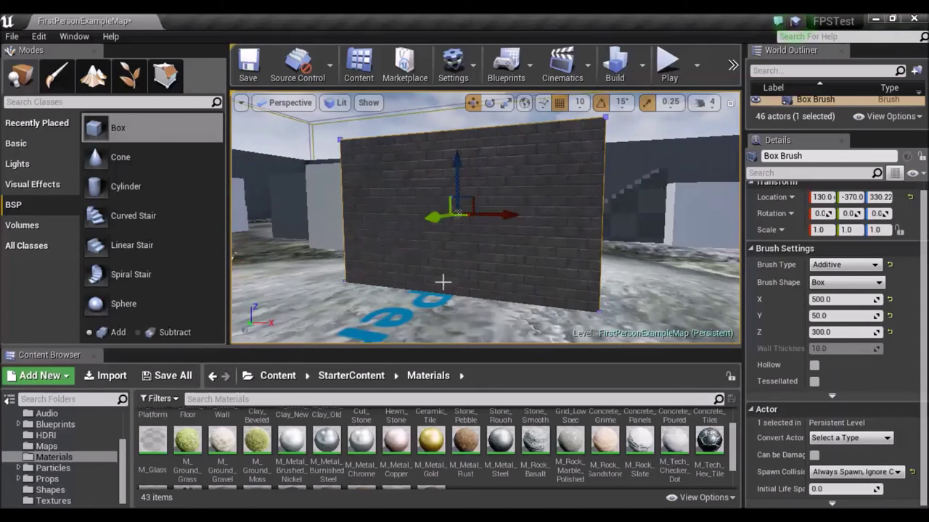
pyautogui.press('e')
pyautogui.moveTo(518, 245)
pyautogui.mouseDown(button='right')
pyautogui.moveTo(539, 96)
pyautogui.moveTo(557, 116)
pyautogui.moveTo(551, 125)
pyautogui.mouseUp(button='right')
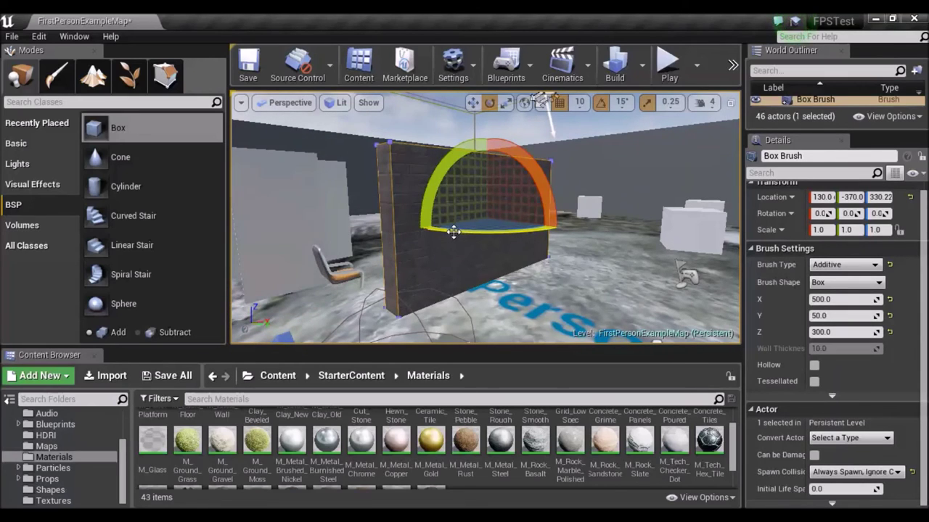
# Alt-drag the wall's Z rotation ring to create Box Brush4, turned -90° about Z
pyautogui.moveTo(417, 240); pyautogui.dragTo(435, 240, button='right')
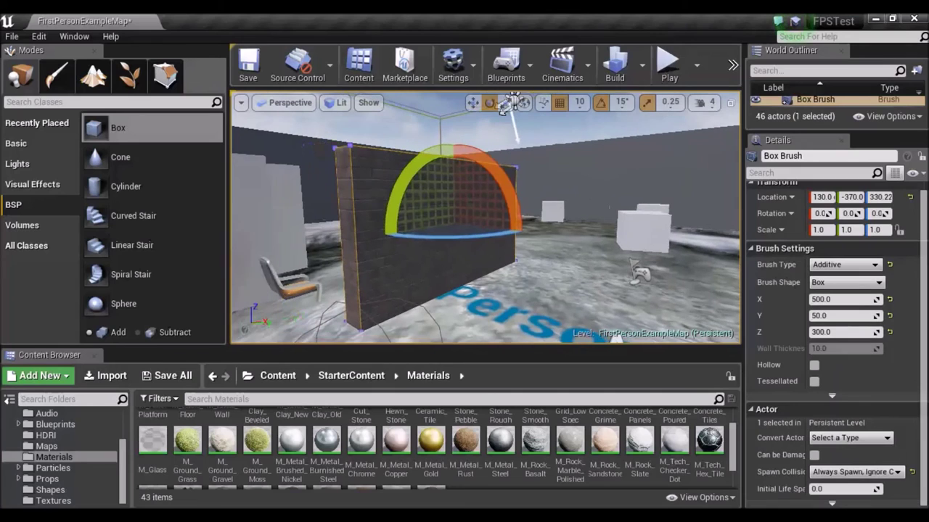
pyautogui.moveTo(415, 241)
pyautogui.mouseDown(button='right')
pyautogui.moveTo(508, 242)
pyautogui.moveTo(430, 259)
pyautogui.mouseUp(button='right')
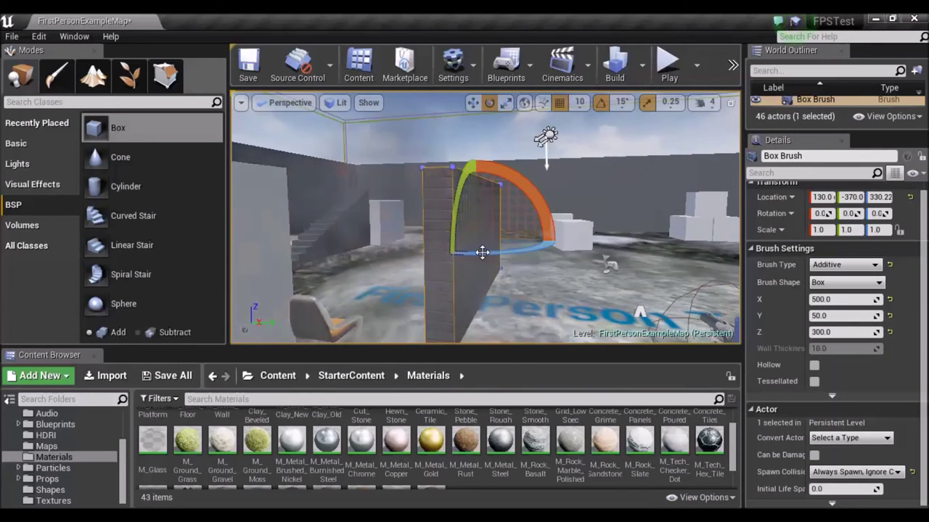
pyautogui.keyDown('alt'); pyautogui.moveTo(475, 254); pyautogui.dragTo(444, 253); pyautogui.keyUp('alt')
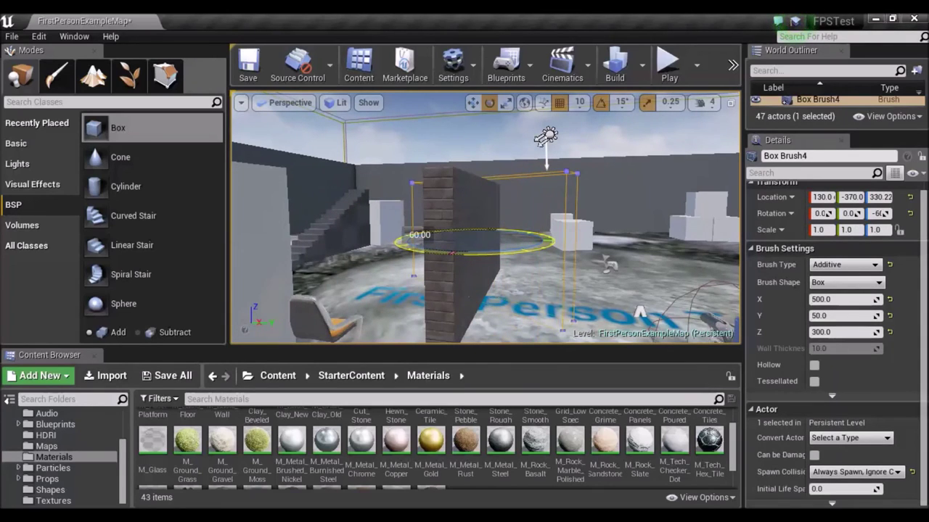
pyautogui.keyDown('alt'); pyautogui.moveTo(450, 253); pyautogui.dragTo(445, 253); pyautogui.keyUp('alt')
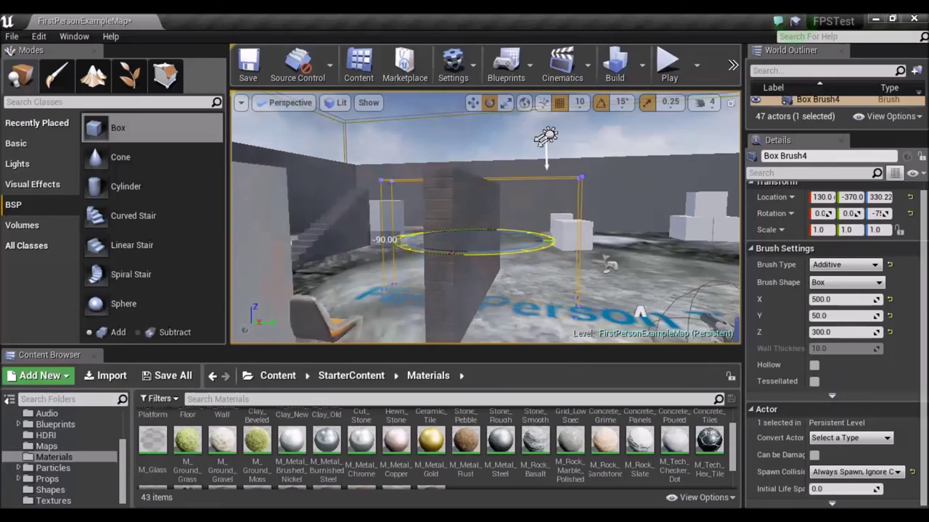
pyautogui.keyDown('alt'); pyautogui.moveTo(450, 252); pyautogui.dragTo(474, 253); pyautogui.keyUp('alt')
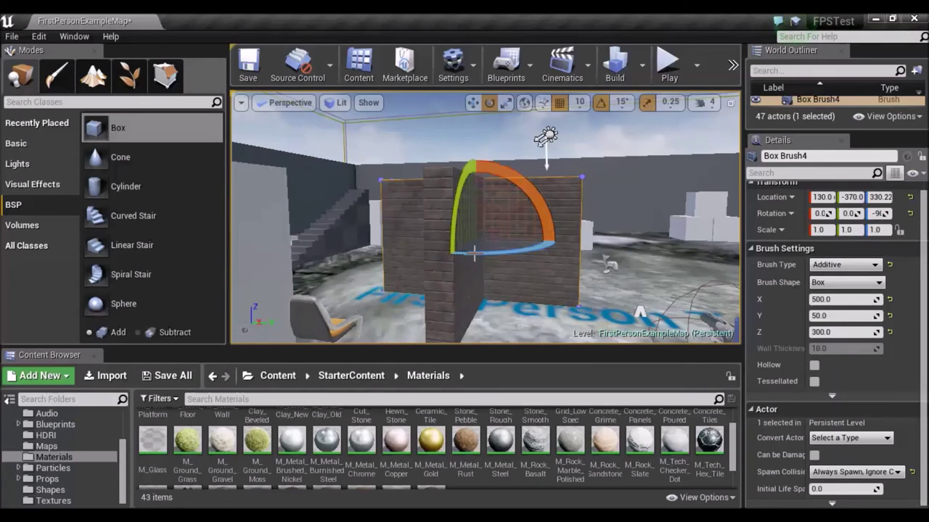
pyautogui.moveTo(546, 137)
pyautogui.mouseDown(button='right')
pyautogui.moveTo(529, 165)
pyautogui.moveTo(449, 145)
pyautogui.moveTo(434, 157)
pyautogui.mouseUp(button='right')
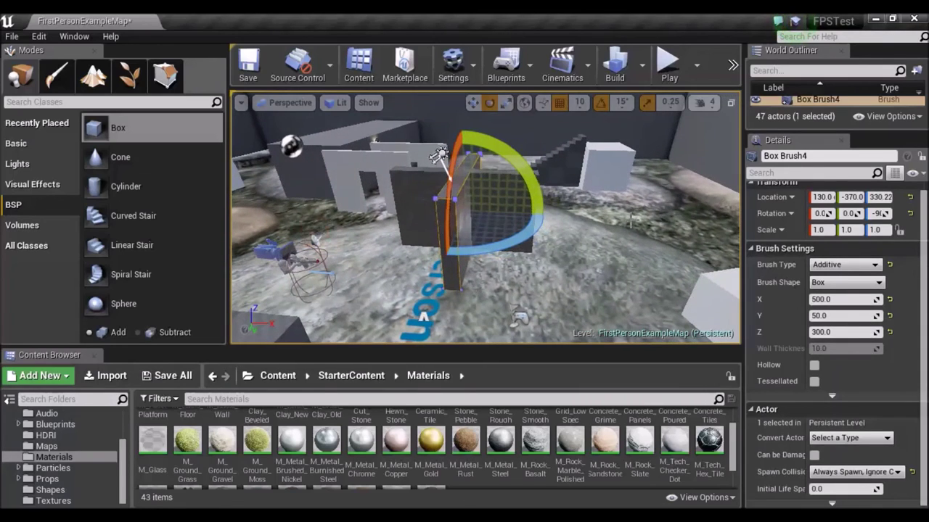
pyautogui.moveTo(434, 157)
pyautogui.mouseDown(button='right')
pyautogui.moveTo(444, 236)
pyautogui.moveTo(234, 180)
pyautogui.moveTo(247, 166)
pyautogui.mouseUp(button='right')
# Move Box Brush4 to X 350, Y -140, then delete the long Box Brush2
pyautogui.press('r')
pyautogui.press('w')
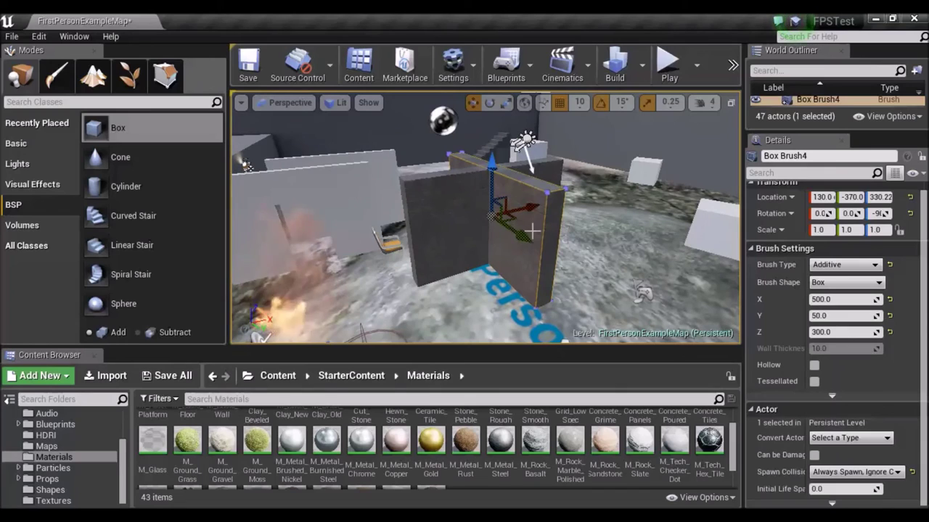
pyautogui.moveTo(532, 231); pyautogui.dragTo(479, 210, button='right')
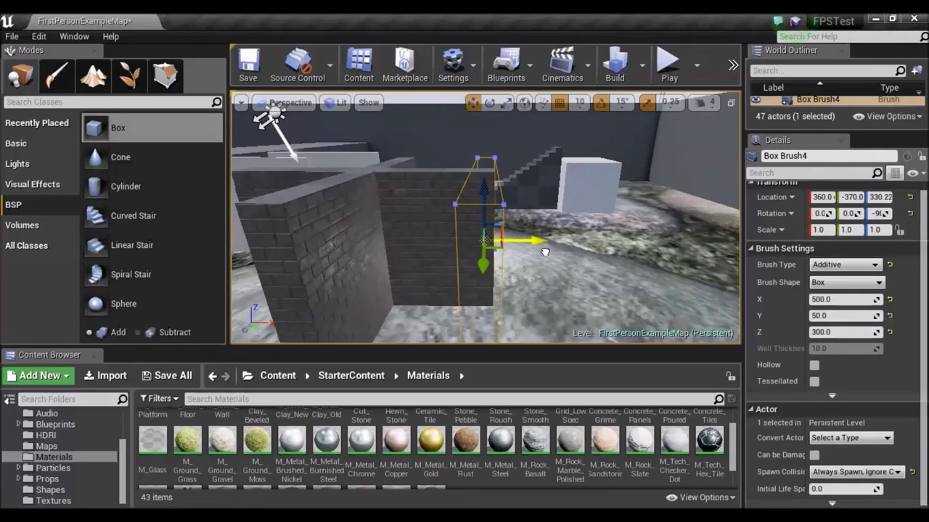
pyautogui.moveTo(542, 252); pyautogui.dragTo(541, 251)
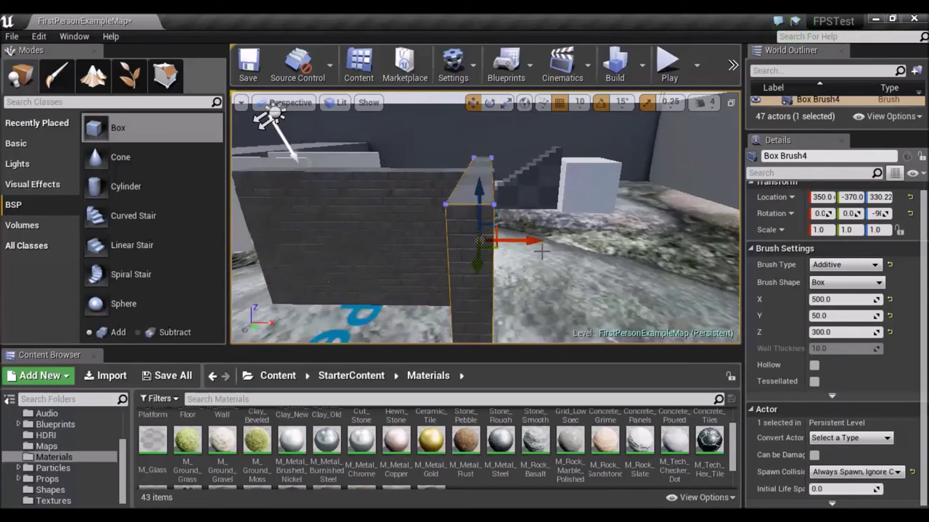
pyautogui.moveTo(542, 252)
pyautogui.mouseDown(button='right')
pyautogui.moveTo(501, 247)
pyautogui.moveTo(501, 290)
pyautogui.mouseUp(button='right')
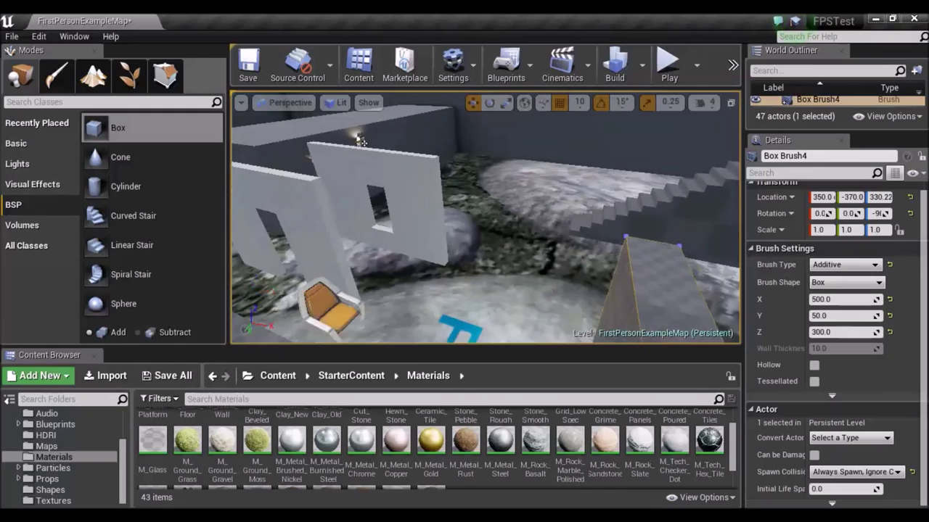
pyautogui.moveTo(500, 290); pyautogui.dragTo(548, 205, button='right')
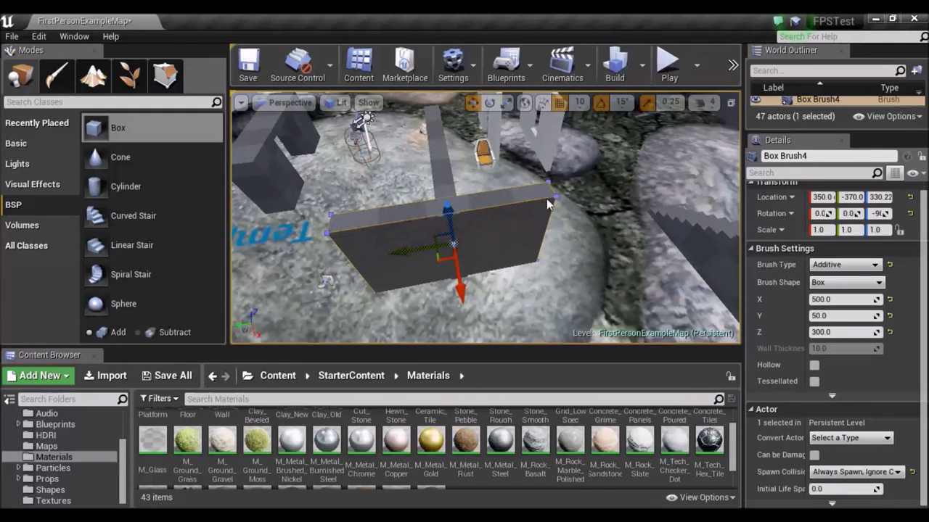
pyautogui.moveTo(414, 250); pyautogui.dragTo(313, 256)
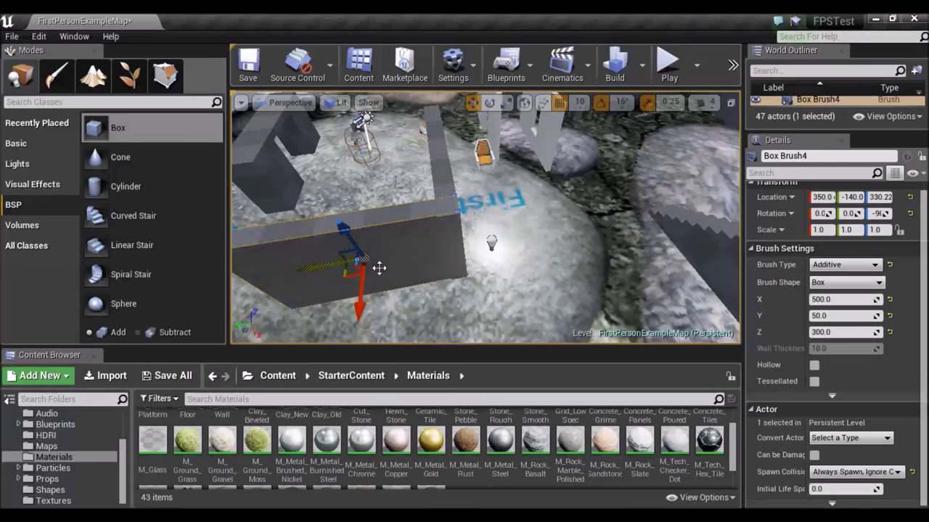
pyautogui.moveTo(500, 282)
pyautogui.mouseDown(button='right')
pyautogui.moveTo(508, 256)
pyautogui.moveTo(433, 257)
pyautogui.mouseUp(button='right')
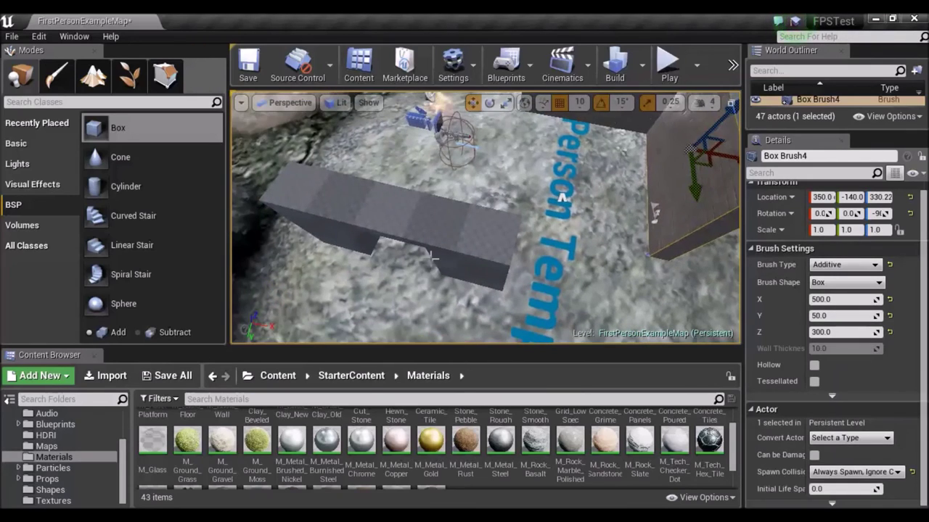
pyautogui.click(500, 255)
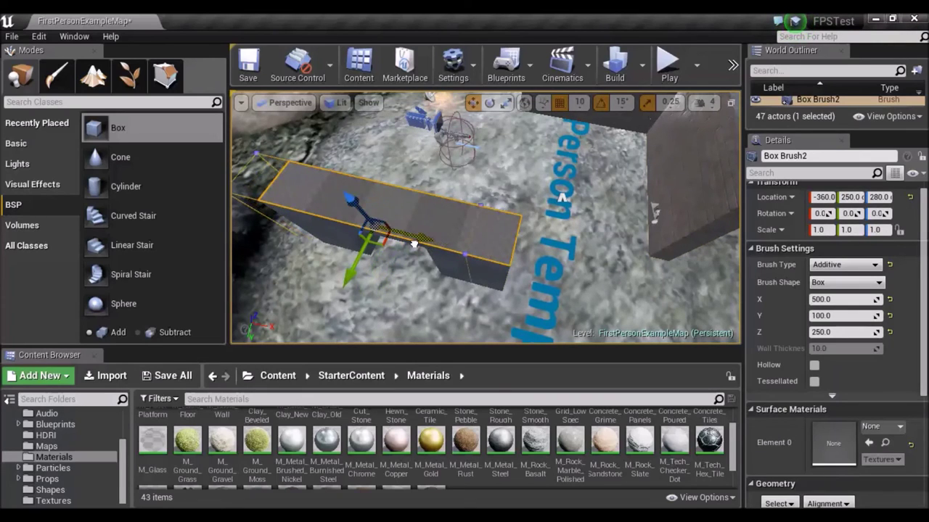
pyautogui.press('Delete')
# Alt-drag a copy of the rotated side wall over to X -90
pyautogui.moveTo(508, 230)
pyautogui.mouseDown(button='right')
pyautogui.moveTo(541, 211)
pyautogui.moveTo(511, 194)
pyautogui.mouseUp(button='right')
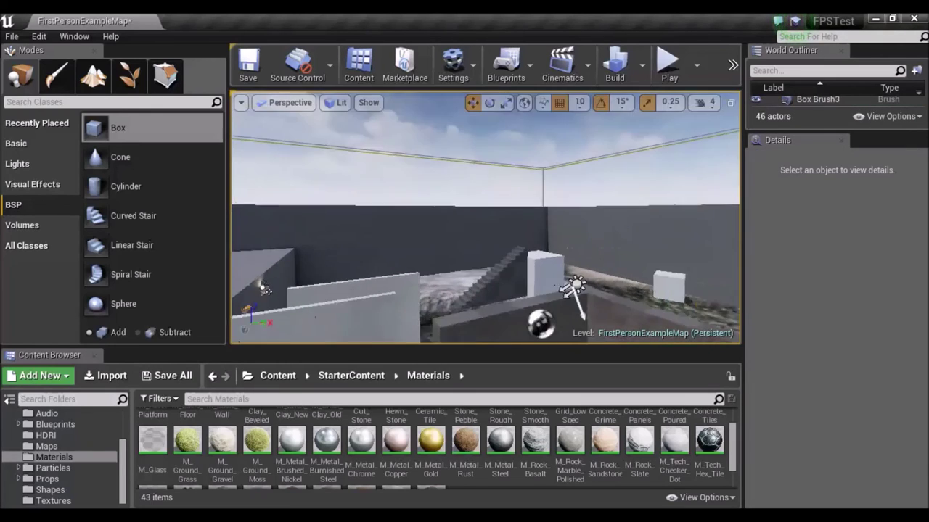
pyautogui.click(573, 241)
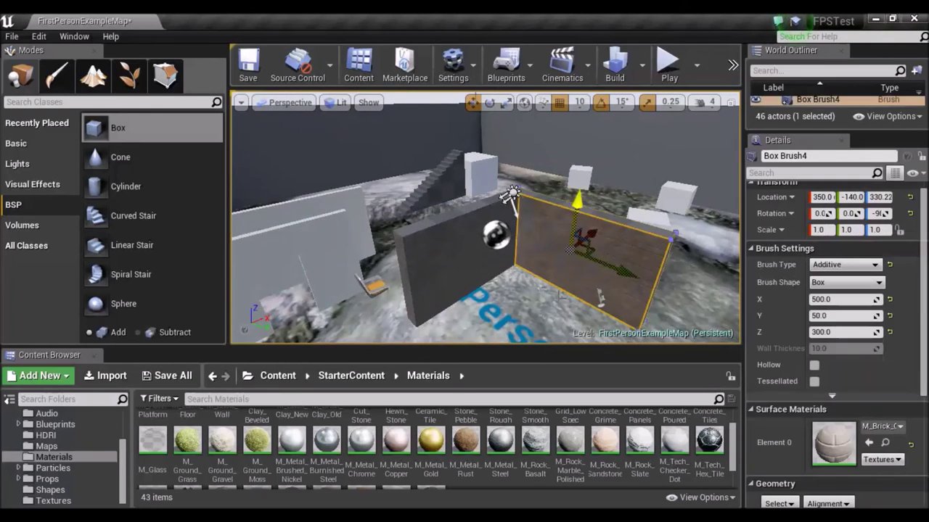
pyautogui.moveTo(511, 194)
pyautogui.mouseDown(button='right')
pyautogui.moveTo(494, 210)
pyautogui.moveTo(565, 281)
pyautogui.mouseUp(button='right')
pyautogui.keyDown('alt'); pyautogui.moveTo(593, 257); pyautogui.dragTo(485, 278); pyautogui.keyUp('alt')
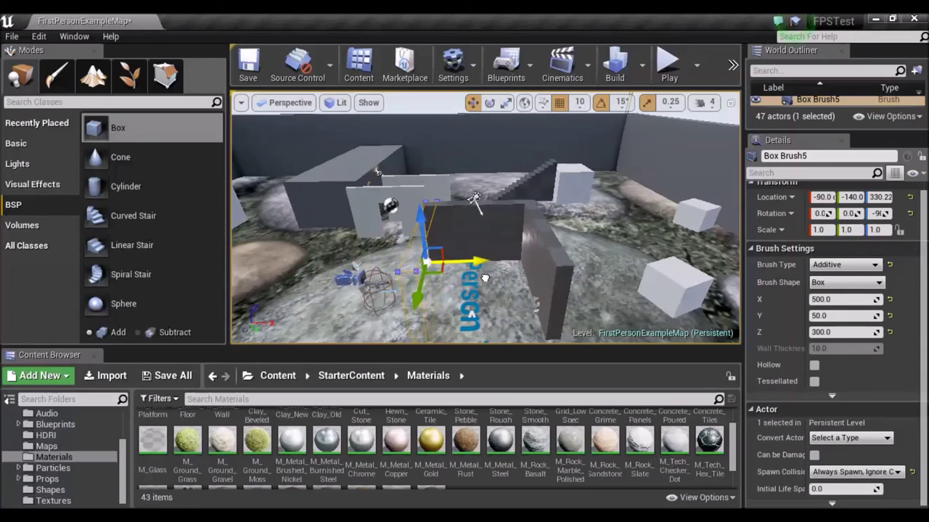
pyautogui.moveTo(485, 279); pyautogui.dragTo(485, 279)
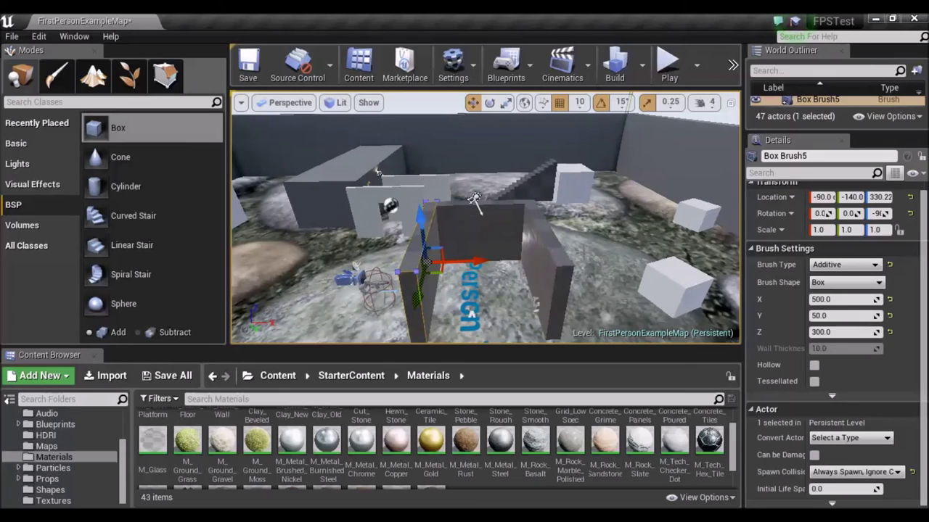
pyautogui.moveTo(473, 199); pyautogui.dragTo(530, 225, button='right')
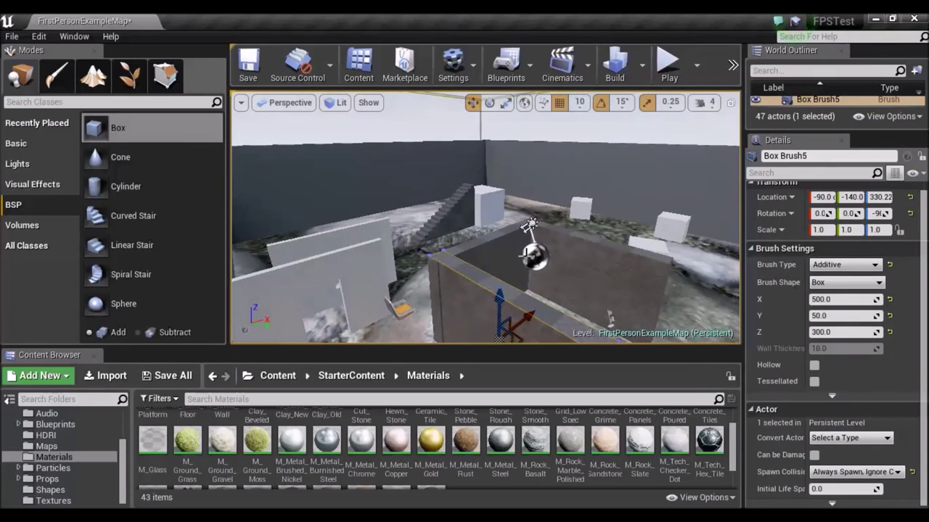
# Duplicate the front wall back along Y to close the room, and add a new box brush
pyautogui.click(484, 255)
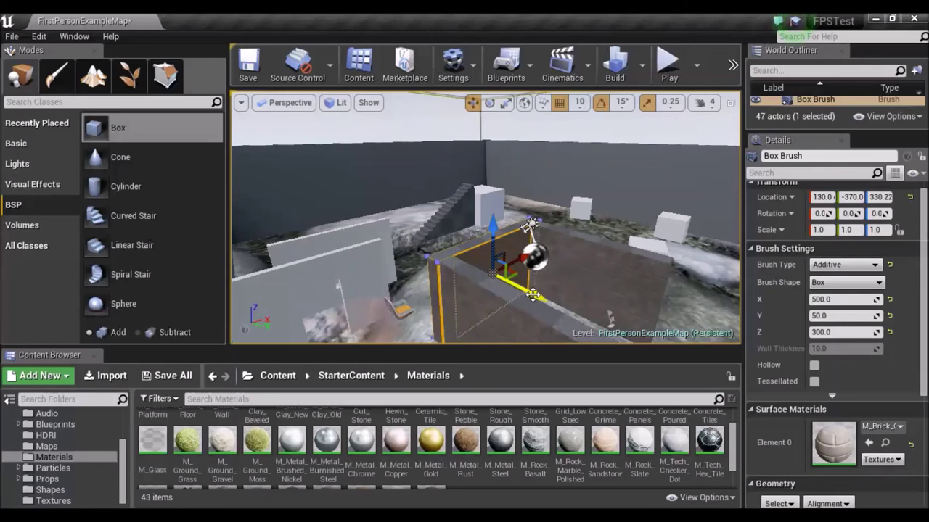
pyautogui.keyDown('alt'); pyautogui.moveTo(540, 304); pyautogui.dragTo(435, 276); pyautogui.keyUp('alt')
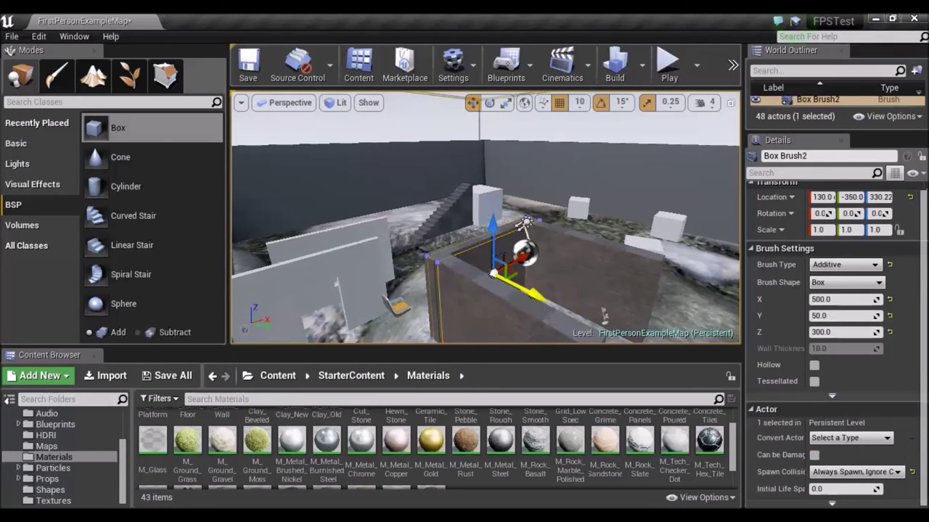
pyautogui.moveTo(436, 276); pyautogui.dragTo(447, 206, button='right')
pyautogui.keyDown('shift'); pyautogui.moveTo(447, 205); pyautogui.dragTo(437, 200); pyautogui.keyUp('shift')
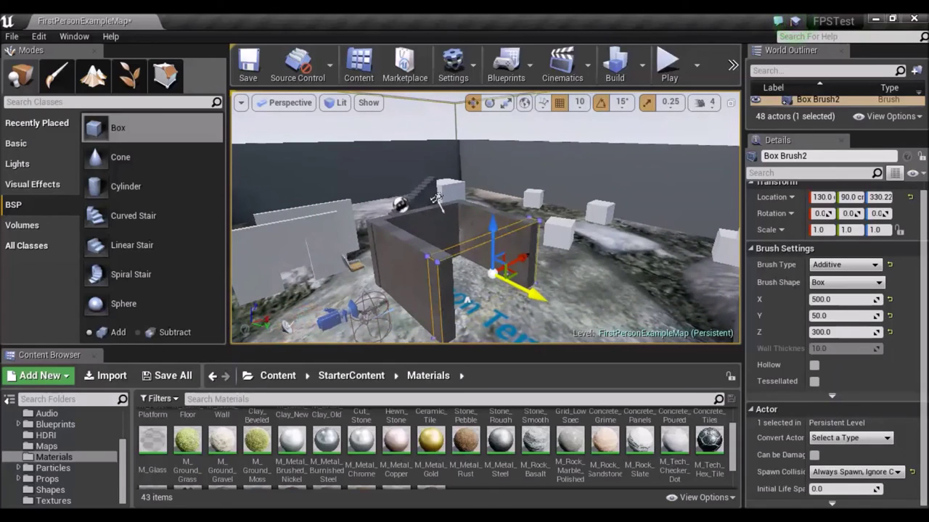
pyautogui.moveTo(438, 199); pyautogui.dragTo(465, 150, button='right')
pyautogui.moveTo(116, 128)
pyautogui.mouseDown()
pyautogui.moveTo(265, 210)
pyautogui.moveTo(449, 245)
pyautogui.mouseUp()
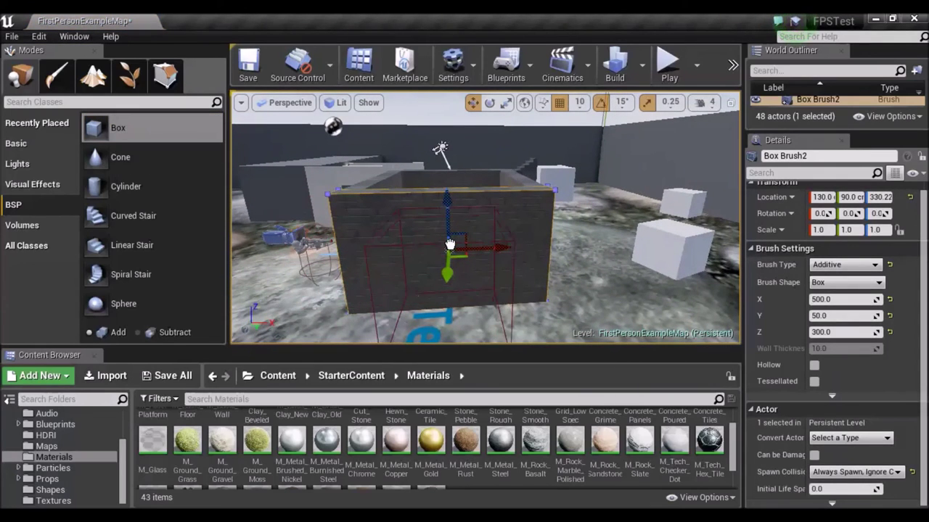
pyautogui.moveTo(585, 272); pyautogui.dragTo(581, 276)
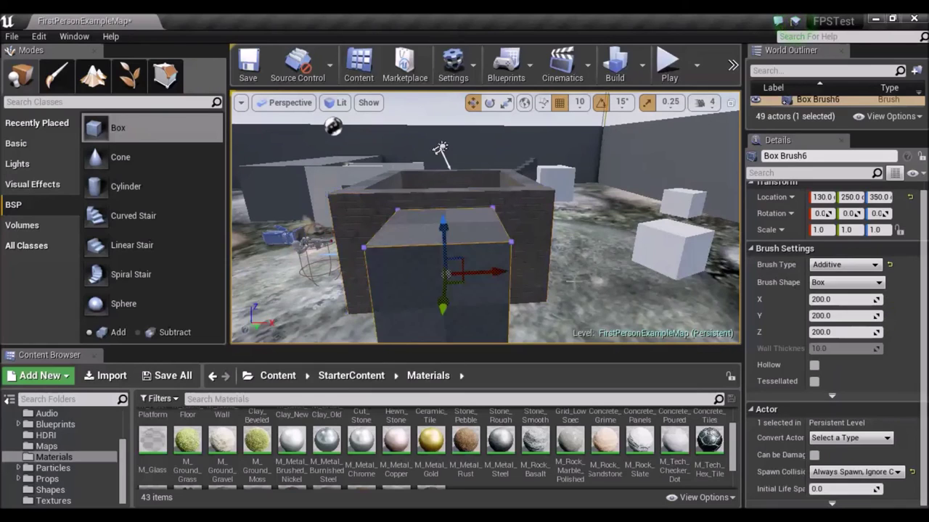
# Drop the new box brush down to the floor with End
pyautogui.moveTo(573, 282); pyautogui.dragTo(541, 254, button='right')
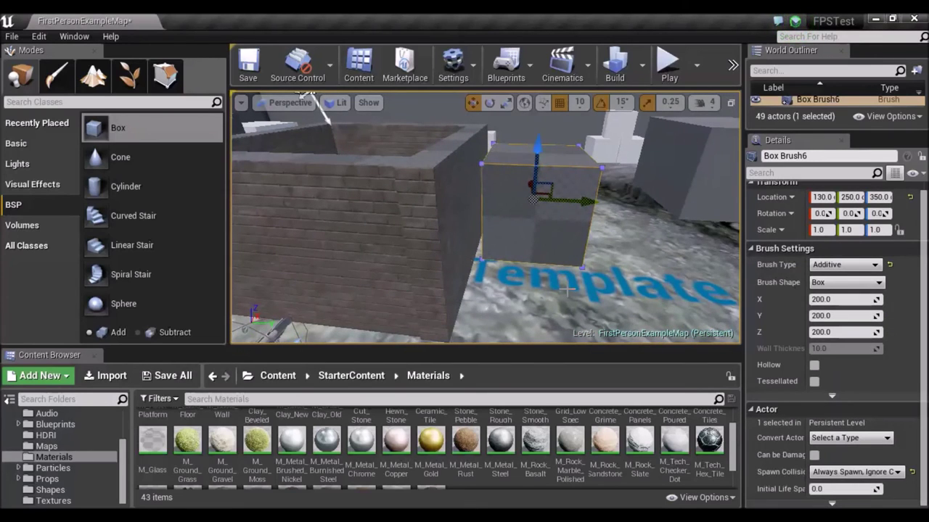
pyautogui.press('End')
pyautogui.moveTo(567, 289); pyautogui.dragTo(551, 275, button='right')
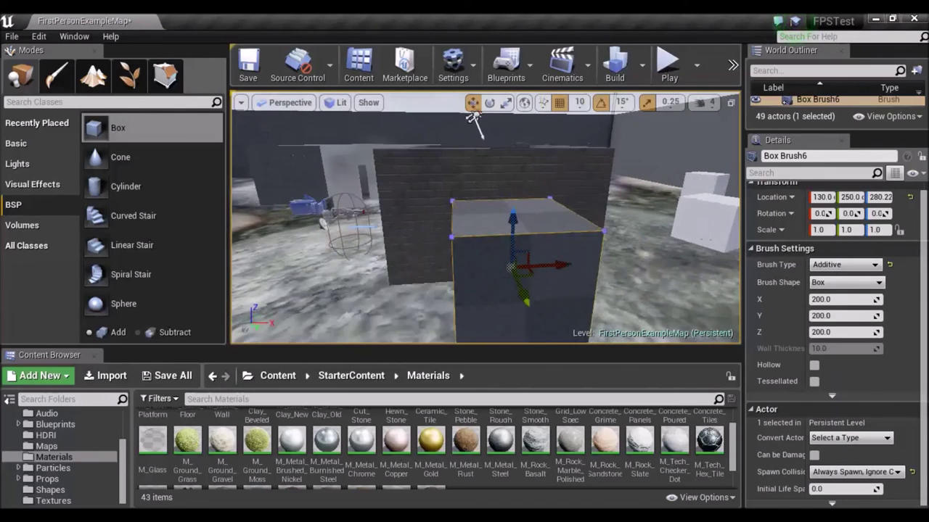
pyautogui.moveTo(472, 118); pyautogui.dragTo(456, 107, button='right')
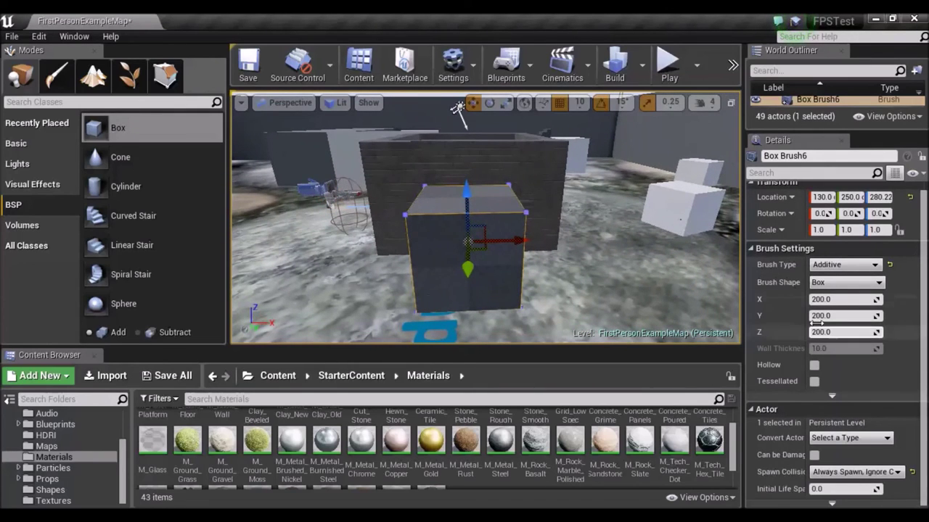
pyautogui.moveTo(458, 108); pyautogui.dragTo(487, 152, button='right')
pyautogui.scroll(-5, 487, 128)
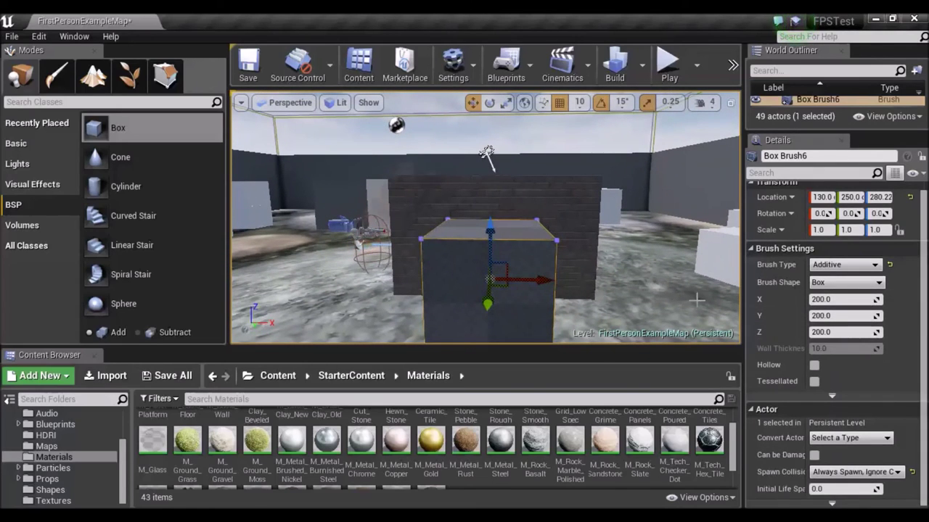
# Resize the box brush to X 150 and Z 250, lowering it to Z 305.22
pyautogui.click(824, 299)
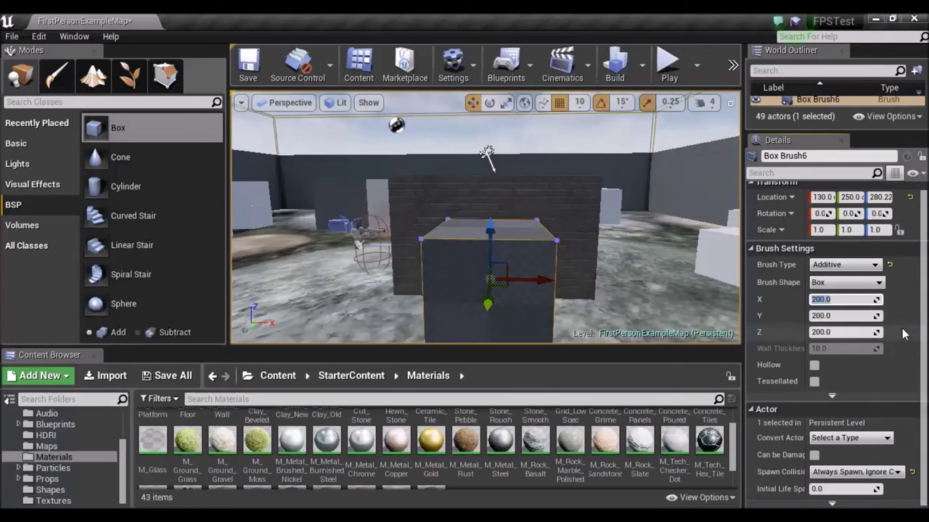
pyautogui.write('150')
pyautogui.press('Return')
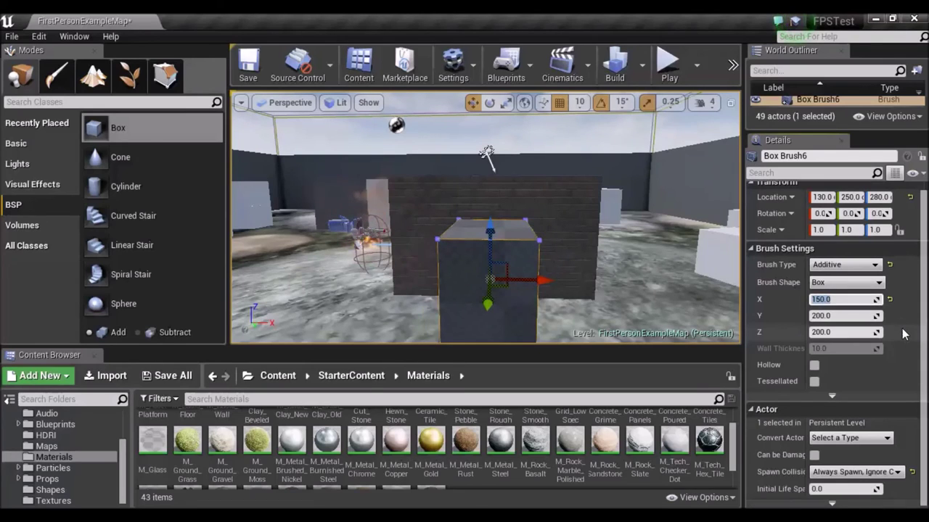
pyautogui.click(841, 335)
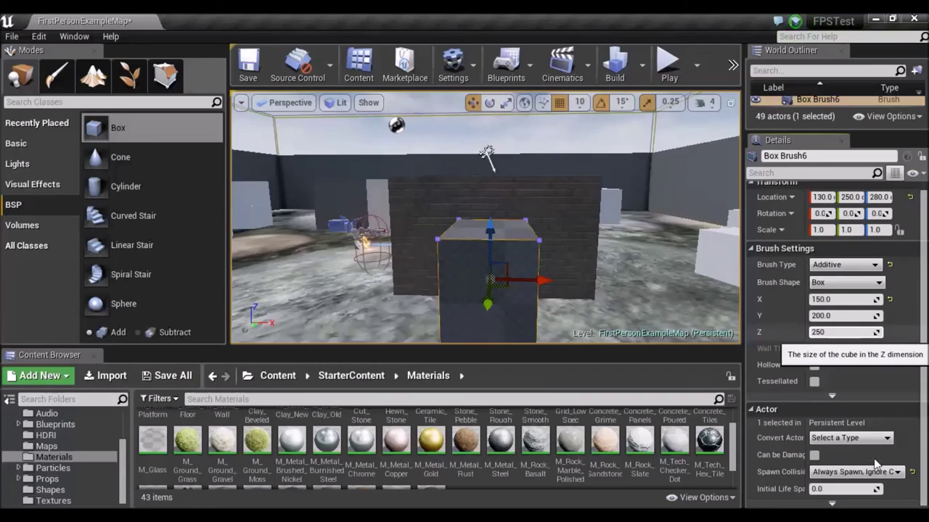
pyautogui.press('Return')
pyautogui.moveTo(486, 217); pyautogui.dragTo(517, 218, button='right')
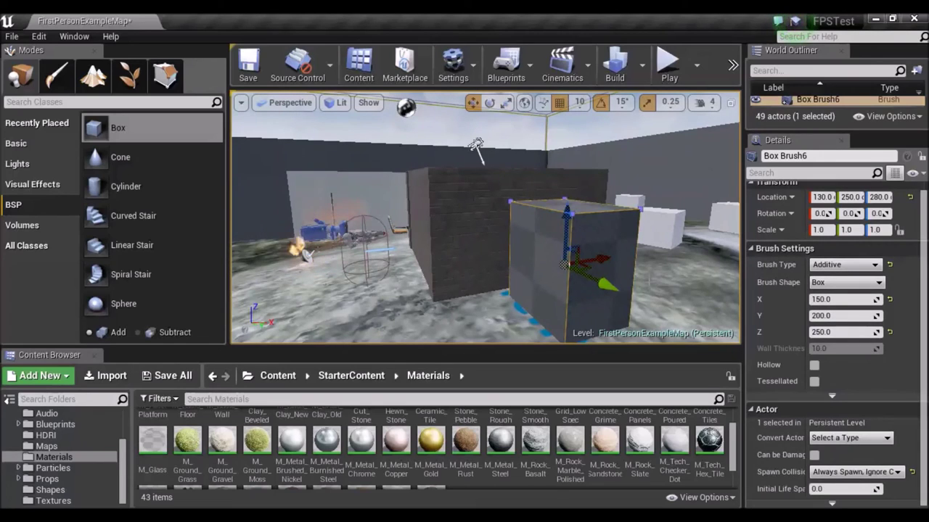
pyautogui.moveTo(565, 216); pyautogui.dragTo(568, 190)
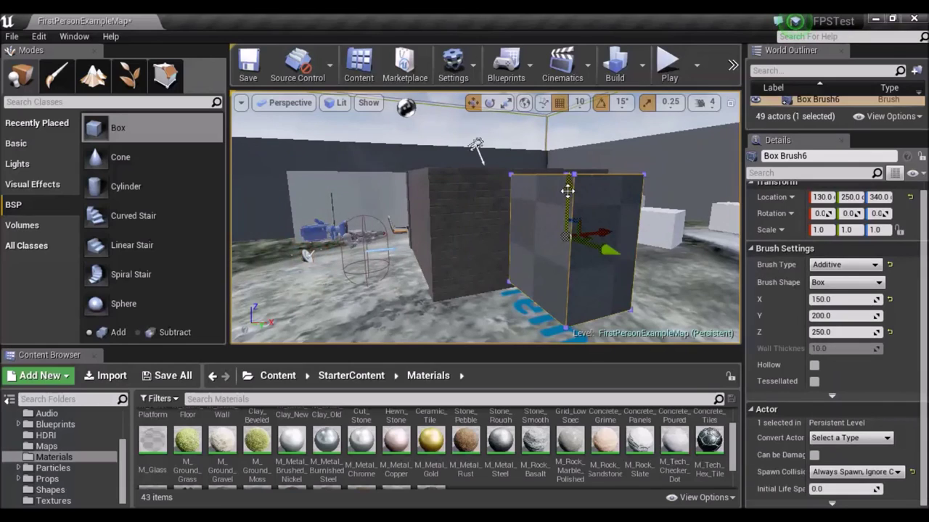
pyautogui.press('End')
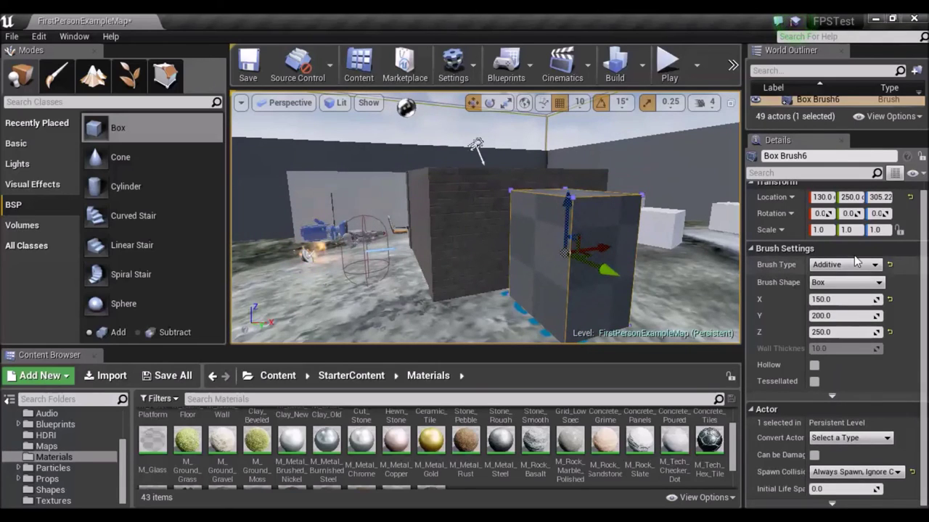
pyautogui.click(856, 264)
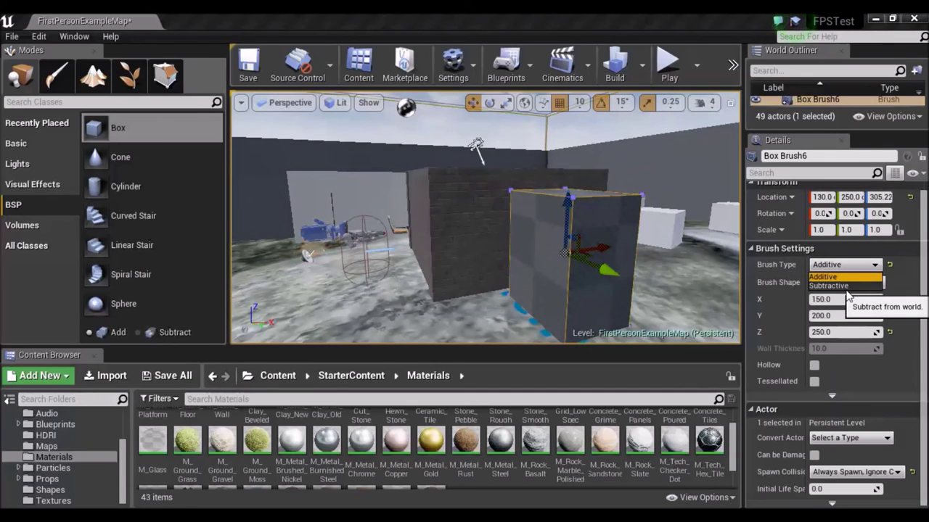
# Make Box Brush6 subtractive and slide it to Y 120 to cut a doorway in the wall
pyautogui.click(842, 285)
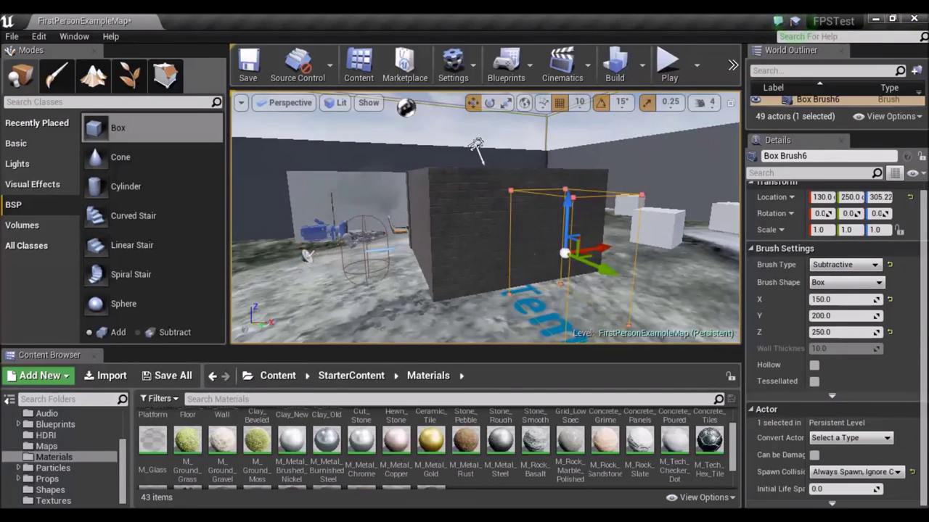
pyautogui.moveTo(718, 310); pyautogui.dragTo(682, 304, button='right')
pyautogui.moveTo(448, 101); pyautogui.dragTo(618, 270, button='right')
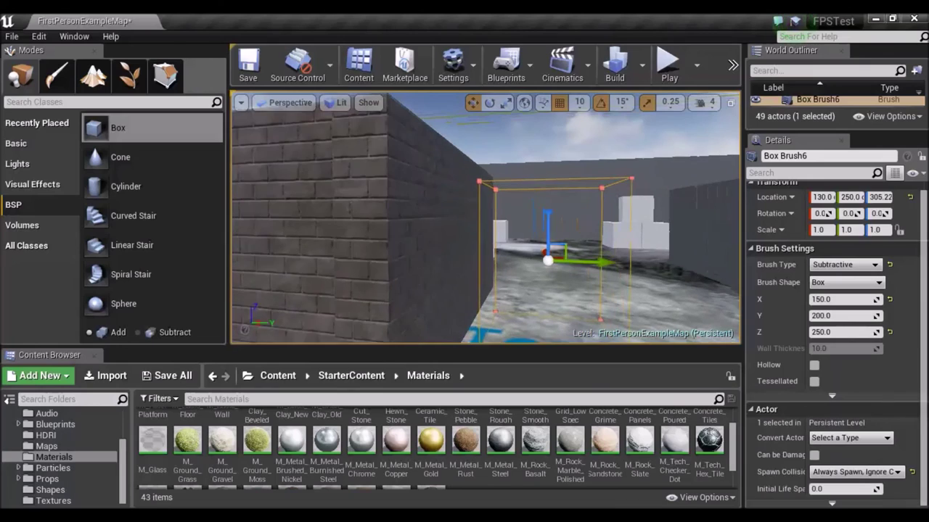
pyautogui.moveTo(604, 263); pyautogui.dragTo(519, 248)
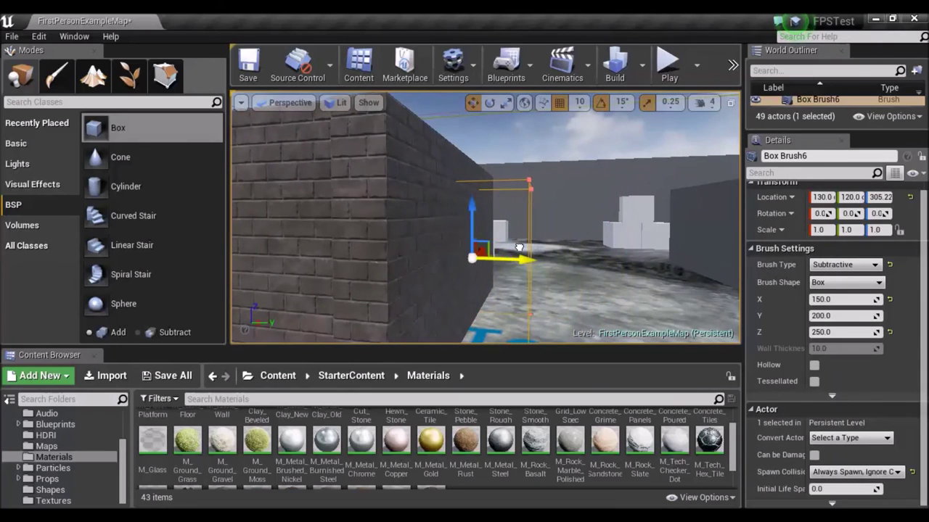
pyautogui.moveTo(501, 116); pyautogui.dragTo(502, 117, button='right')
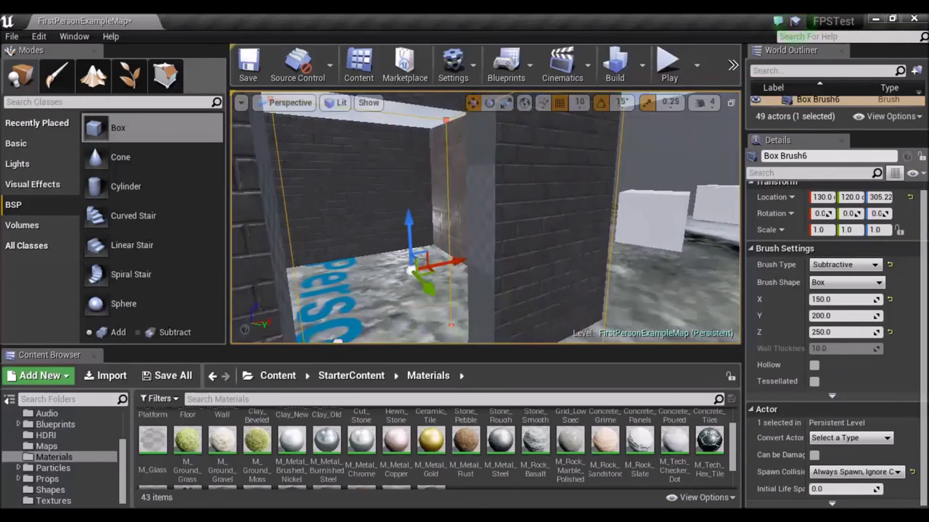
pyautogui.moveTo(427, 113); pyautogui.dragTo(426, 113, button='right')
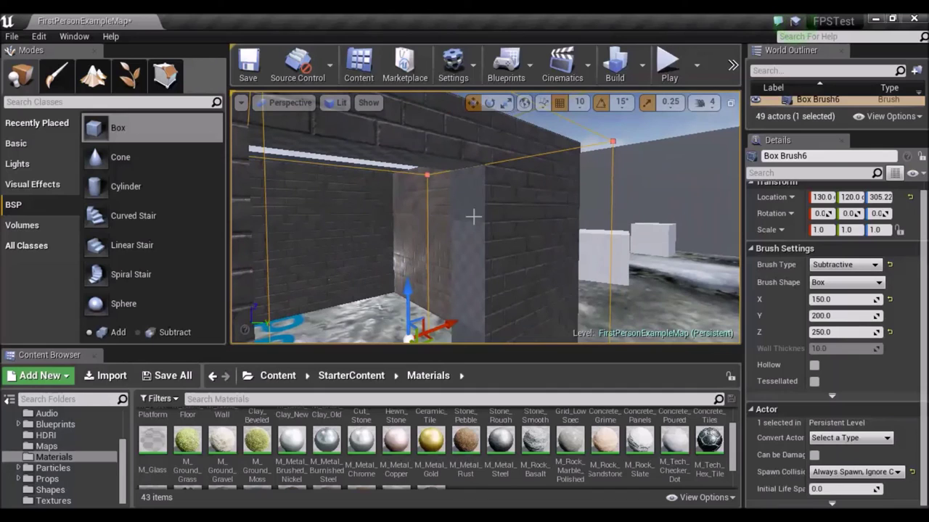
pyautogui.moveTo(546, 221); pyautogui.dragTo(546, 220, button='right')
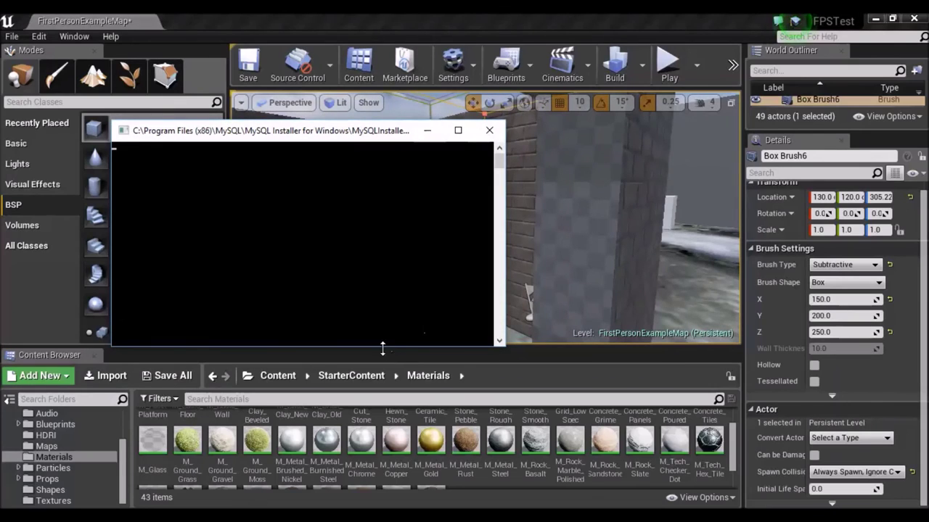
pyautogui.click(488, 135)
pyautogui.moveTo(540, 182); pyautogui.dragTo(540, 183, button='right')
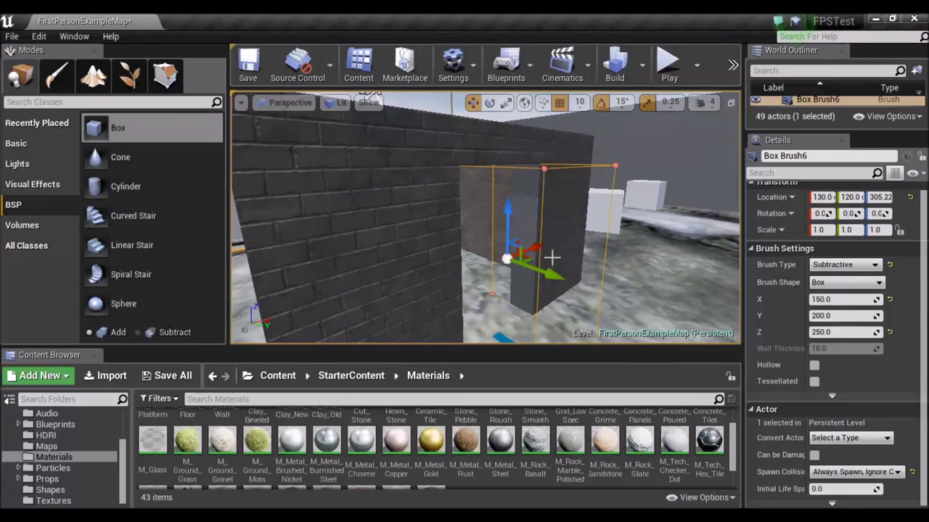
pyautogui.moveTo(451, 319); pyautogui.dragTo(452, 319, button='right')
# Apply M_Brick_Clay_New to the grey faces inside the doorway opening
pyautogui.scroll(-2, 435, 457)
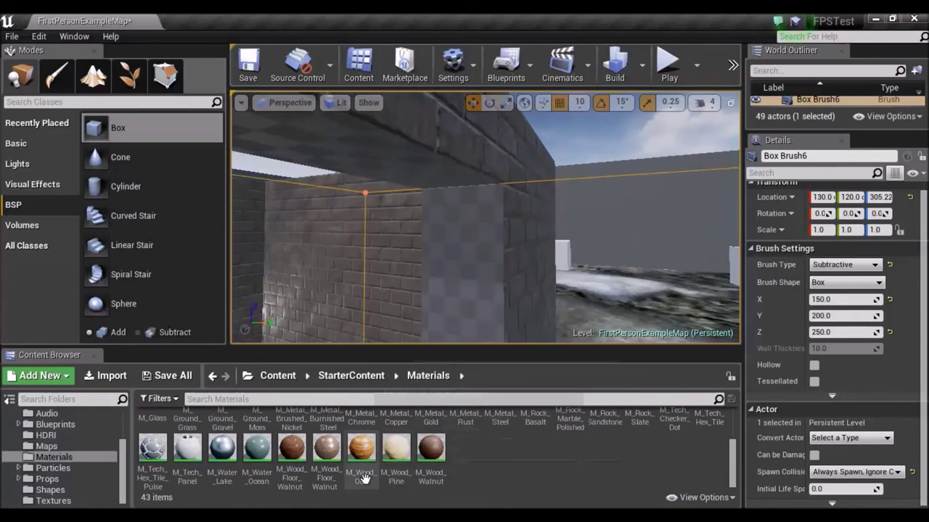
pyautogui.scroll(3, 348, 468)
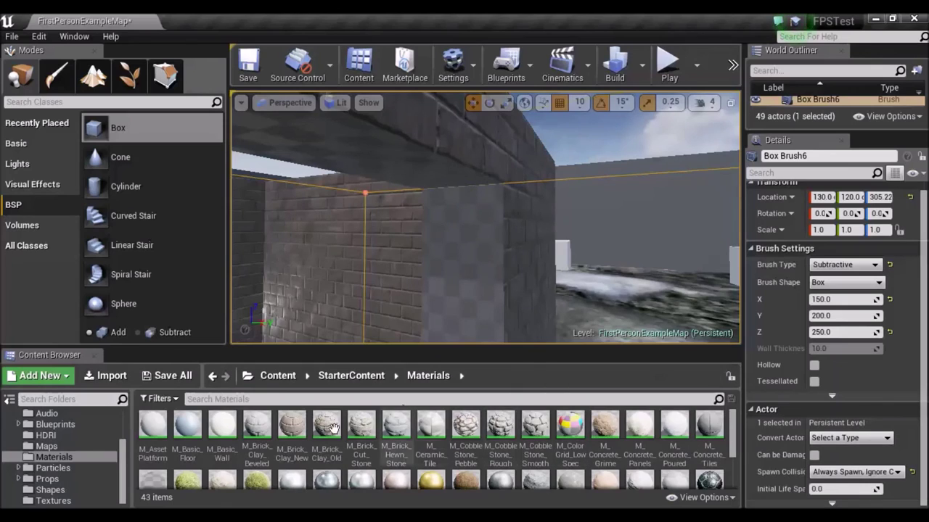
pyautogui.moveTo(292, 426); pyautogui.dragTo(442, 230)
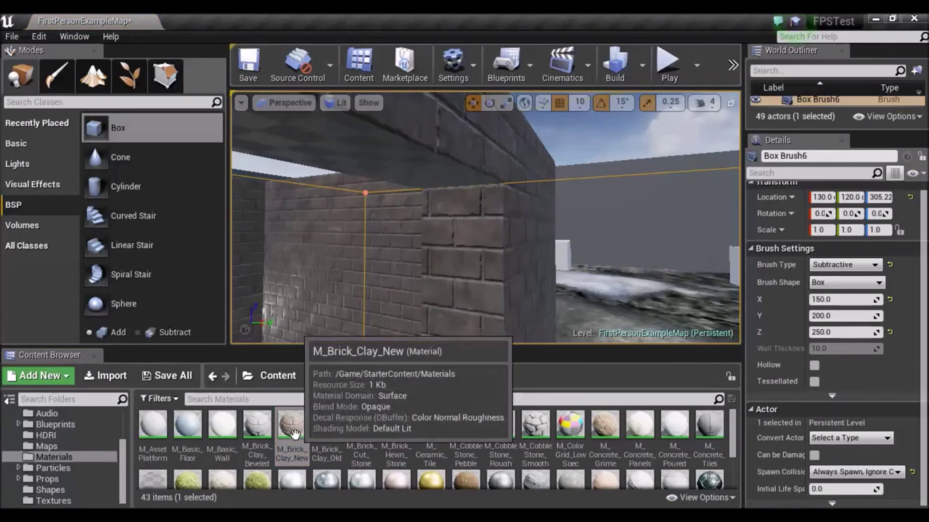
pyautogui.moveTo(291, 426); pyautogui.dragTo(467, 209)
pyautogui.moveTo(467, 209); pyautogui.dragTo(406, 218, button='right')
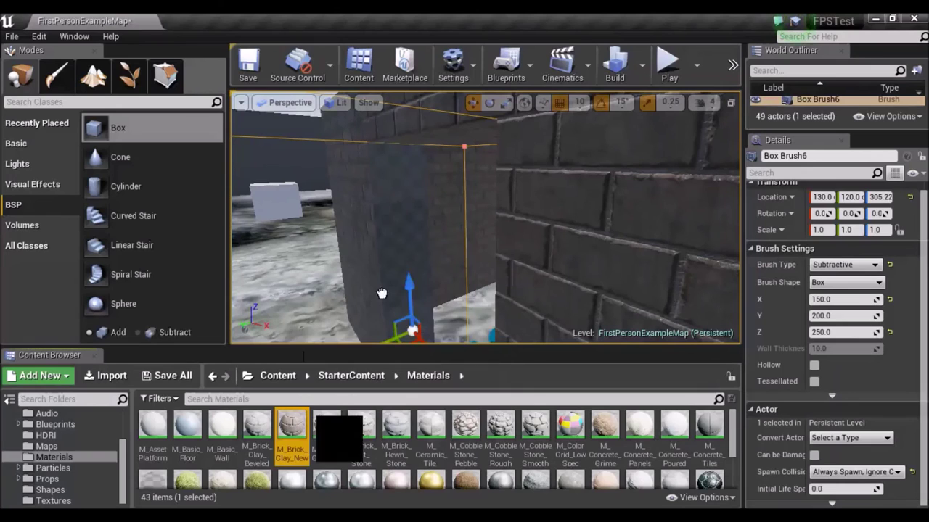
pyautogui.moveTo(292, 423); pyautogui.dragTo(428, 239)
pyautogui.moveTo(556, 232)
pyautogui.mouseDown(button='right')
pyautogui.moveTo(450, 232)
pyautogui.moveTo(454, 181)
pyautogui.mouseUp(button='right')
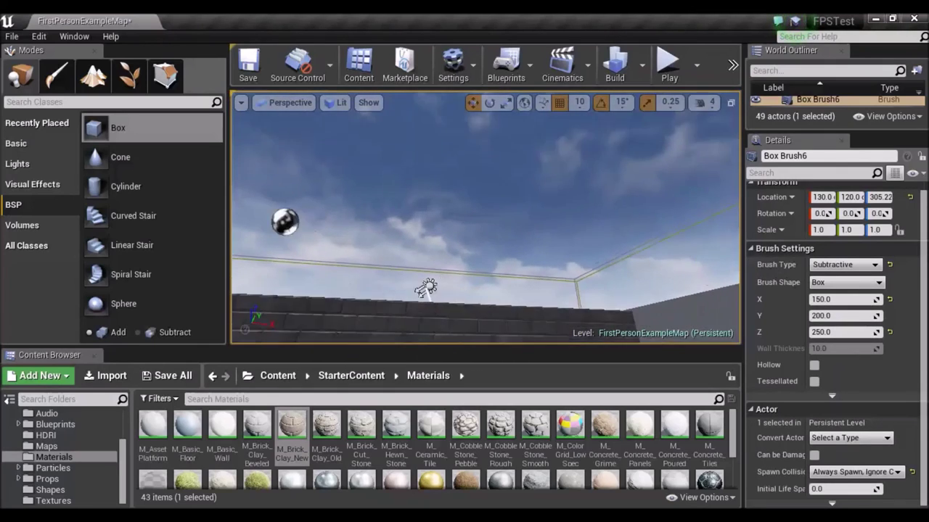
# Apply M_Brick_Clay_New to the remaining grey inner faces of the doorway
pyautogui.moveTo(471, 116); pyautogui.dragTo(499, 94, button='right')
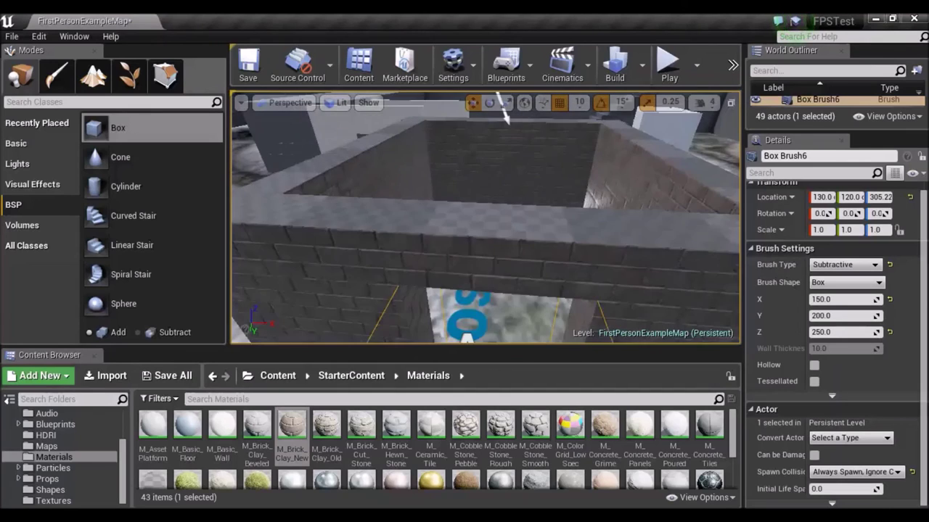
pyautogui.moveTo(292, 427); pyautogui.dragTo(323, 242)
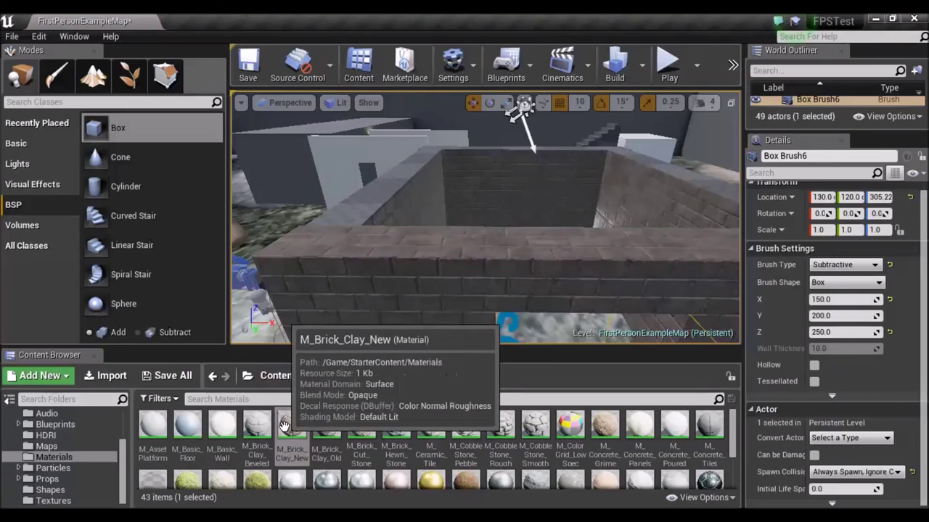
pyautogui.moveTo(292, 426); pyautogui.dragTo(341, 212)
pyautogui.moveTo(523, 107)
pyautogui.mouseDown(button='right')
pyautogui.moveTo(311, 100)
pyautogui.moveTo(249, 176)
pyautogui.moveTo(279, 189)
pyautogui.mouseUp(button='right')
pyautogui.moveTo(292, 427); pyautogui.dragTo(530, 314)
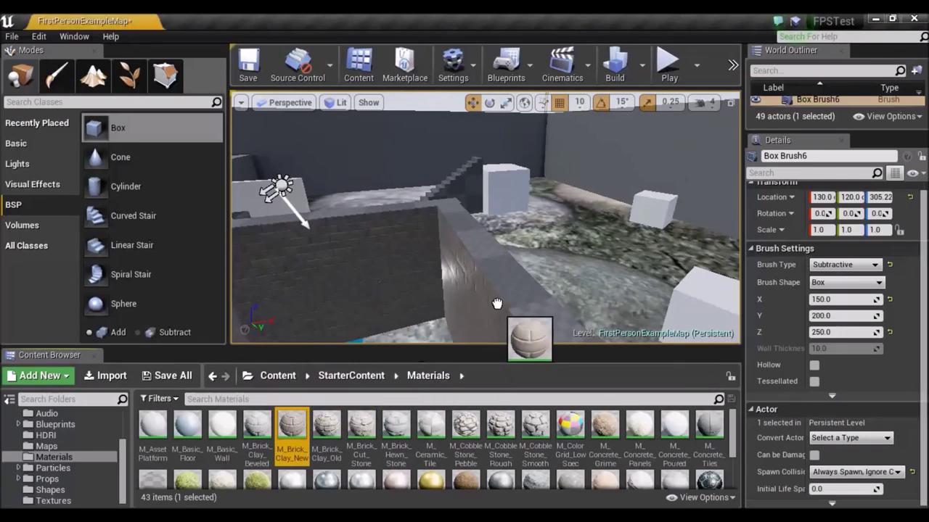
pyautogui.moveTo(563, 249); pyautogui.dragTo(493, 211, button='right')
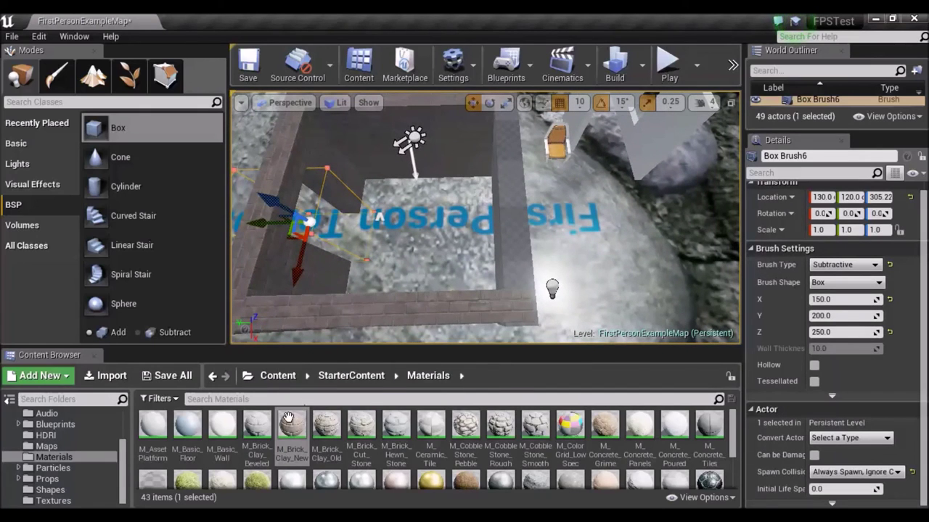
pyautogui.moveTo(289, 419); pyautogui.dragTo(522, 247)
pyautogui.moveTo(510, 237)
pyautogui.mouseDown(button='right')
pyautogui.moveTo(494, 225)
pyautogui.moveTo(457, 135)
pyautogui.moveTo(491, 174)
pyautogui.moveTo(555, 158)
pyautogui.moveTo(385, 101)
pyautogui.moveTo(472, 115)
pyautogui.mouseUp(button='right')
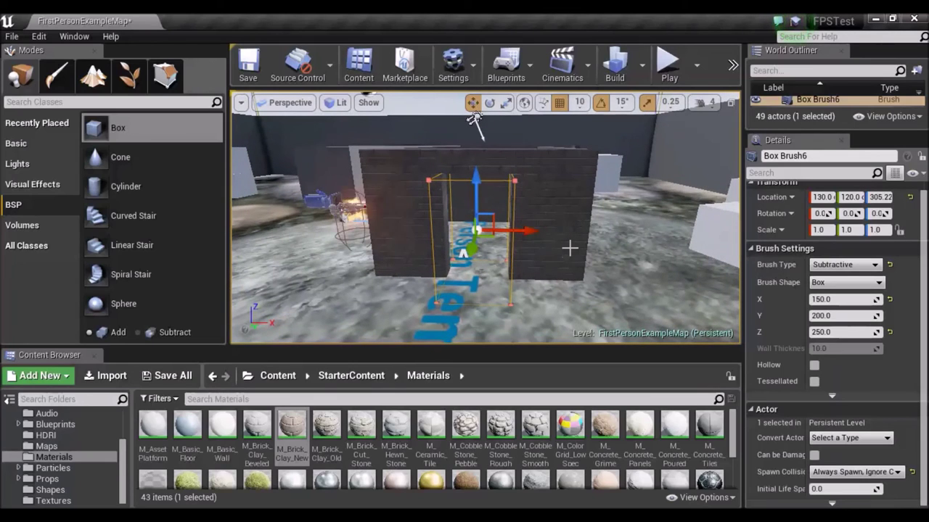
# Add a new box brush and raise it to the wall tops at Z 440
pyautogui.click(289, 442)
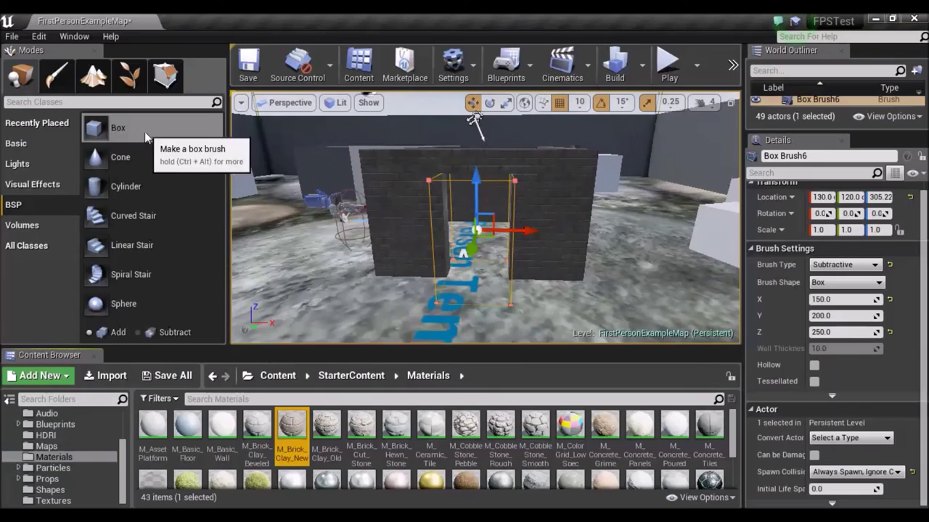
pyautogui.moveTo(148, 127); pyautogui.dragTo(488, 175)
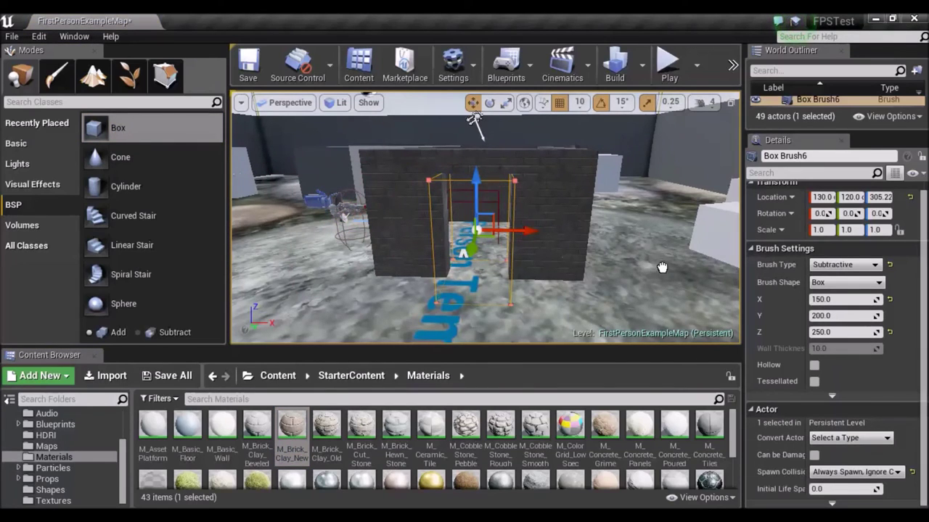
pyautogui.moveTo(662, 268); pyautogui.dragTo(468, 218)
pyautogui.moveTo(475, 119); pyautogui.dragTo(544, 123, button='right')
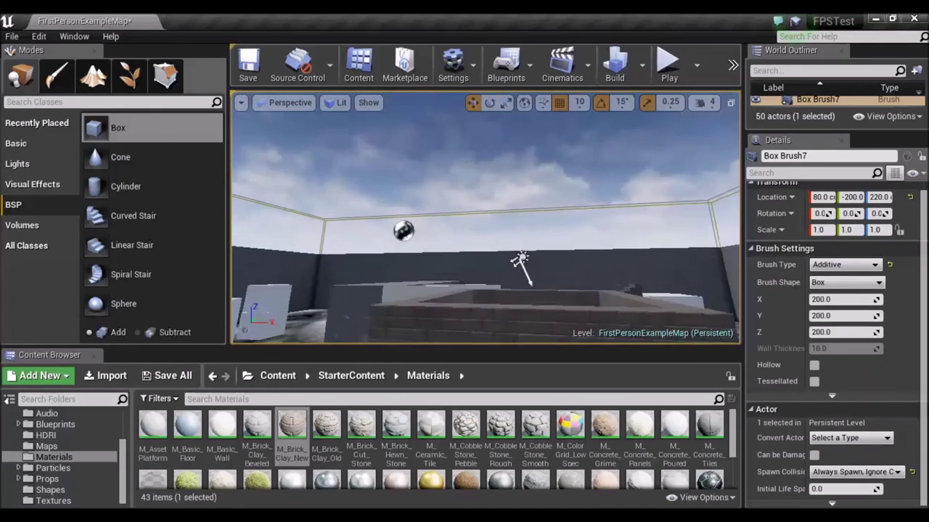
pyautogui.moveTo(544, 123); pyautogui.dragTo(528, 171, button='right')
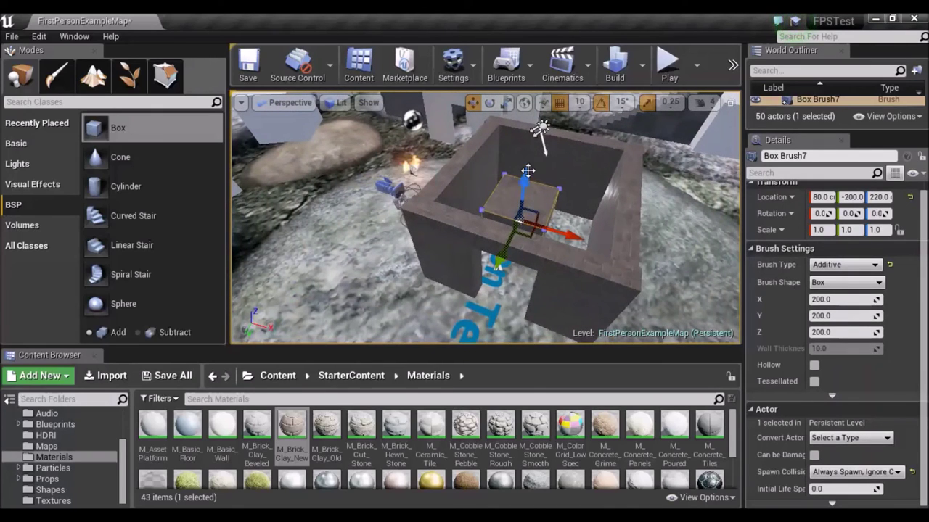
pyautogui.moveTo(540, 129); pyautogui.dragTo(543, 127)
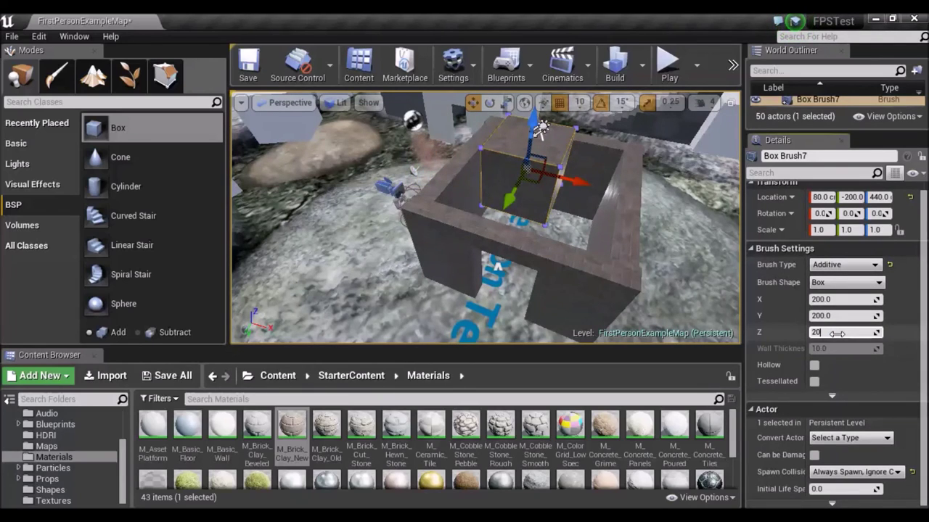
# Size the box brush into a 600 × 600 × 20 slab
pyautogui.press('Return')
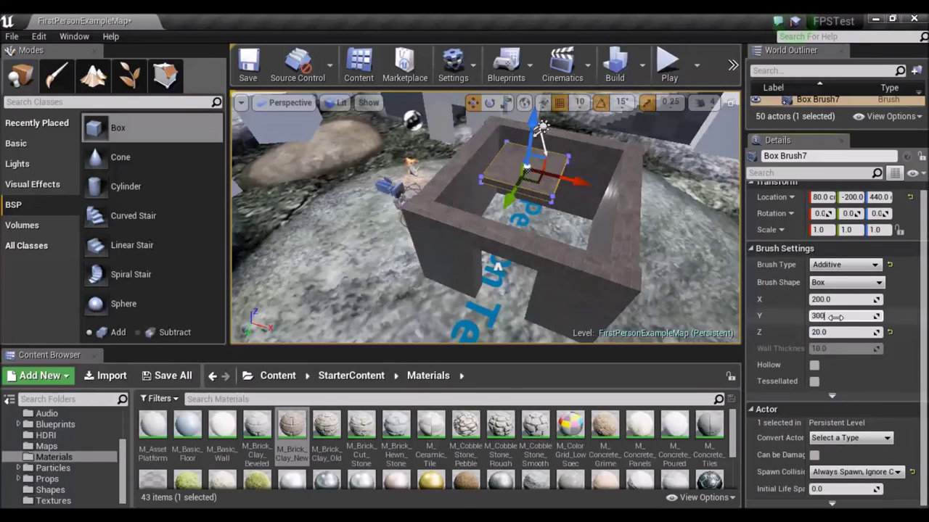
pyautogui.write('600')
pyautogui.press('Return')
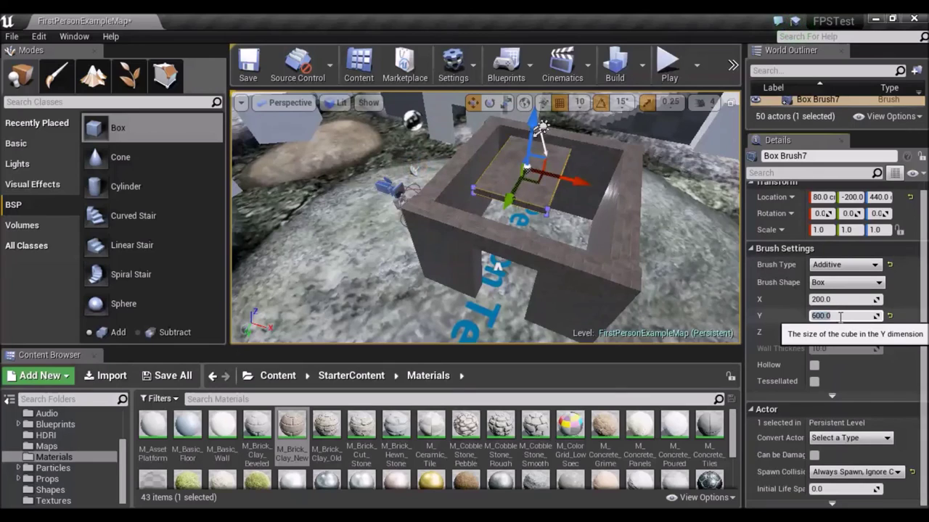
pyautogui.press('Return')
pyautogui.click(843, 300)
pyautogui.write('600')
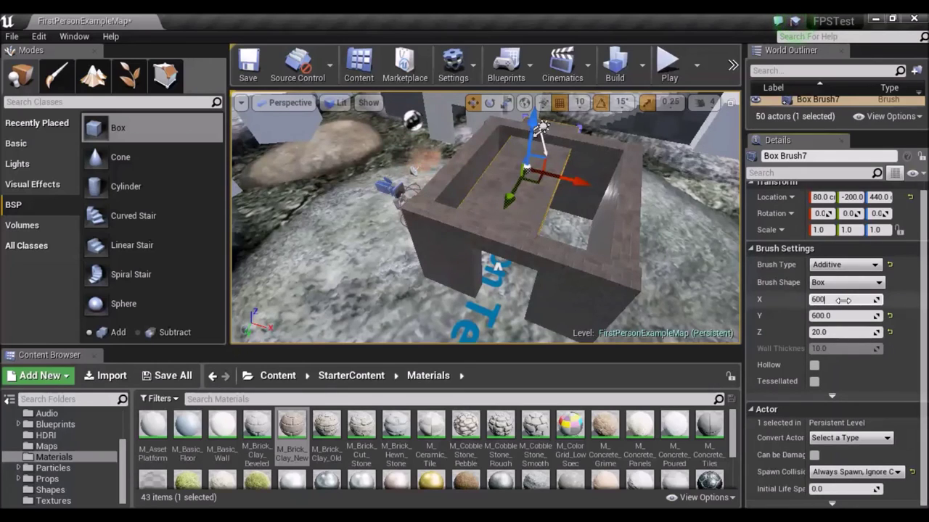
pyautogui.press('Return')
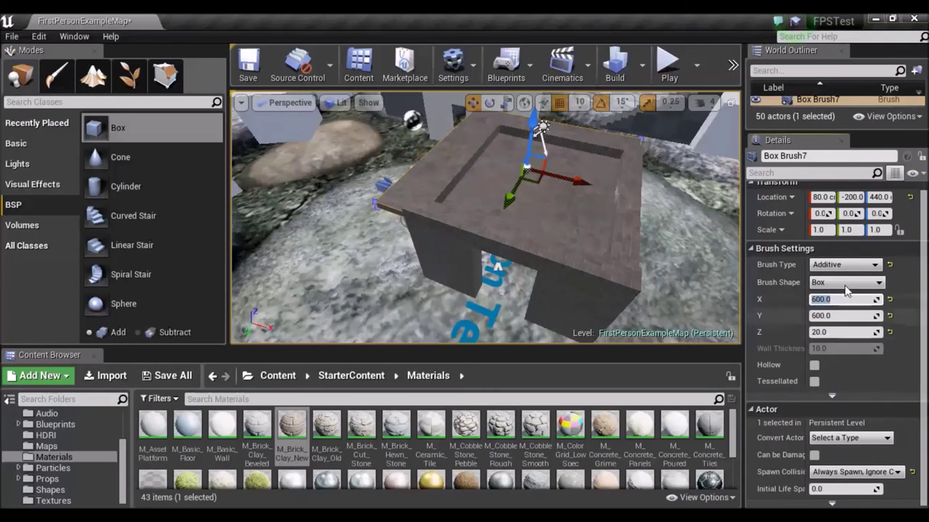
# Move the roof slab to X 130 and raise it to Z 470
pyautogui.moveTo(582, 184); pyautogui.dragTo(602, 189)
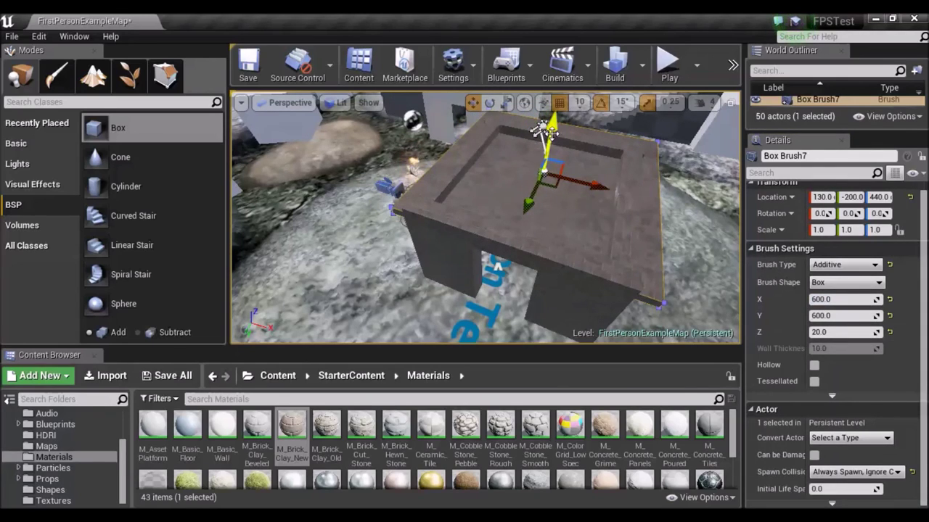
pyautogui.moveTo(539, 129); pyautogui.dragTo(541, 127)
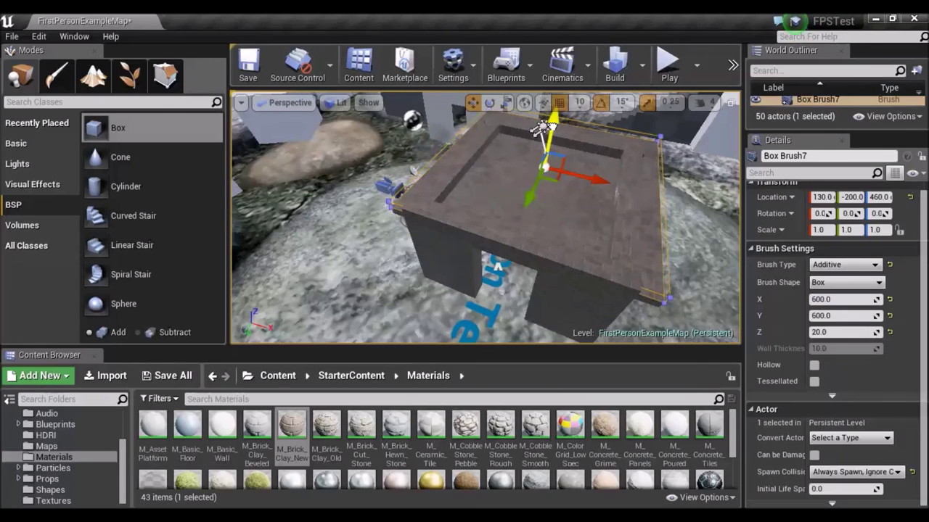
pyautogui.moveTo(539, 129)
pyautogui.mouseDown(button='right')
pyautogui.moveTo(588, 103)
pyautogui.moveTo(526, 133)
pyautogui.mouseUp(button='right')
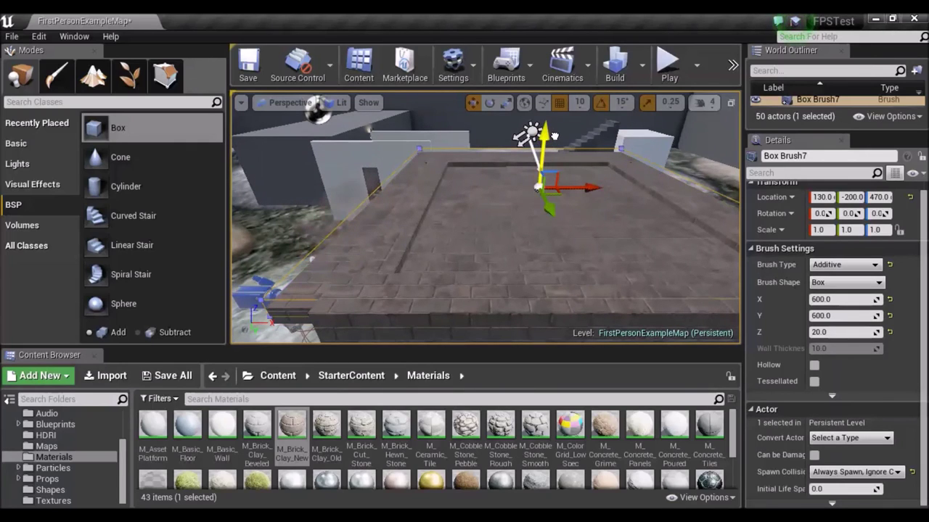
# Fly around and inside the building to inspect the roof and walls
pyautogui.moveTo(499, 252); pyautogui.dragTo(499, 253, button='right')
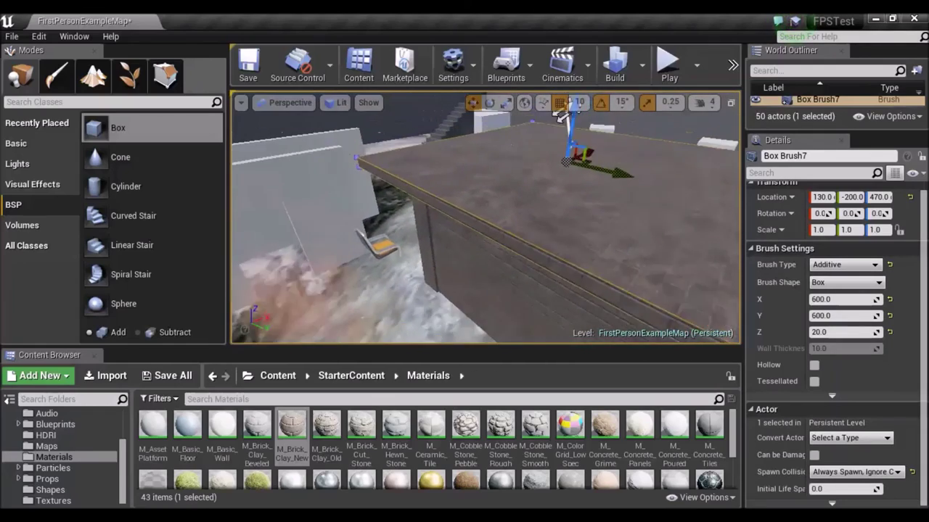
pyautogui.moveTo(386, 102); pyautogui.dragTo(510, 143, button='right')
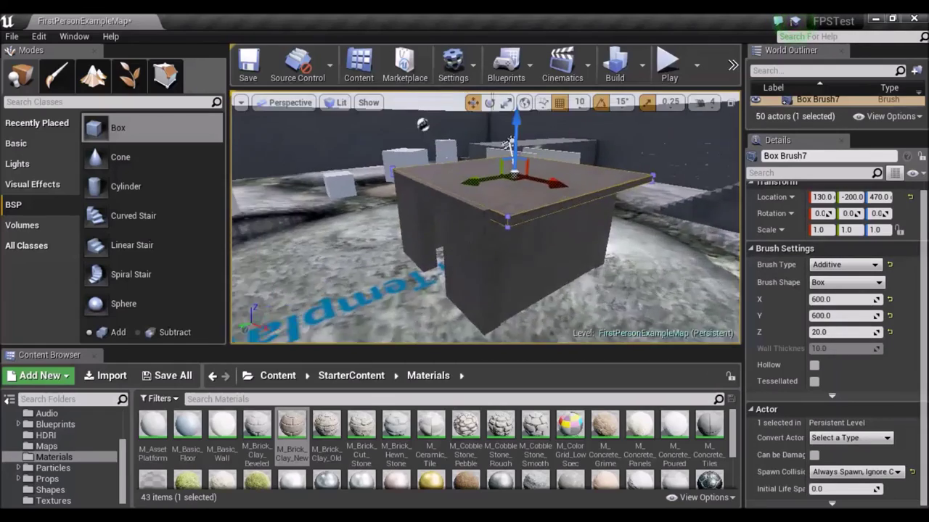
pyautogui.moveTo(437, 129); pyautogui.dragTo(518, 127, button='right')
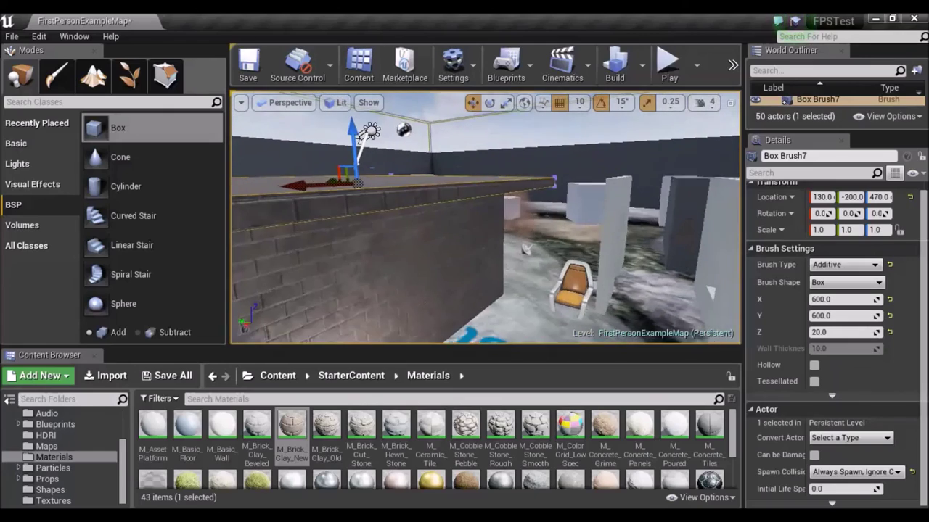
pyautogui.moveTo(557, 251); pyautogui.dragTo(556, 251, button='right')
pyautogui.scroll(-5, 540, 129)
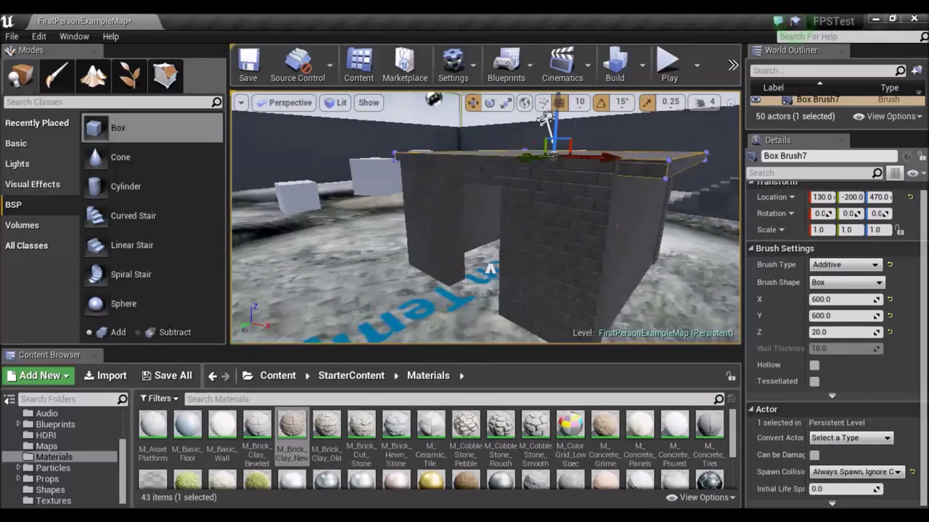
pyautogui.moveTo(524, 116); pyautogui.dragTo(524, 116, button='right')
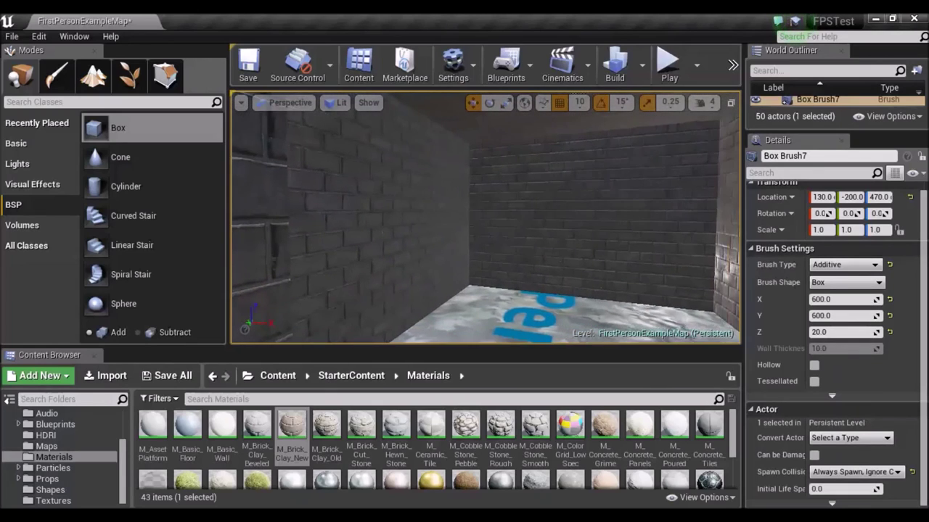
pyautogui.moveTo(480, 152)
pyautogui.mouseDown(button='right')
pyautogui.moveTo(525, 159)
pyautogui.moveTo(521, 106)
pyautogui.mouseUp(button='right')
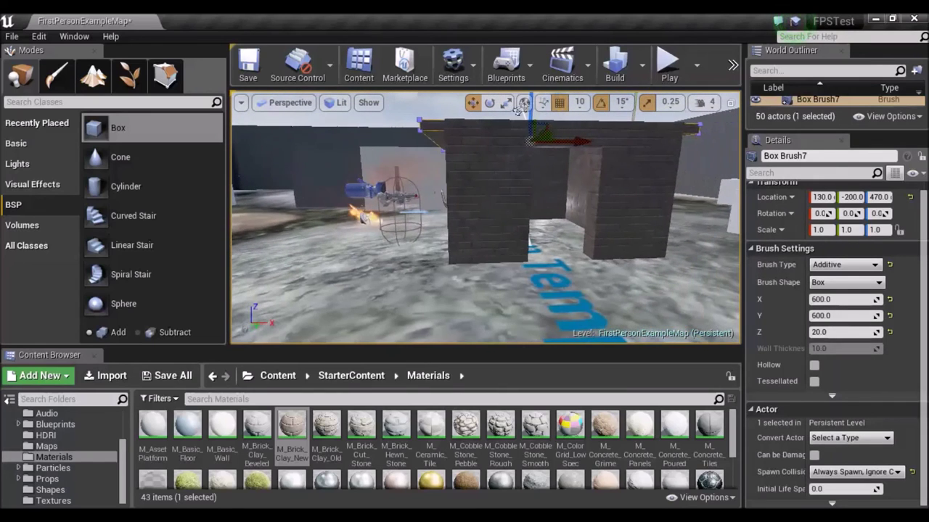
# Place a Linear Stair brush beside the building and set it to 15 steps
pyautogui.moveTo(109, 245)
pyautogui.mouseDown()
pyautogui.moveTo(418, 339)
pyautogui.moveTo(288, 233)
pyautogui.moveTo(305, 233)
pyautogui.mouseUp()
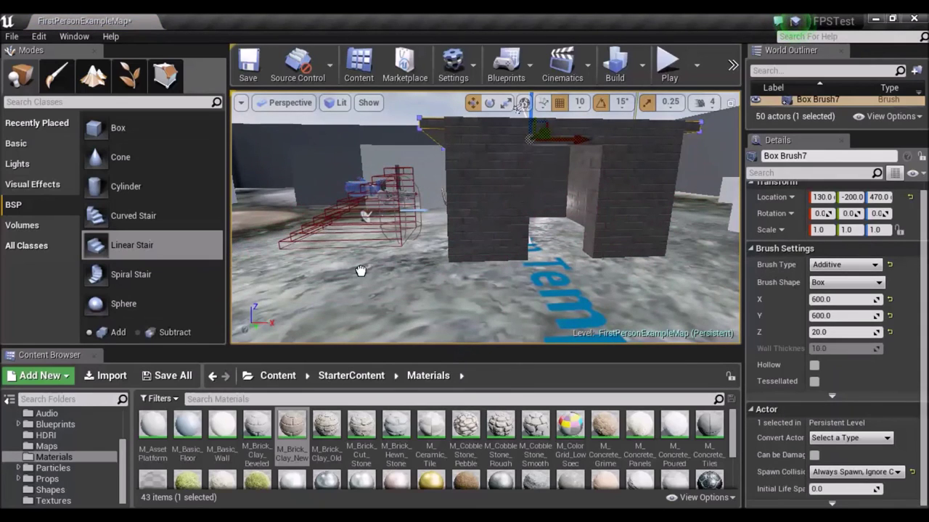
pyautogui.moveTo(398, 292); pyautogui.dragTo(398, 293)
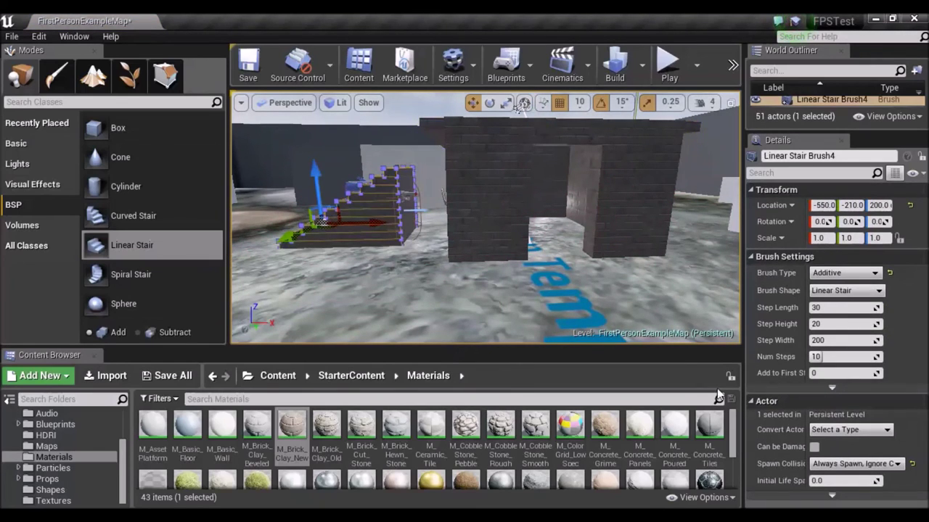
pyautogui.click(827, 357)
pyautogui.write('15')
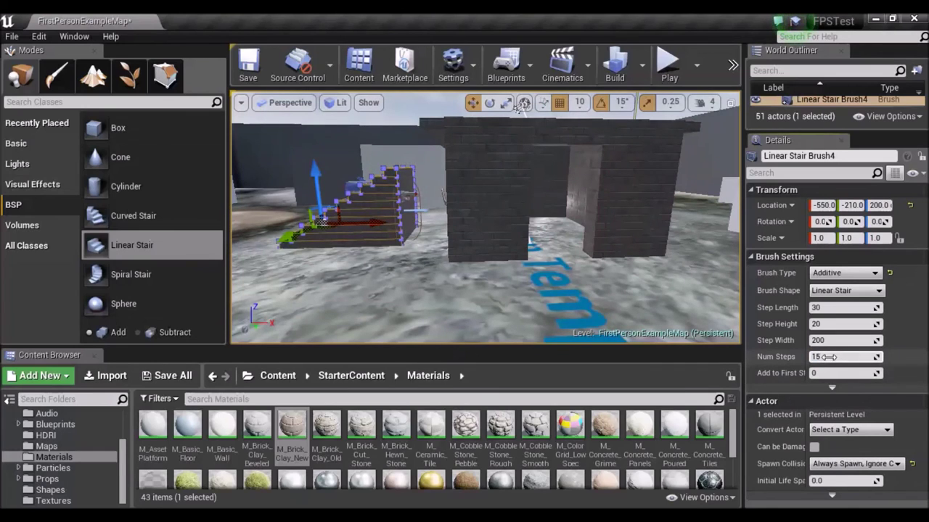
pyautogui.press('Return')
# Slide the staircase along X to -590, against the building's side wall
pyautogui.keyDown('alt'); pyautogui.moveTo(519, 106); pyautogui.dragTo(528, 136); pyautogui.keyUp('alt')
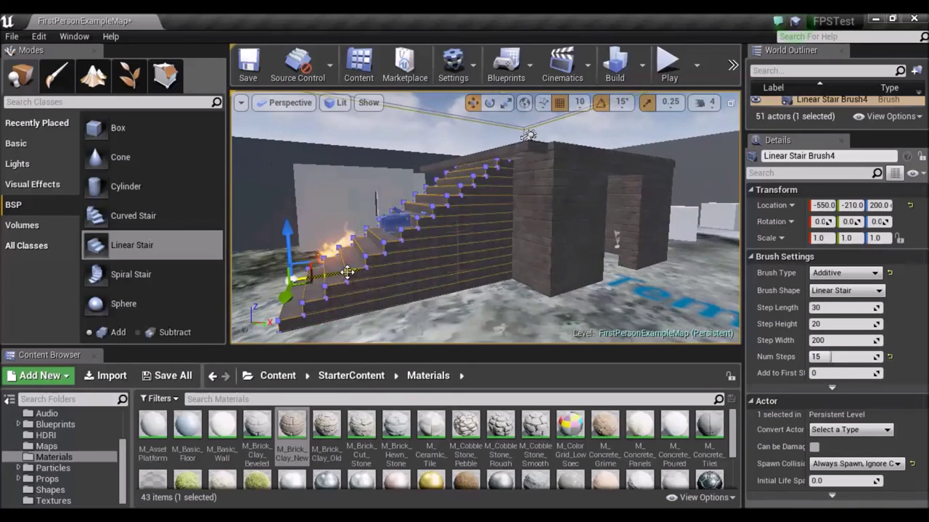
pyautogui.moveTo(347, 271); pyautogui.dragTo(328, 277)
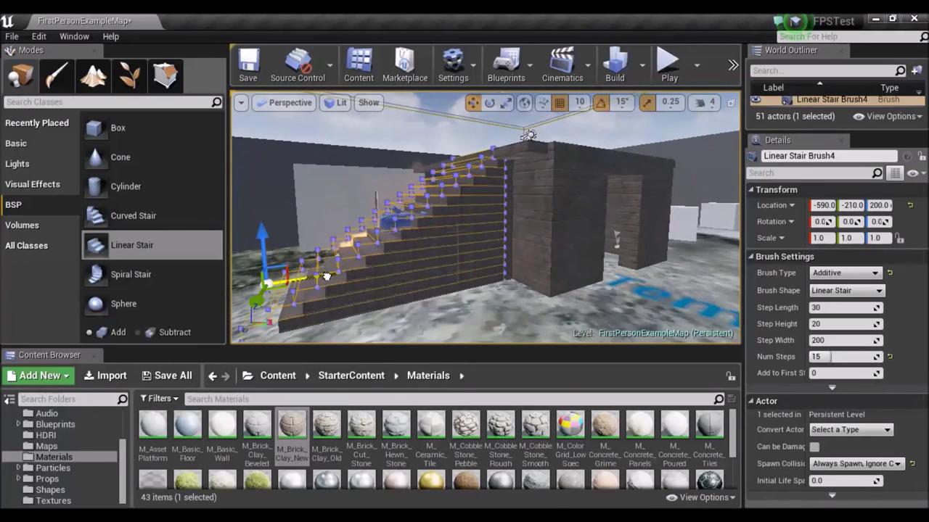
pyautogui.moveTo(528, 136)
pyautogui.keyDown('alt'); pyautogui.mouseDown()
pyautogui.moveTo(673, 100)
pyautogui.moveTo(608, 96)
pyautogui.moveTo(733, 106)
pyautogui.moveTo(682, 307)
pyautogui.mouseUp(); pyautogui.keyUp('alt')
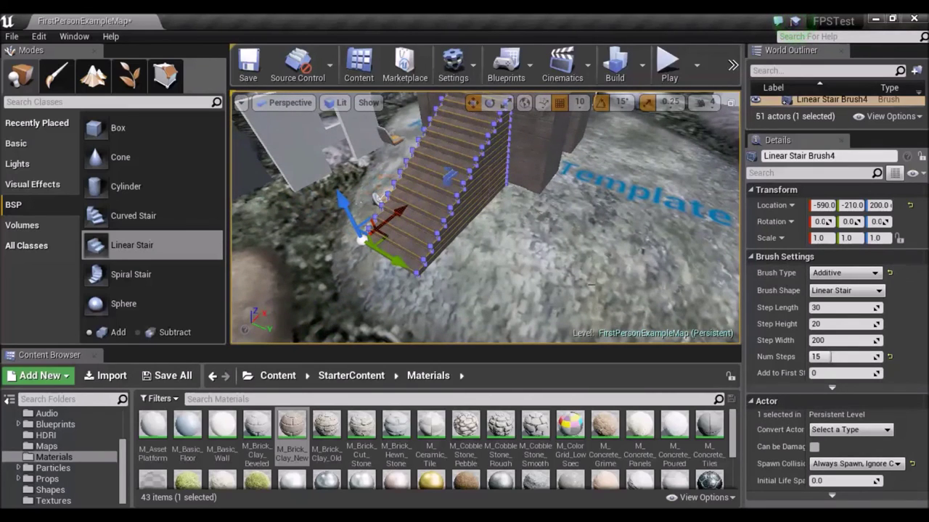
pyautogui.click(463, 182)
pyautogui.click(468, 184)
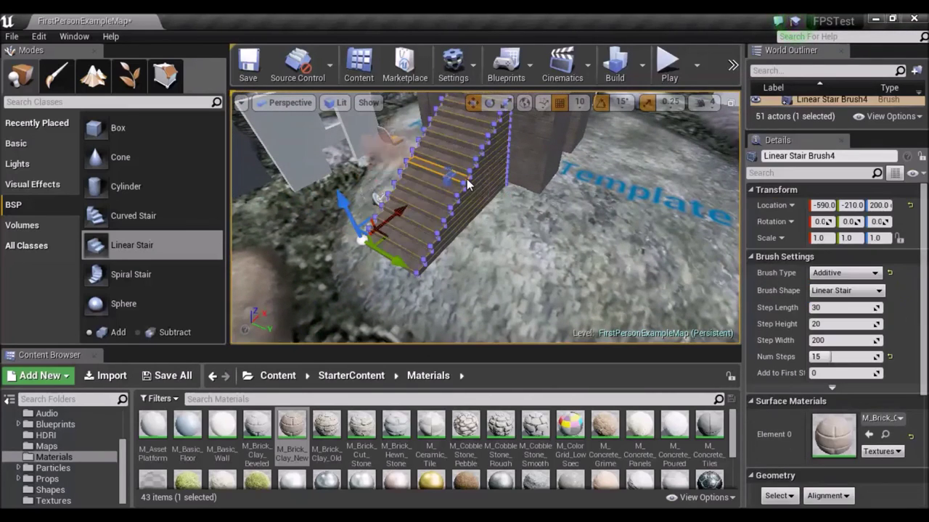
pyautogui.moveTo(468, 184)
pyautogui.mouseDown(button='right')
pyautogui.moveTo(508, 167)
pyautogui.moveTo(486, 319)
pyautogui.moveTo(527, 289)
pyautogui.mouseUp(button='right')
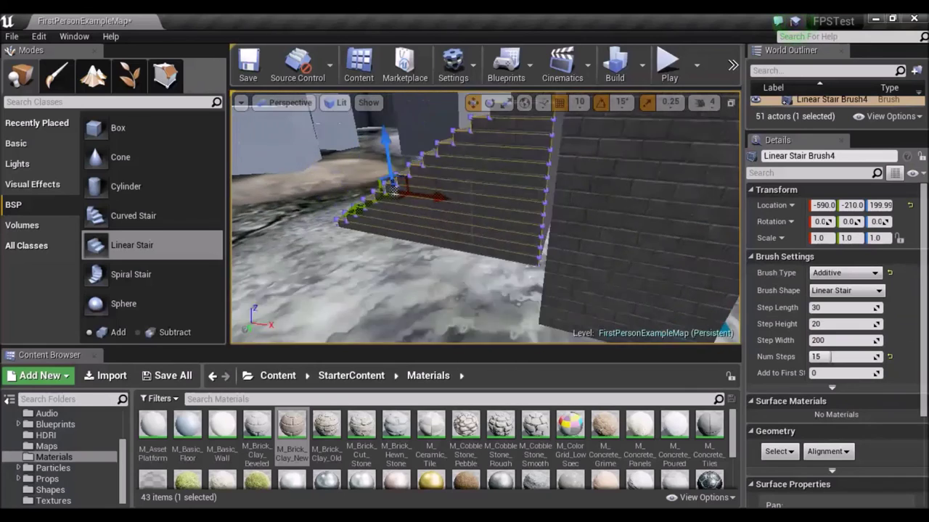
pyautogui.rightClick(528, 299)
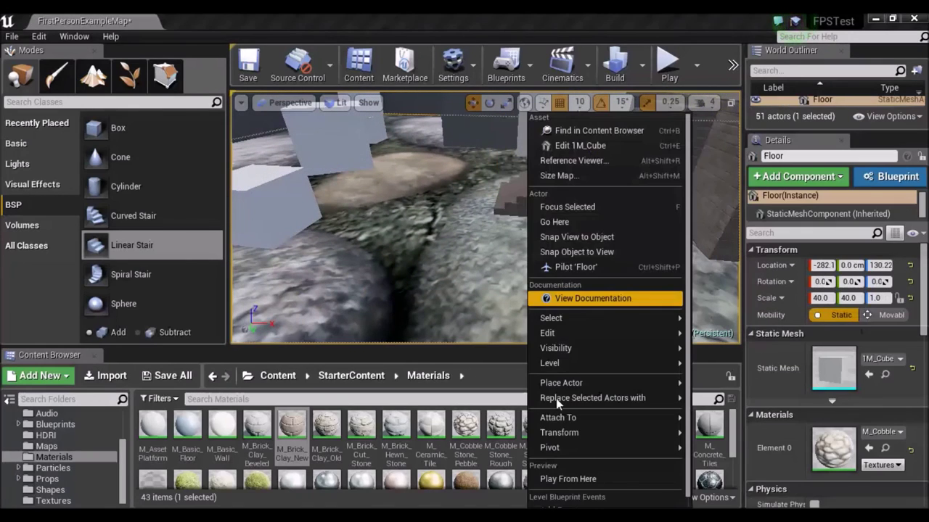
# Play the level from a chosen spot, walk around, and stop the session
pyautogui.click(558, 468)
pyautogui.press('s')
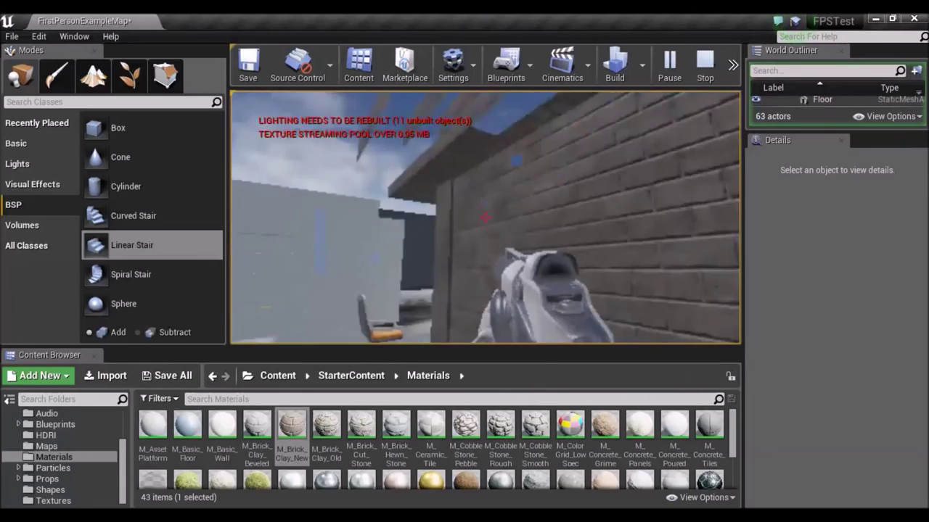
pyautogui.press('Escape')
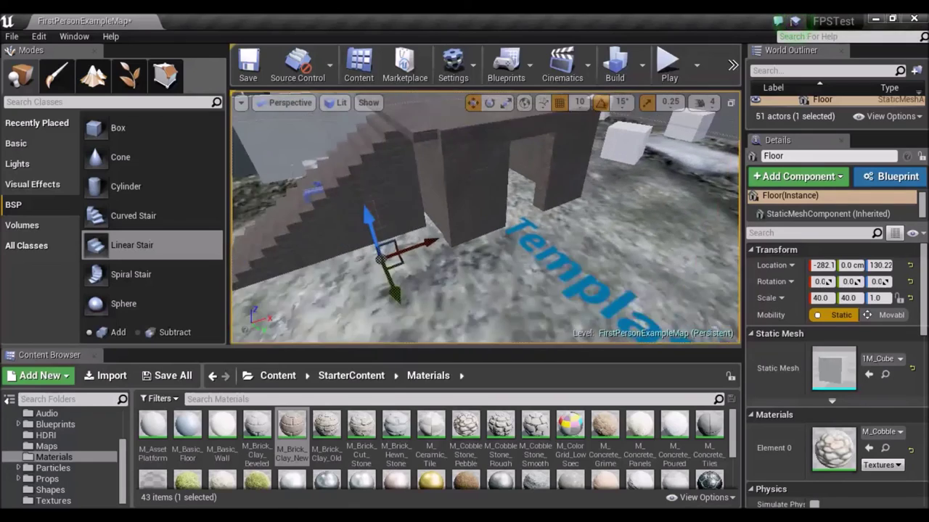
# Play from a floor spot near the building, fire a shot, then run one more Play test
pyautogui.moveTo(312, 94); pyautogui.dragTo(417, 105, button='right')
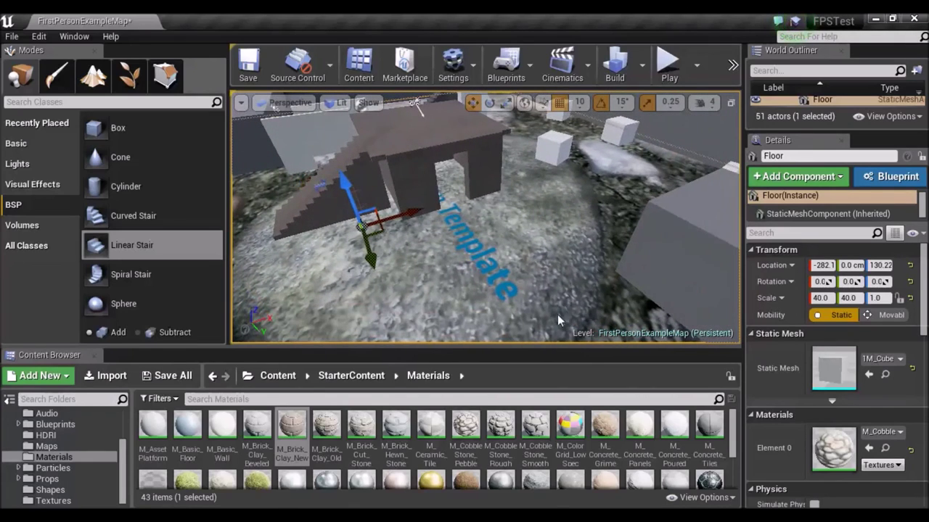
pyautogui.rightClick(557, 320)
pyautogui.click(602, 484)
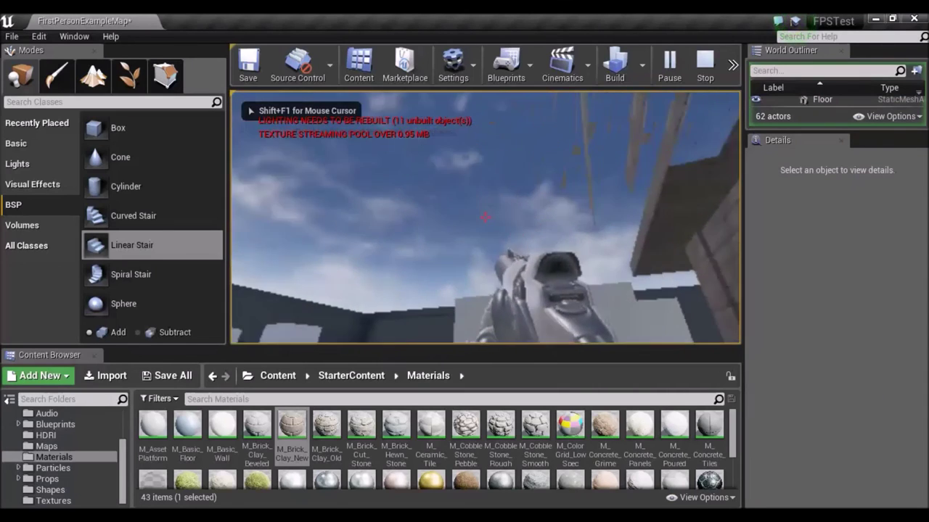
pyautogui.press('w')
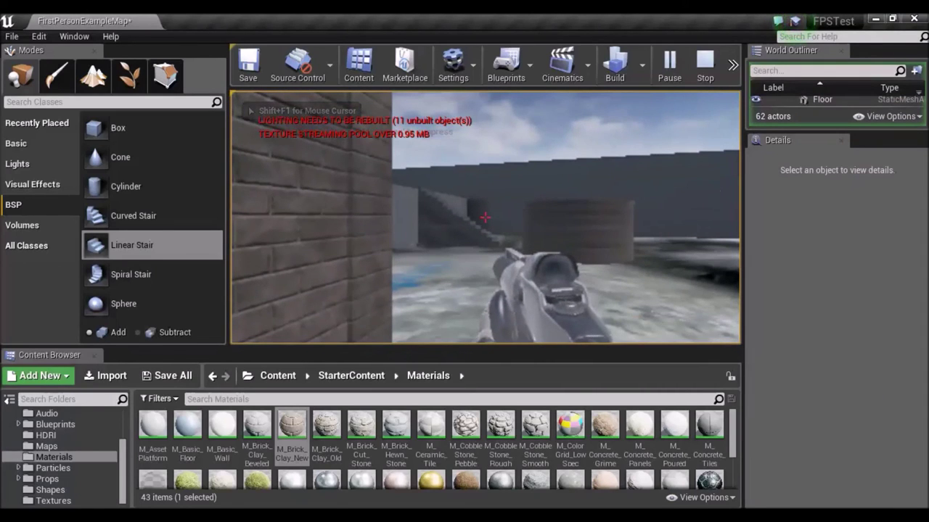
pyautogui.click(484, 218)
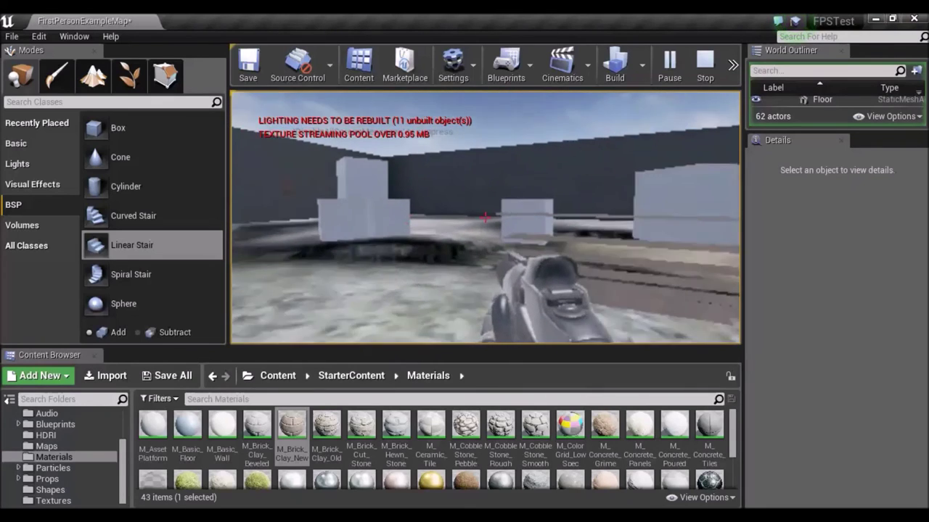
pyautogui.press('Escape')
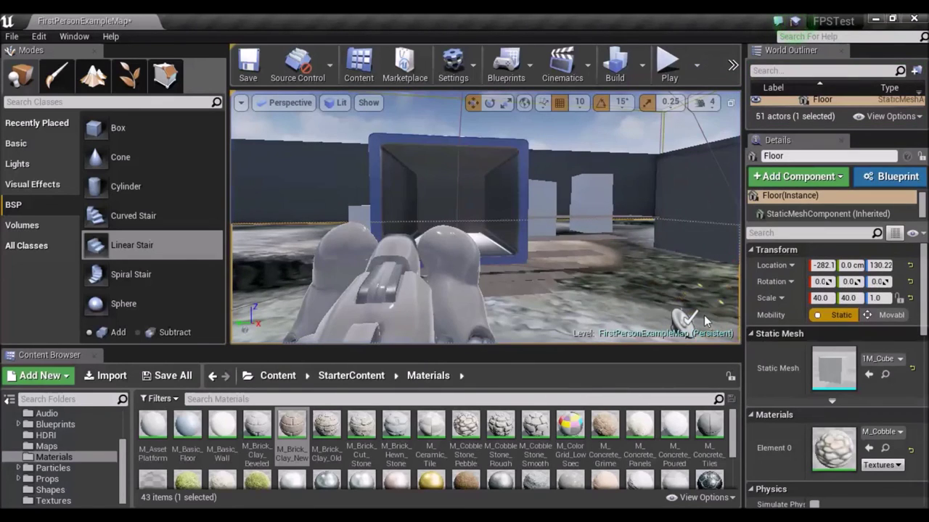
pyautogui.click(670, 65)
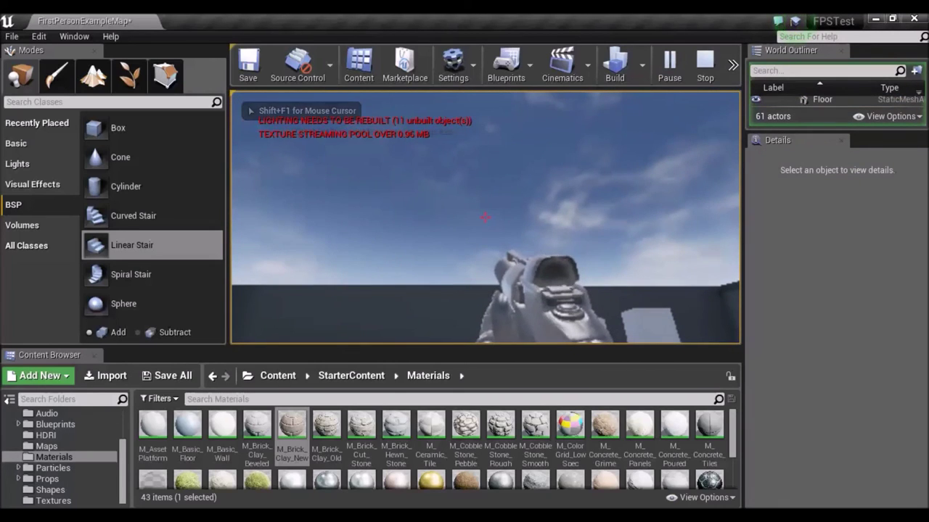
pyautogui.press('Escape')
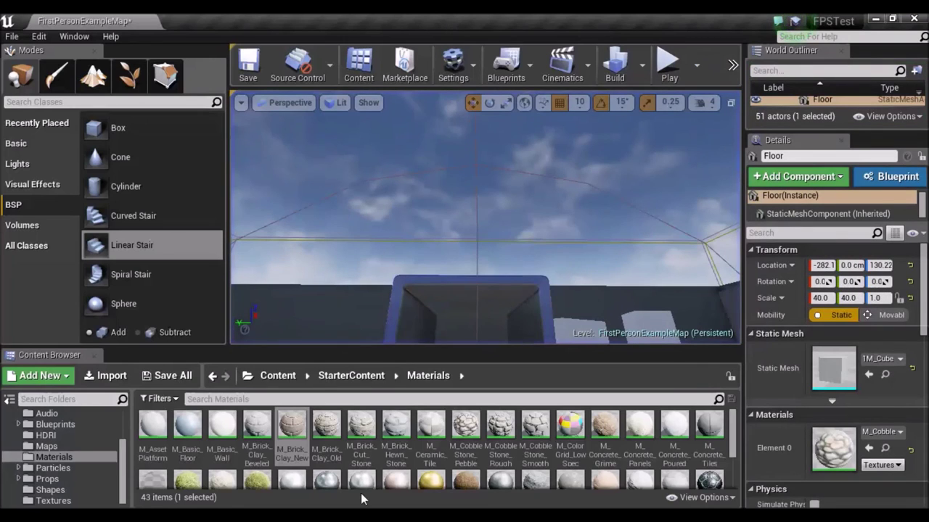
# Place a Point Light in the brick room, slide it toward a corner, then delete it
pyautogui.moveTo(666, 248)
pyautogui.mouseDown(button='right')
pyautogui.moveTo(452, 265)
pyautogui.moveTo(464, 247)
pyautogui.moveTo(635, 247)
pyautogui.moveTo(479, 261)
pyautogui.moveTo(465, 254)
pyautogui.moveTo(479, 246)
pyautogui.moveTo(650, 371)
pyautogui.mouseUp(button='right')
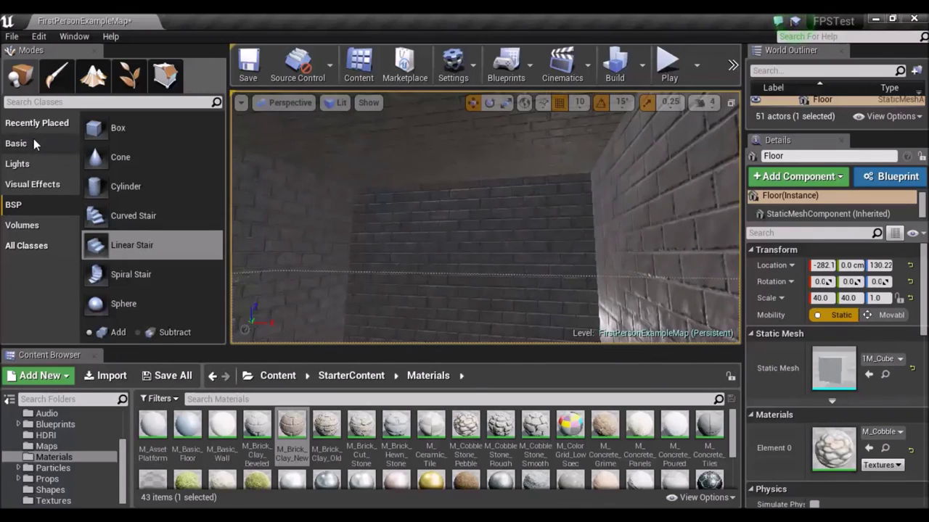
pyautogui.click(22, 165)
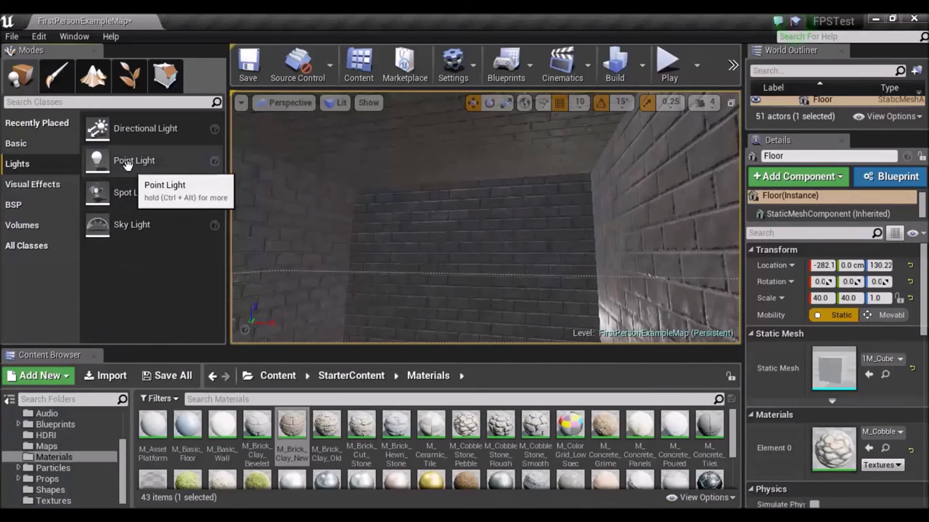
pyautogui.moveTo(122, 158); pyautogui.dragTo(320, 234)
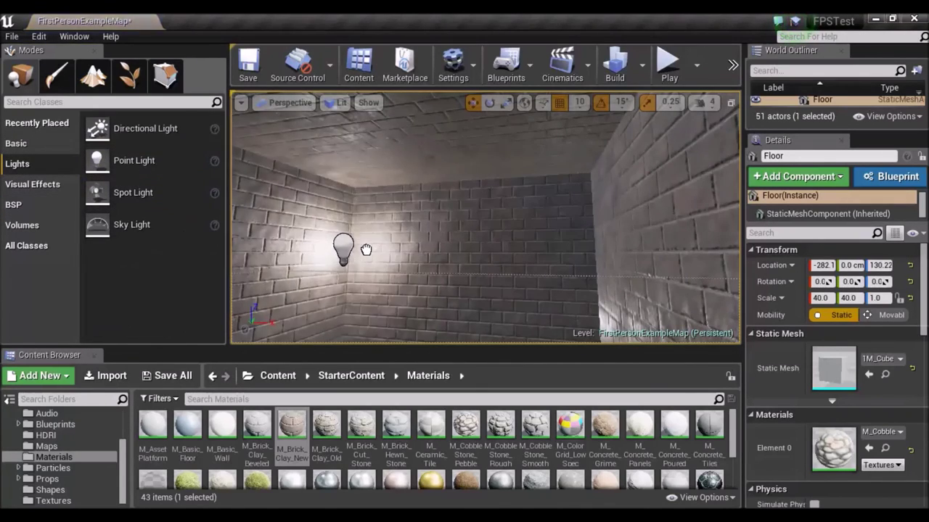
pyautogui.moveTo(319, 234)
pyautogui.mouseDown()
pyautogui.moveTo(457, 226)
pyautogui.moveTo(439, 205)
pyautogui.mouseUp()
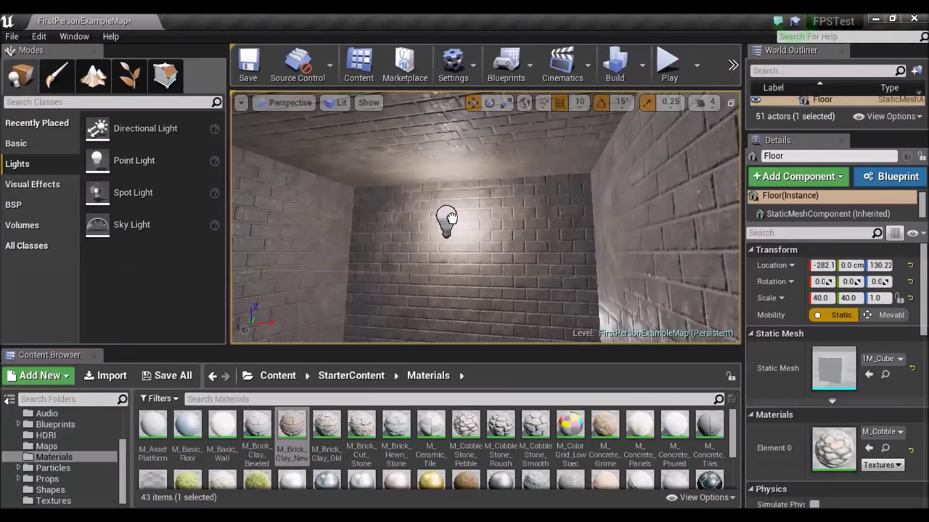
pyautogui.moveTo(439, 205); pyautogui.dragTo(515, 198, button='right')
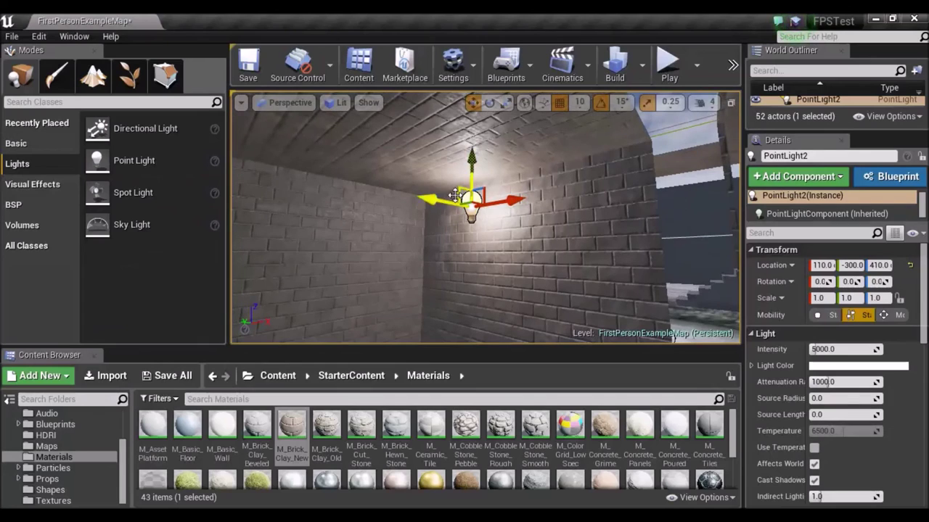
pyautogui.moveTo(443, 202); pyautogui.dragTo(316, 196)
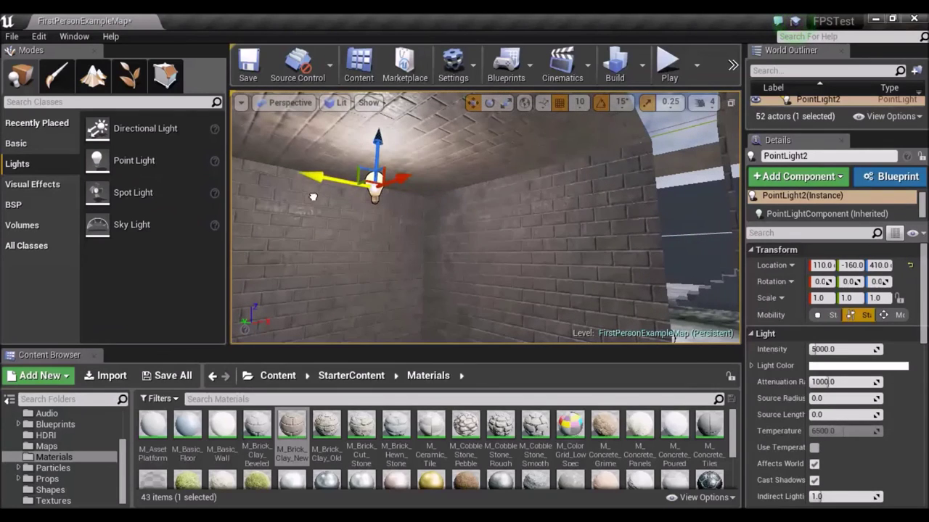
pyautogui.moveTo(372, 156); pyautogui.dragTo(367, 181)
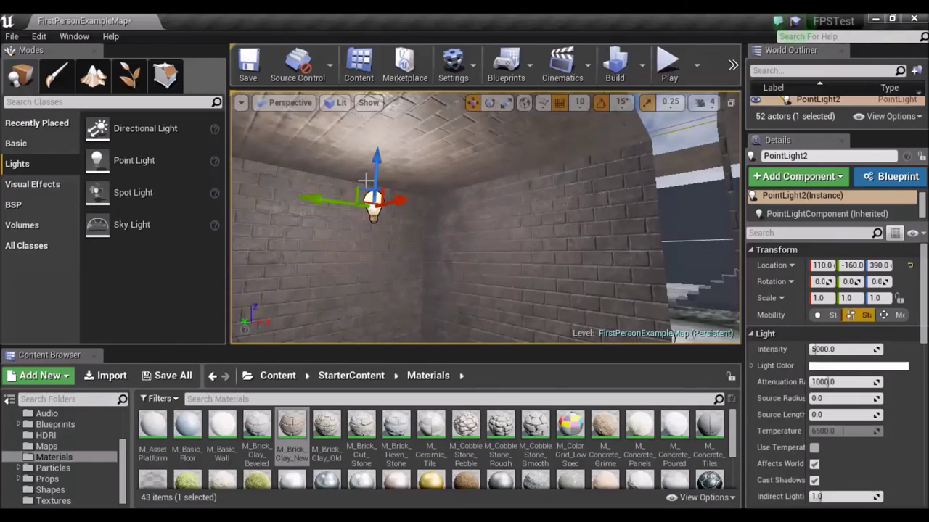
pyautogui.press('Delete')
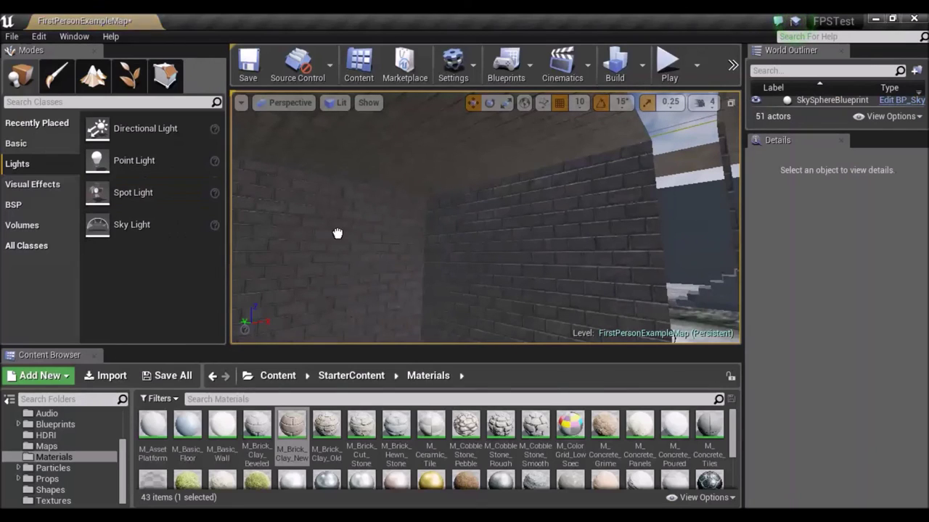
# Replace a misplaced Spot Light with a new one raised to the room's ceiling and centred
pyautogui.moveTo(431, 229)
pyautogui.mouseDown()
pyautogui.moveTo(471, 267)
pyautogui.moveTo(424, 297)
pyautogui.moveTo(450, 276)
pyautogui.moveTo(517, 252)
pyautogui.mouseUp()
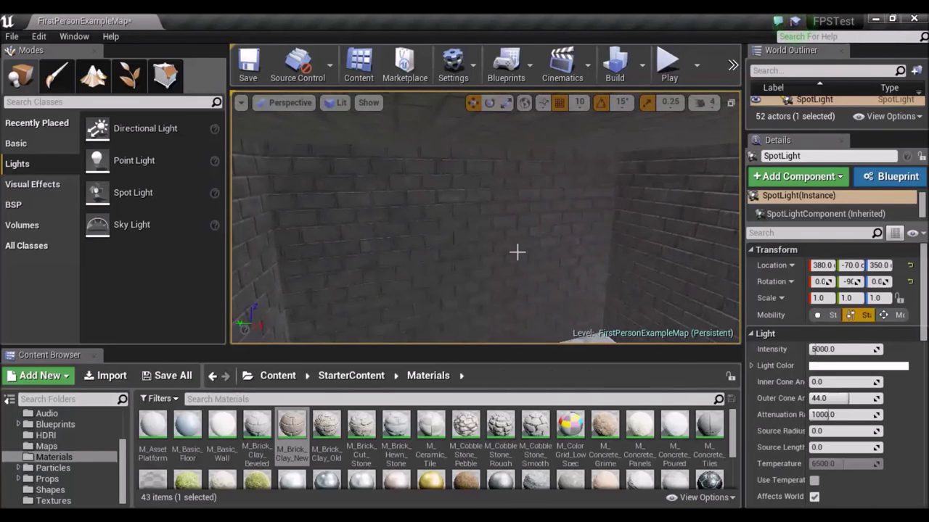
pyautogui.press('Delete')
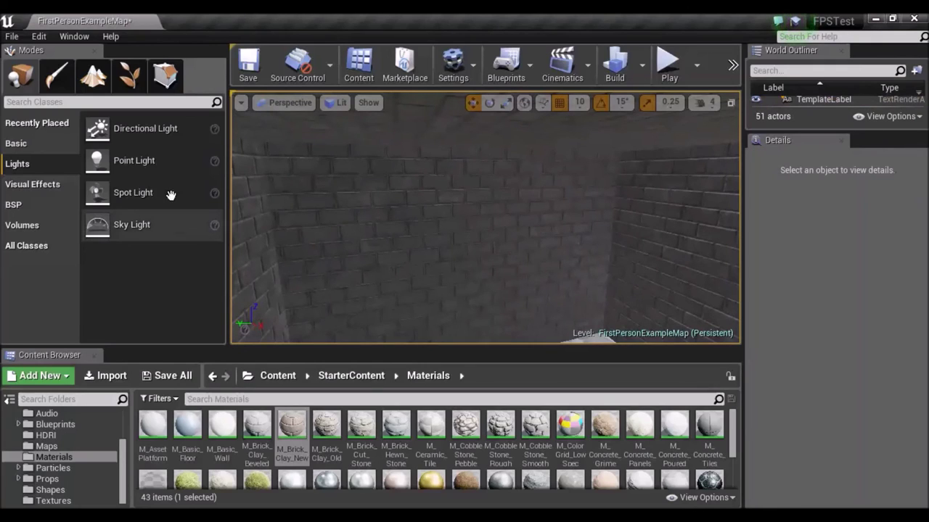
pyautogui.moveTo(176, 192); pyautogui.dragTo(554, 292)
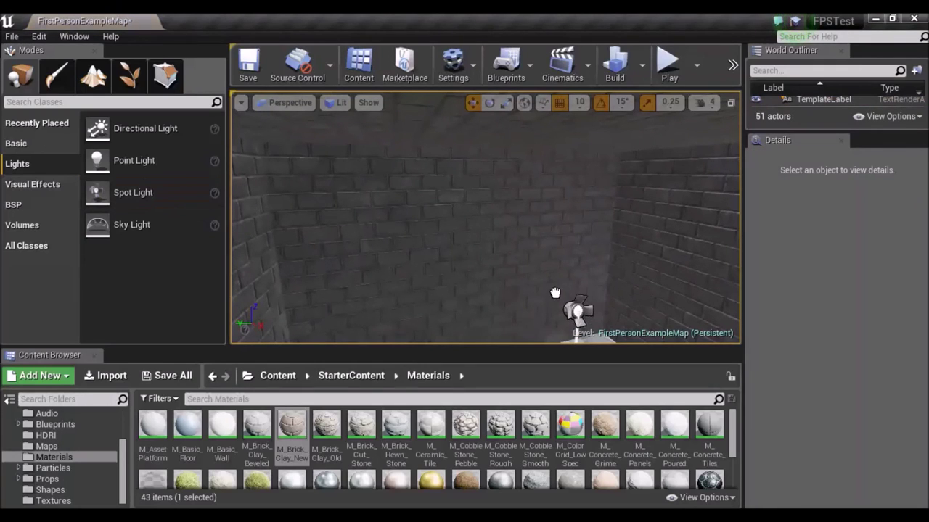
pyautogui.moveTo(589, 317); pyautogui.dragTo(573, 304)
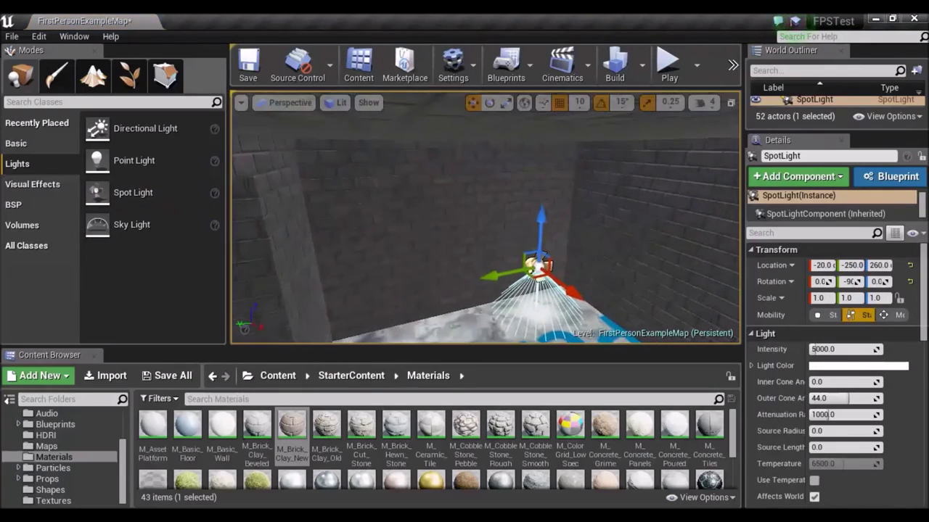
pyautogui.moveTo(570, 254)
pyautogui.mouseDown()
pyautogui.moveTo(579, 138)
pyautogui.moveTo(581, 244)
pyautogui.mouseUp()
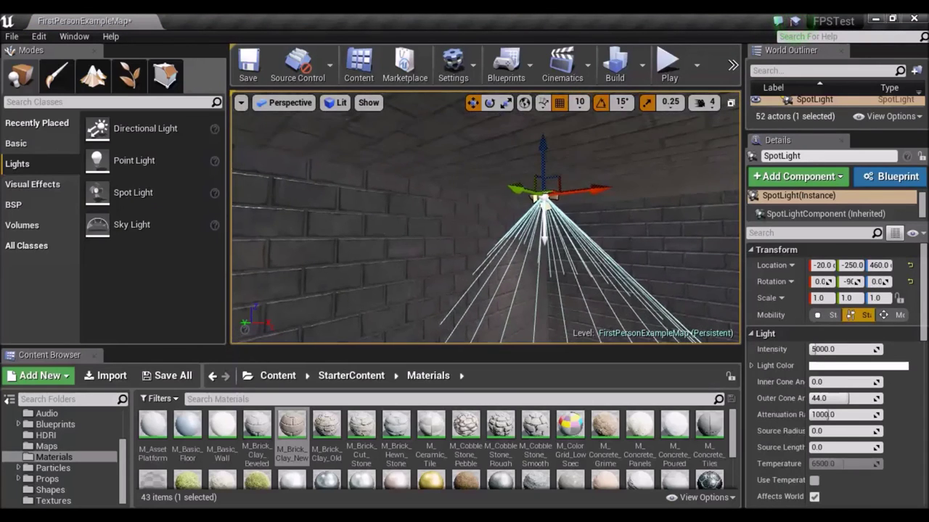
pyautogui.moveTo(595, 190)
pyautogui.mouseDown()
pyautogui.moveTo(653, 193)
pyautogui.moveTo(715, 176)
pyautogui.mouseUp()
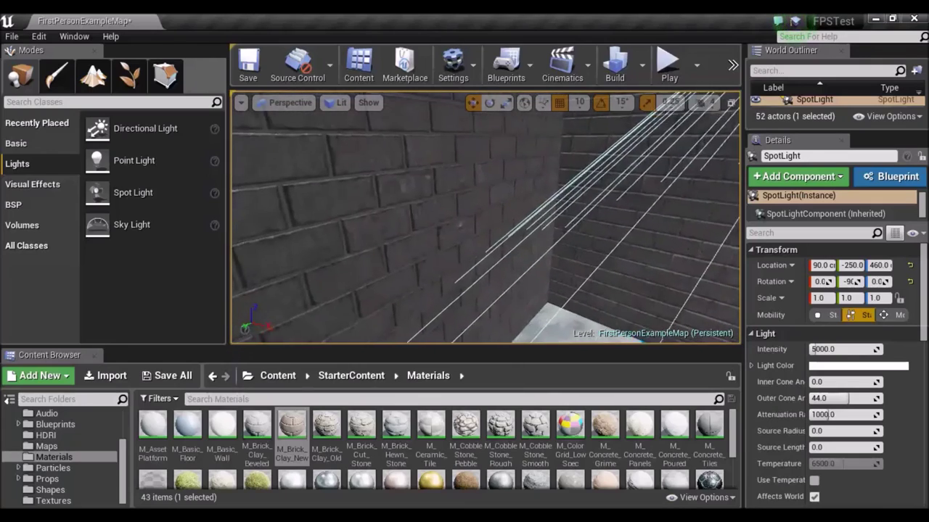
pyautogui.moveTo(656, 281)
pyautogui.mouseDown()
pyautogui.moveTo(726, 218)
pyautogui.moveTo(726, 261)
pyautogui.mouseUp()
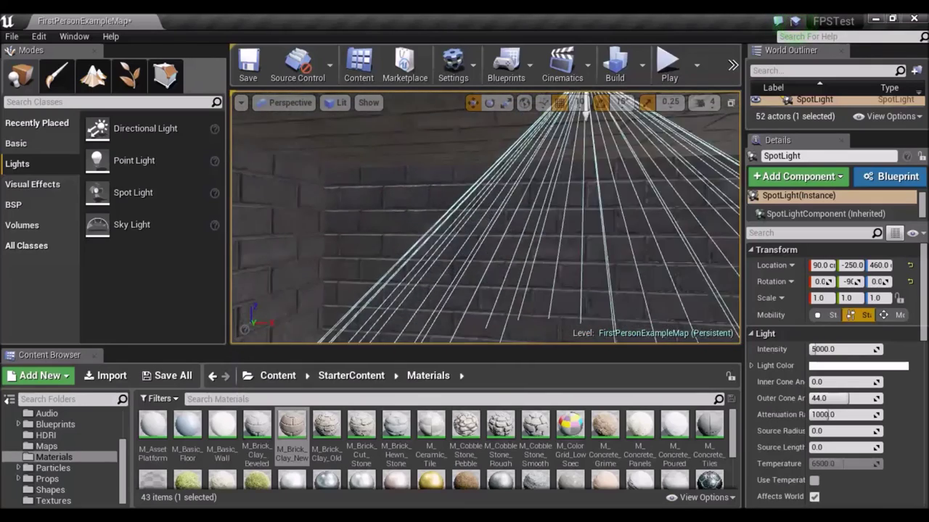
pyautogui.moveTo(486, 218)
pyautogui.mouseDown(button='right')
pyautogui.moveTo(486, 181)
pyautogui.moveTo(653, 182)
pyautogui.mouseUp(button='right')
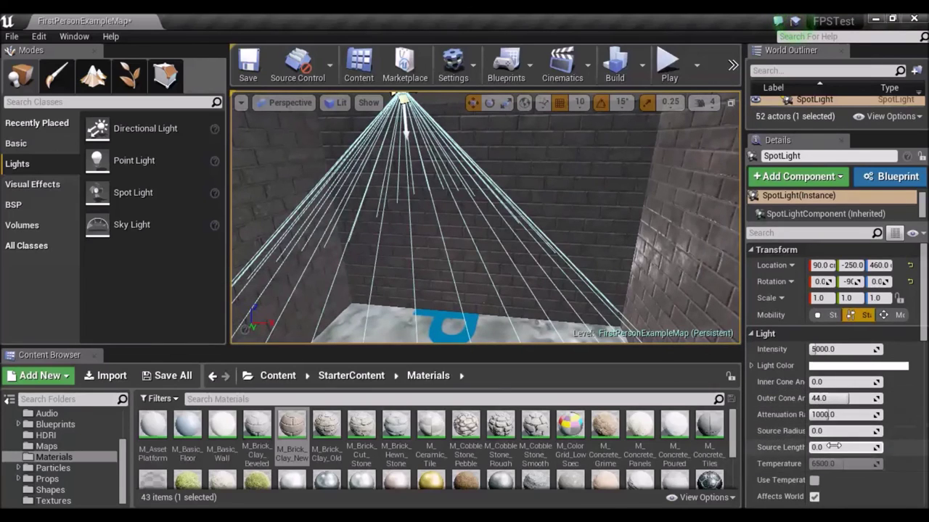
# Set the spotlight's Indirect Lighting Intensity to 2.211 and Intensity to about 68232, then deselect it
pyautogui.scroll(-3, 838, 450)
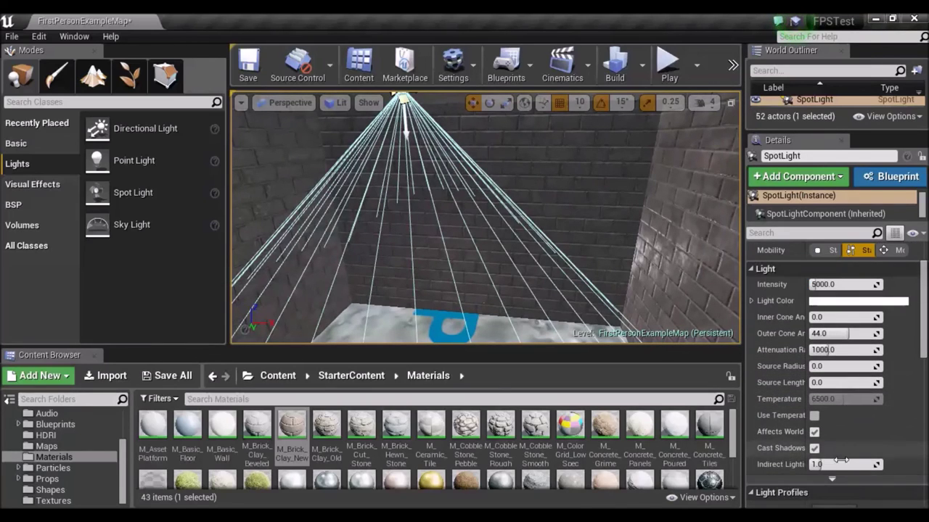
pyautogui.moveTo(833, 467); pyautogui.dragTo(852, 467)
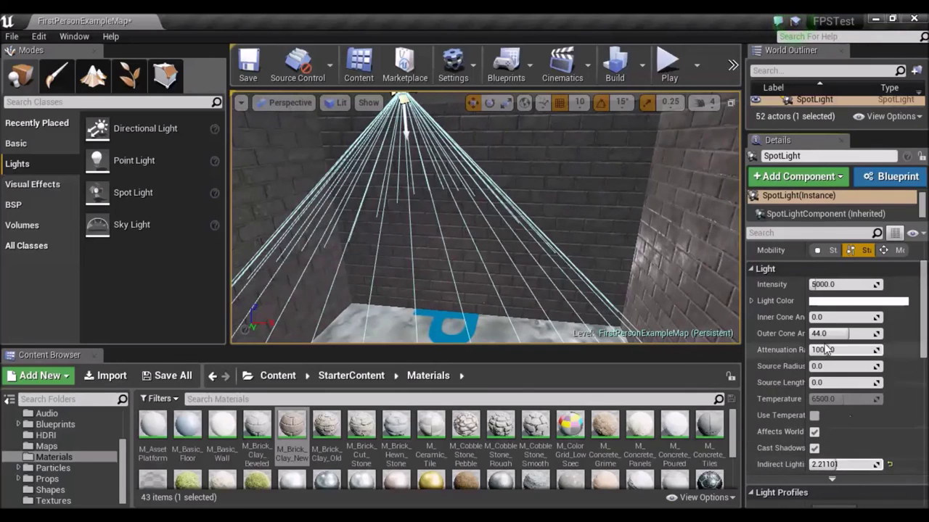
pyautogui.scroll(1, 812, 284)
pyautogui.moveTo(817, 306)
pyautogui.mouseDown()
pyautogui.moveTo(871, 306)
pyautogui.moveTo(836, 308)
pyautogui.moveTo(853, 306)
pyautogui.mouseUp()
pyautogui.moveTo(521, 309)
pyautogui.mouseDown(button='right')
pyautogui.moveTo(470, 155)
pyautogui.moveTo(502, 280)
pyautogui.mouseUp(button='right')
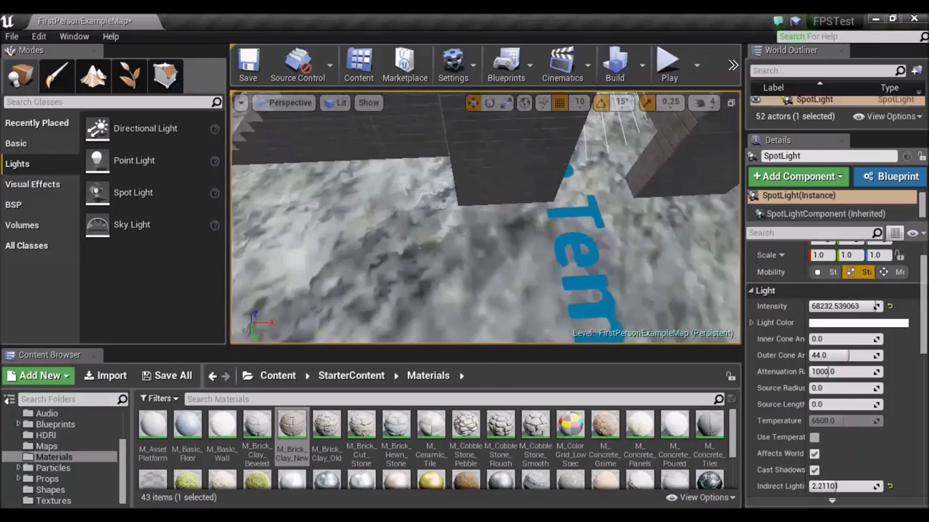
pyautogui.moveTo(448, 107)
pyautogui.mouseDown(button='right')
pyautogui.moveTo(452, 239)
pyautogui.moveTo(508, 240)
pyautogui.mouseUp(button='right')
pyautogui.press('Escape')
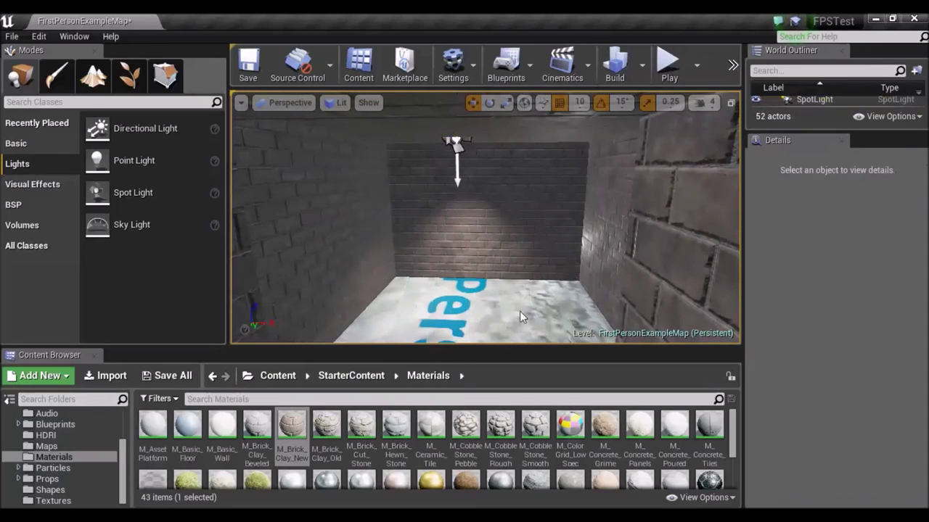
pyautogui.scroll(-10, 485, 218)
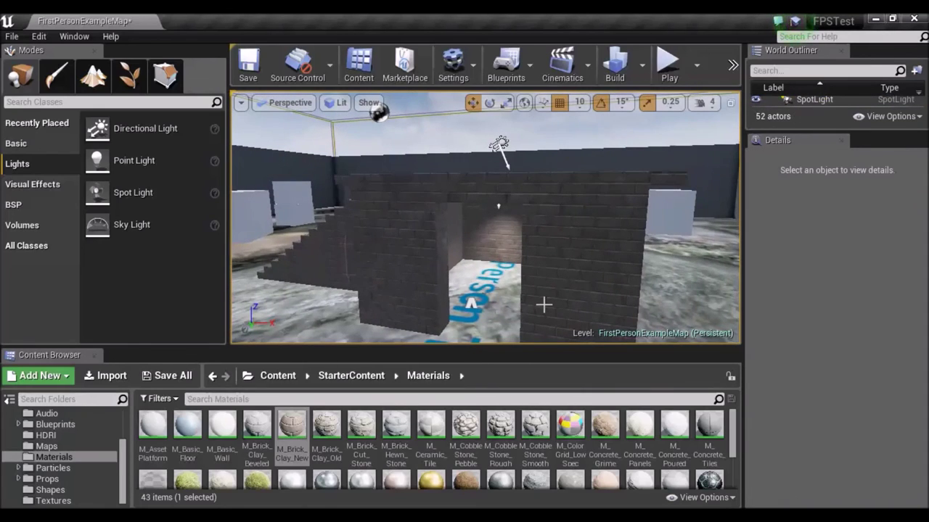
pyautogui.moveTo(499, 145)
pyautogui.mouseDown(button='right')
pyautogui.moveTo(501, 218)
pyautogui.moveTo(501, 181)
pyautogui.mouseUp(button='right')
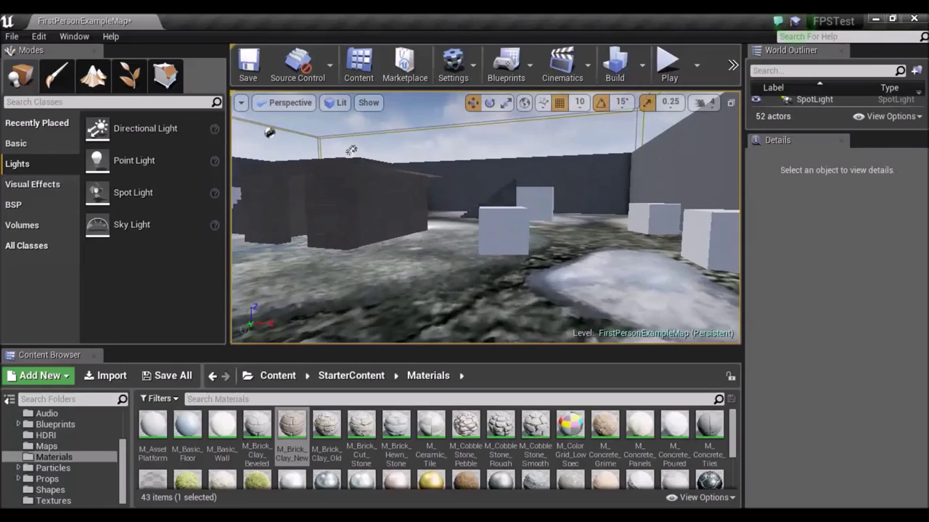
pyautogui.moveTo(351, 149)
pyautogui.mouseDown(button='right')
pyautogui.moveTo(262, 165)
pyautogui.moveTo(497, 158)
pyautogui.mouseUp(button='right')
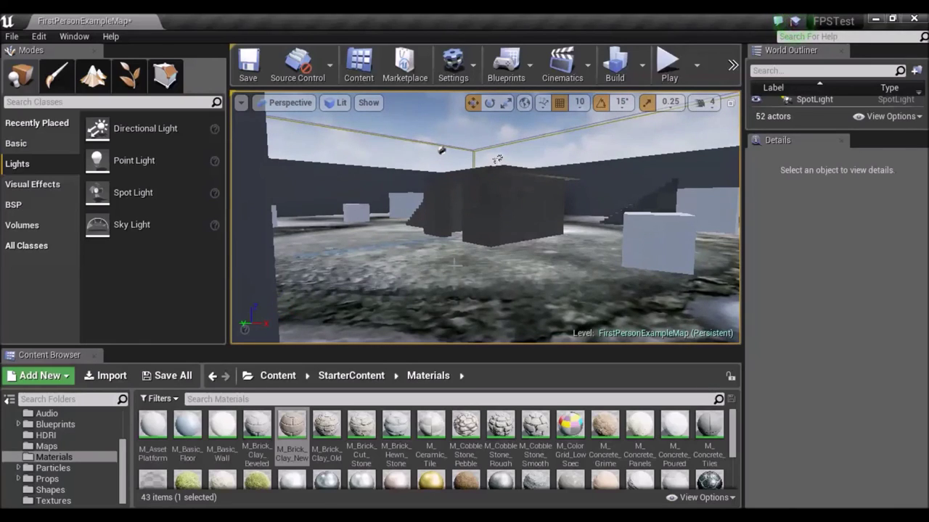
pyautogui.moveTo(497, 159); pyautogui.dragTo(534, 270, button='right')
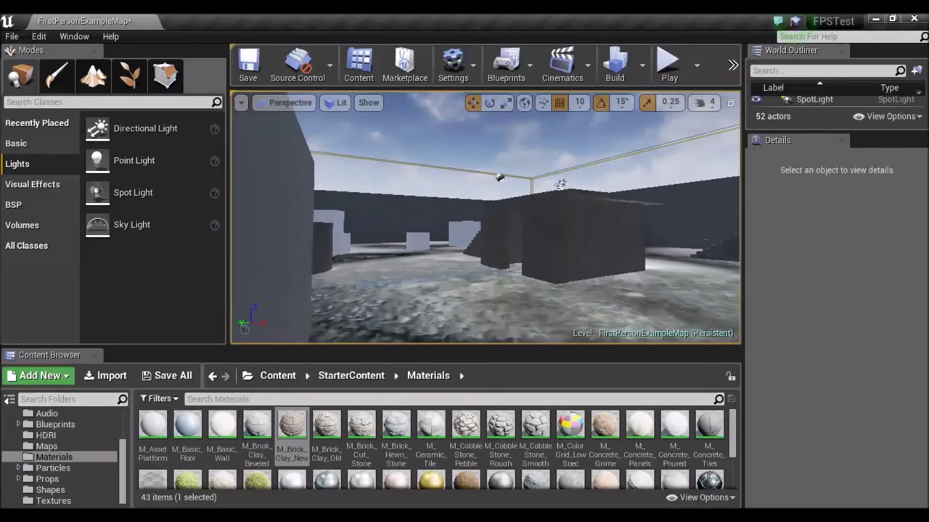